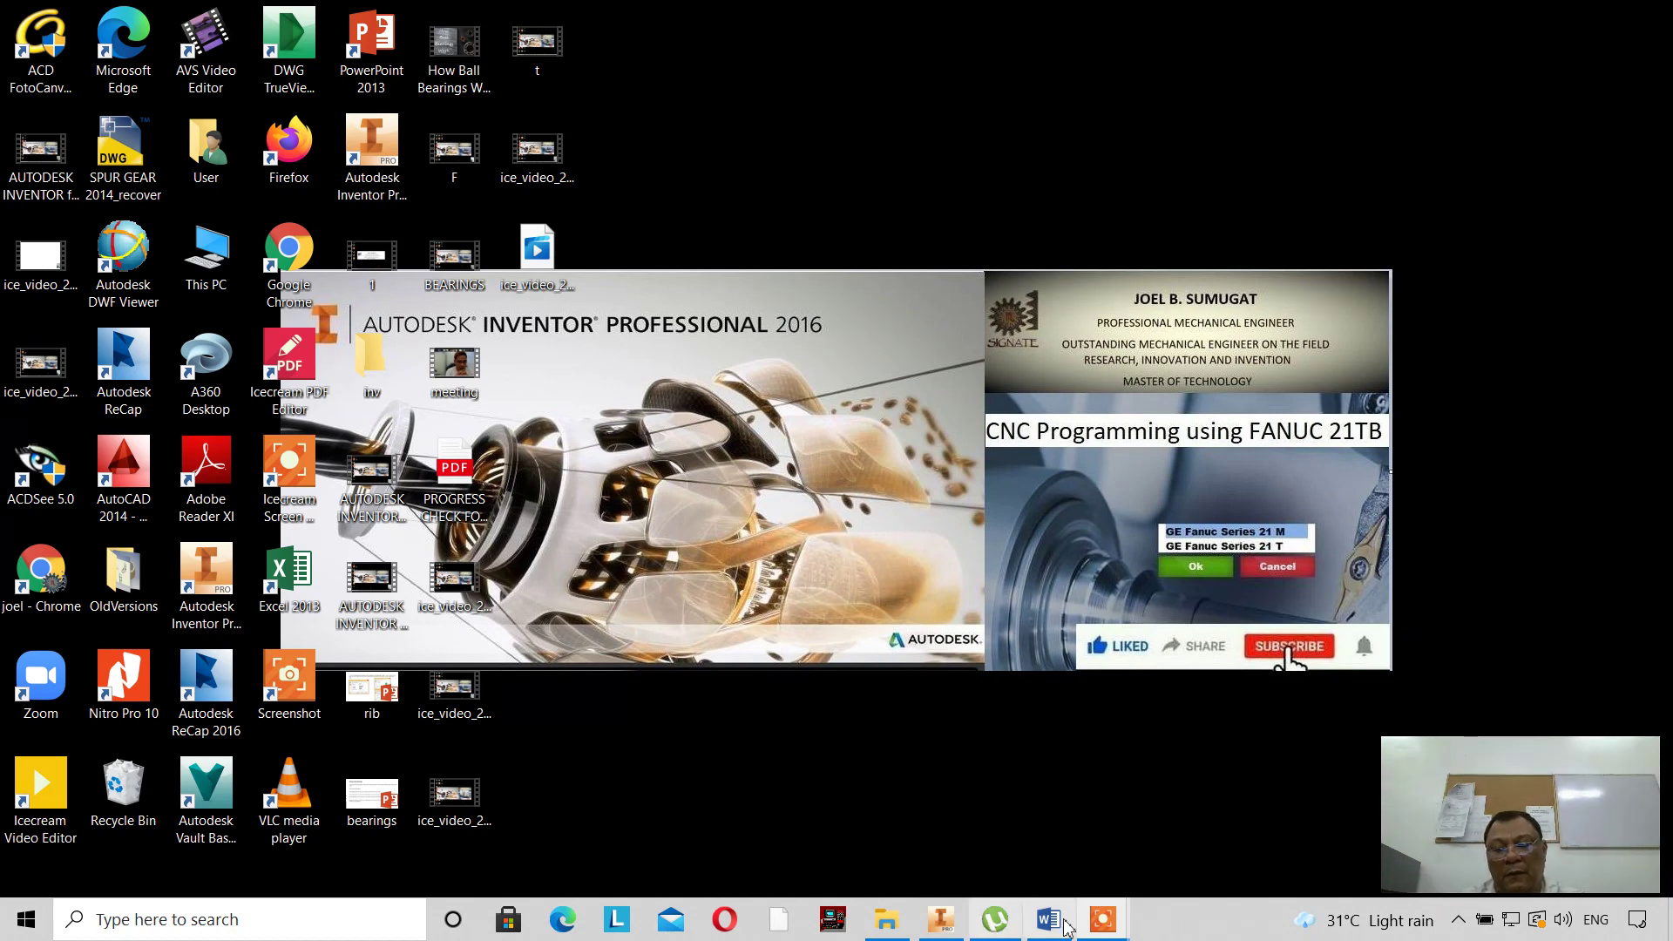
Switch to Autodesk Inventor and create a new metric part from the Standard (mm).ipt template.
mouse_move(1103, 922)
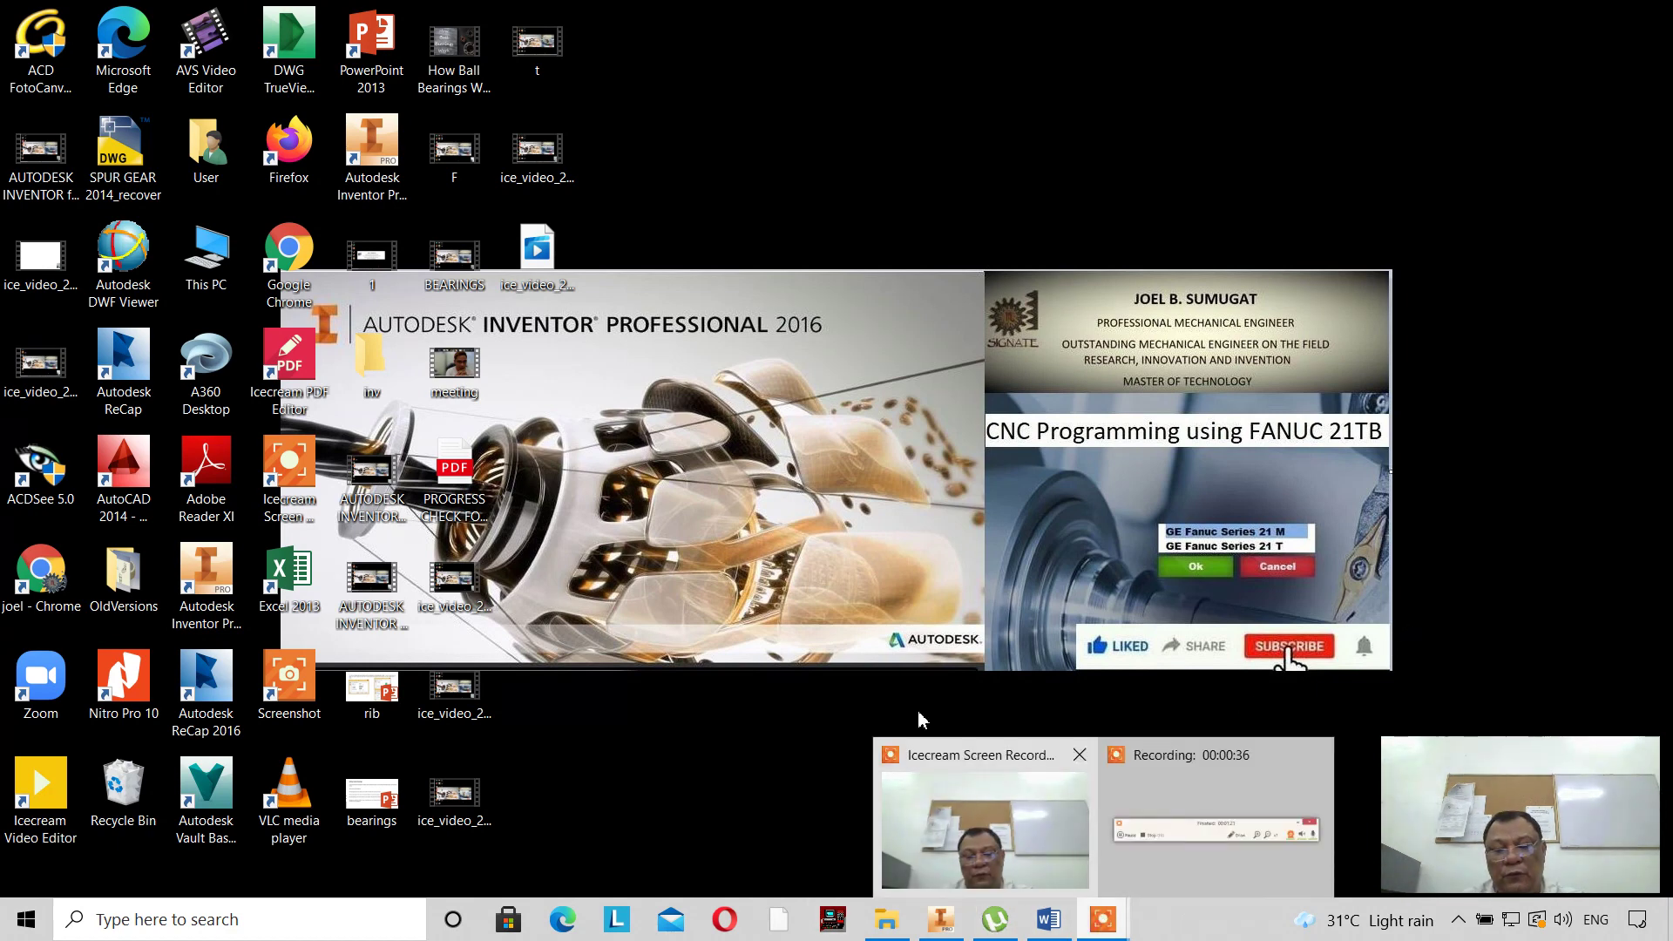
left_click(938, 924)
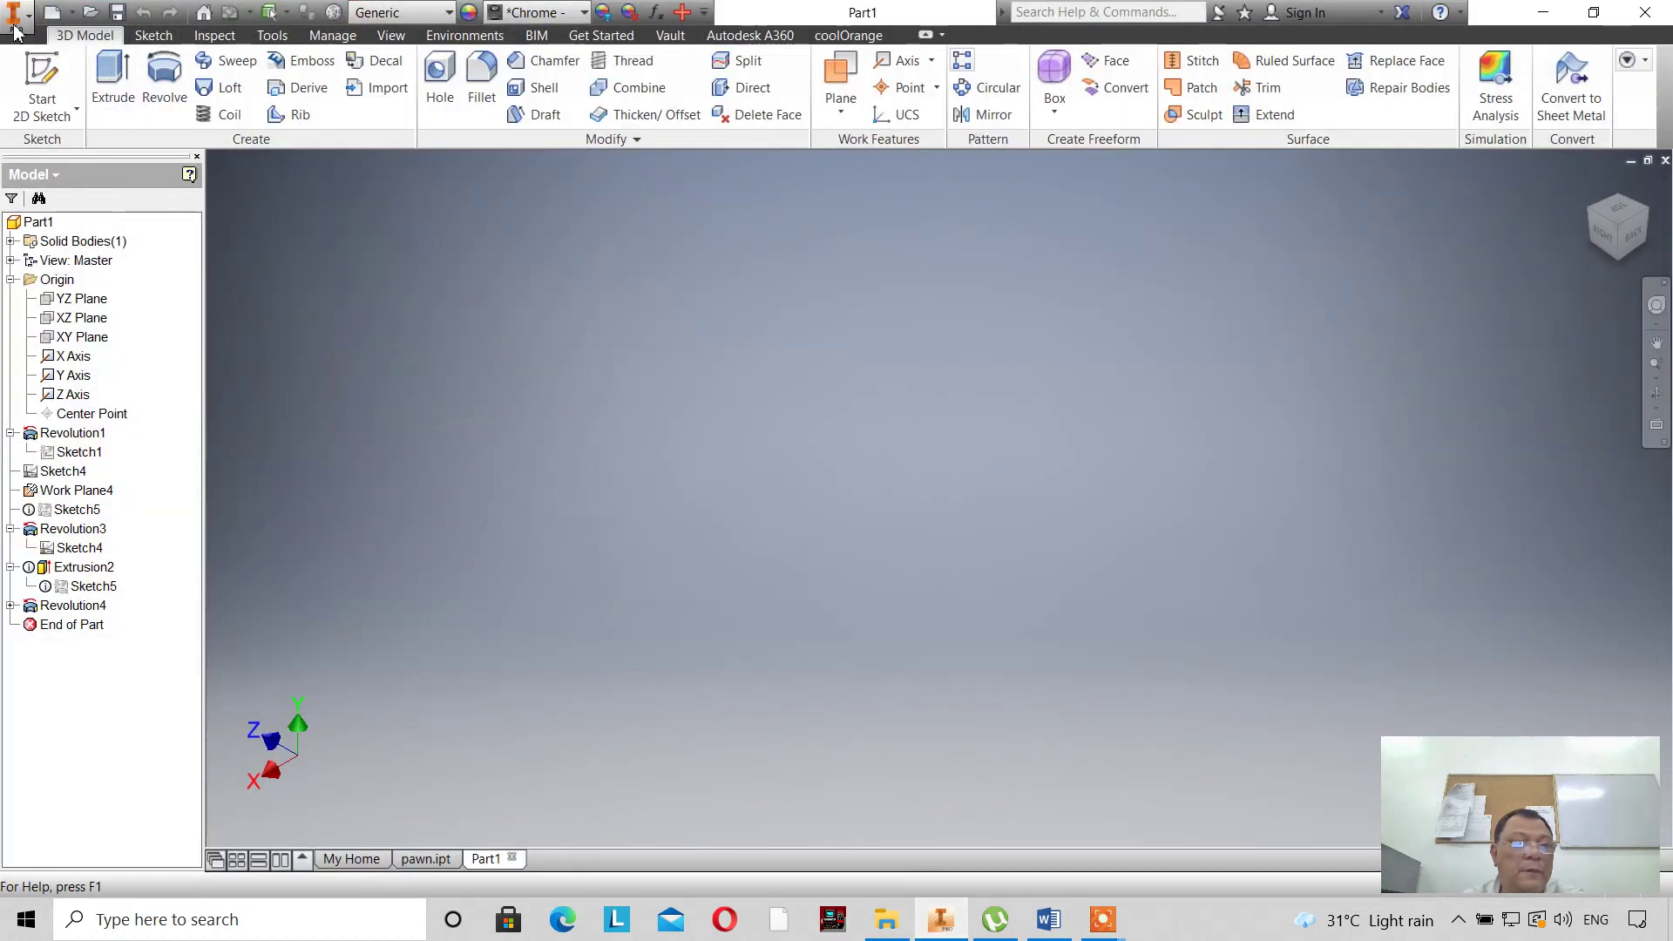
left_click(16, 19)
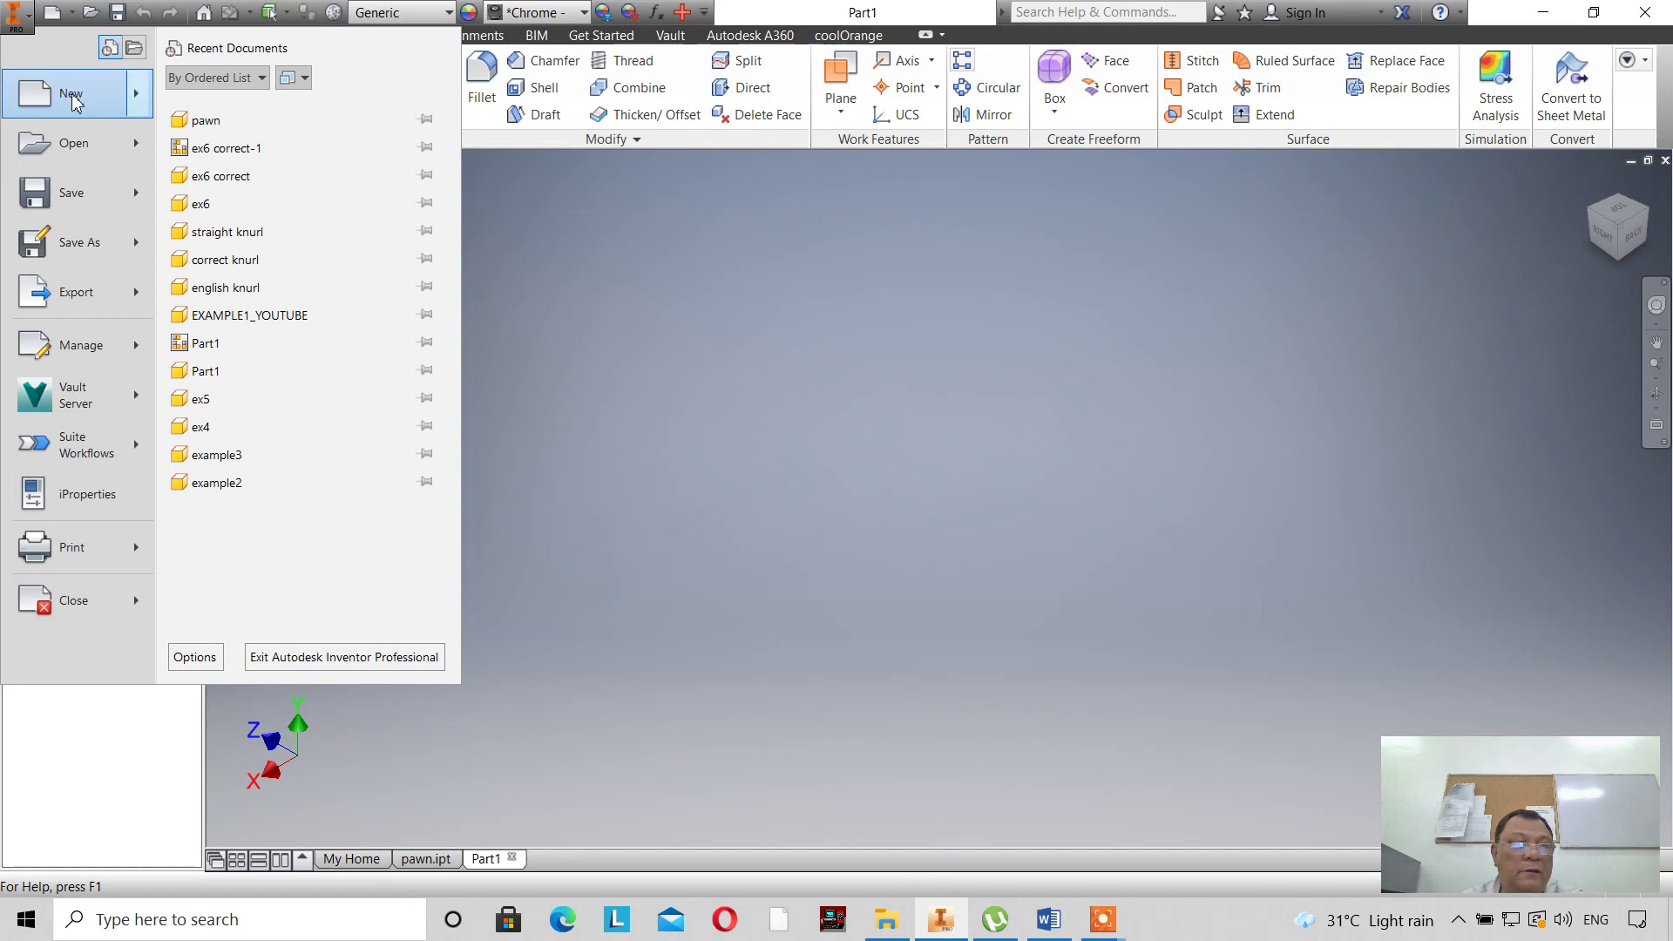
left_click(53, 94)
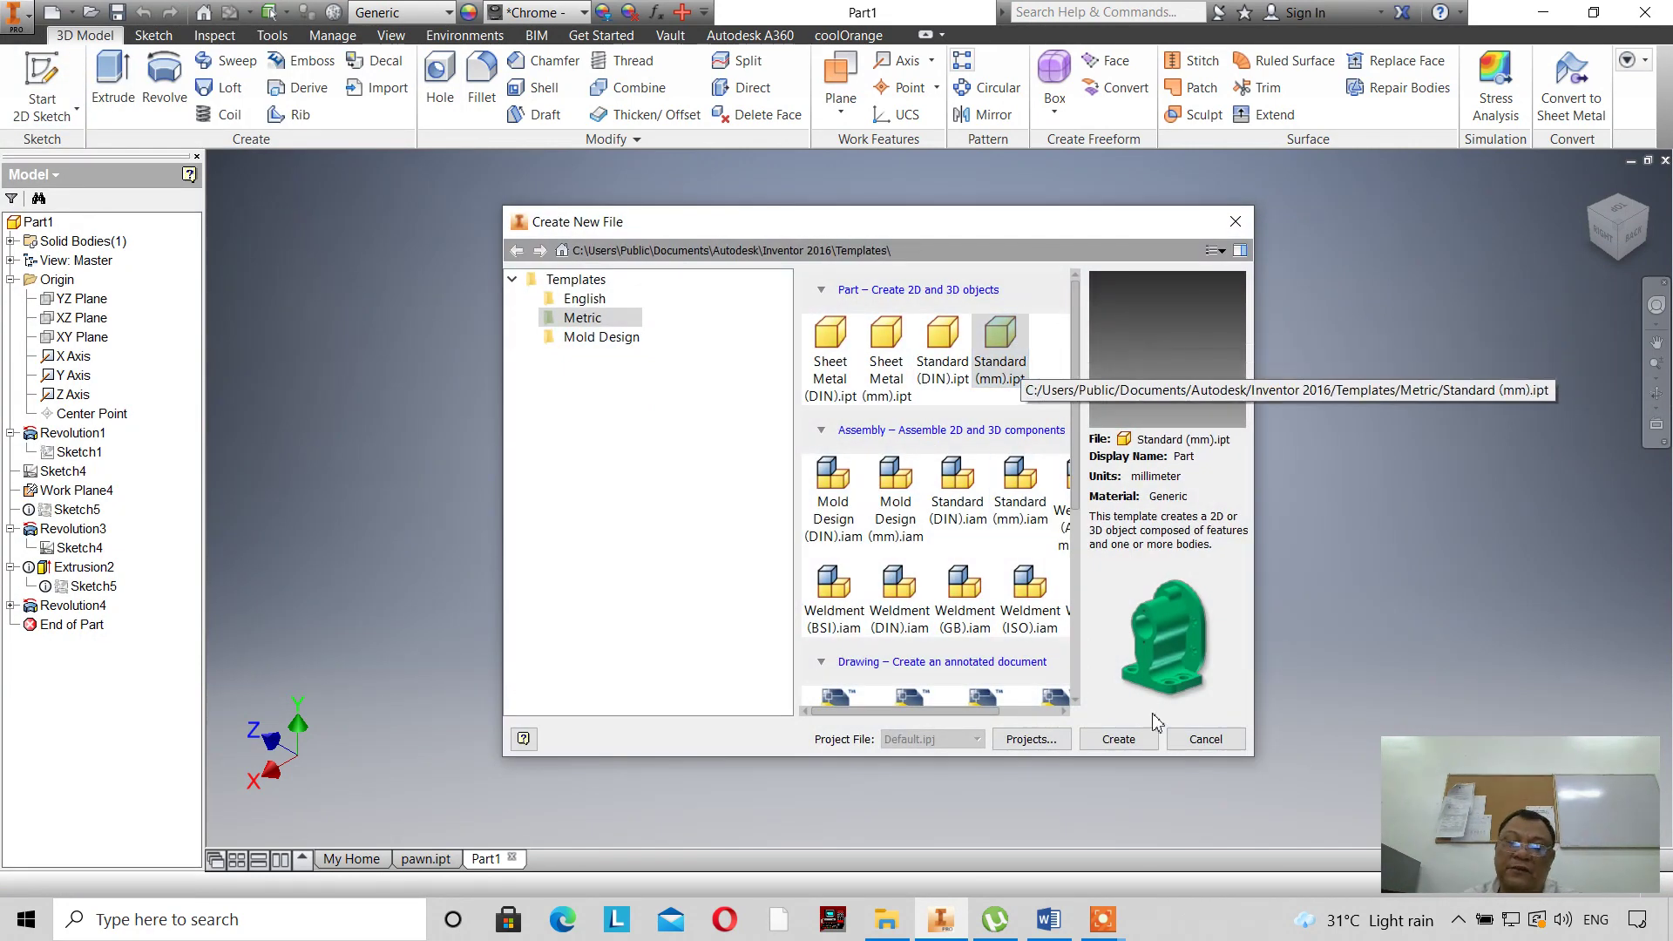
left_click(1119, 740)
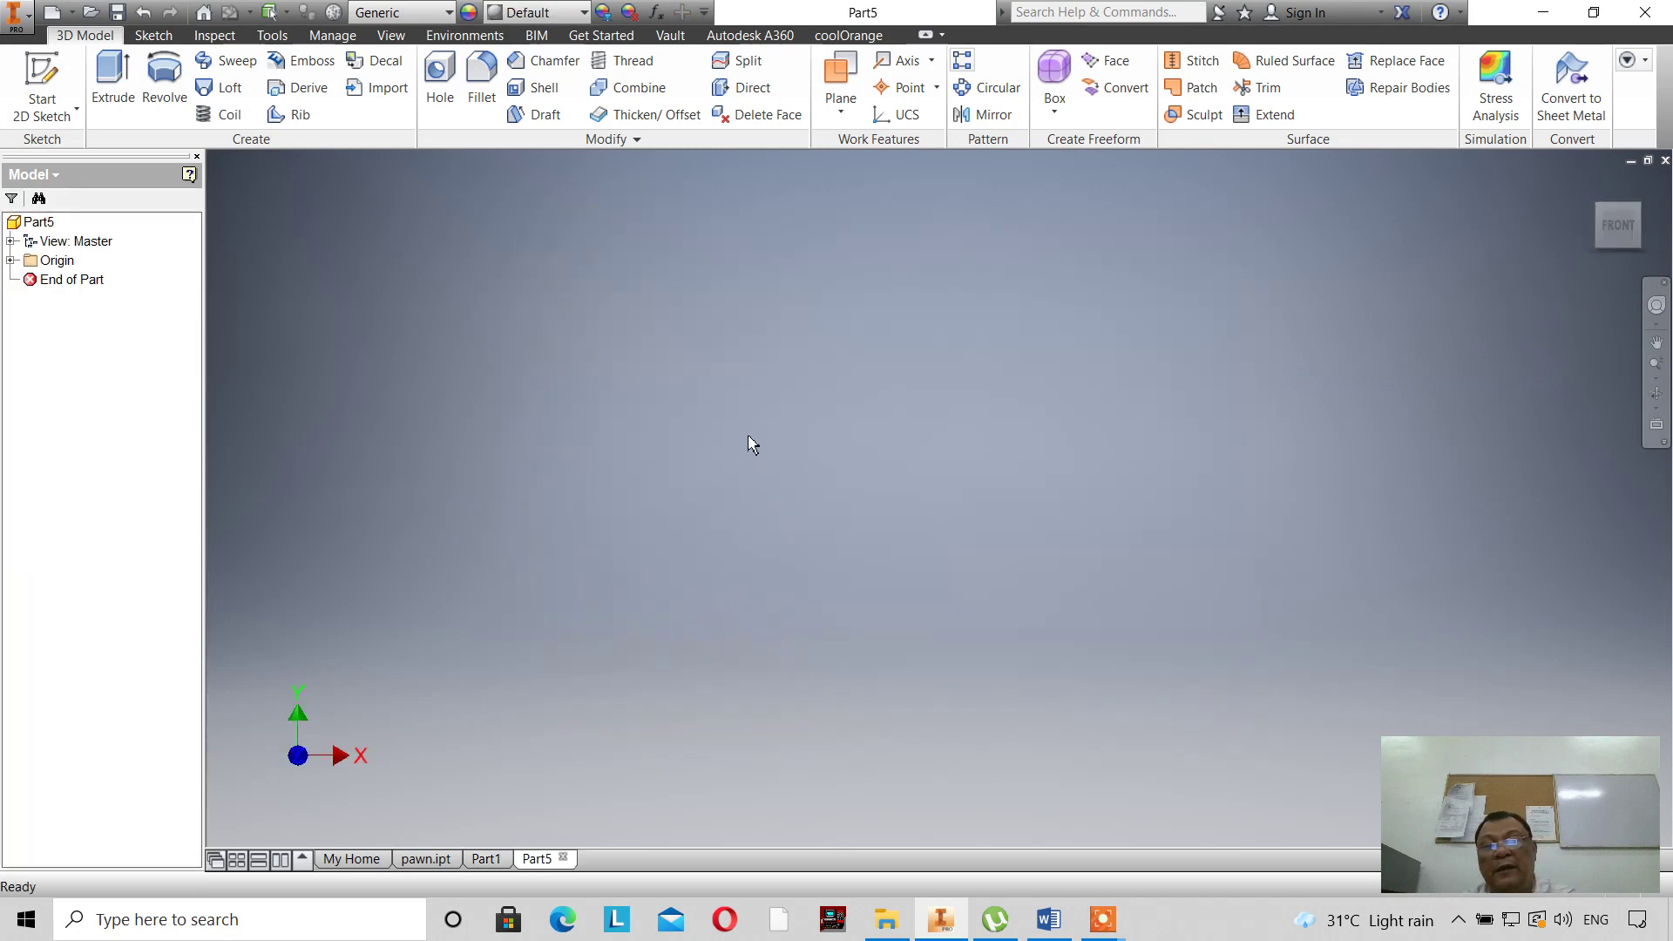
Start a 2D sketch on the XY plane of the new part.
left_click(40, 91)
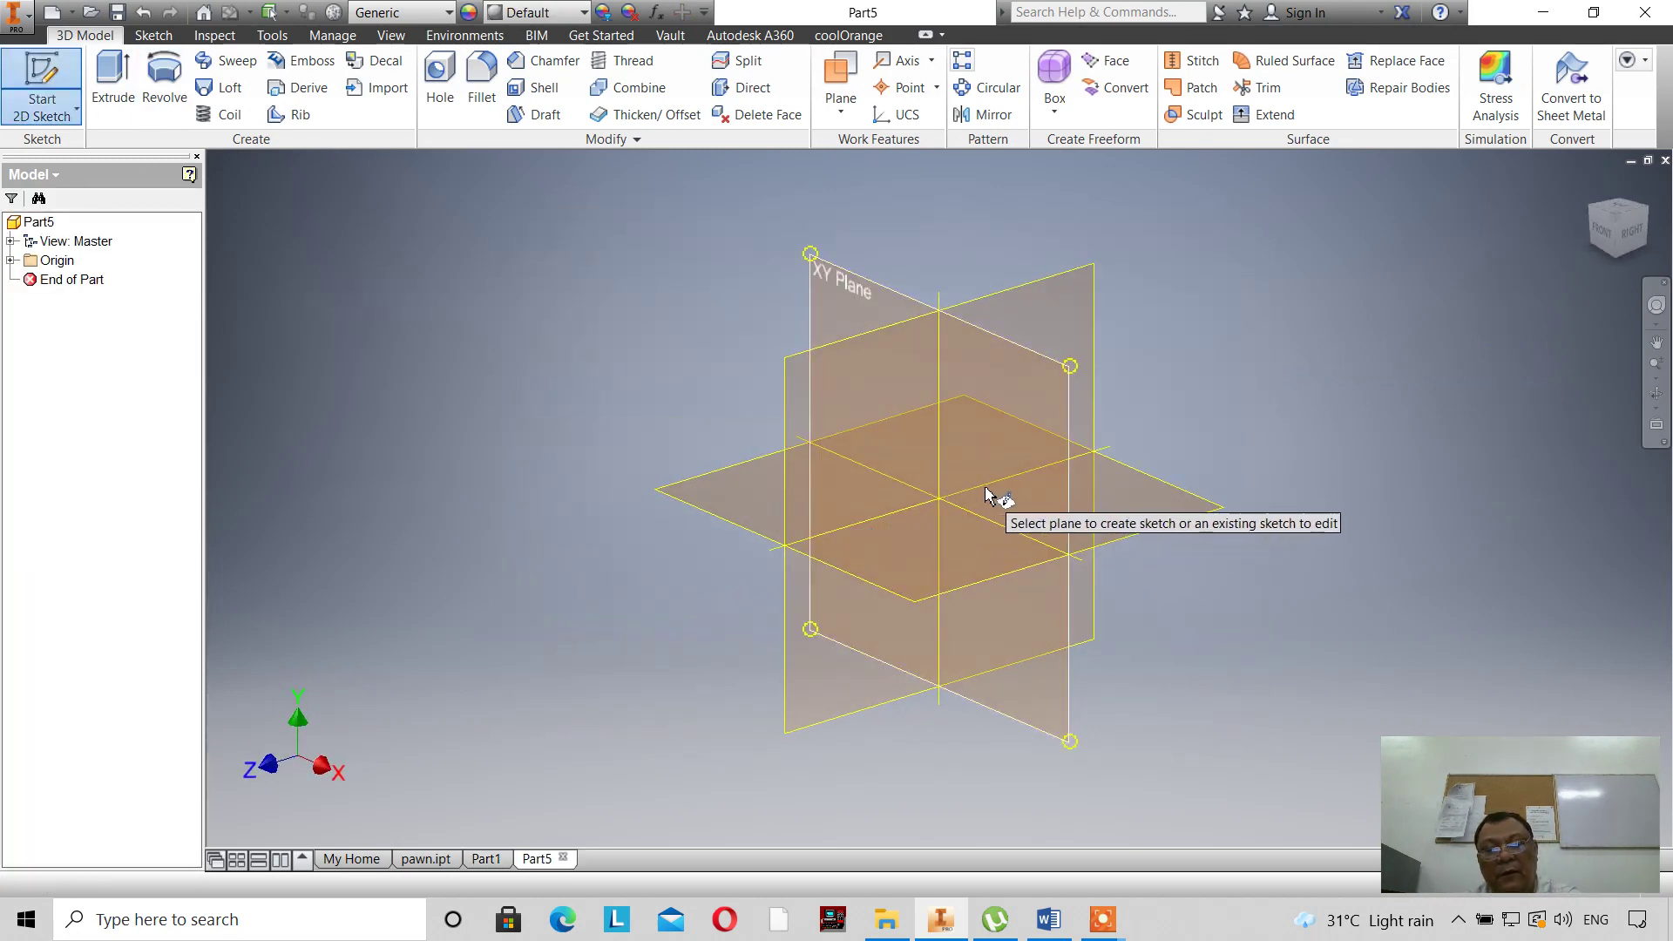
left_click(986, 493)
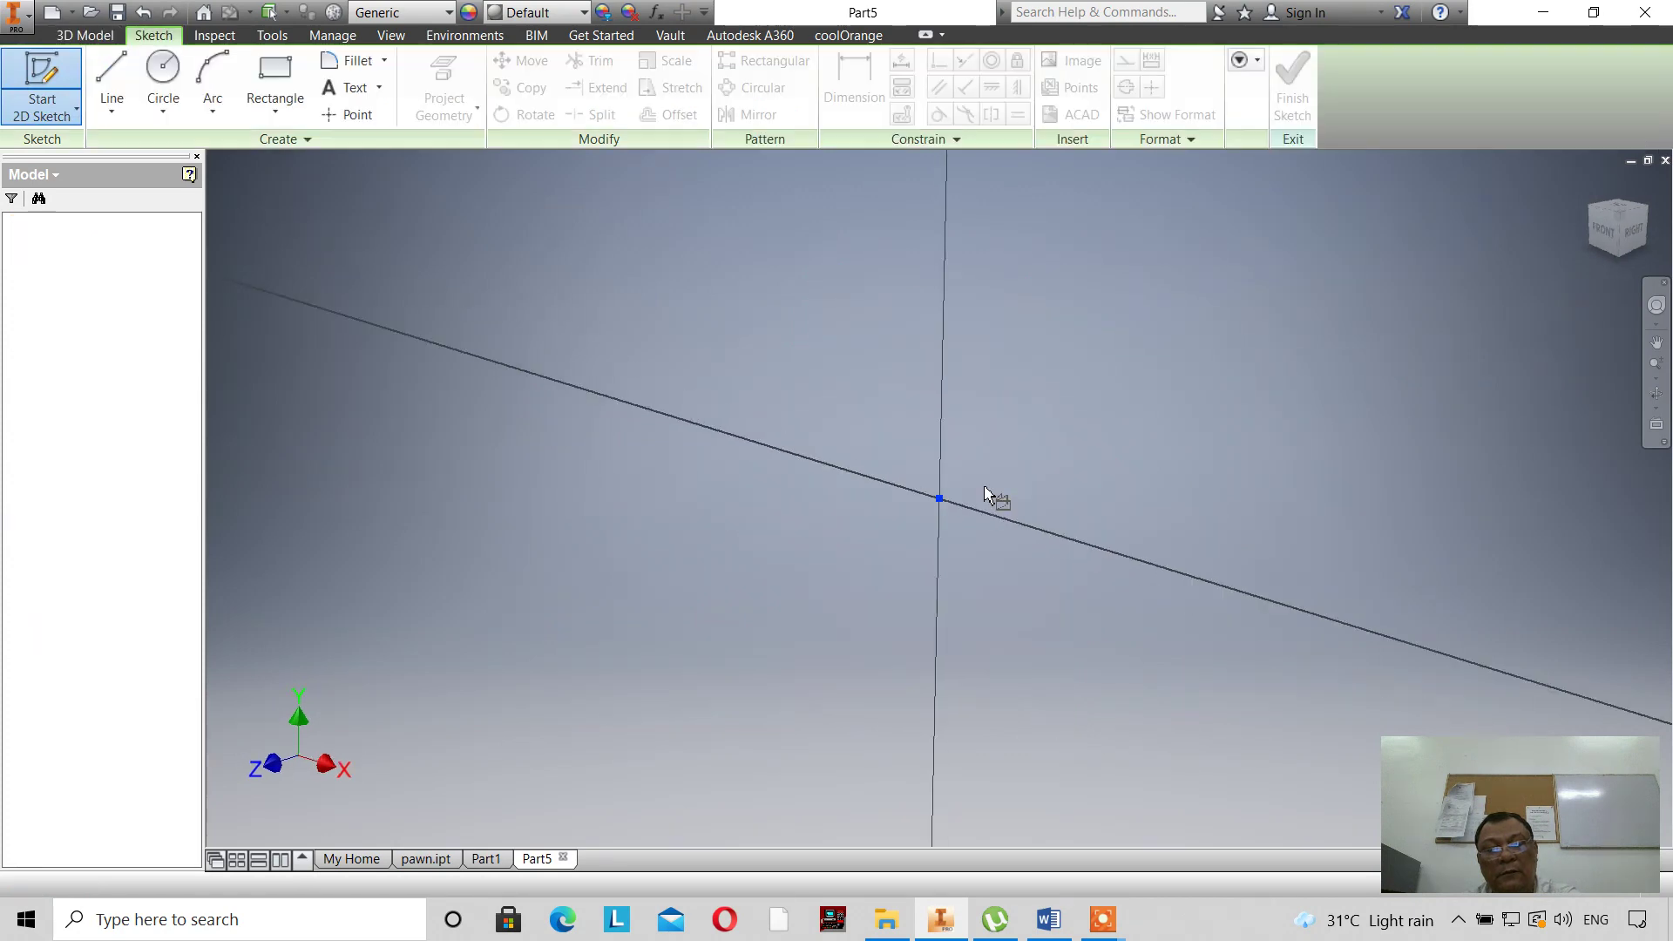
left_click(1657, 344)
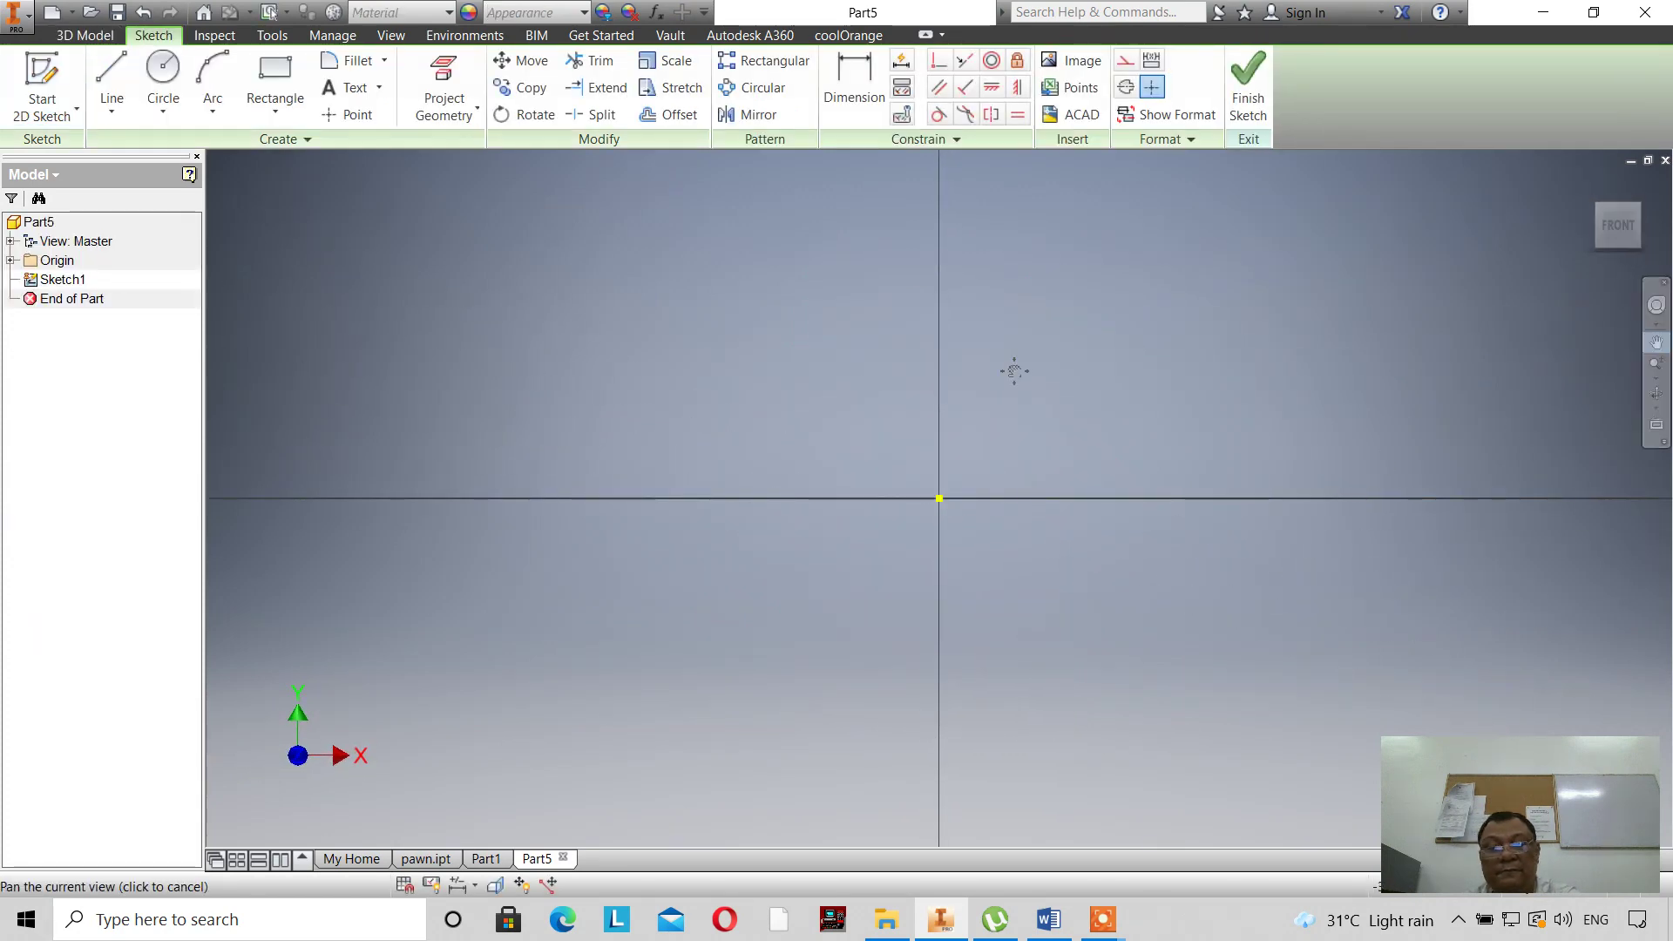
mouse_move(1008, 366)
left_mouse_down()
mouse_move(855, 400)
mouse_move(865, 458)
left_mouse_up()
right_click(907, 349)
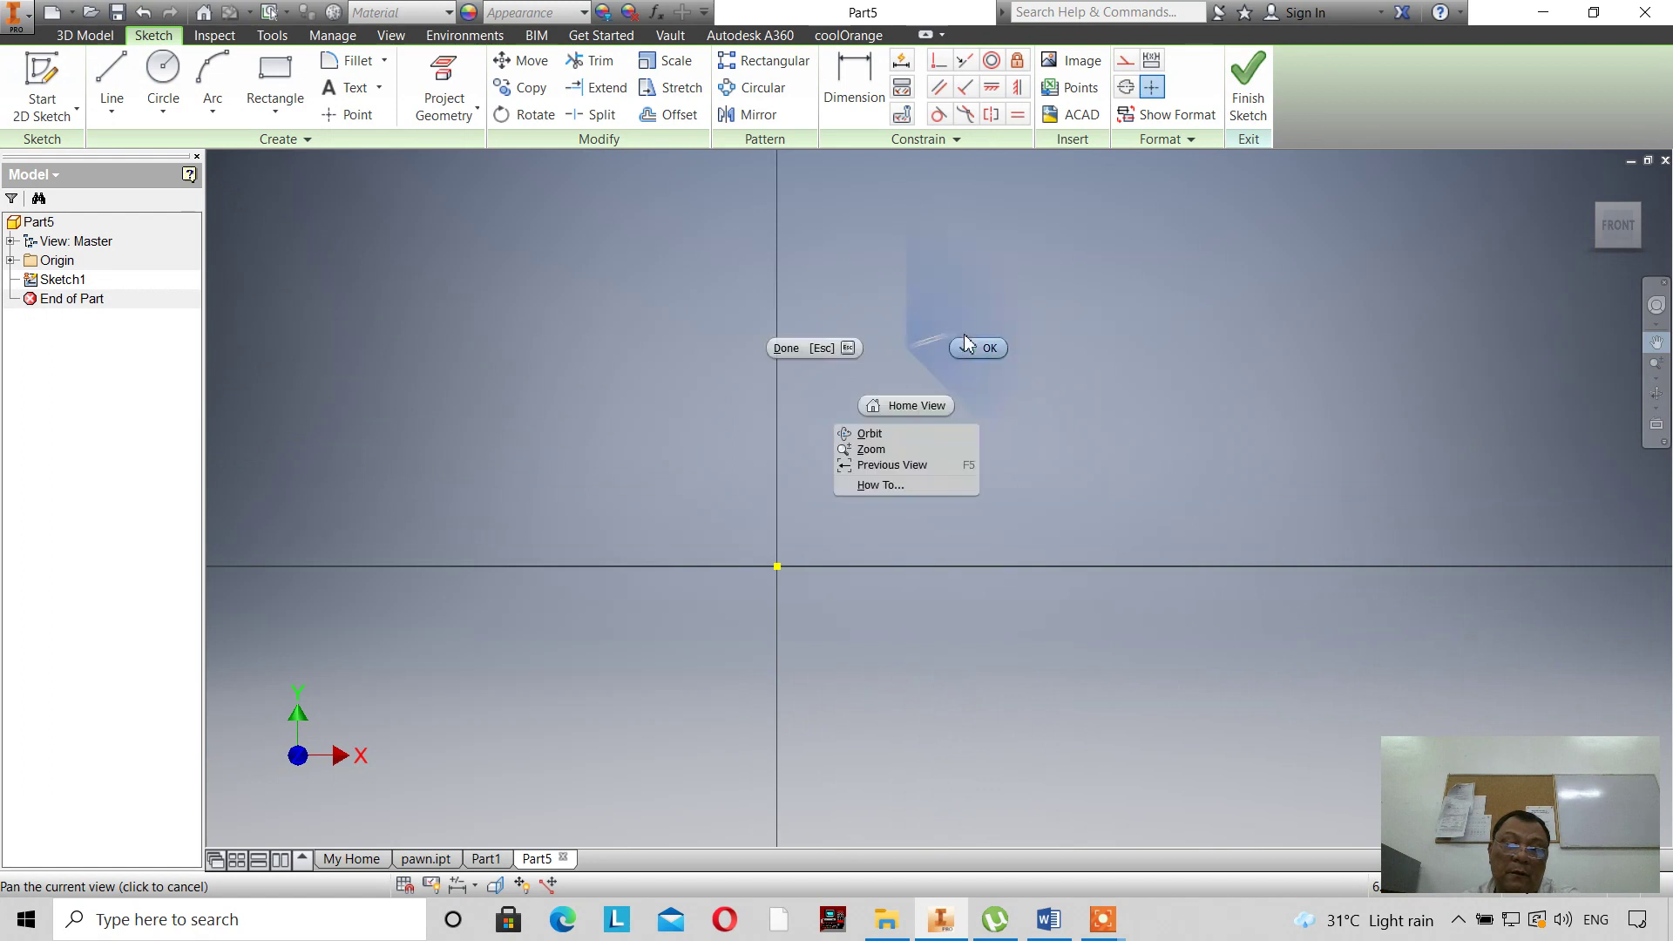
key("Escape")
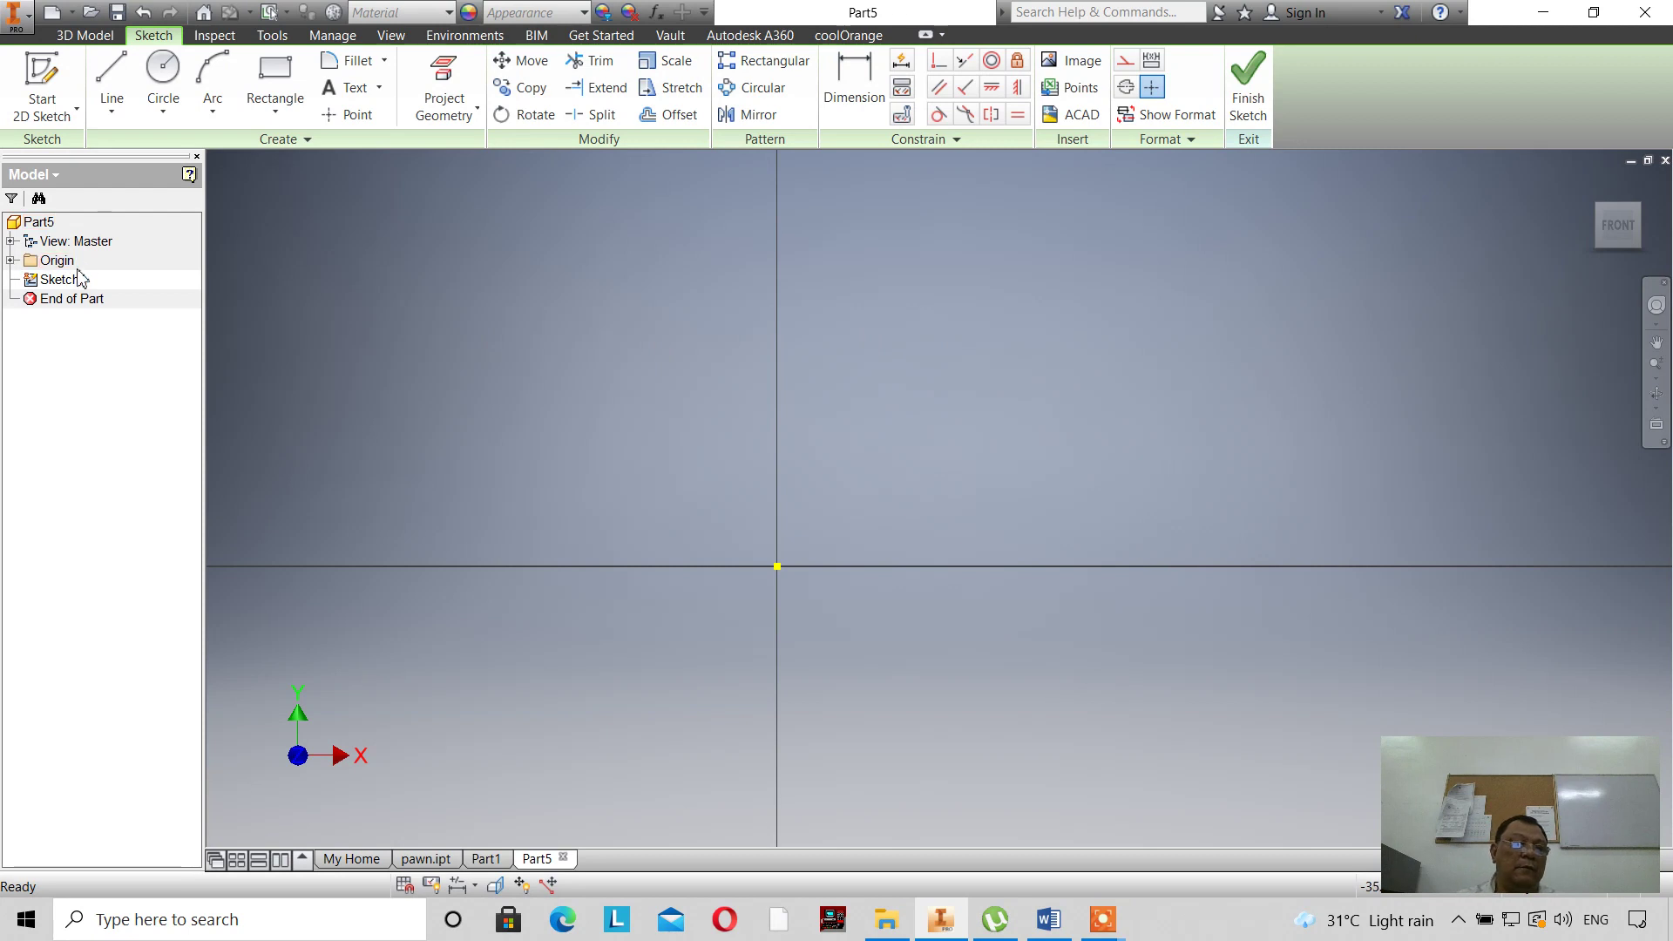
Turn on the visibility of the X, Y and Z axes in the part's origin geometry.
left_click(11, 260)
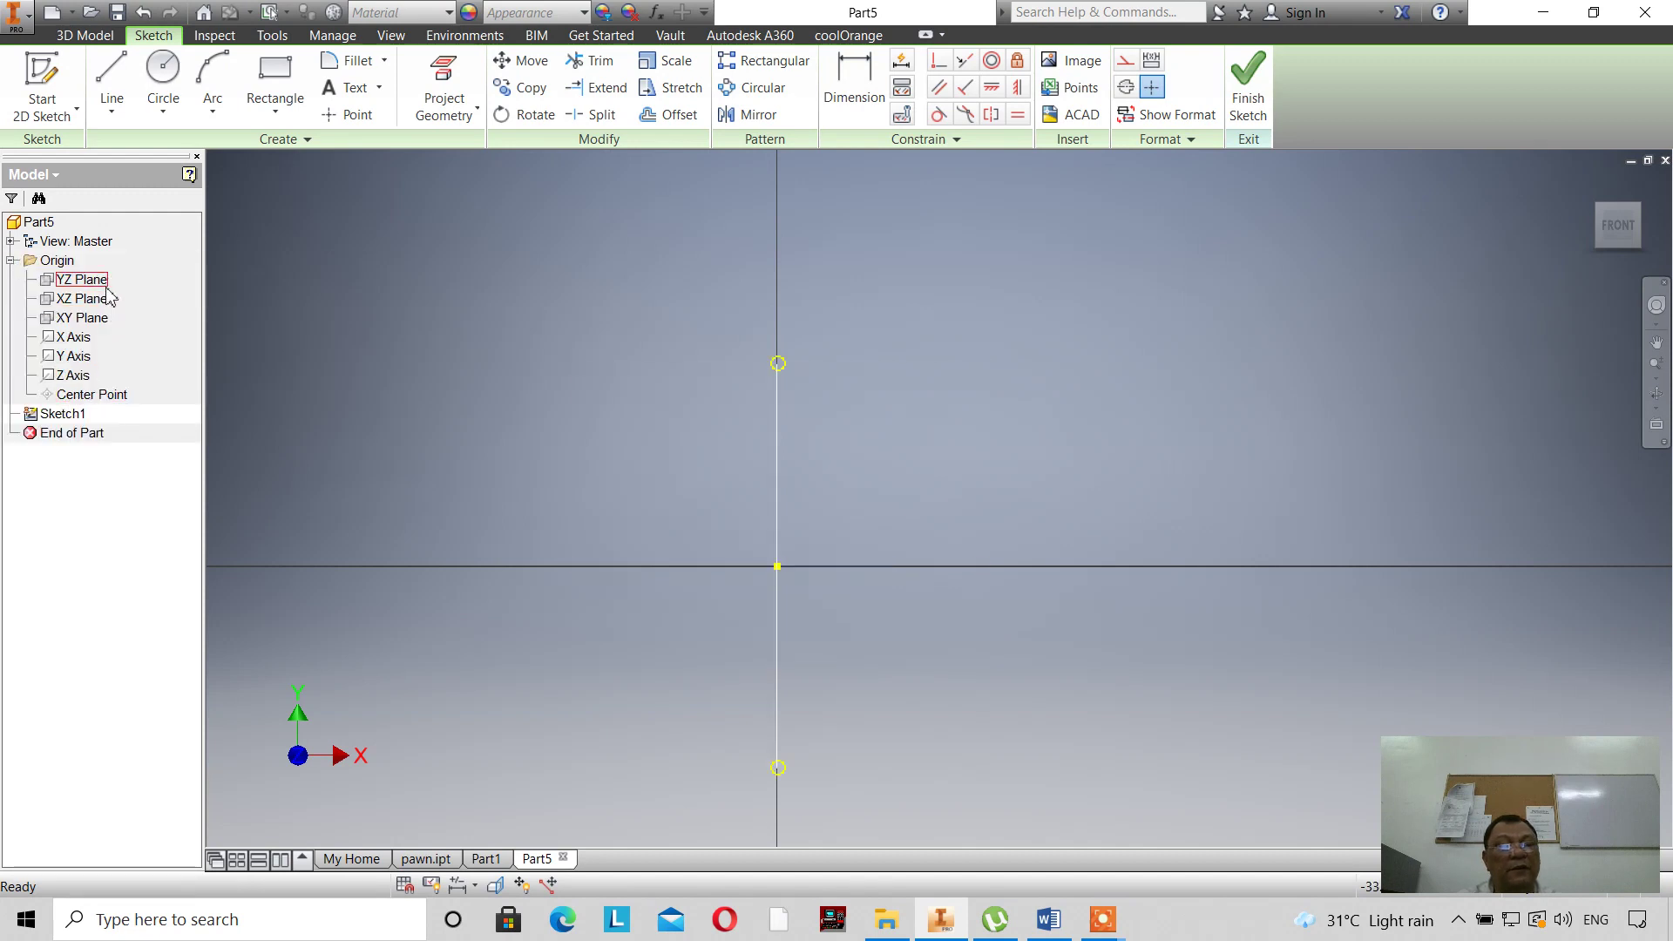
right_click(78, 339)
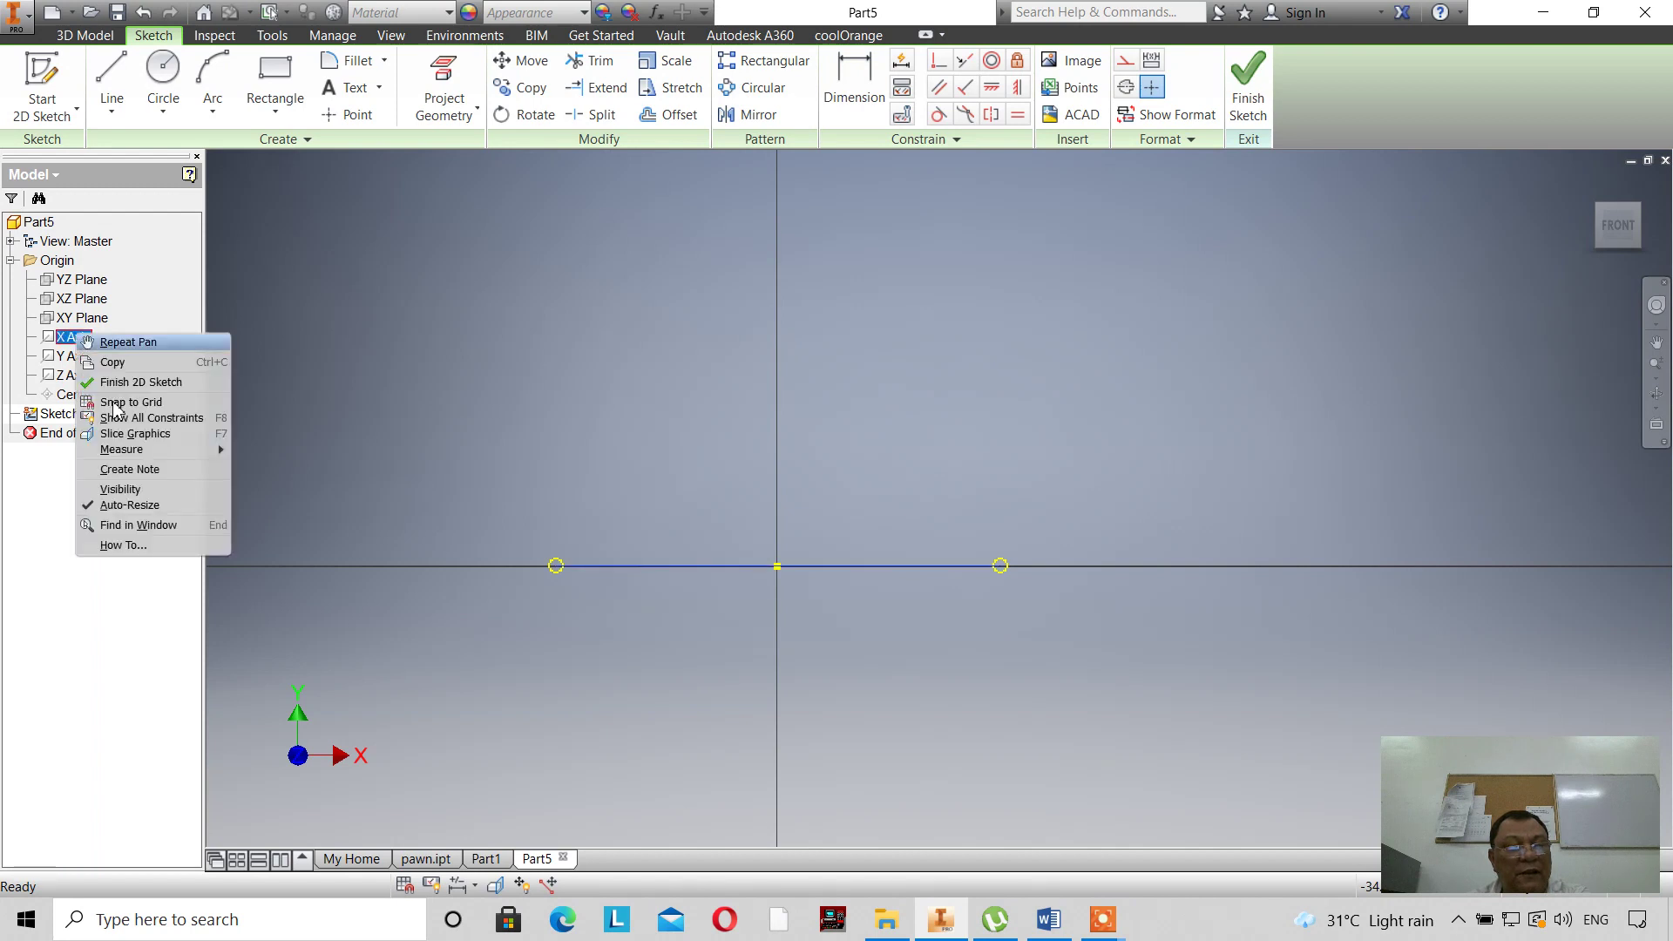
left_click(142, 489)
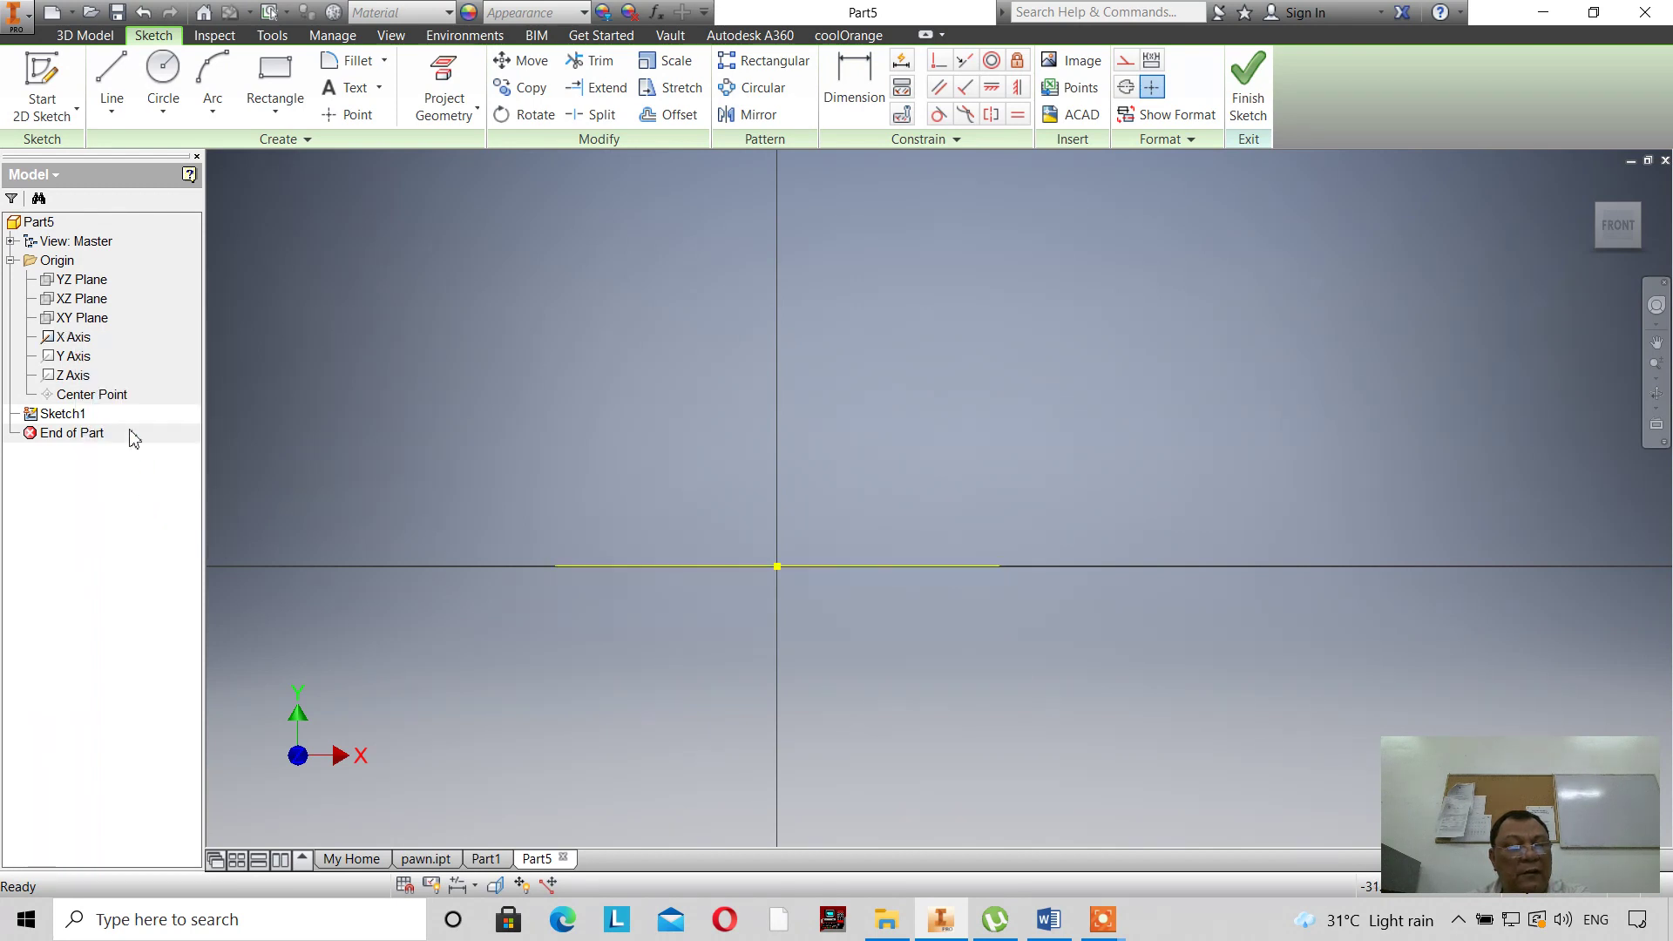
right_click(78, 357)
left_click(119, 506)
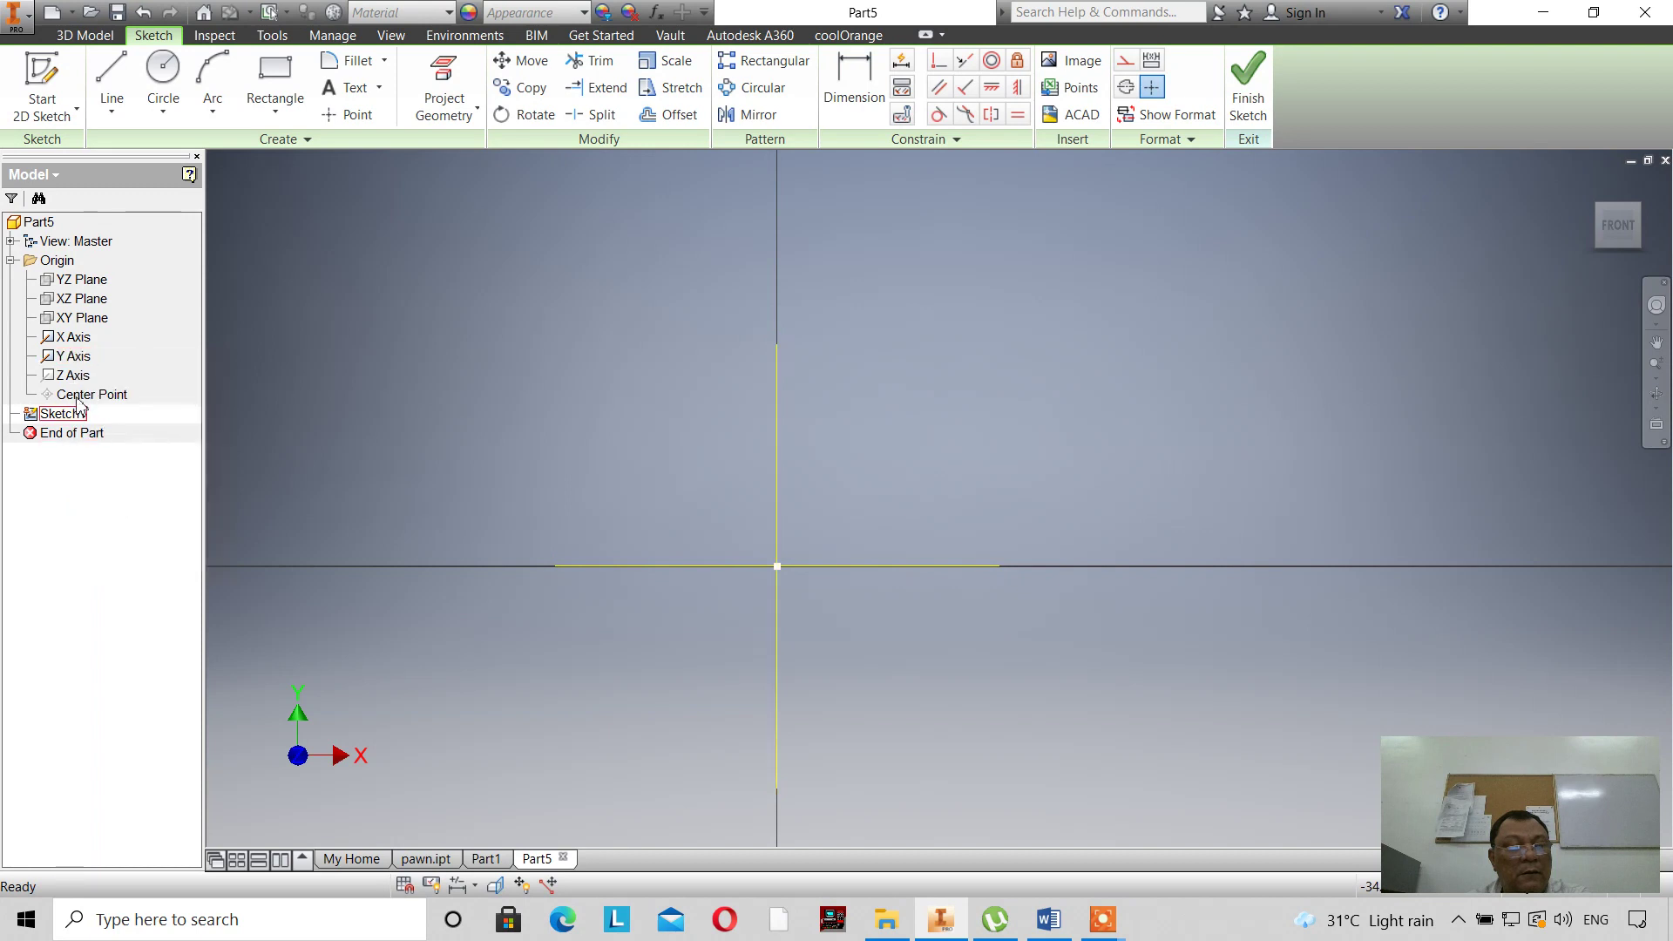
right_click(78, 376)
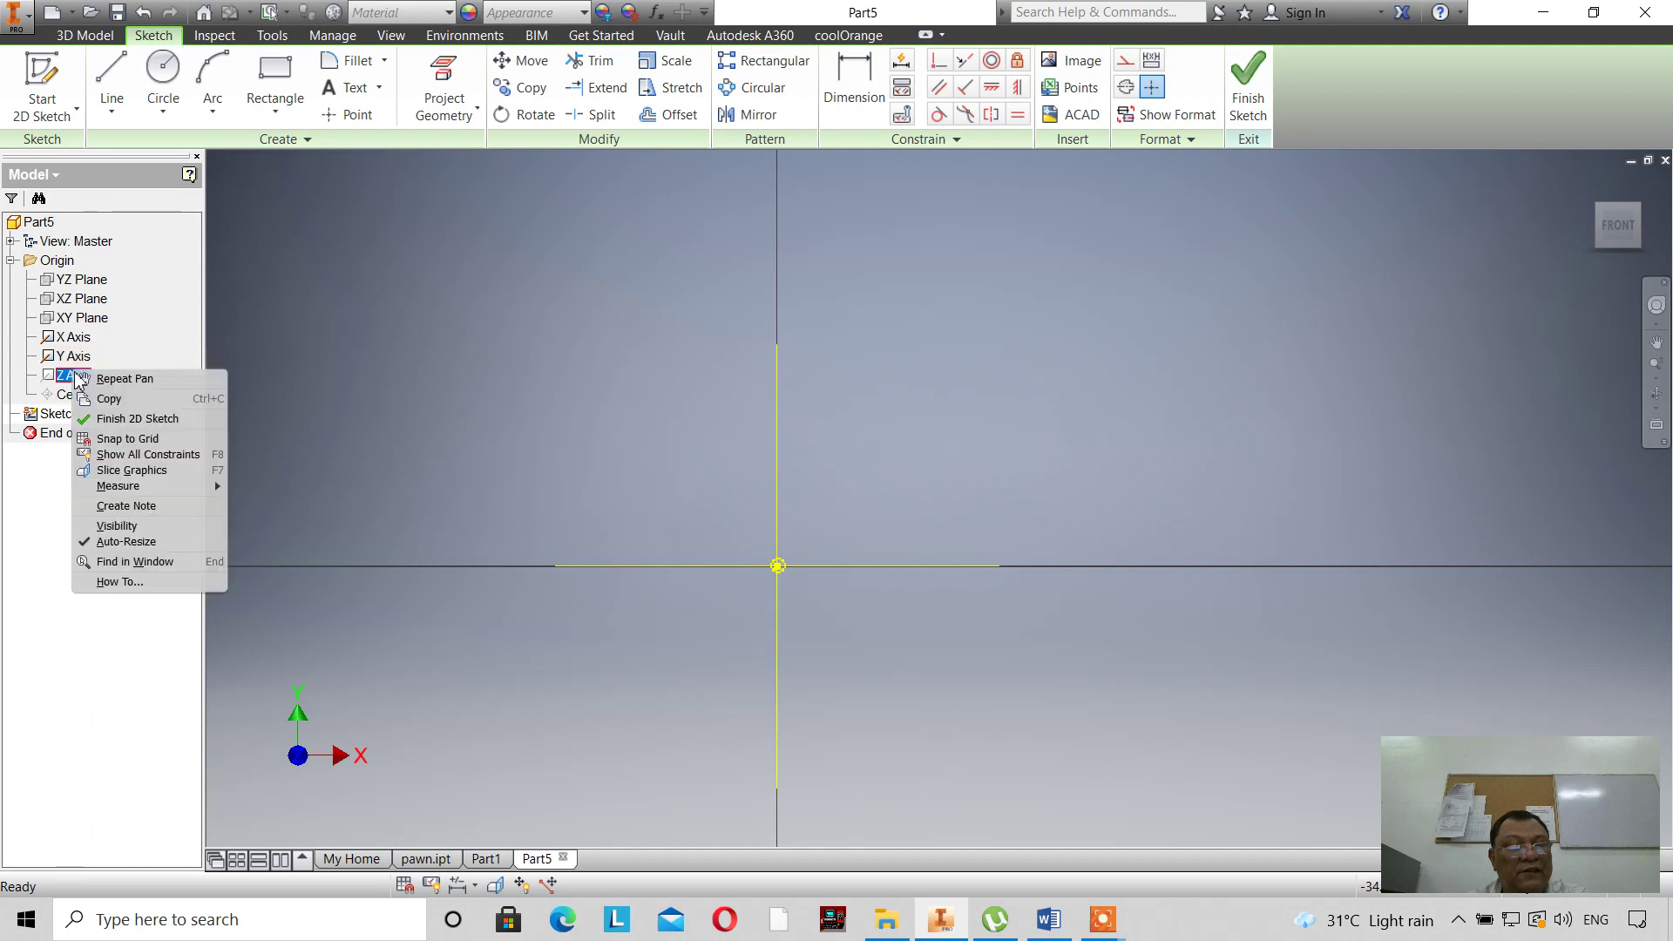
left_click(113, 526)
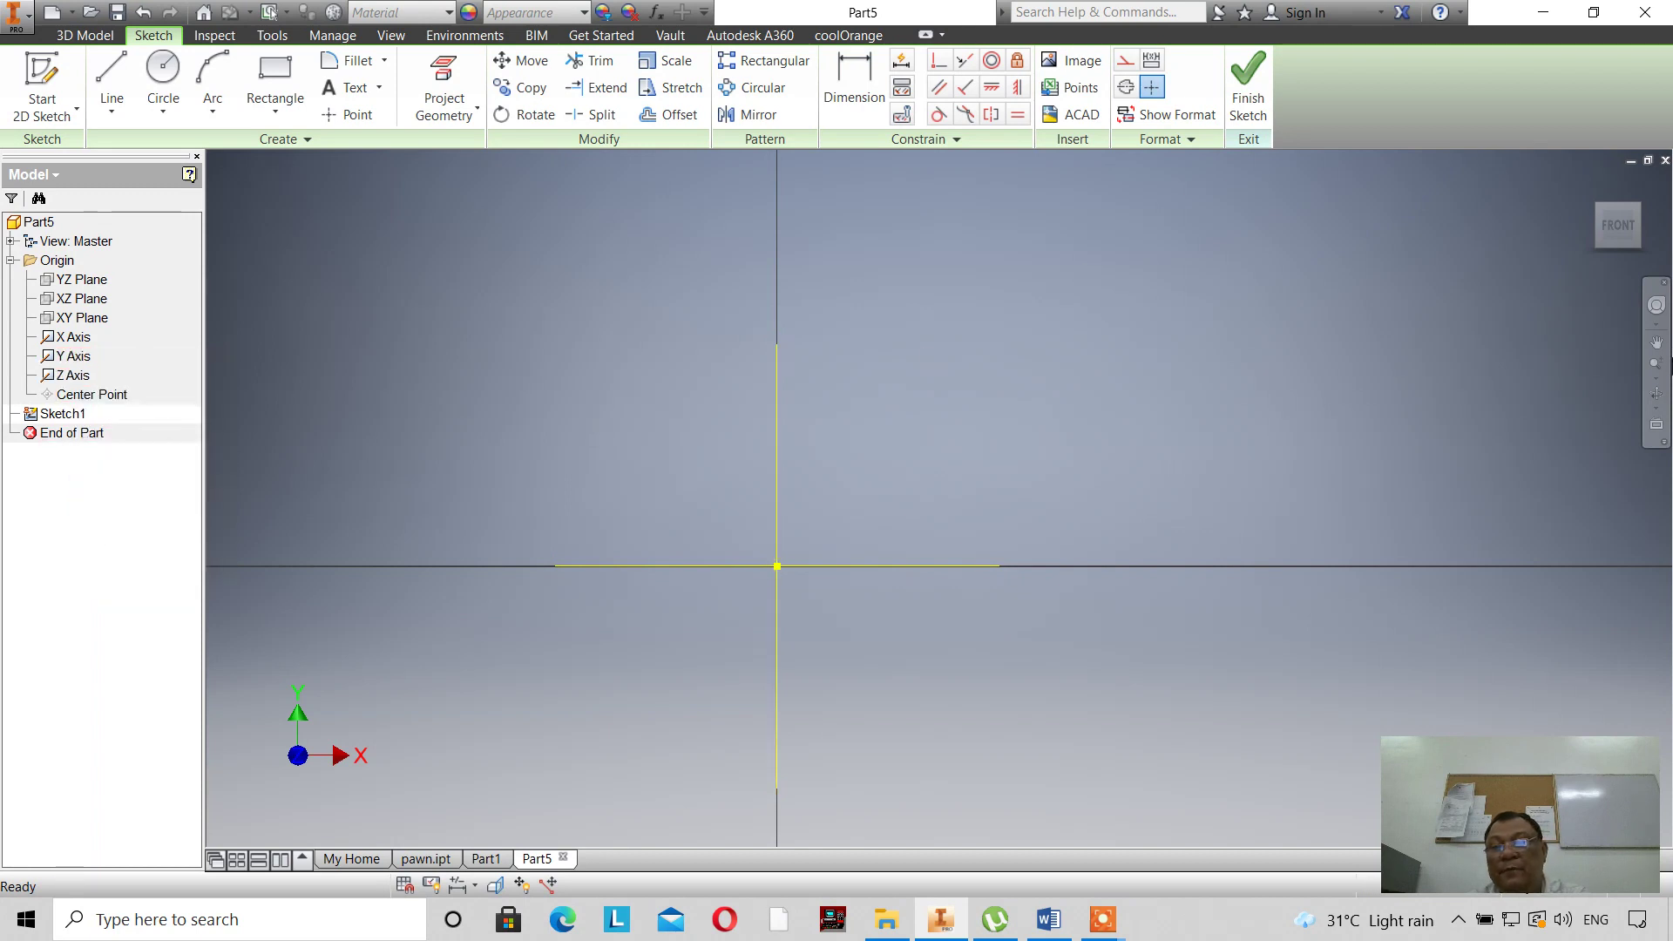
Project the X and Y axes into the sketch with Project Geometry.
left_click(1657, 394)
mouse_move(1024, 471)
left_mouse_down()
mouse_move(990, 530)
mouse_move(1004, 507)
left_mouse_up()
right_click(1132, 391)
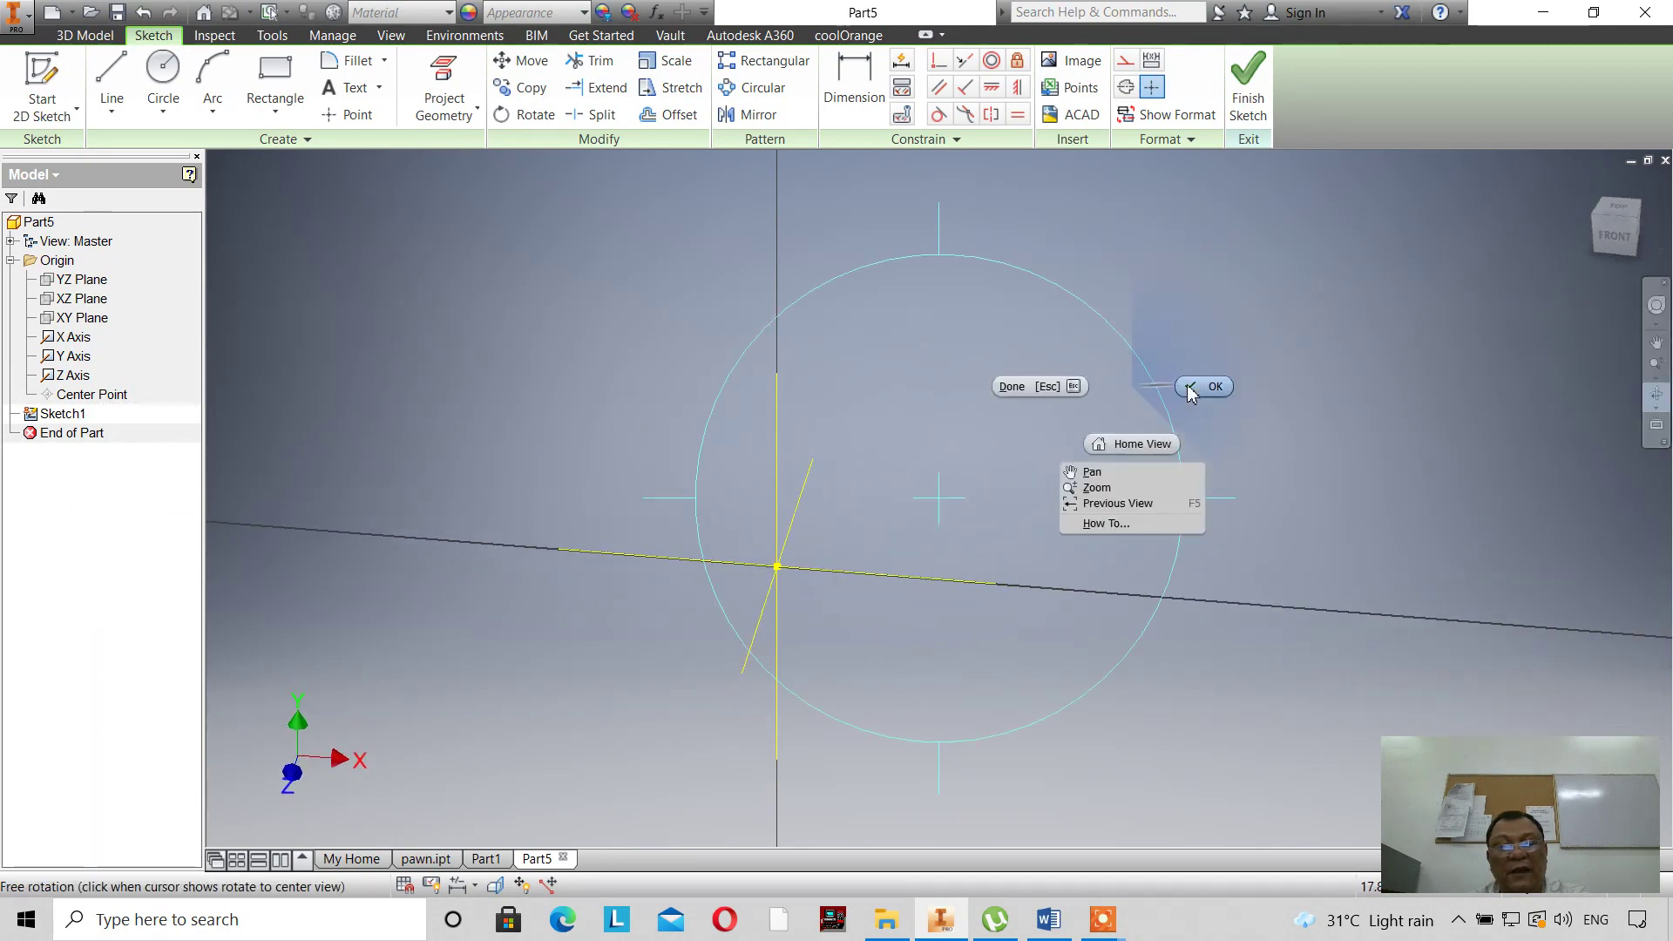
left_click(1193, 388)
left_click(444, 78)
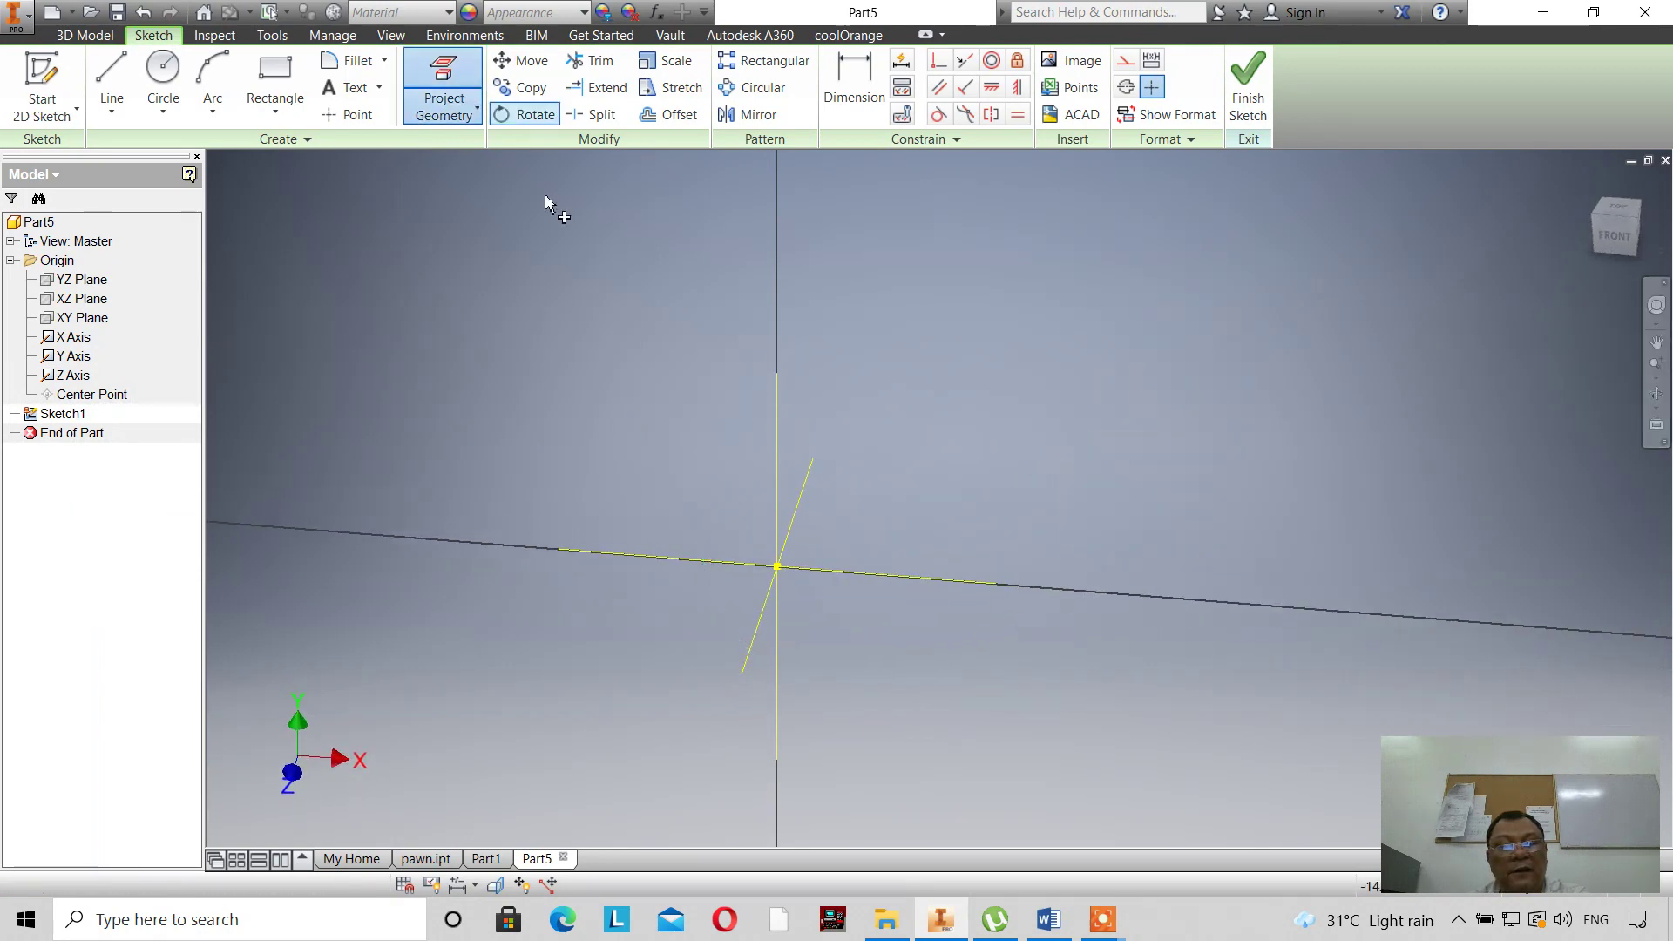
left_click(888, 568)
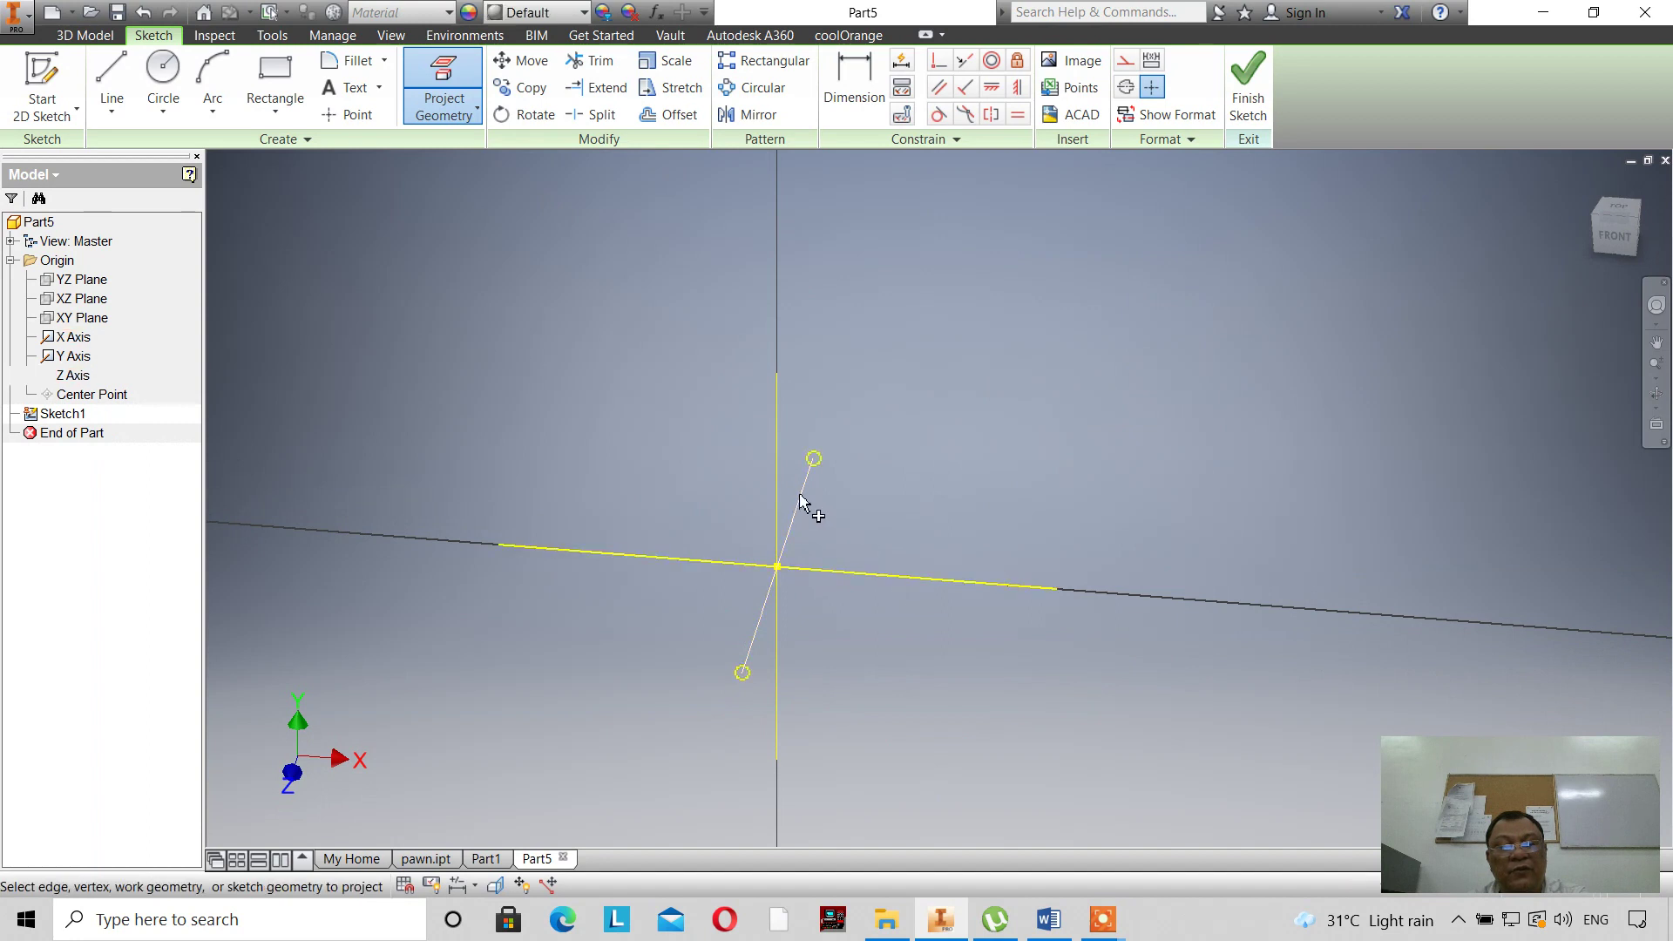
left_click(780, 479)
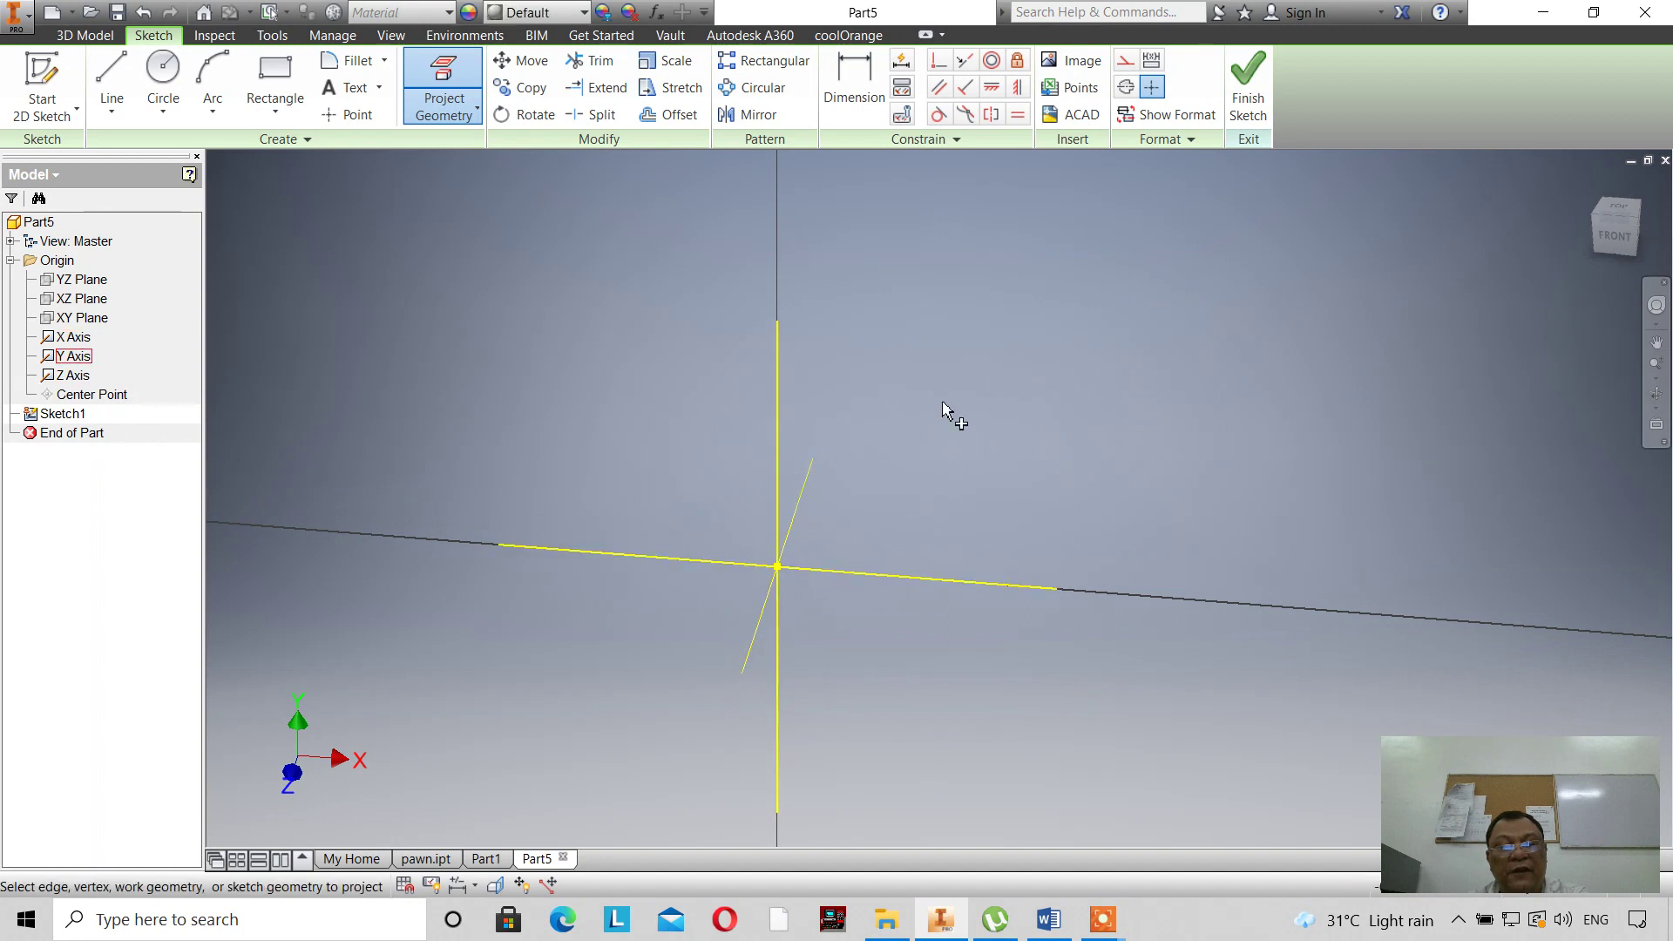
right_click(1011, 401)
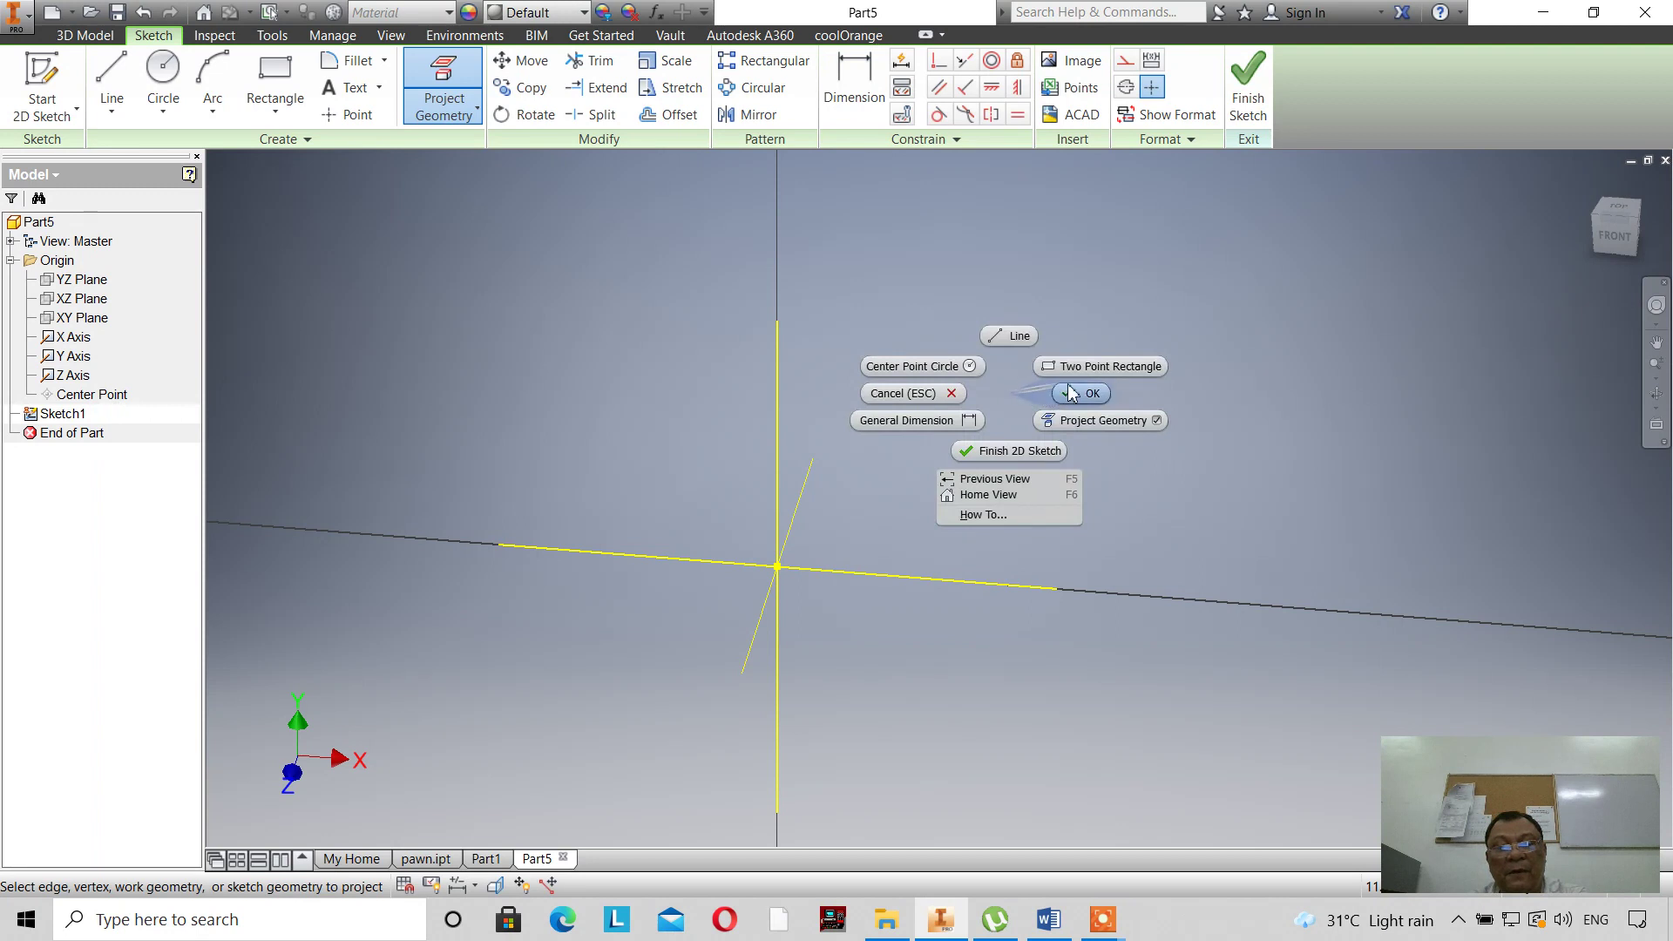
left_click(1097, 368)
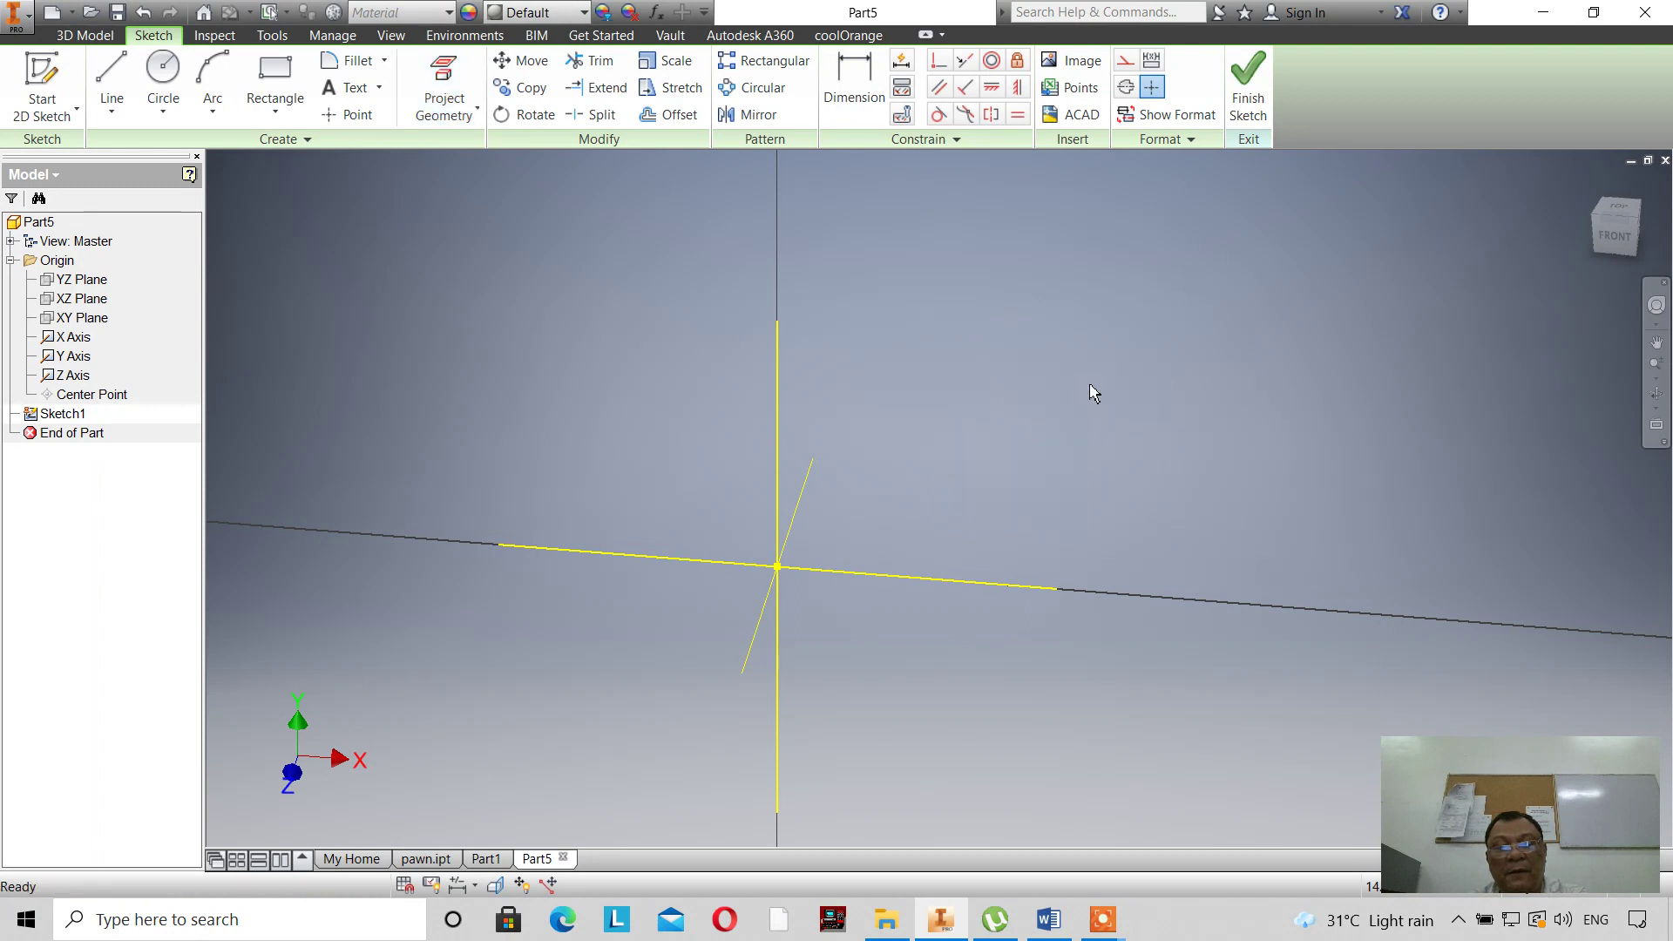
Sketch a circle about 2.9 mm in diameter above the X axis, to the positive X side of the origin.
left_click(1610, 248)
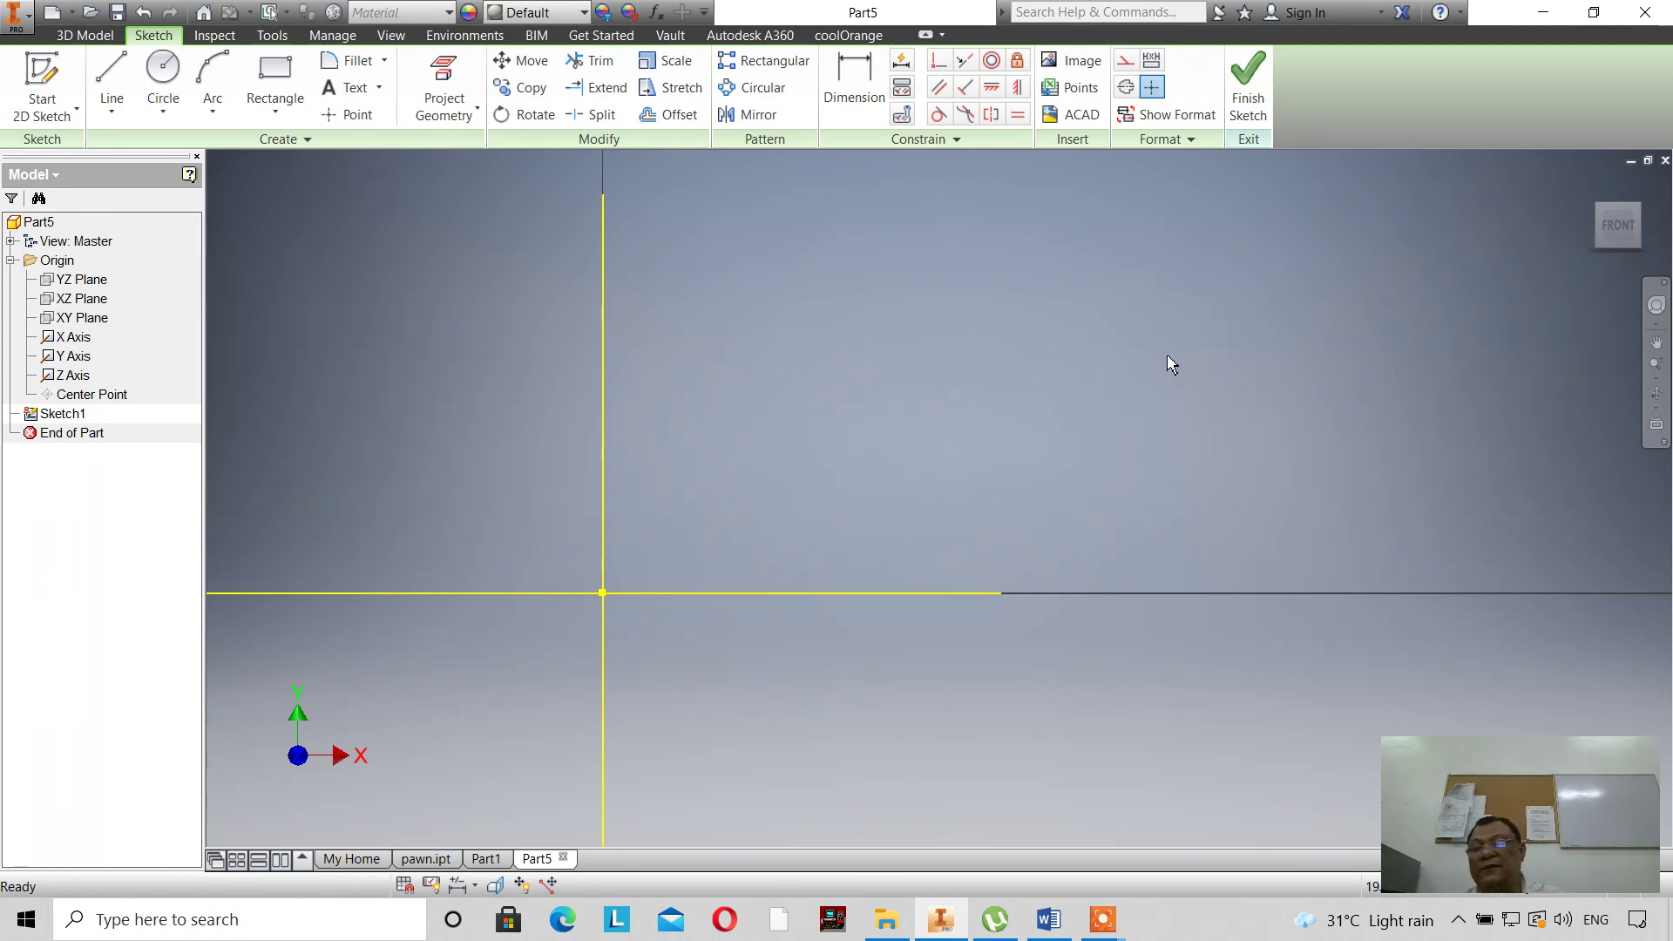
mouse_move(1011, 922)
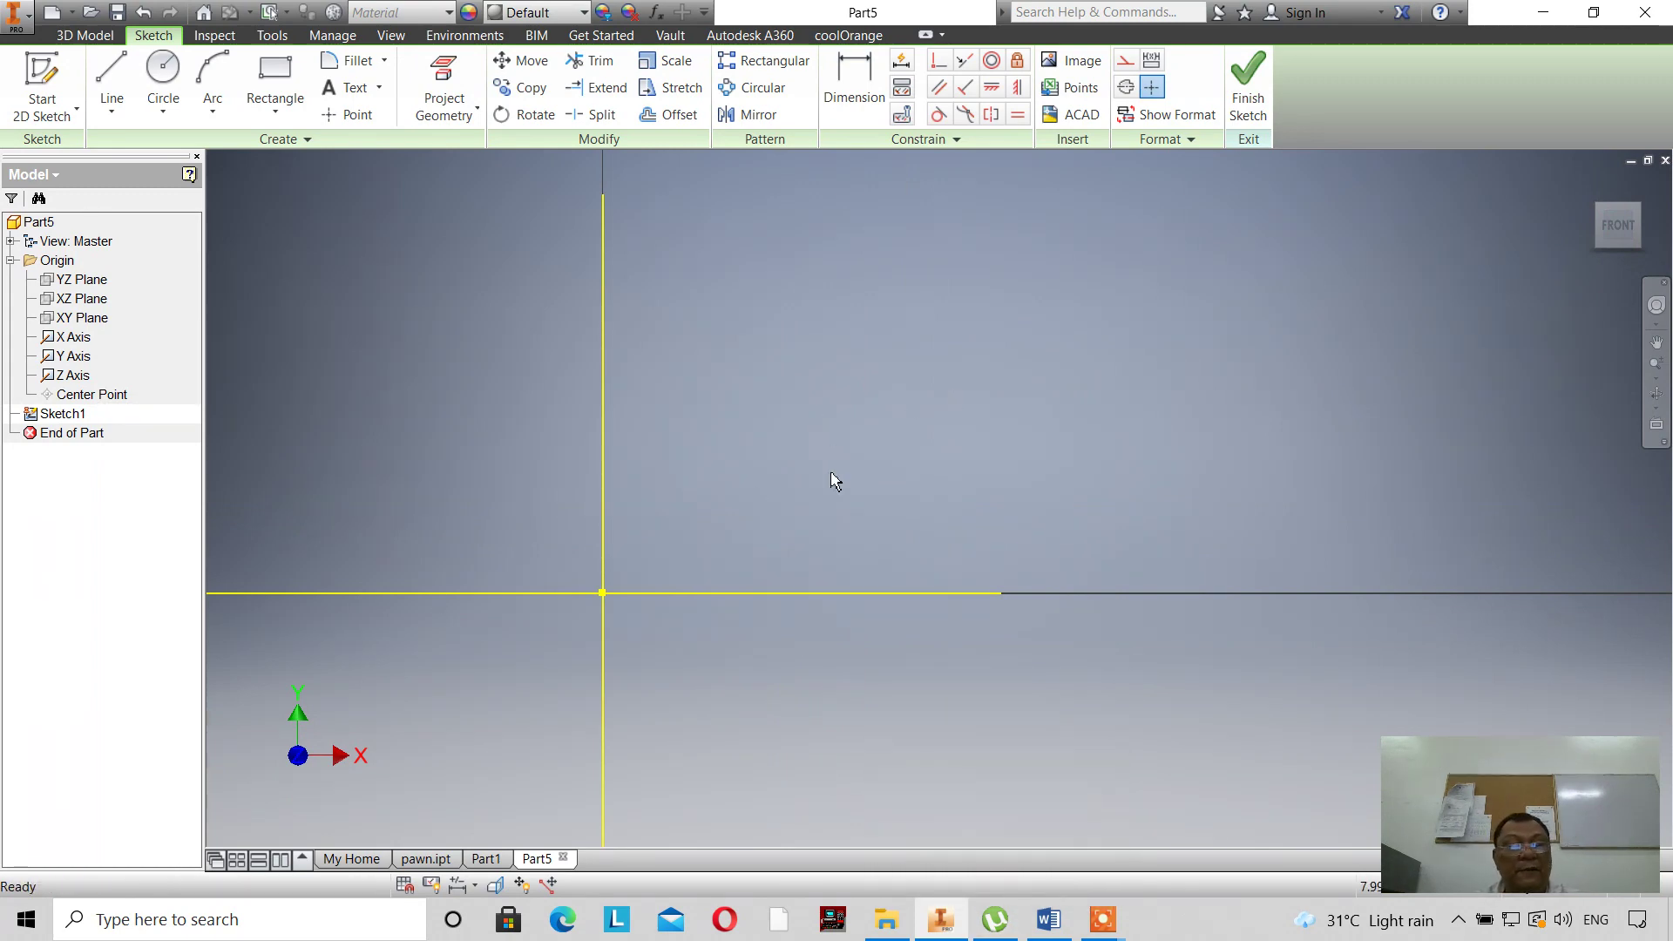
left_click(176, 77)
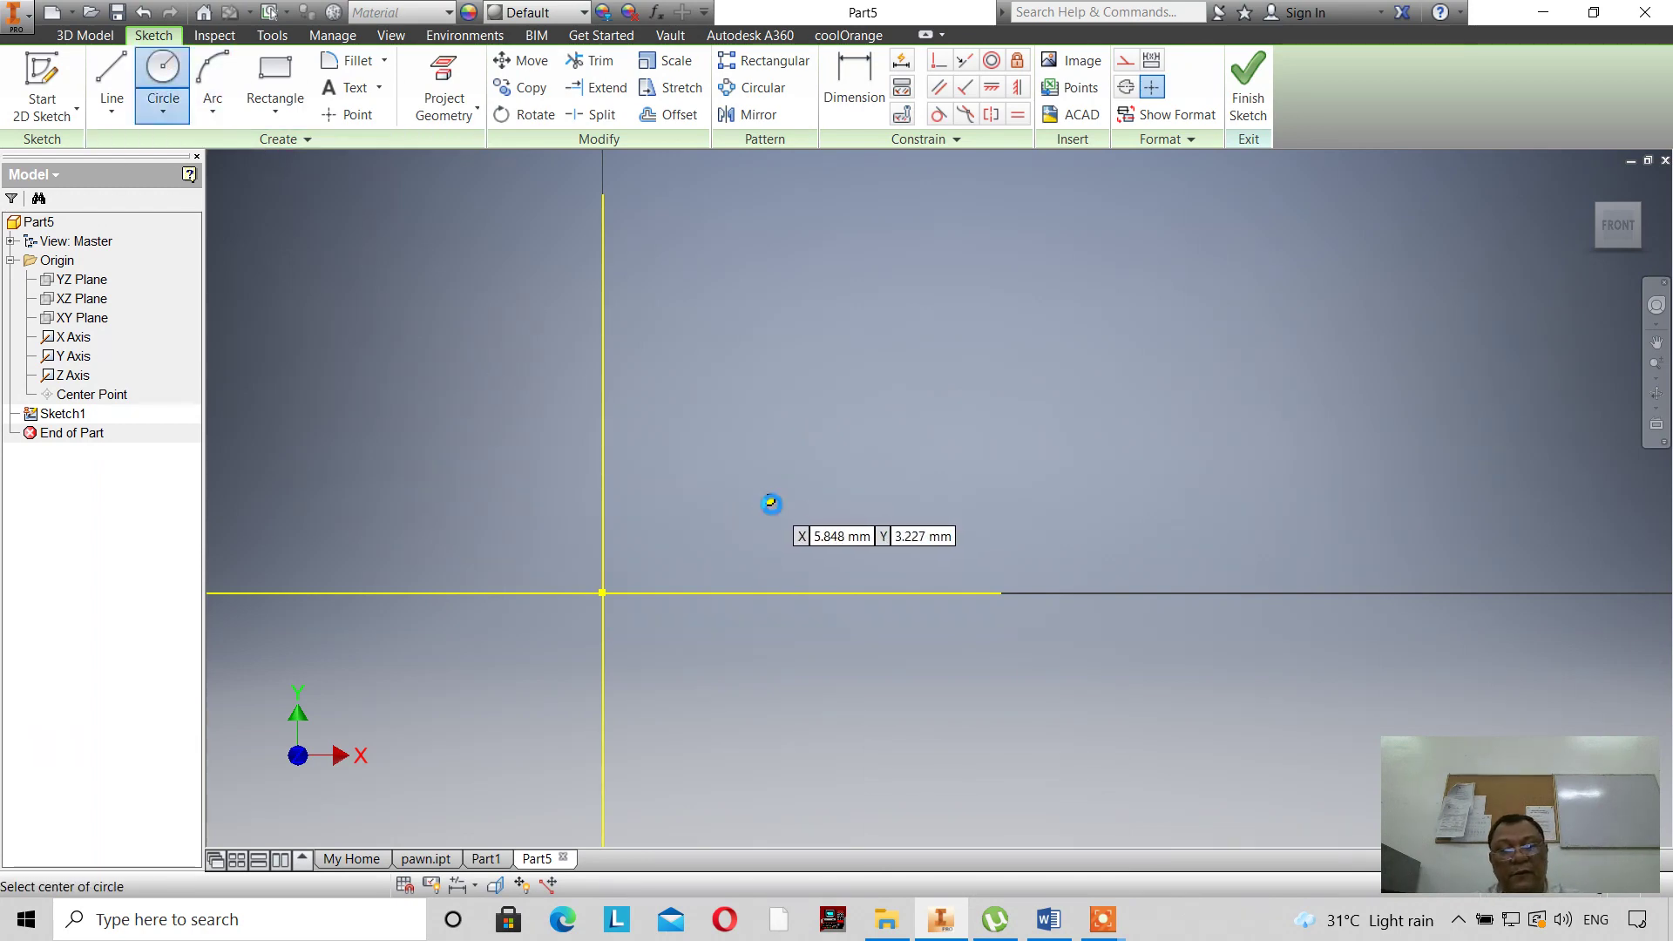
left_click(771, 503)
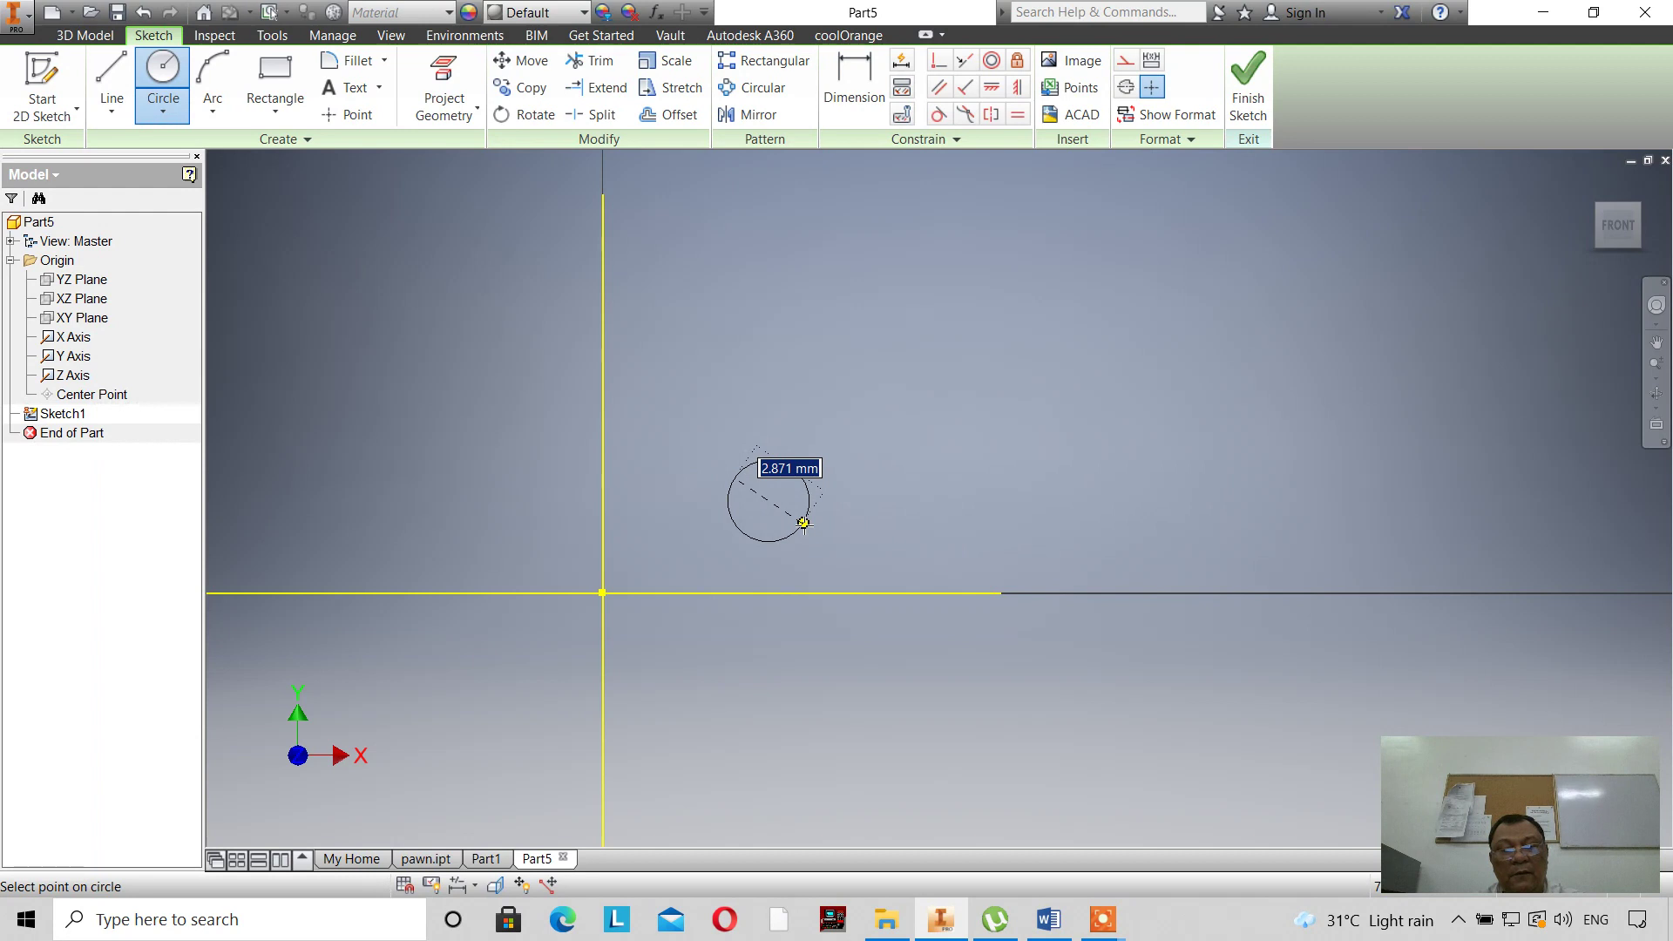
left_click(804, 523)
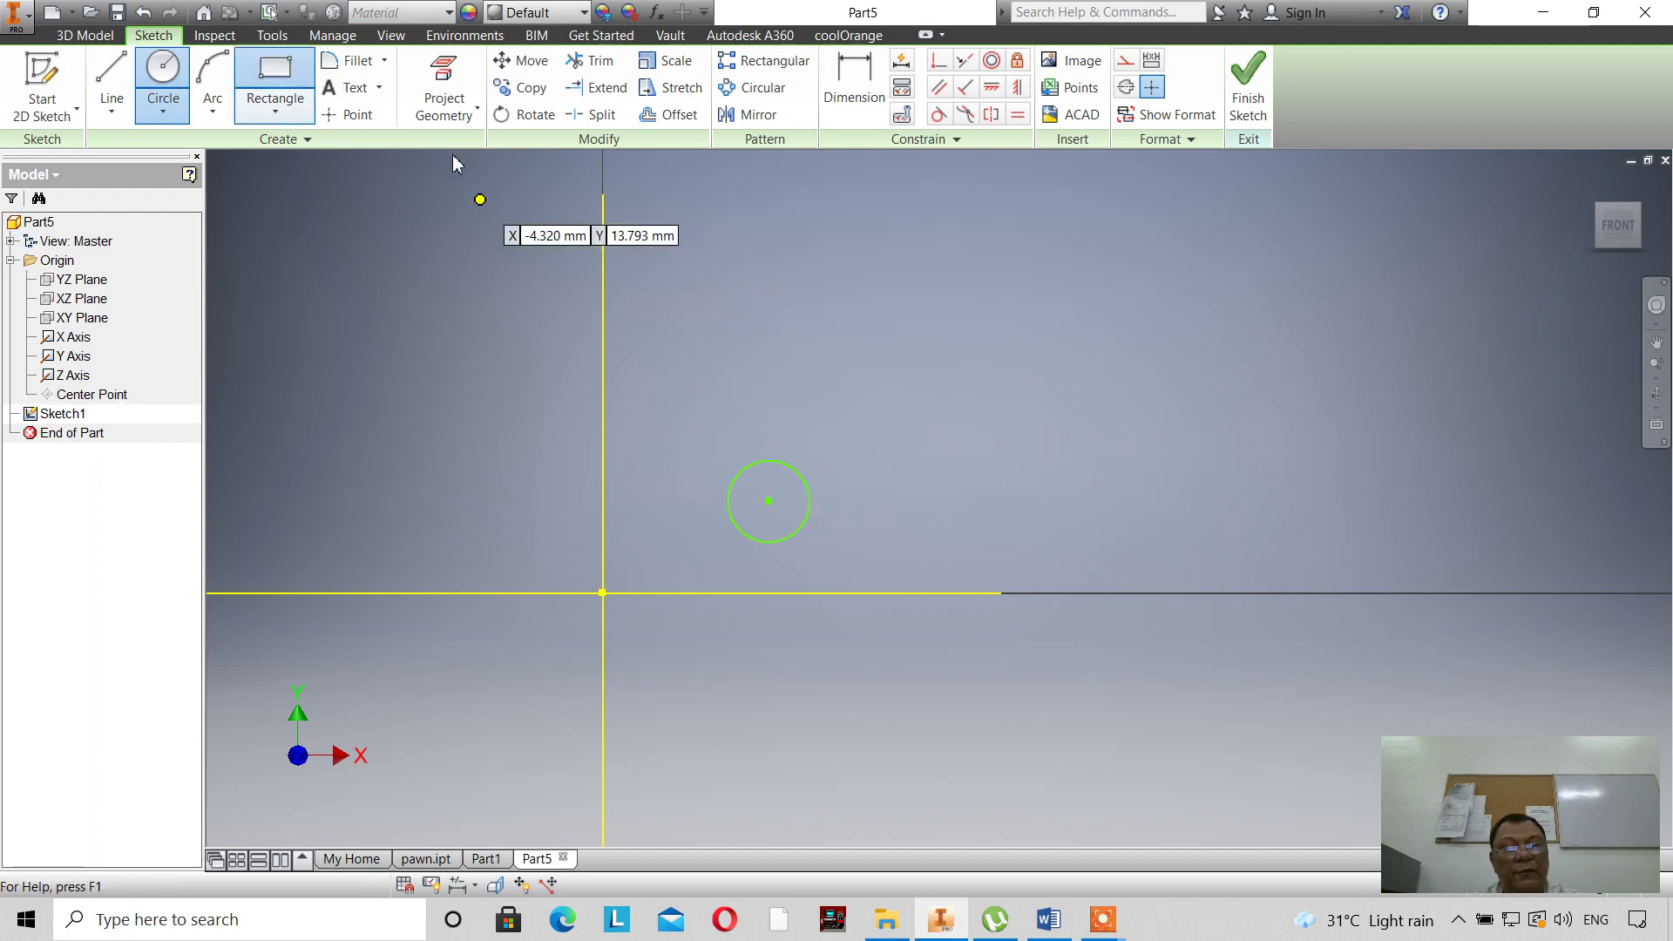
Sketch a two-point rectangle about 3.9 mm wide and 2.1 mm high above the circle.
left_click(783, 327)
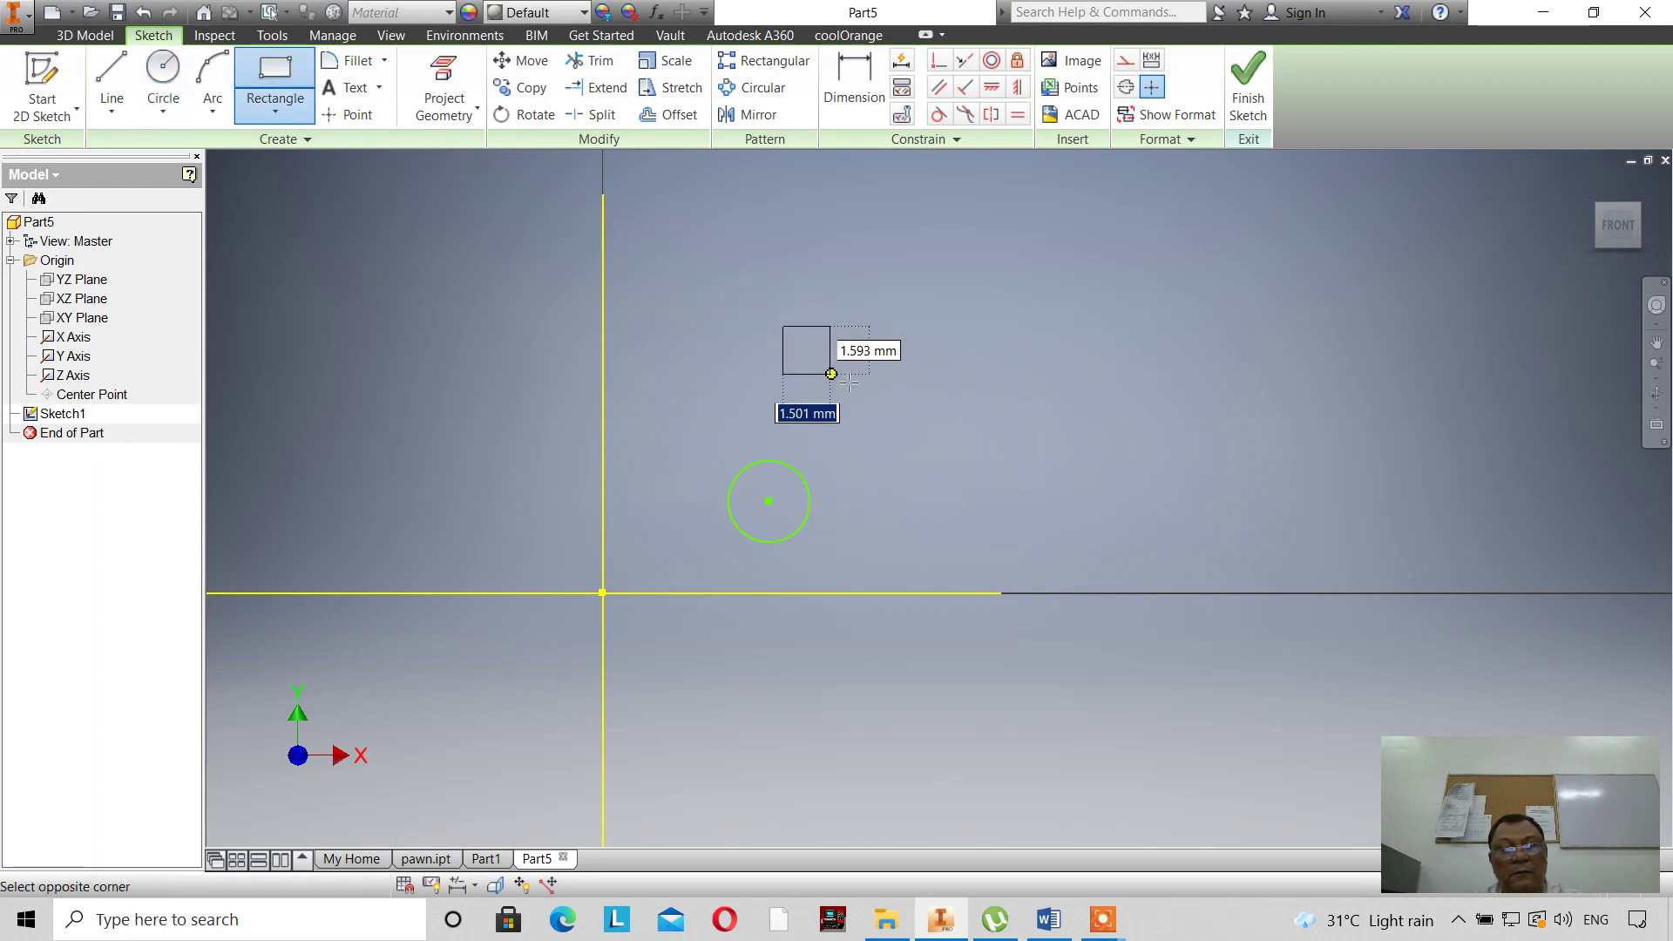
left_click(893, 386)
right_click(1001, 311)
left_click(1079, 312)
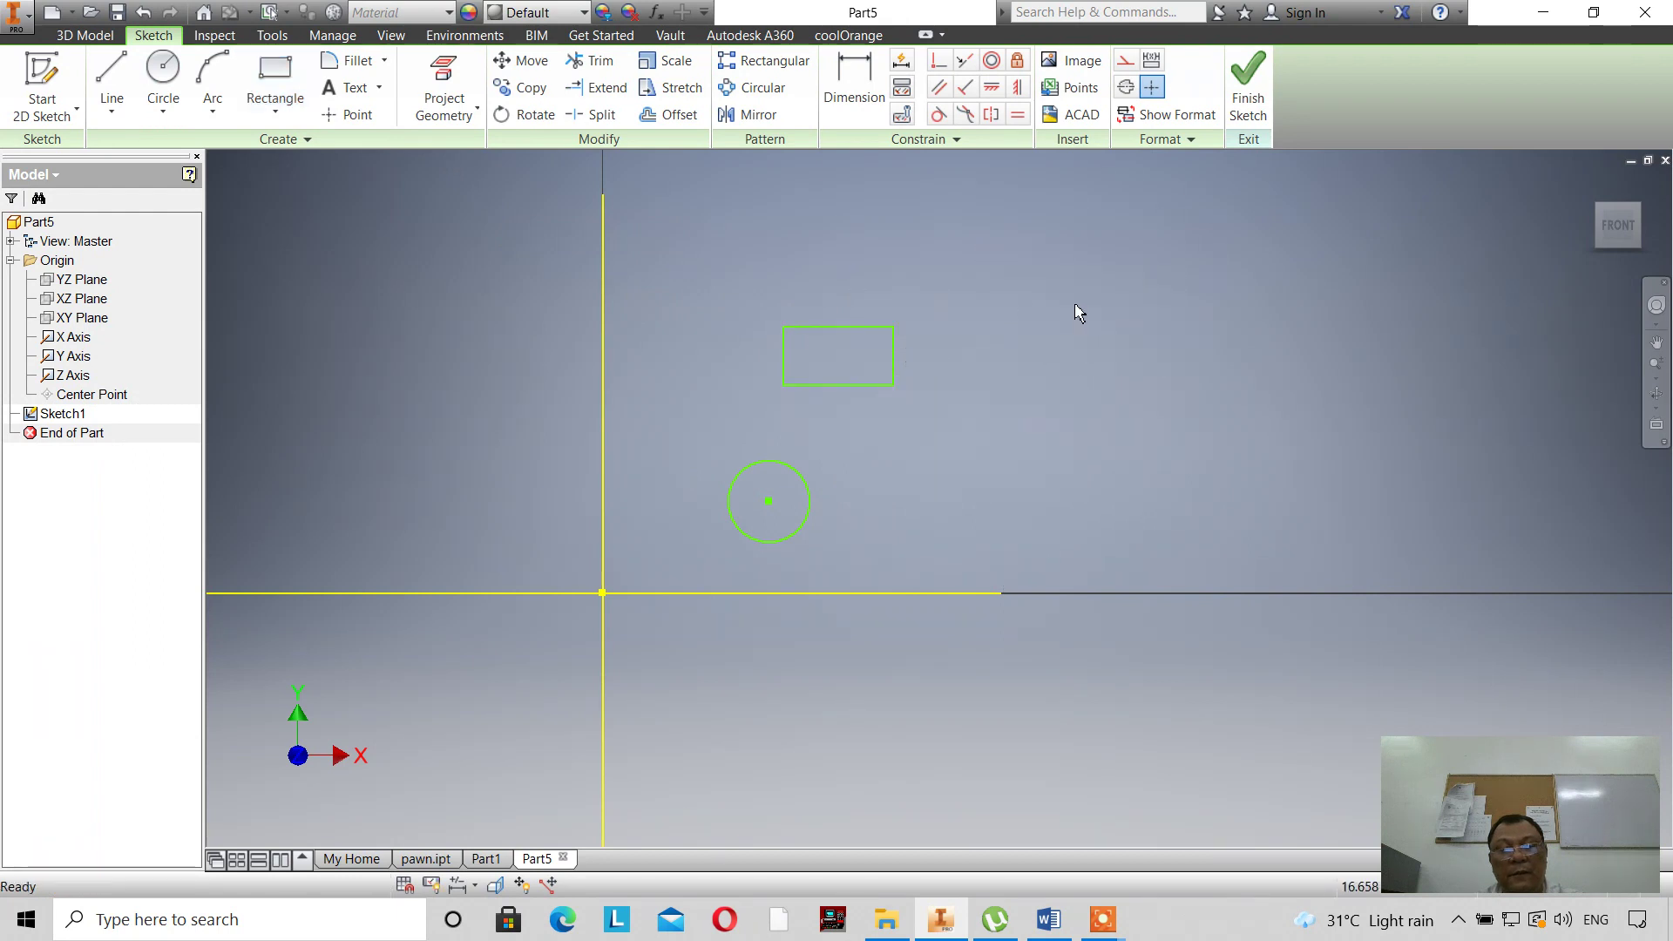
Dimension the rectangle's width along its upper edge and set it to 4 mm.
key("d")
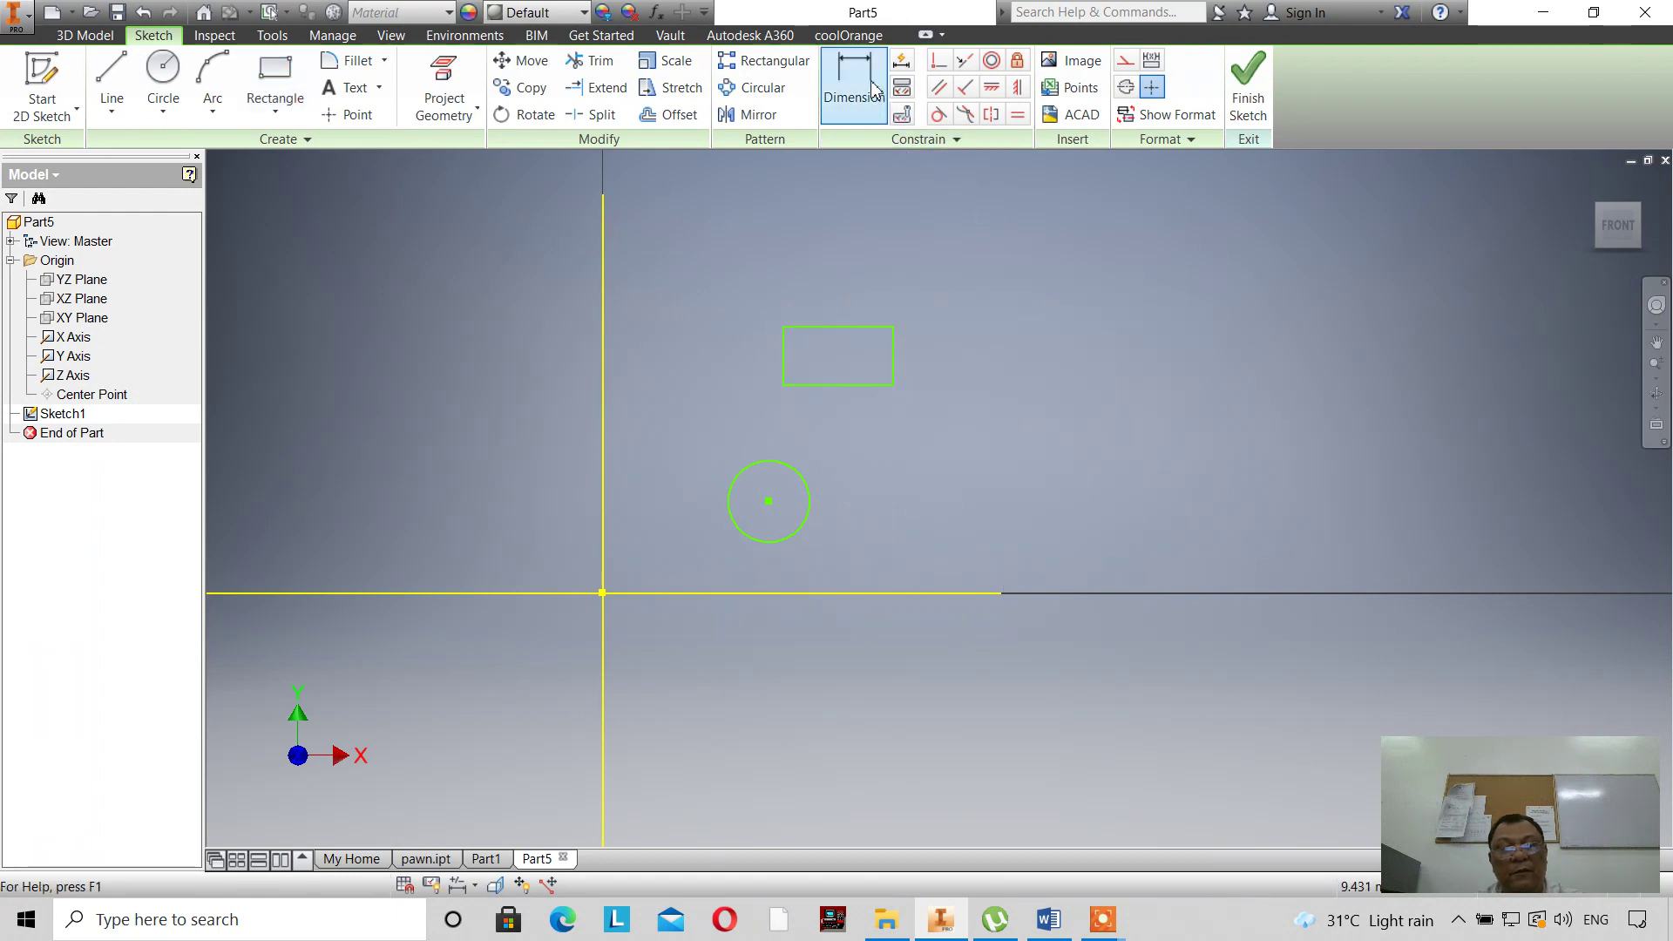
left_click(854, 327)
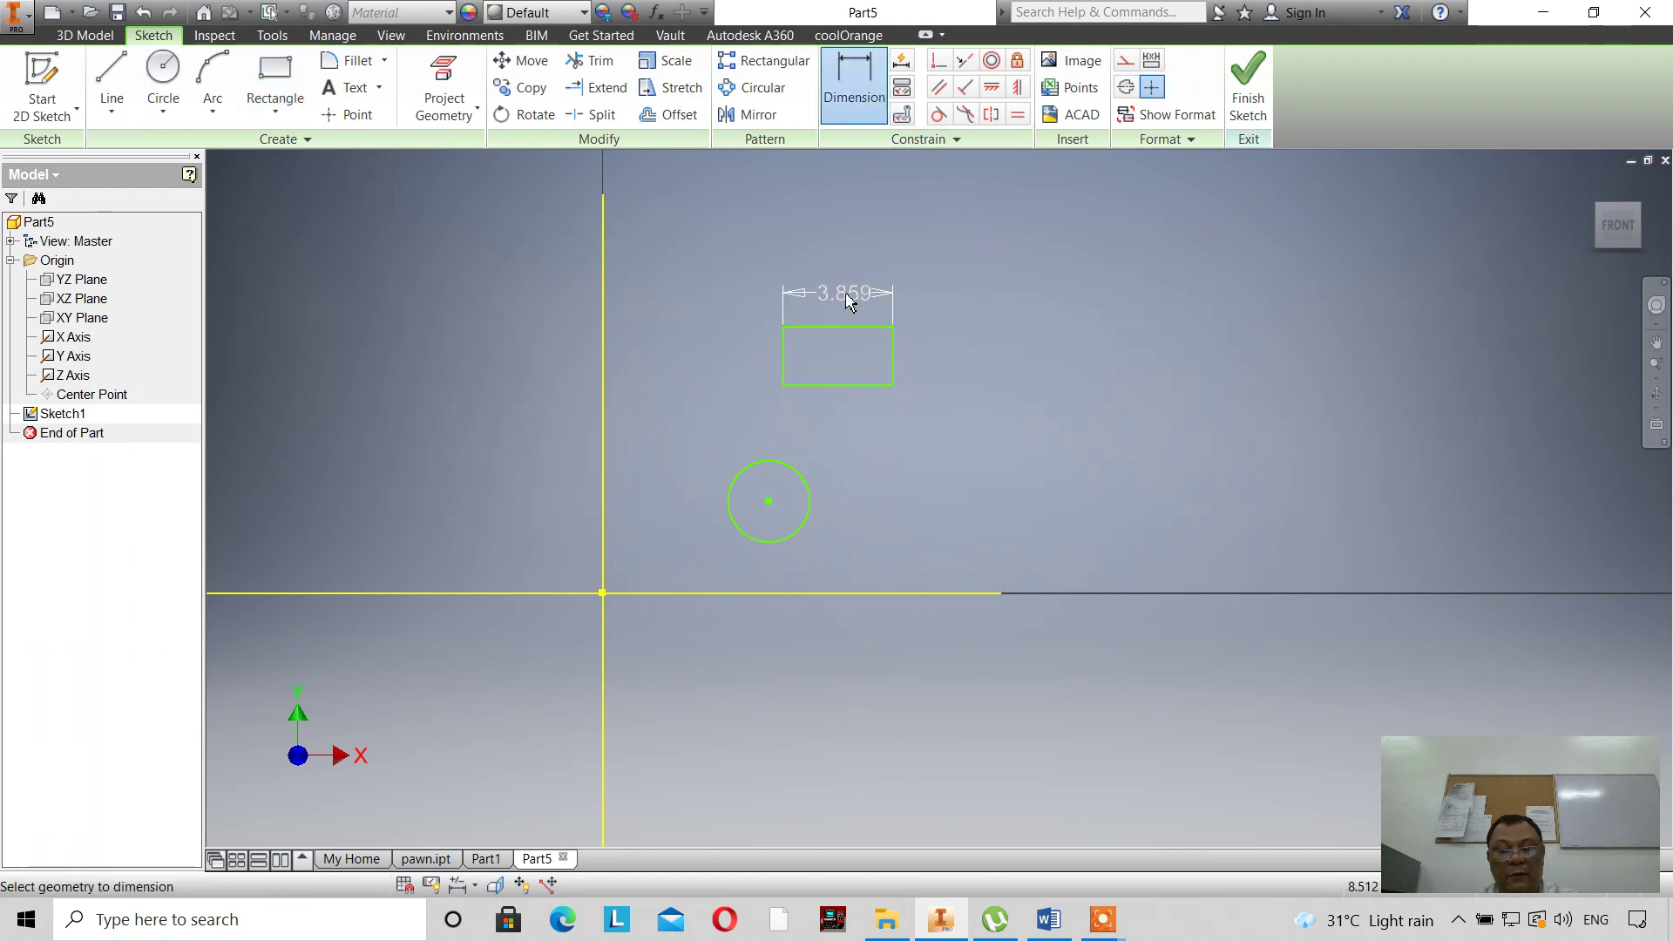
left_click(850, 299)
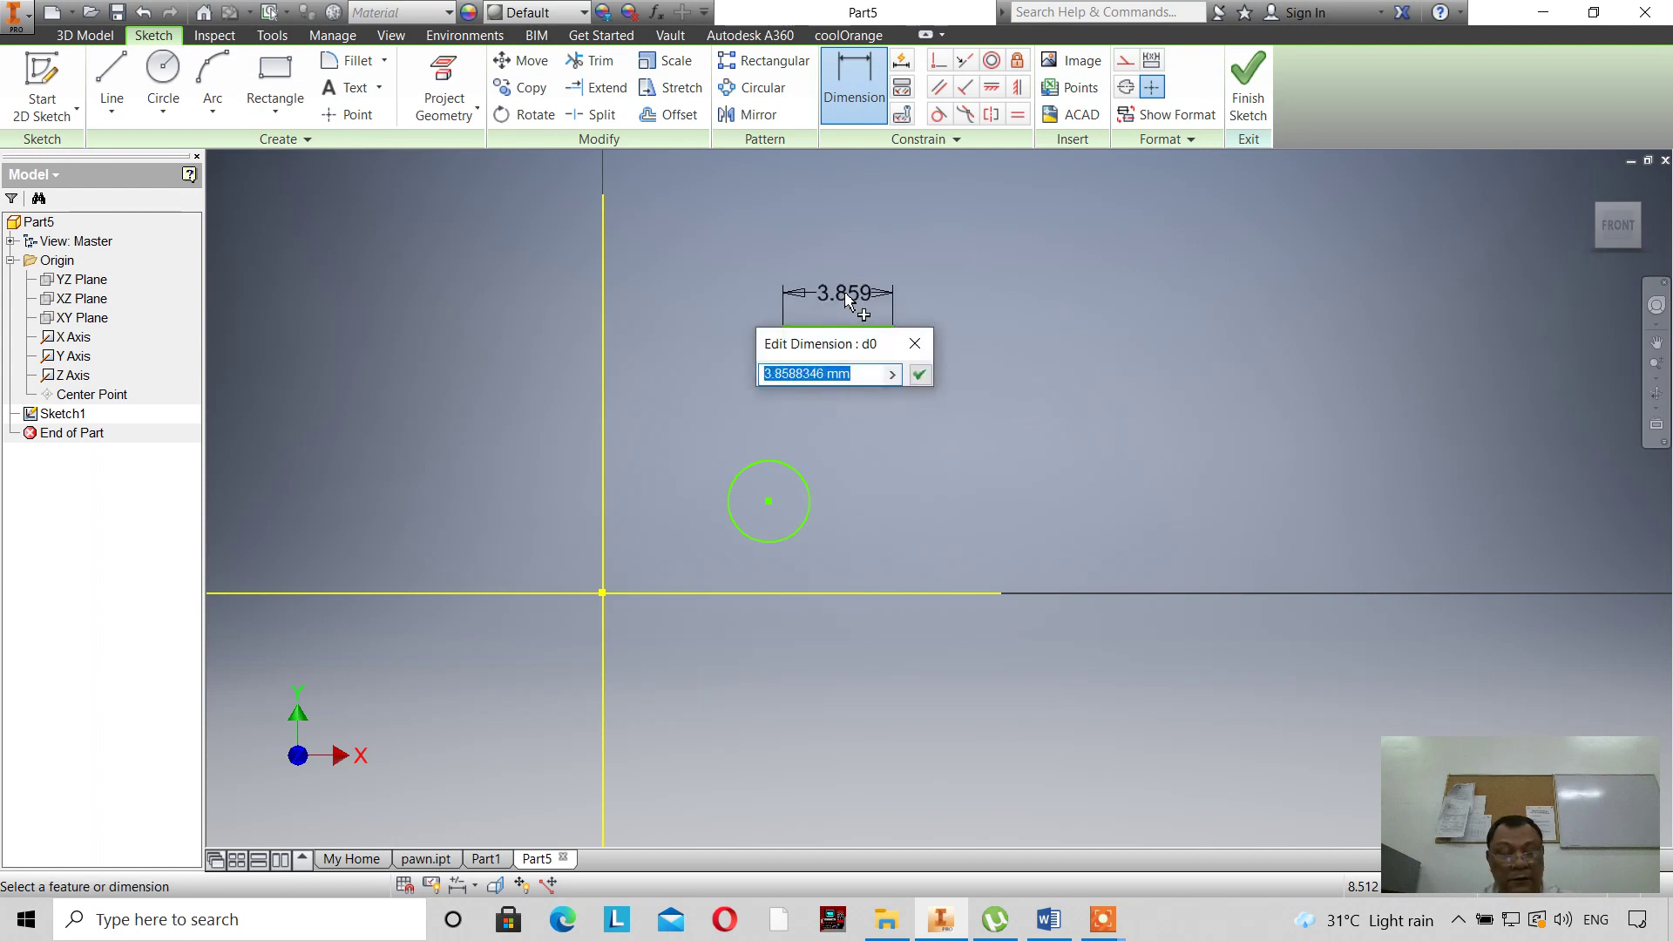
type("4")
left_click(919, 374)
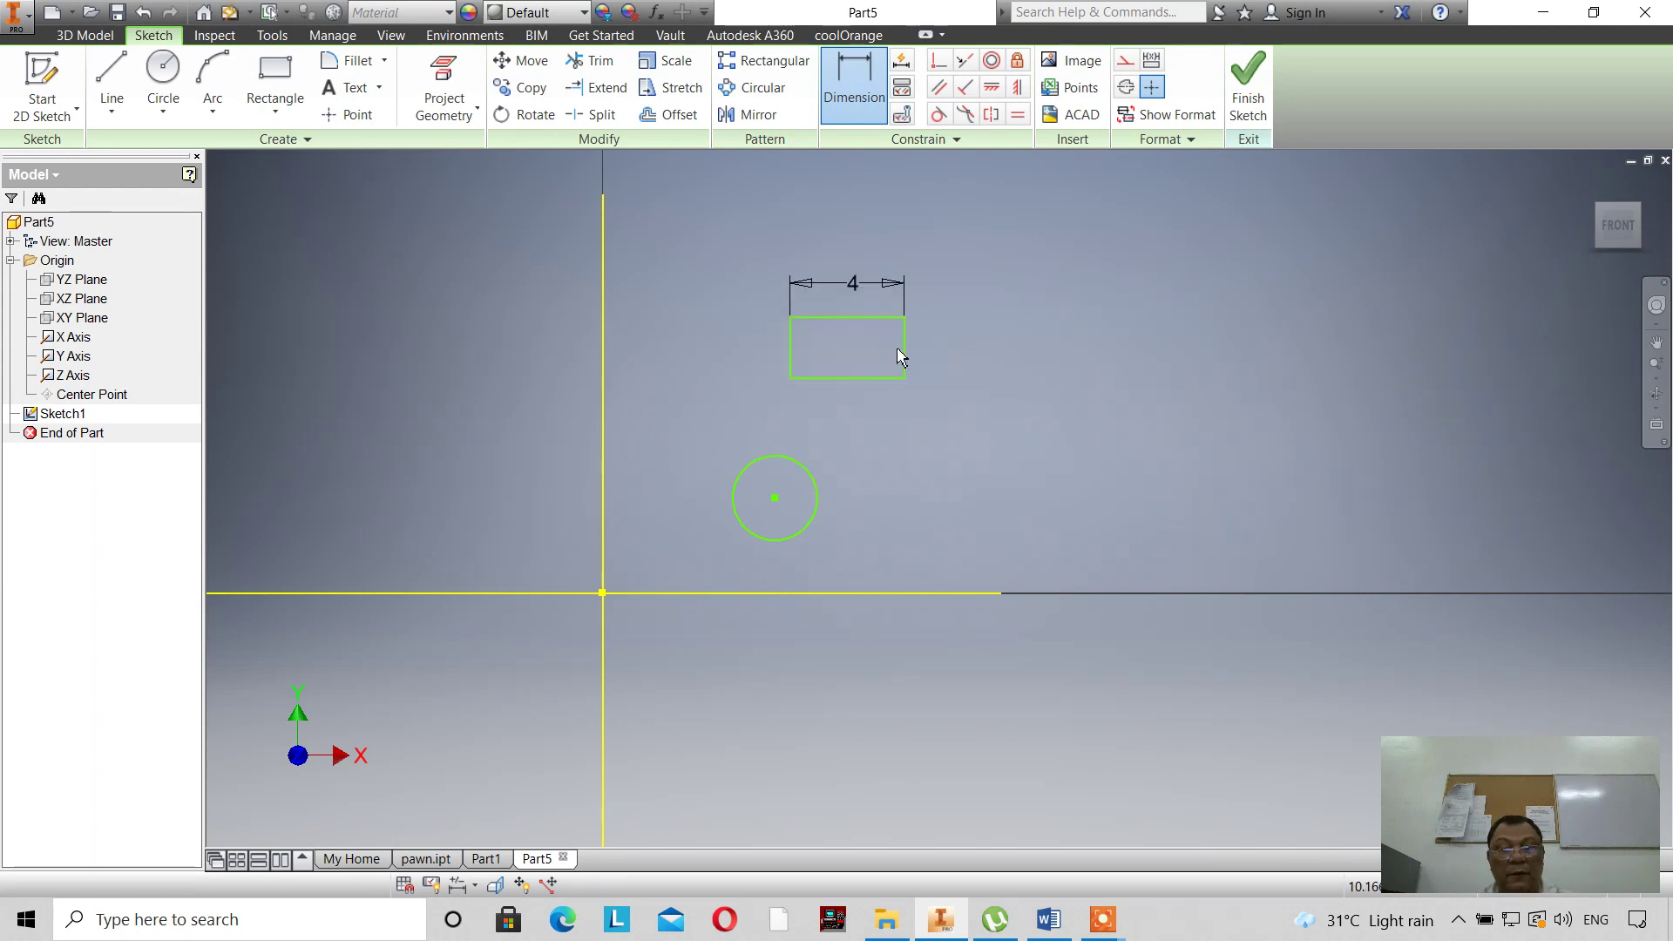
Dimension the rectangle's height along its outer vertical edge and set it to 2.5 mm.
left_click(922, 357)
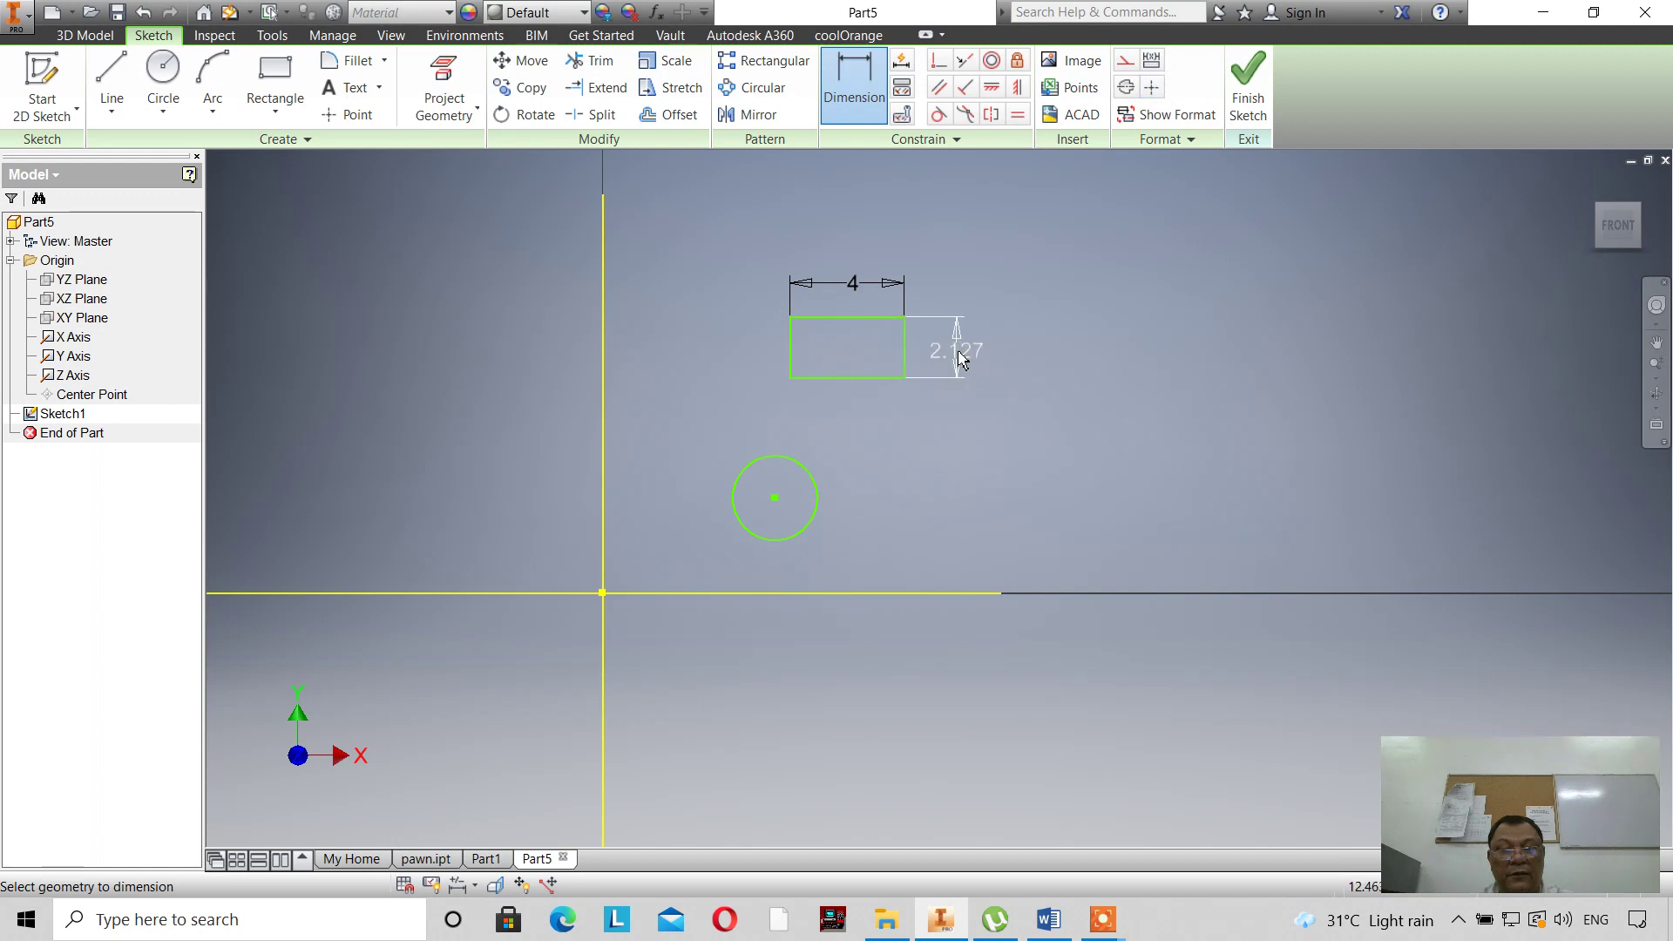
left_click(959, 357)
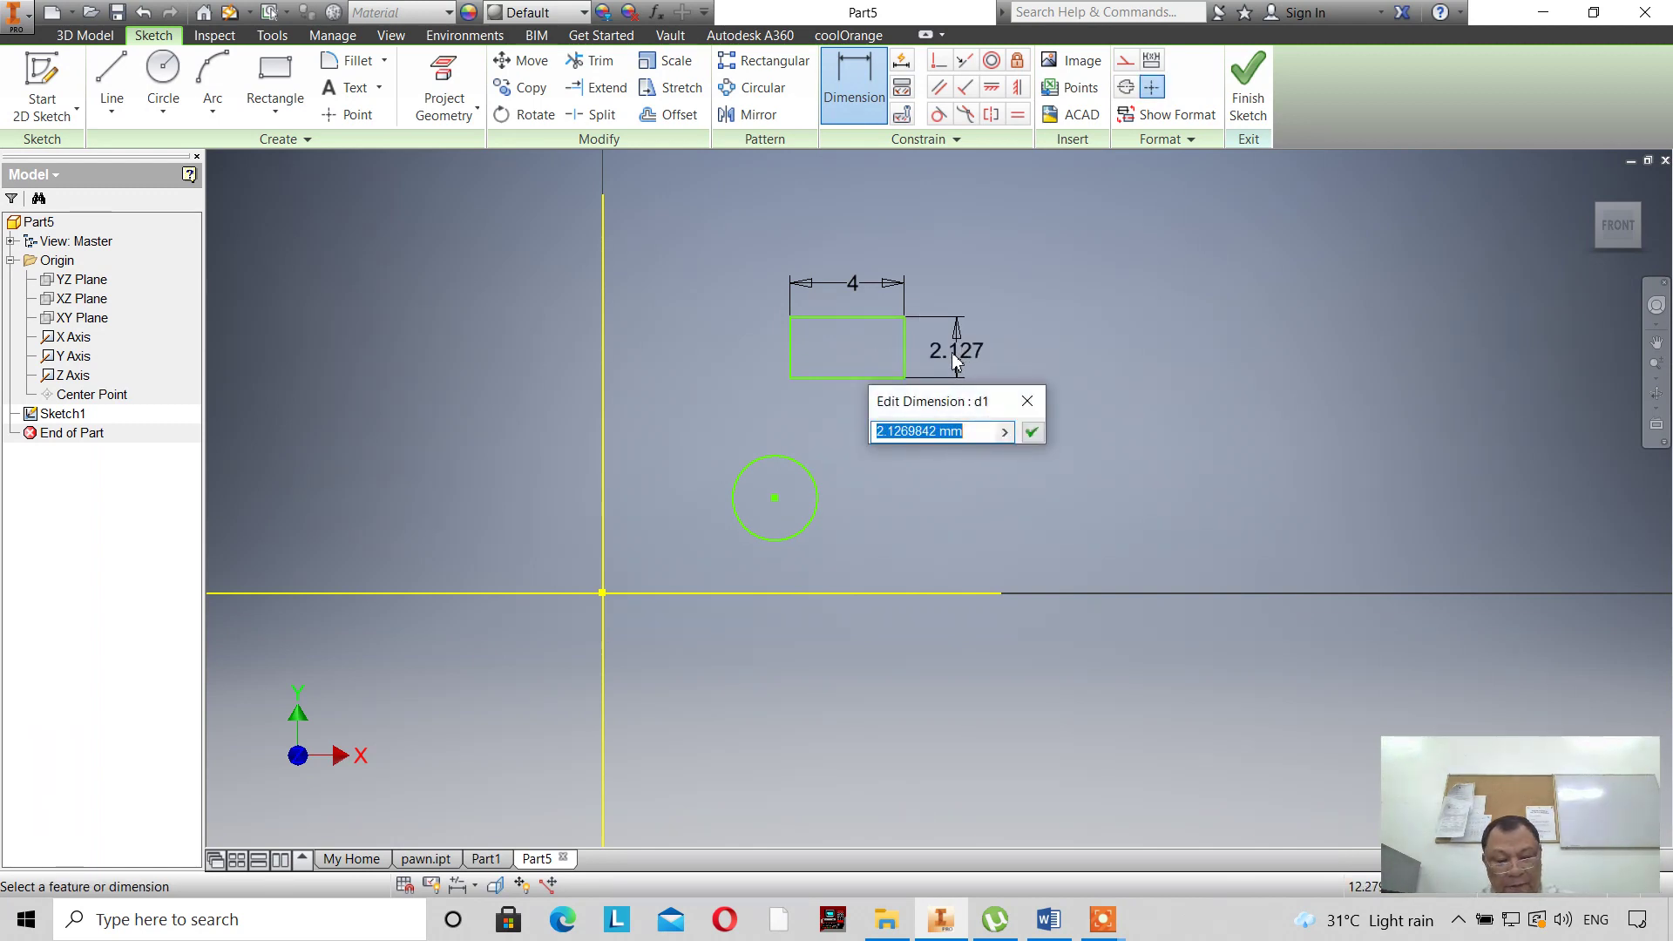
type("2.5")
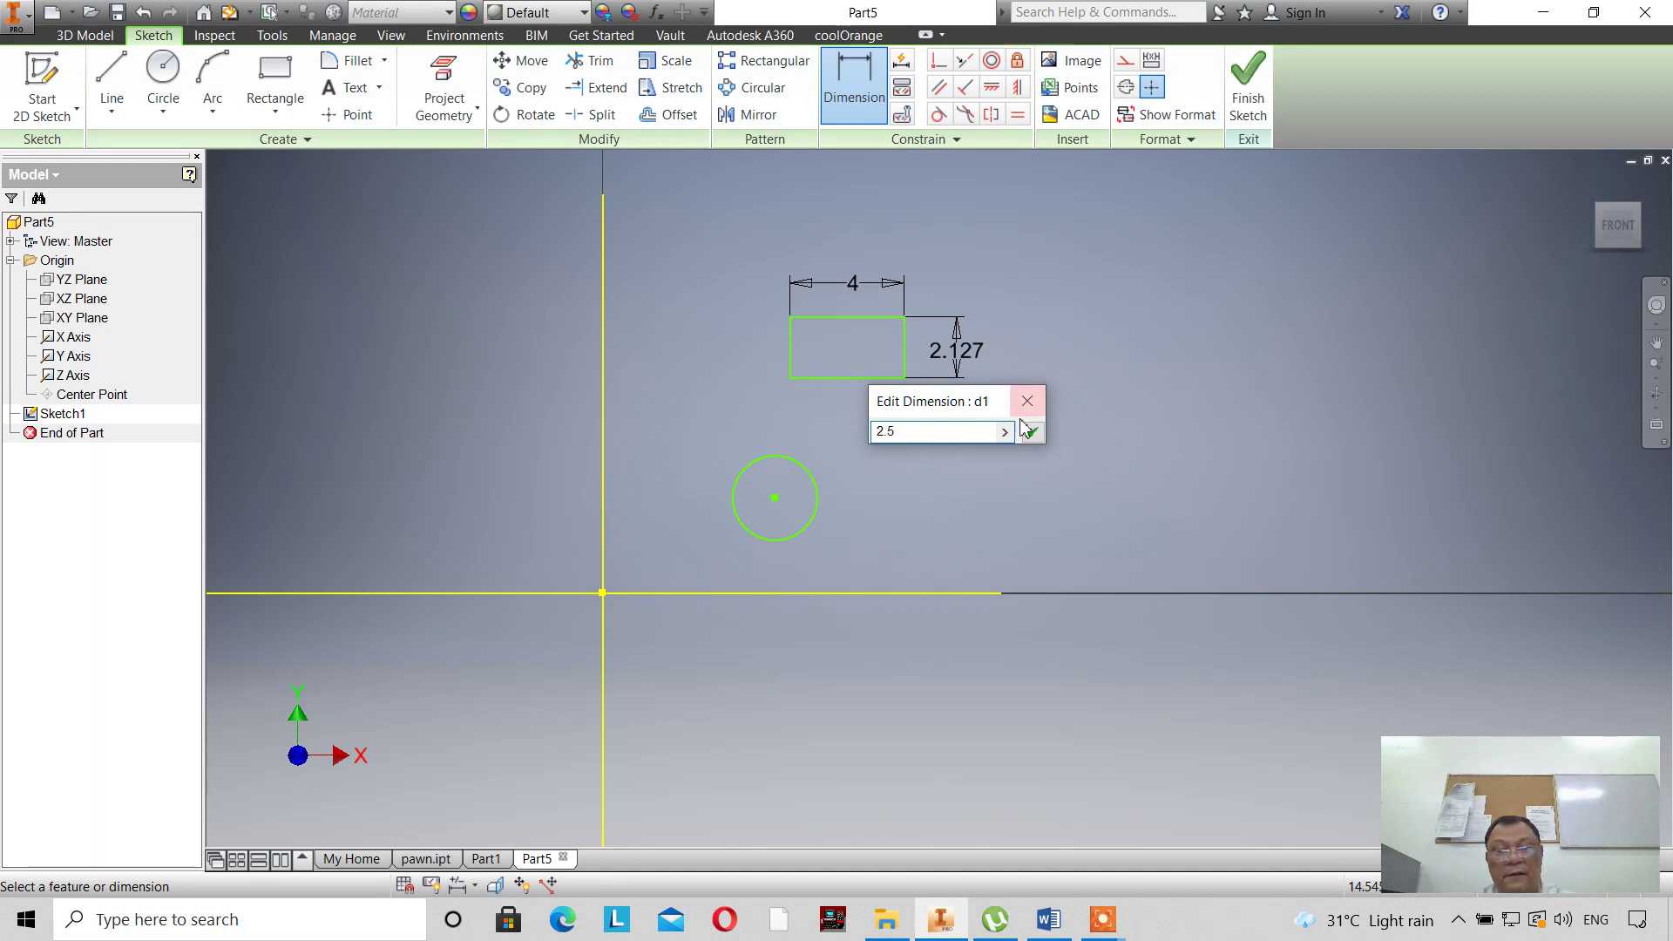
left_click(1032, 432)
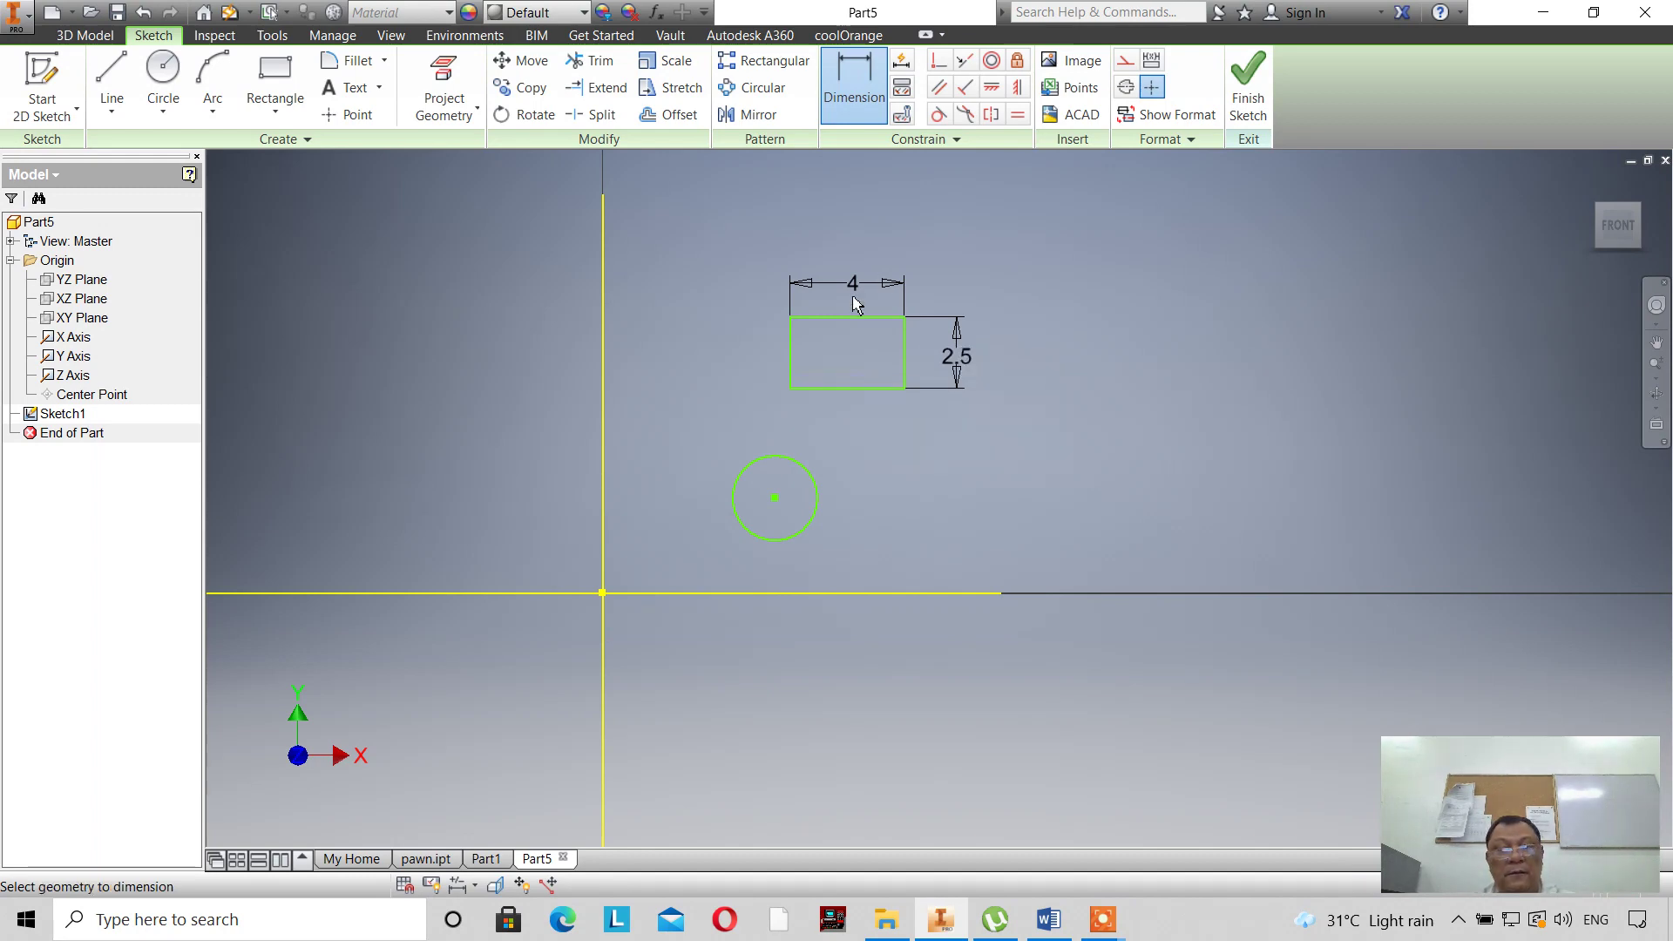
Dimension the circle's diameter and set it to 4 mm.
left_click(810, 479)
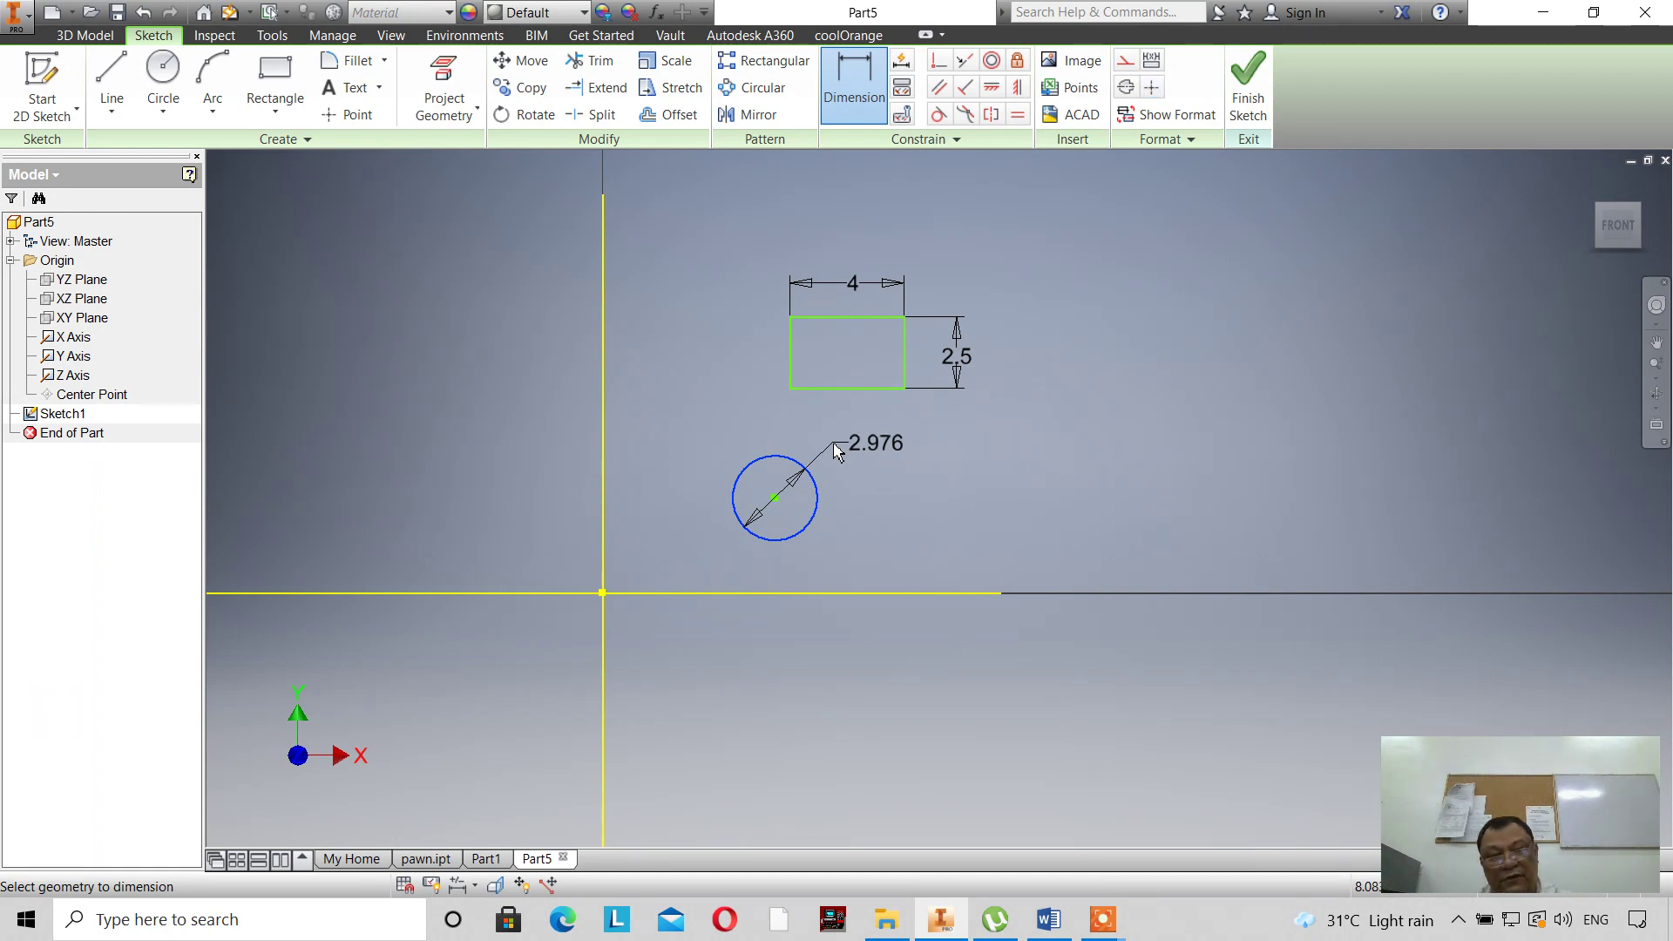
left_click(834, 541)
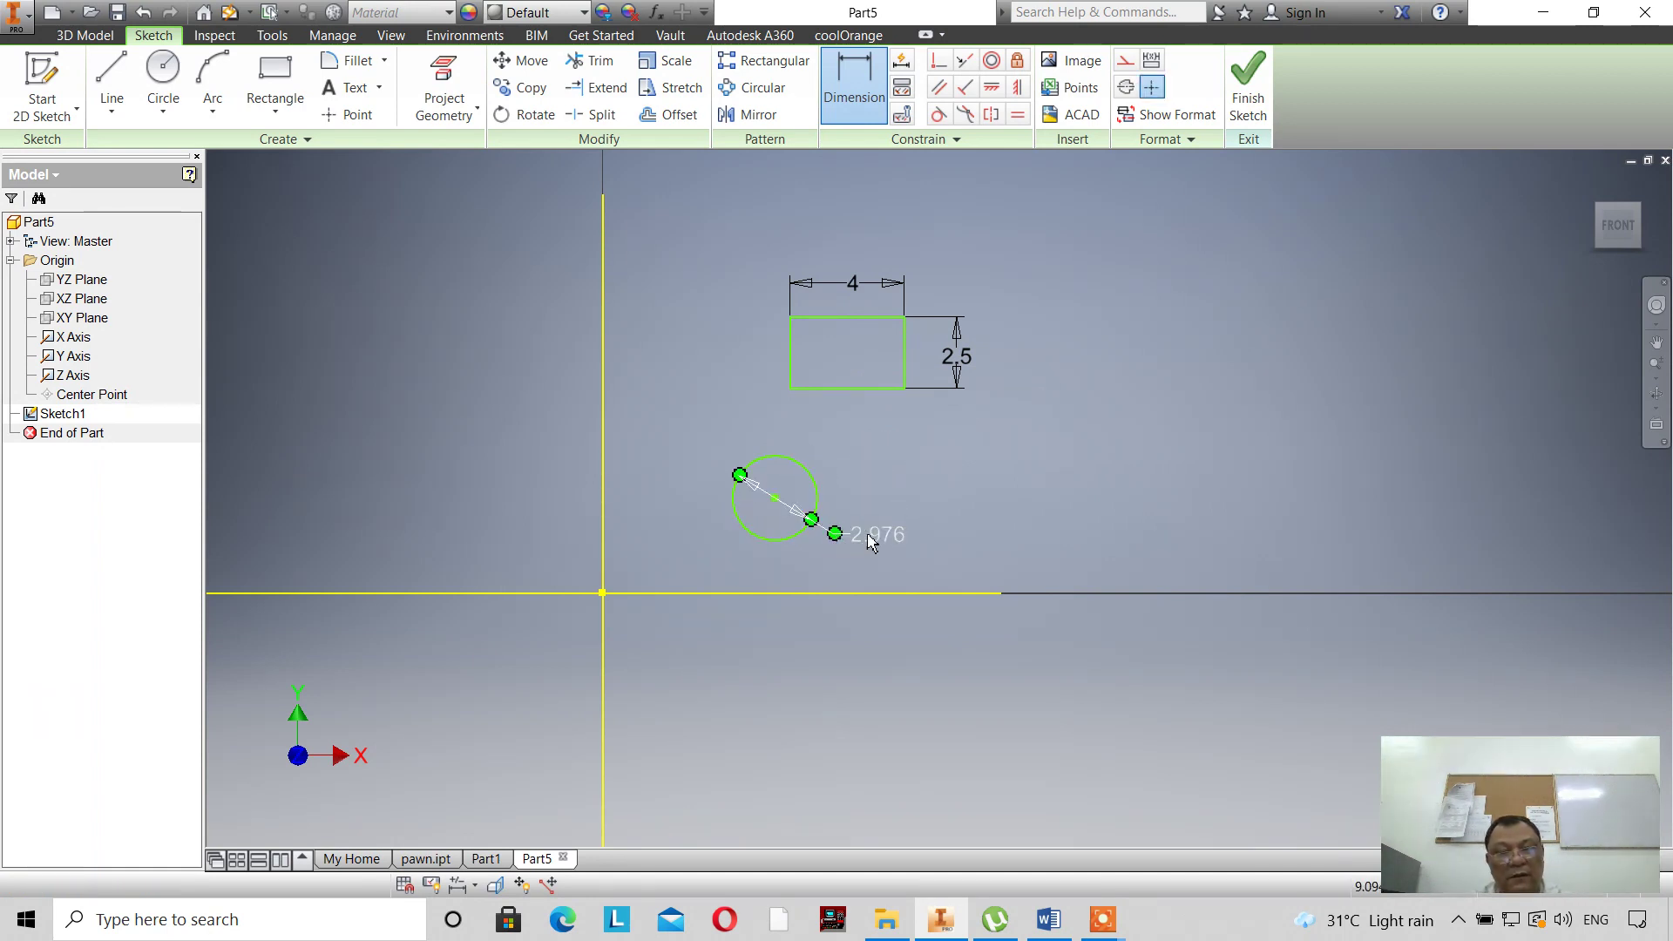
type("4")
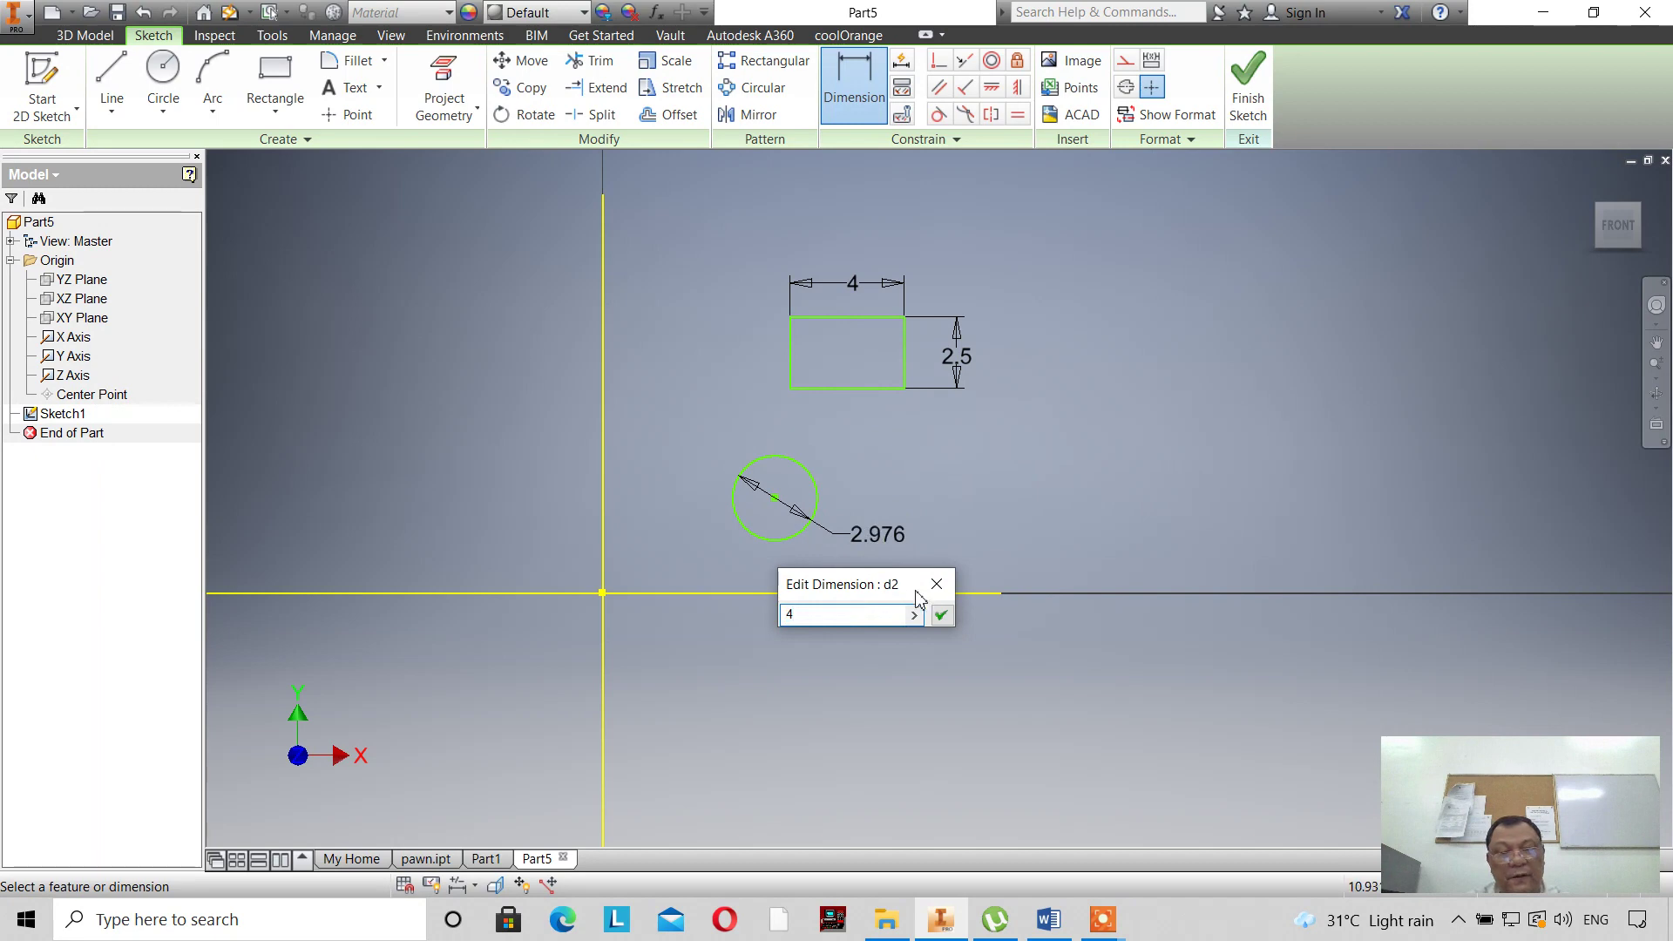
left_click(943, 616)
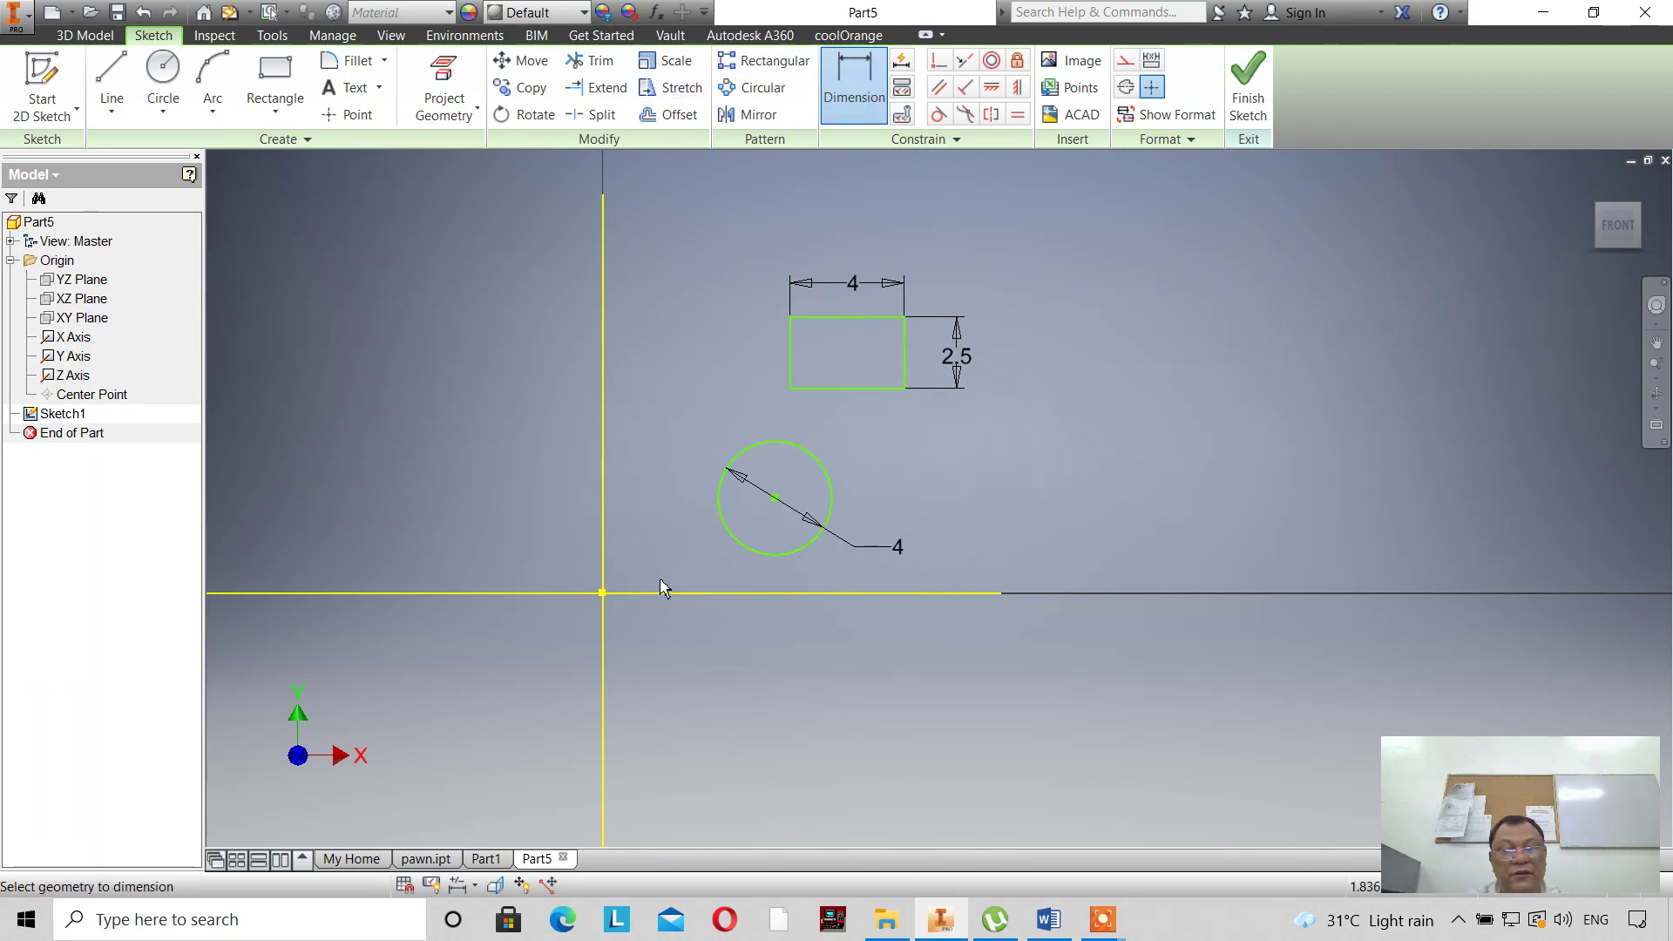
Dimension the horizontal distance from the Y axis to the circle's center and set it to 8 mm.
left_click(604, 513)
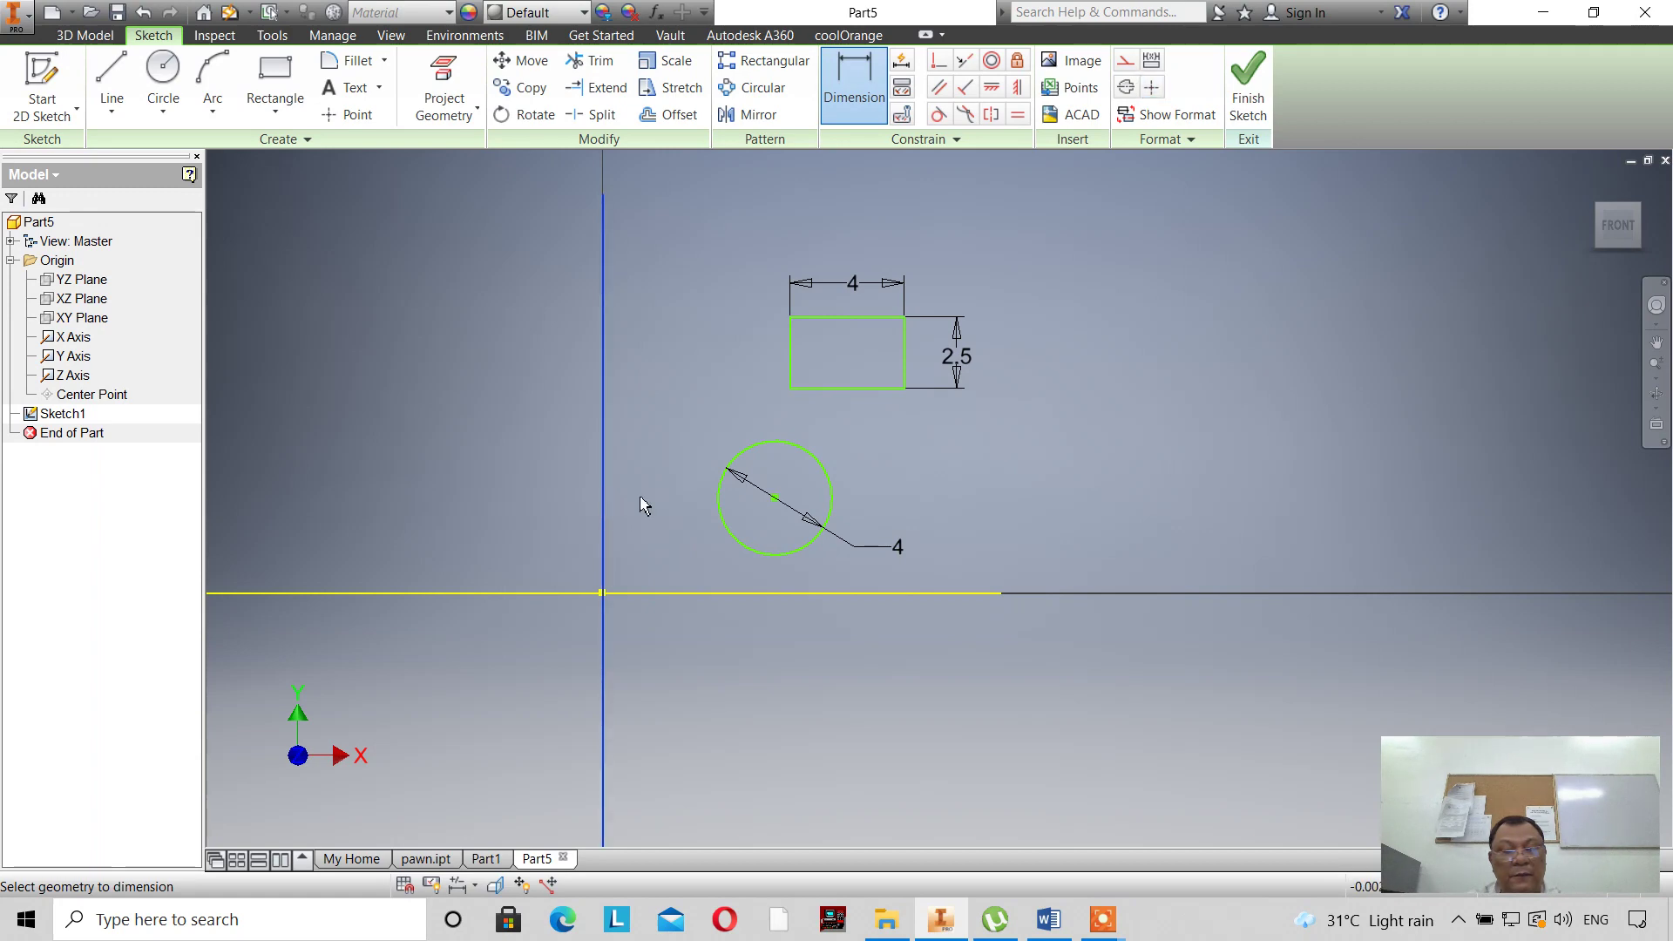
left_click(776, 500)
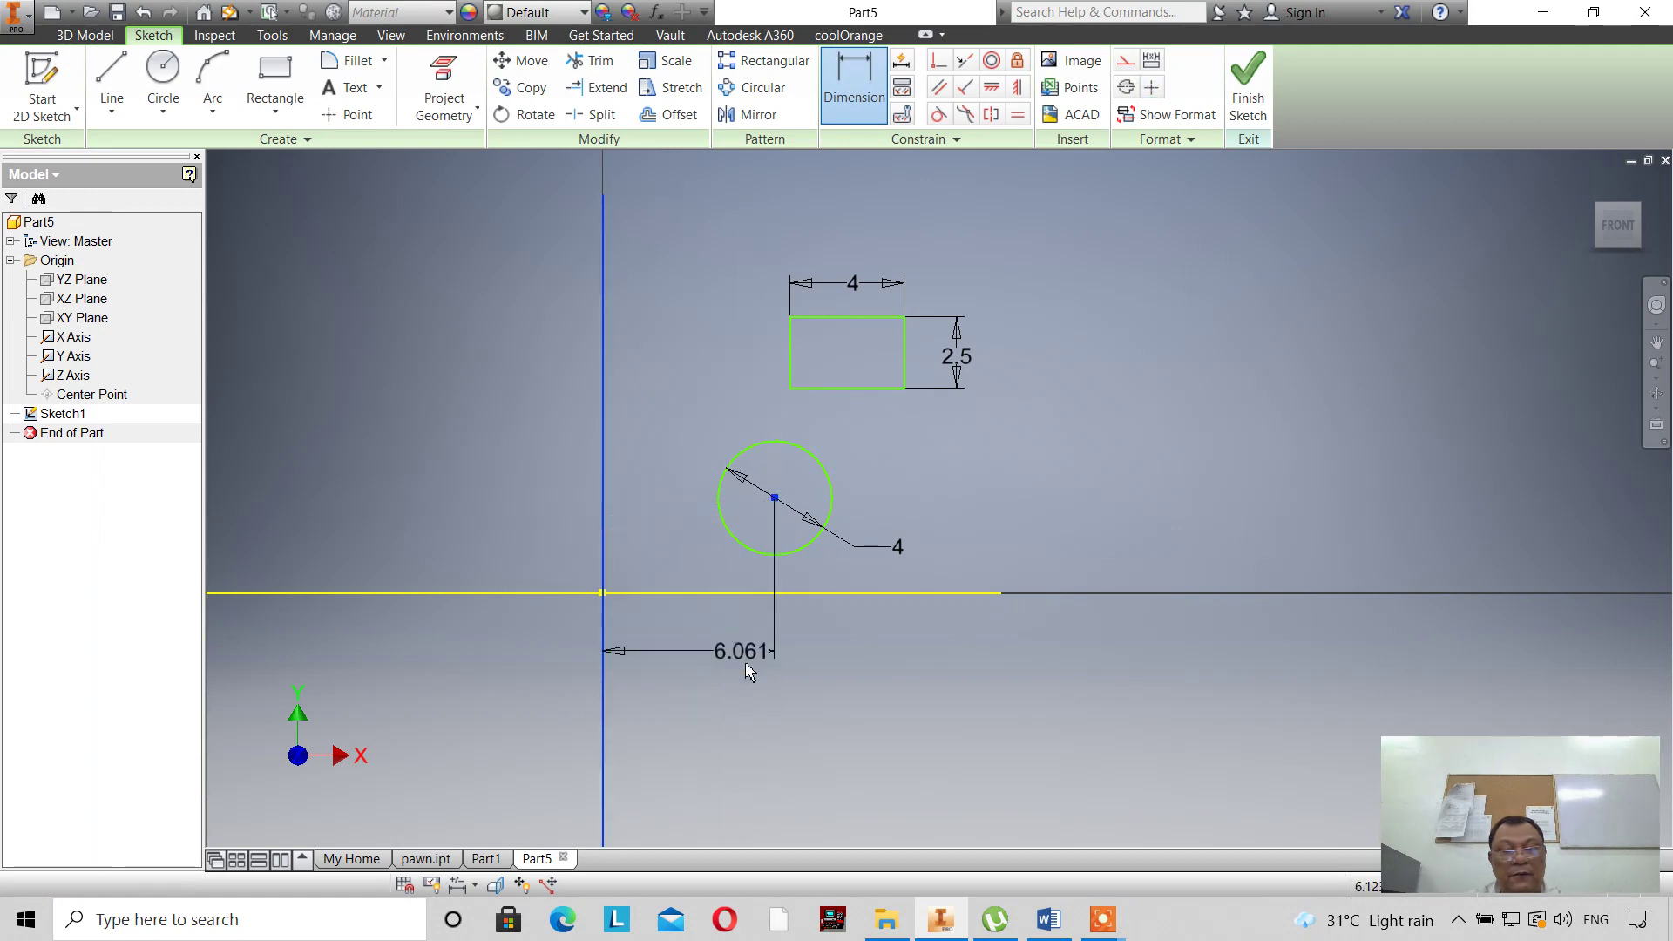
left_click(712, 668)
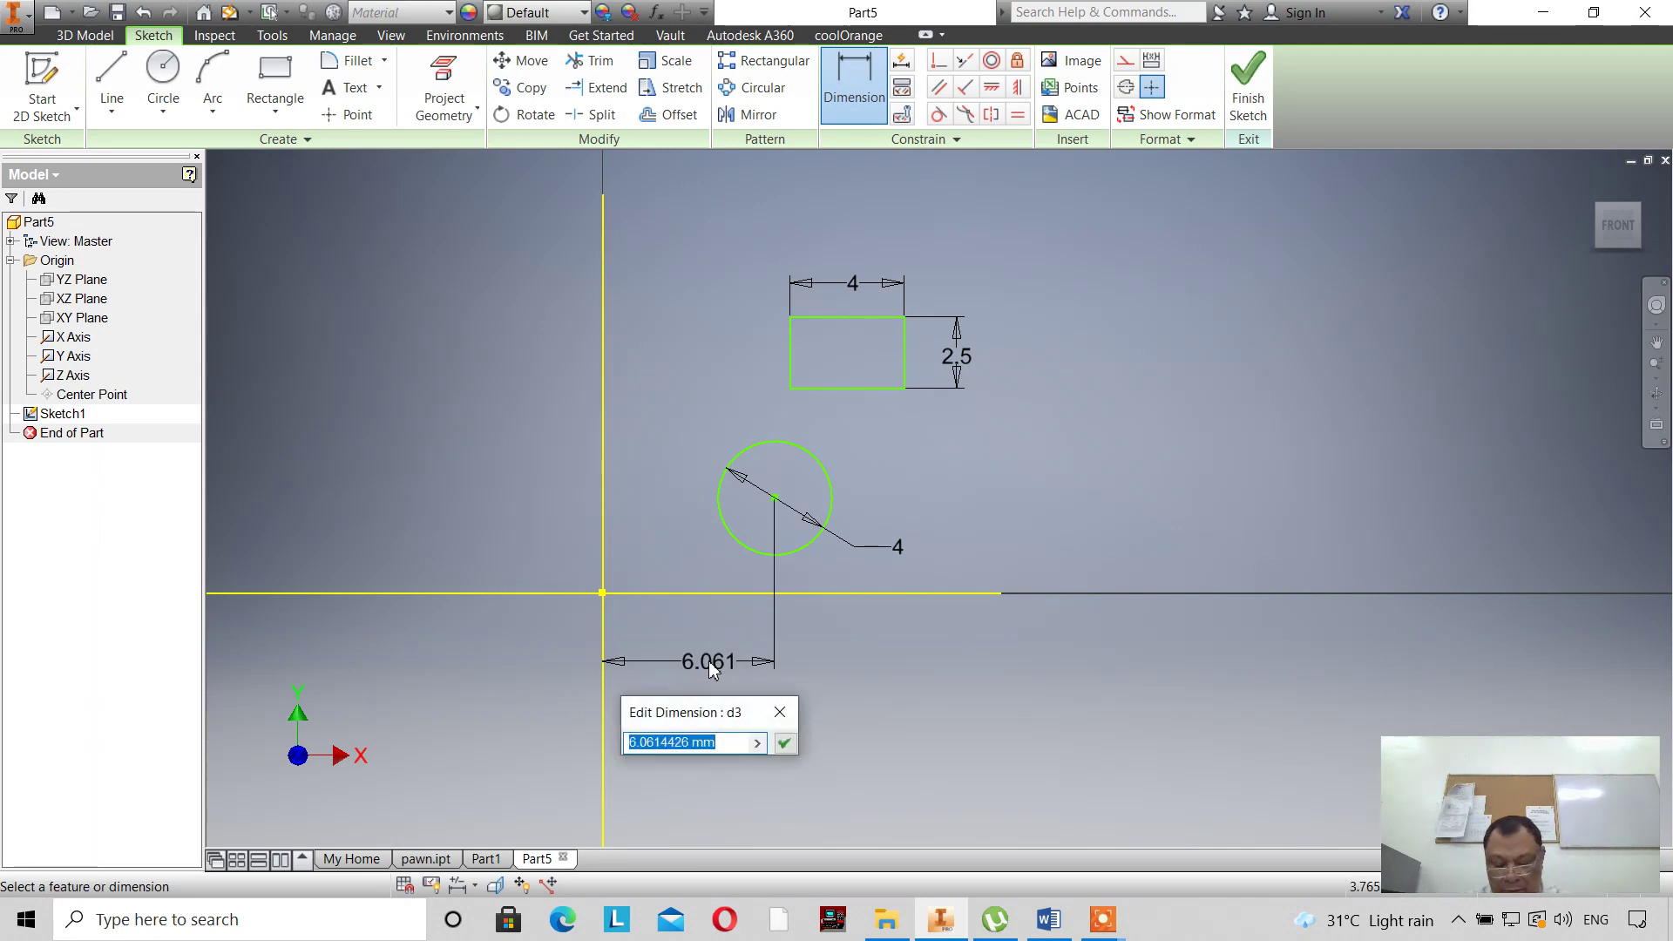
type("8")
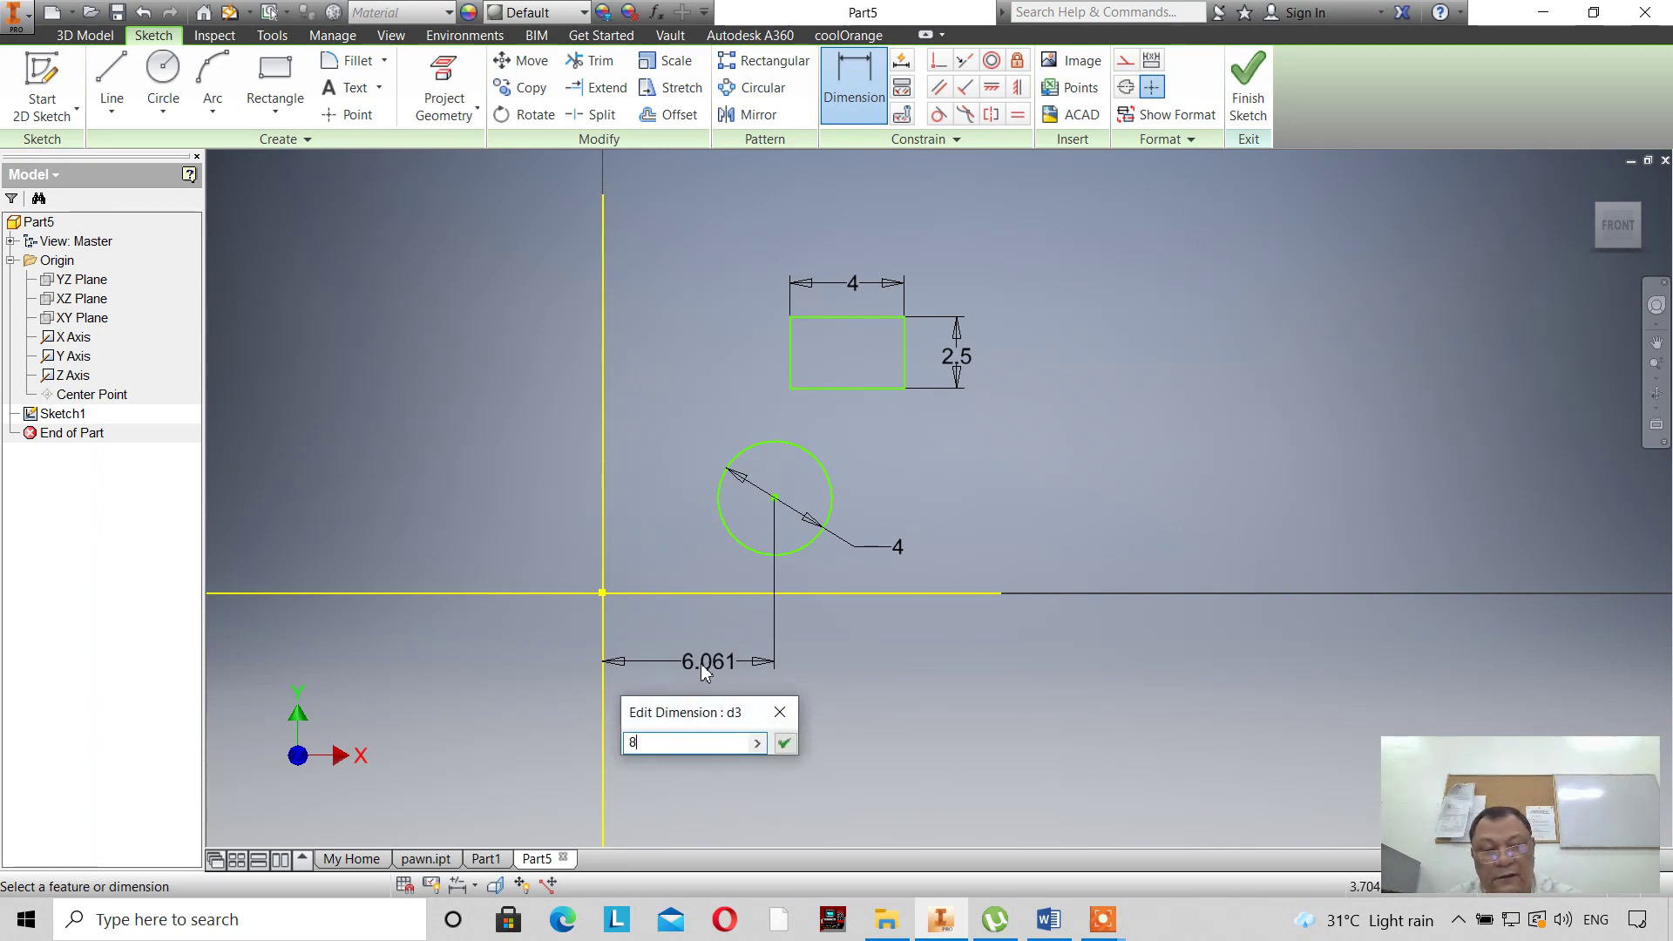
left_click(784, 744)
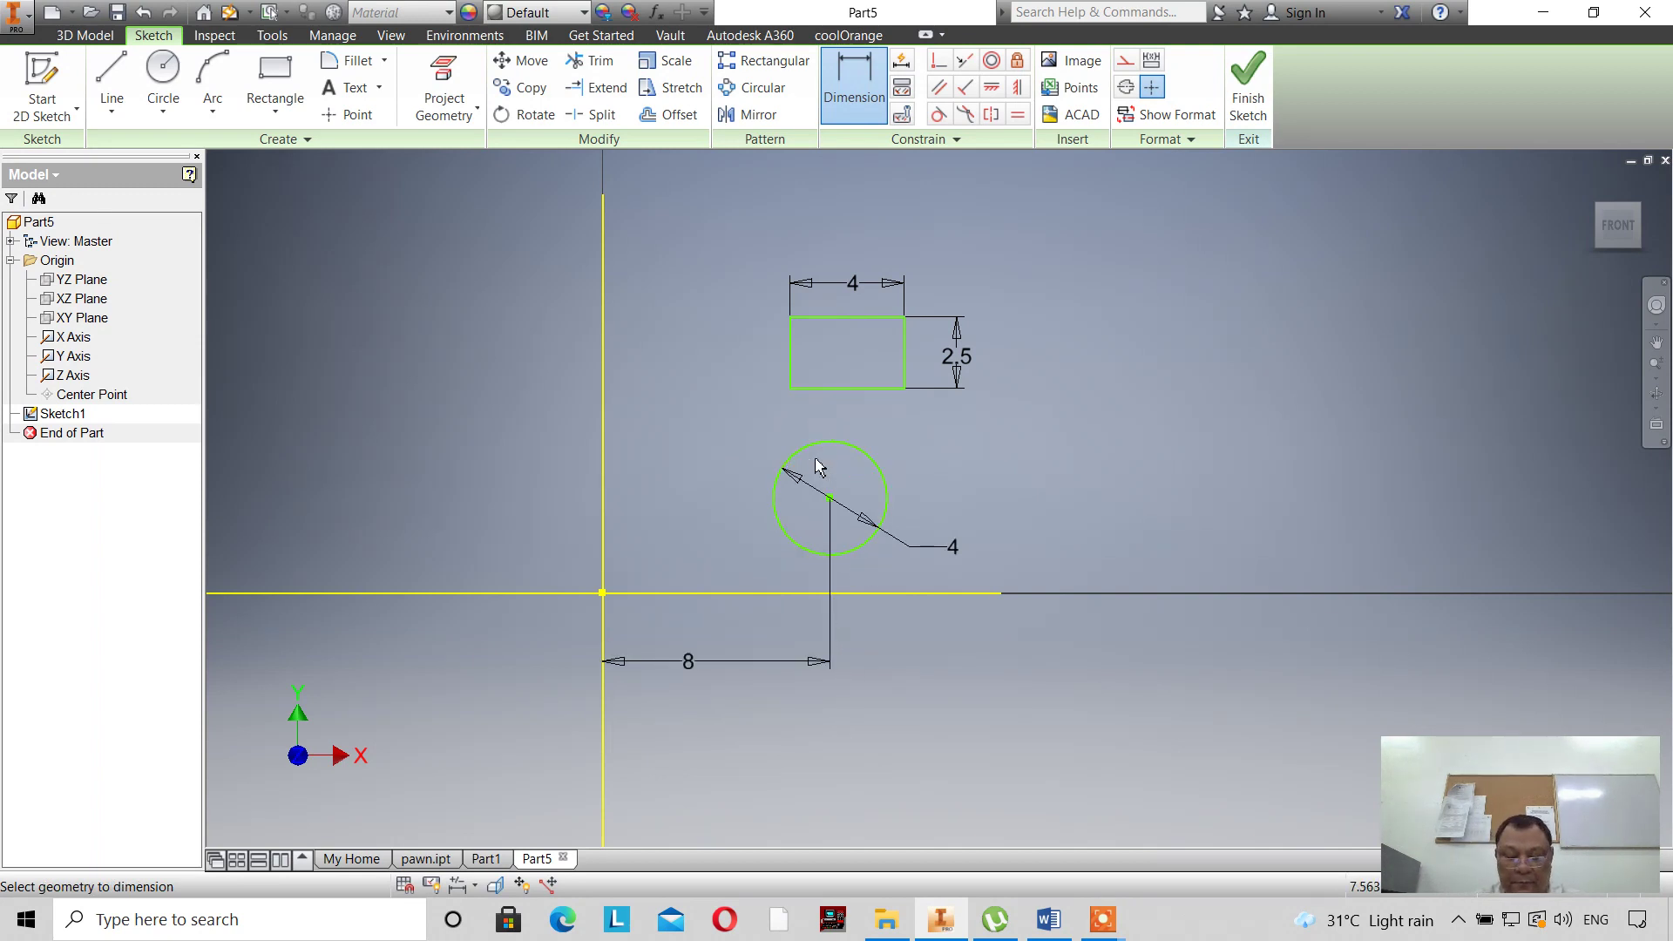
Dimension the distance from the Y axis to the rectangle's far vertical edge and set it to 12 mm.
left_click(904, 349)
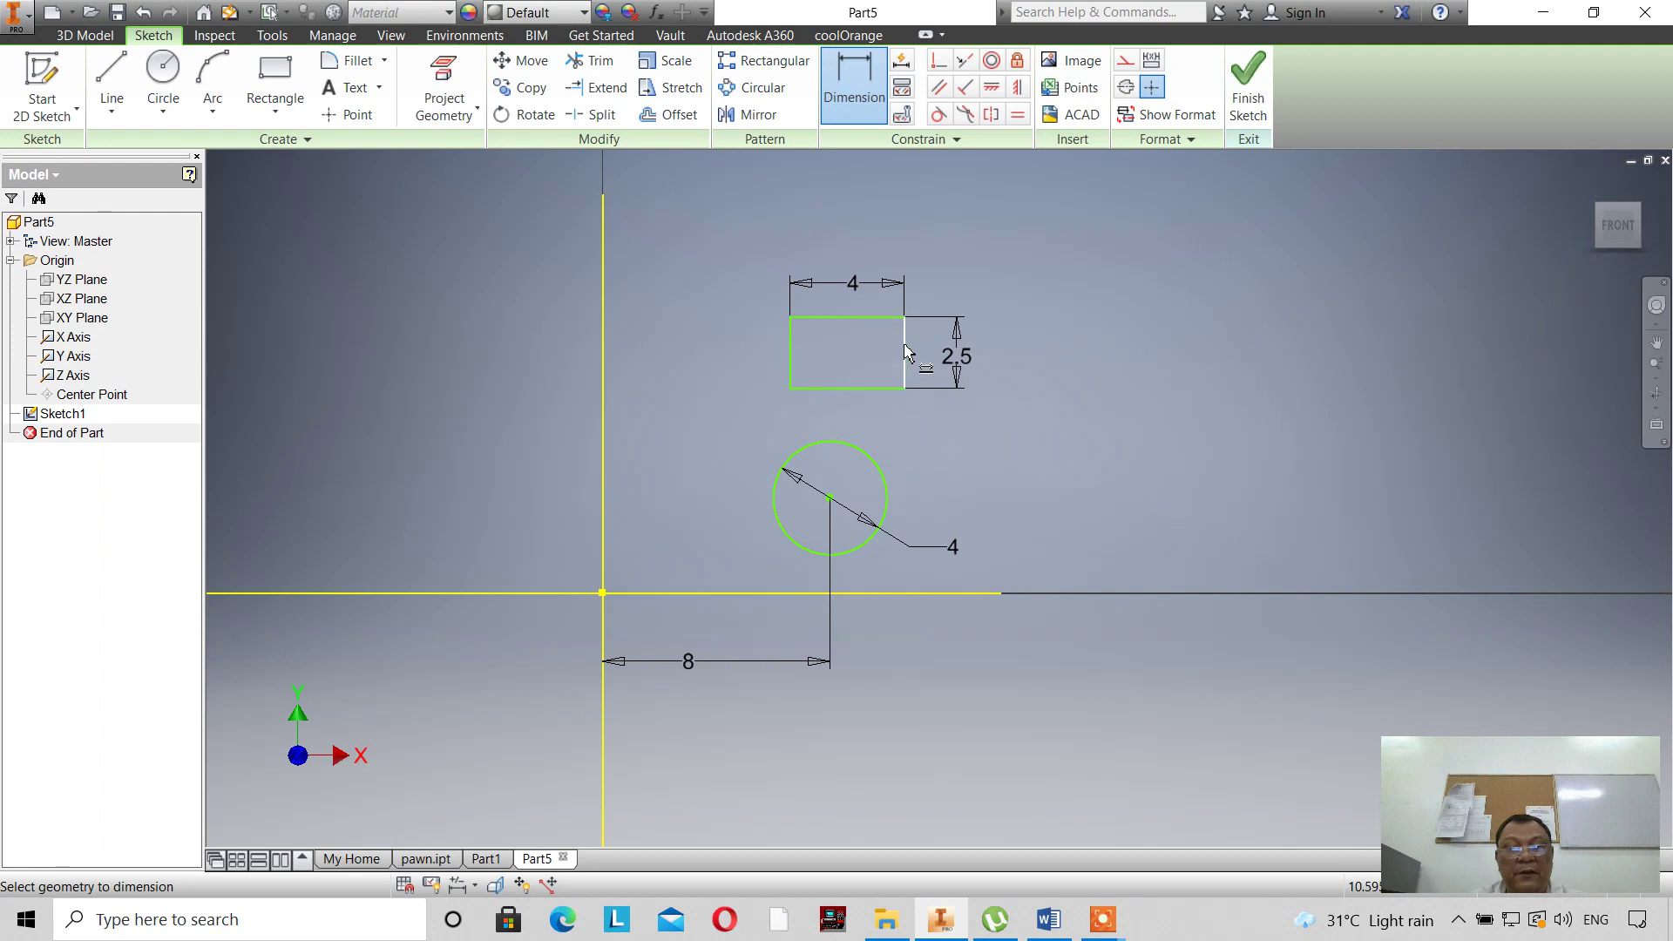
left_click(603, 324)
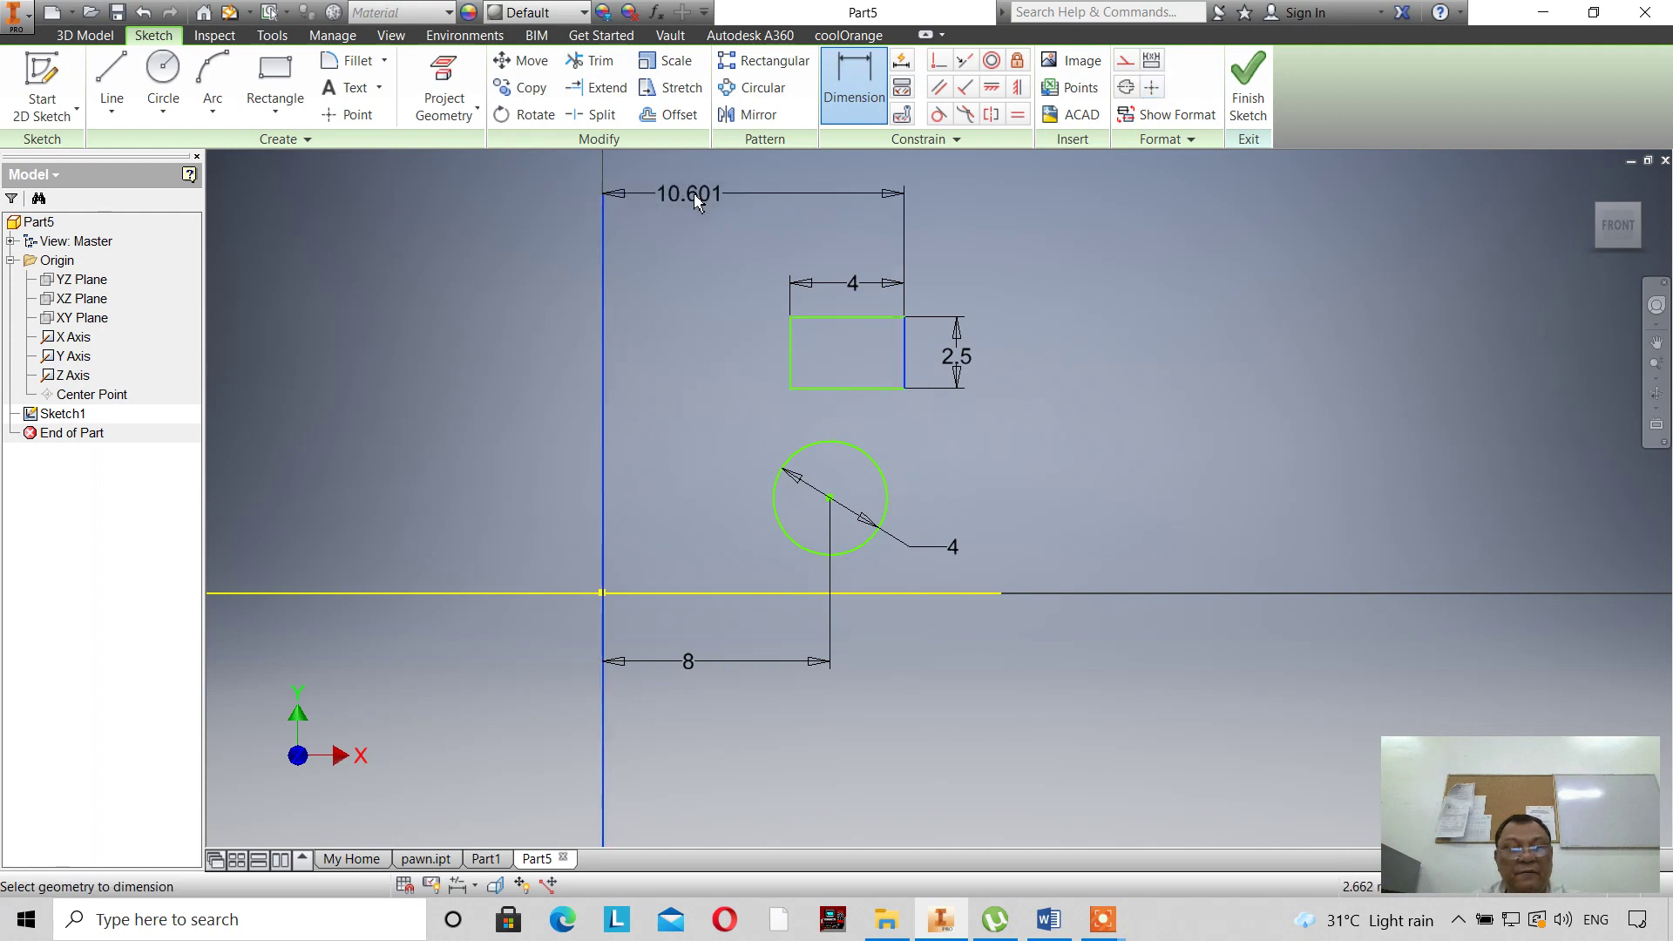
left_click(694, 194)
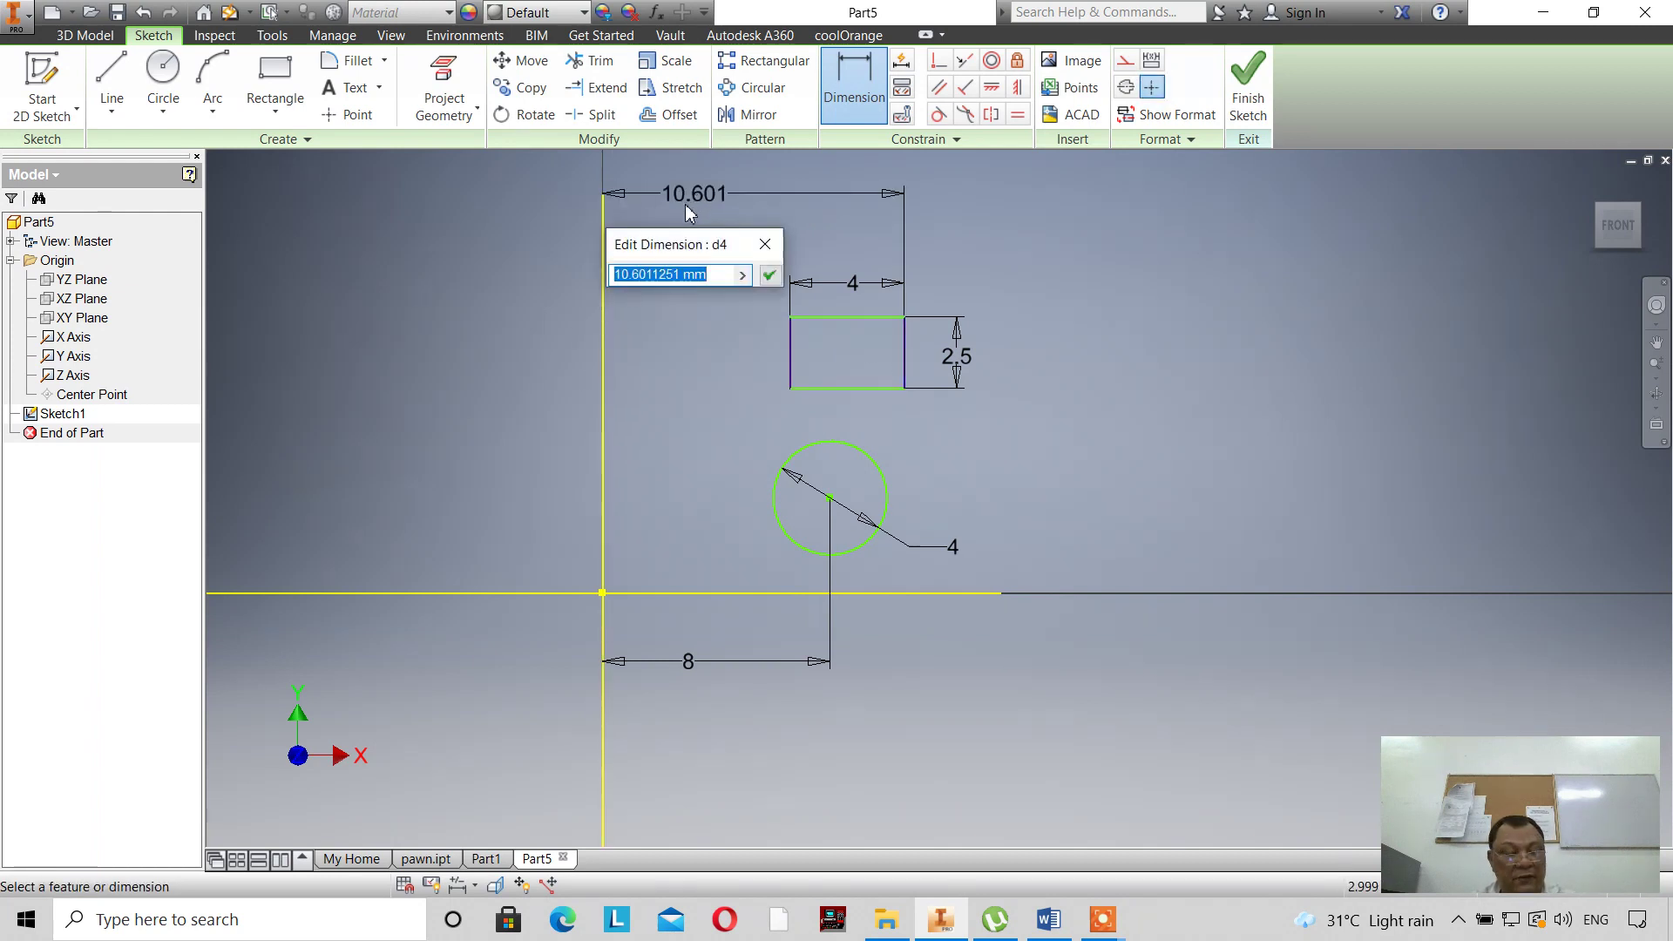
type("12")
key("Return")
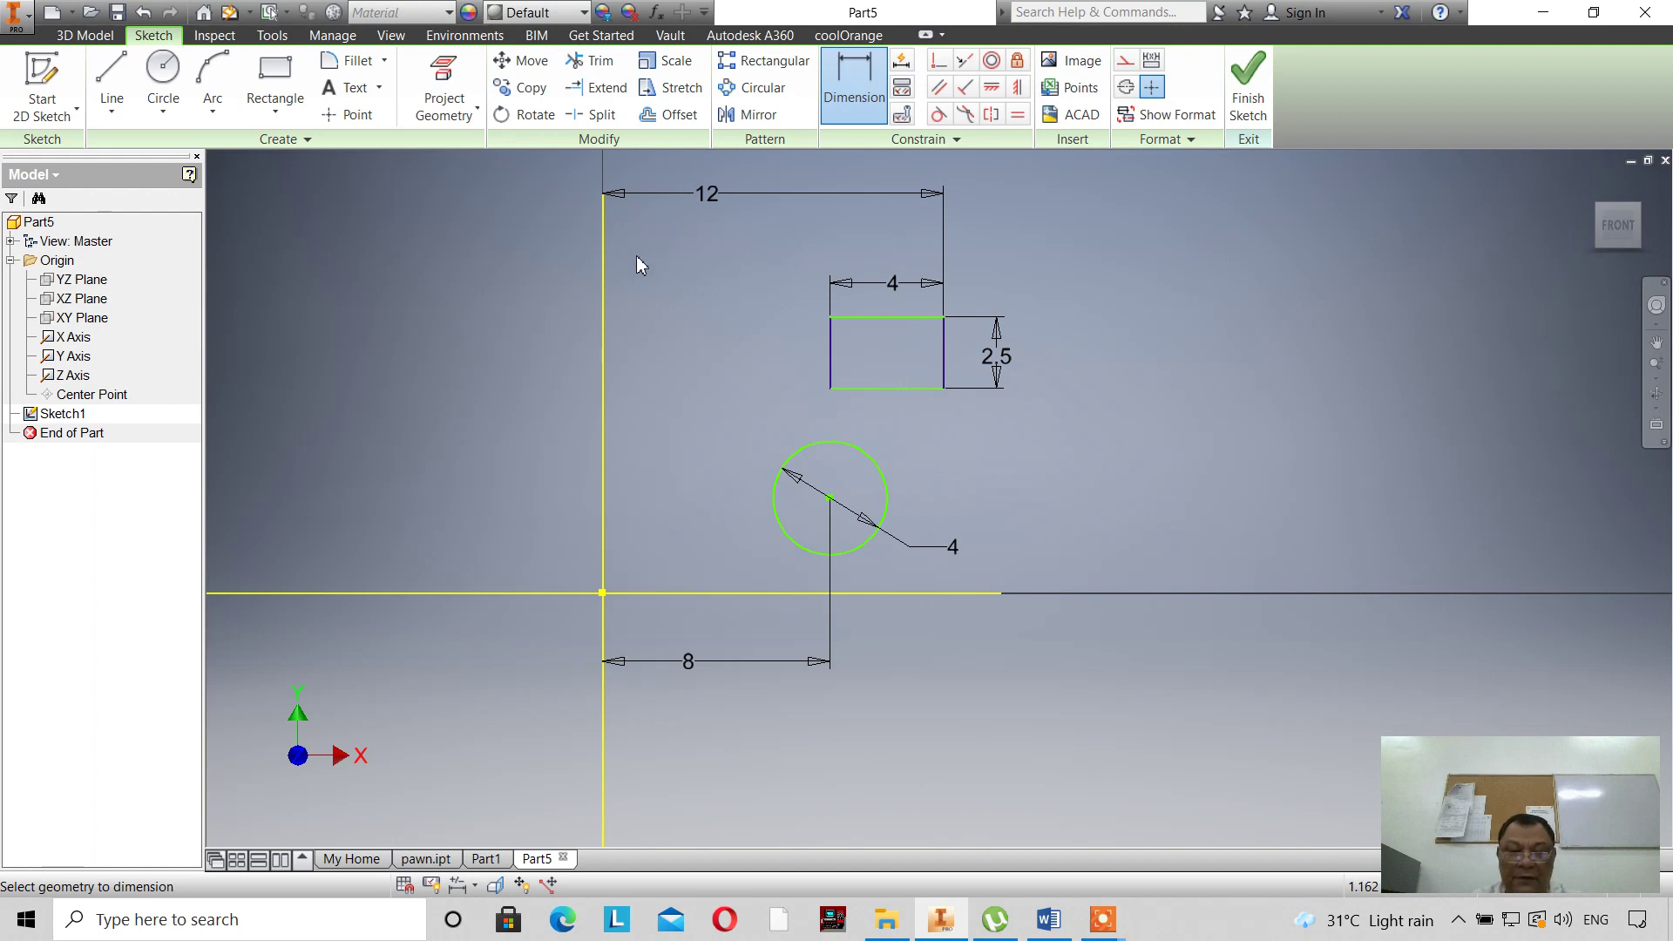
Dimension the vertical distance from the X axis to the circle's center and set it to 3.5 mm.
left_click(888, 595)
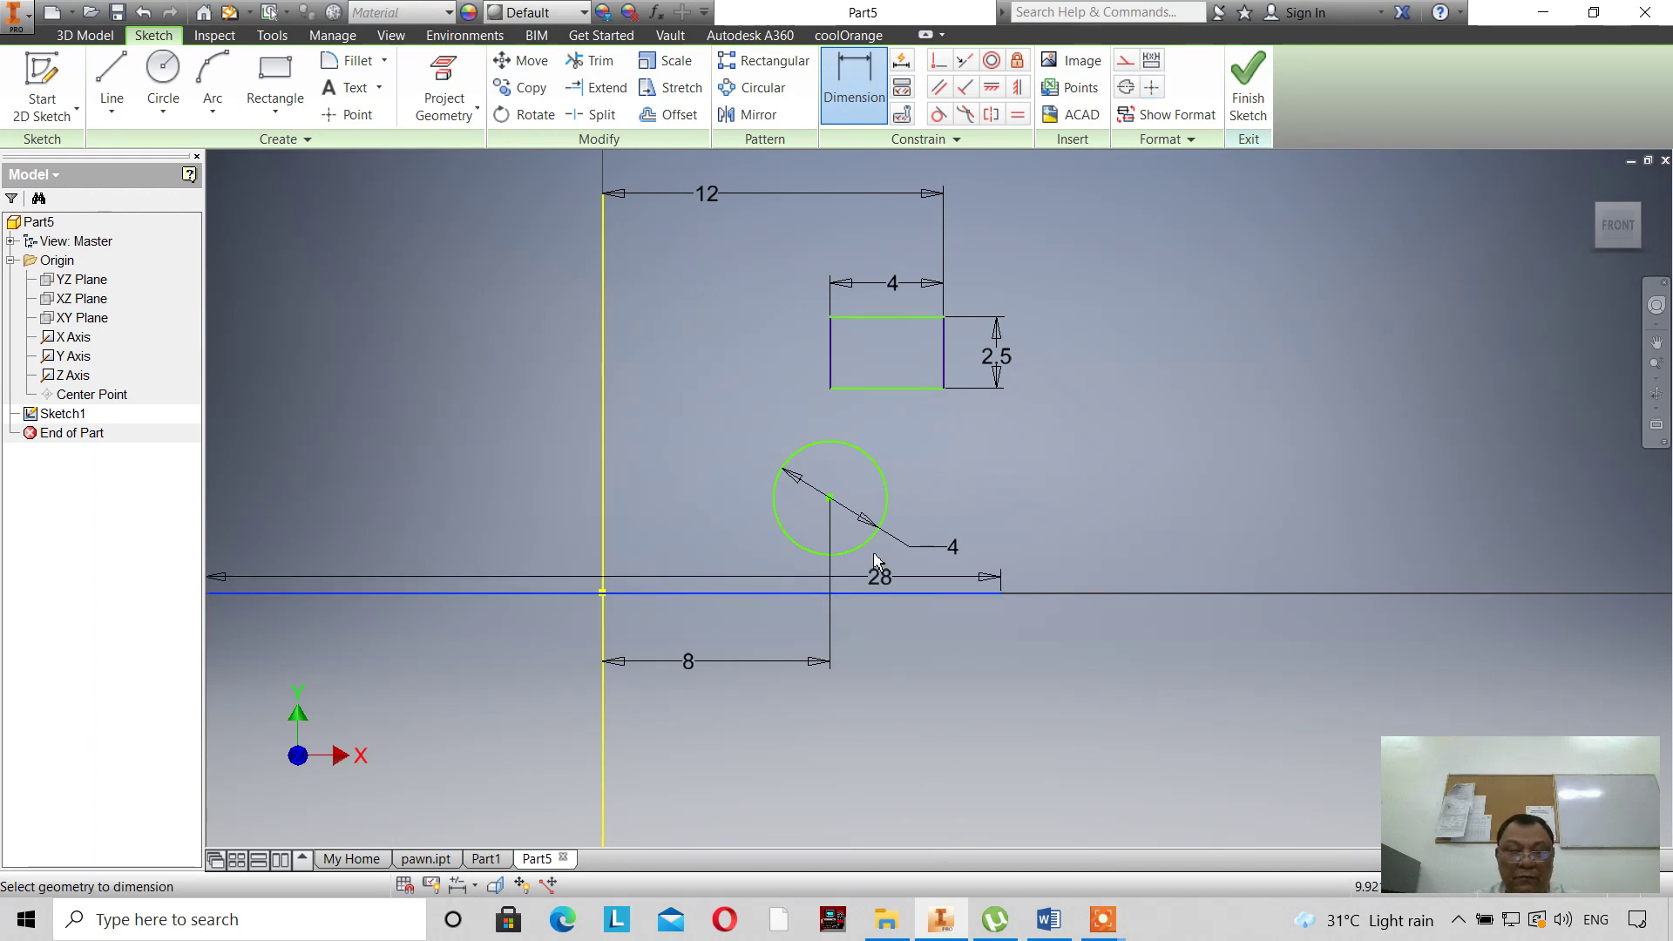
left_click(831, 501)
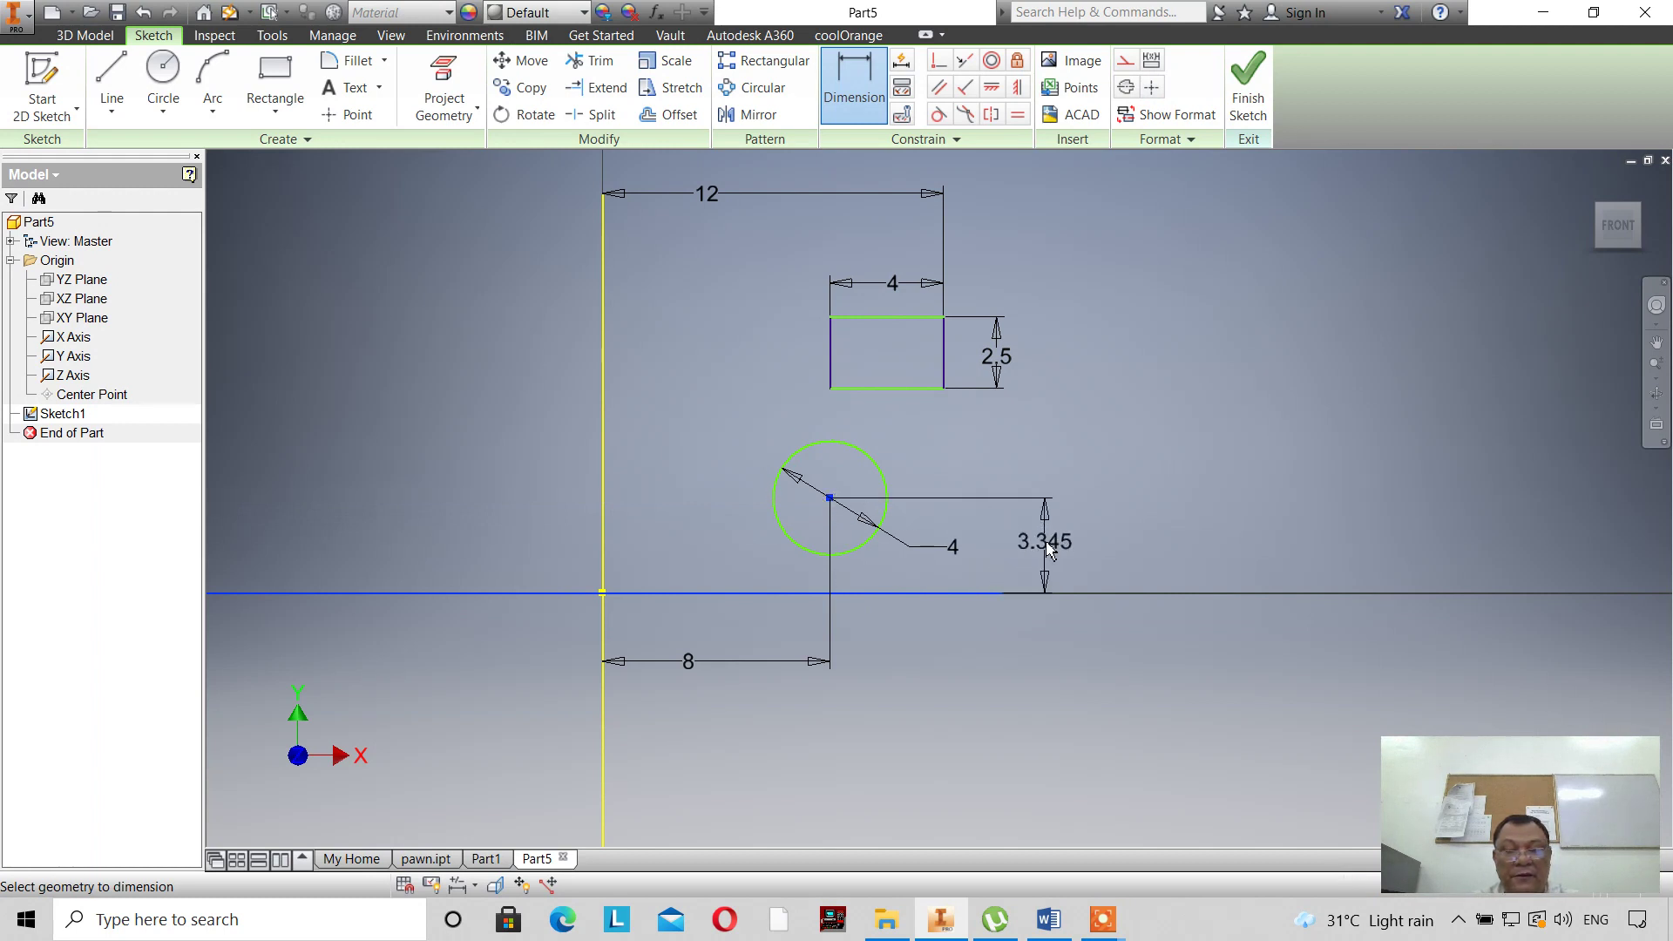
left_click(1046, 542)
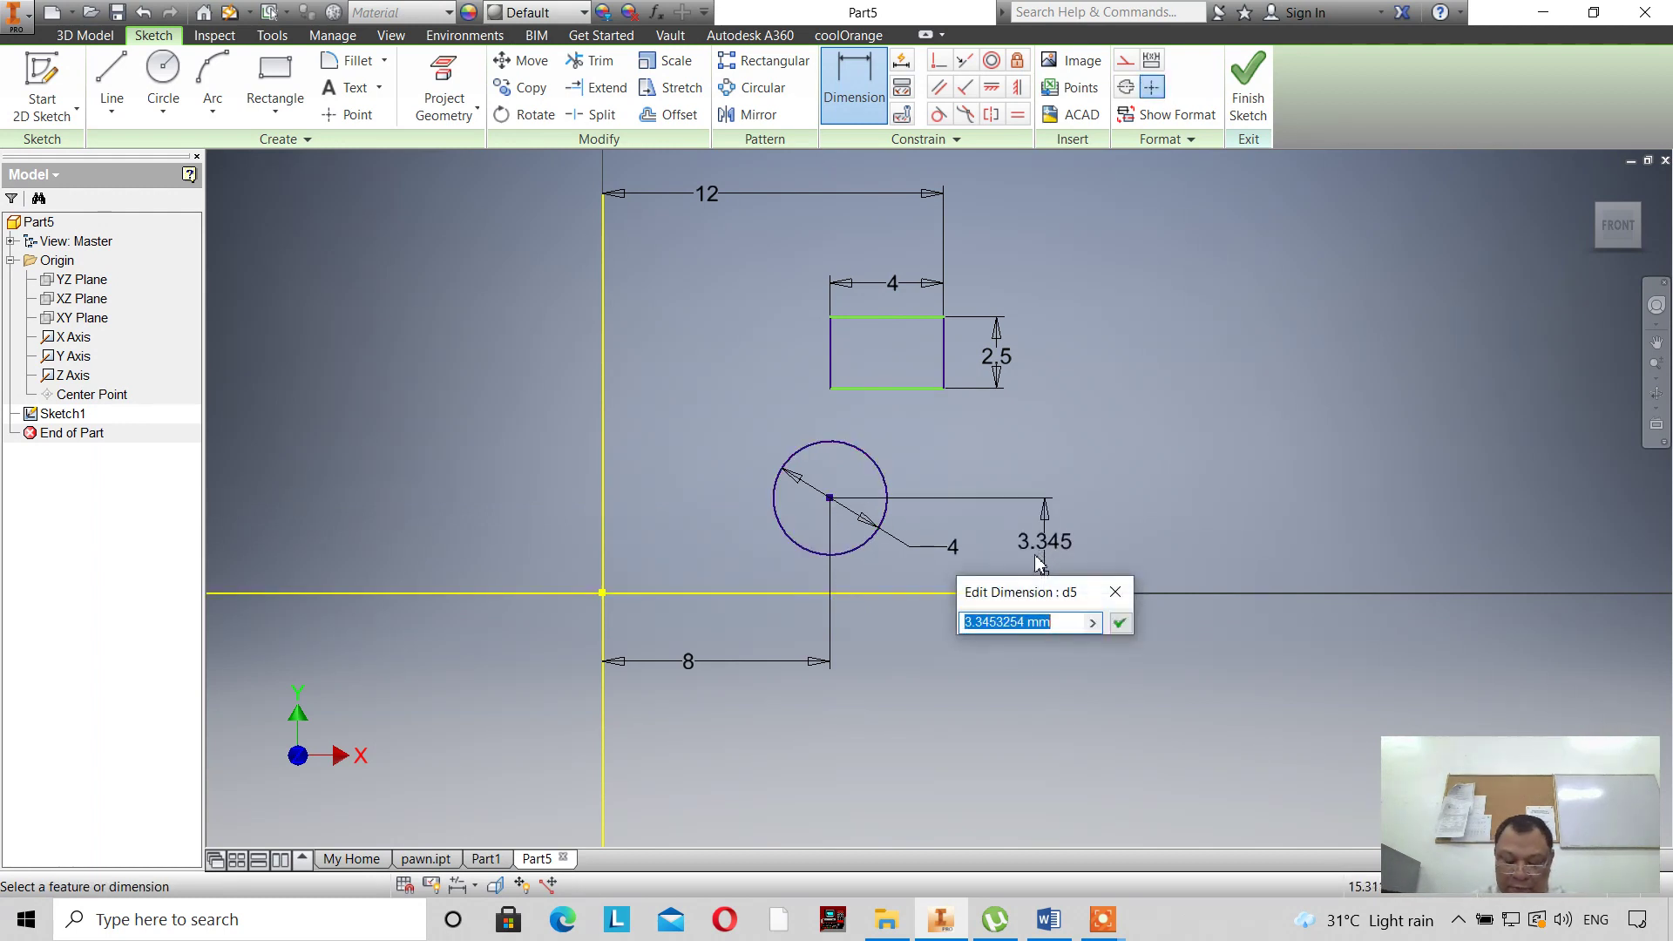
type("3")
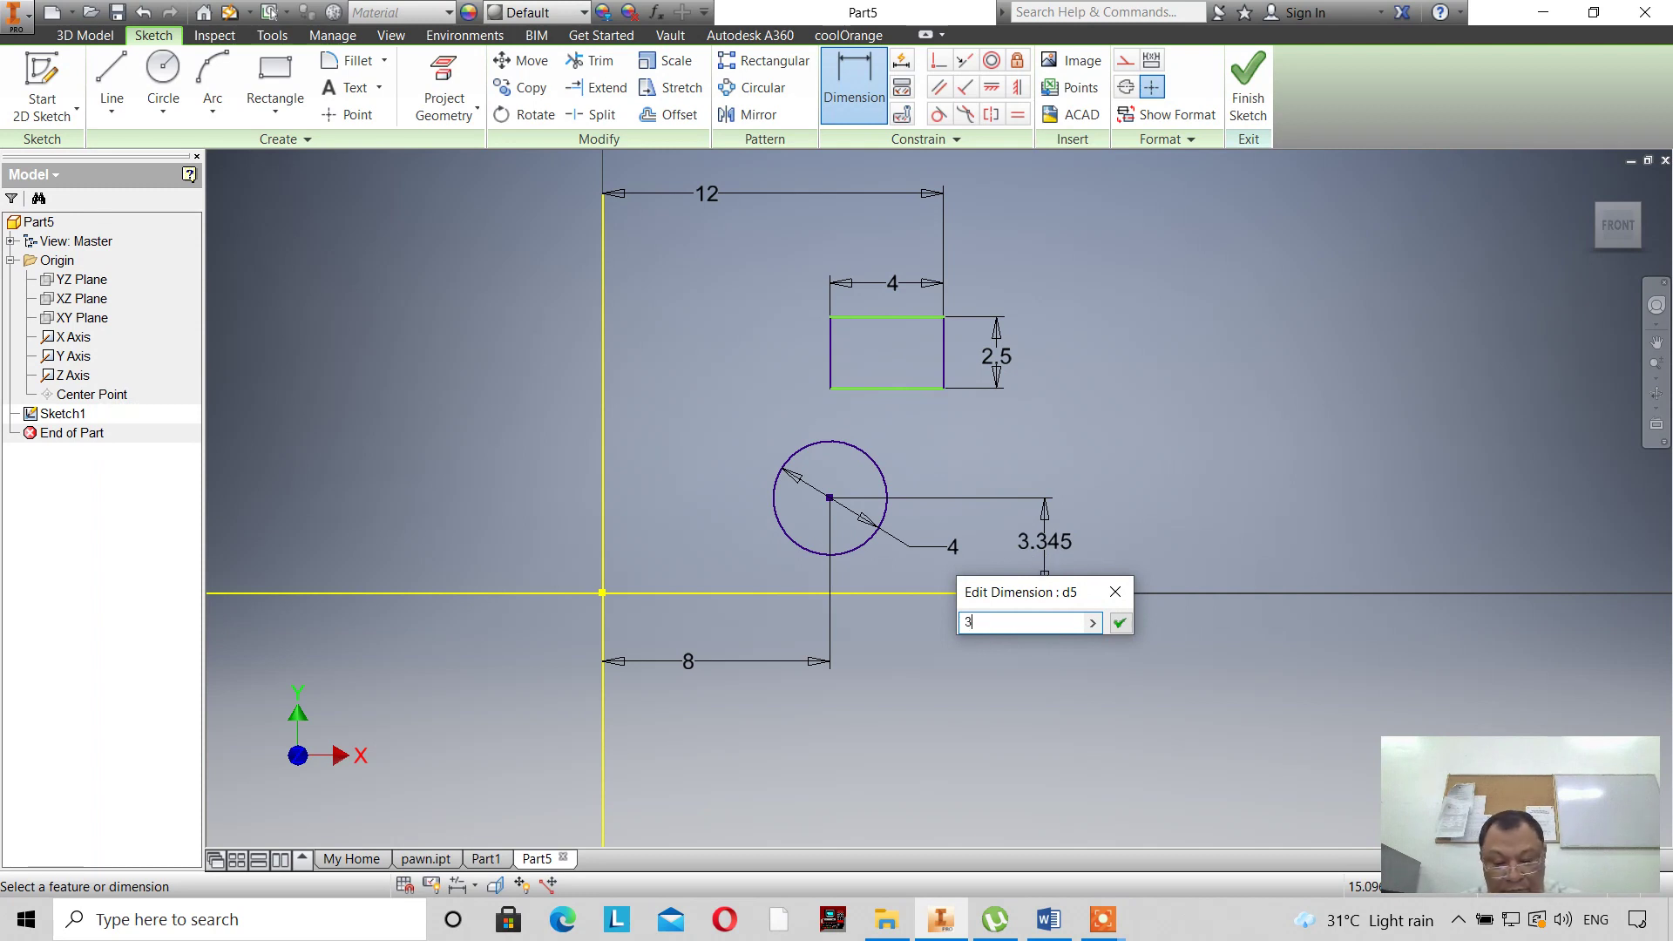
type(".5")
key("Return")
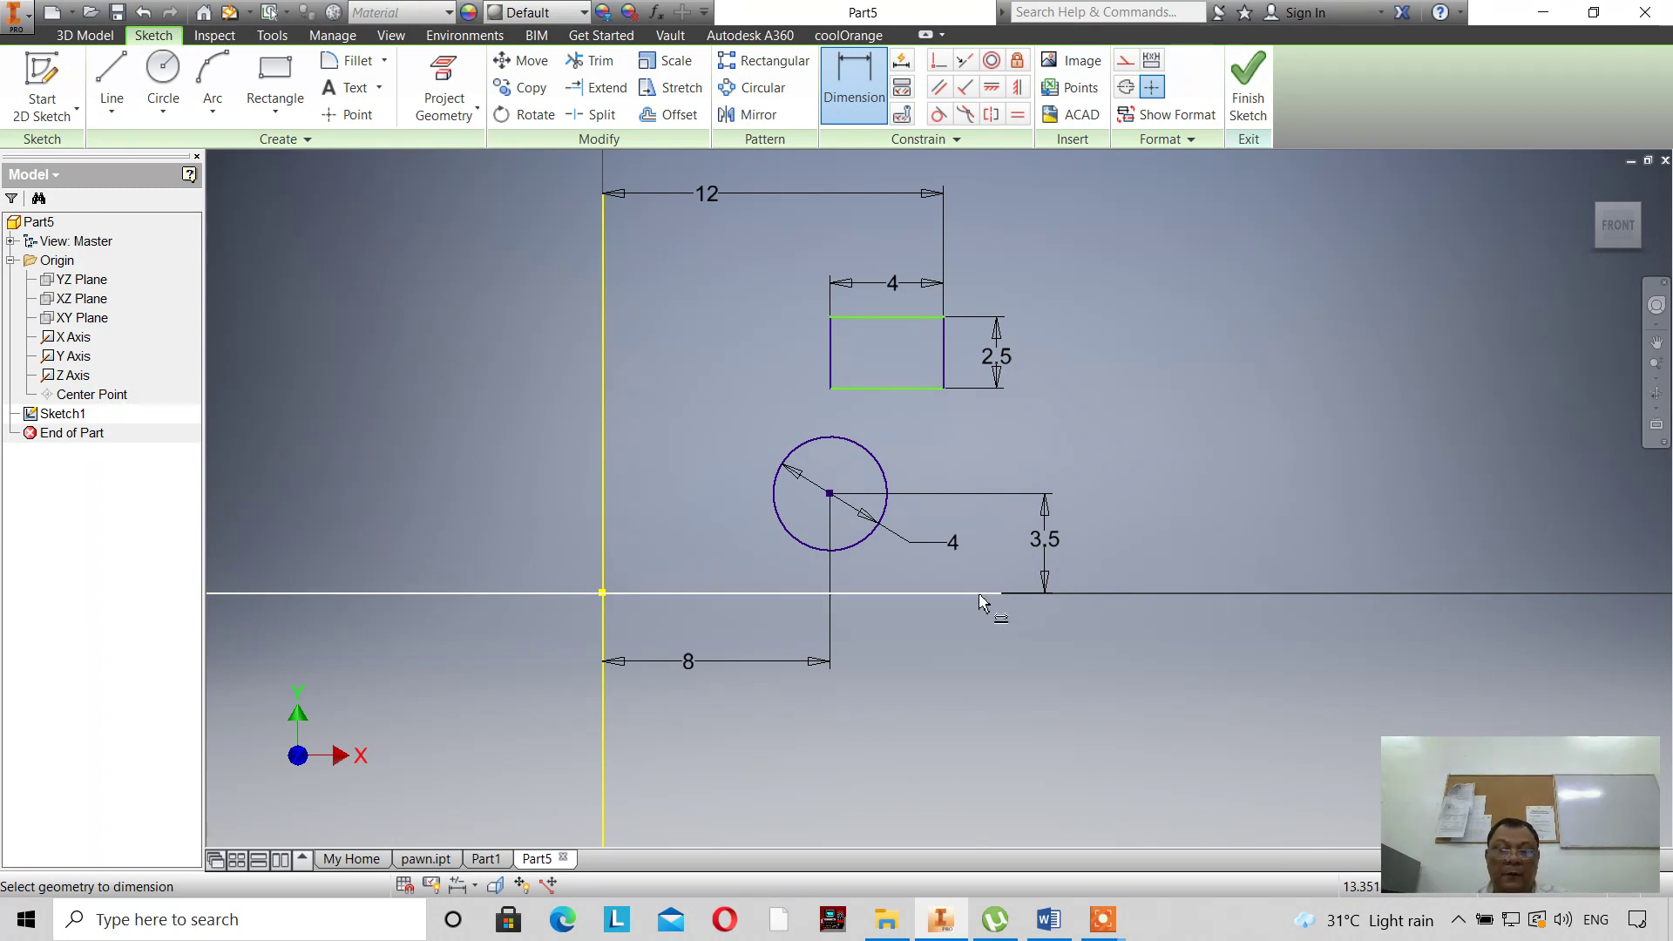
Dimension the distance from the X axis to the rectangle's upper edge, set it to 11.5 mm, and finish the sketch.
left_click(990, 595)
left_click(876, 318)
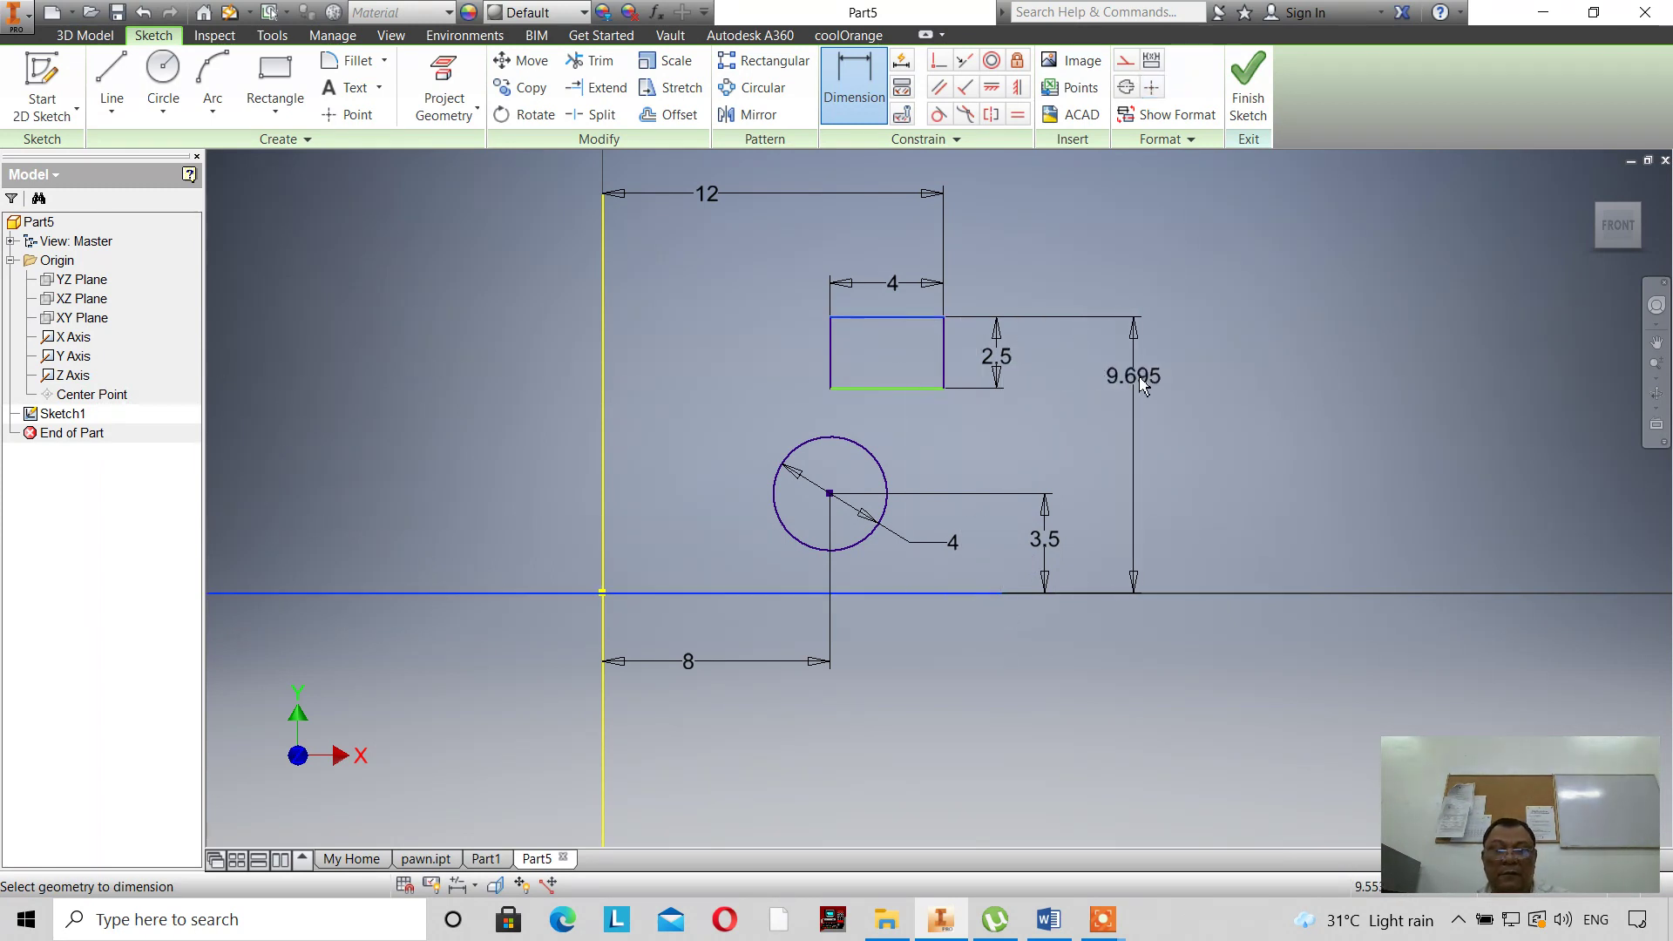
left_click(1133, 441)
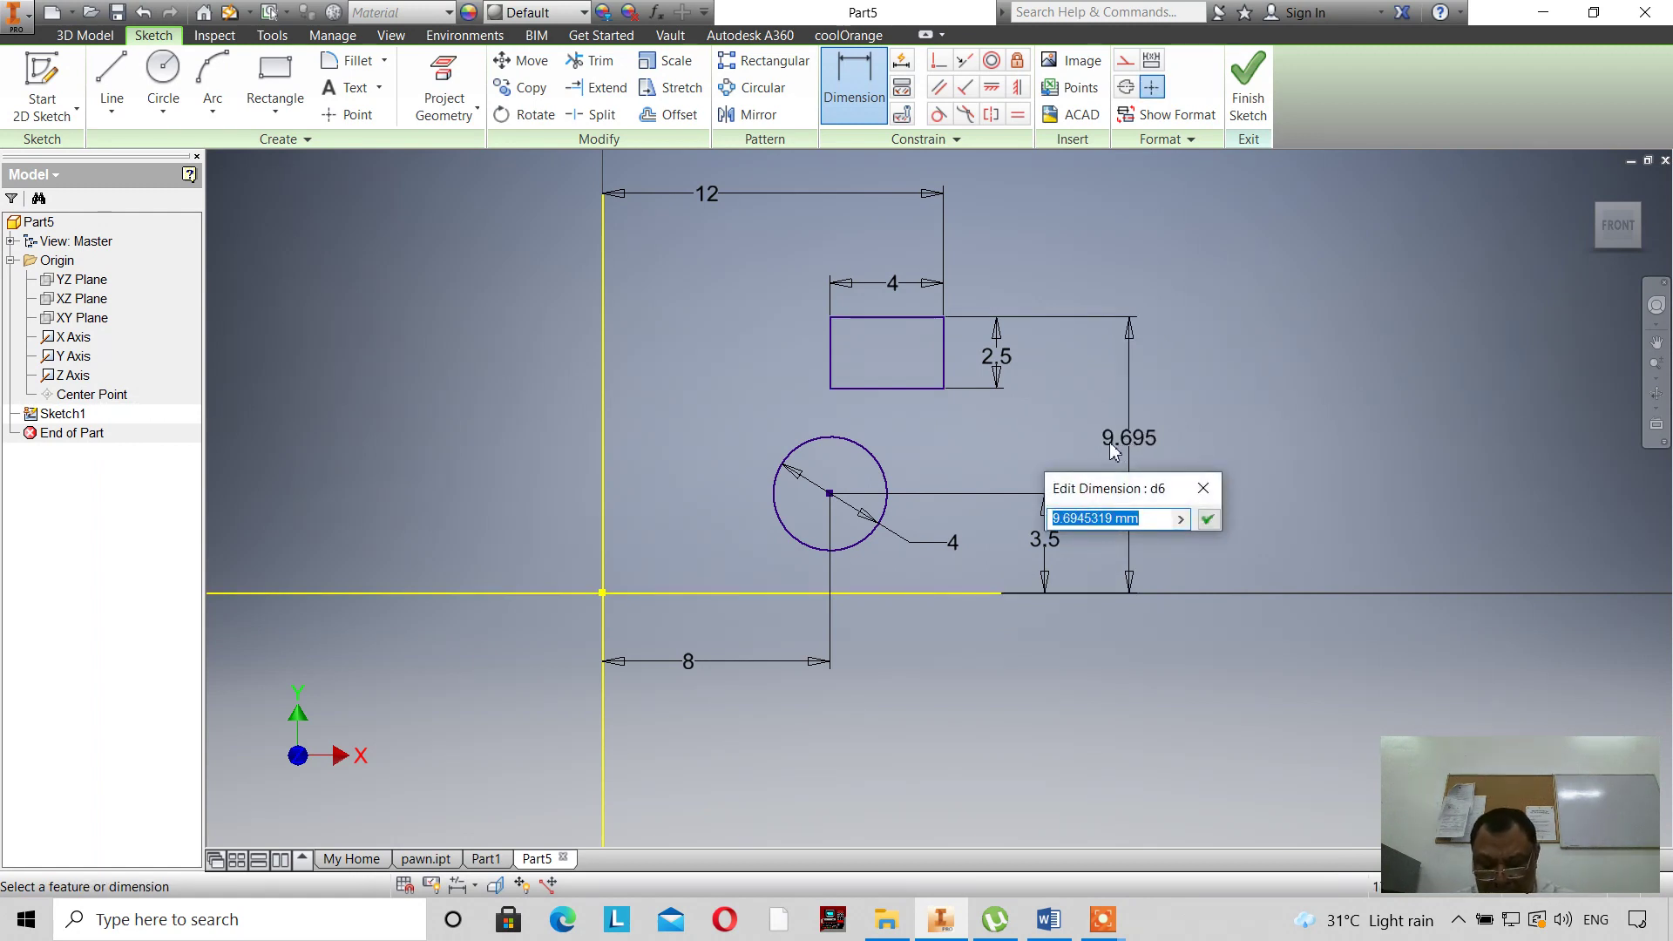
type("1")
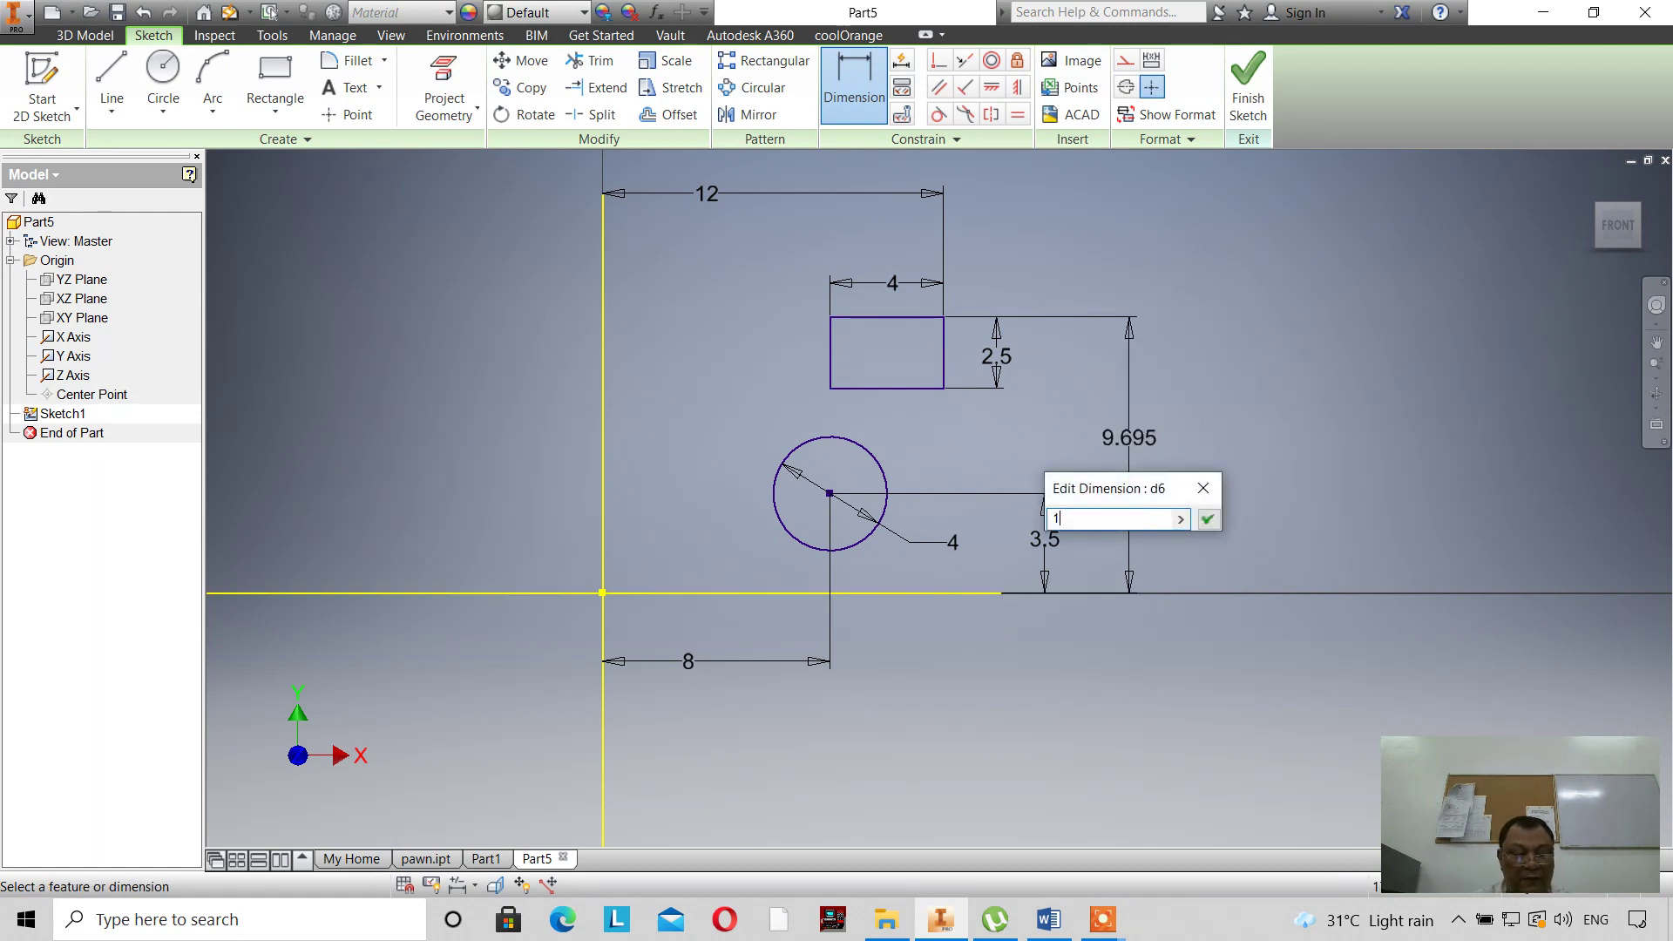
type("1.5")
key("Return")
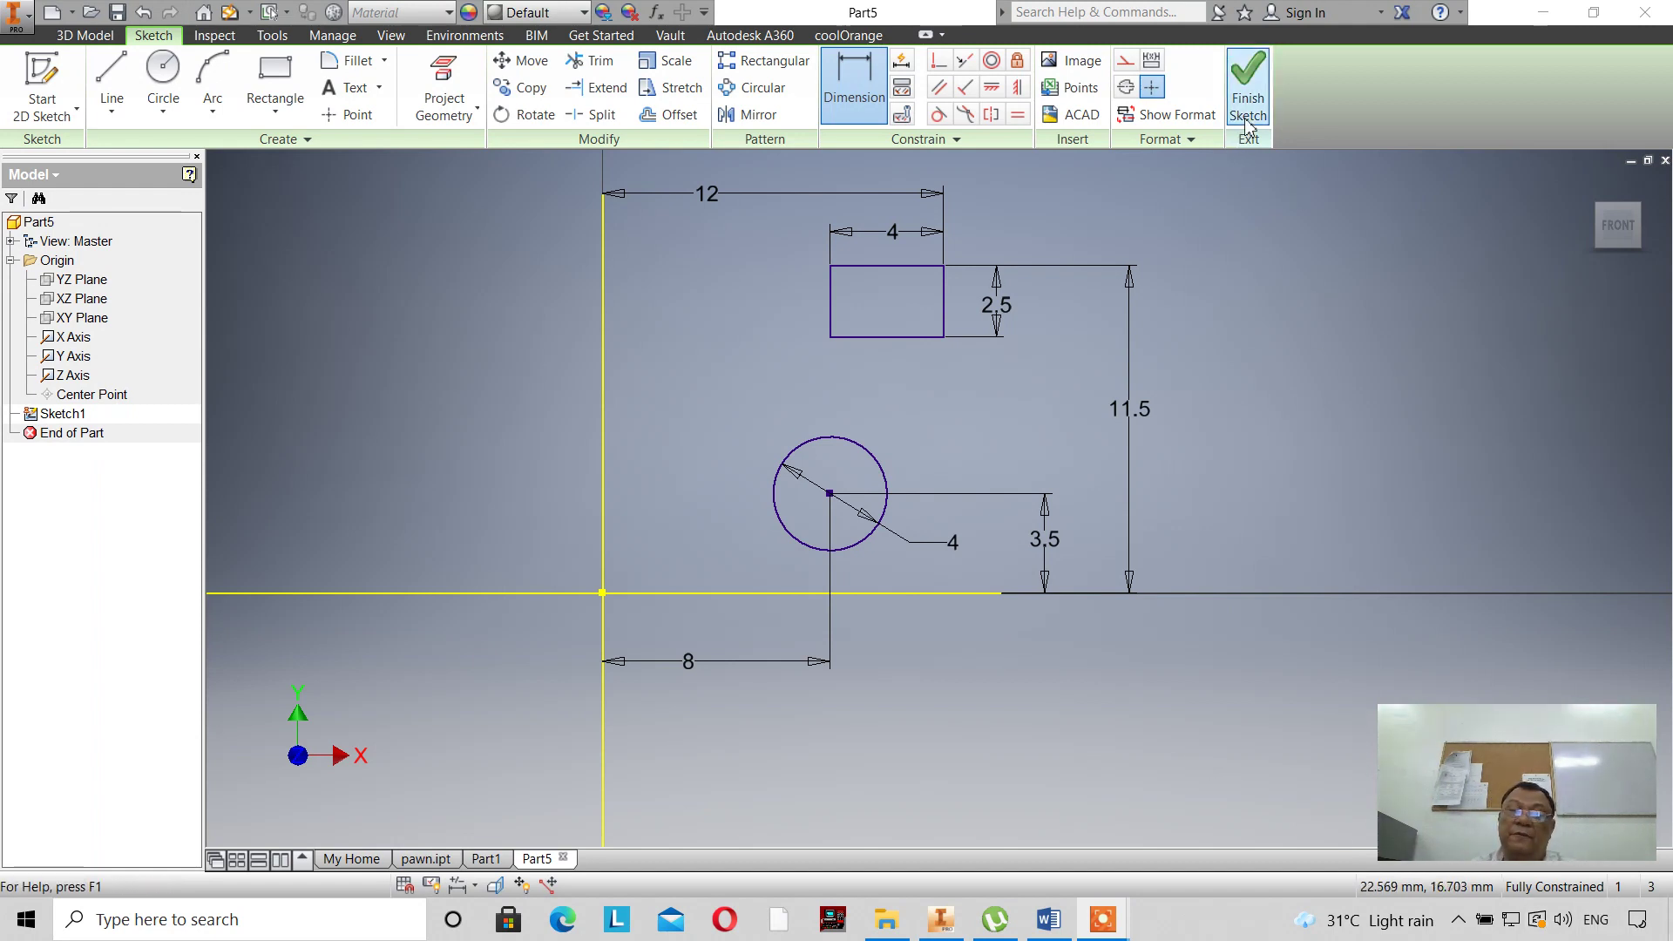
left_click(1248, 87)
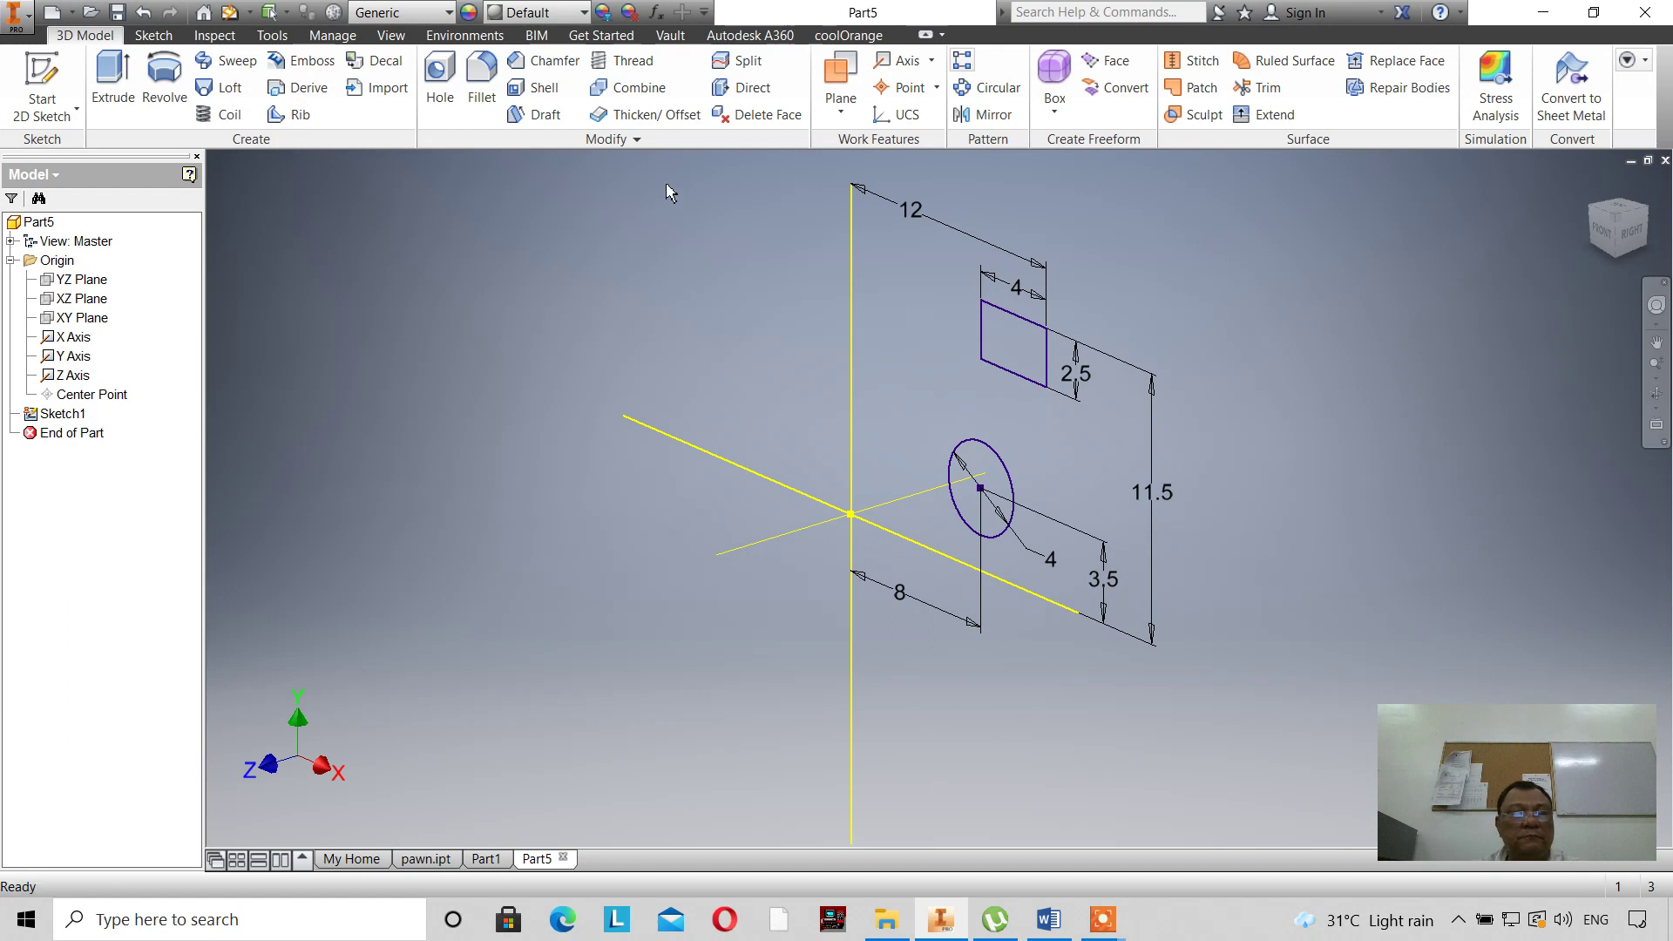
Start a Revolve with the circle and the rectangle as profiles and the Y axis as the axis of revolution.
left_click(175, 92)
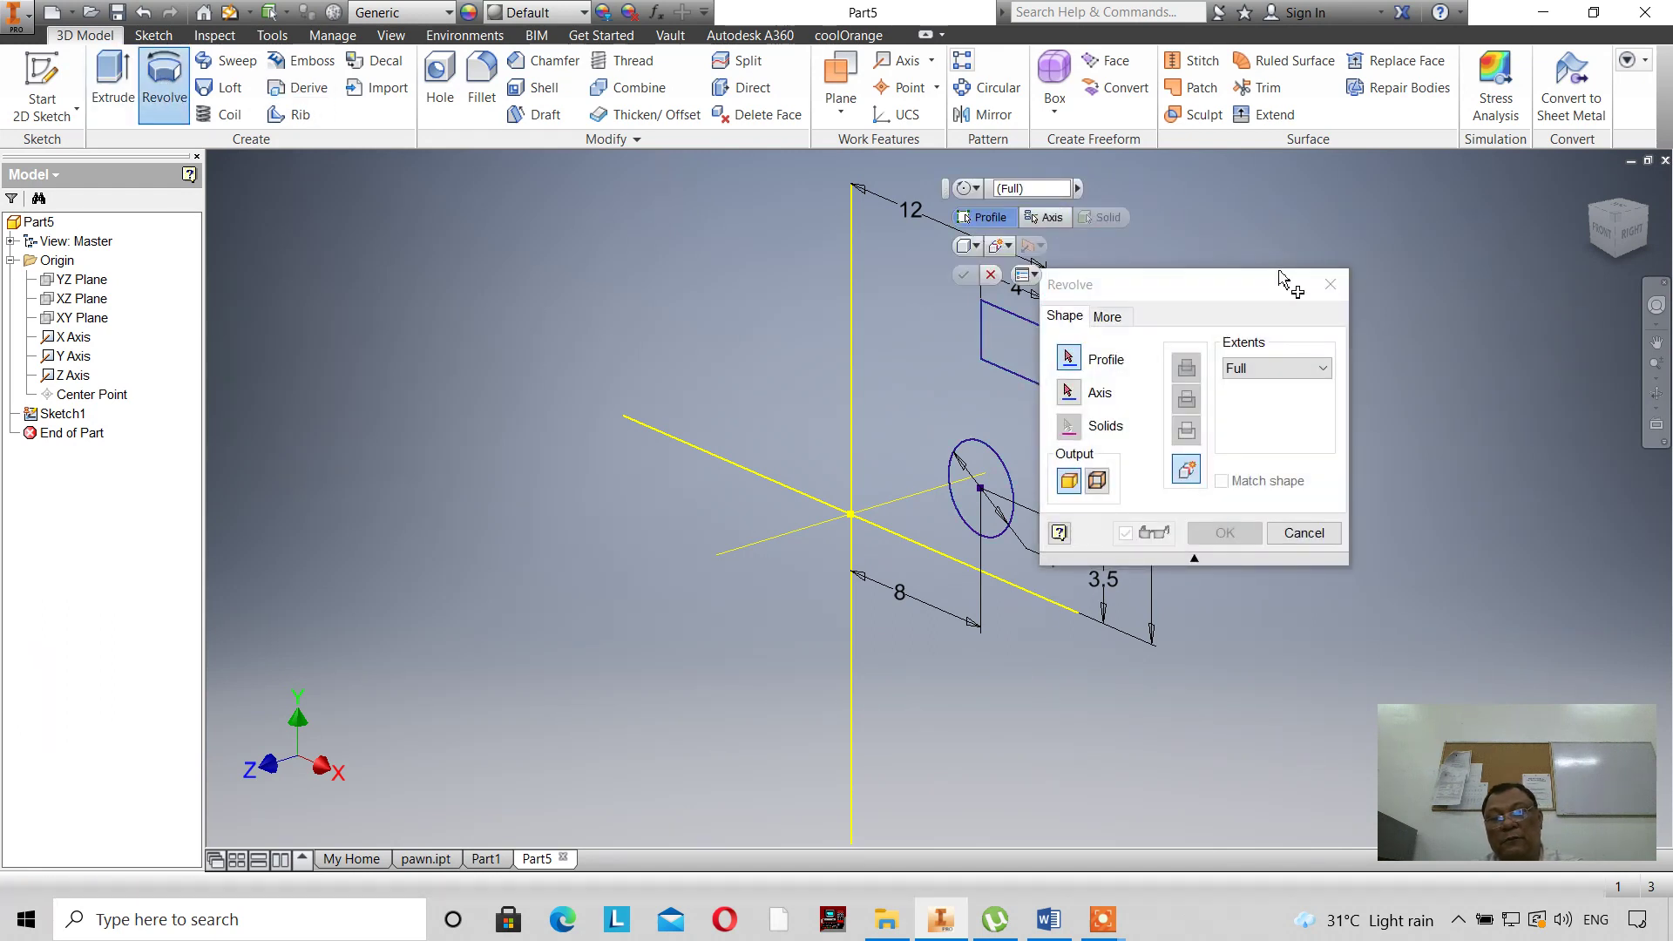
mouse_move(1282, 277)
left_mouse_down()
mouse_move(1159, 244)
mouse_move(592, 183)
mouse_move(663, 168)
left_mouse_up()
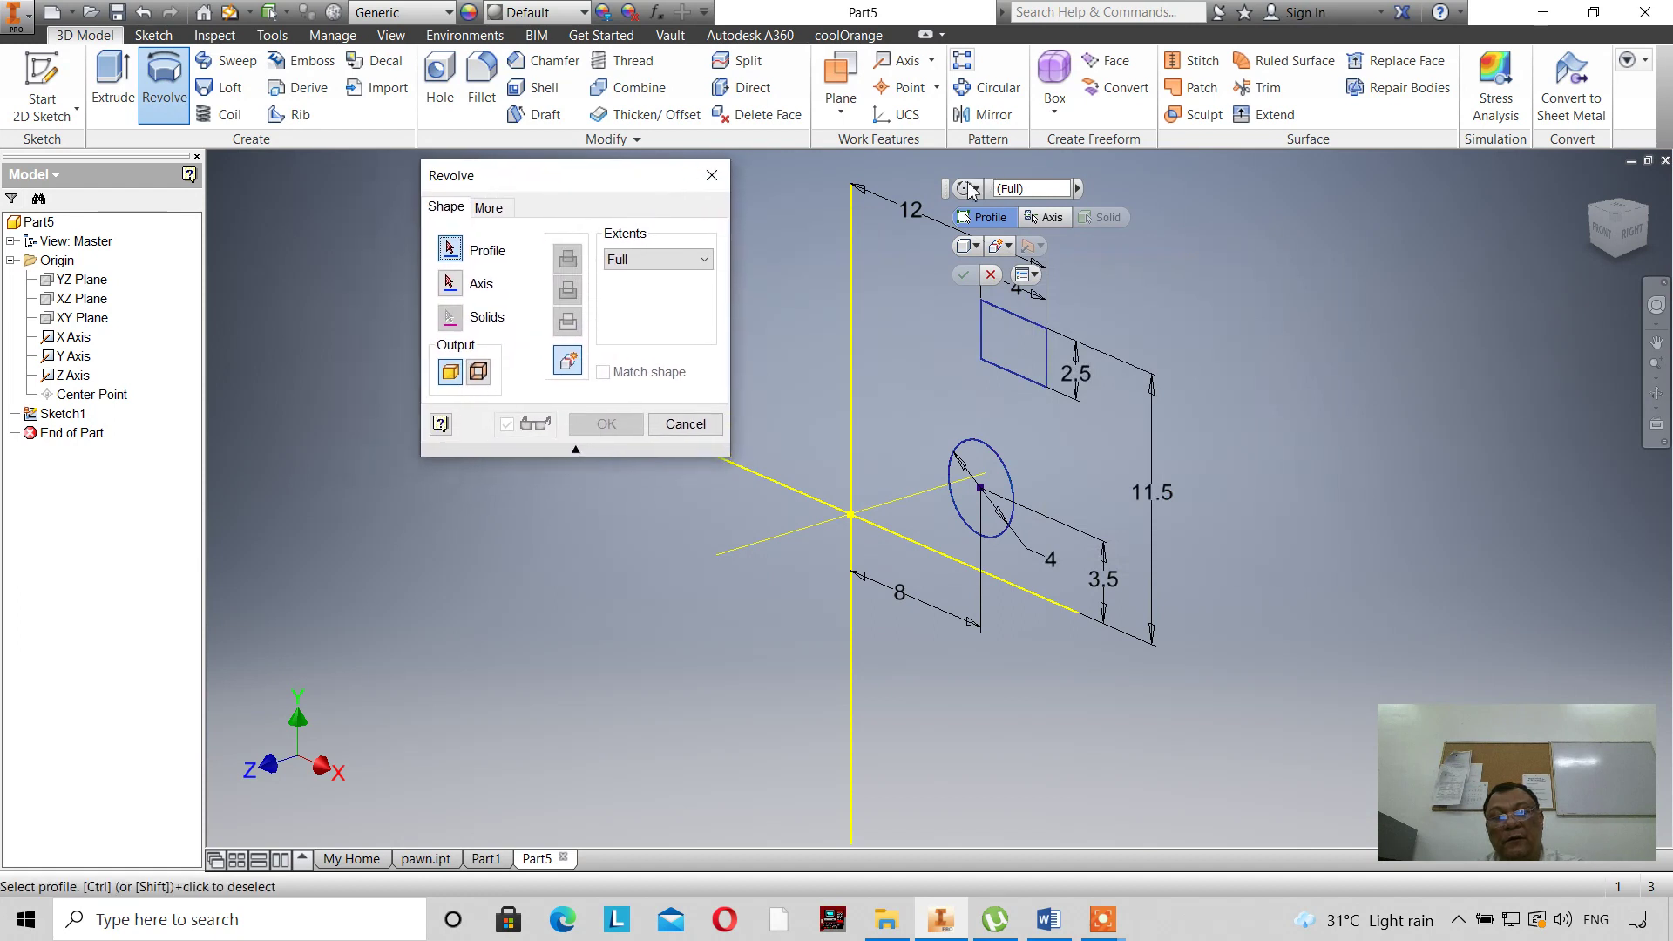
left_click_drag(947, 187, 1074, 179)
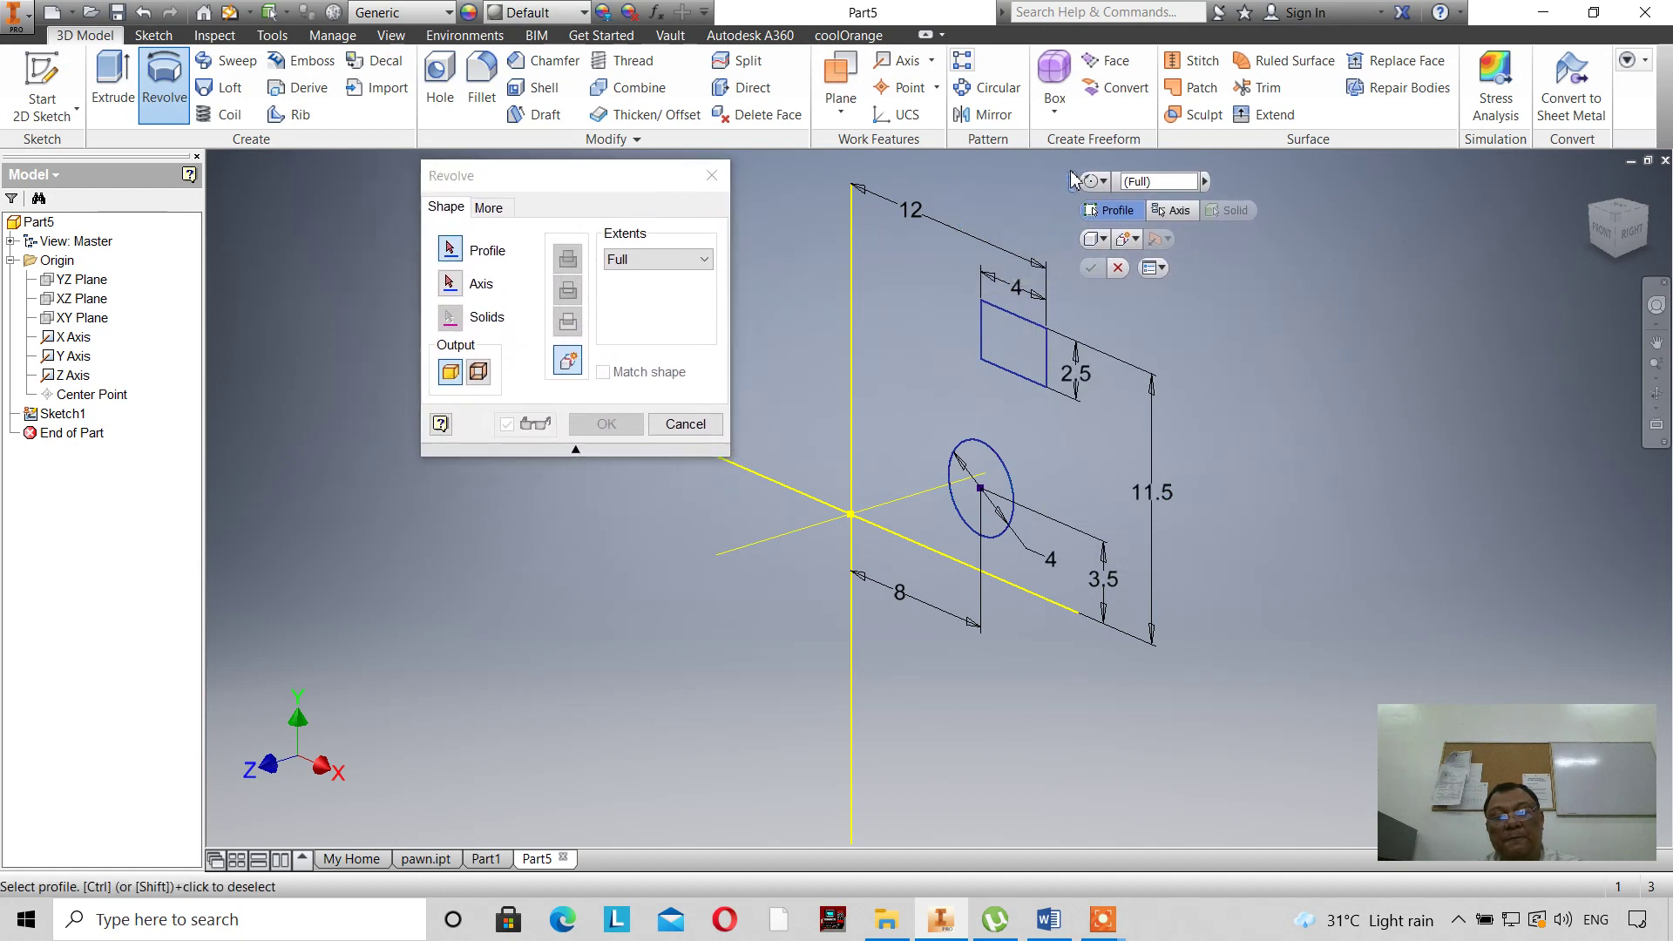
left_click(486, 255)
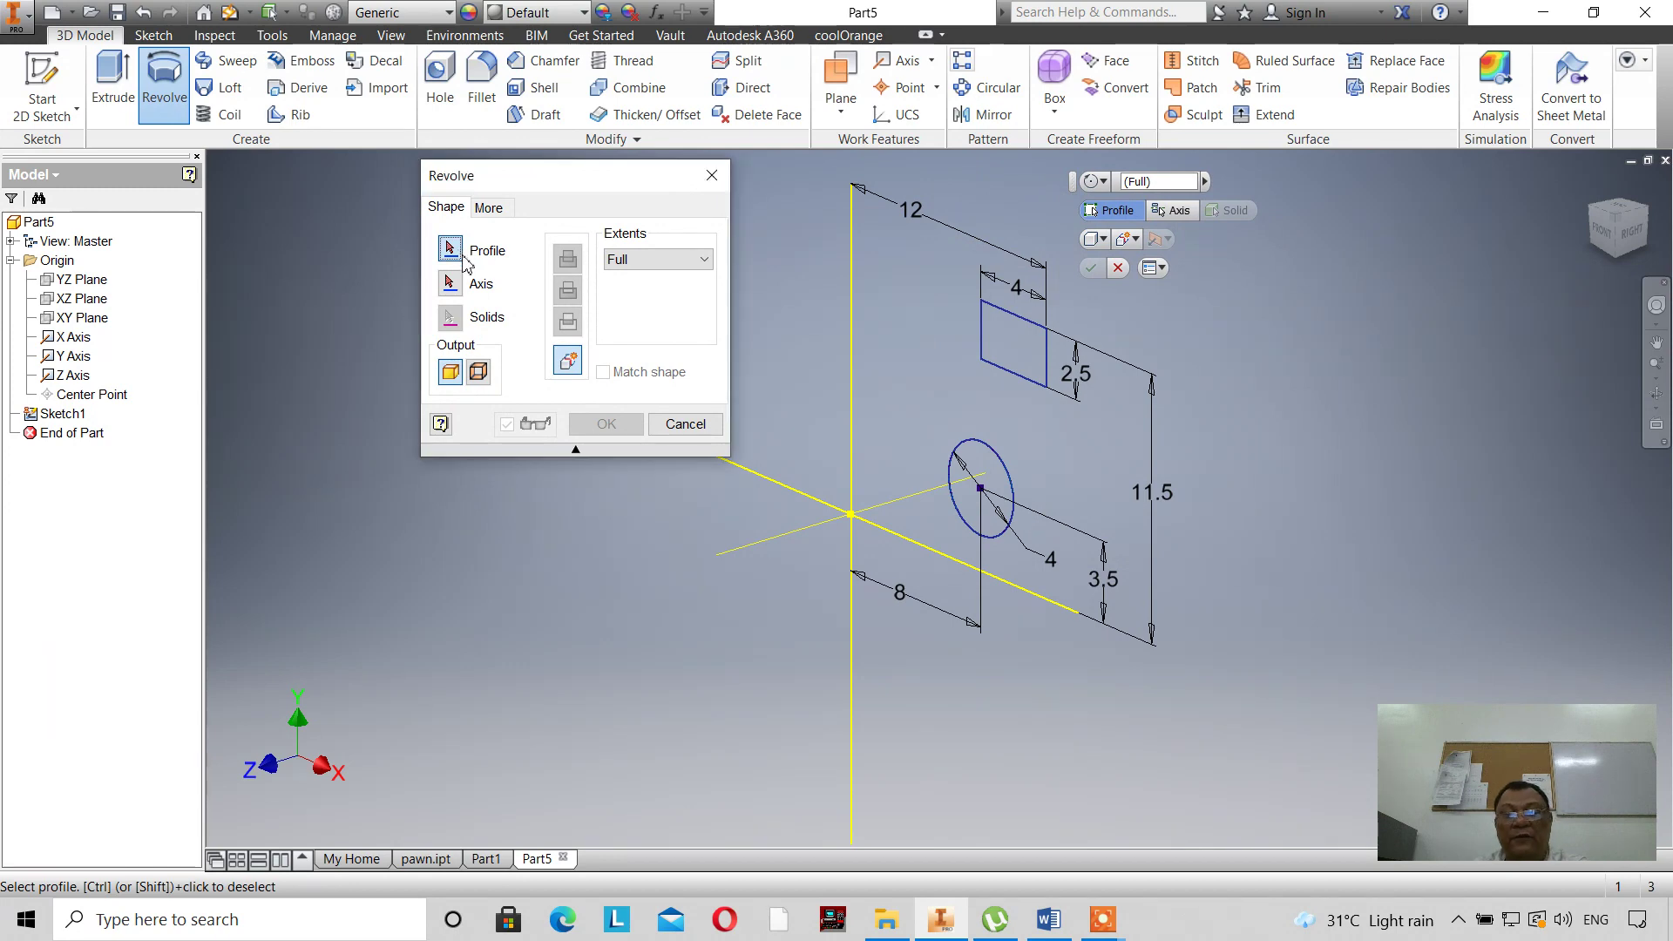
left_click(1015, 498)
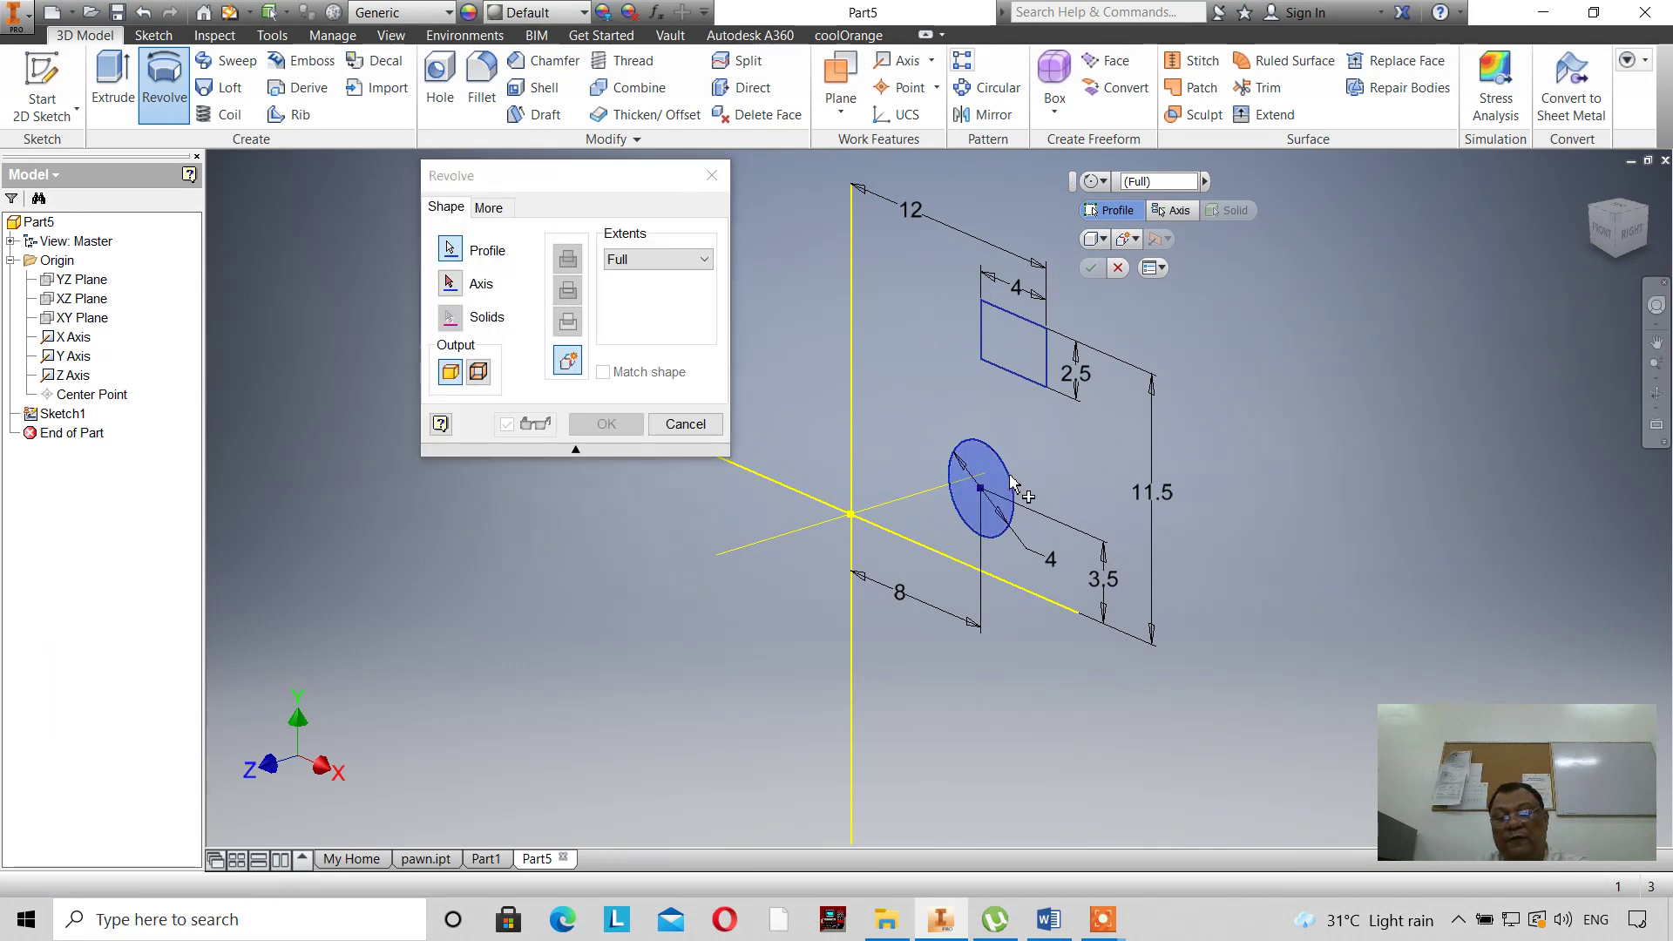
left_click(1030, 366)
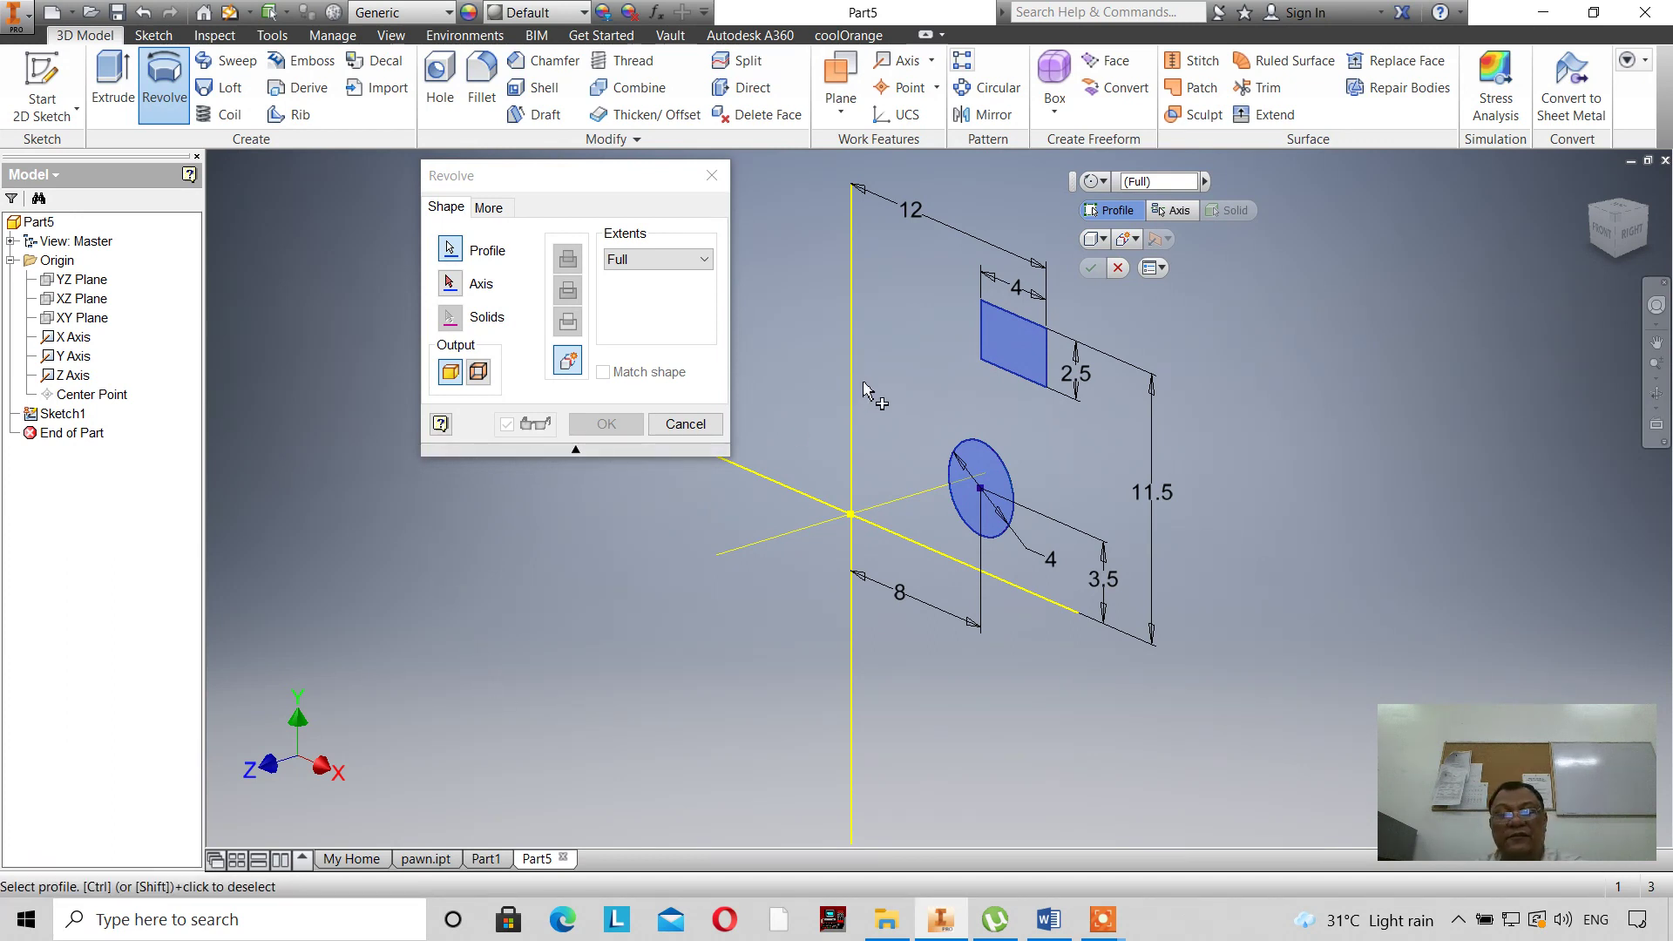
left_click(451, 284)
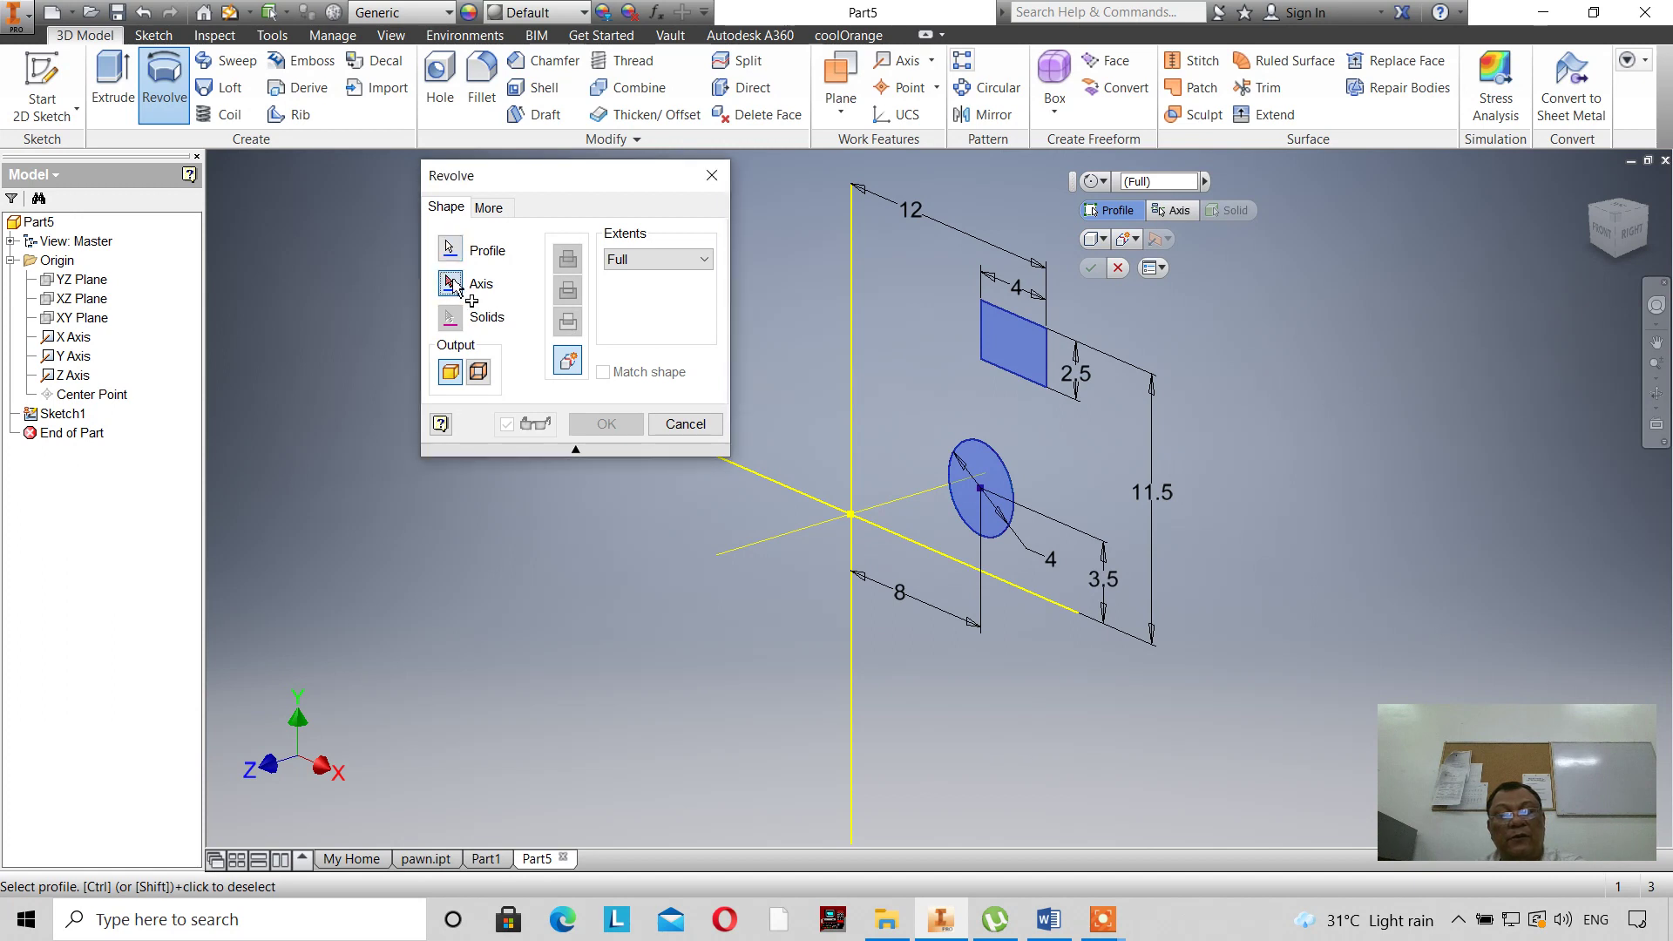
left_click(853, 452)
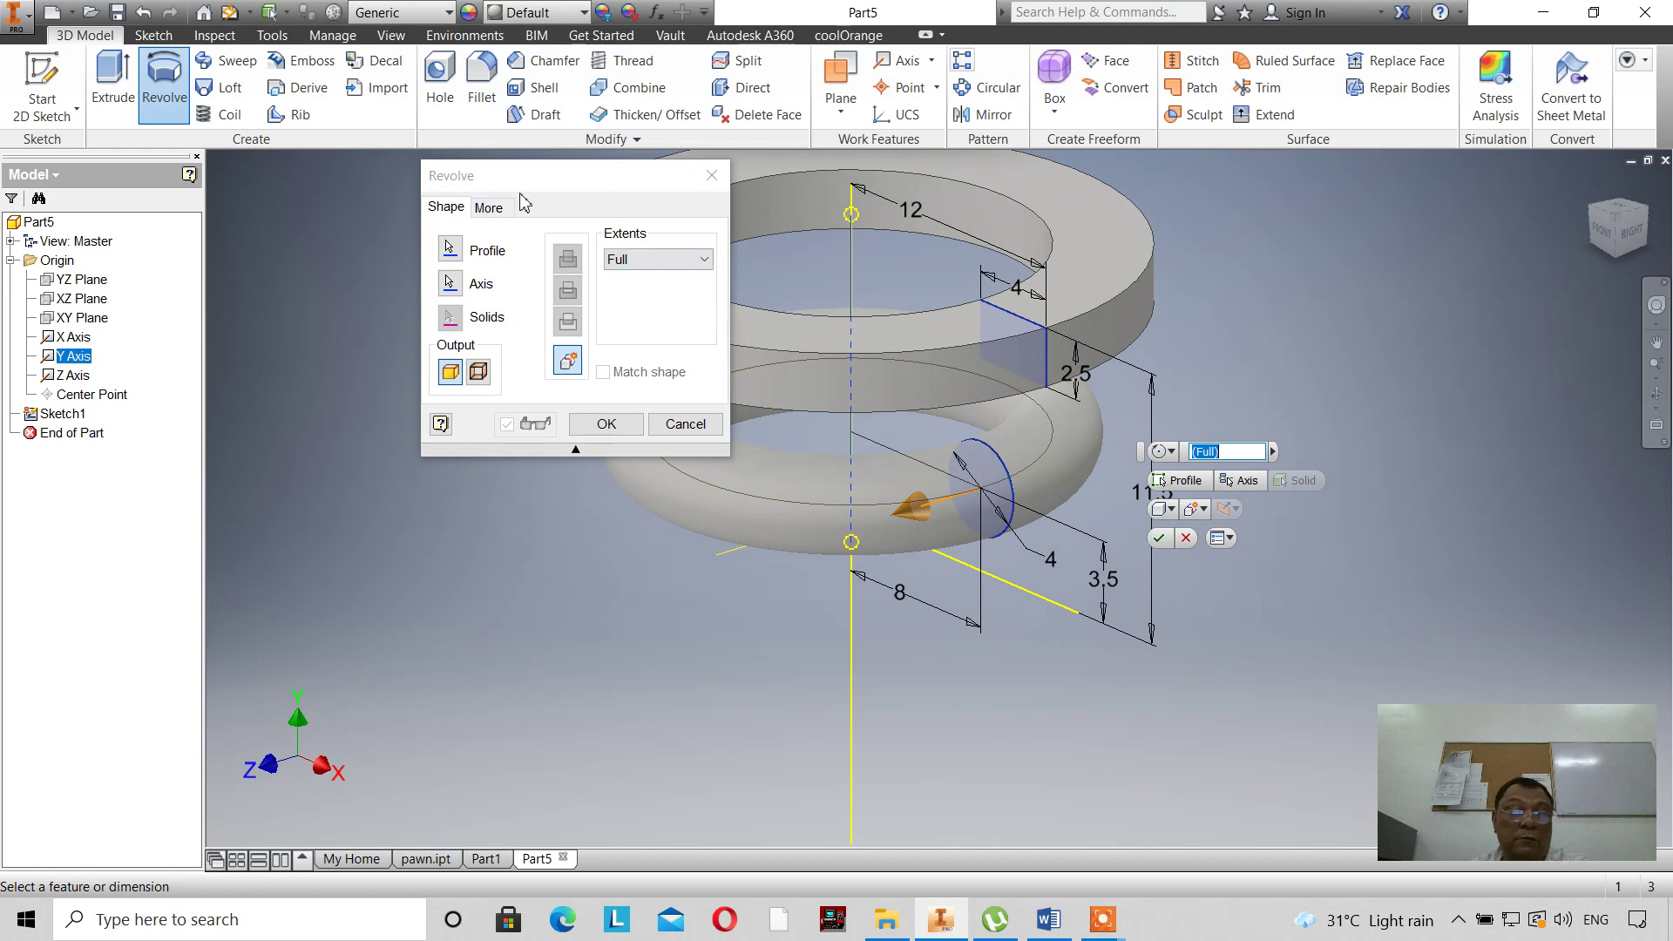
left_click_drag(560, 183, 389, 193)
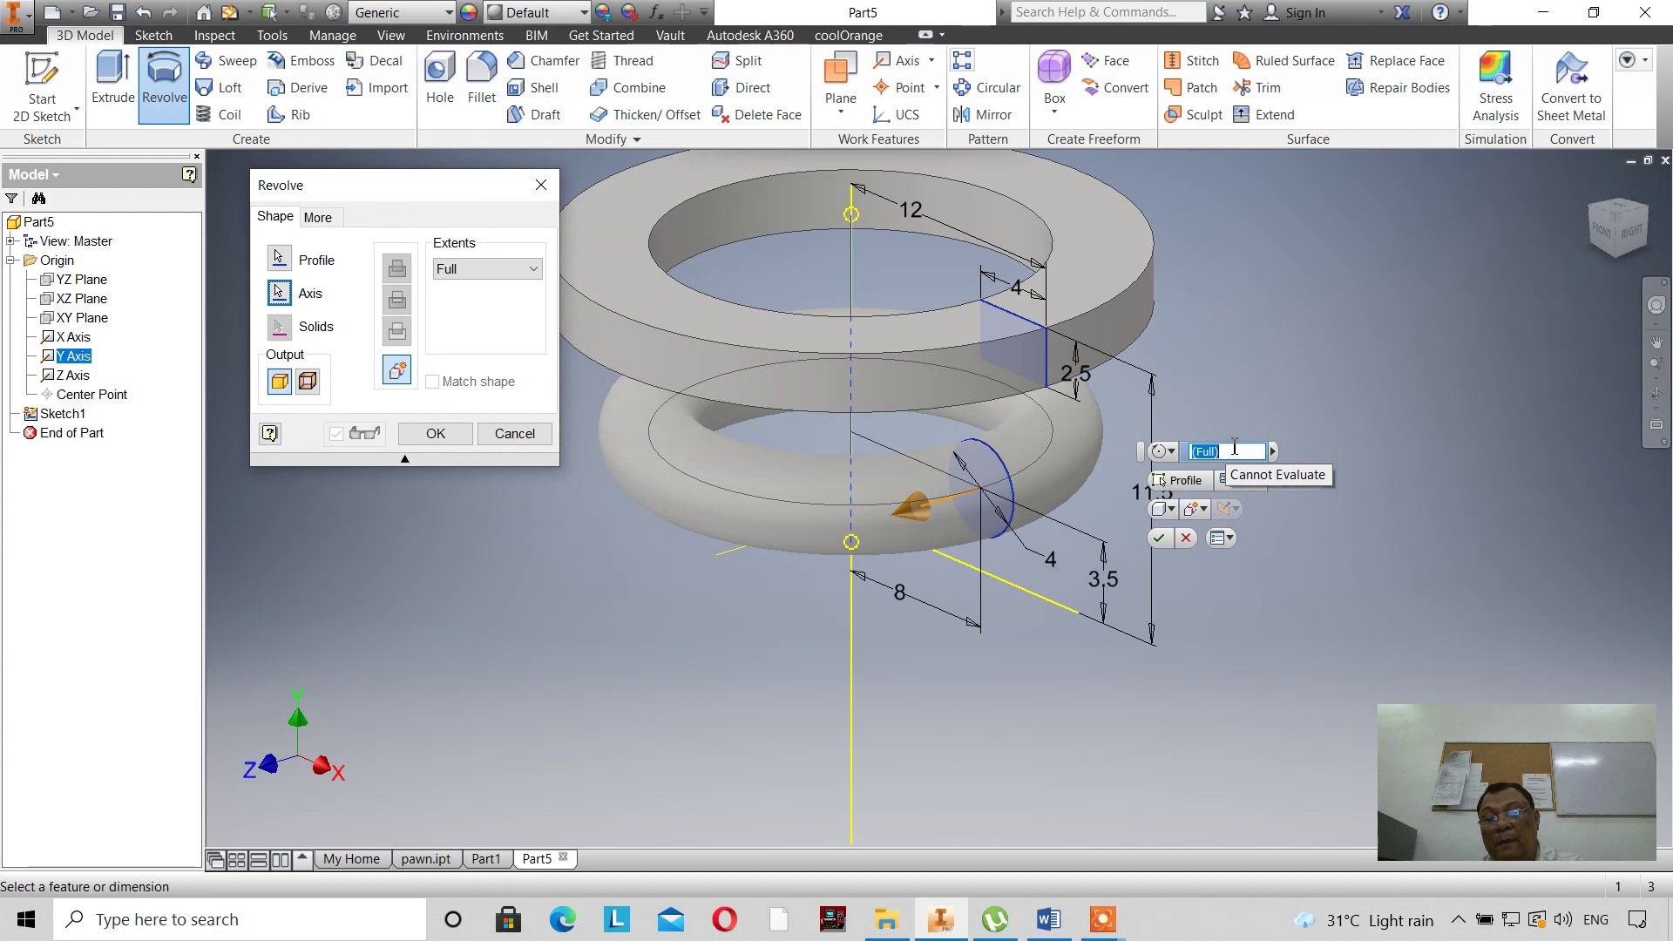
Switch the revolve extents from a full turn to Angle, set the angle to 180 degrees, and create the revolve.
left_click(1170, 452)
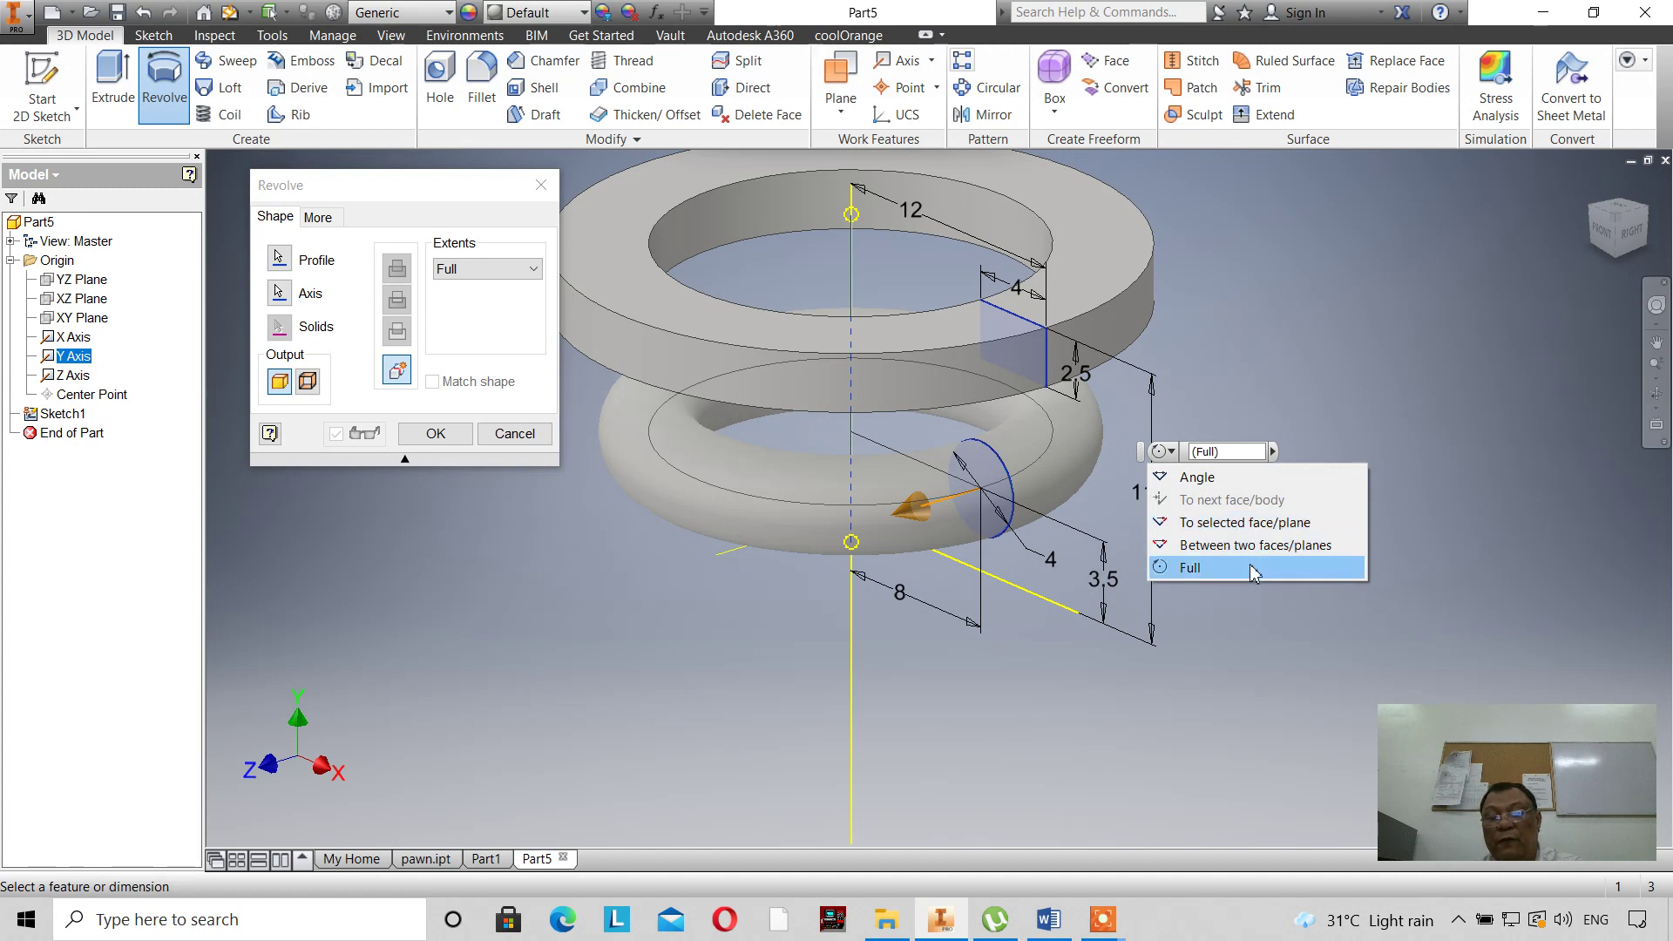
left_click(1232, 478)
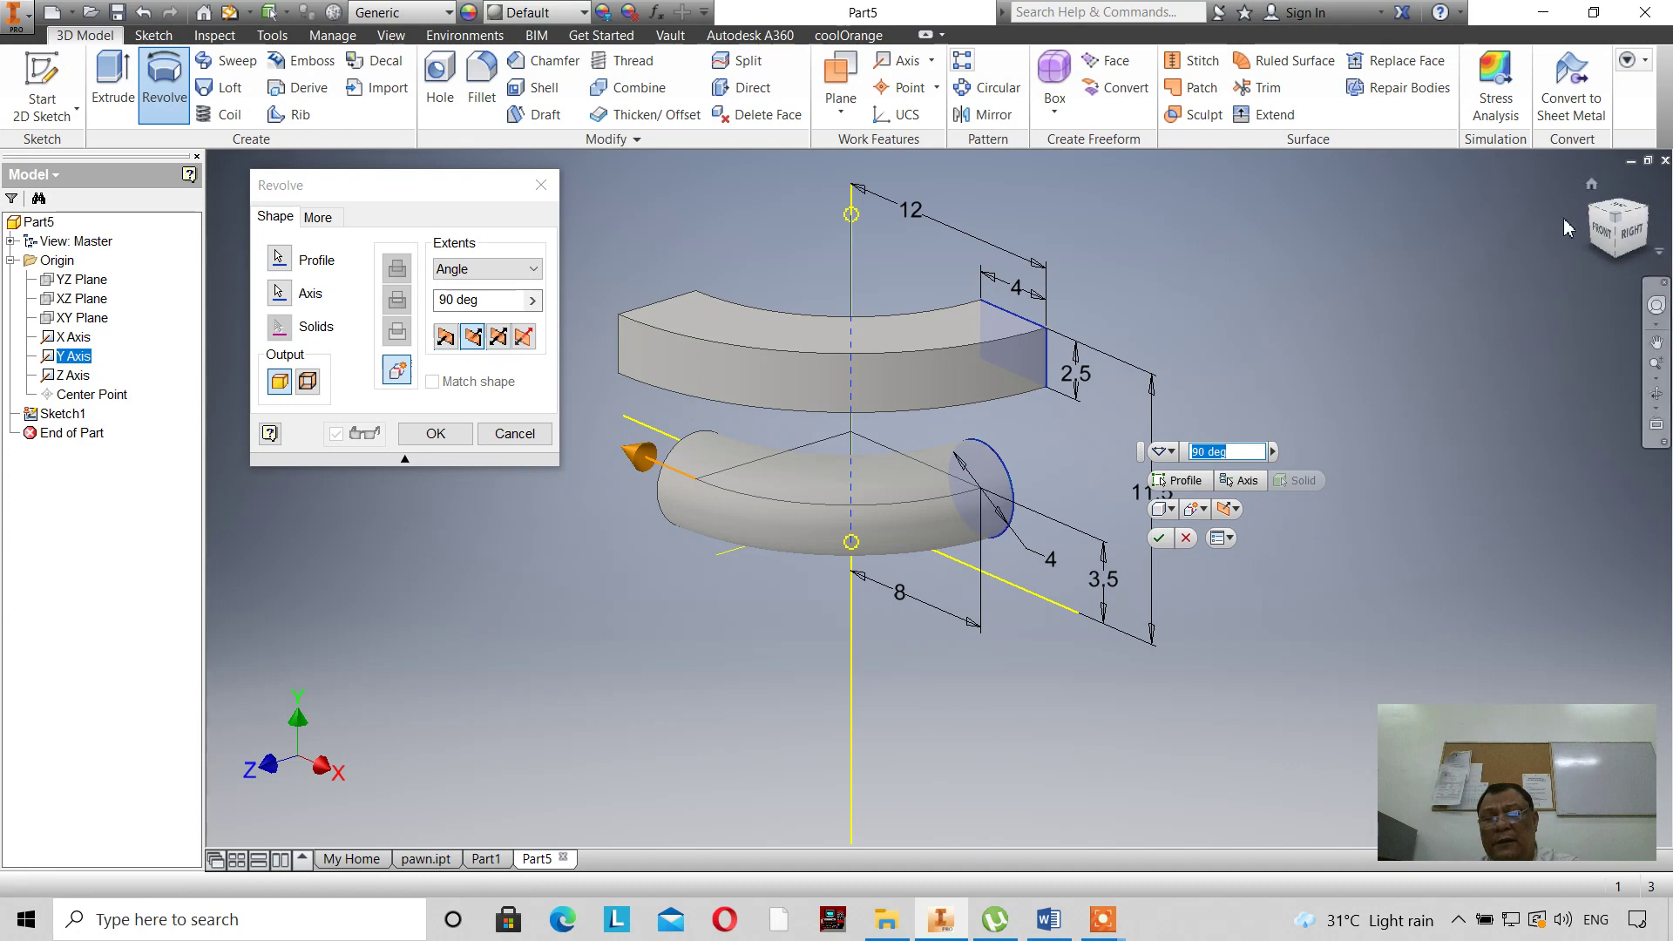
left_click(1593, 216)
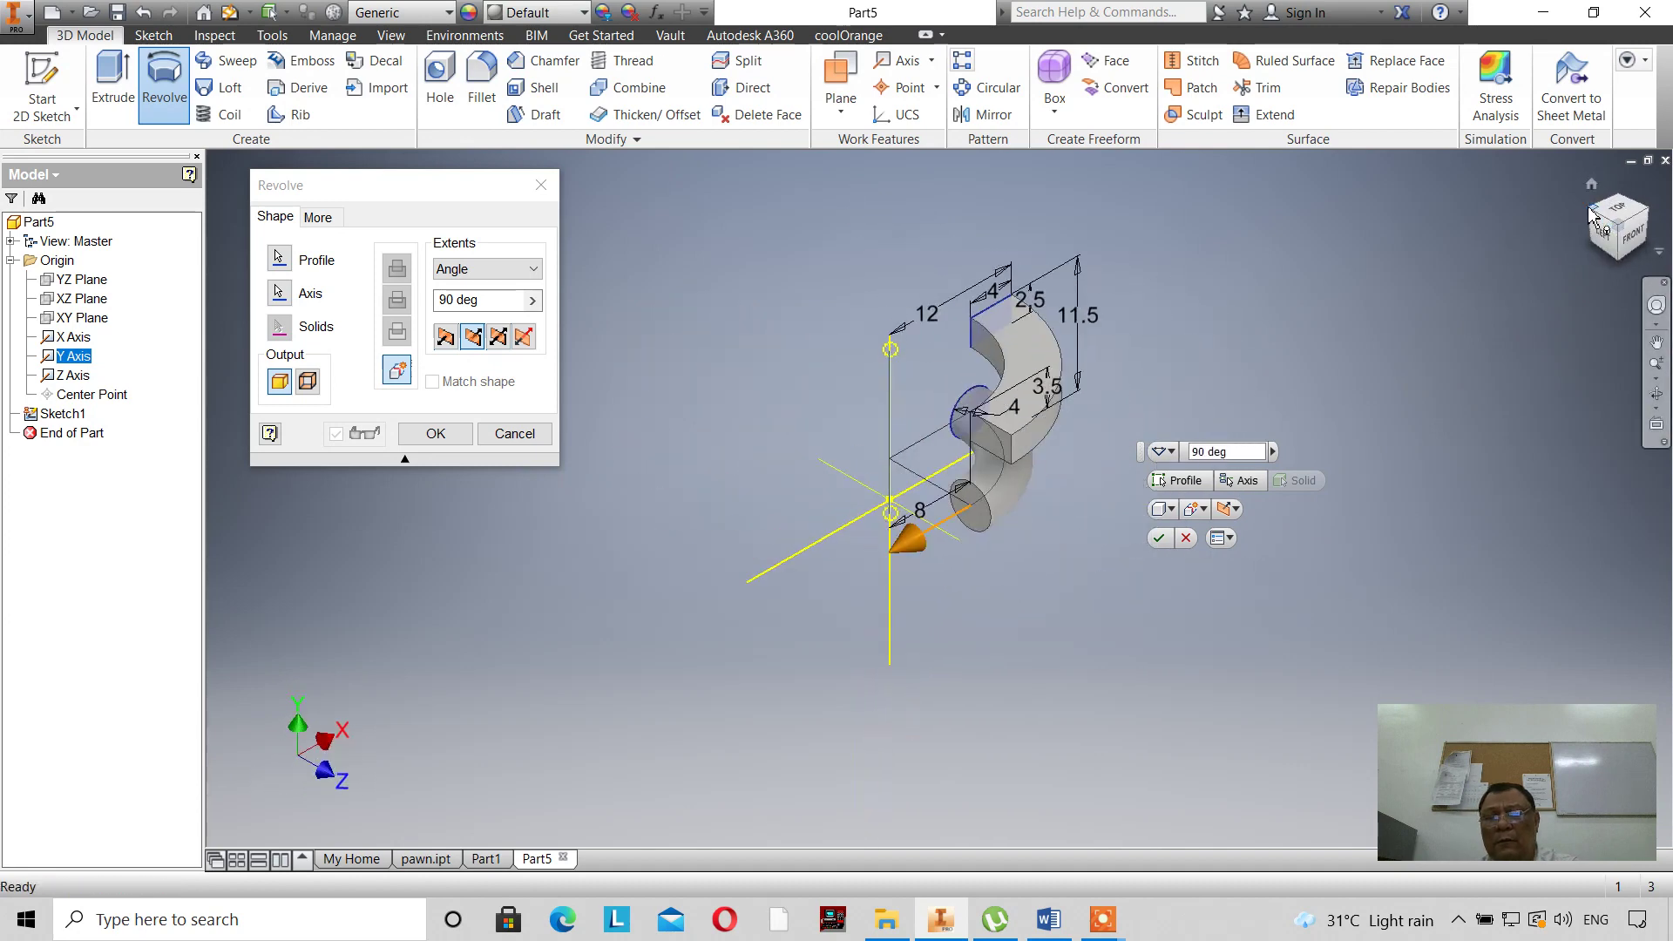
left_click(1586, 220)
left_click(1582, 221)
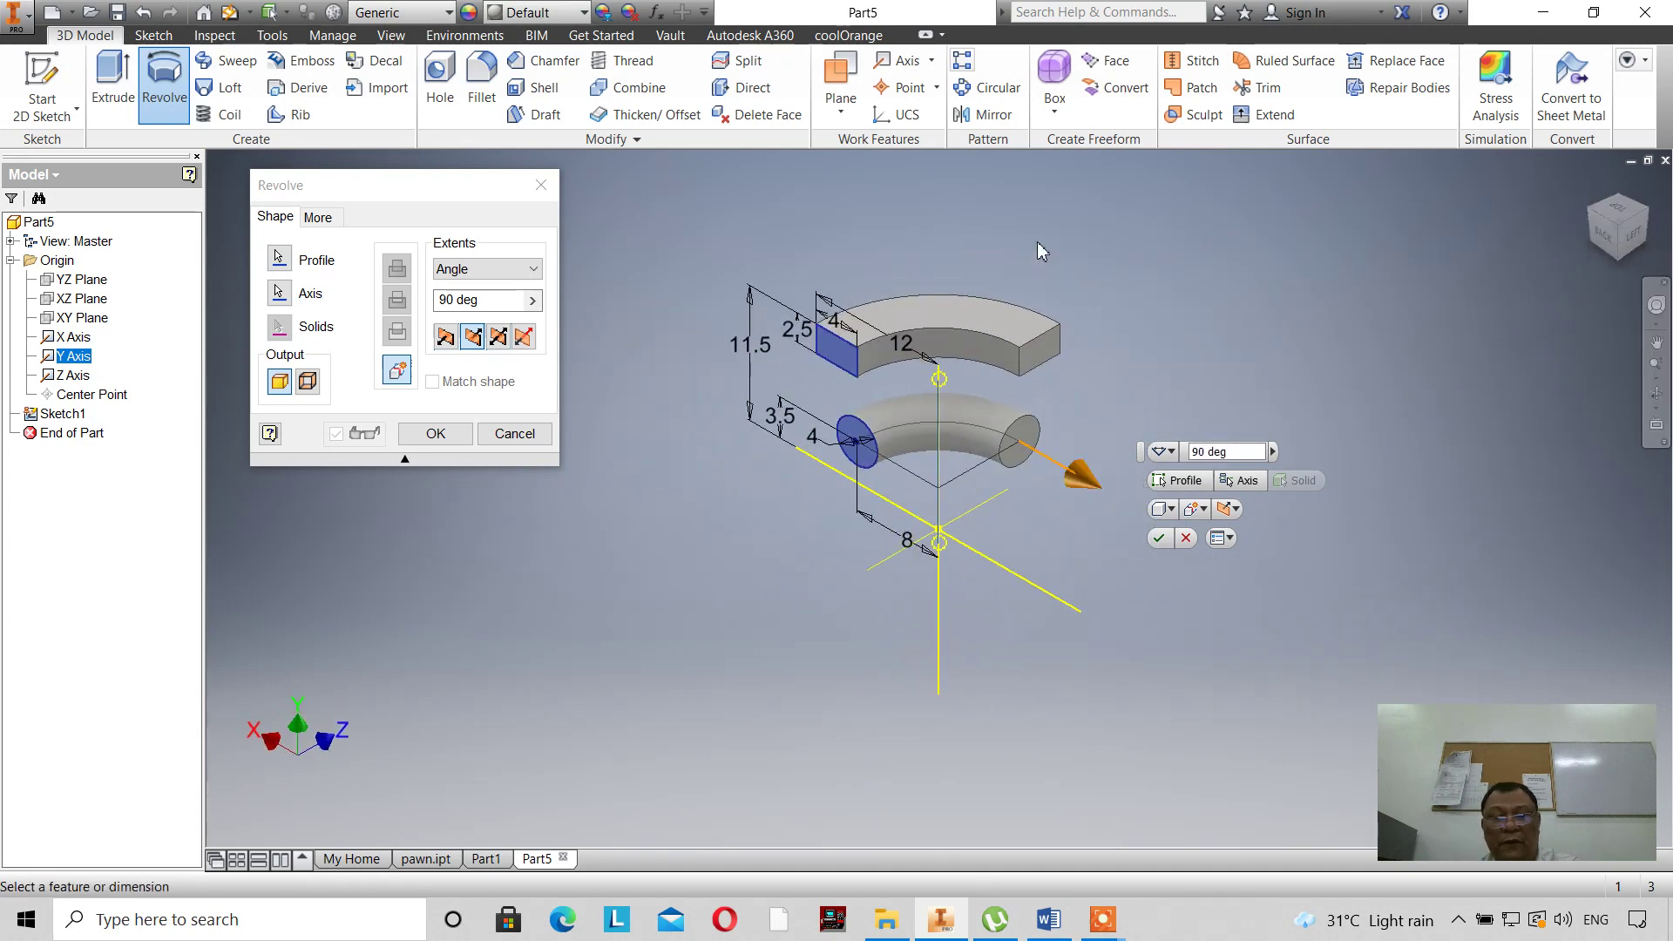
scroll(1037, 248, "up", 3)
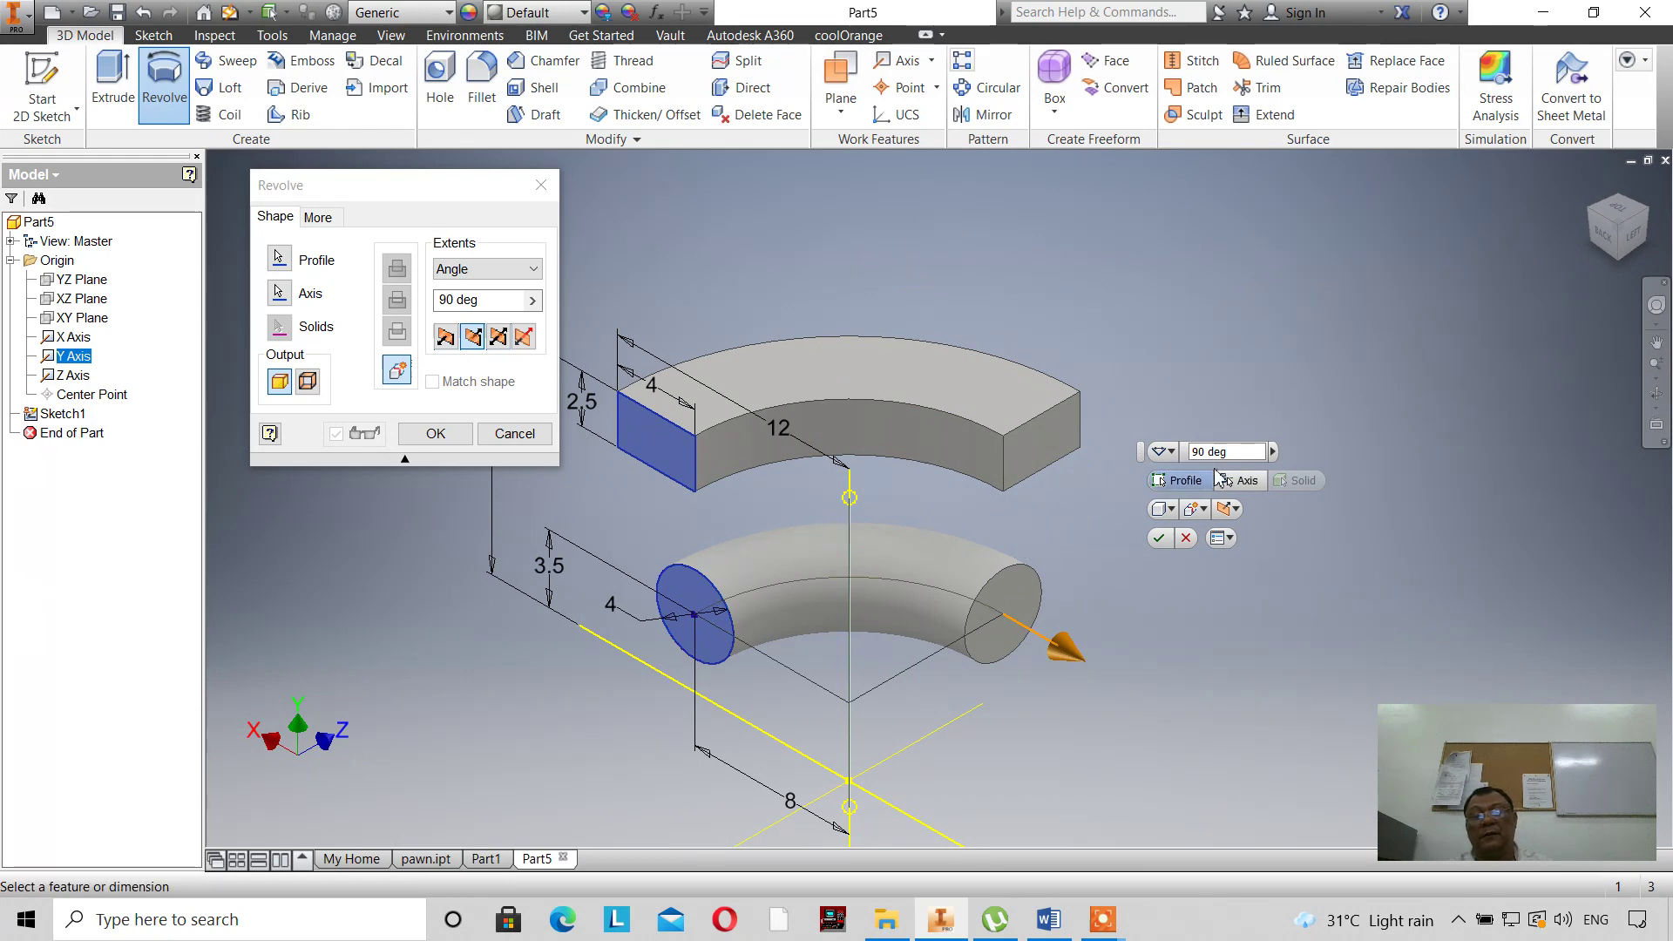
left_click_drag(1244, 452, 1153, 453)
type("180")
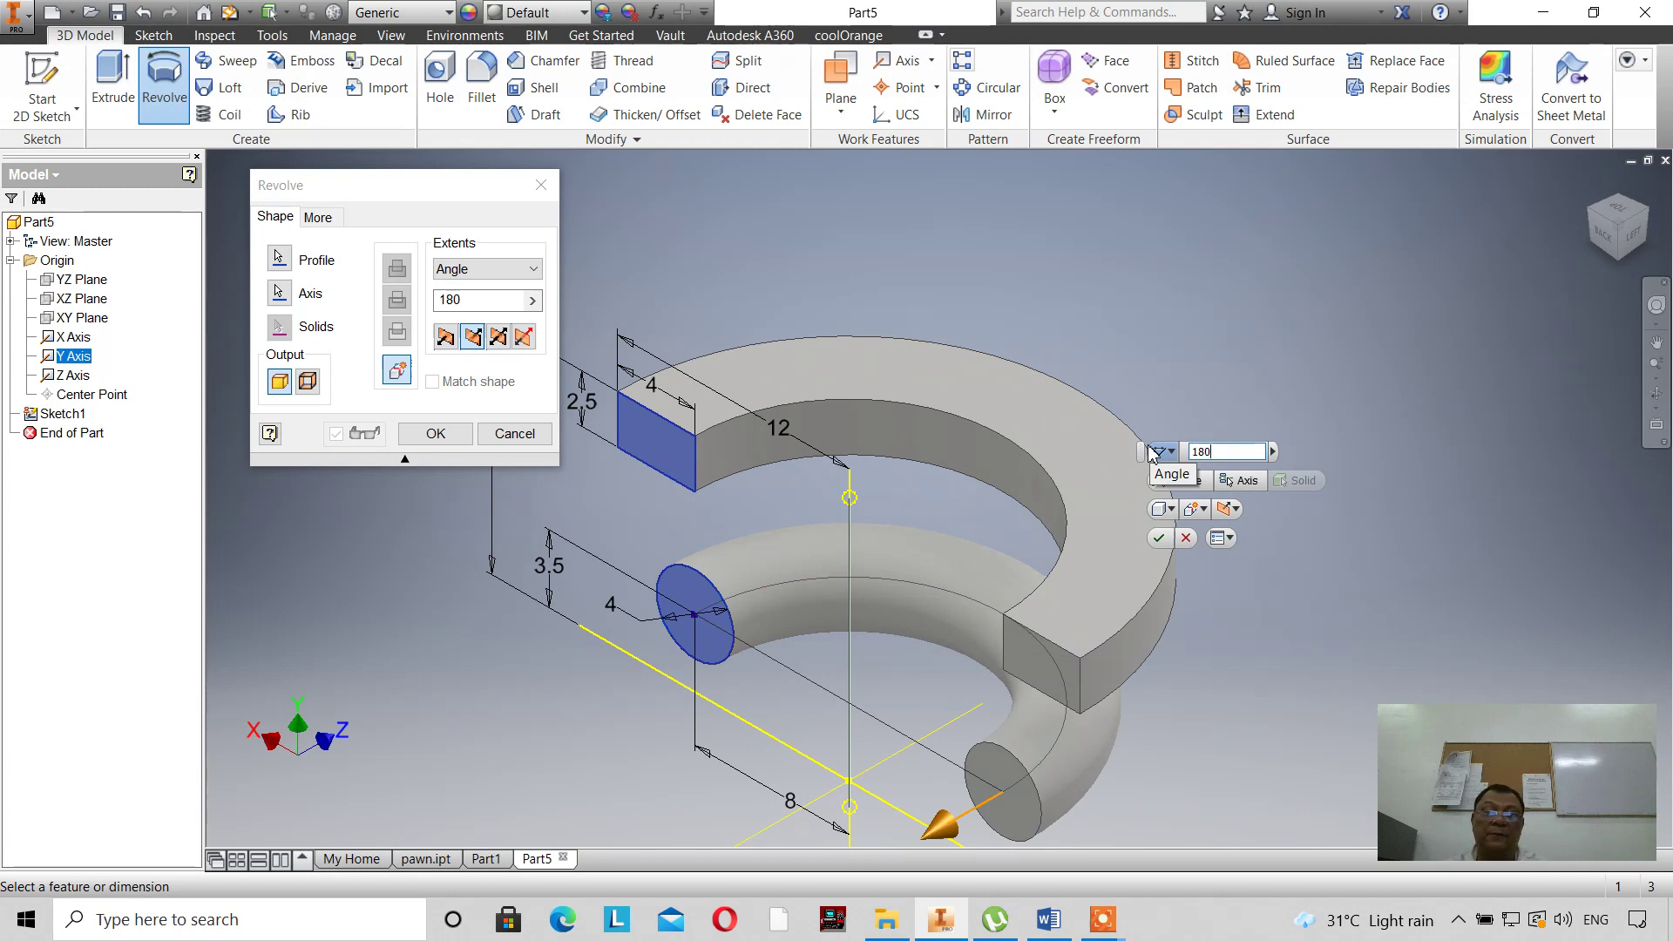
scroll(1007, 314, "up", 5)
scroll(979, 358, "down", 7)
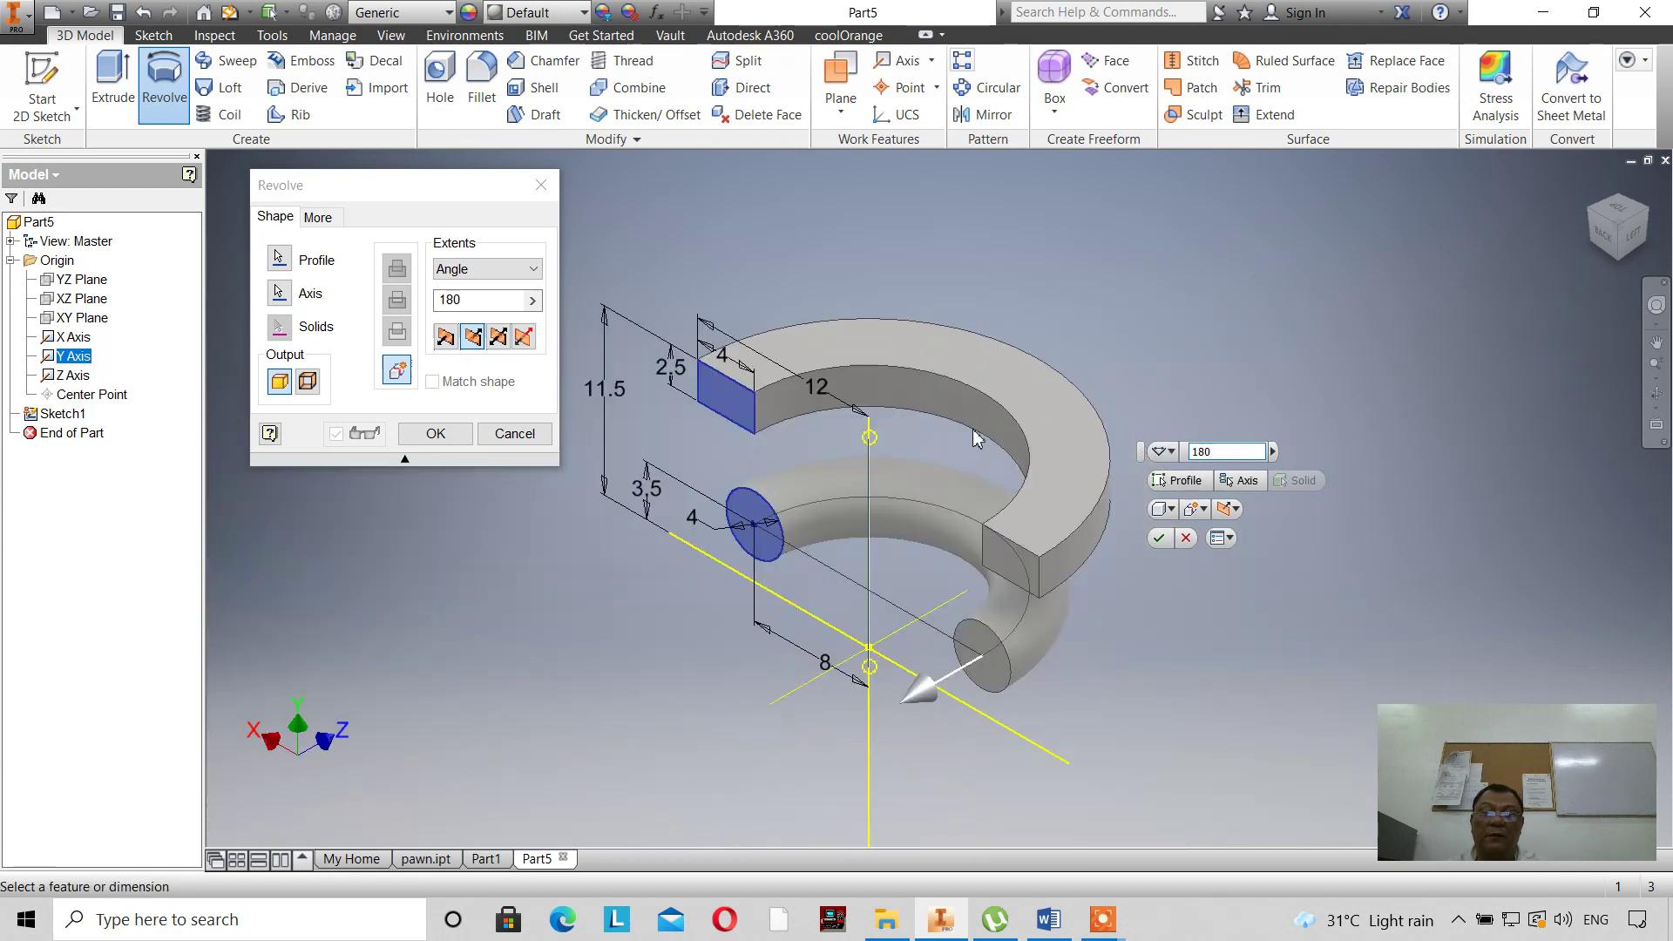
scroll(980, 427, "up", 3)
scroll(985, 409, "down", 2)
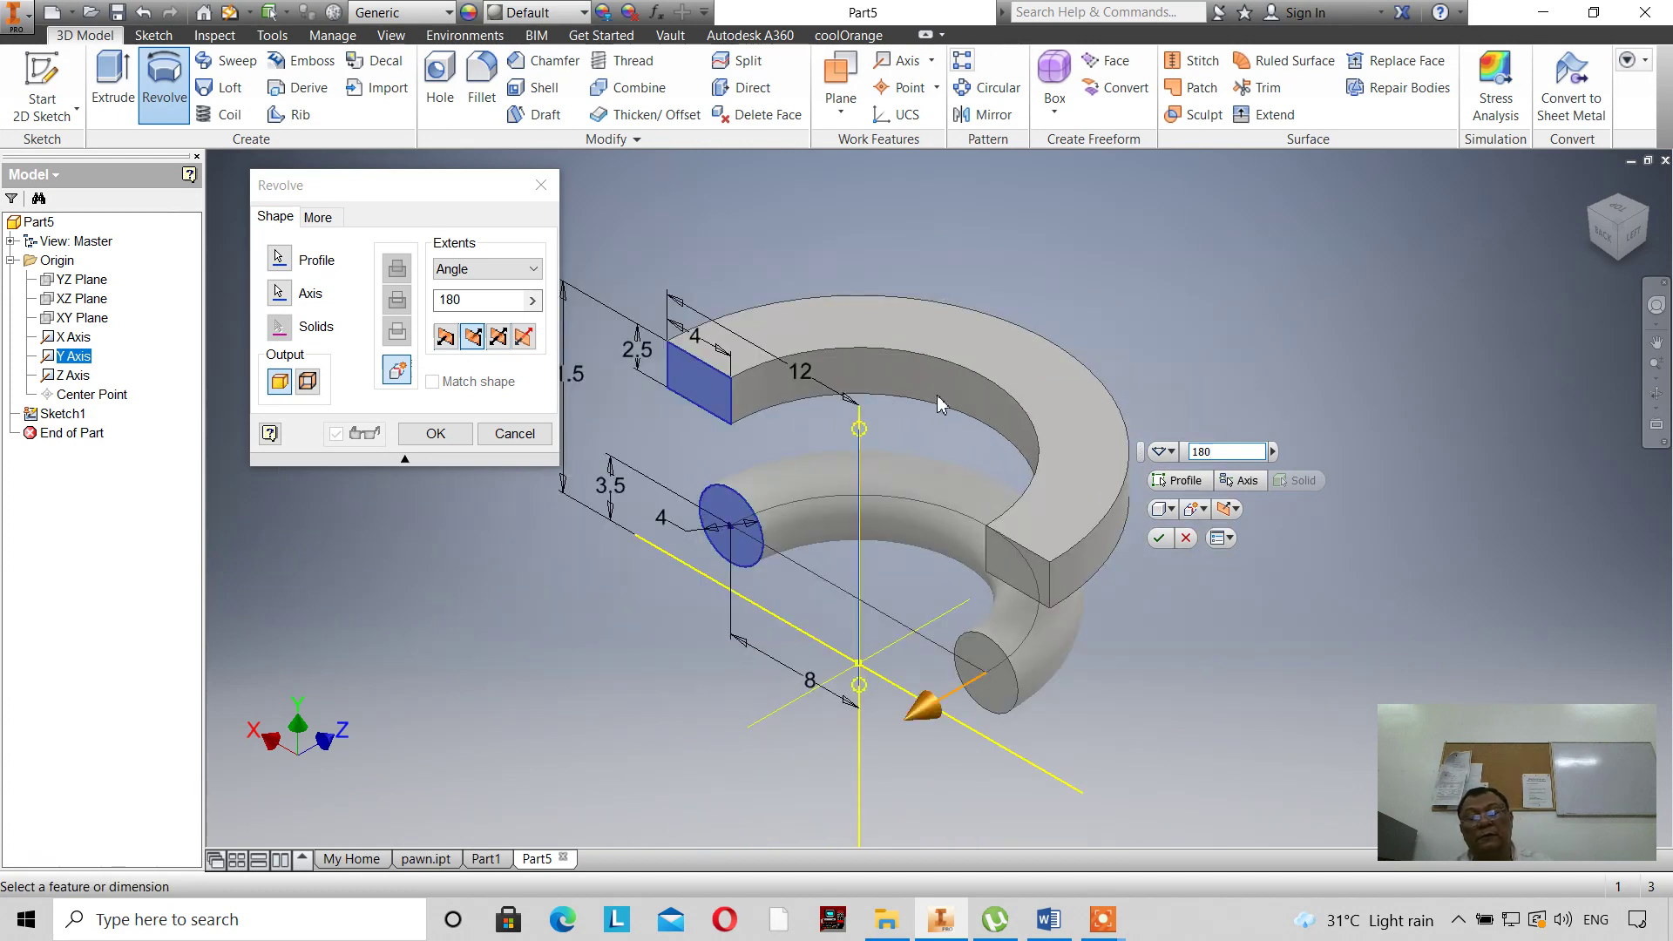
left_click(1159, 538)
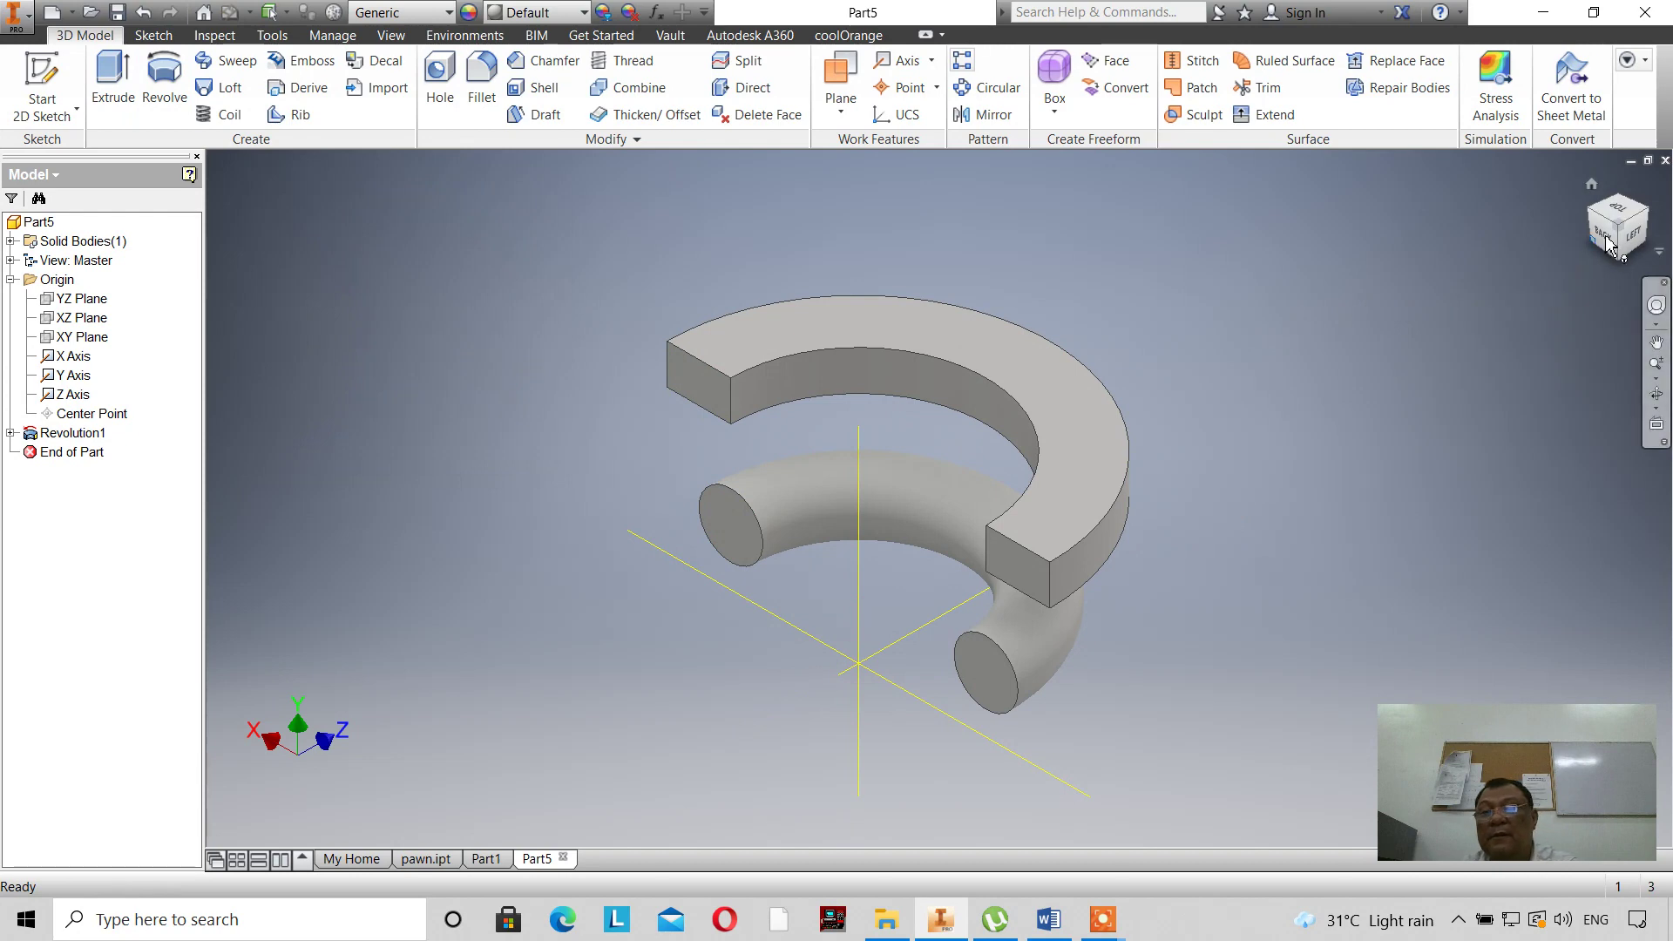
Turn the model to the isometric view between the top, front and right faces and set it as home view with Fixed Distance.
left_click(1646, 225)
left_click(1639, 221)
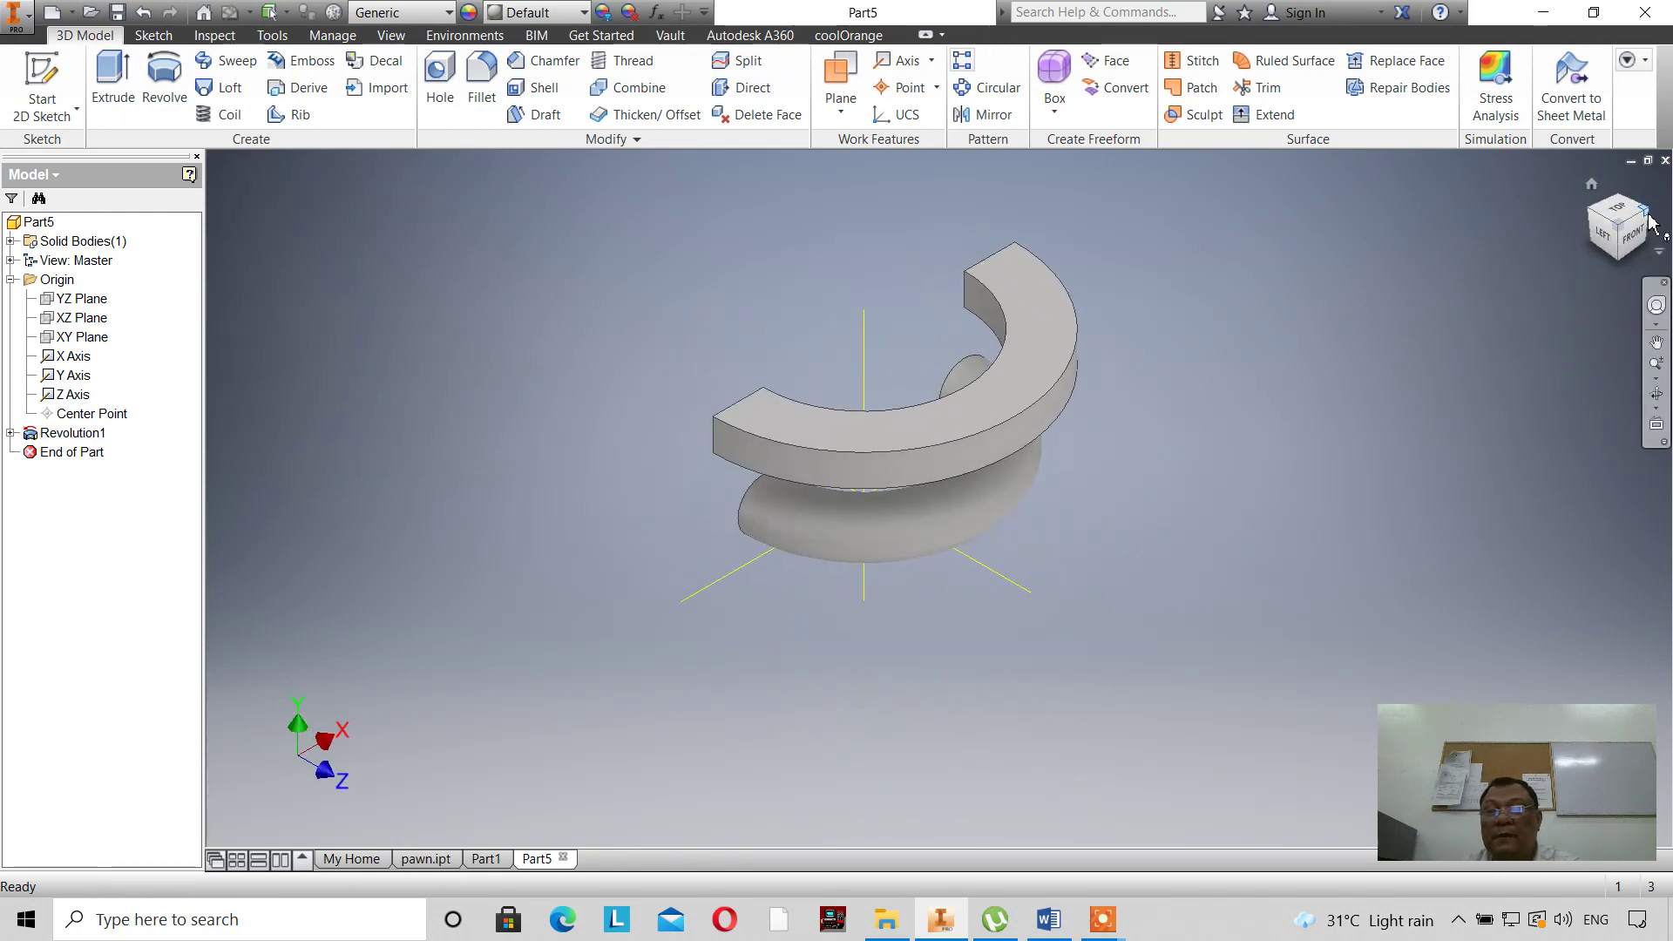
left_click(1650, 225)
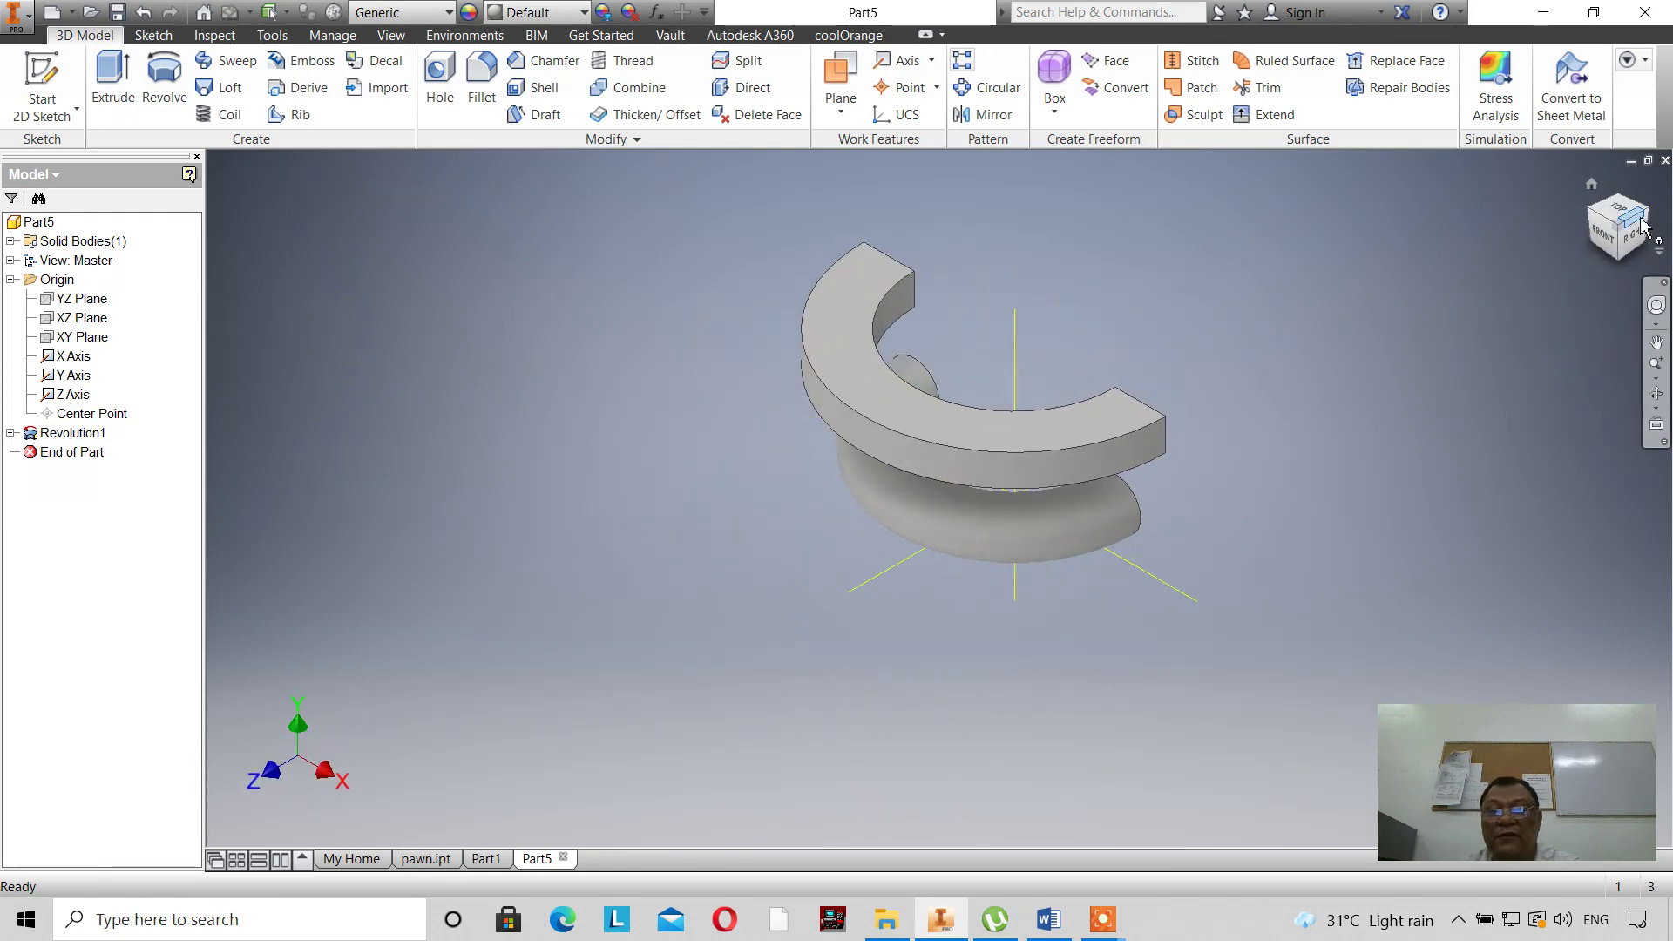
right_click(1598, 199)
mouse_move(1556, 345)
left_click(1409, 342)
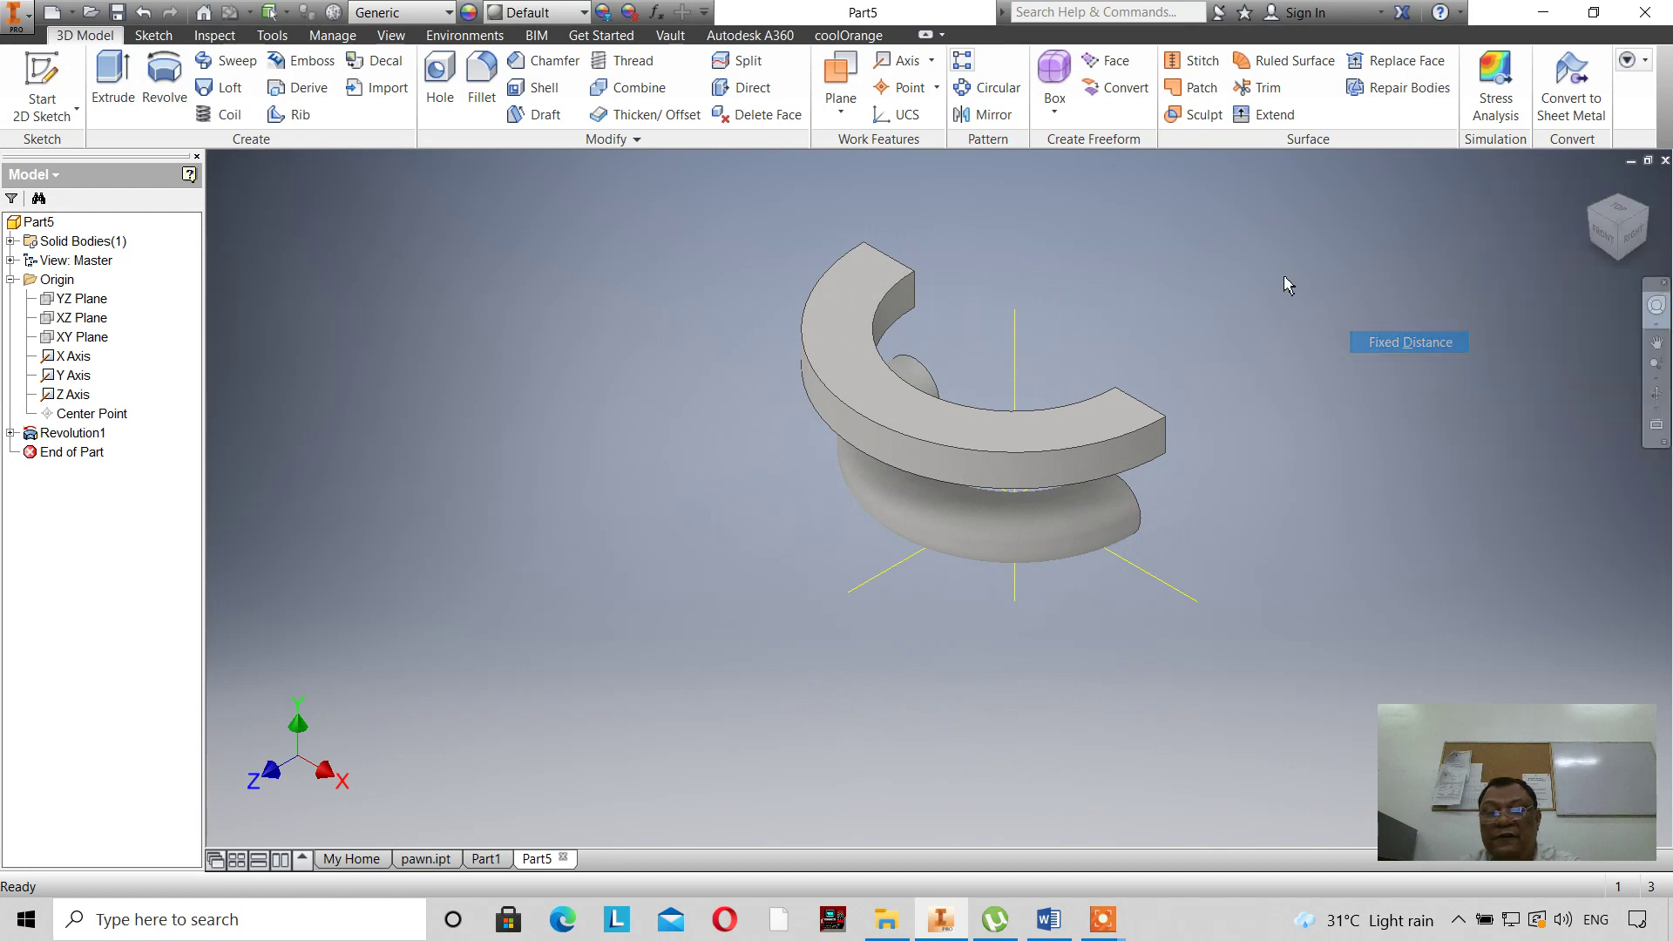
Edit the revolve feature, change its extents to Full, and confirm the change.
scroll(1250, 279, "down", 6)
scroll(1259, 257, "up", 5)
scroll(1260, 252, "down", 3)
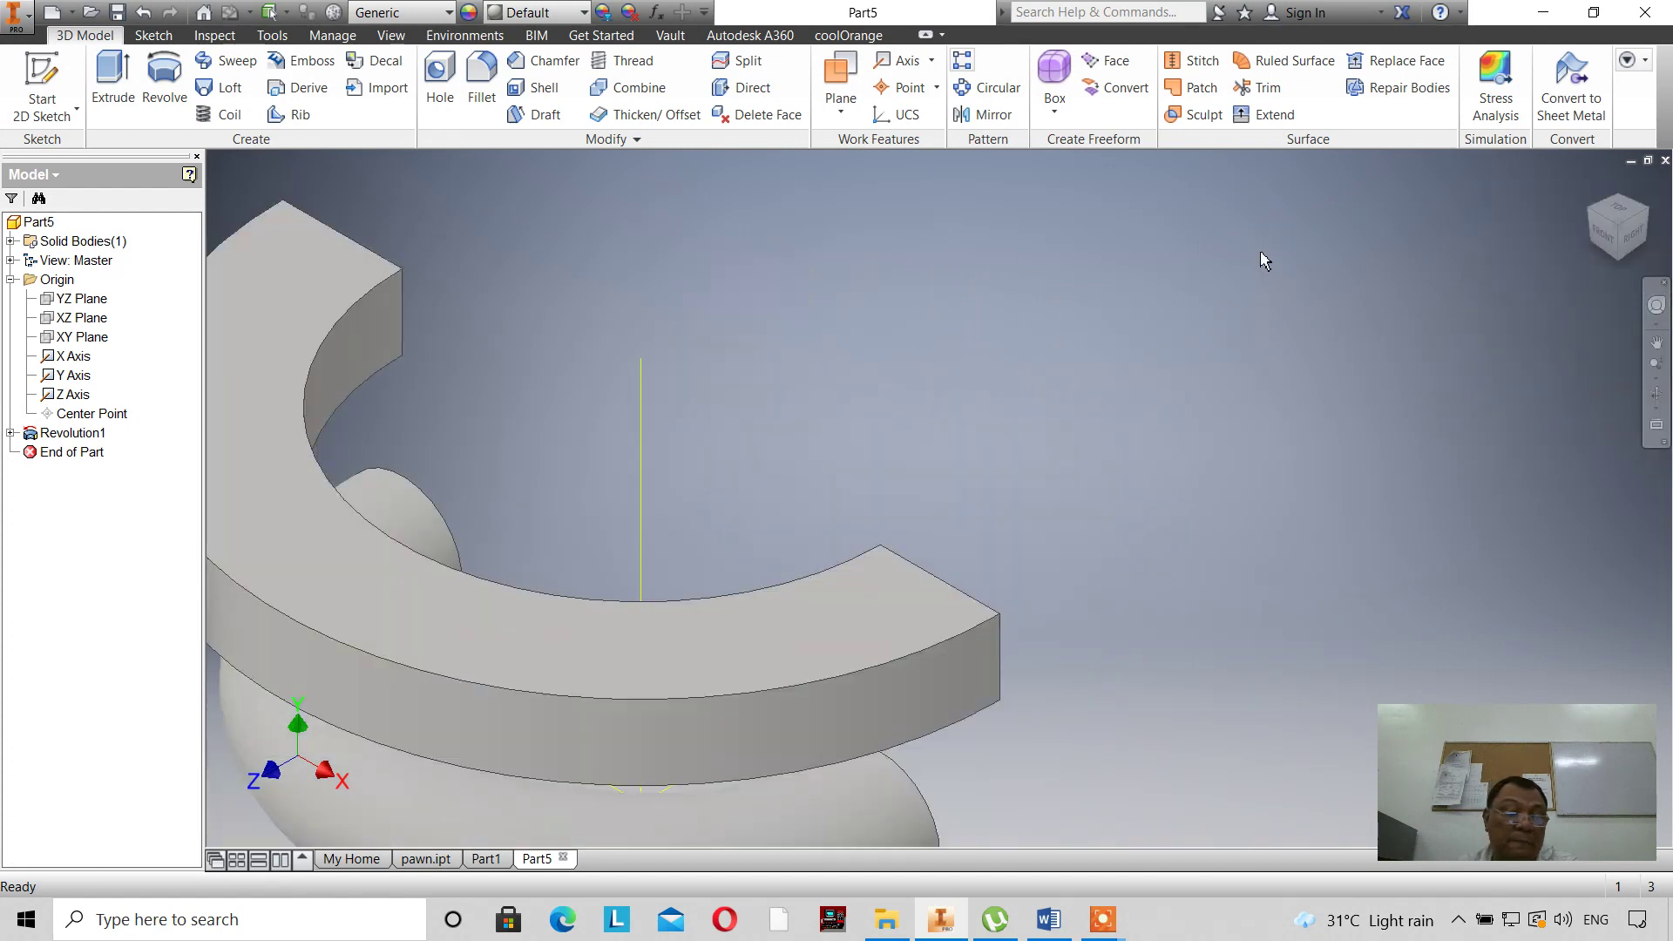
scroll(1265, 260, "up", 2)
scroll(1266, 260, "down", 4)
scroll(1266, 259, "up", 3)
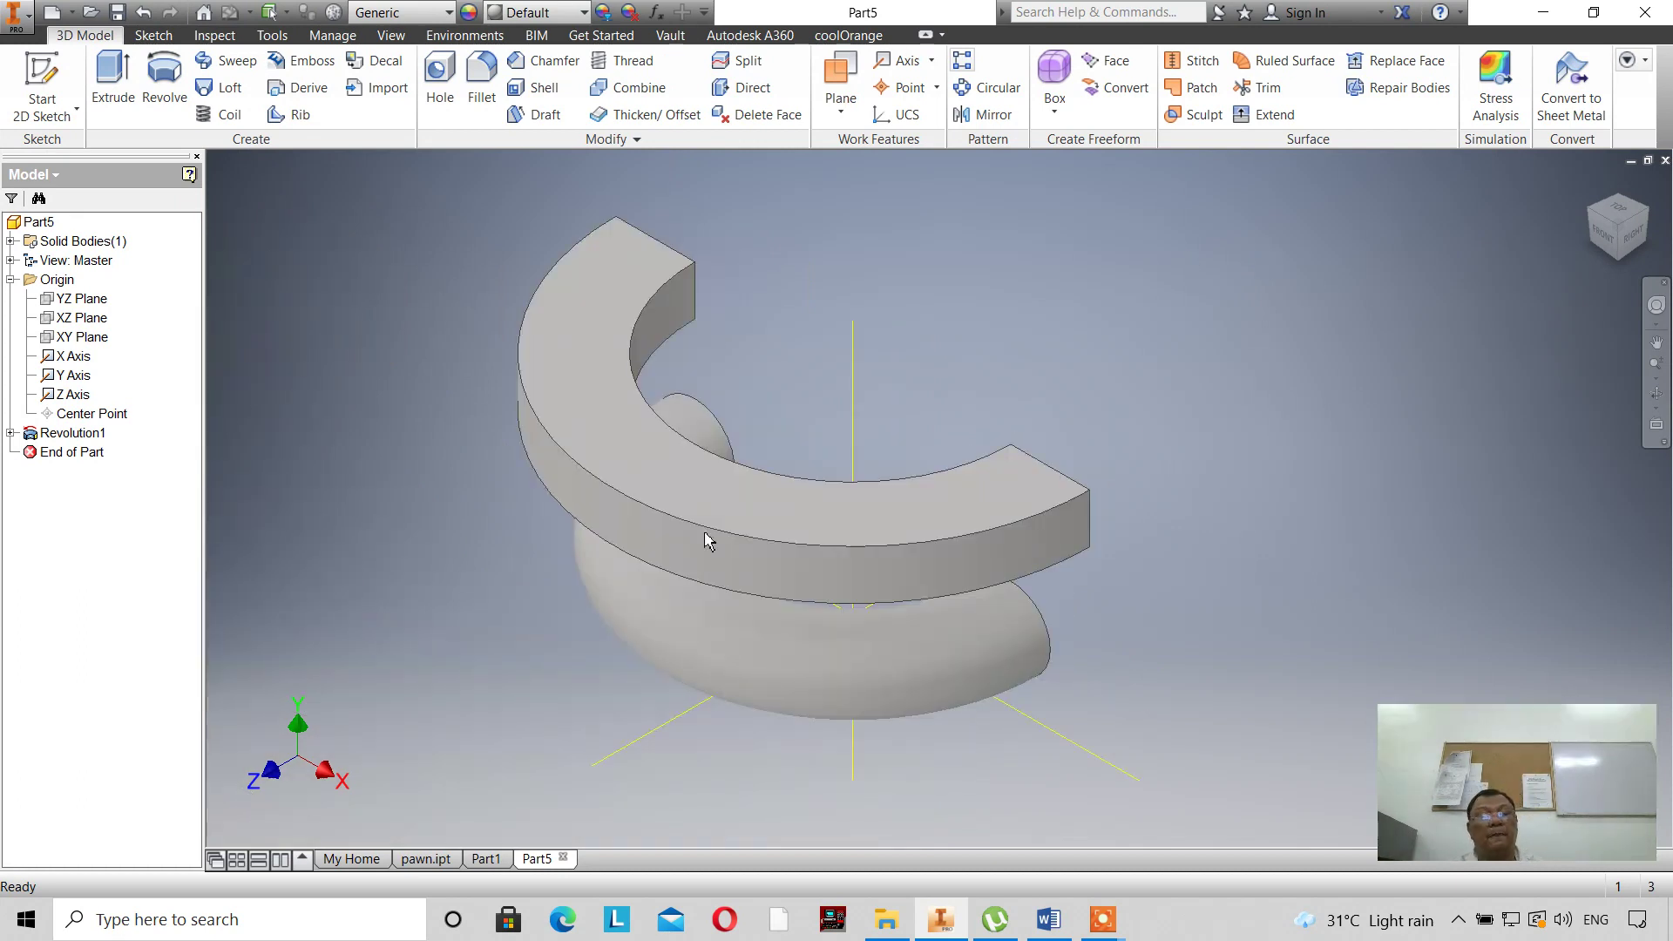
double_click(71, 434)
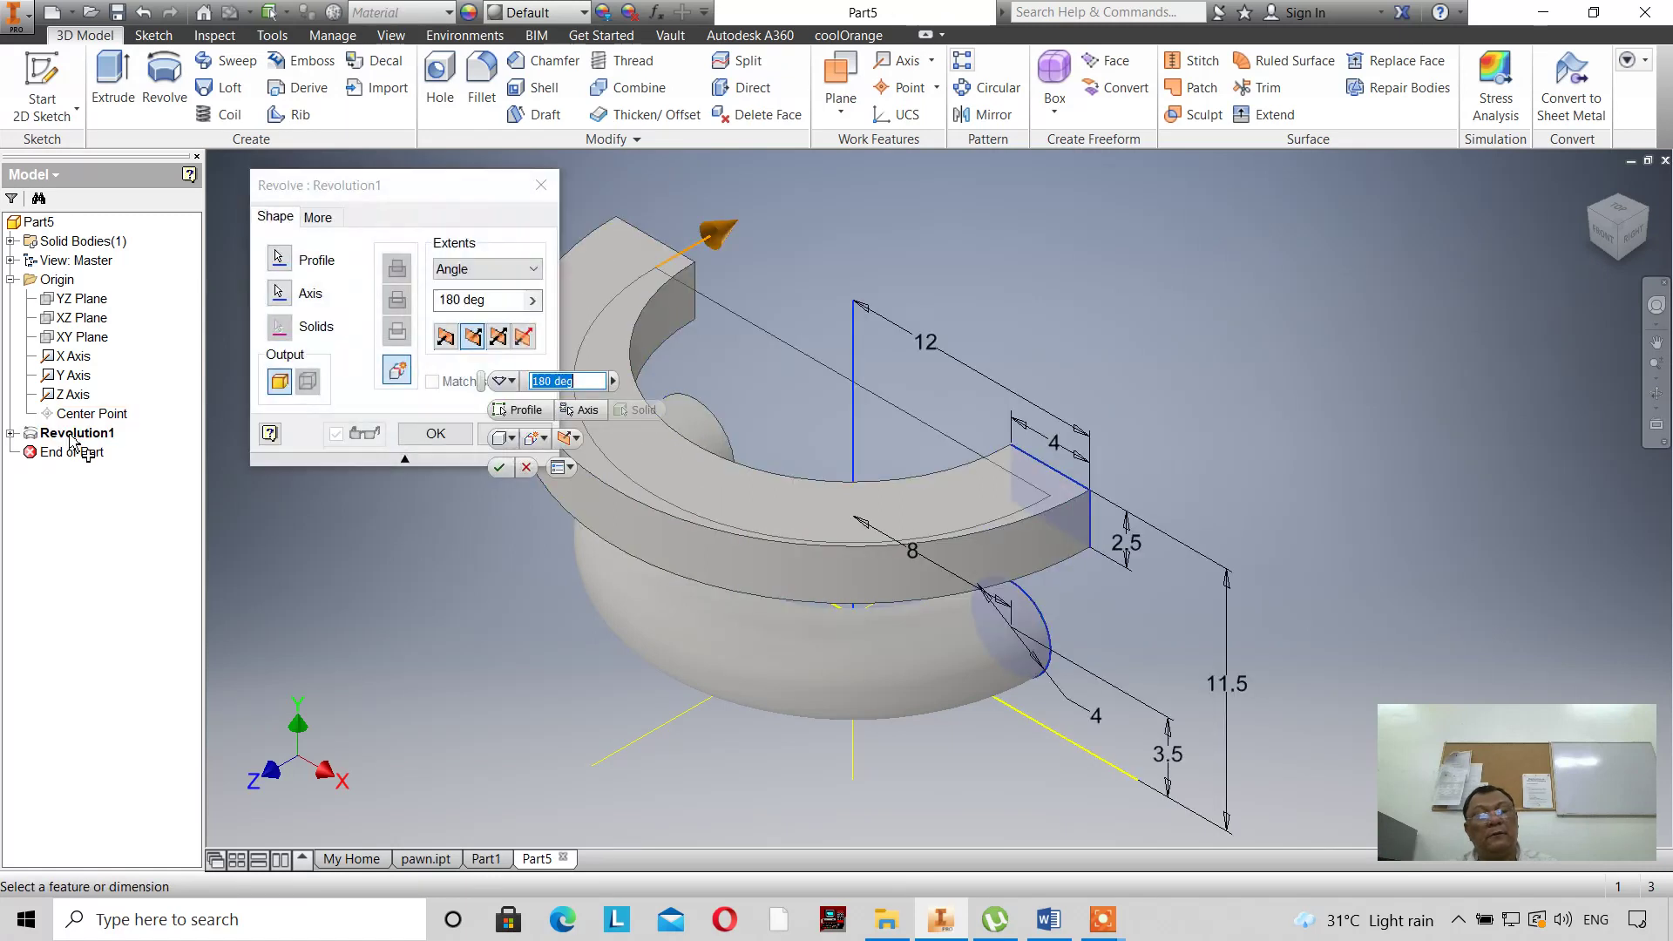
left_click_drag(335, 186, 206, 157)
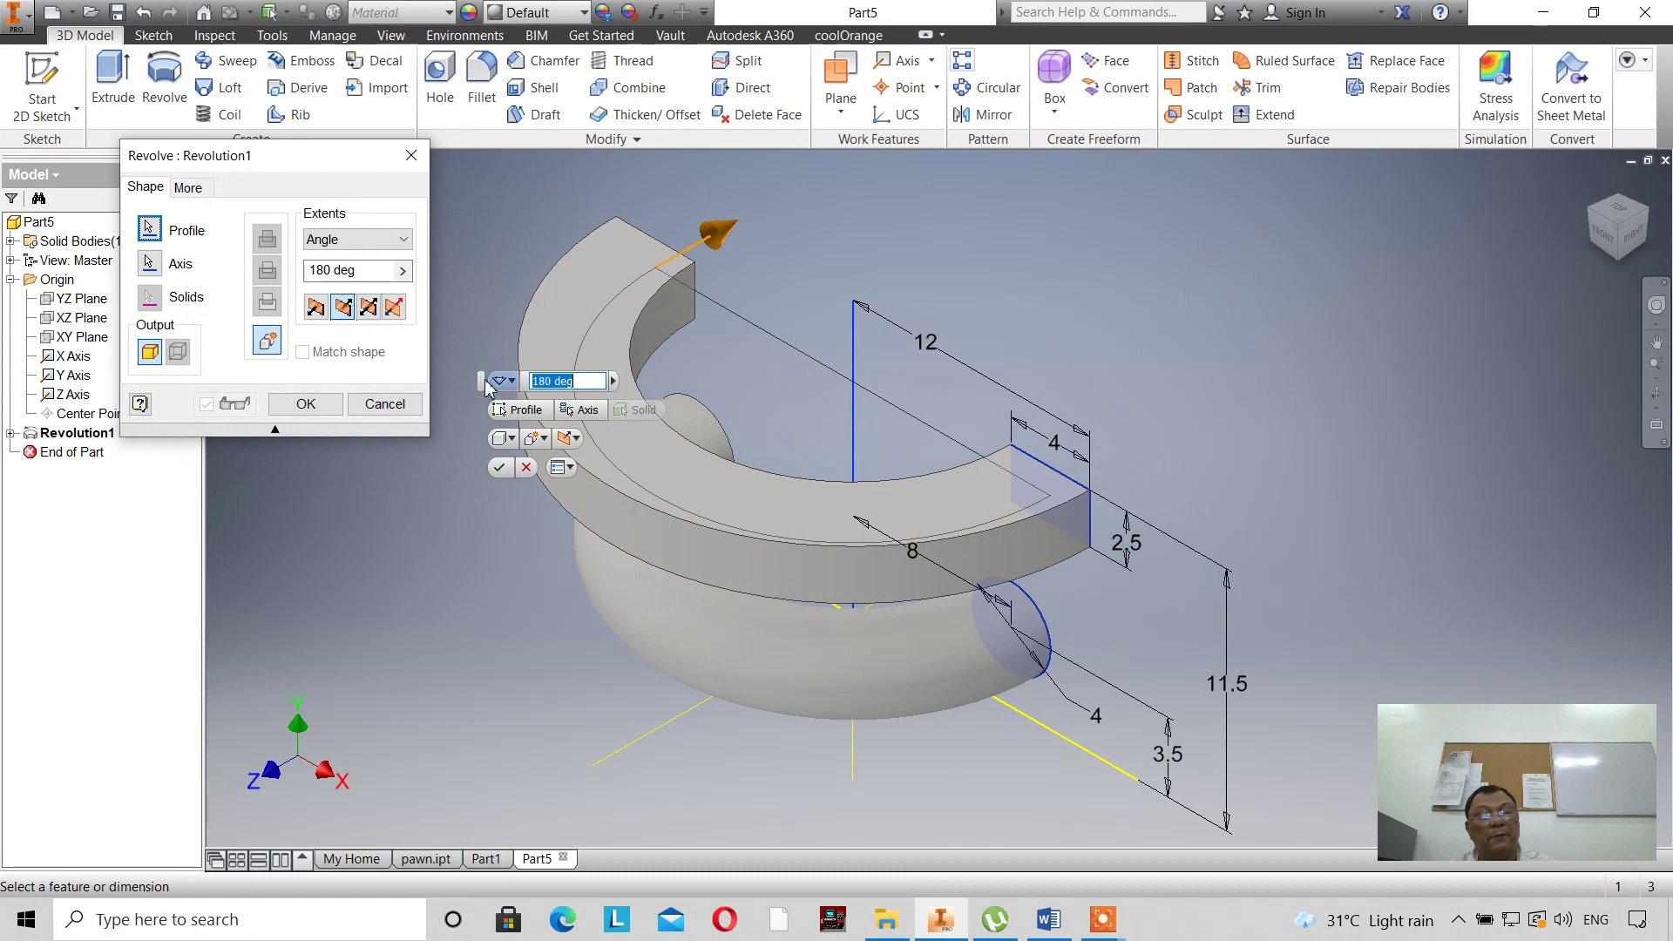
left_click_drag(485, 388, 299, 481)
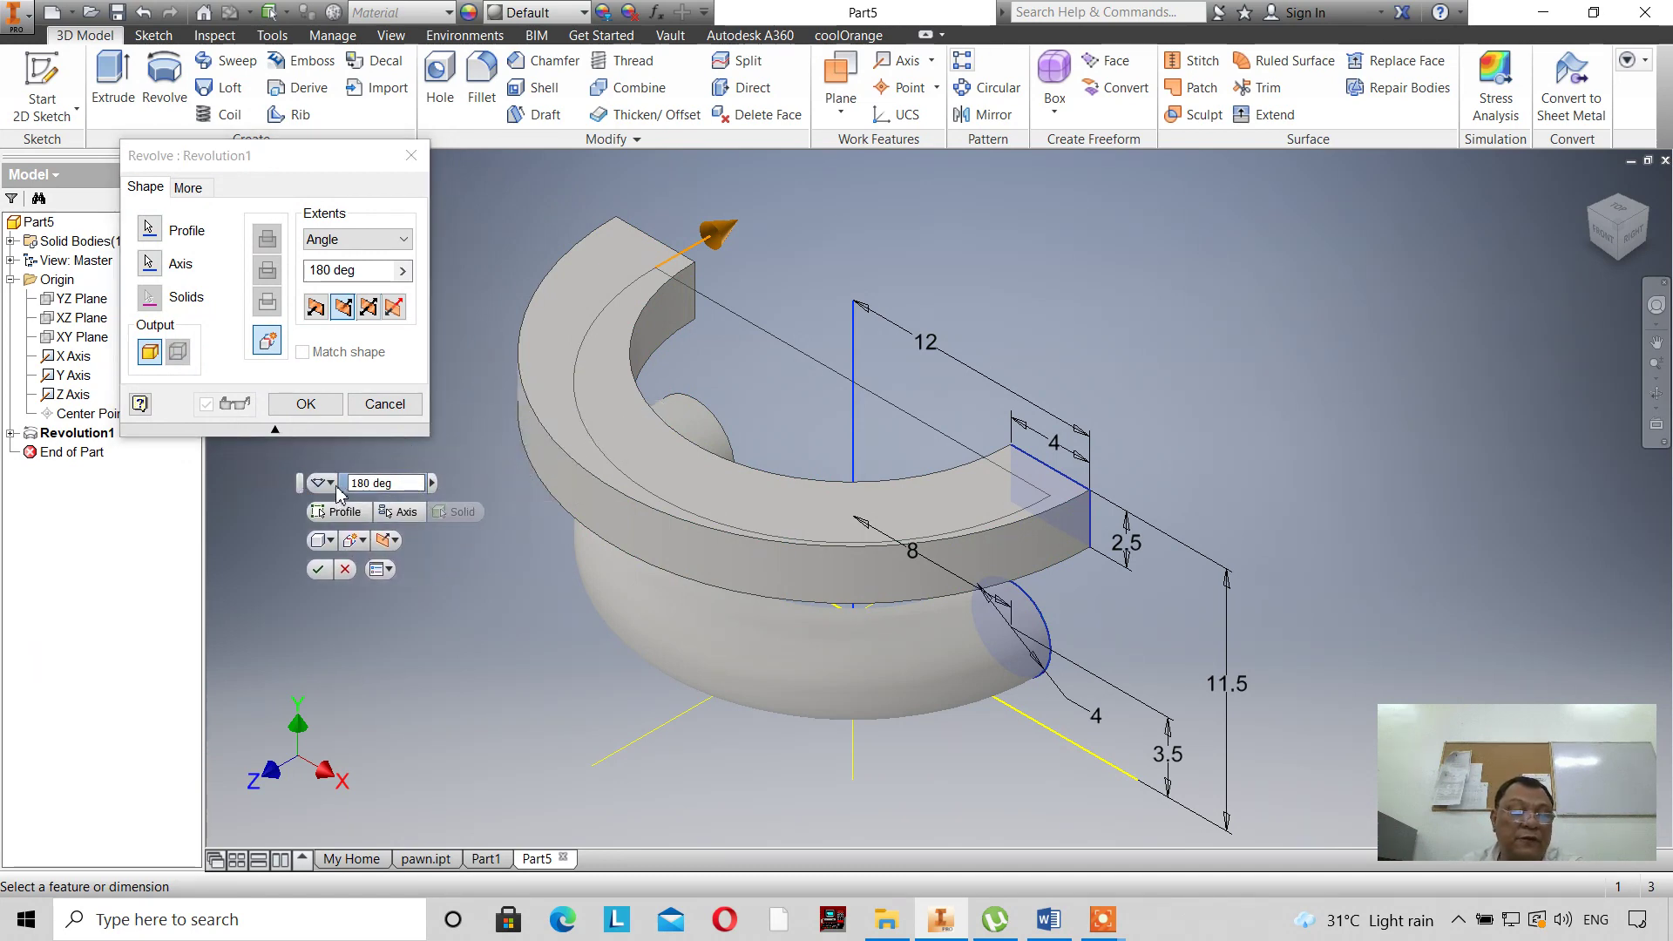
left_click(324, 484)
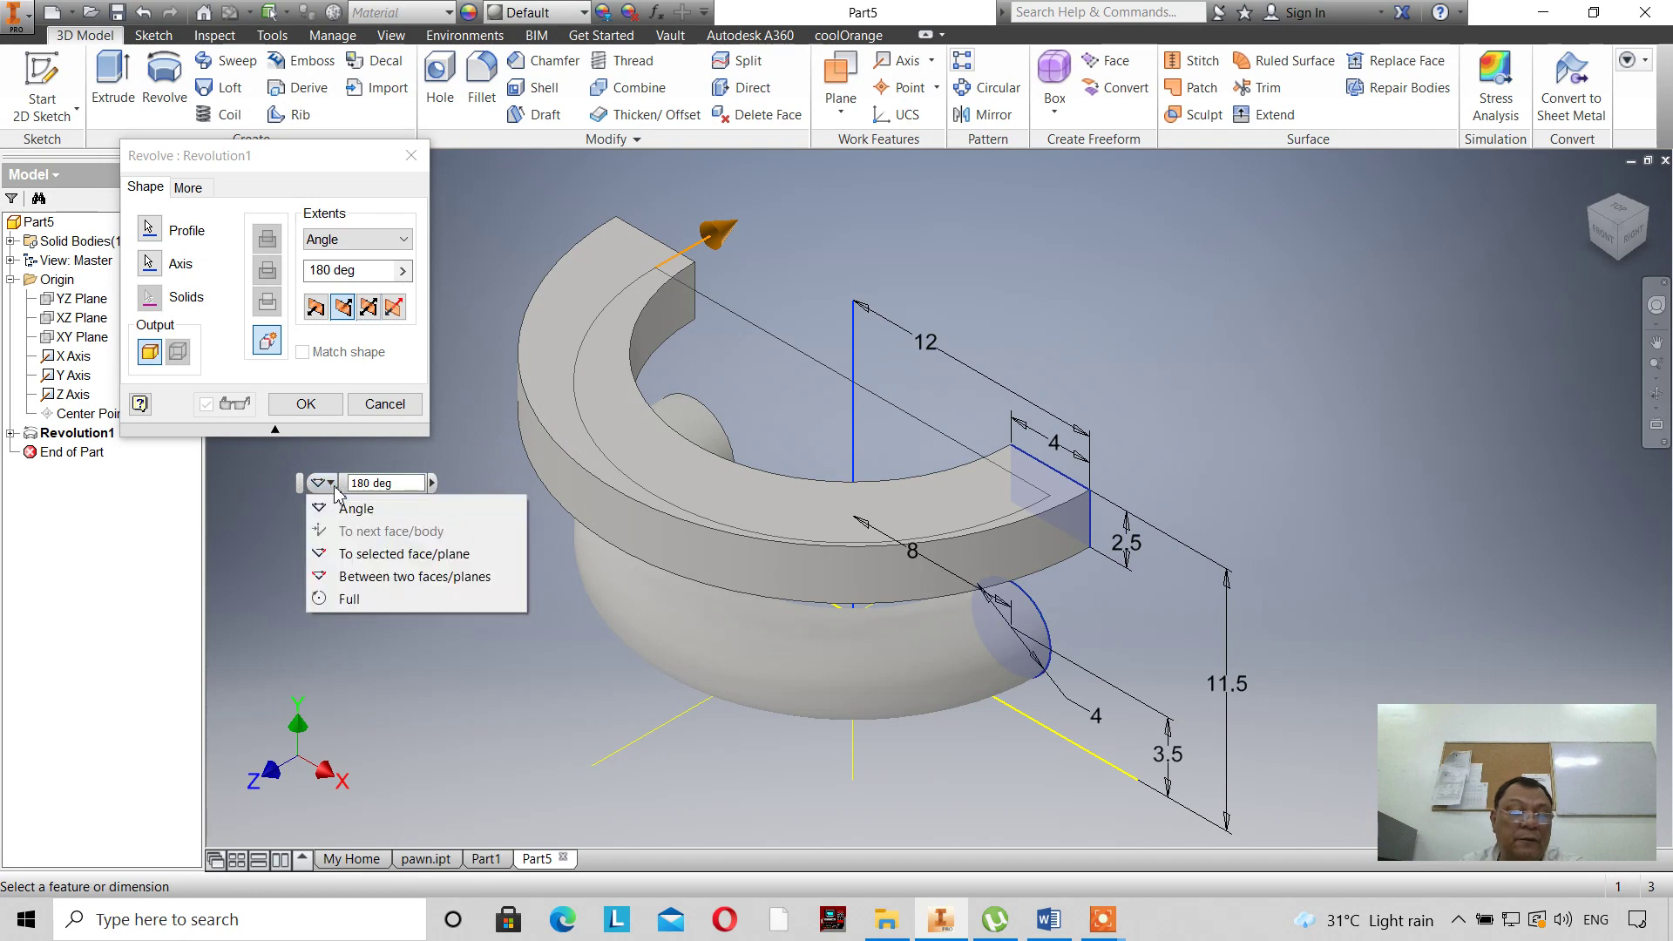
left_click(353, 598)
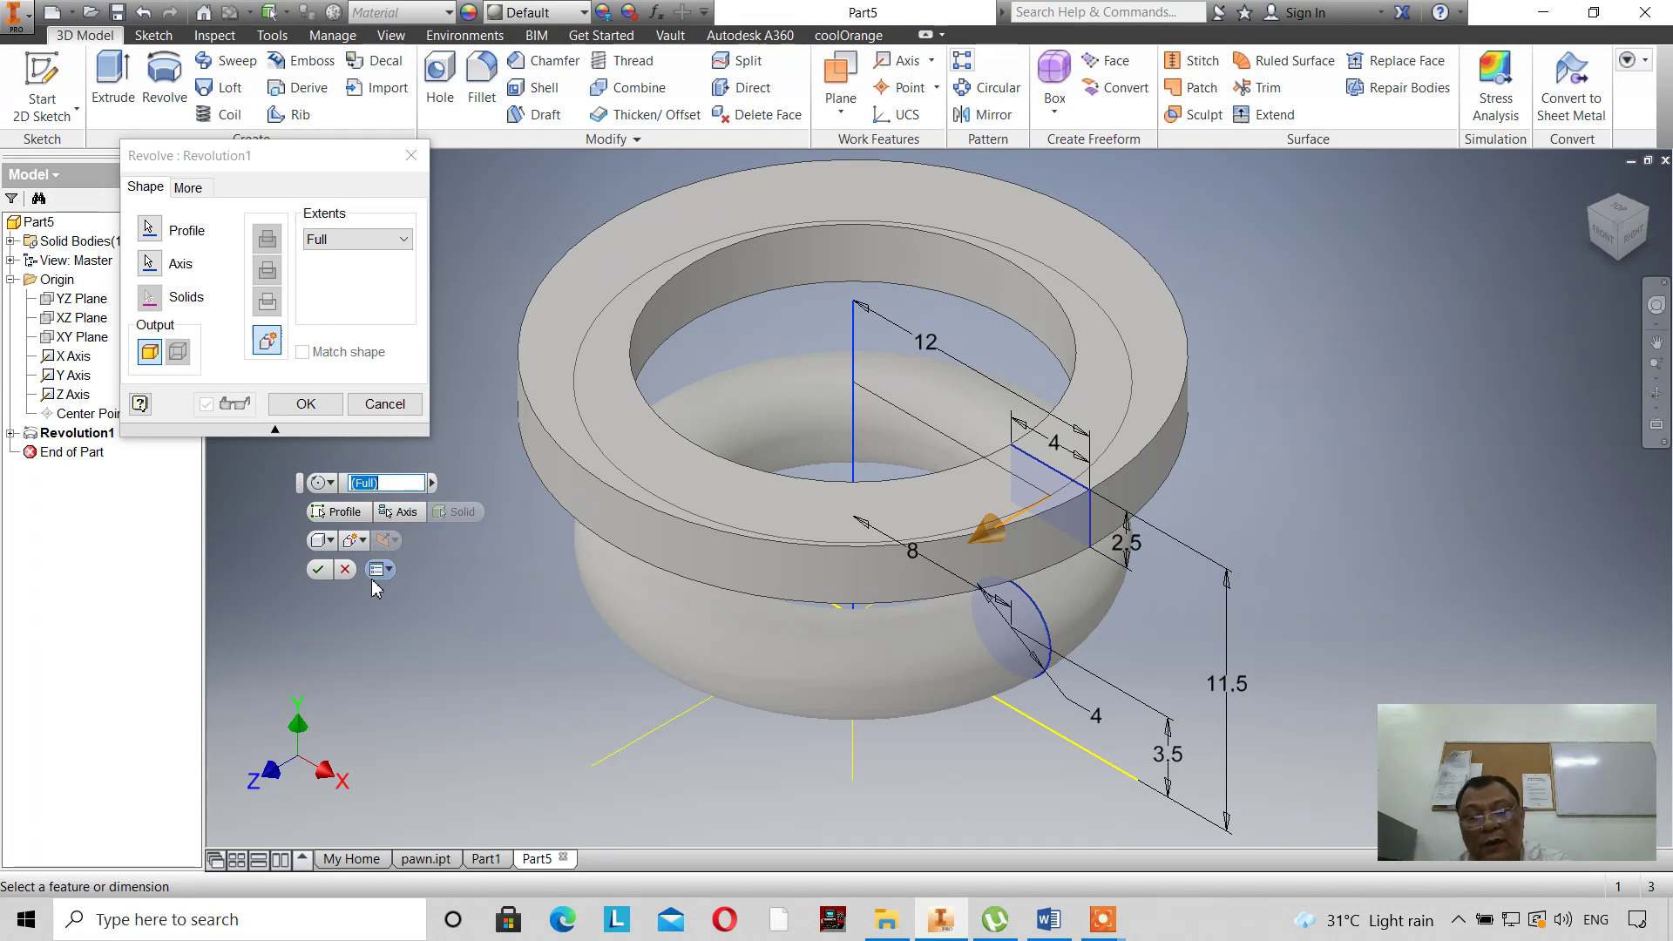
left_click(319, 569)
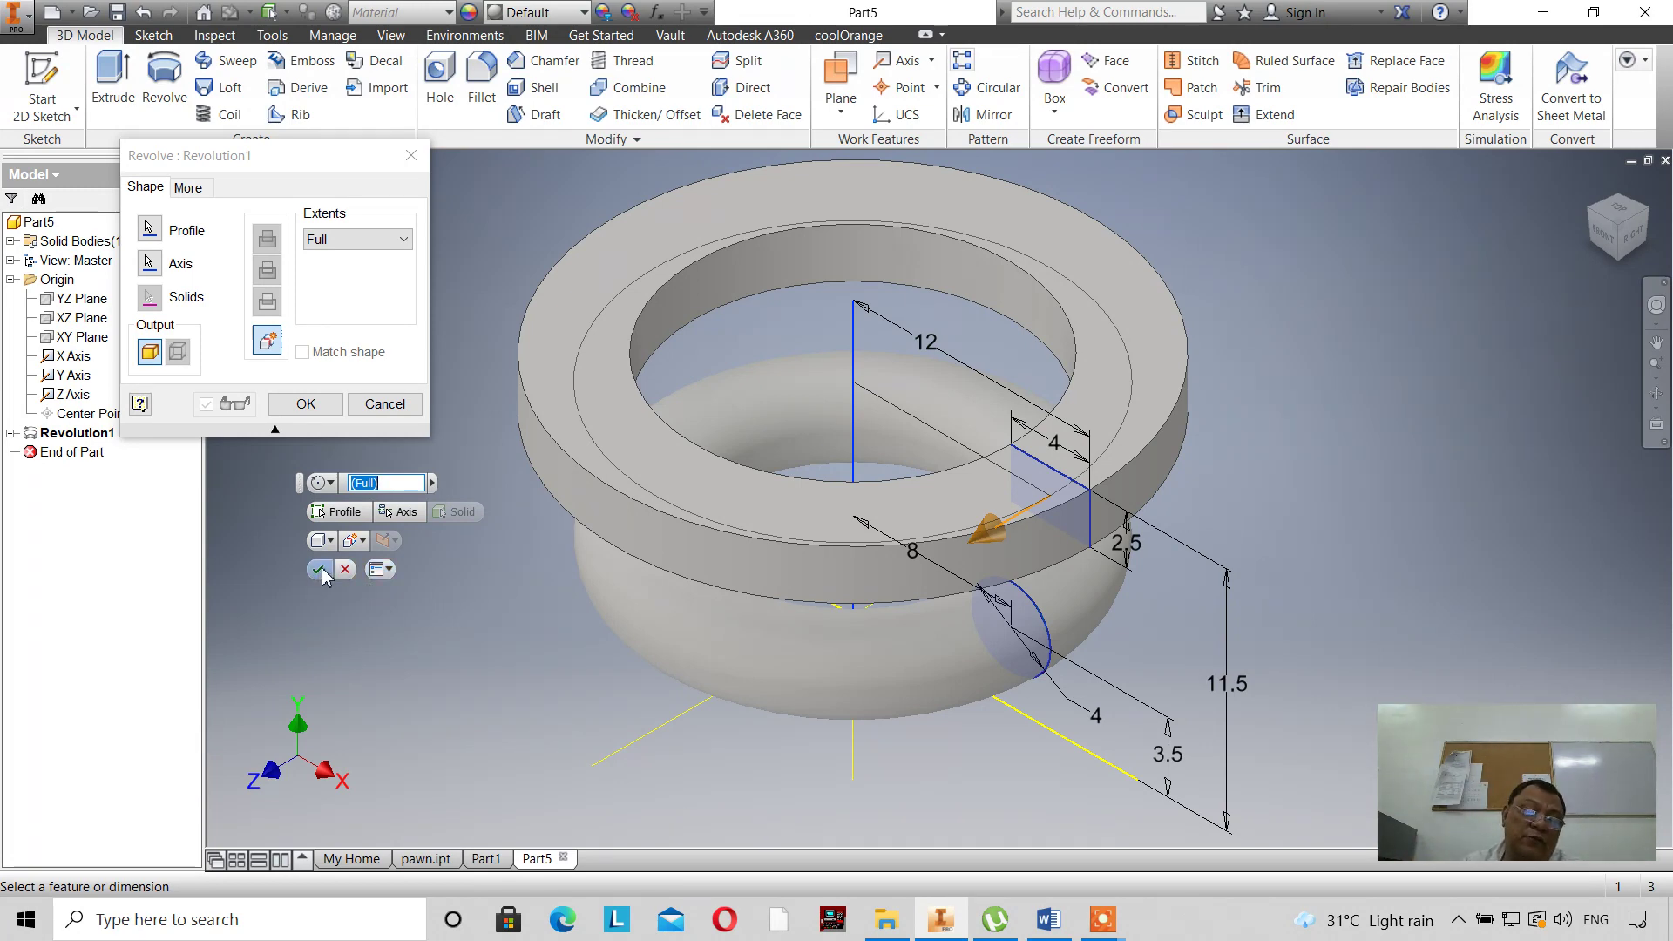
Start a new 2D sketch on the XY plane.
scroll(446, 465, "up", 2)
scroll(449, 463, "down", 1)
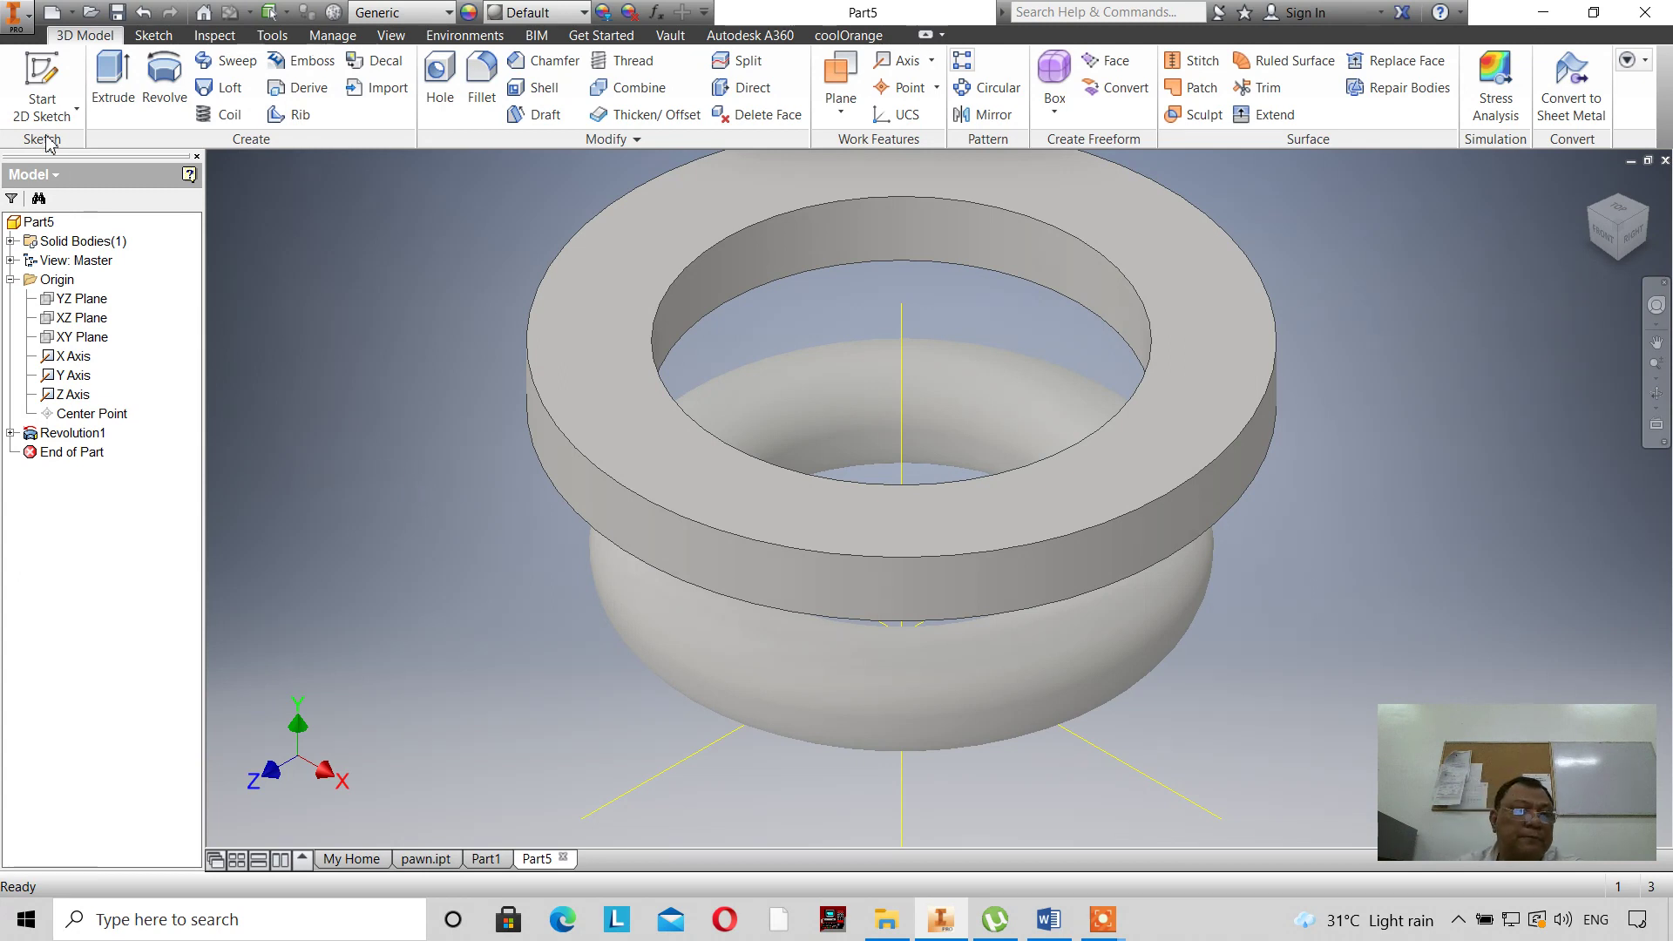
left_click(63, 76)
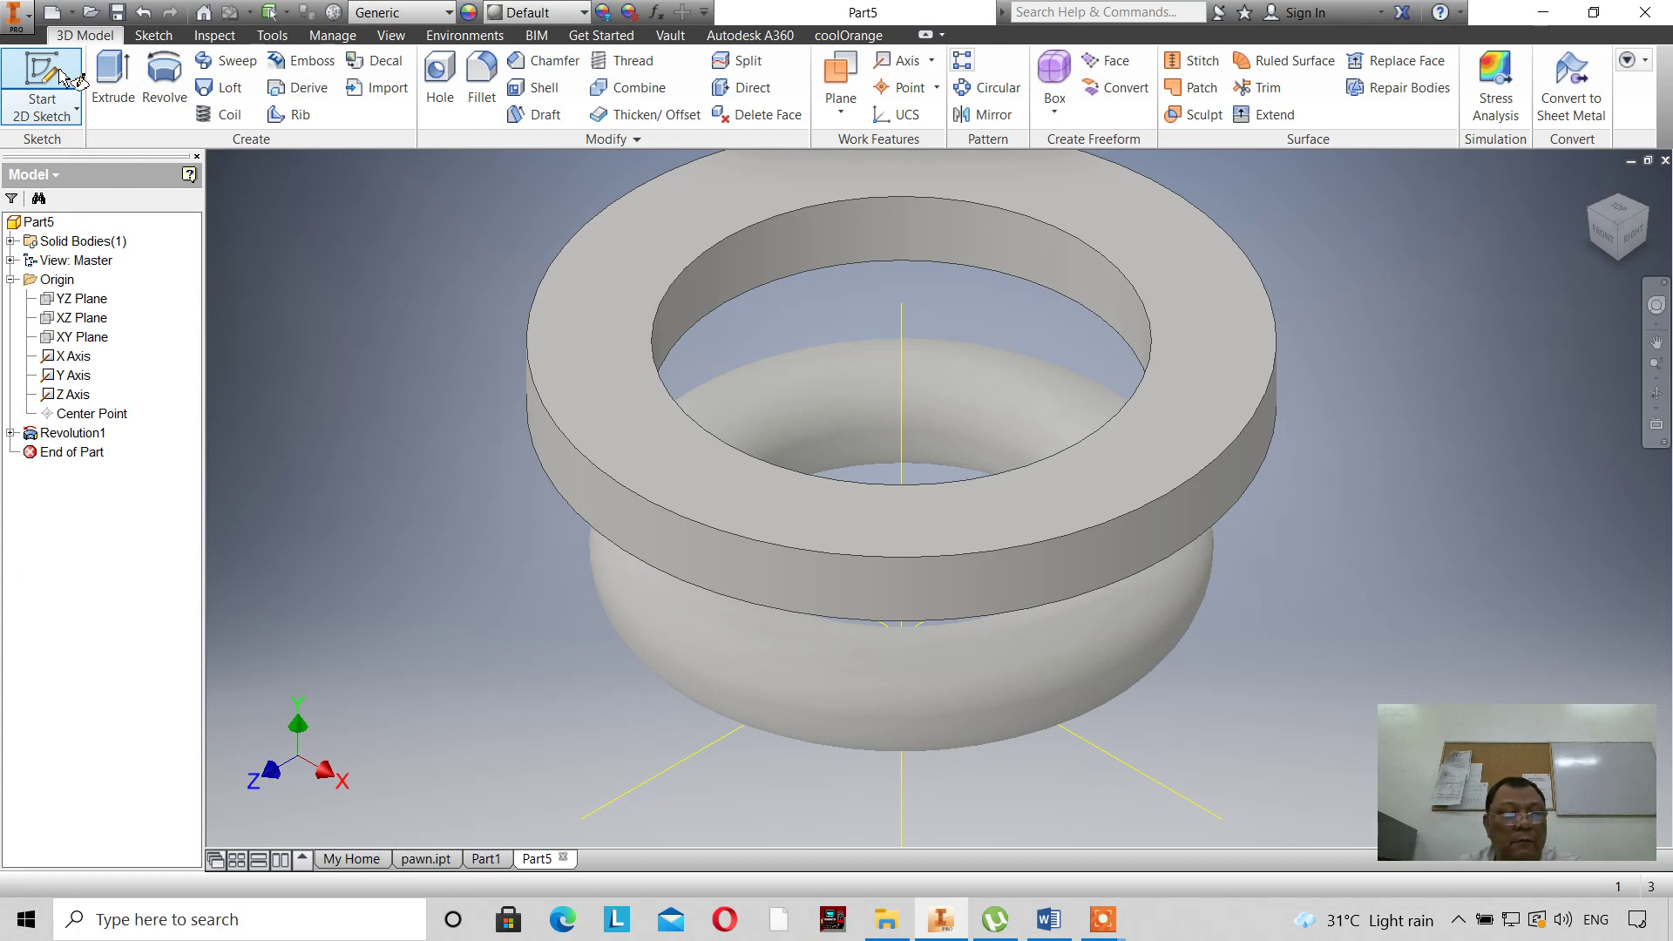
left_click(61, 82)
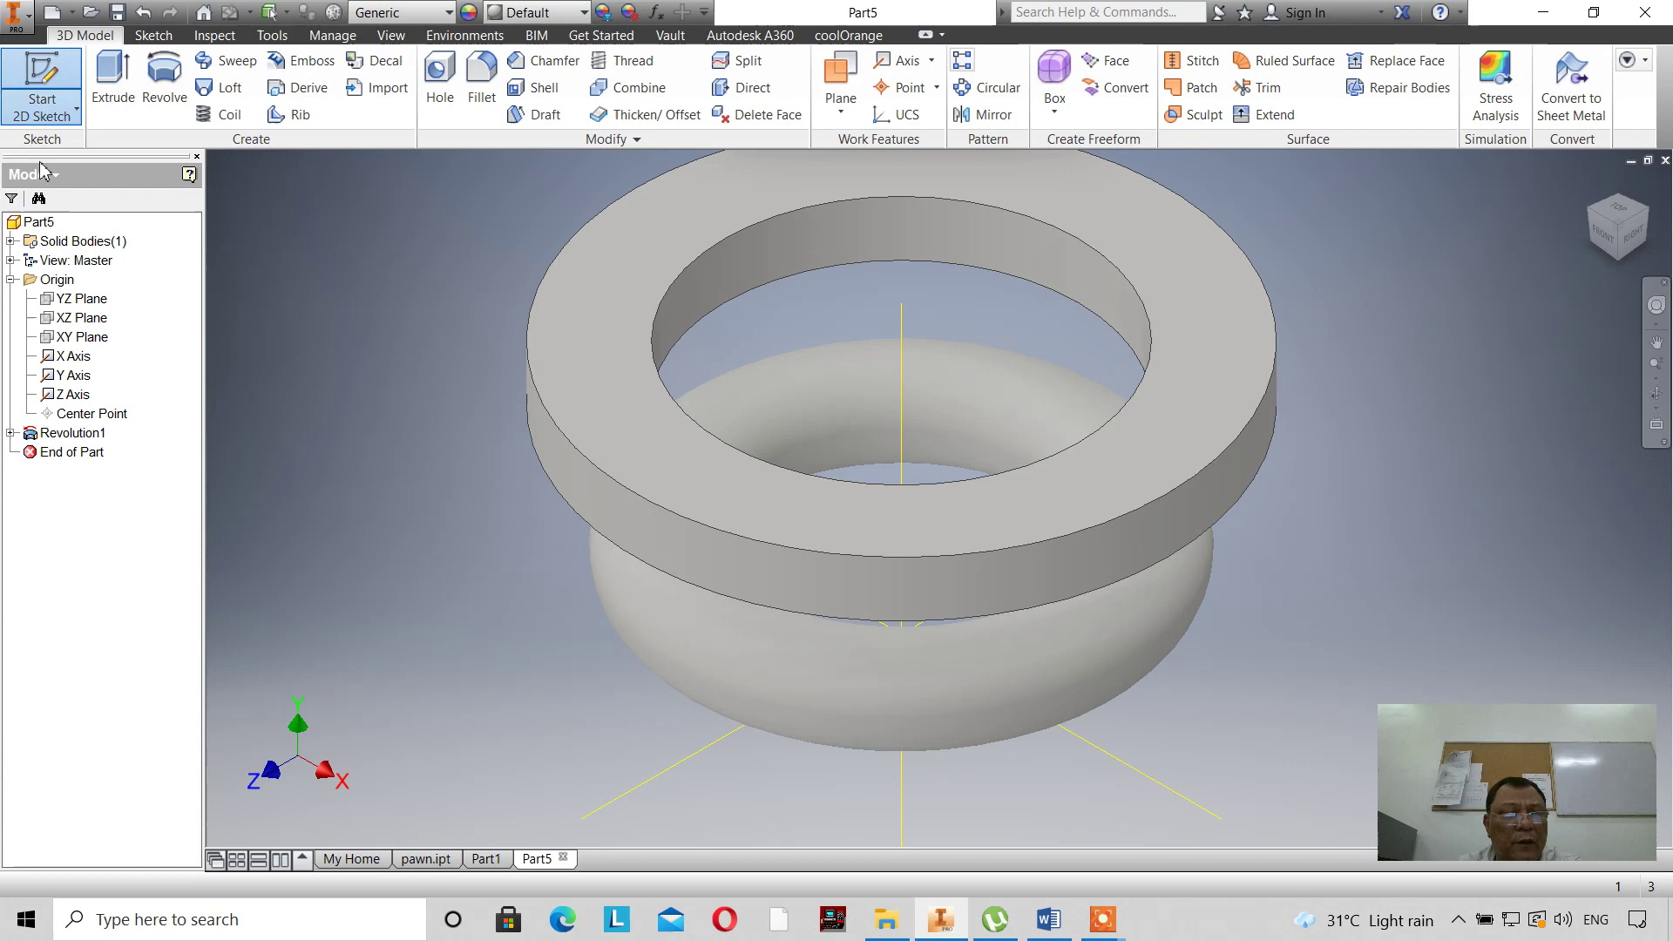
left_click(77, 338)
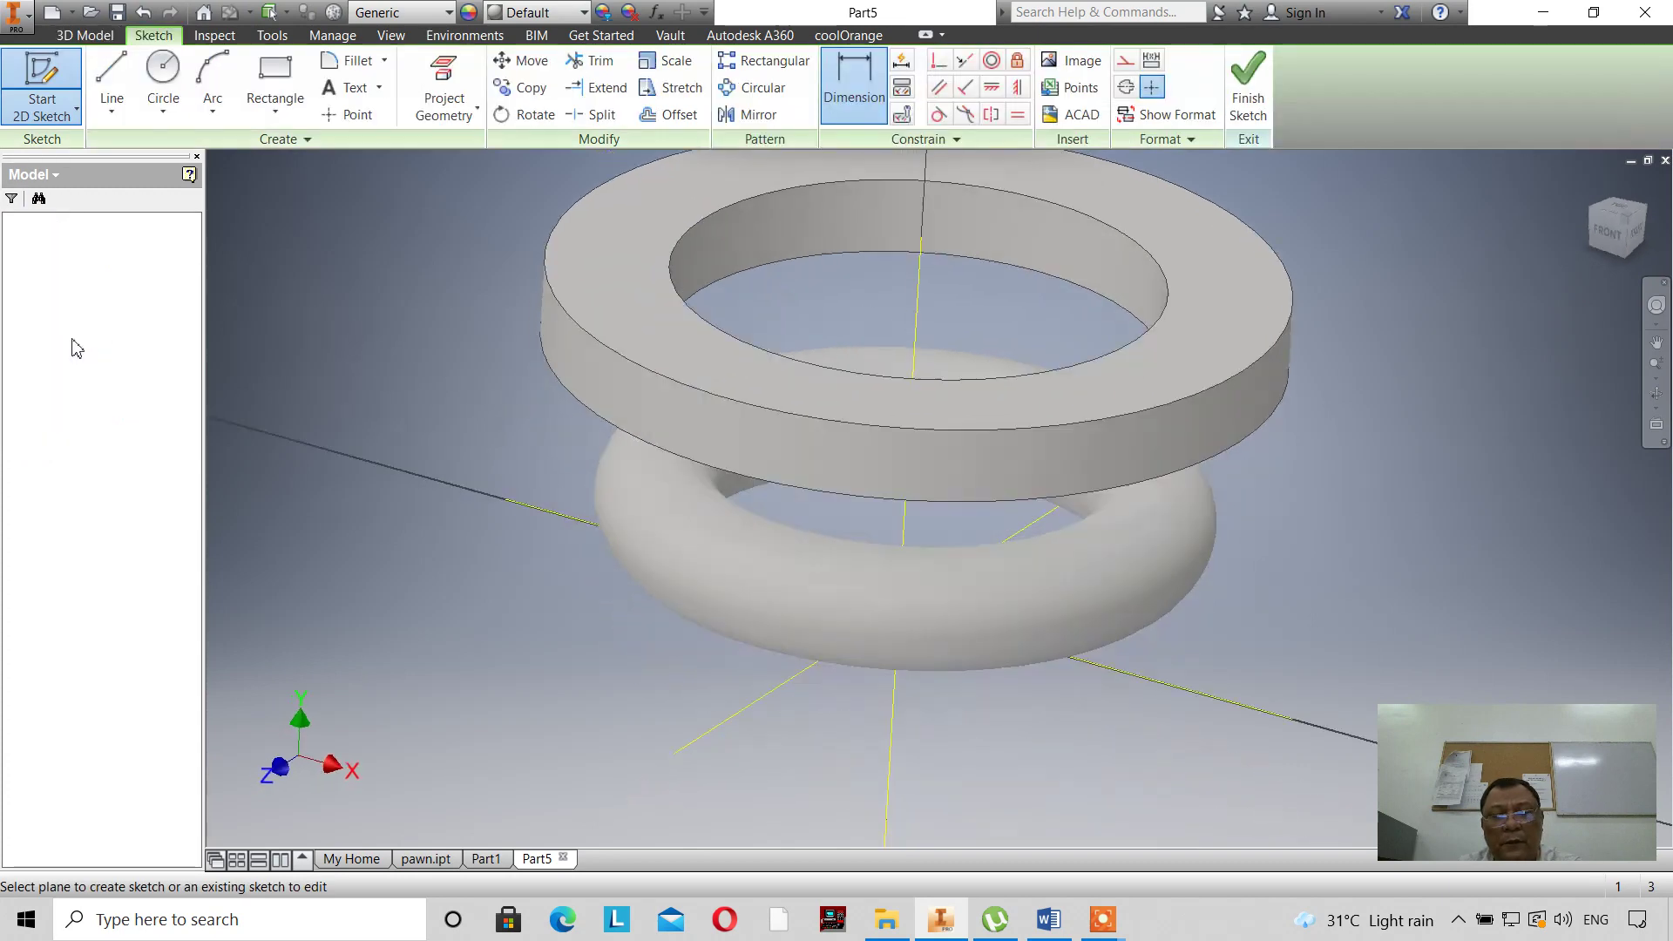
scroll(719, 728, "down", 5)
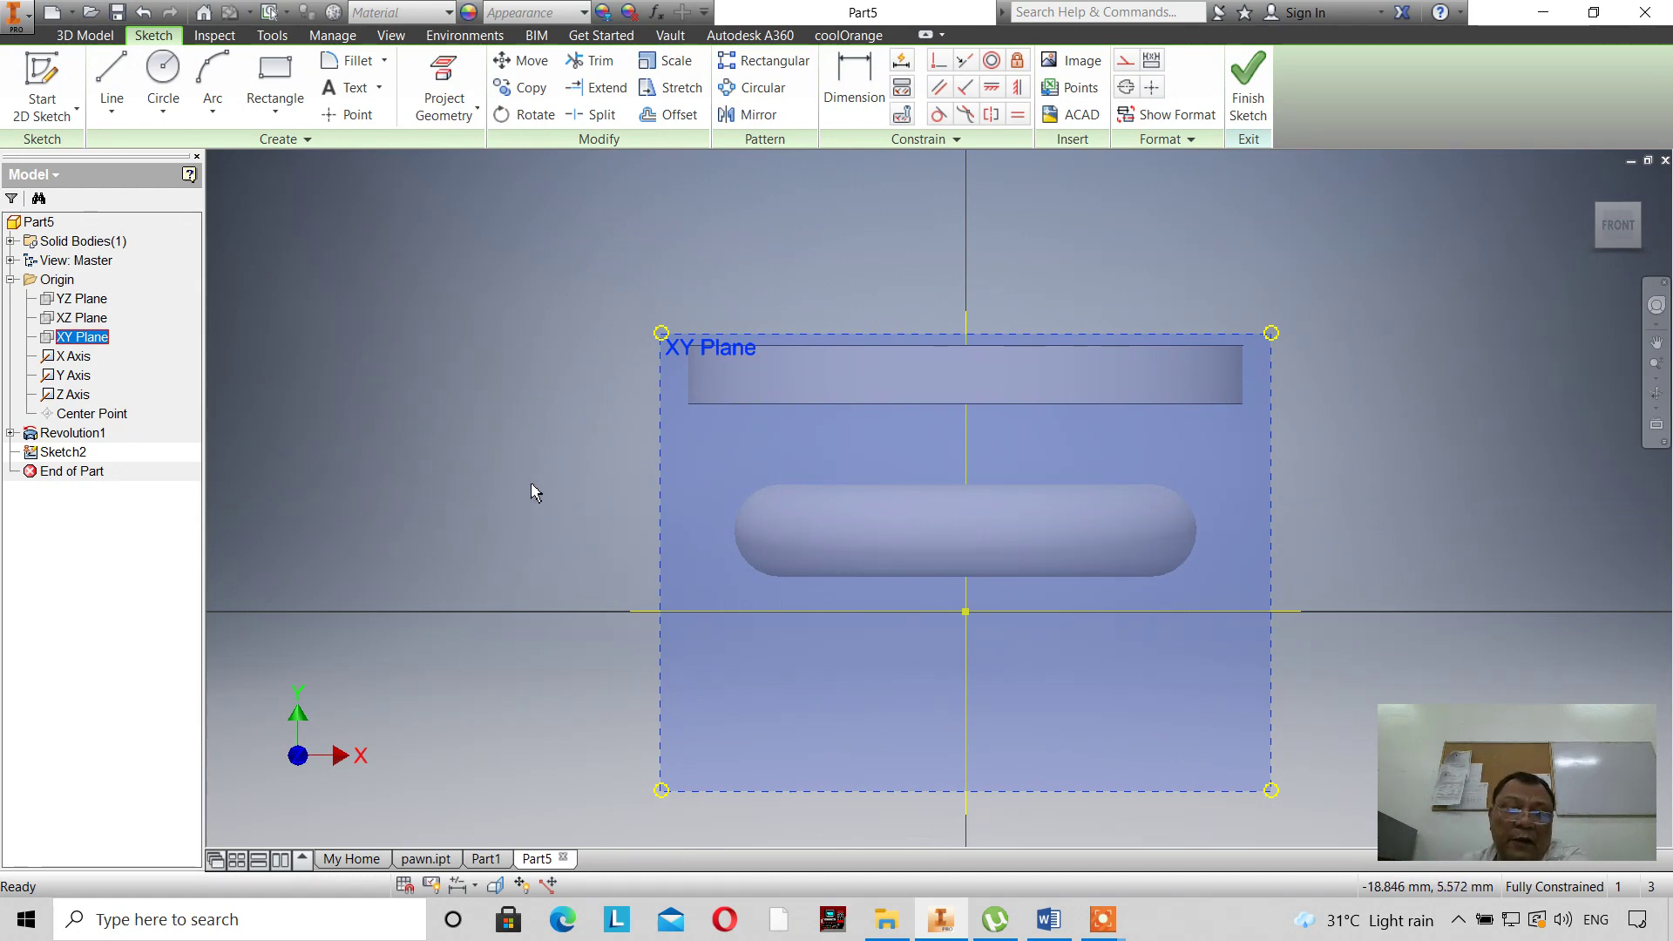
Slice the graphics at the XY sketch plane to expose the ring and torus cross-sections.
right_click(507, 408)
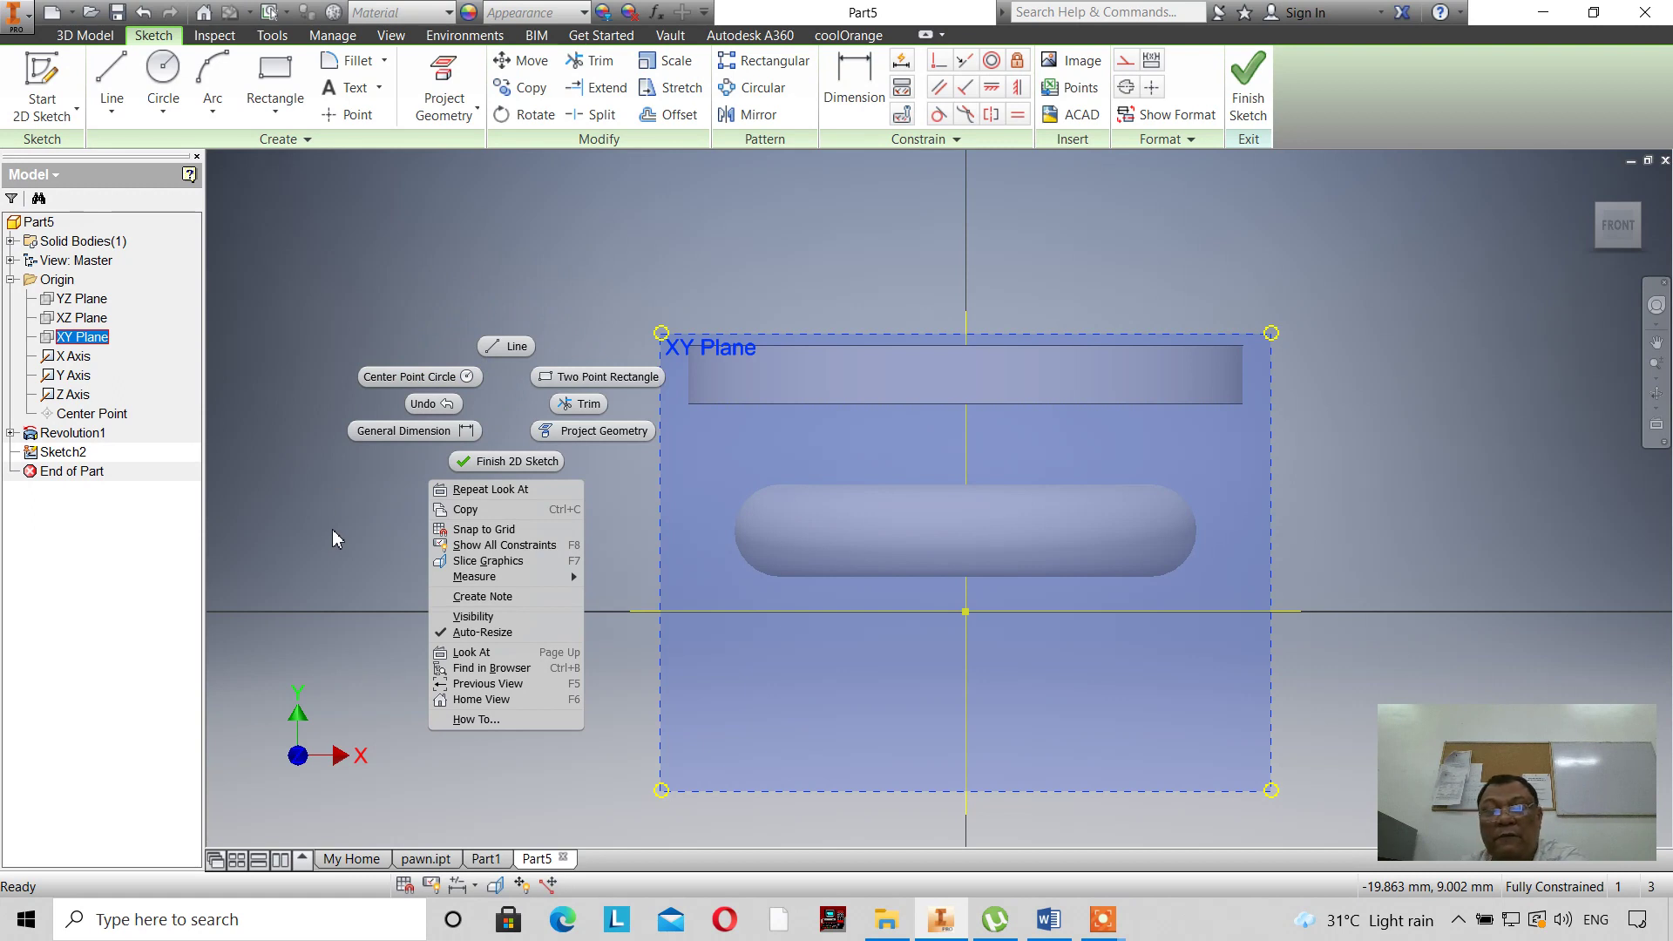
left_click(490, 561)
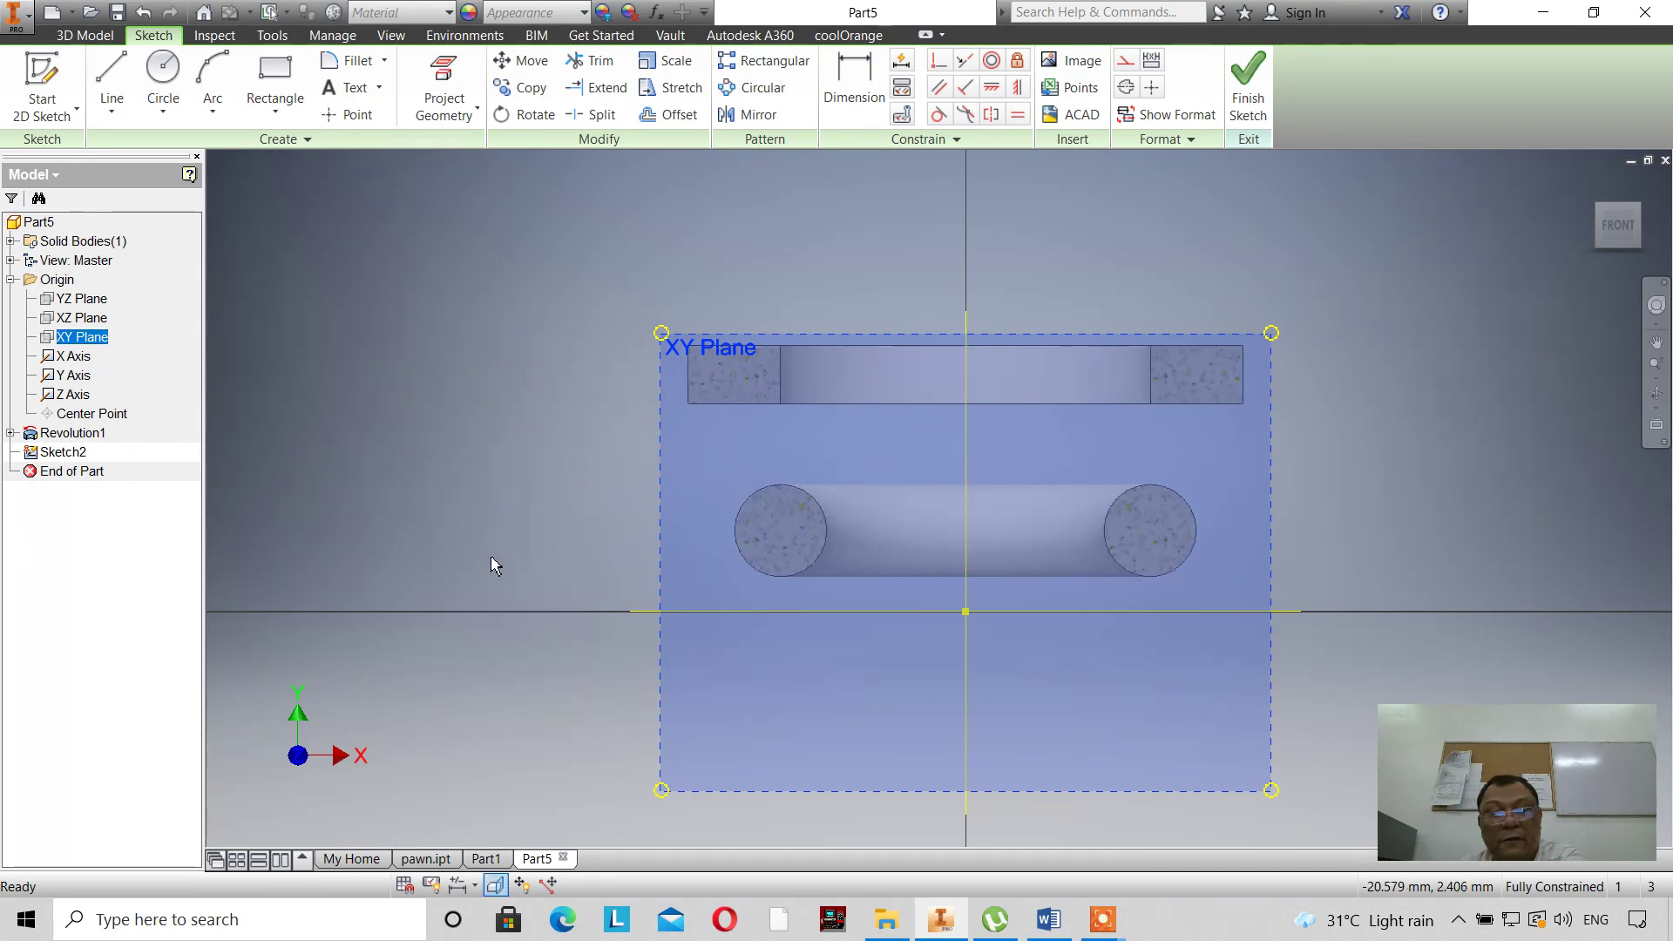
scroll(1214, 319, "down", 3)
scroll(1214, 319, "up", 2)
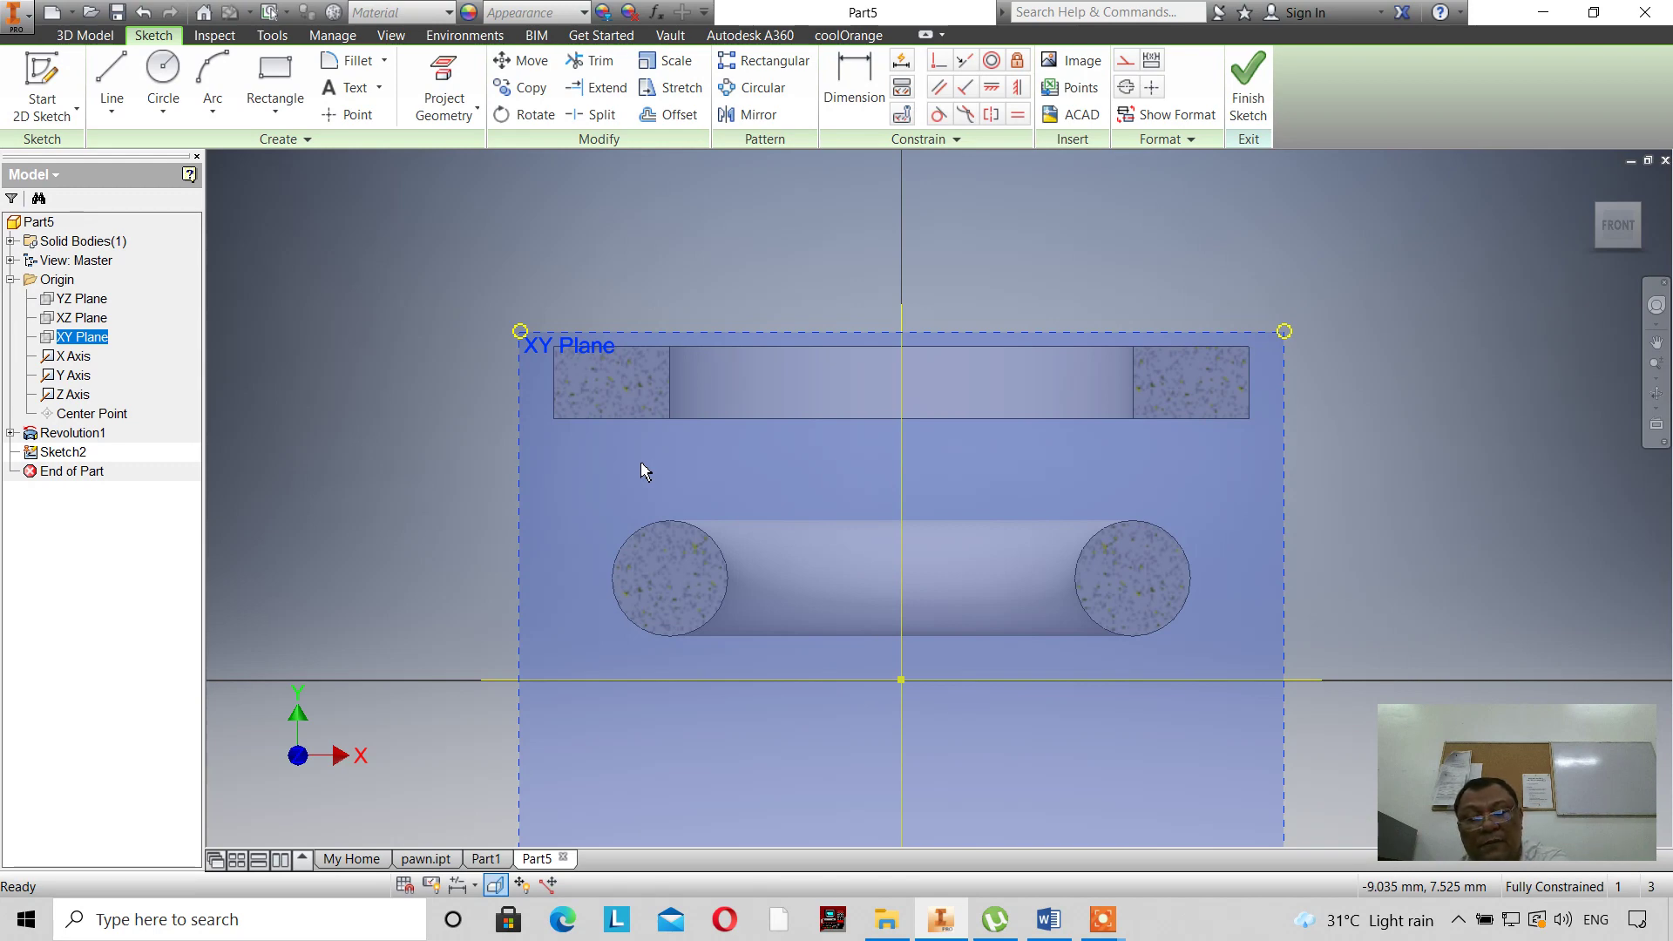
Project the lower inner edge of the rectangular ring and the top edge of the torus into the sketch.
left_click(443, 83)
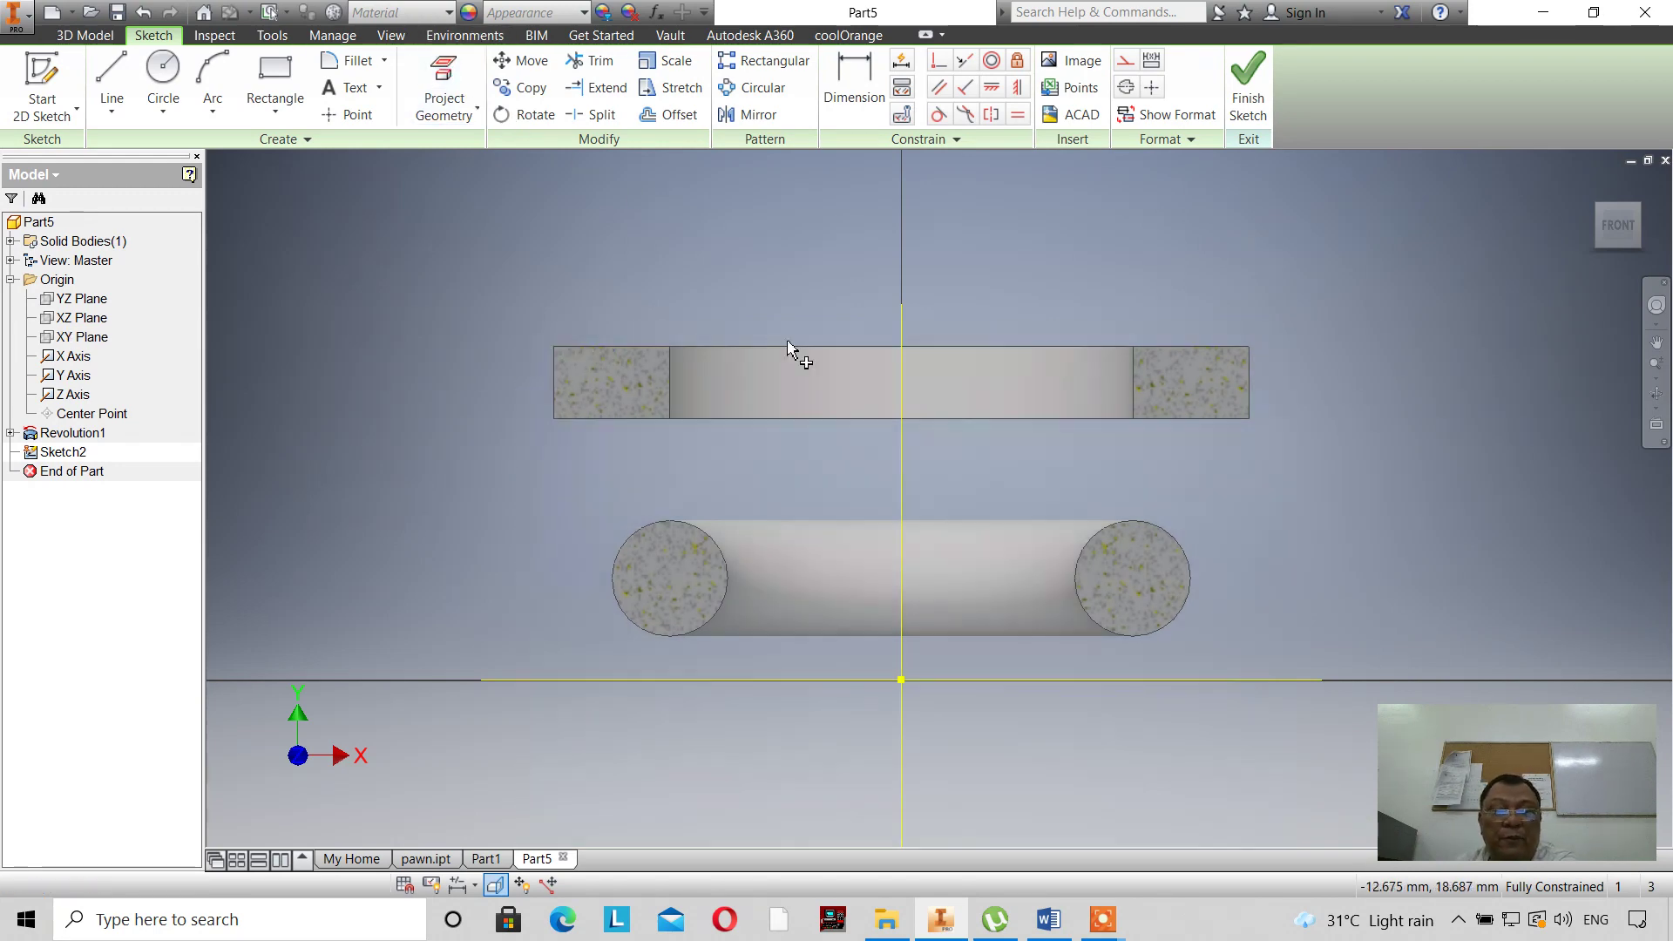
left_click(1073, 422)
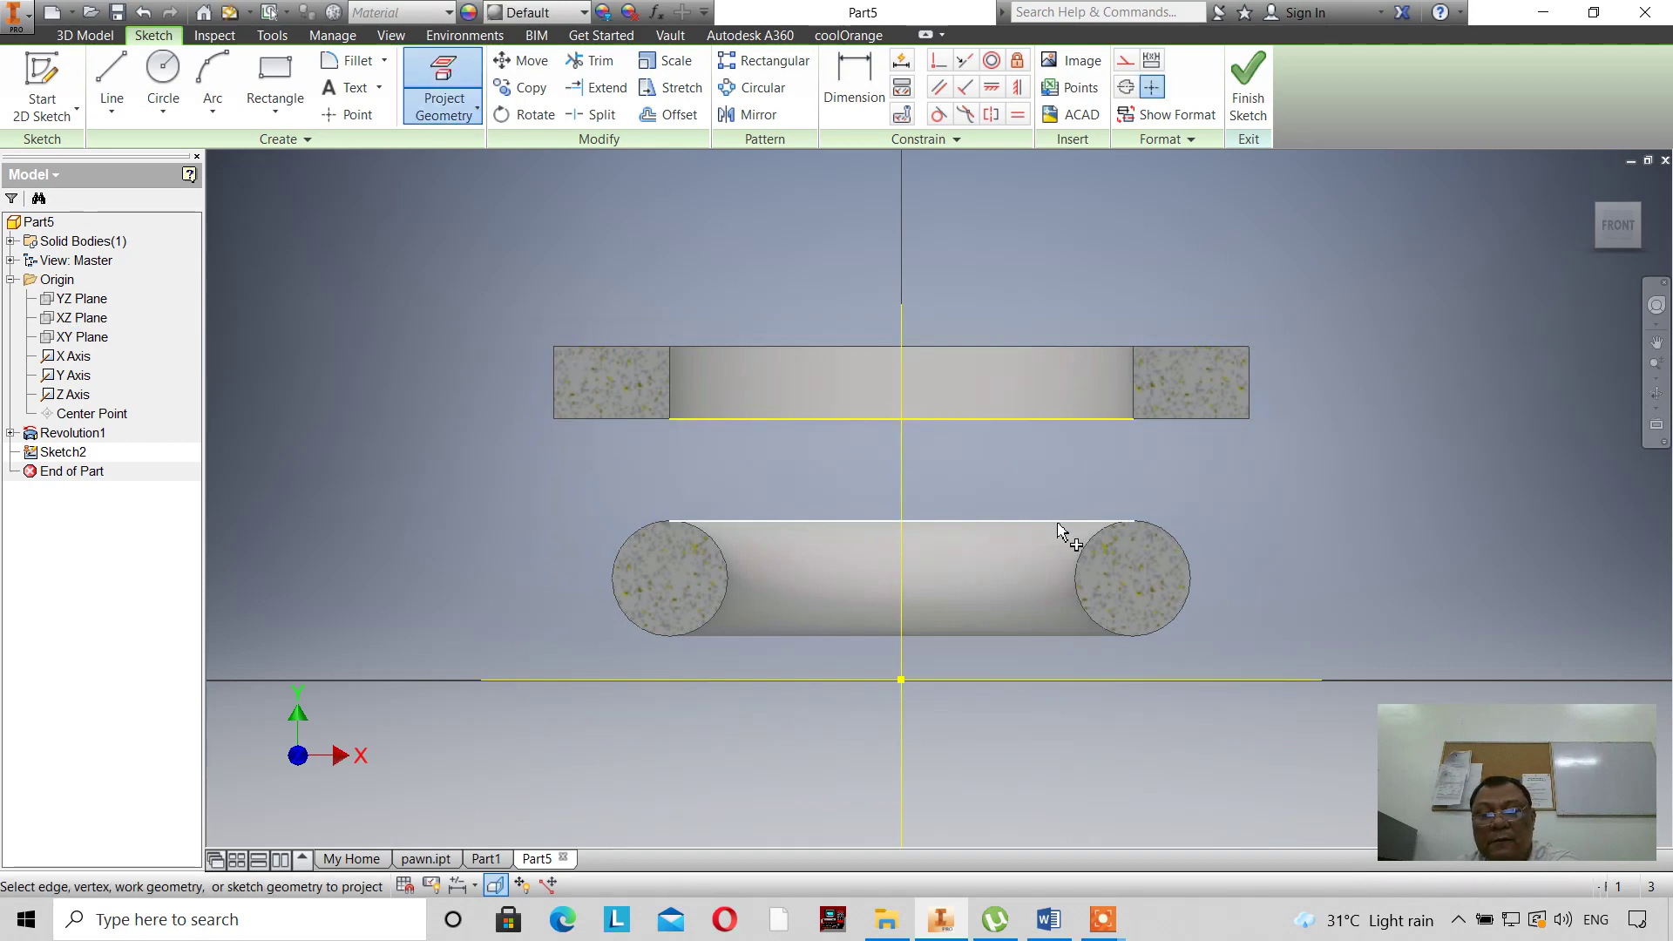
left_click(1058, 524)
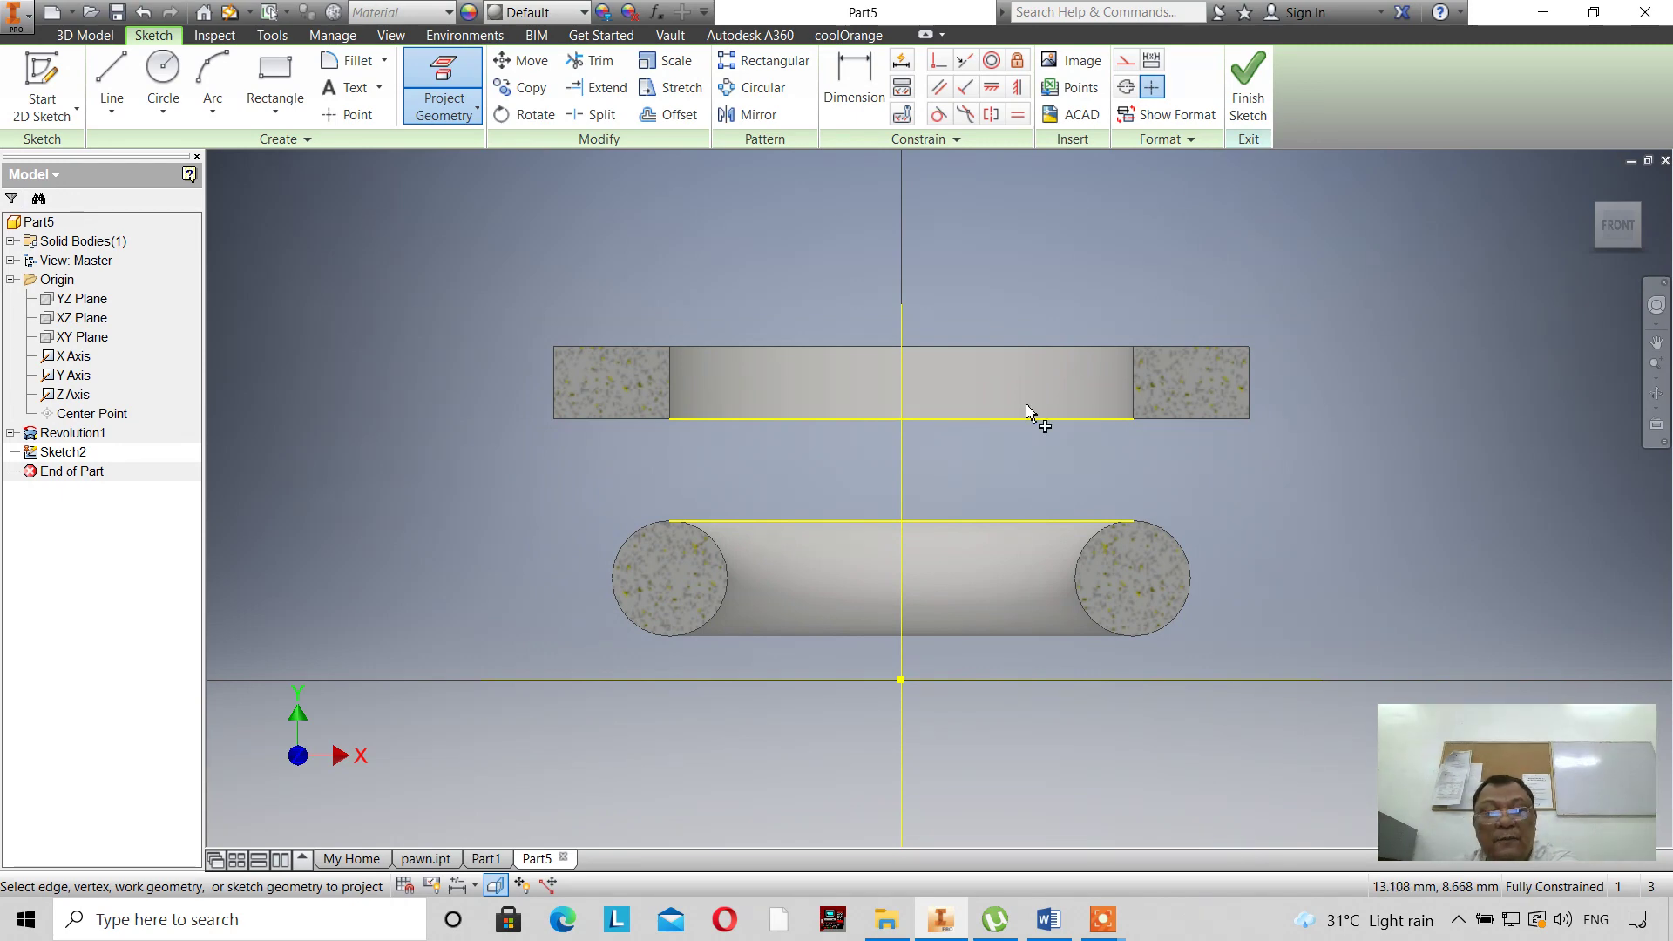
Draw a vertical line joining the projected edges' +X ends and a slanted line from its upper end to the lower edge at X about 5.6 mm, finishing the sketch.
left_click(112, 83)
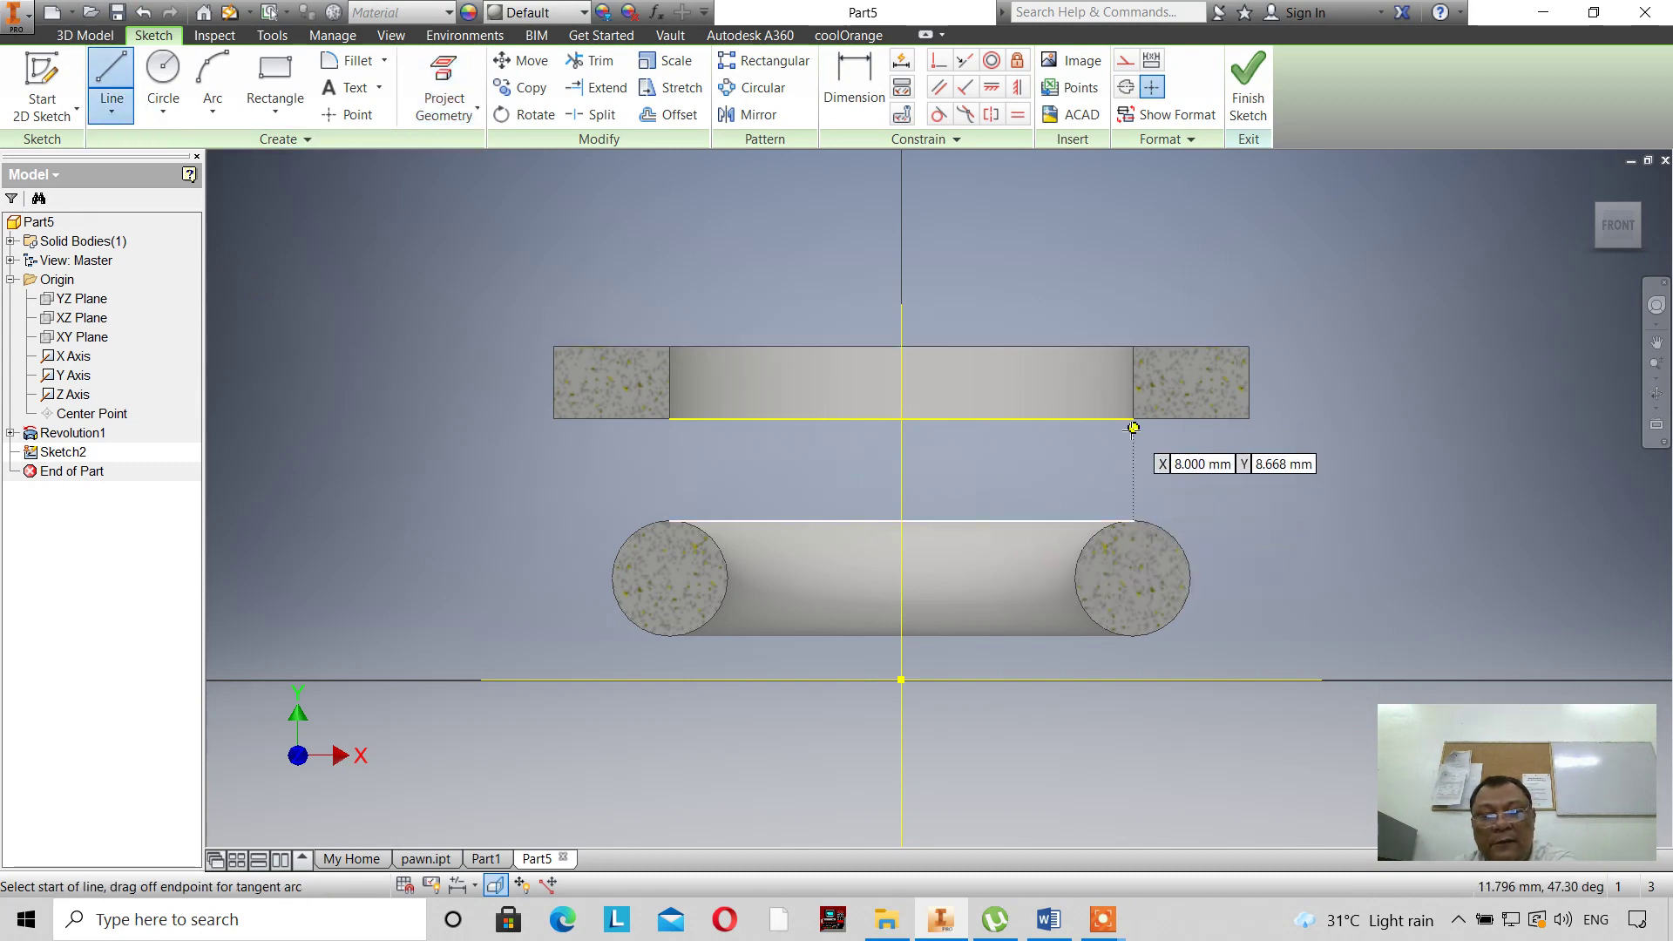
left_click(1134, 418)
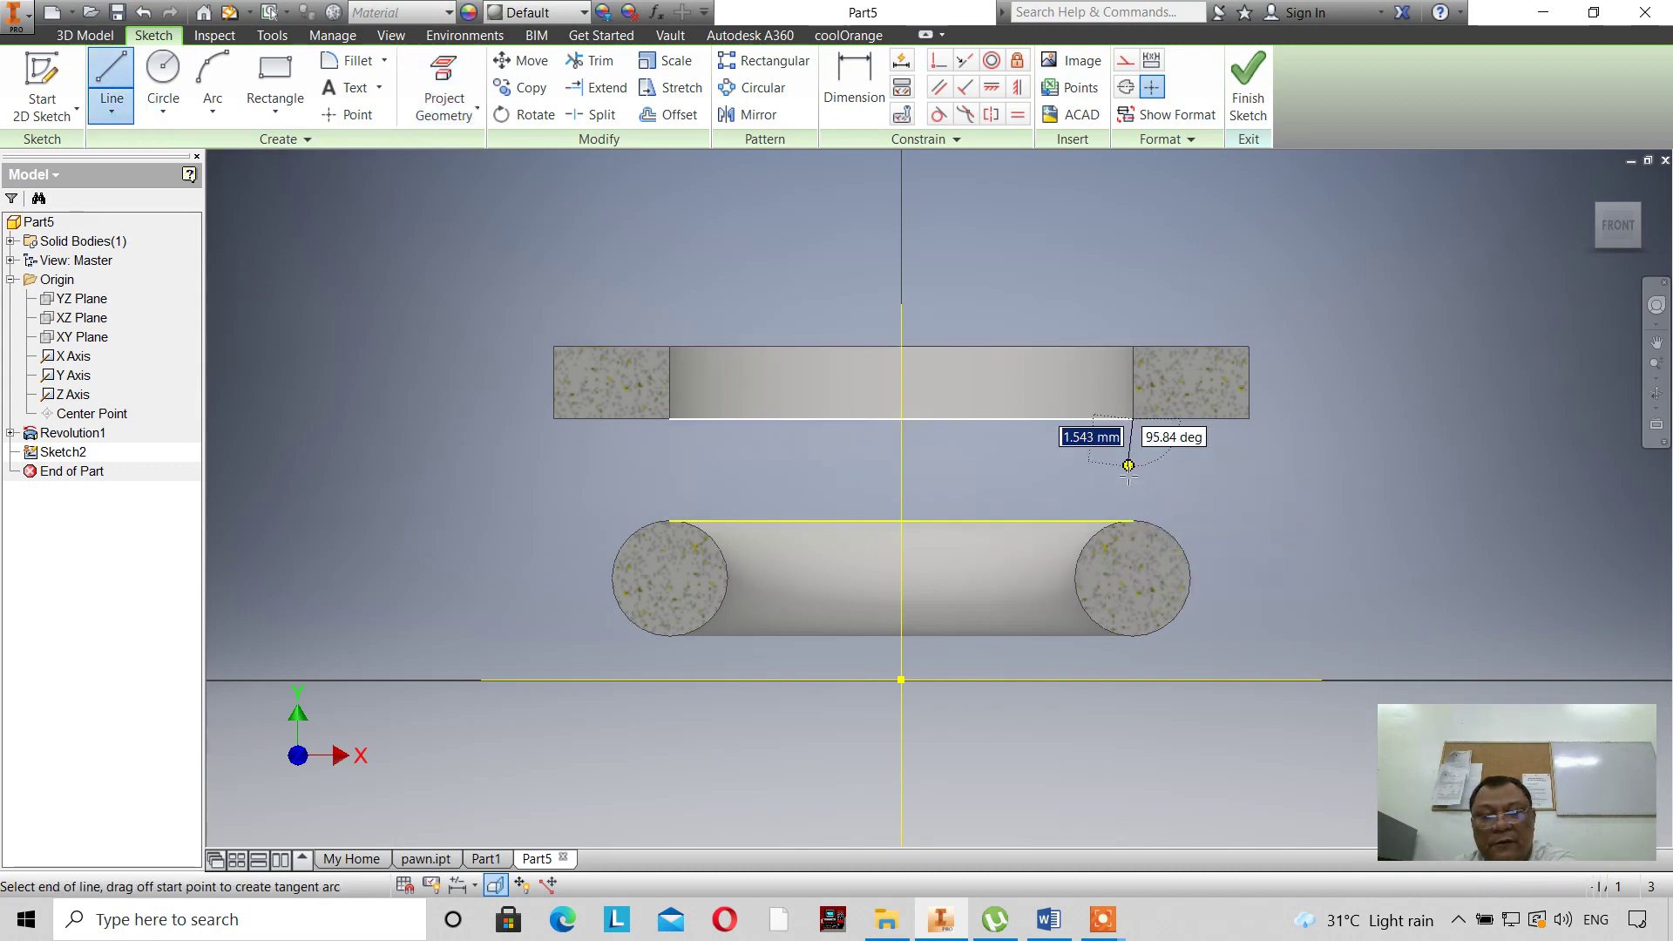
double_click(1134, 521)
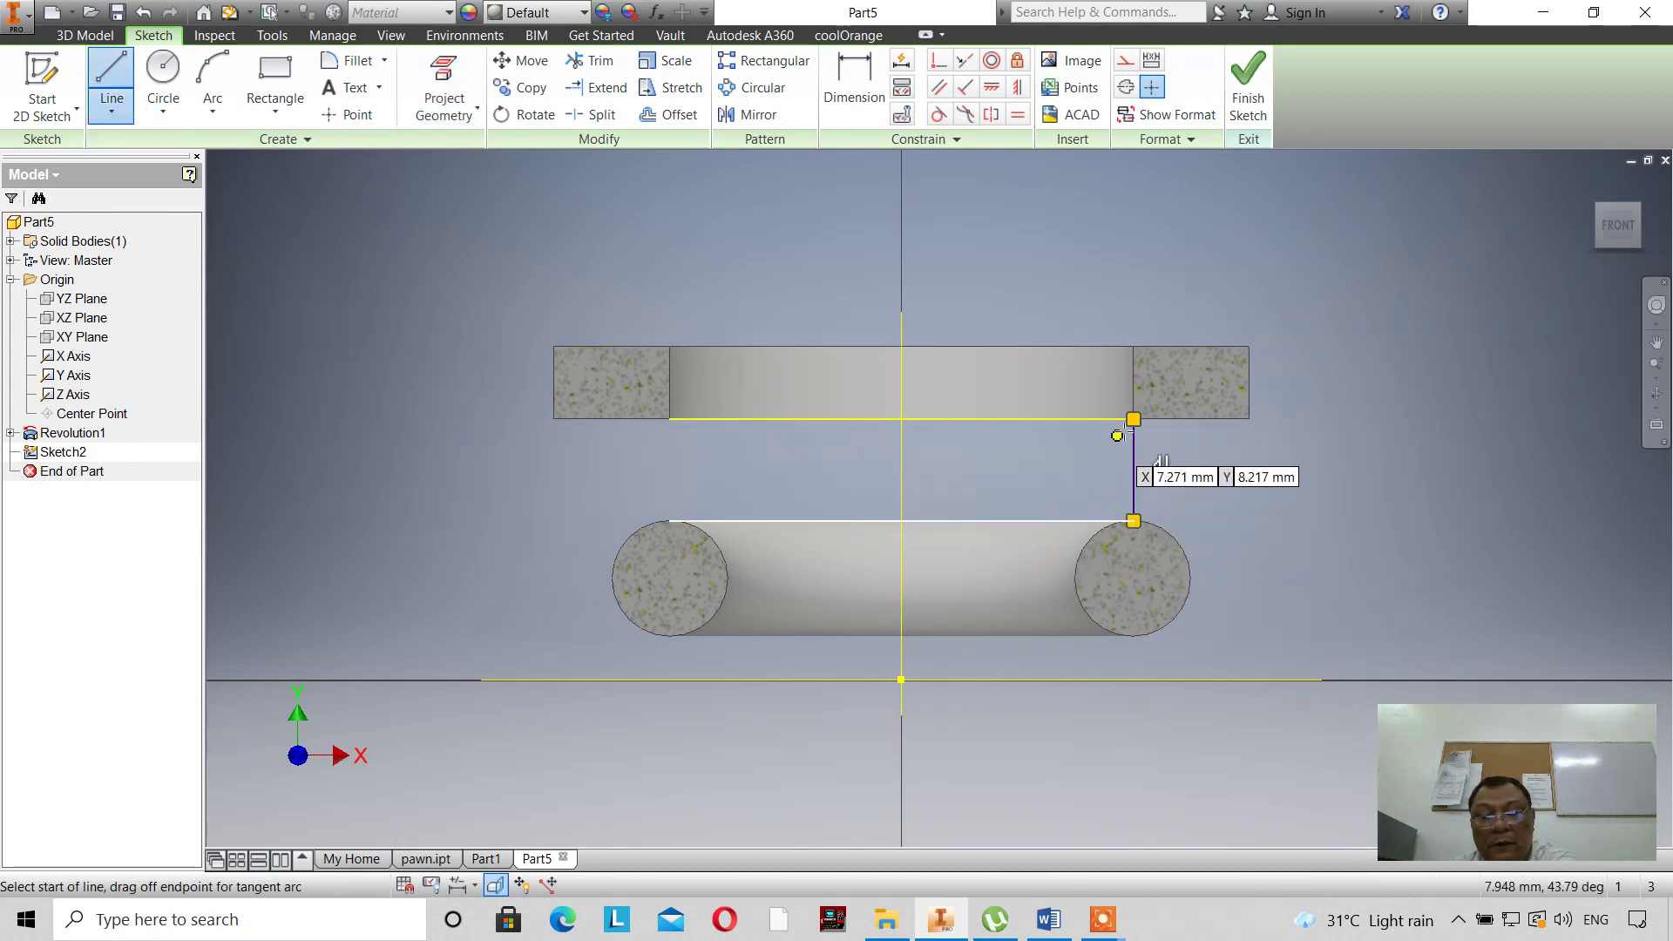
left_click(1133, 420)
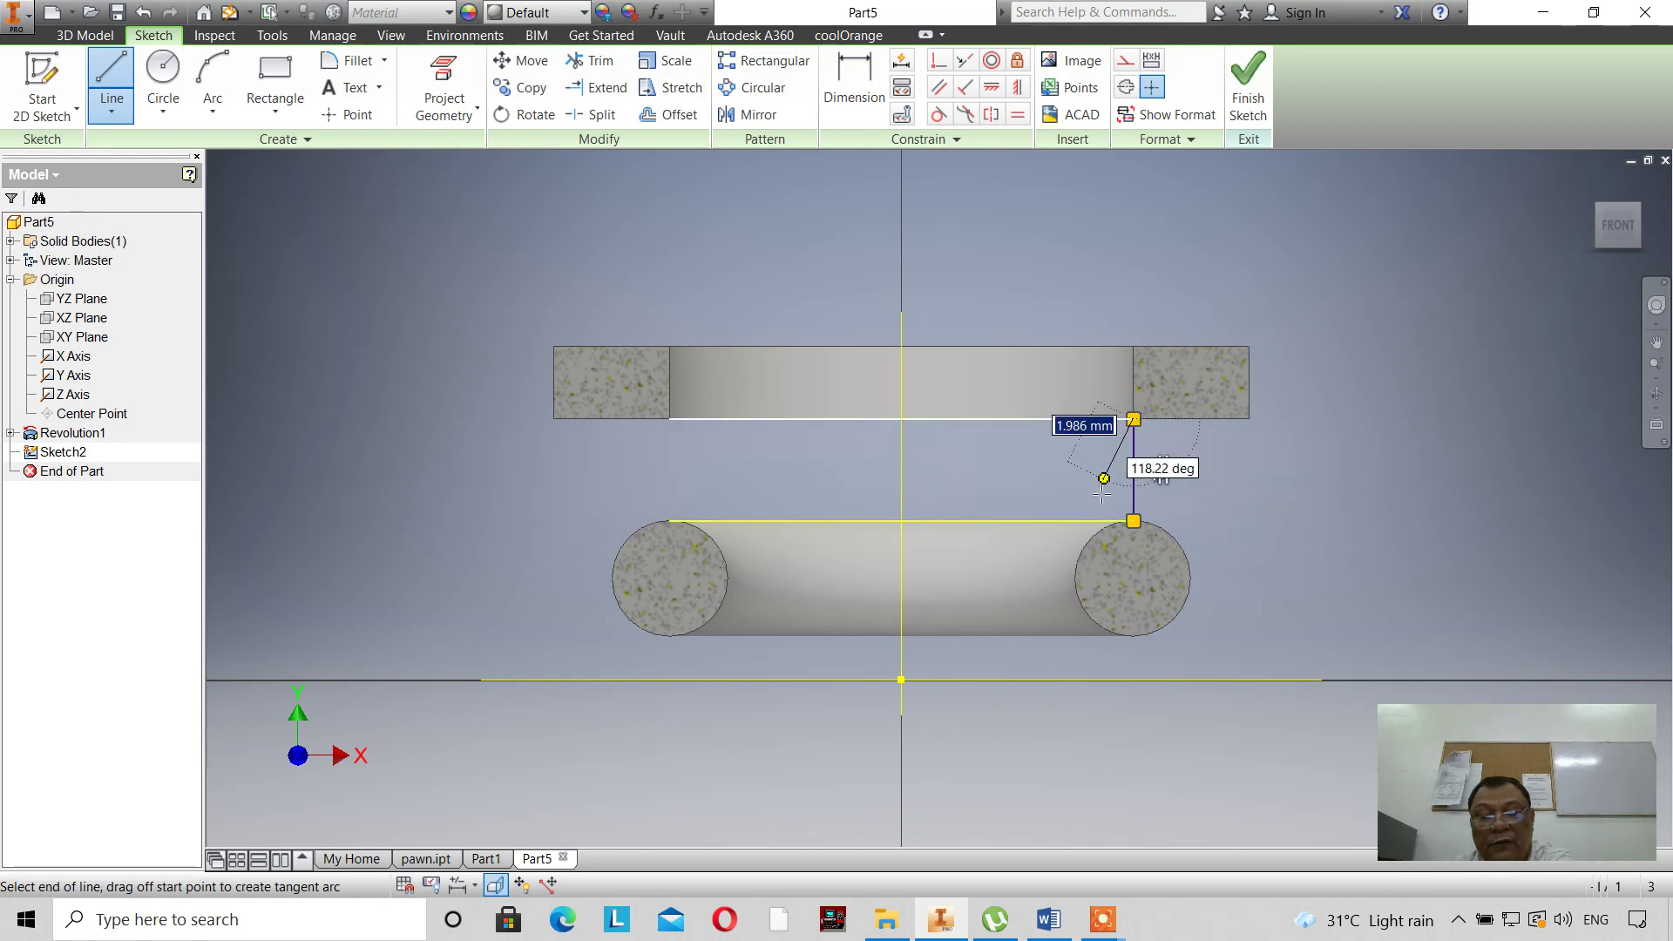
left_click(1064, 520)
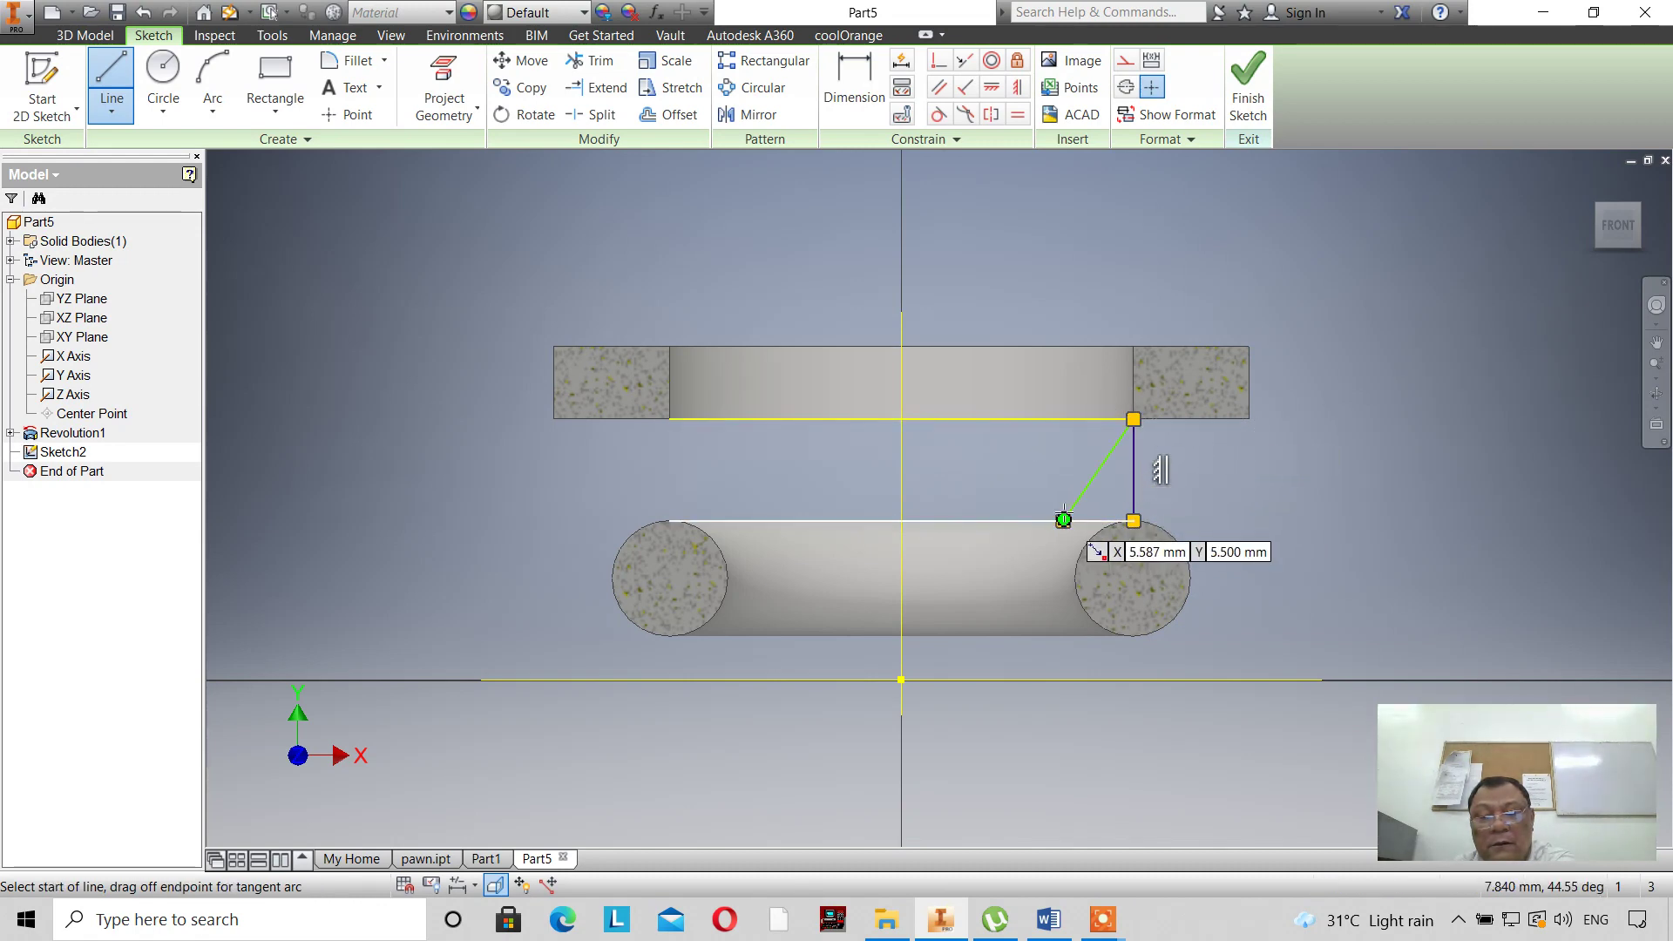
right_click(1401, 406)
left_click(1473, 406)
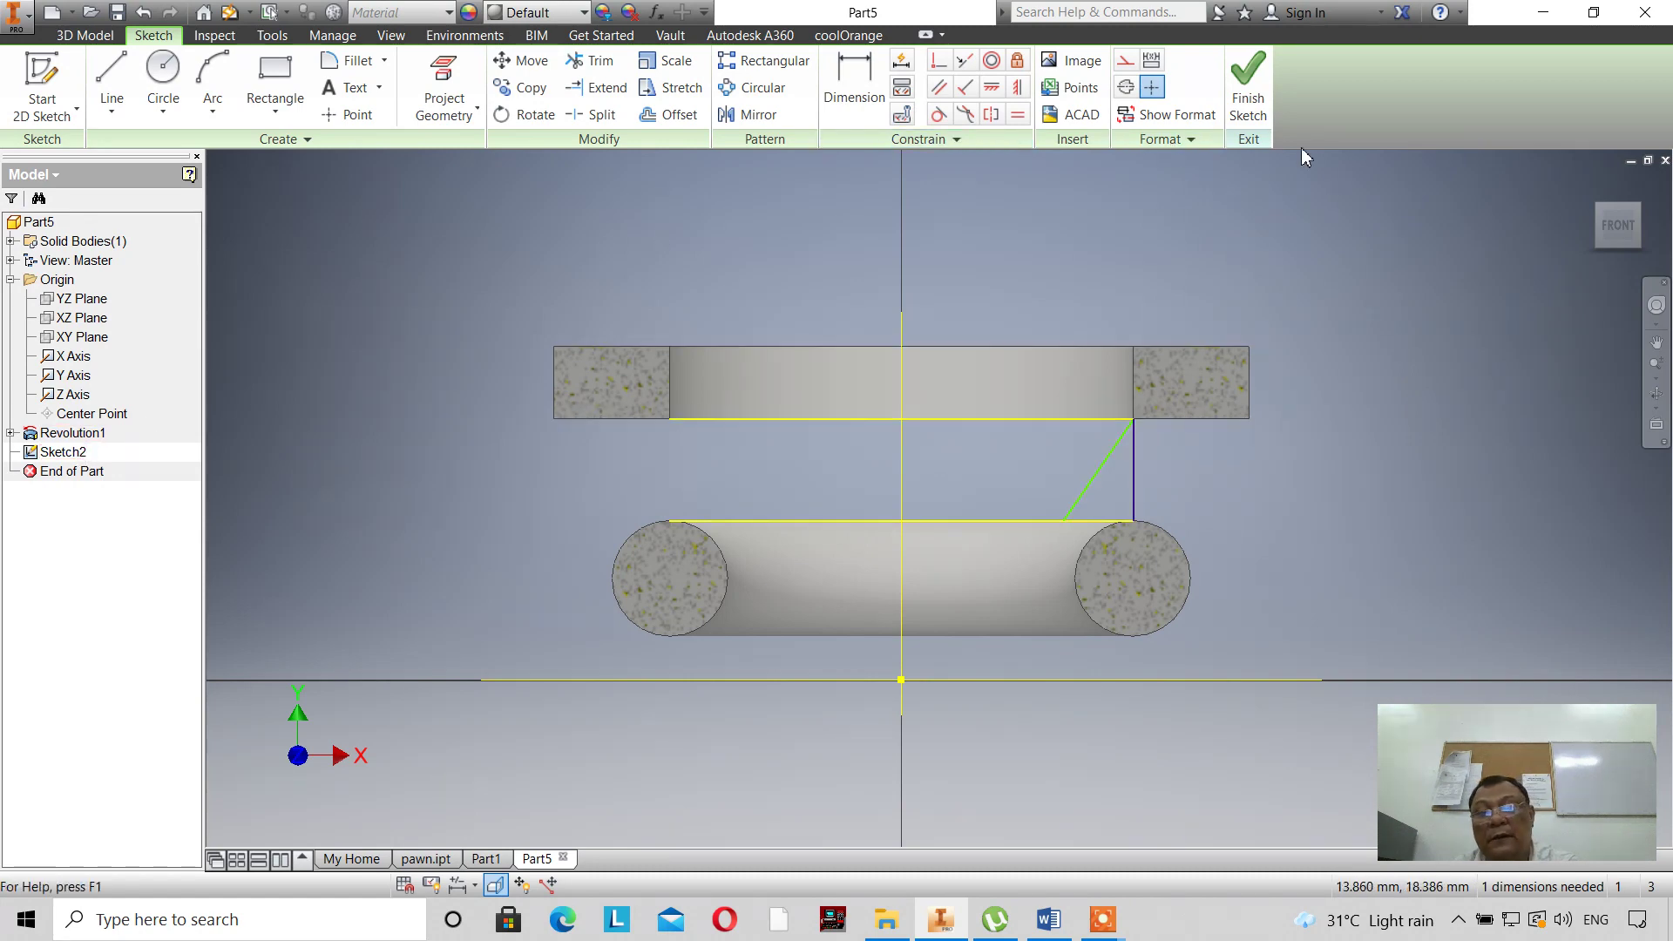
left_click(1248, 87)
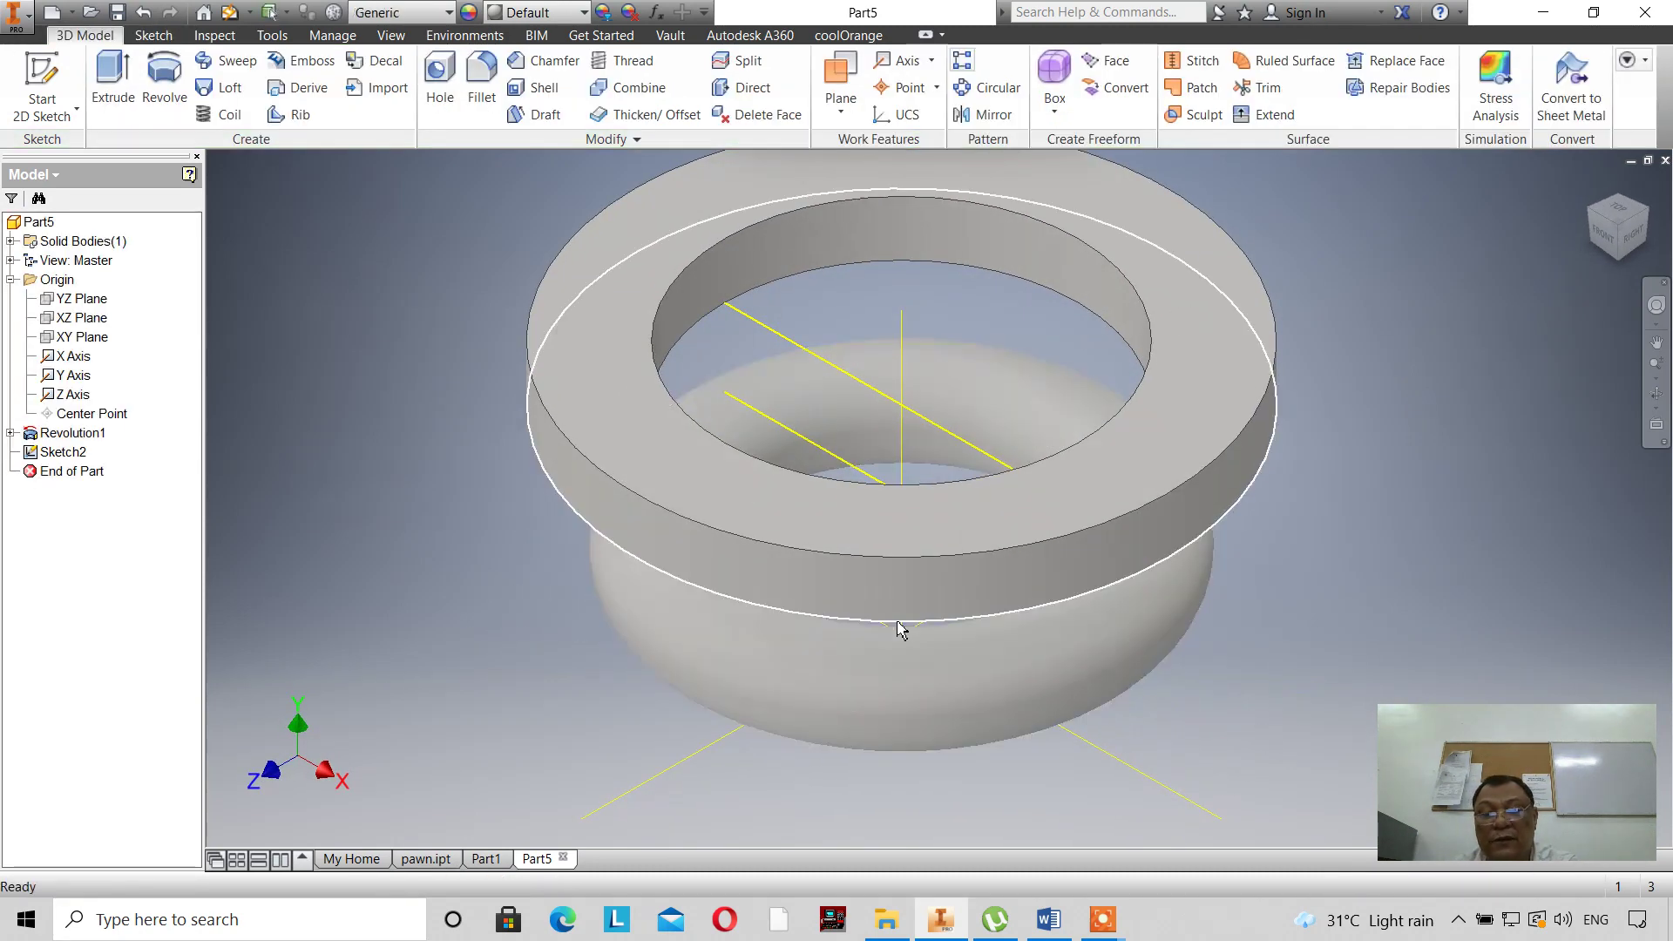
Revolve the triangular profile between the ring and torus fully around the Y axis, joining it to the body.
left_click(1657, 396)
left_click_drag(1045, 485, 953, 437)
right_click(1376, 436)
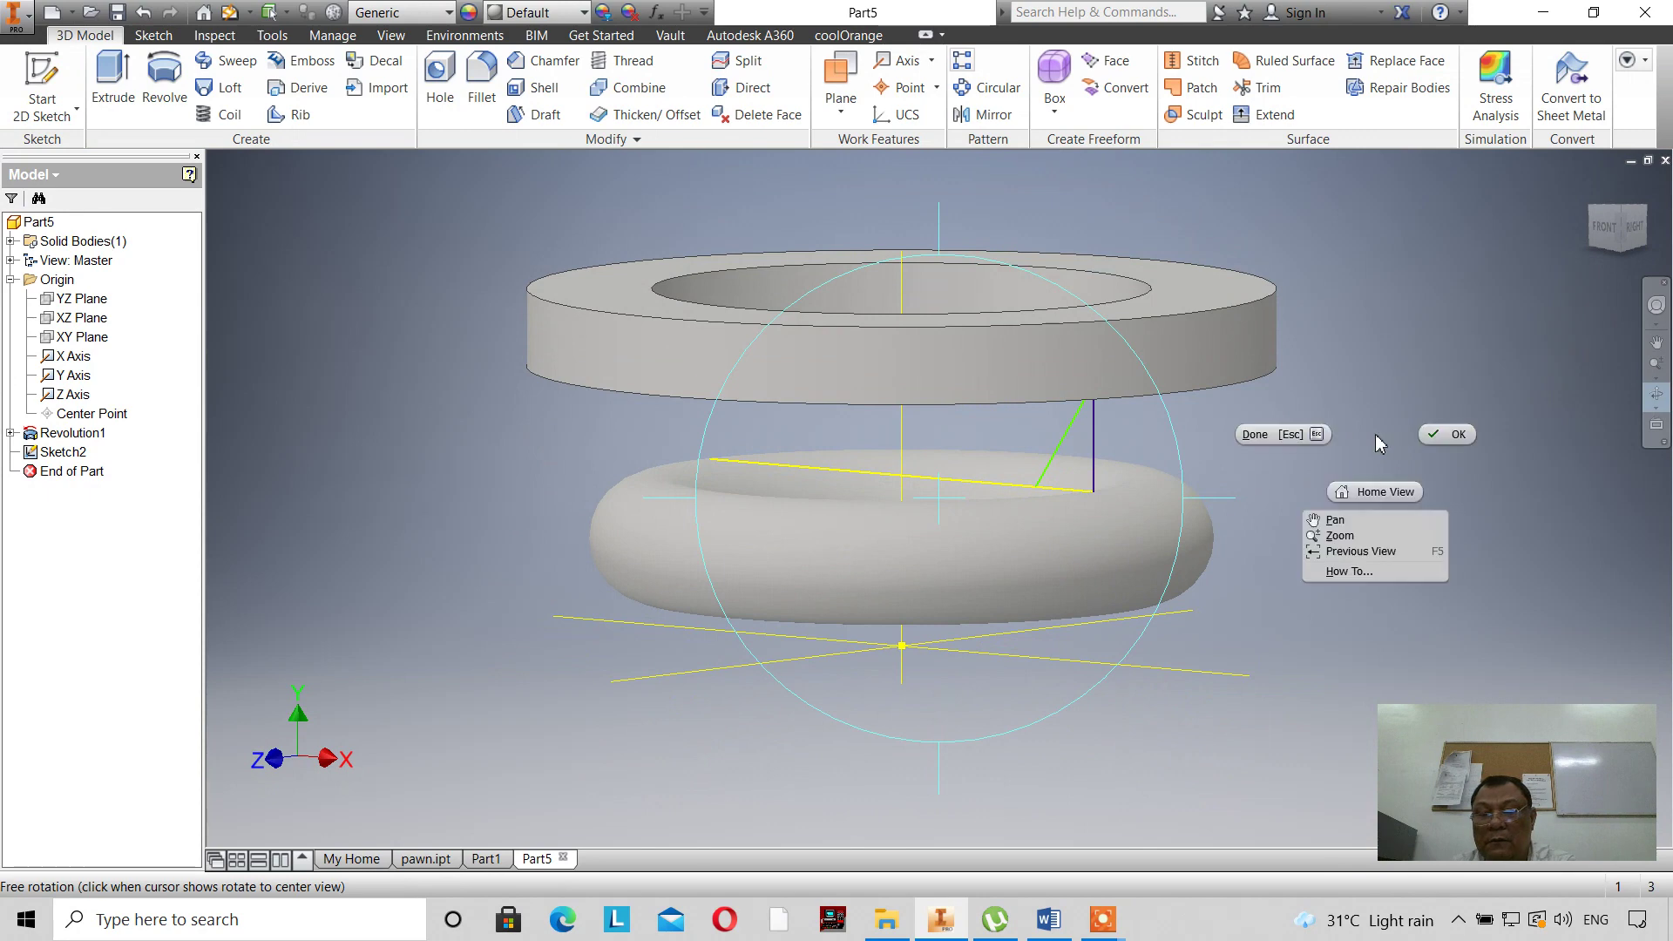
left_click(1430, 448)
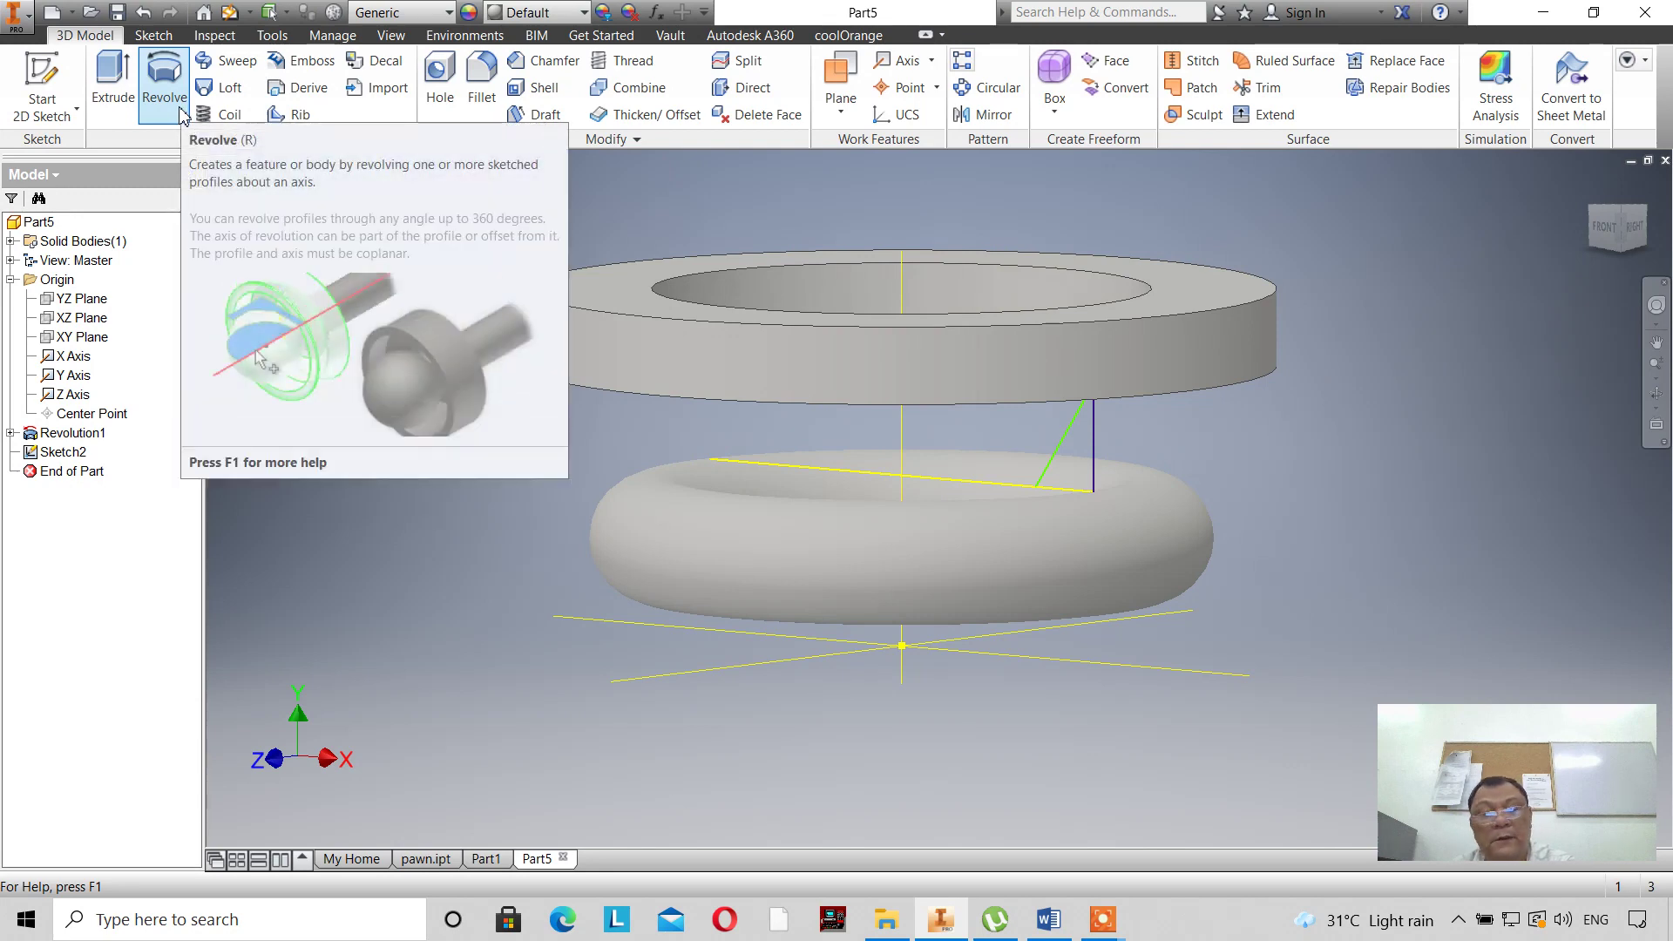
left_click(165, 87)
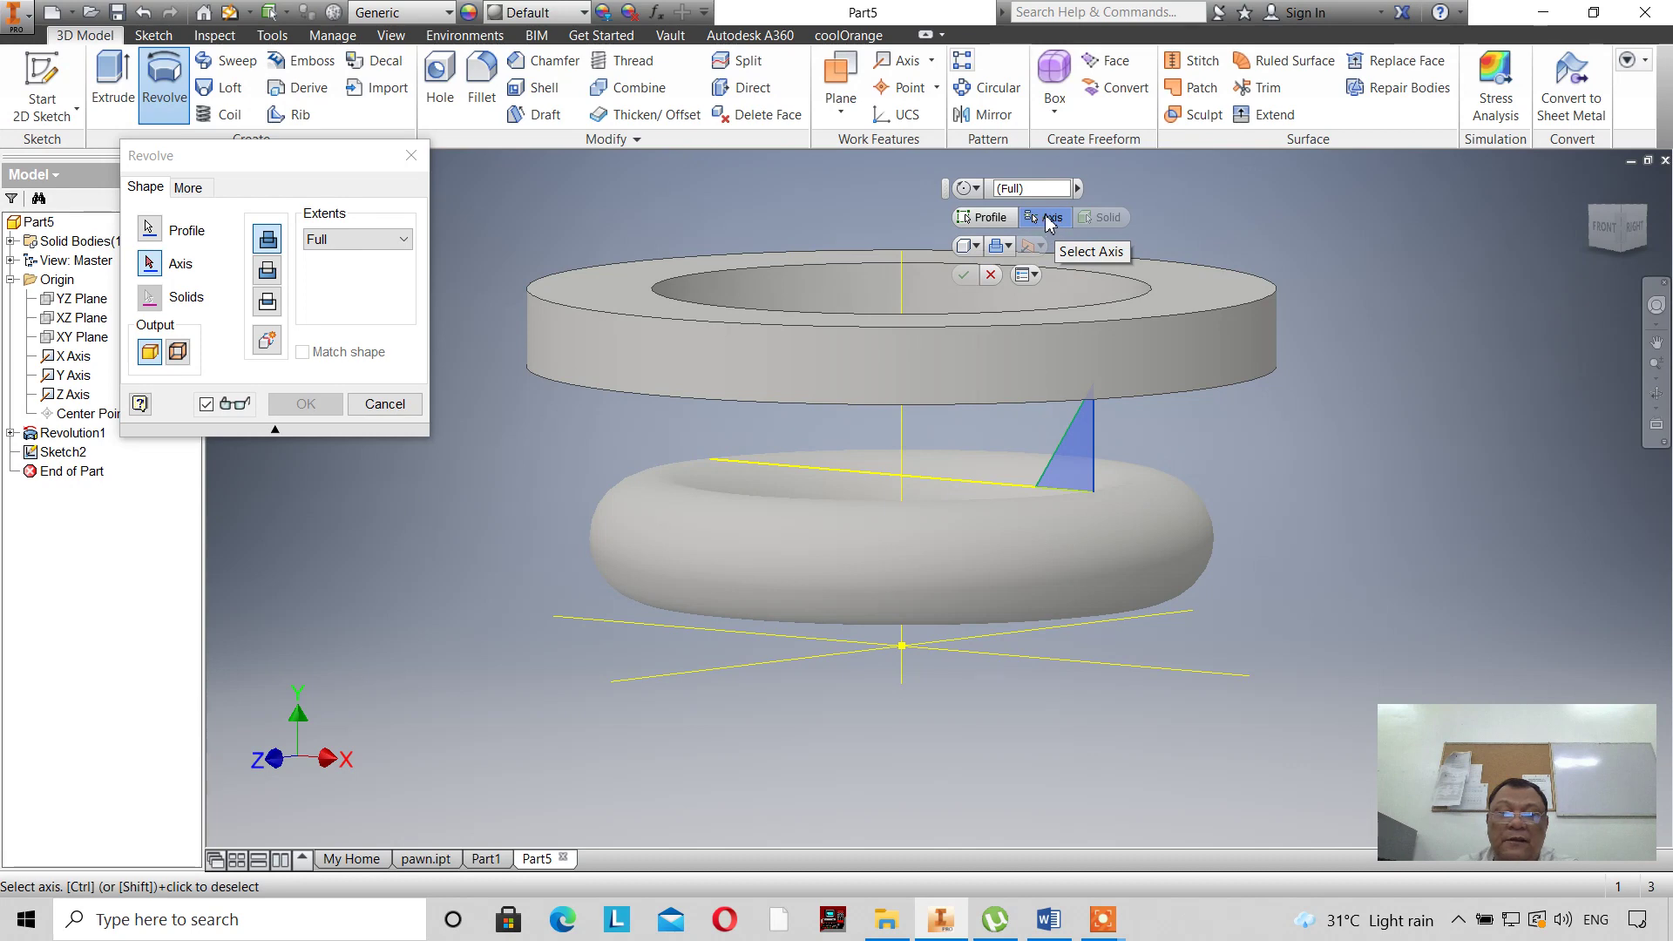
left_click(148, 264)
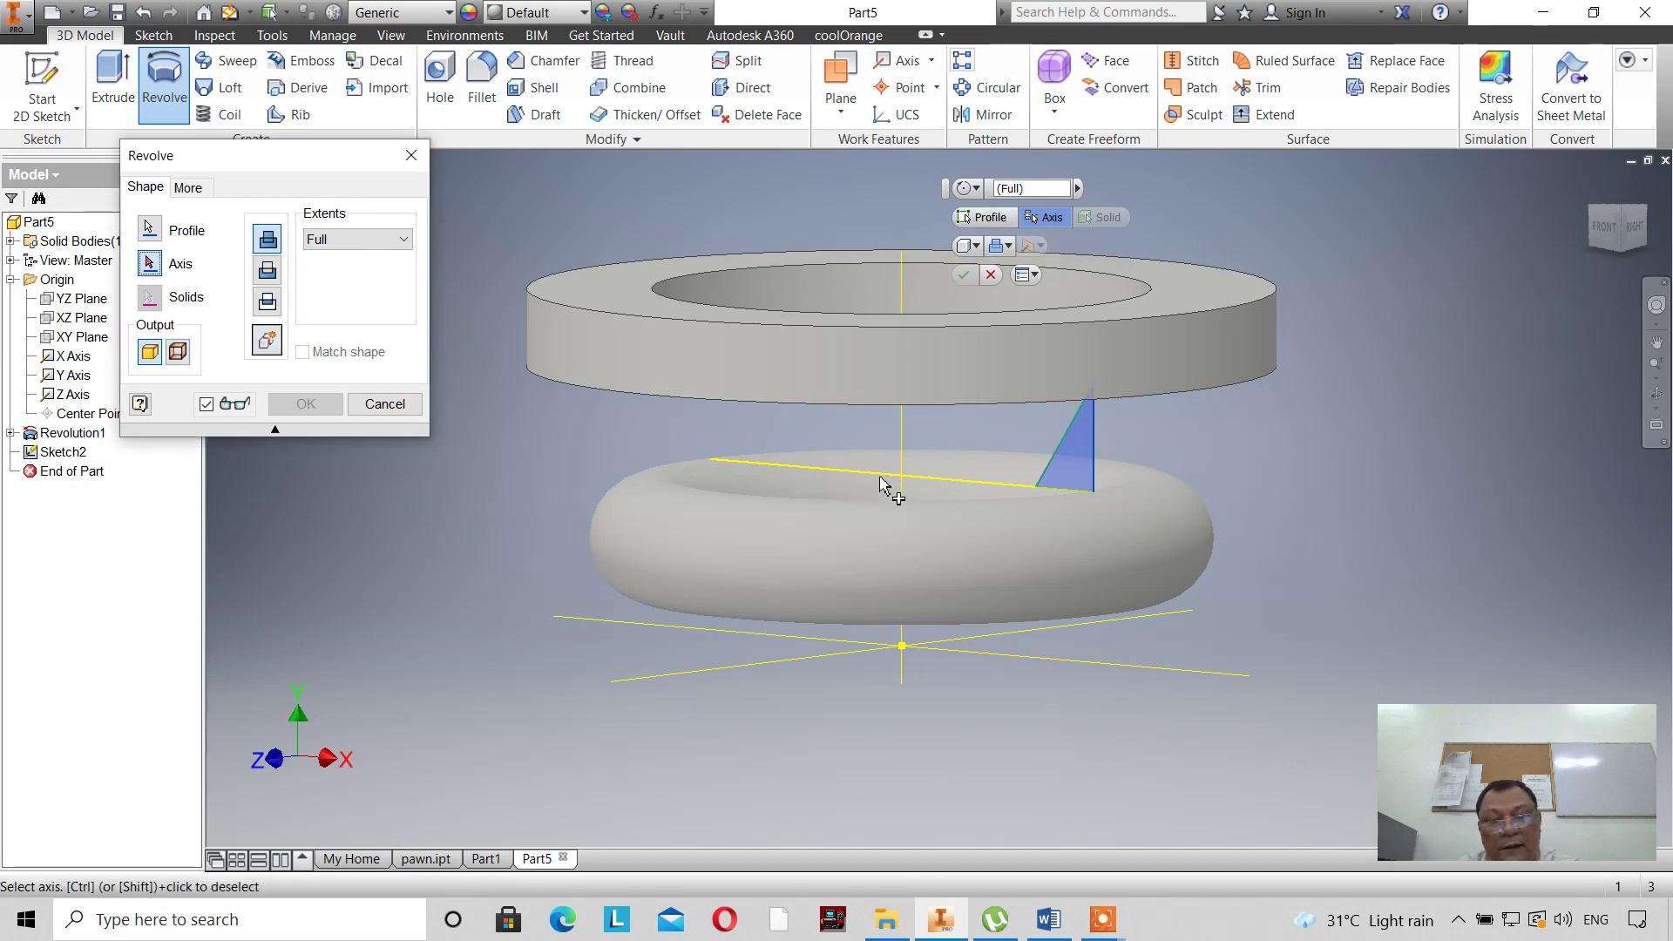
left_click(904, 442)
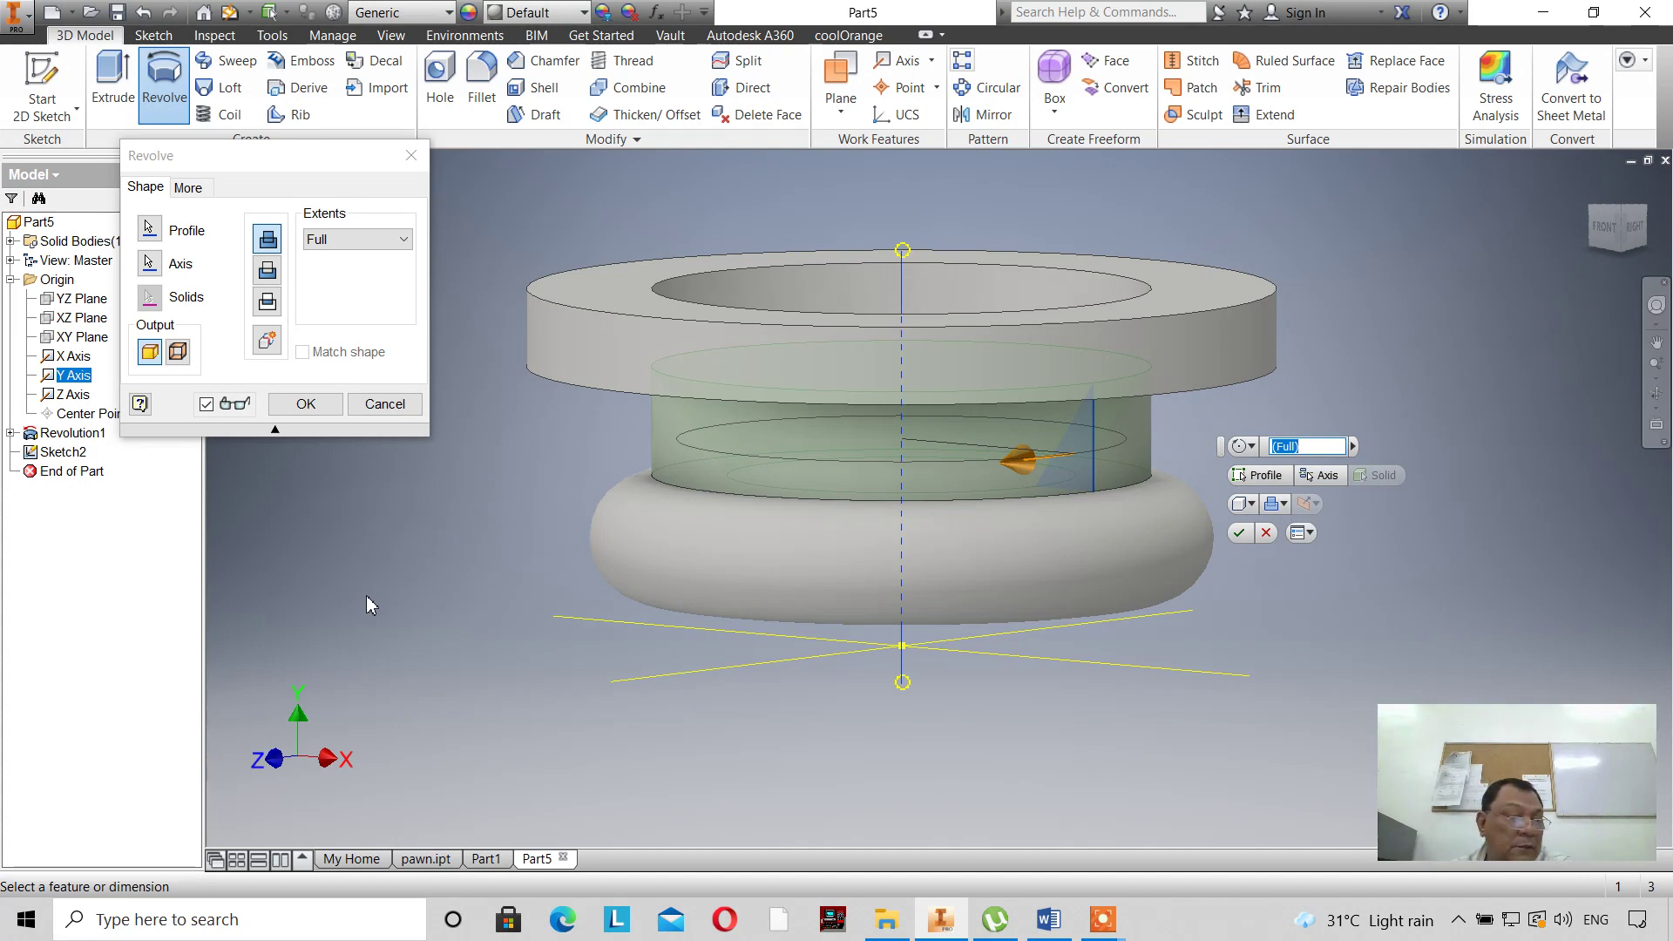
left_click(1240, 532)
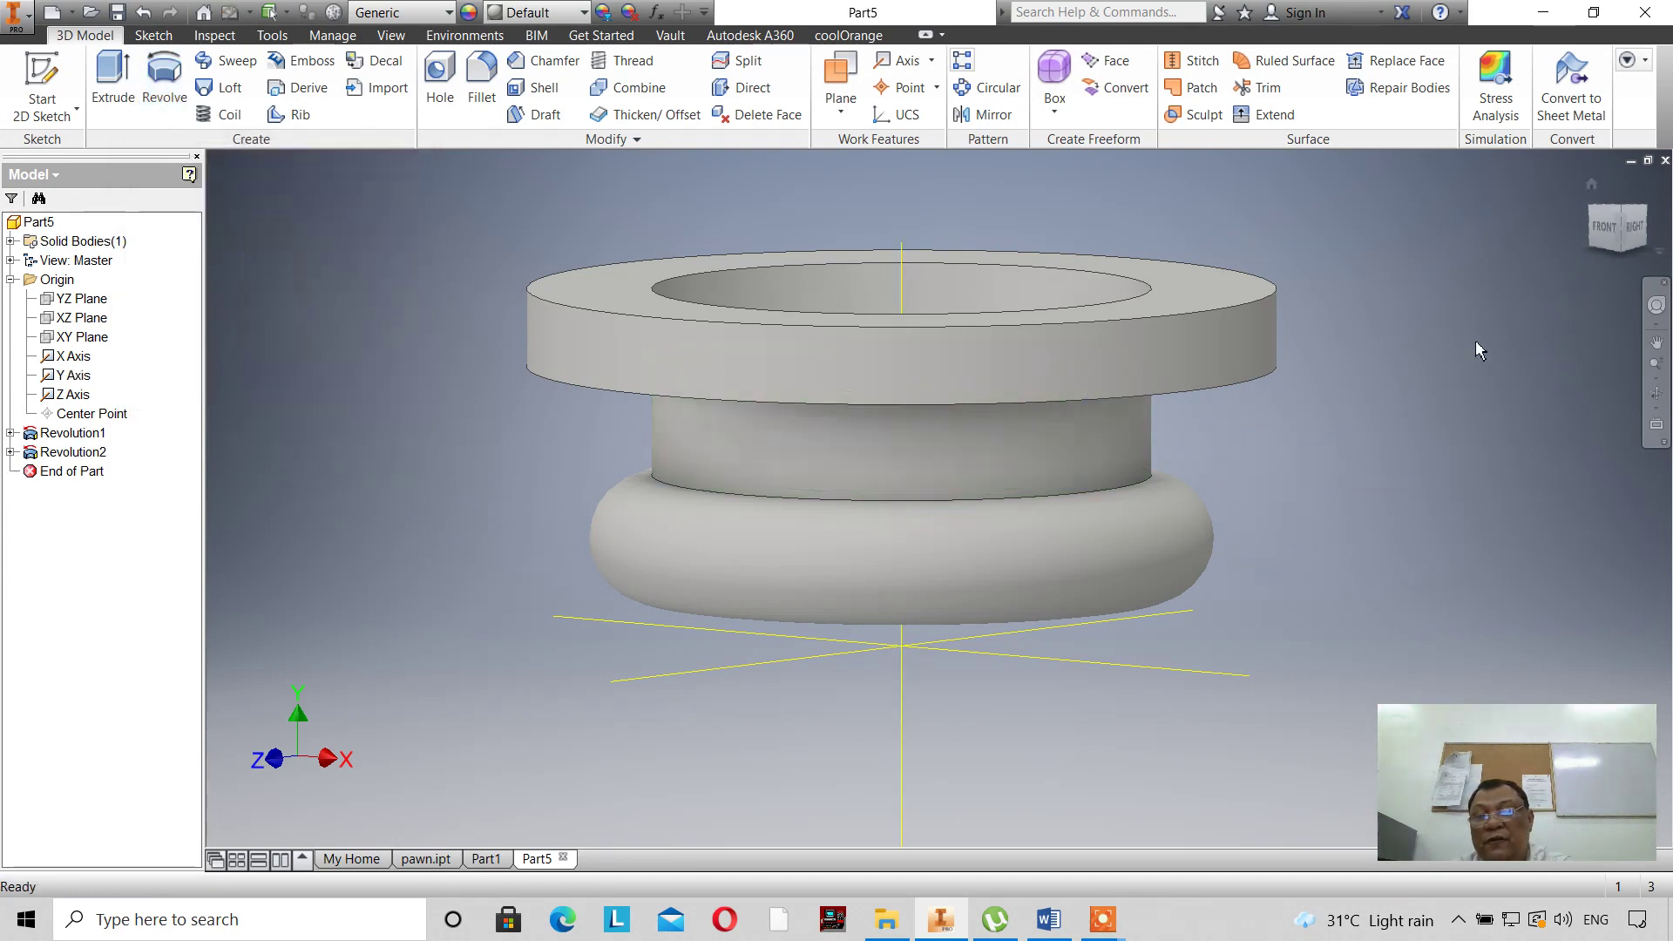
Return to the home view and examine the new connecting section between the ring and the torus from near and far.
left_click(1591, 186)
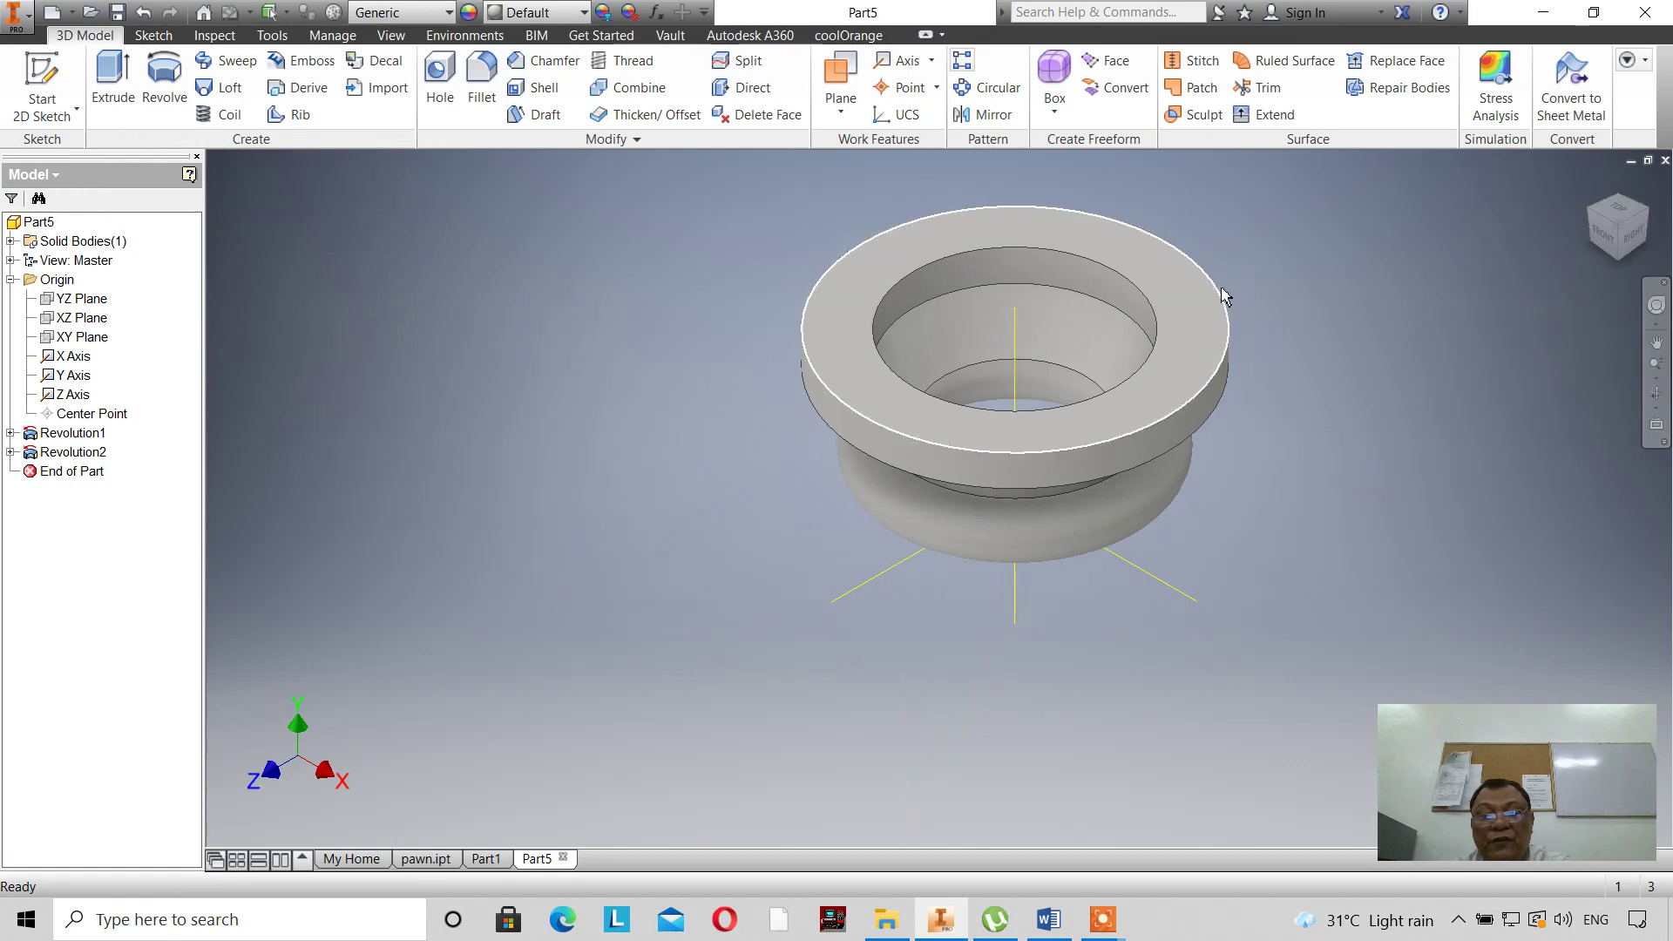
scroll(1222, 293, "down", 4)
scroll(1220, 294, "up", 5)
scroll(1229, 258, "down", 2)
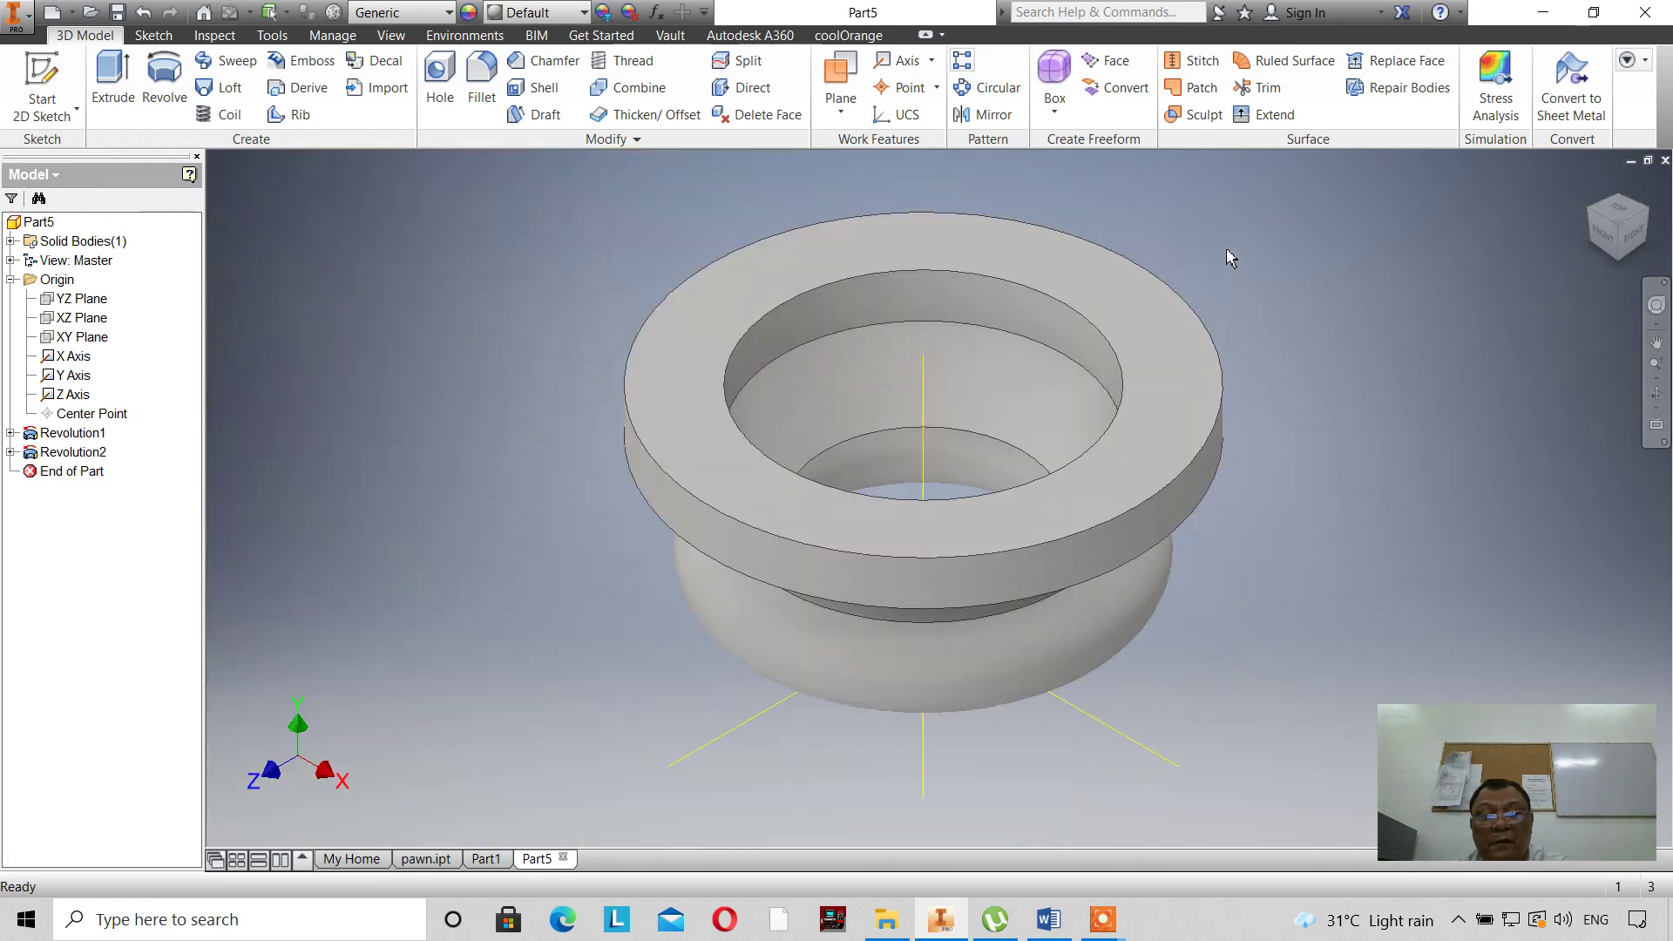
scroll(1229, 258, "down", 3)
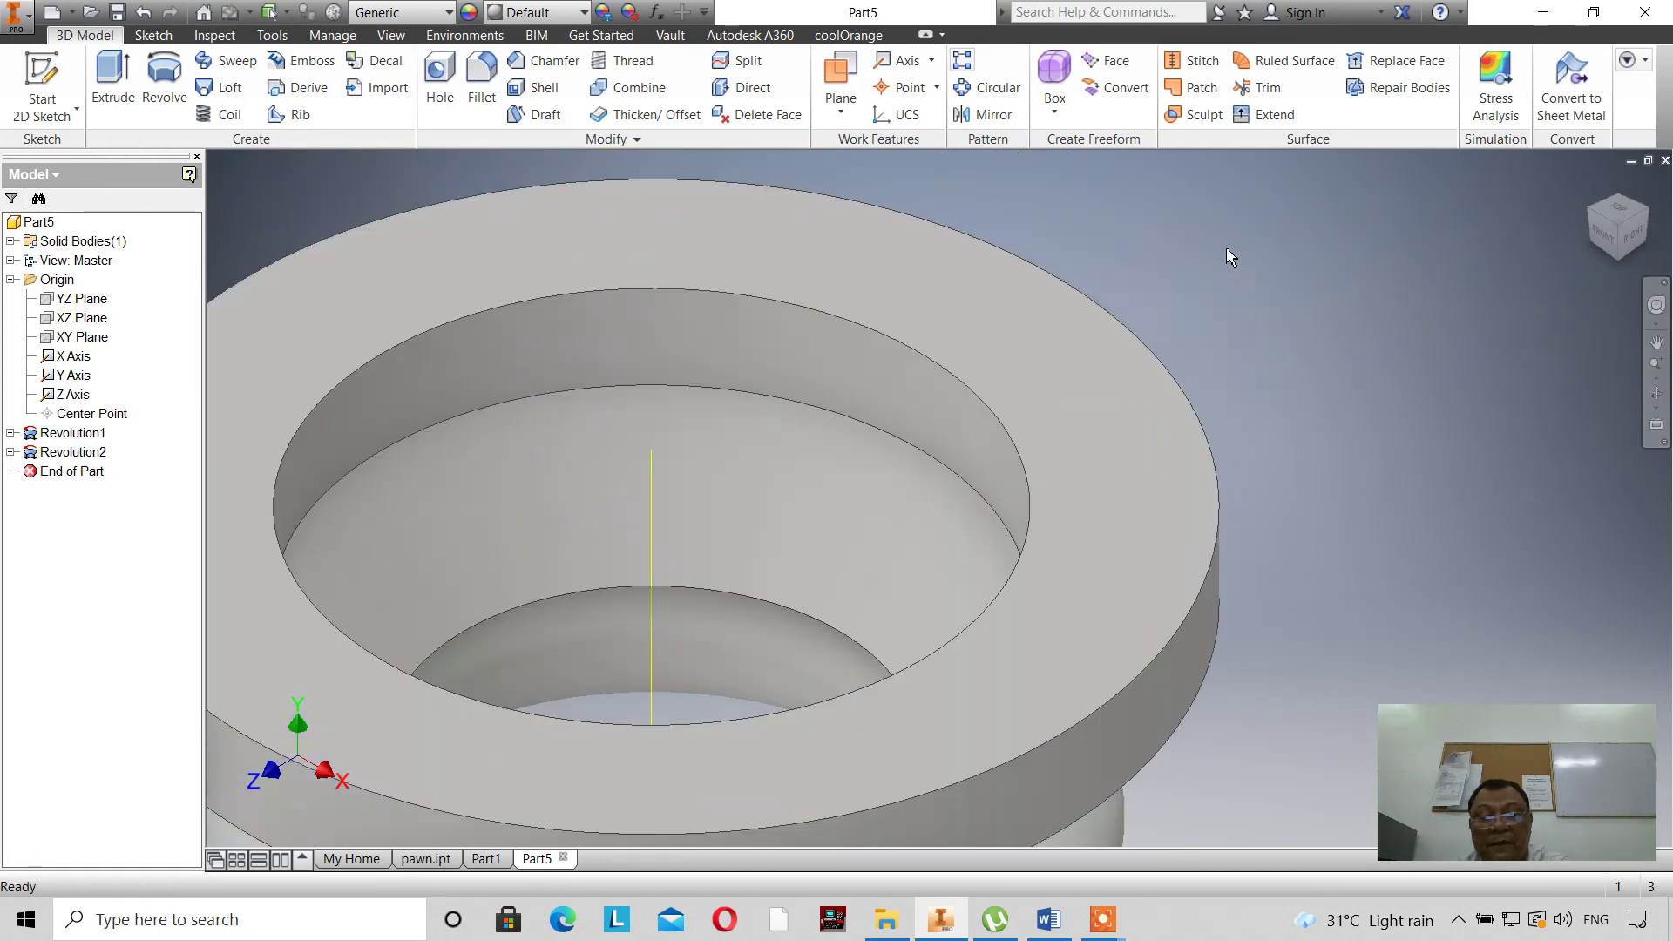
scroll(1224, 262, "up", 4)
scroll(1220, 263, "down", 3)
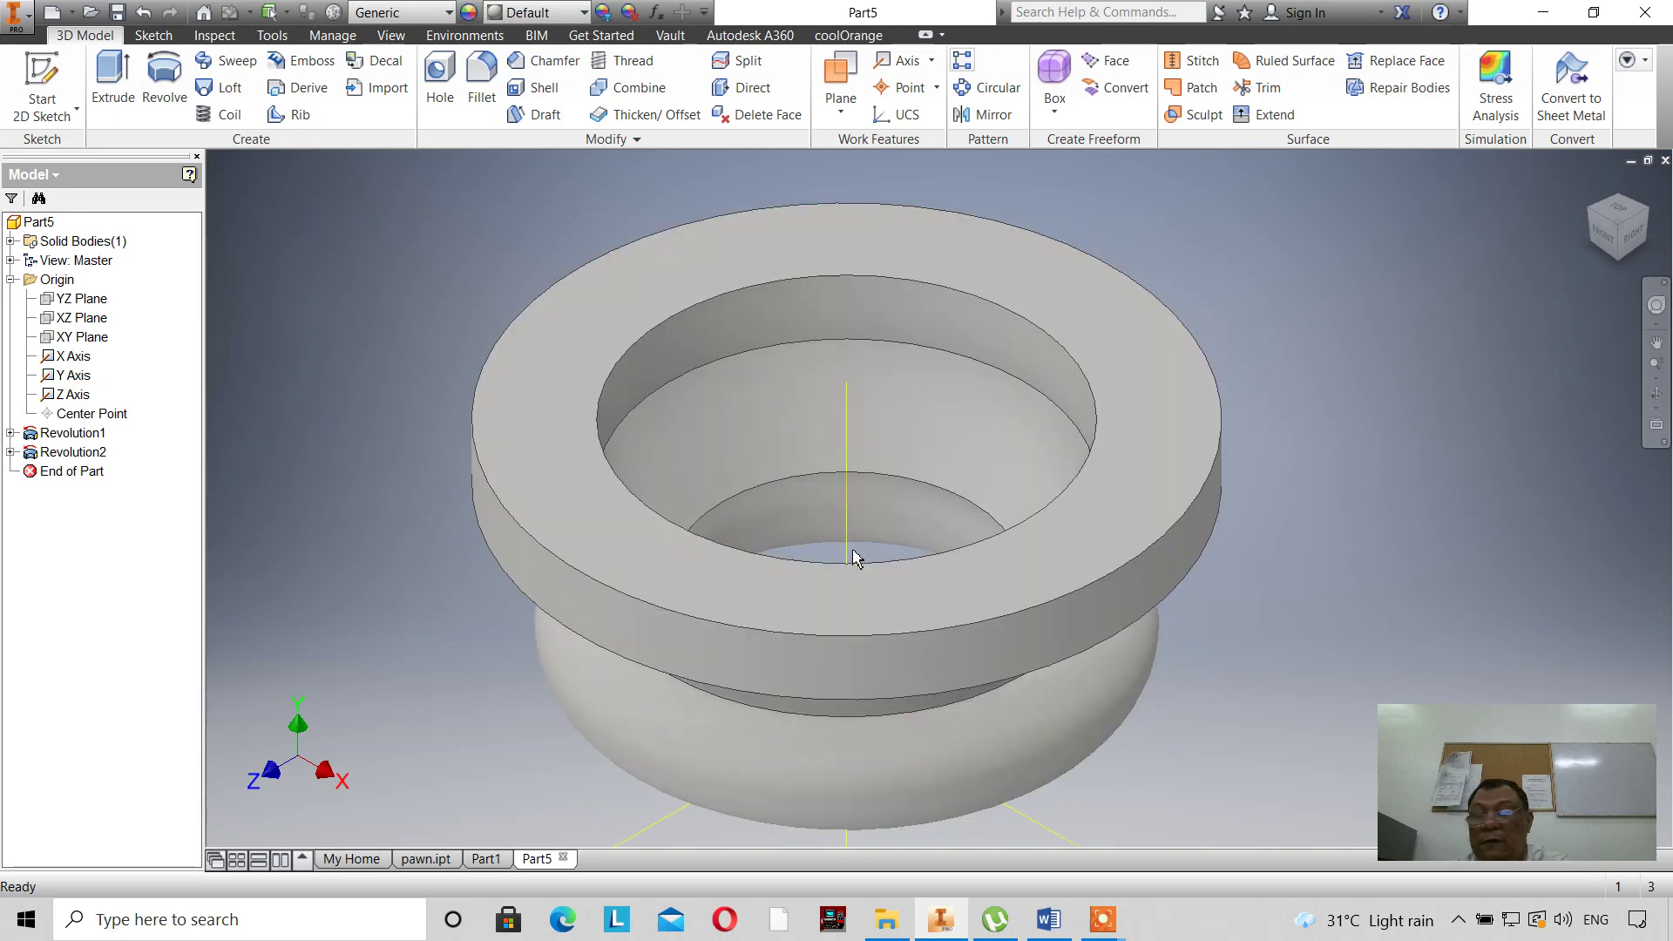
scroll(676, 695, "down", 3)
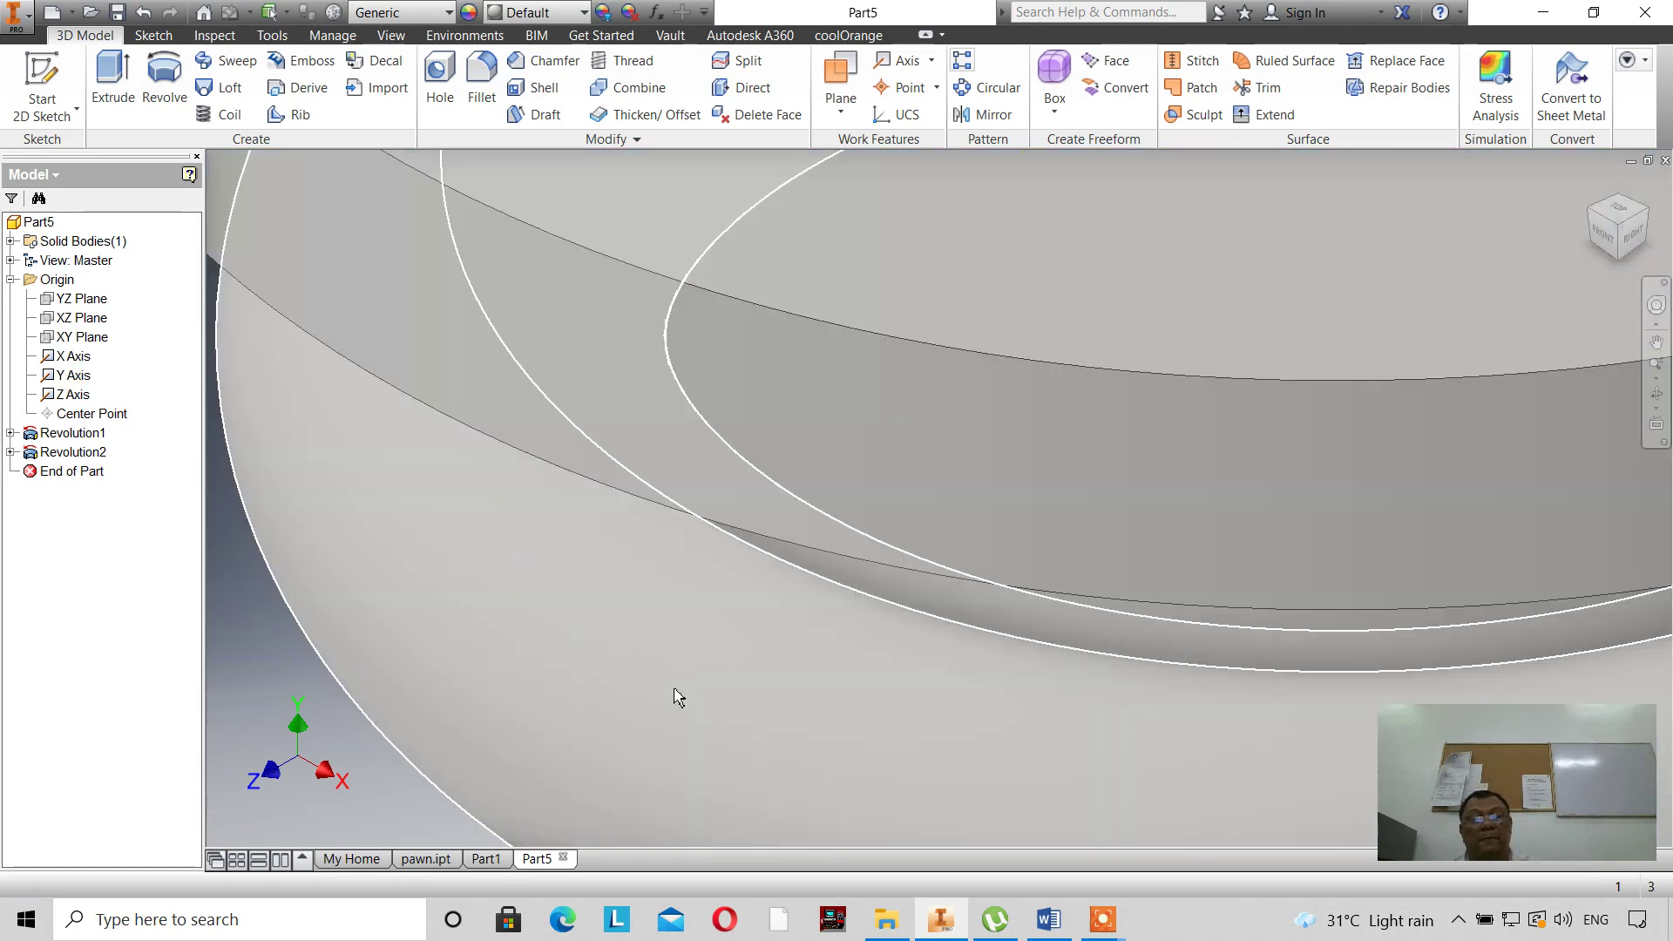
scroll(714, 392, "up", 3)
scroll(753, 573, "down", 3)
scroll(753, 573, "up", 3)
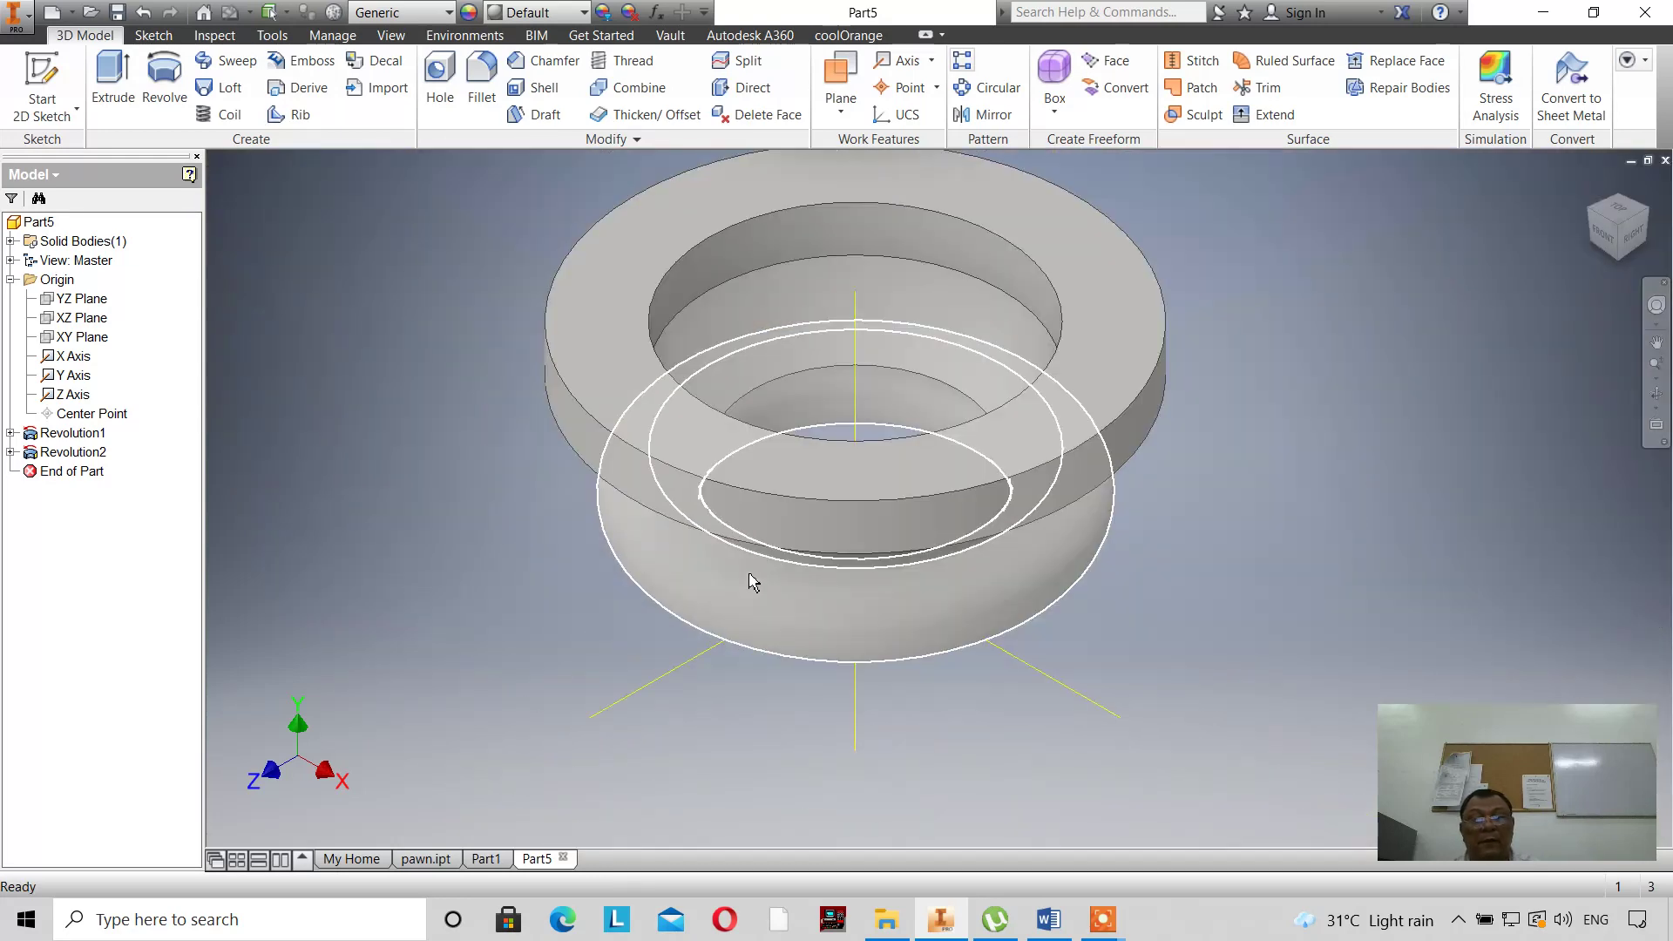
Create a work plane at the midplane of the torus.
left_click(853, 122)
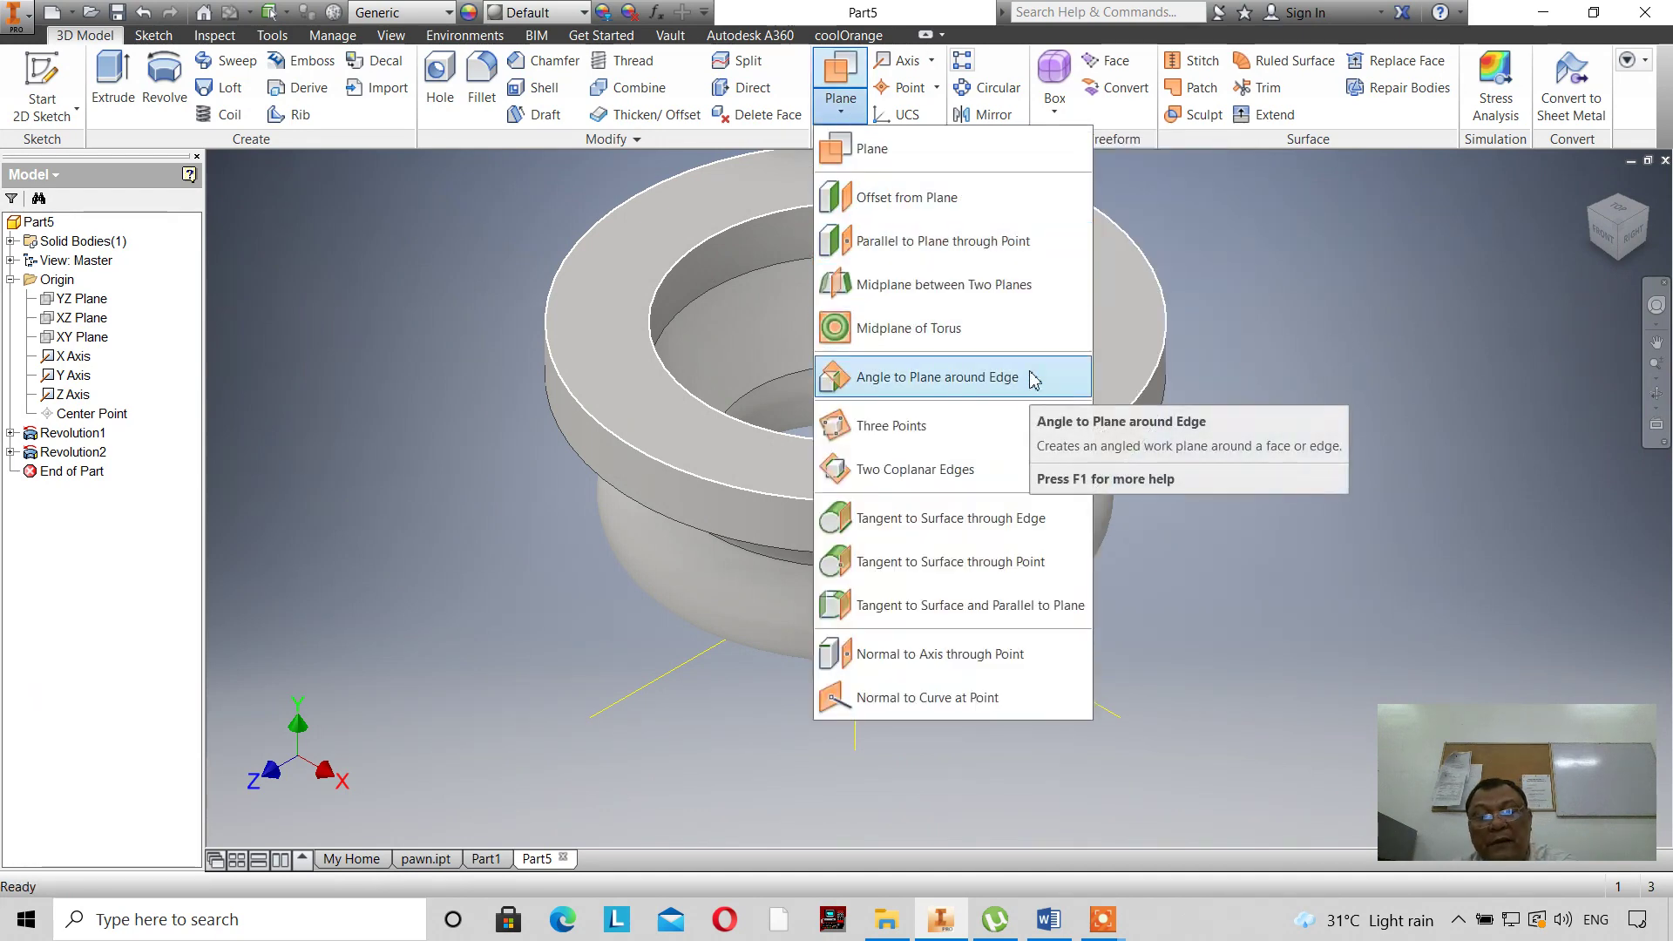
left_click(1026, 329)
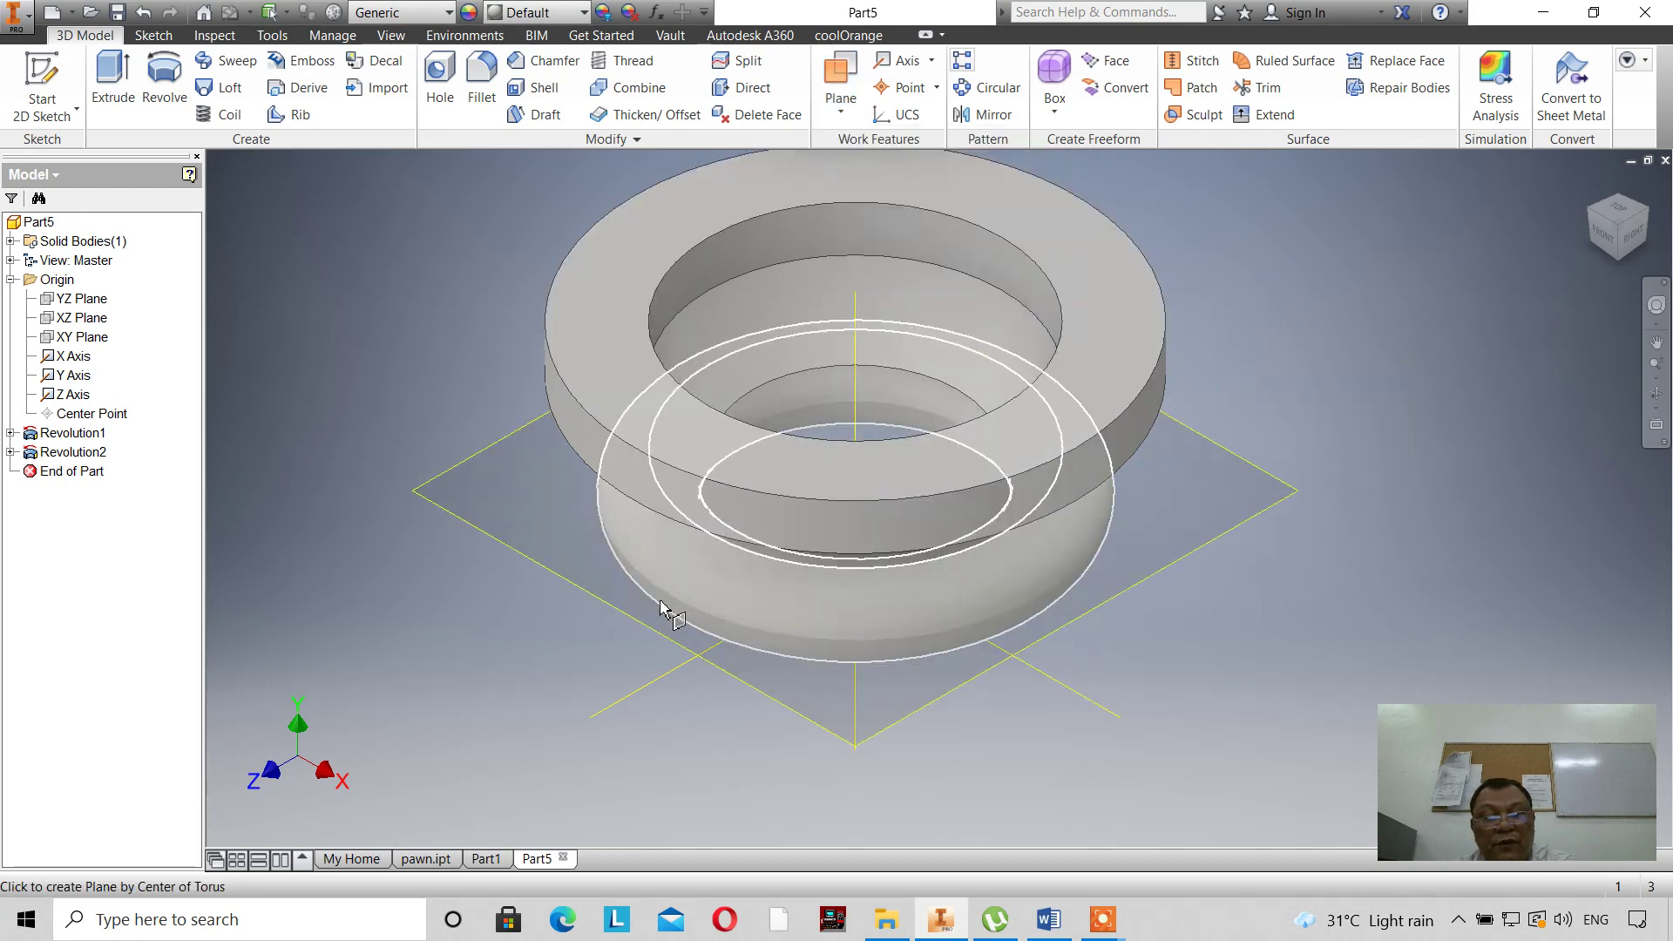
left_click(956, 665)
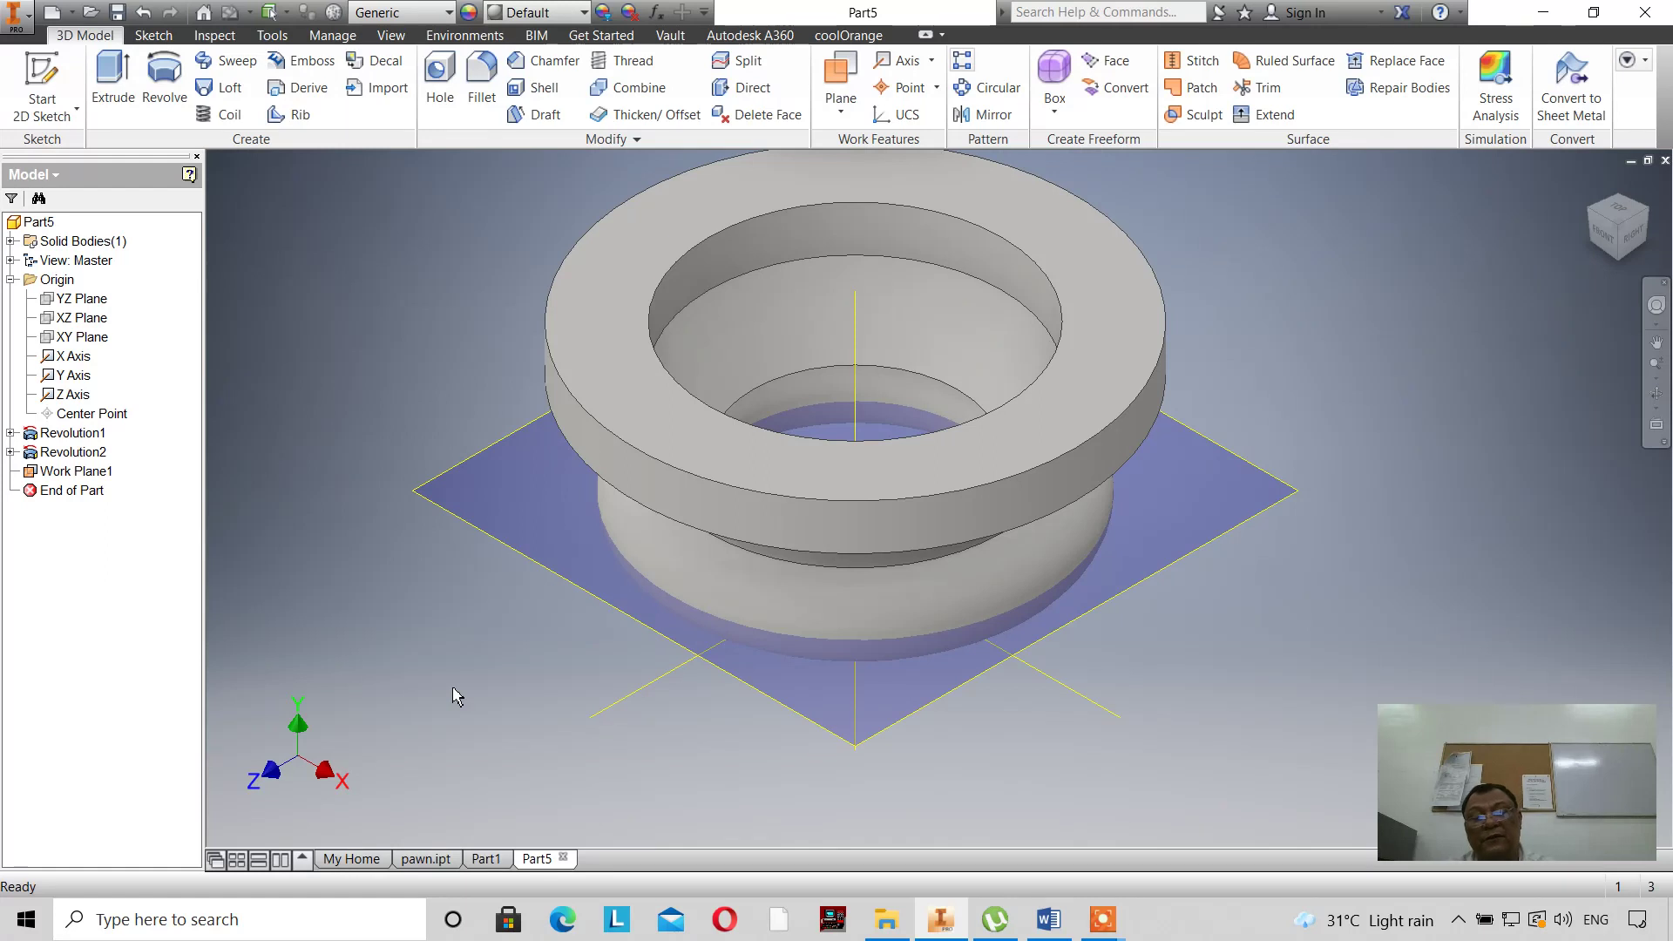
right_click(401, 384)
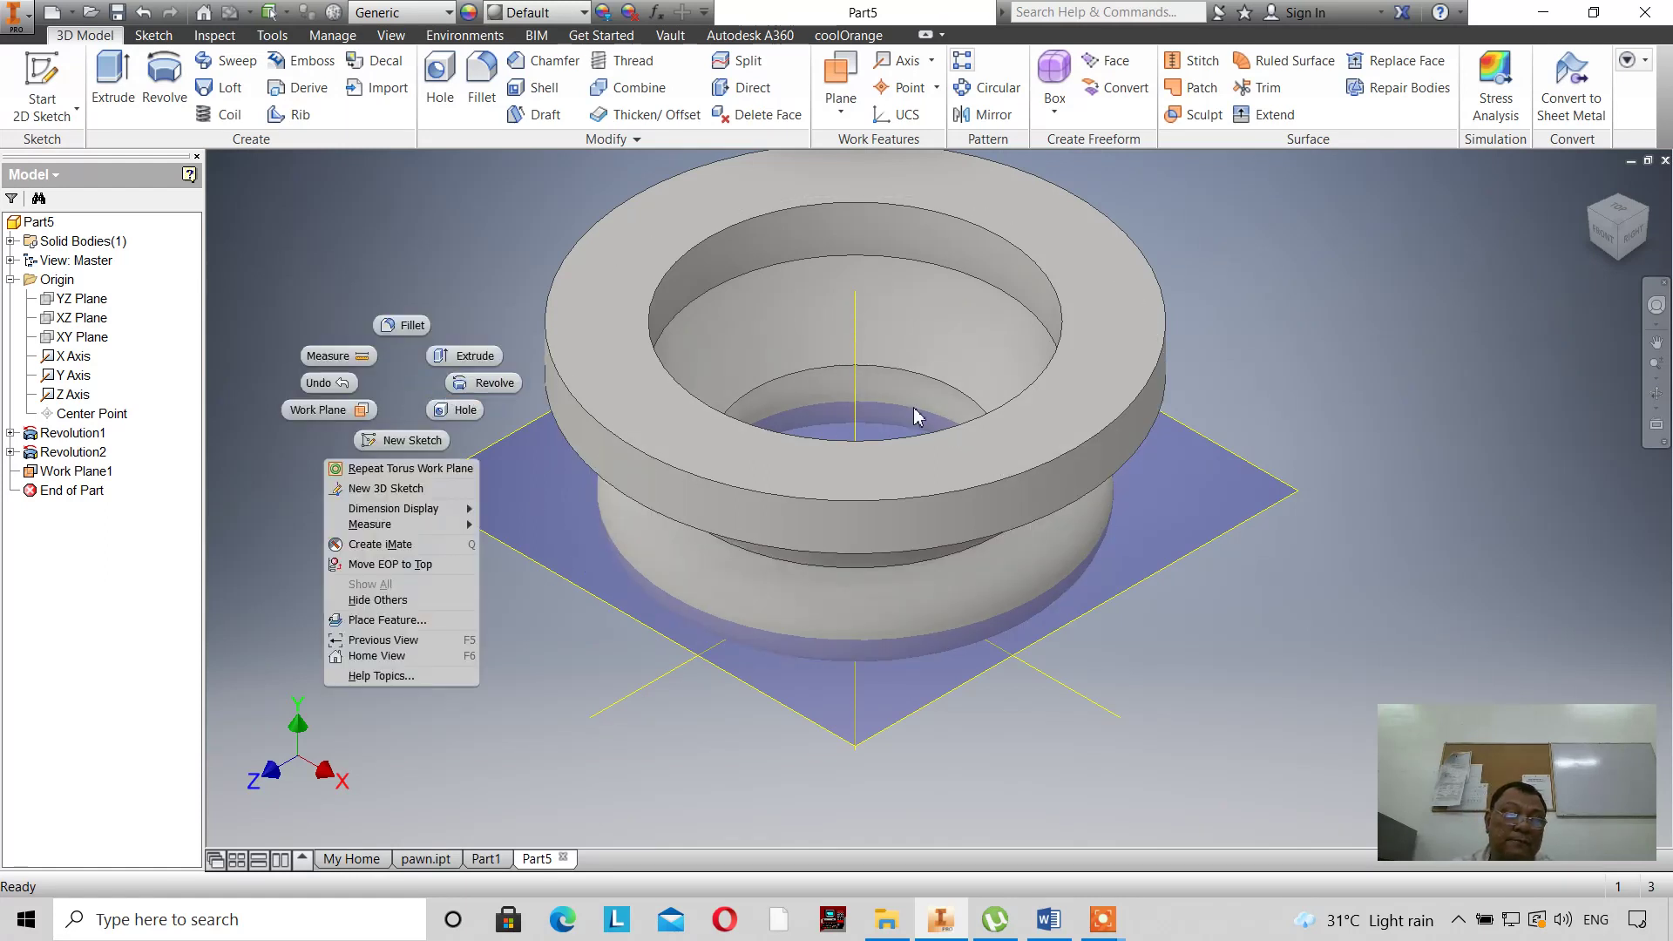
left_click(275, 669)
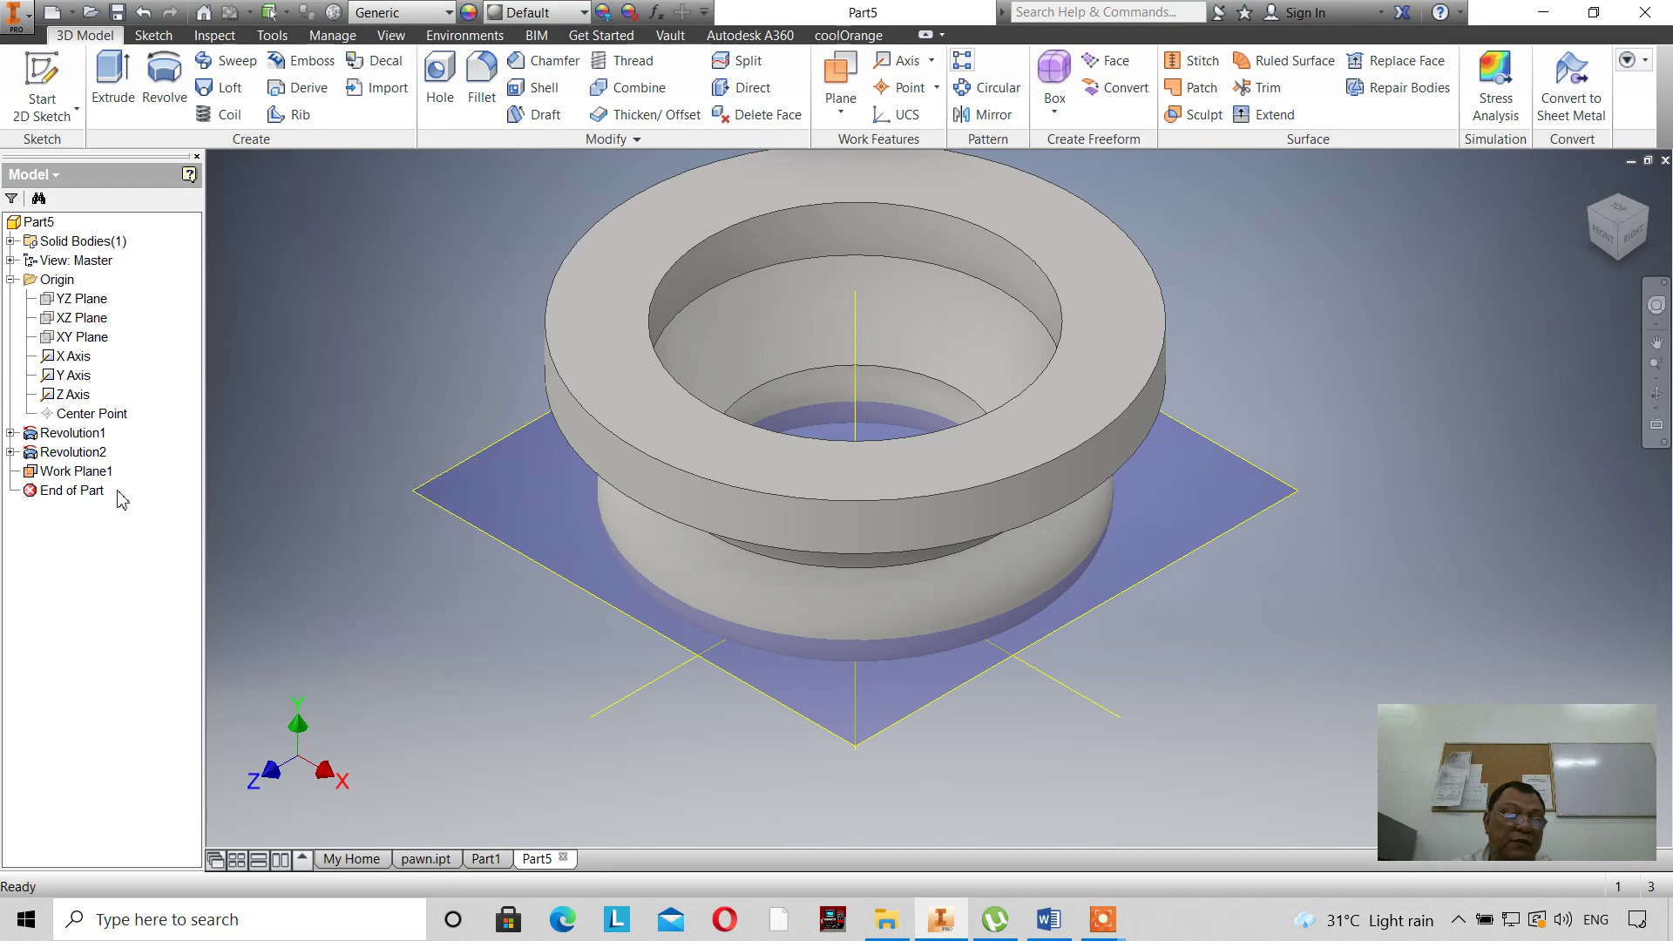
left_click(10, 433)
left_click(78, 452)
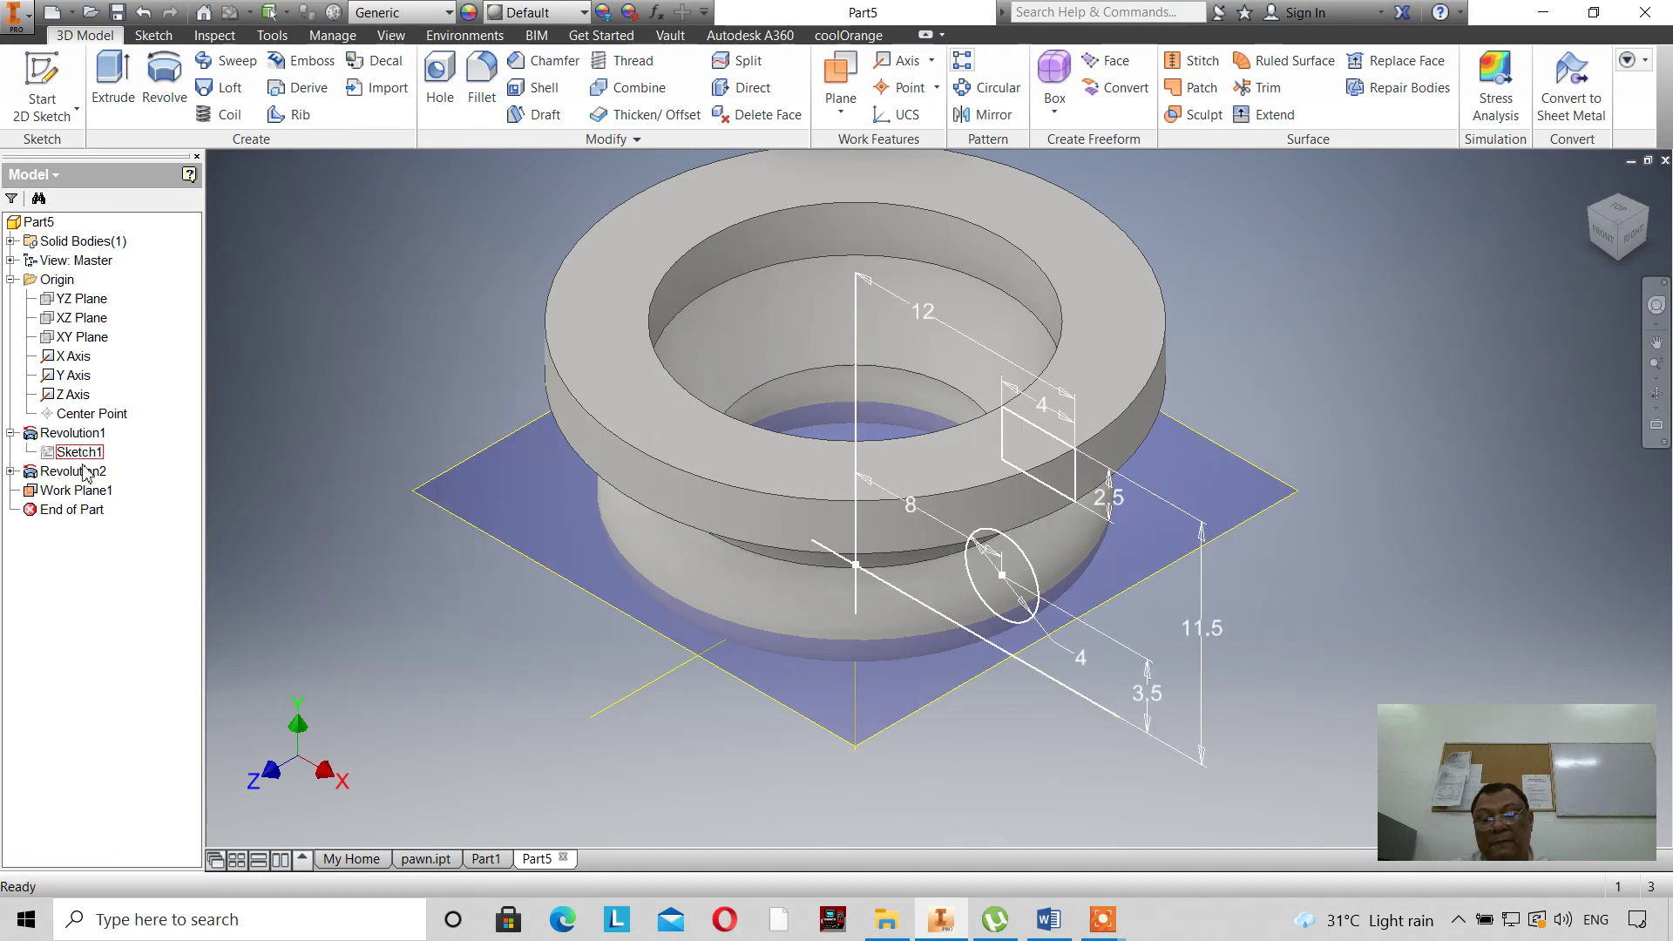
left_click(84, 470)
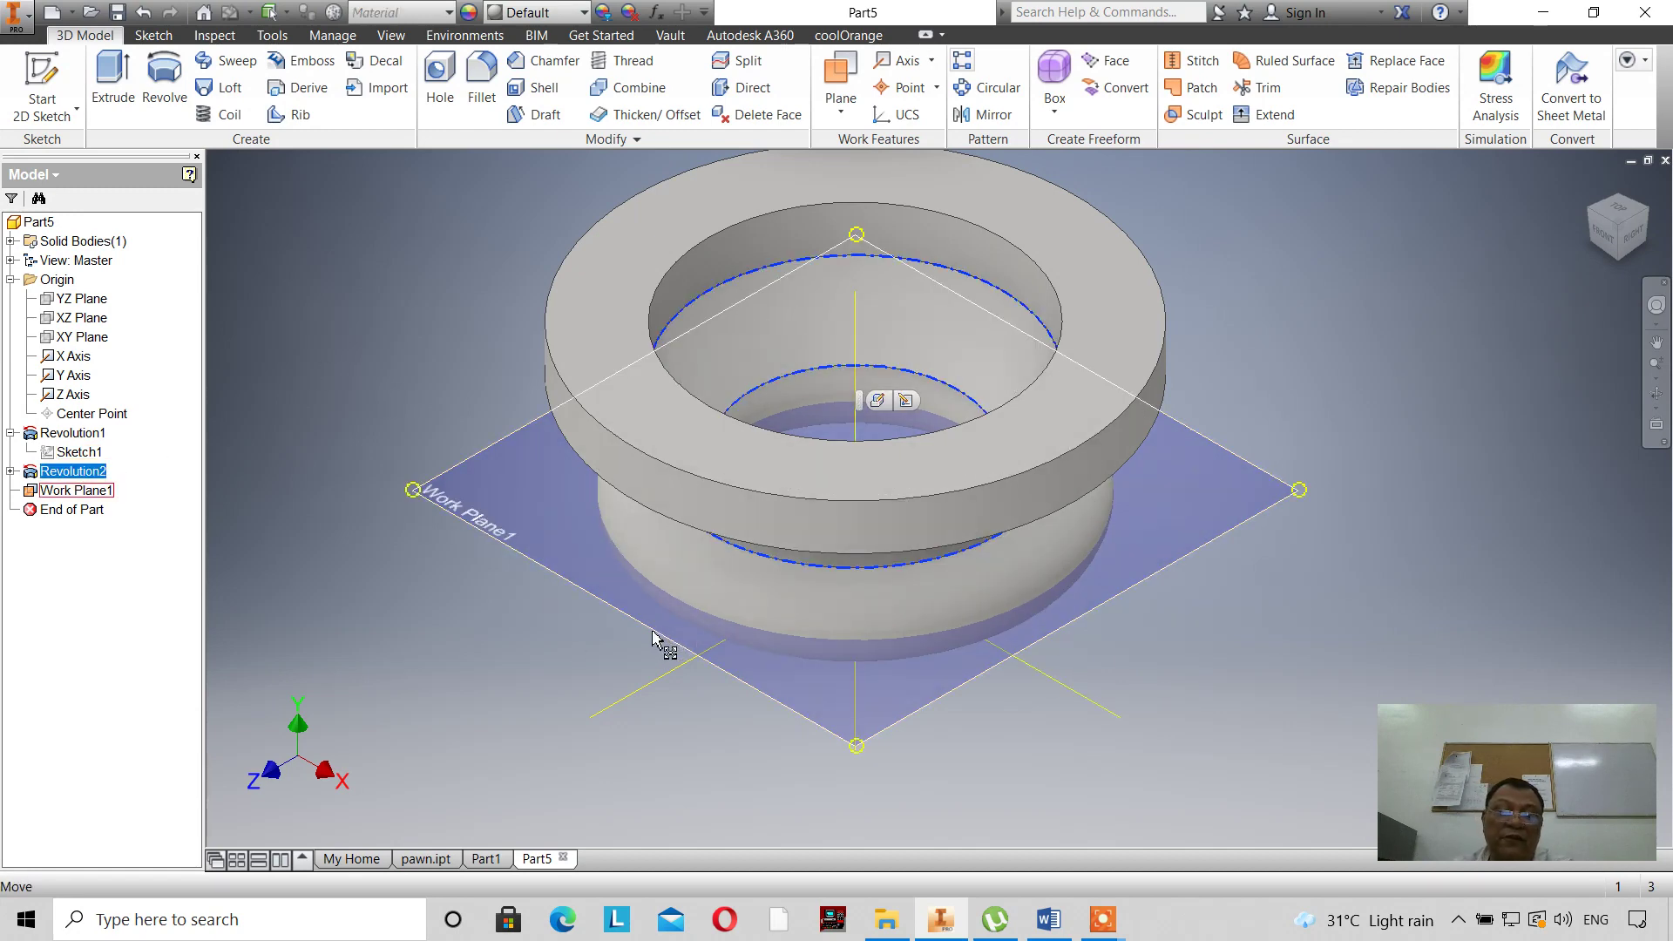
left_click(840, 104)
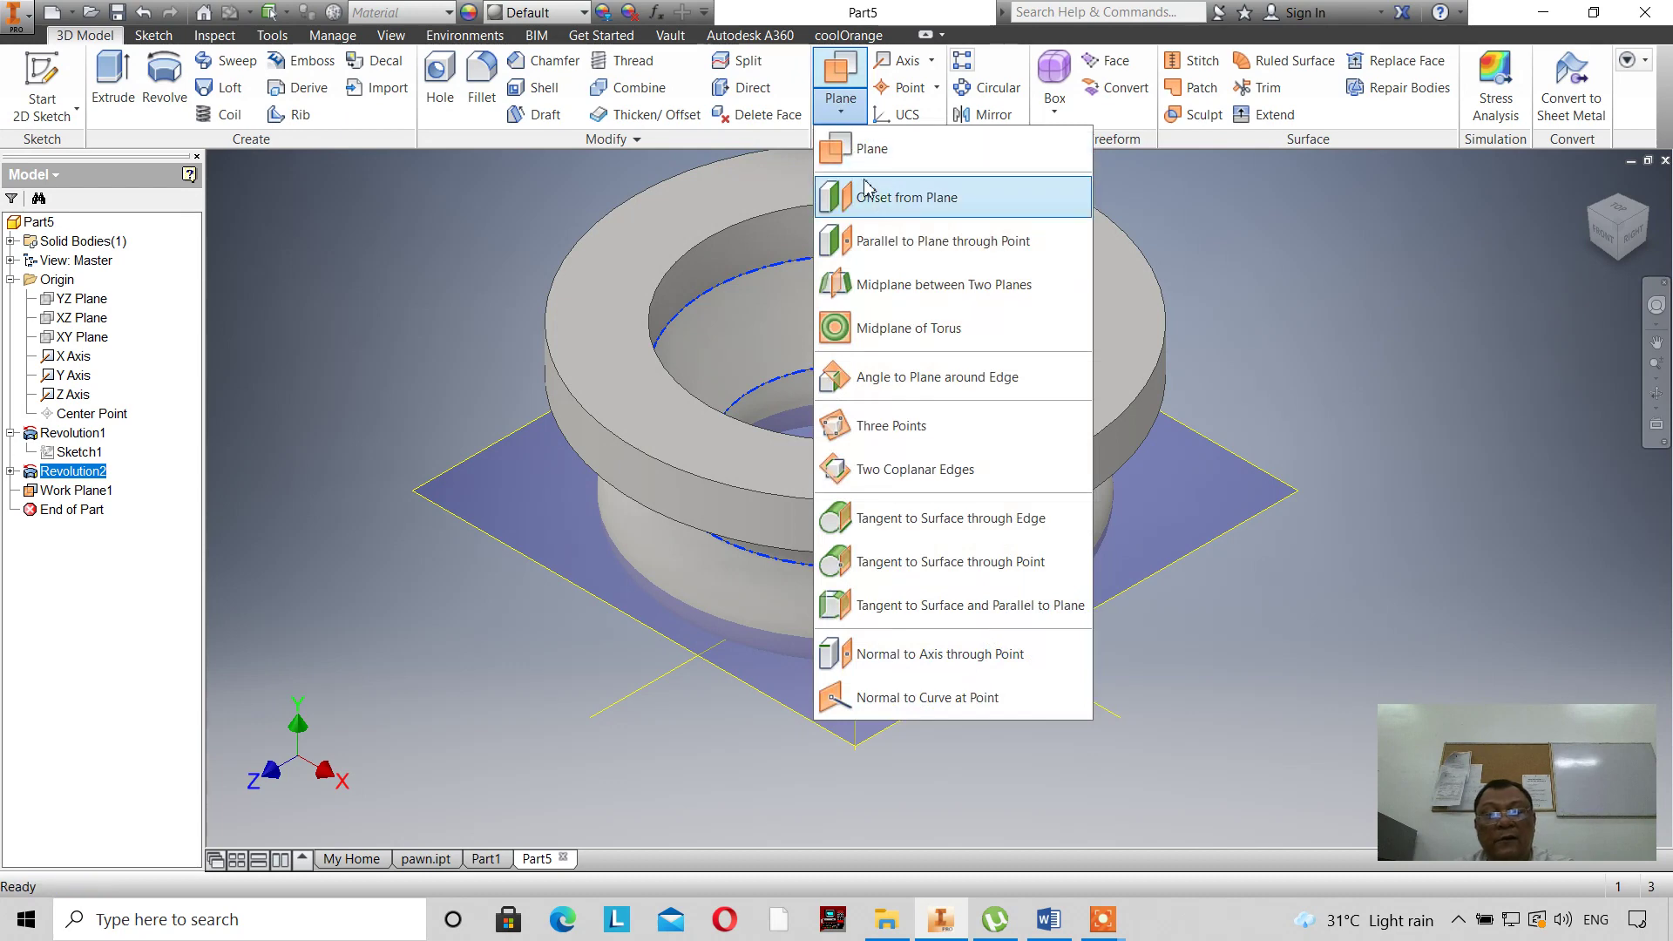
left_click(1594, 370)
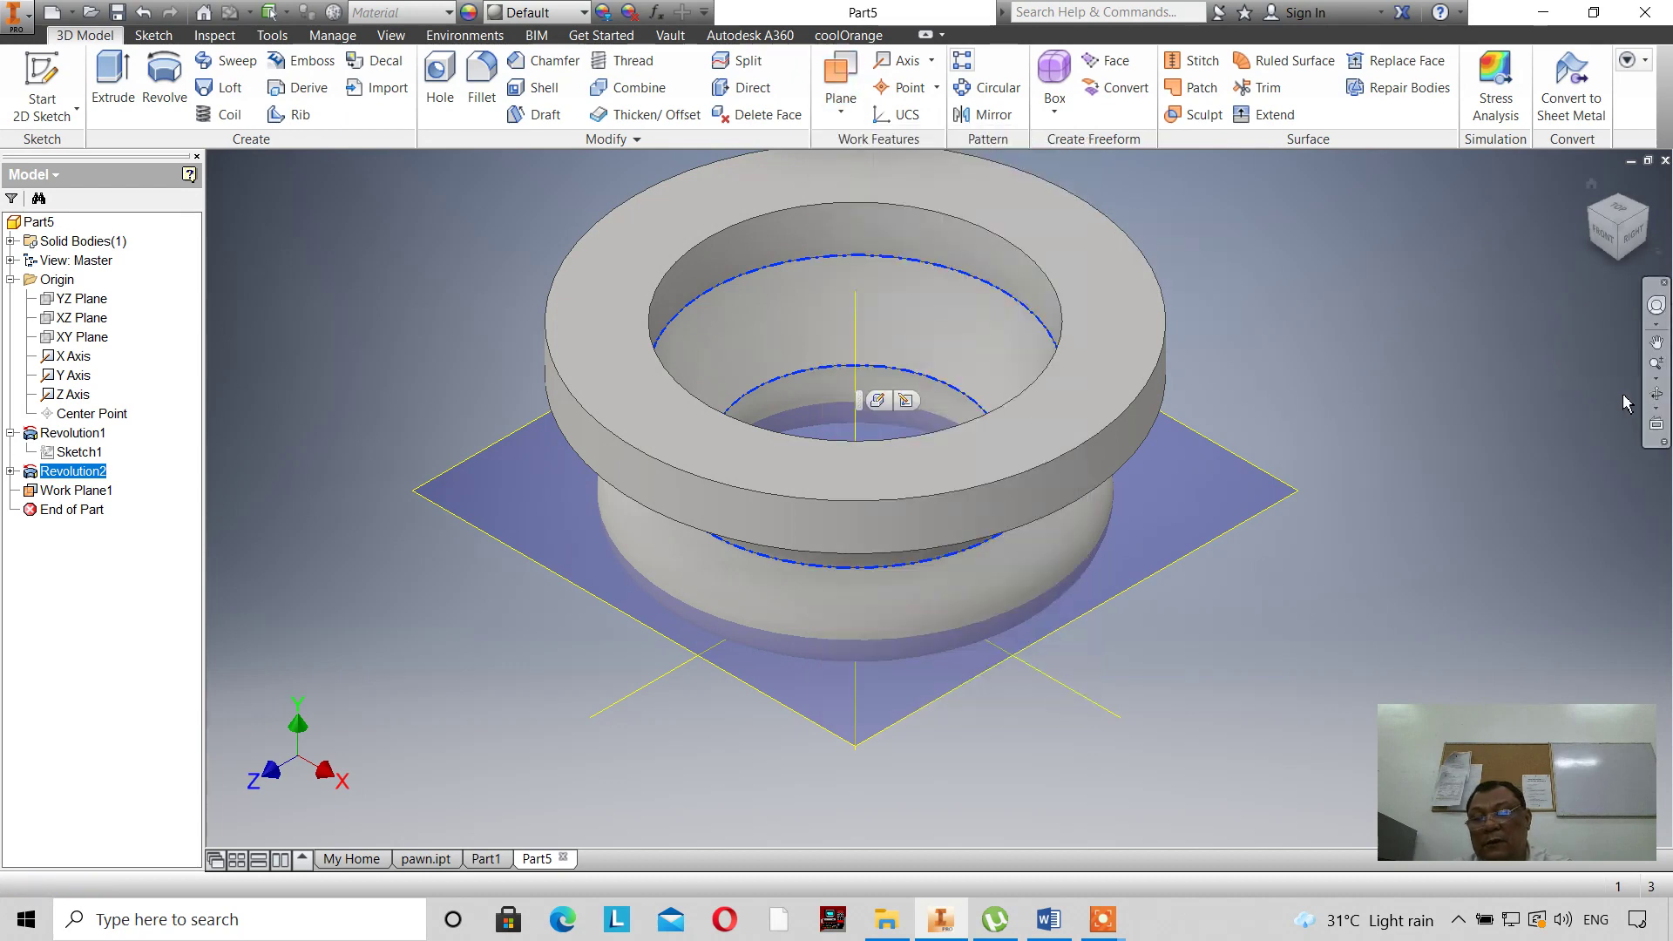
Create a work plane offset 2 mm below the torus midplane work plane.
left_click(1656, 394)
left_click_drag(848, 531, 897, 482)
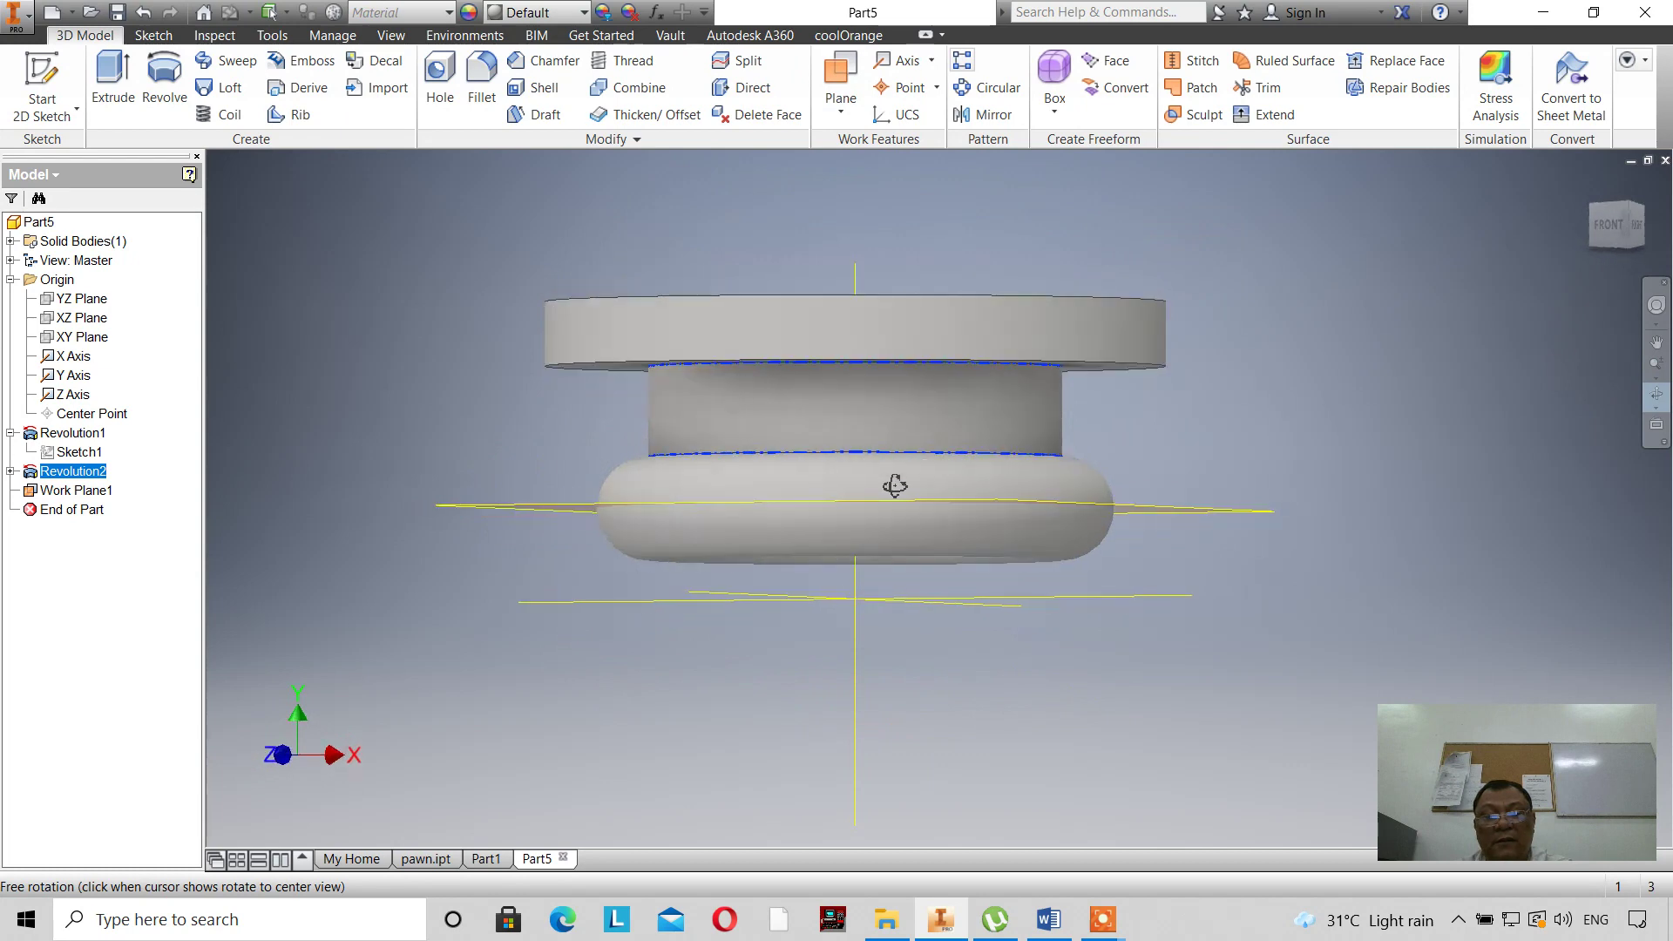
right_click(1229, 396)
left_click(1337, 316)
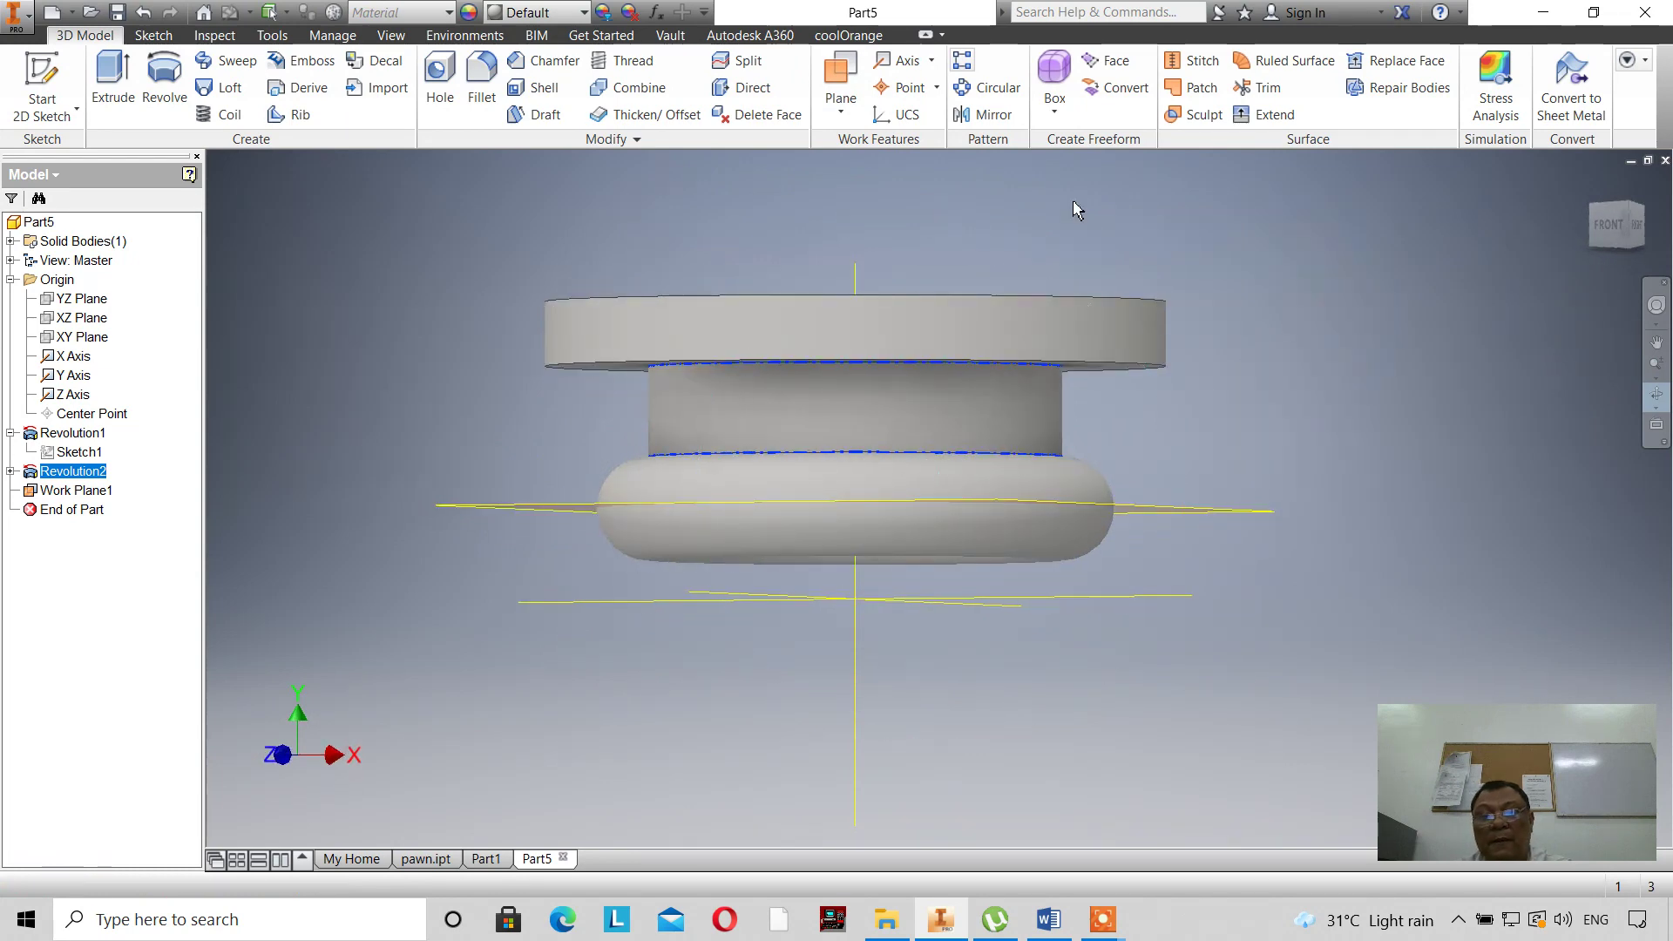
left_click(841, 105)
left_click(867, 197)
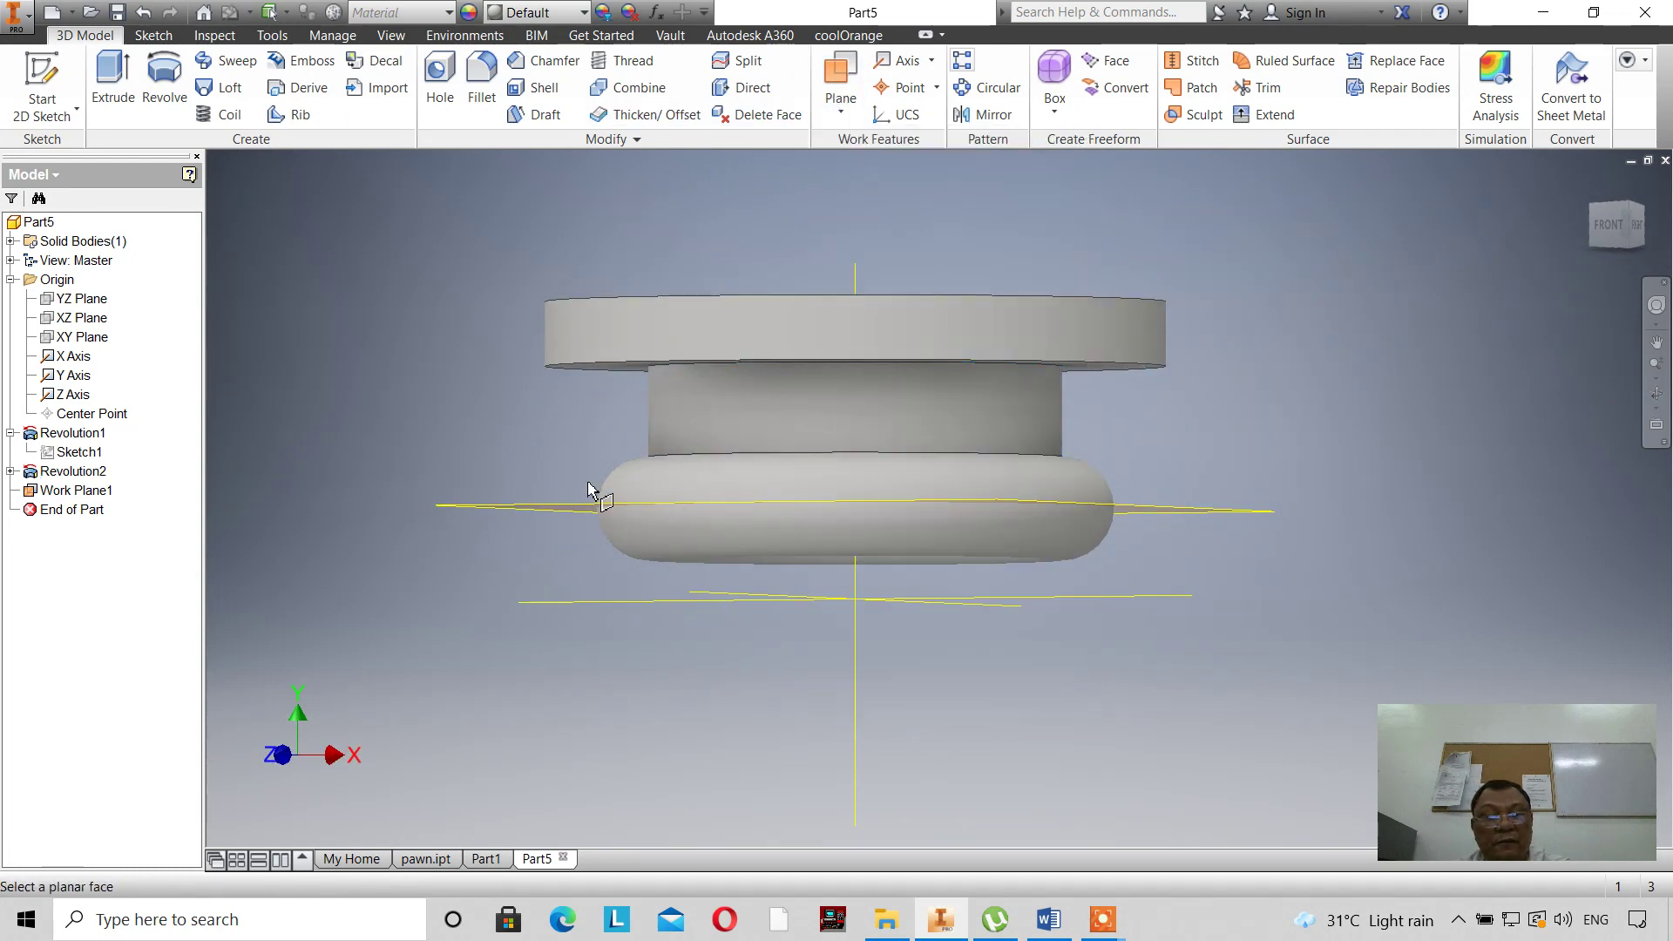
left_click(573, 511)
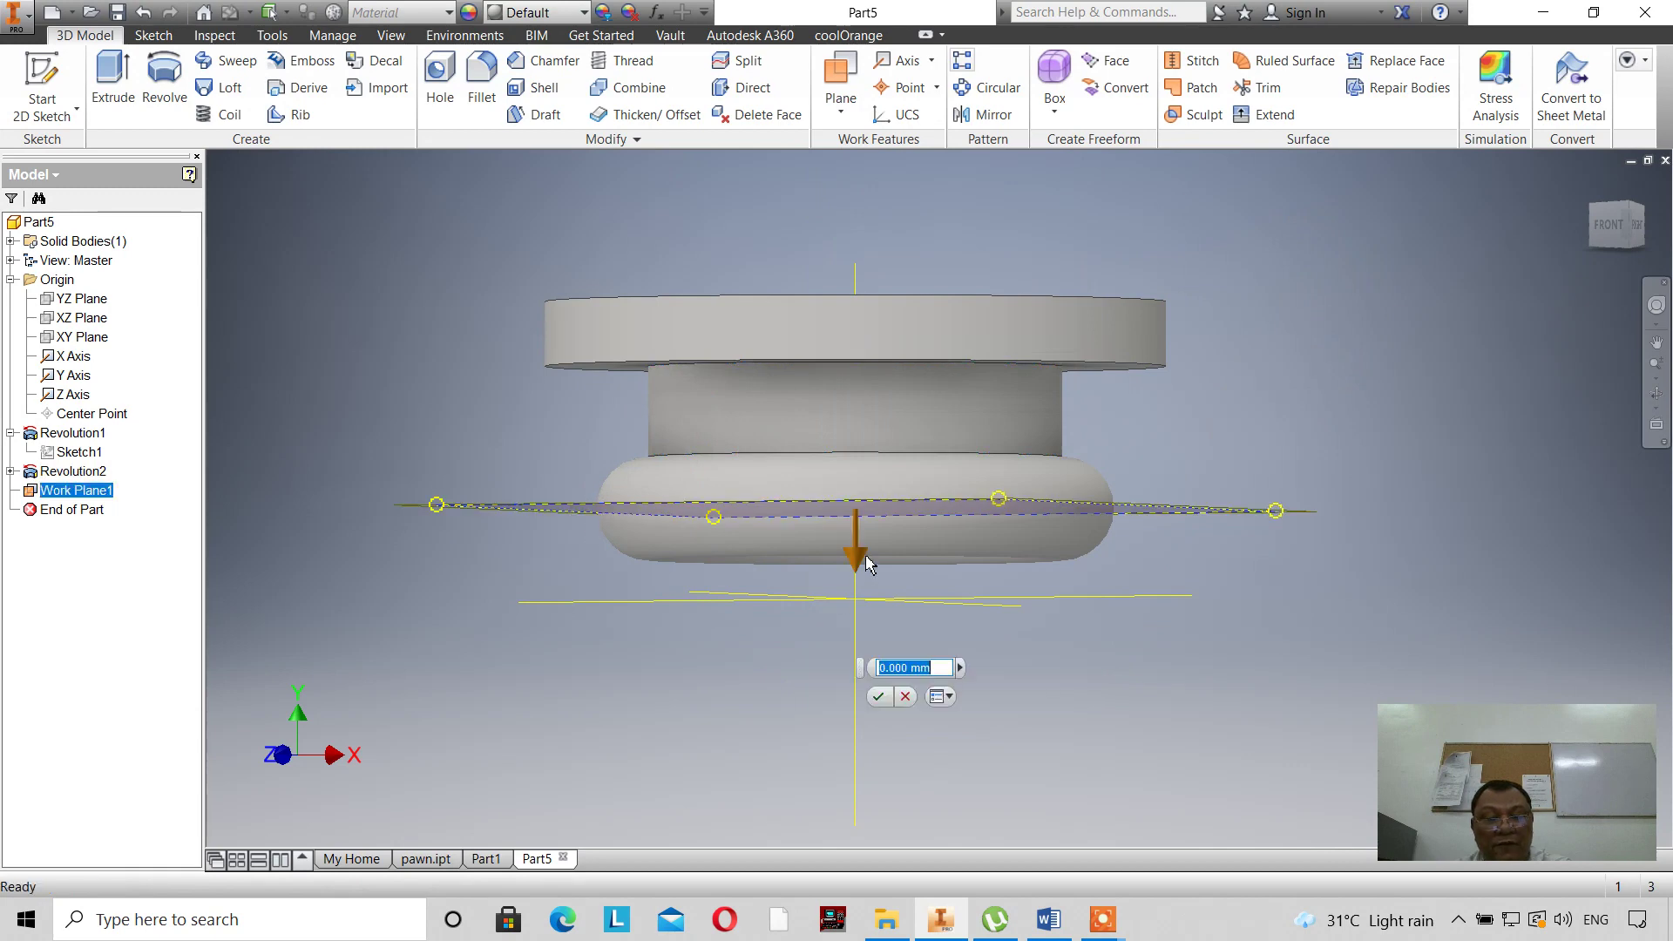
left_click_drag(868, 563, 870, 641)
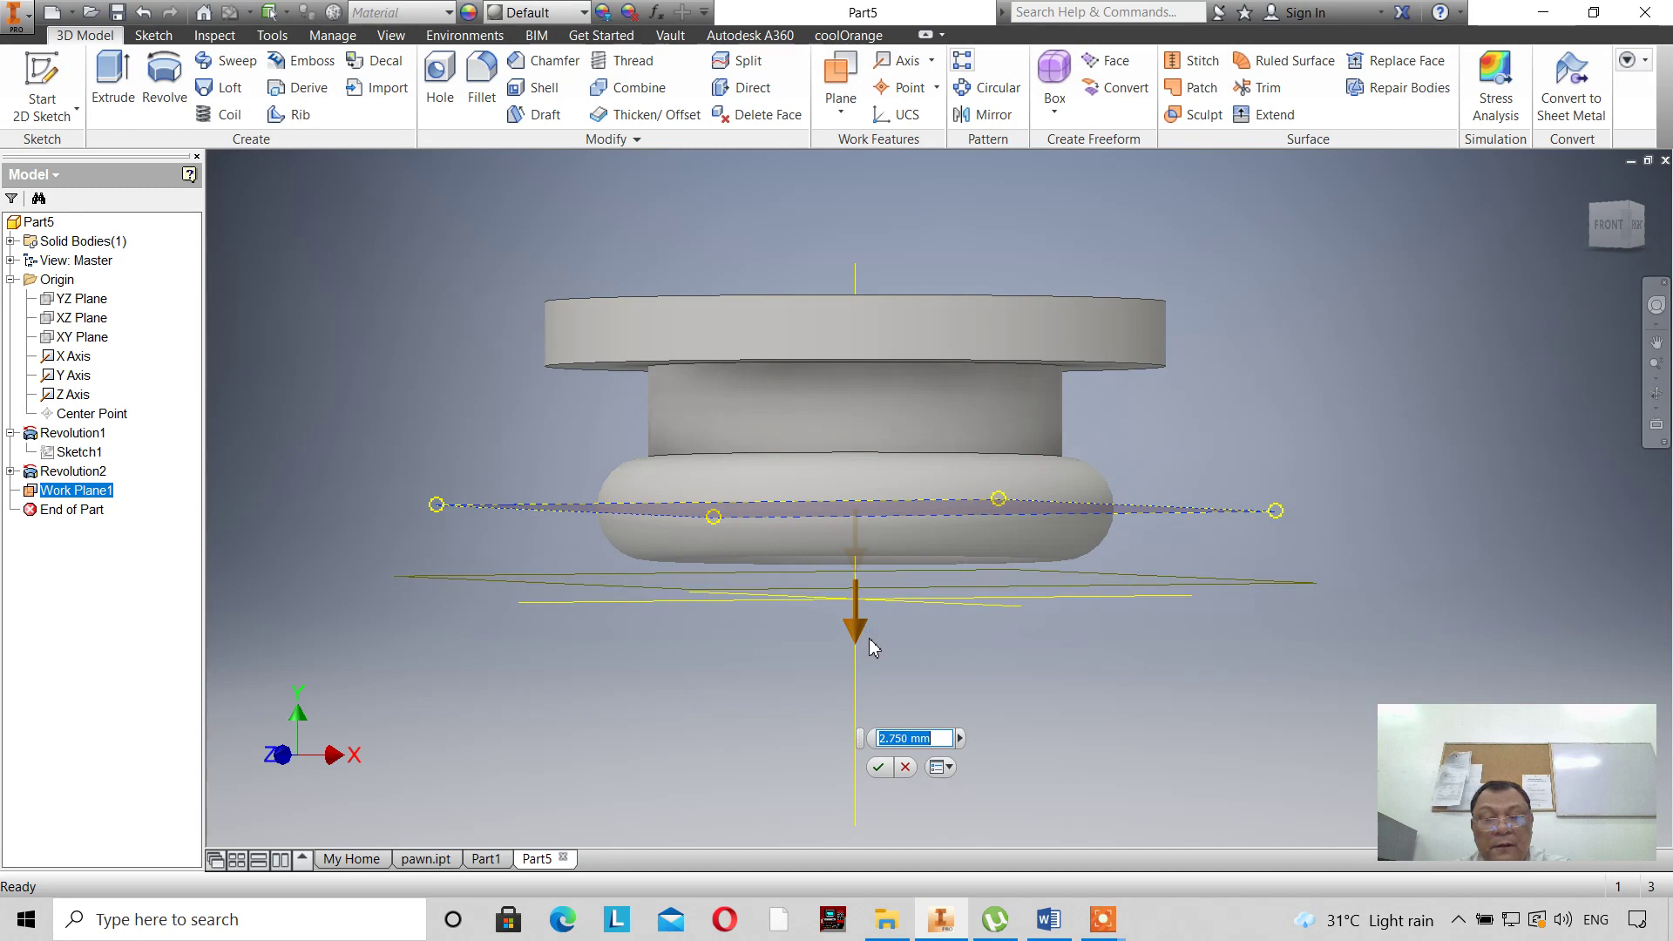
type("2")
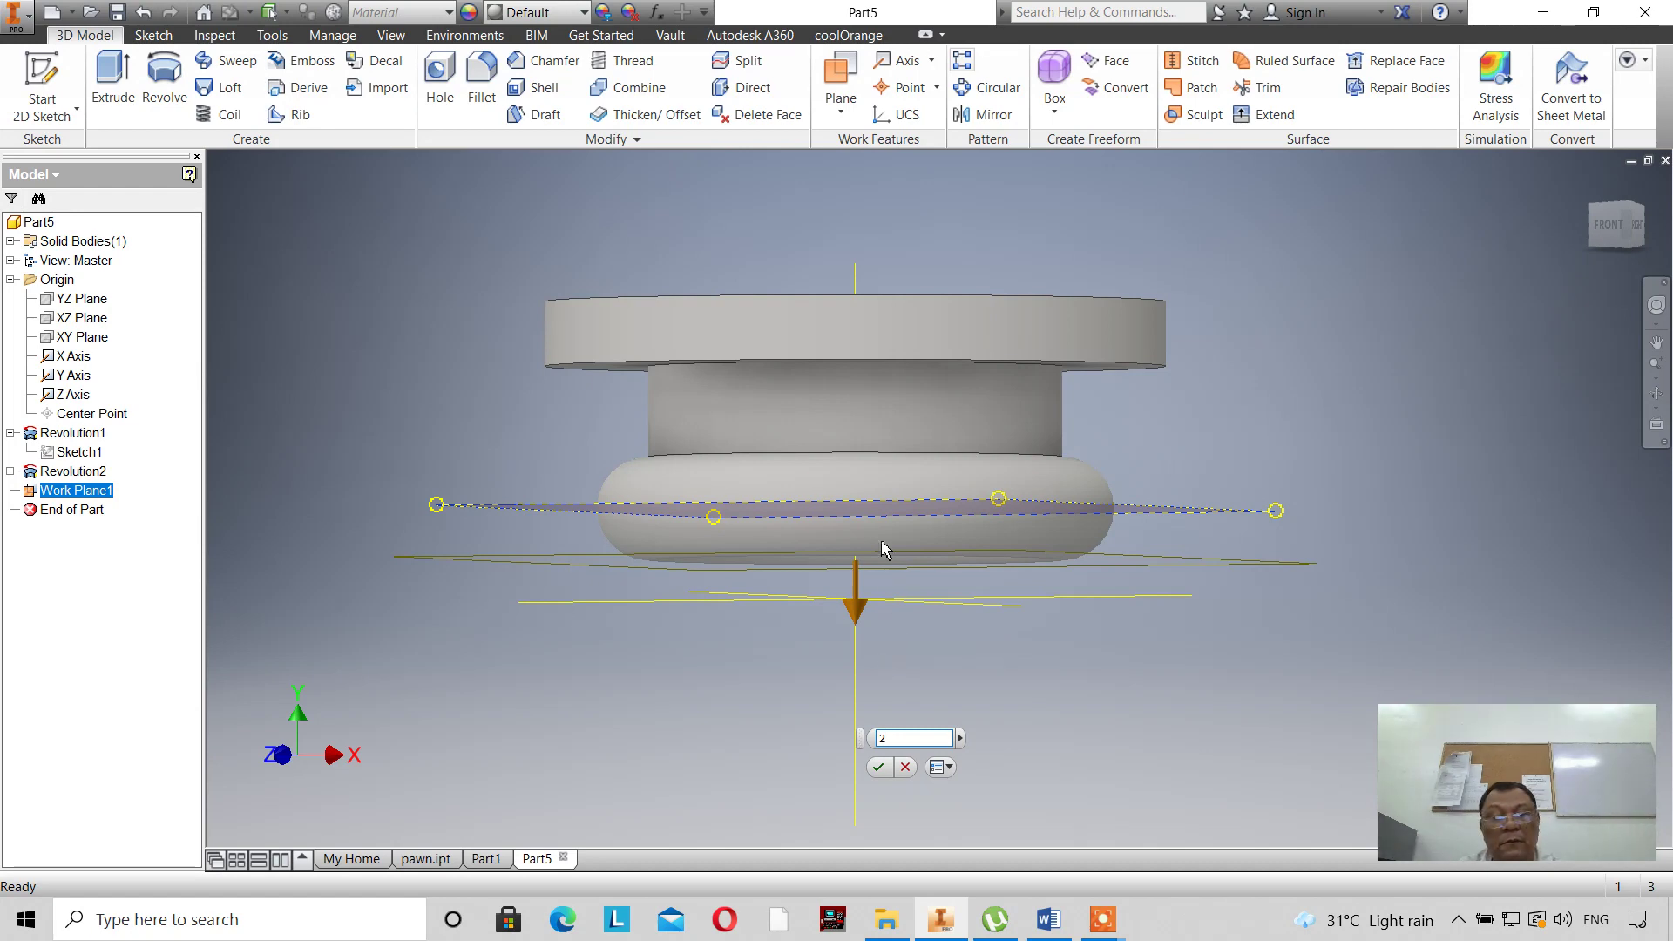
left_click(880, 769)
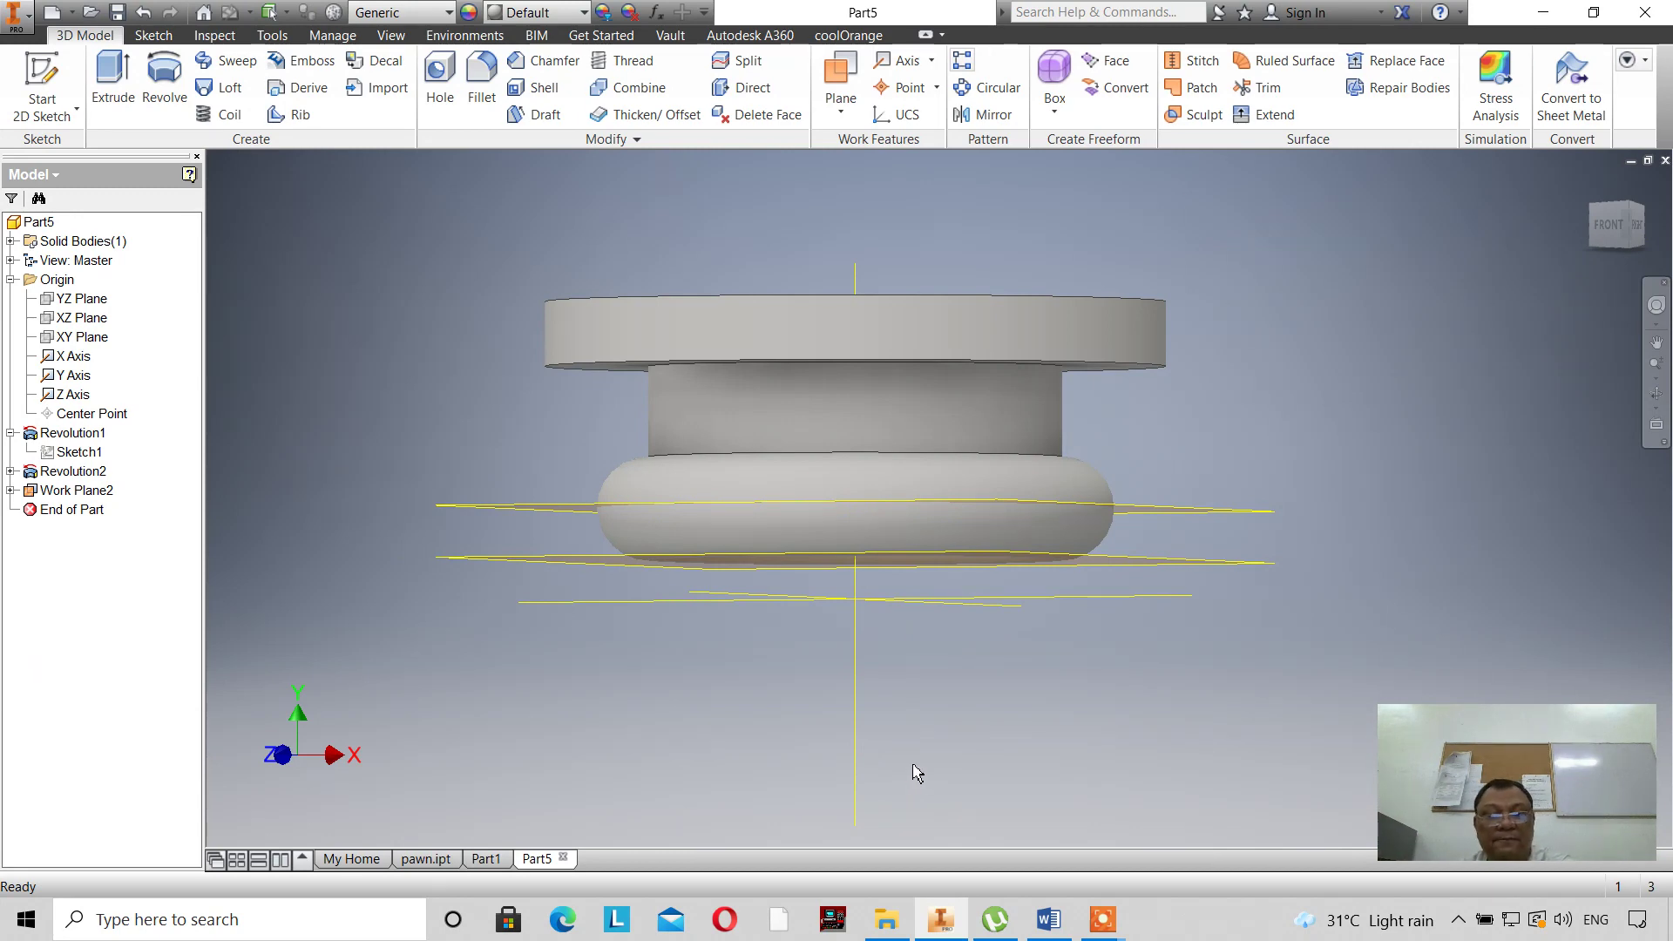
Start a sketch on the offset work plane below the torus and project the body's inner circular edge into it.
left_click(1658, 392)
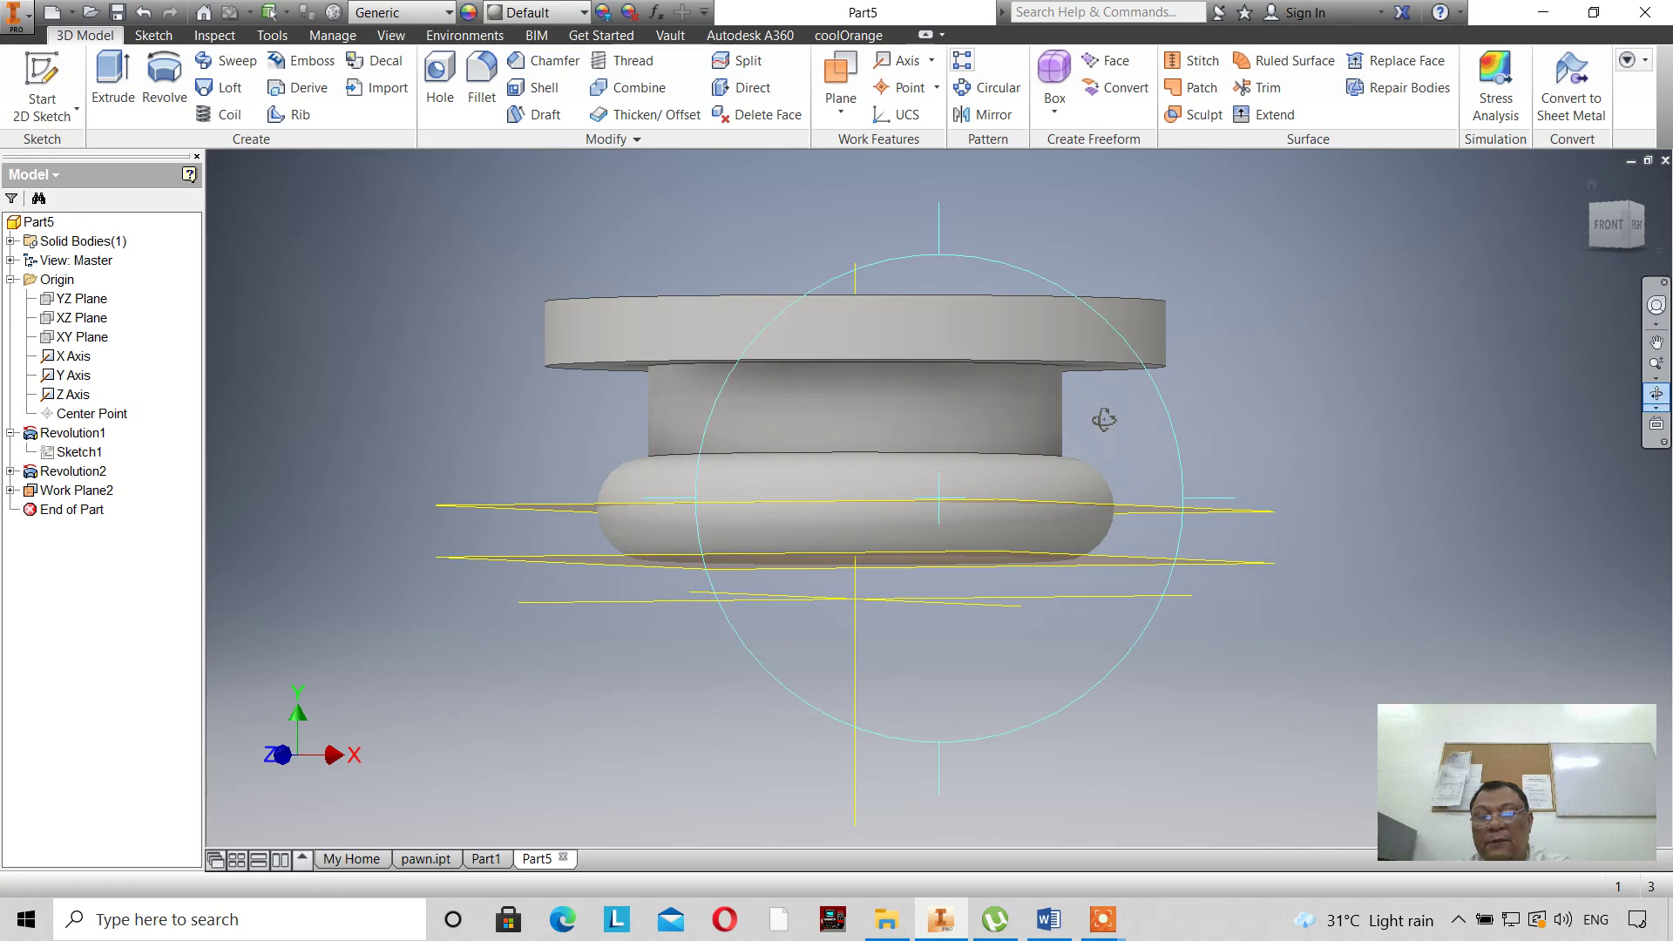
left_click_drag(1104, 419, 971, 373)
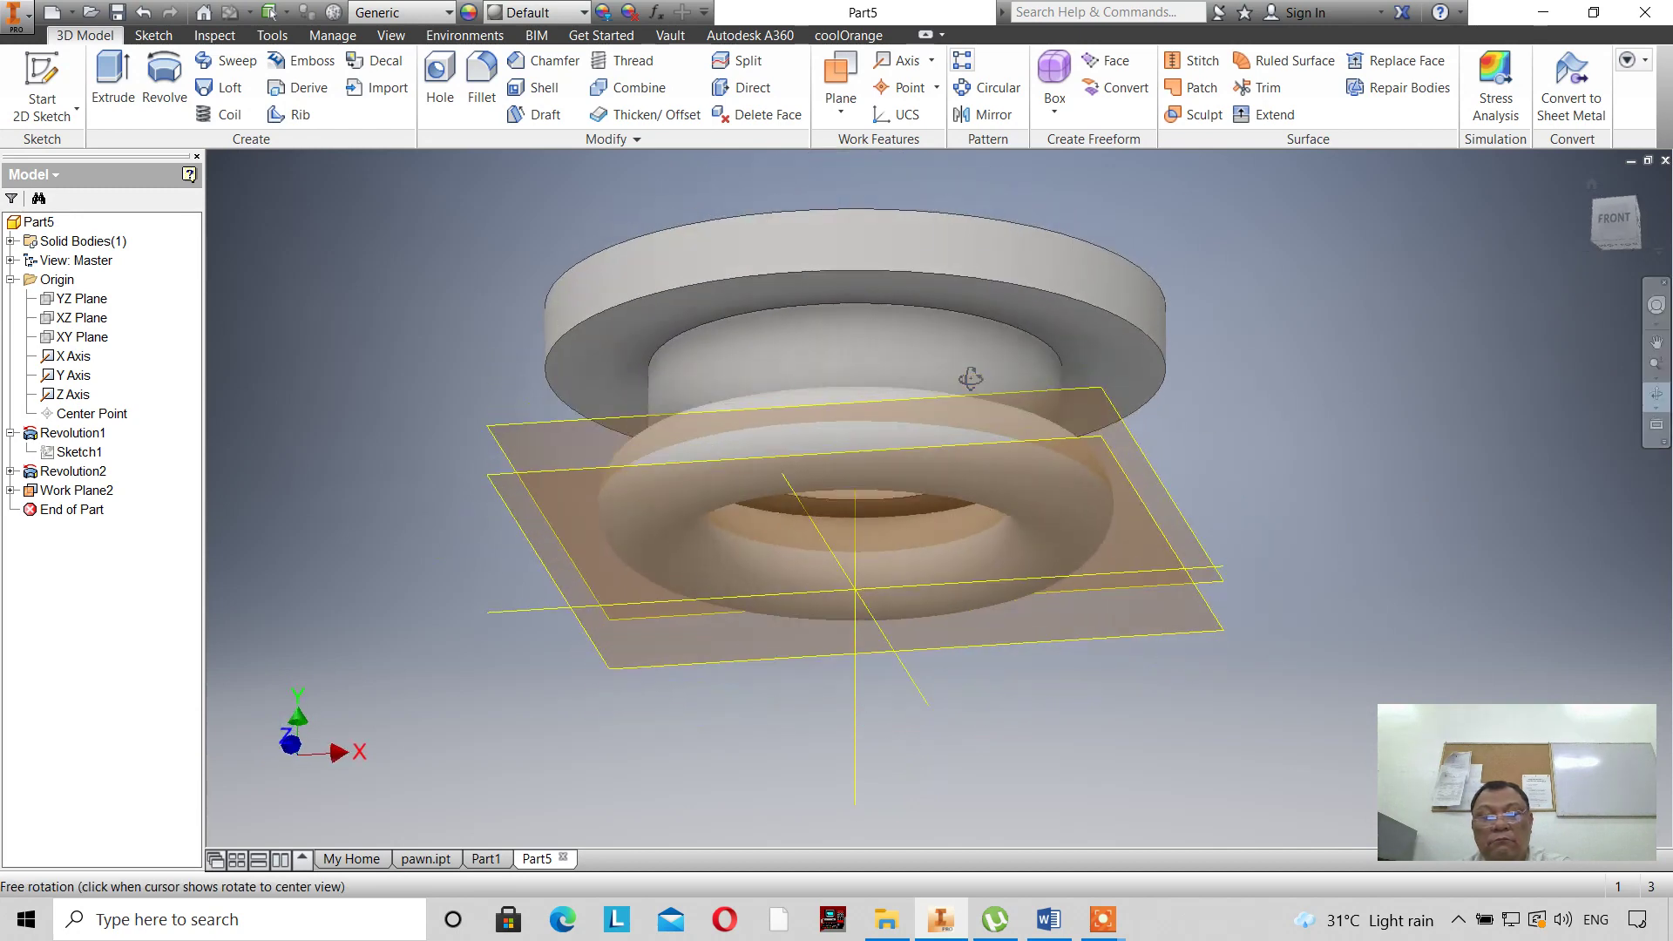
right_click(1290, 329)
left_click(1348, 328)
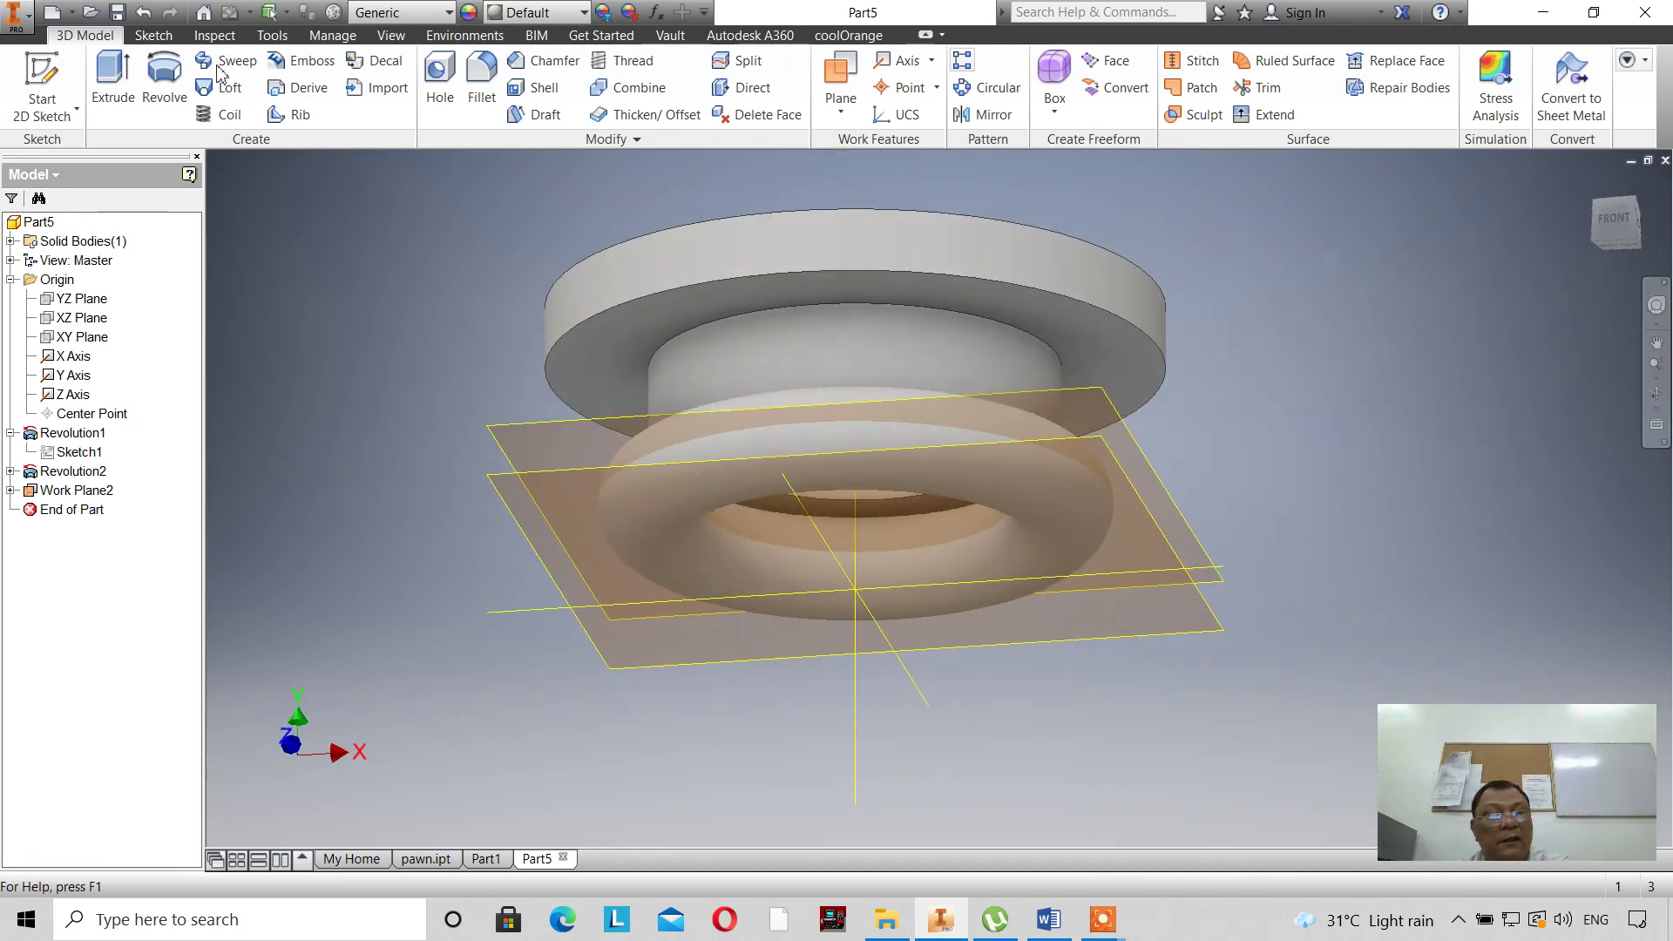
left_click(43, 70)
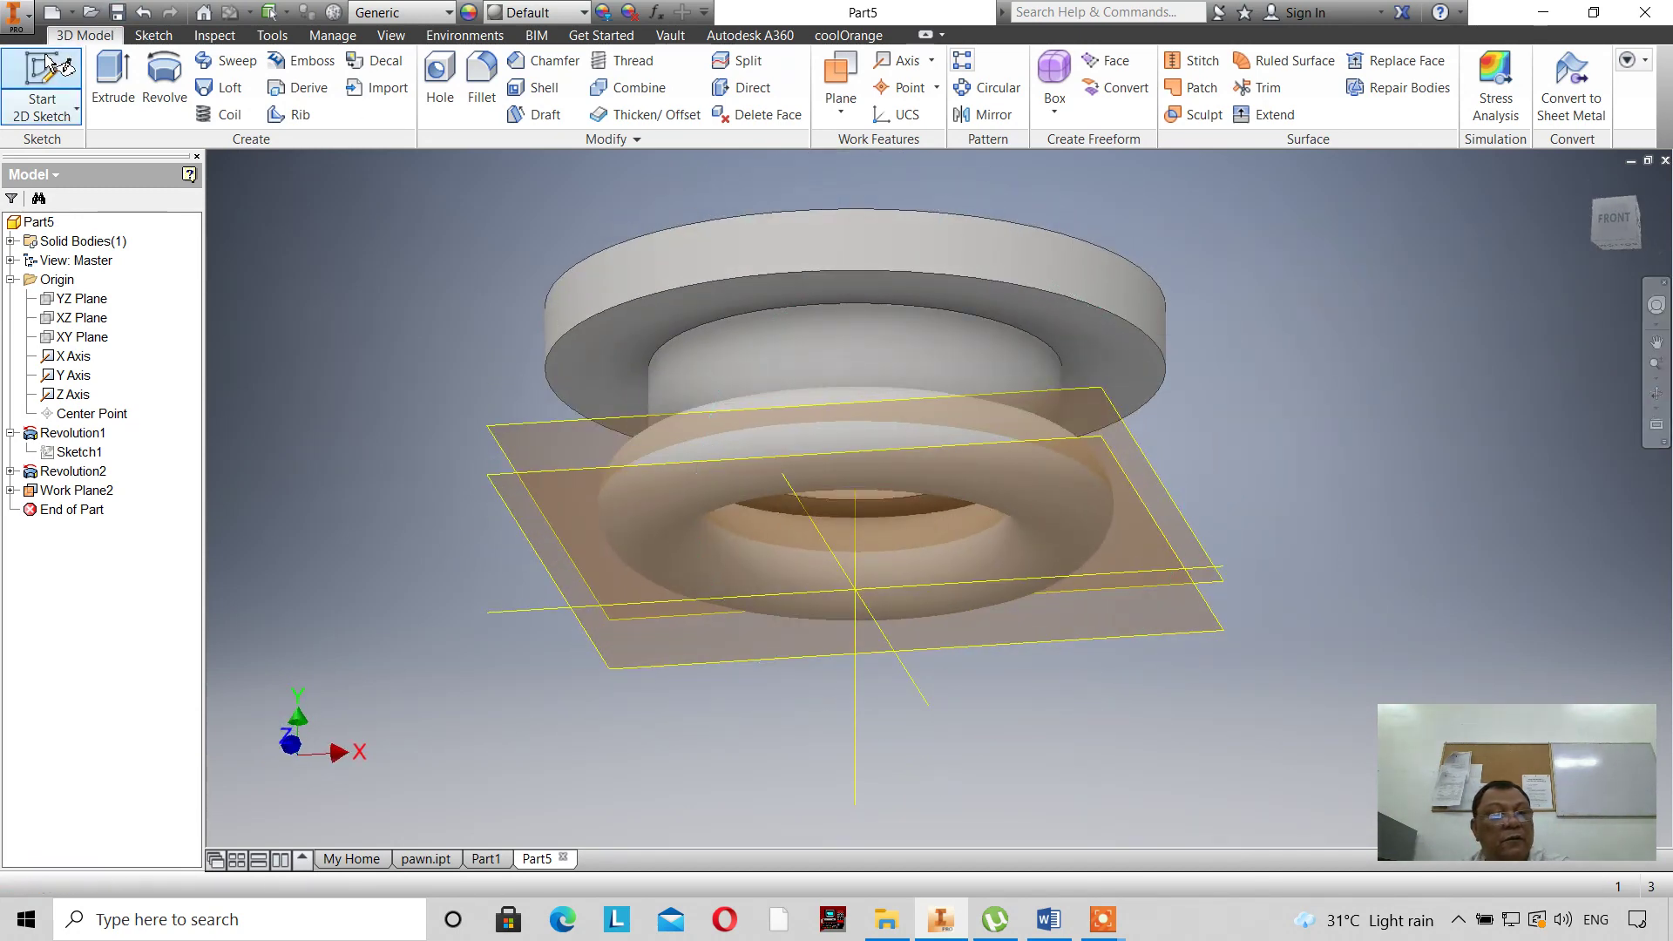
left_click(516, 517)
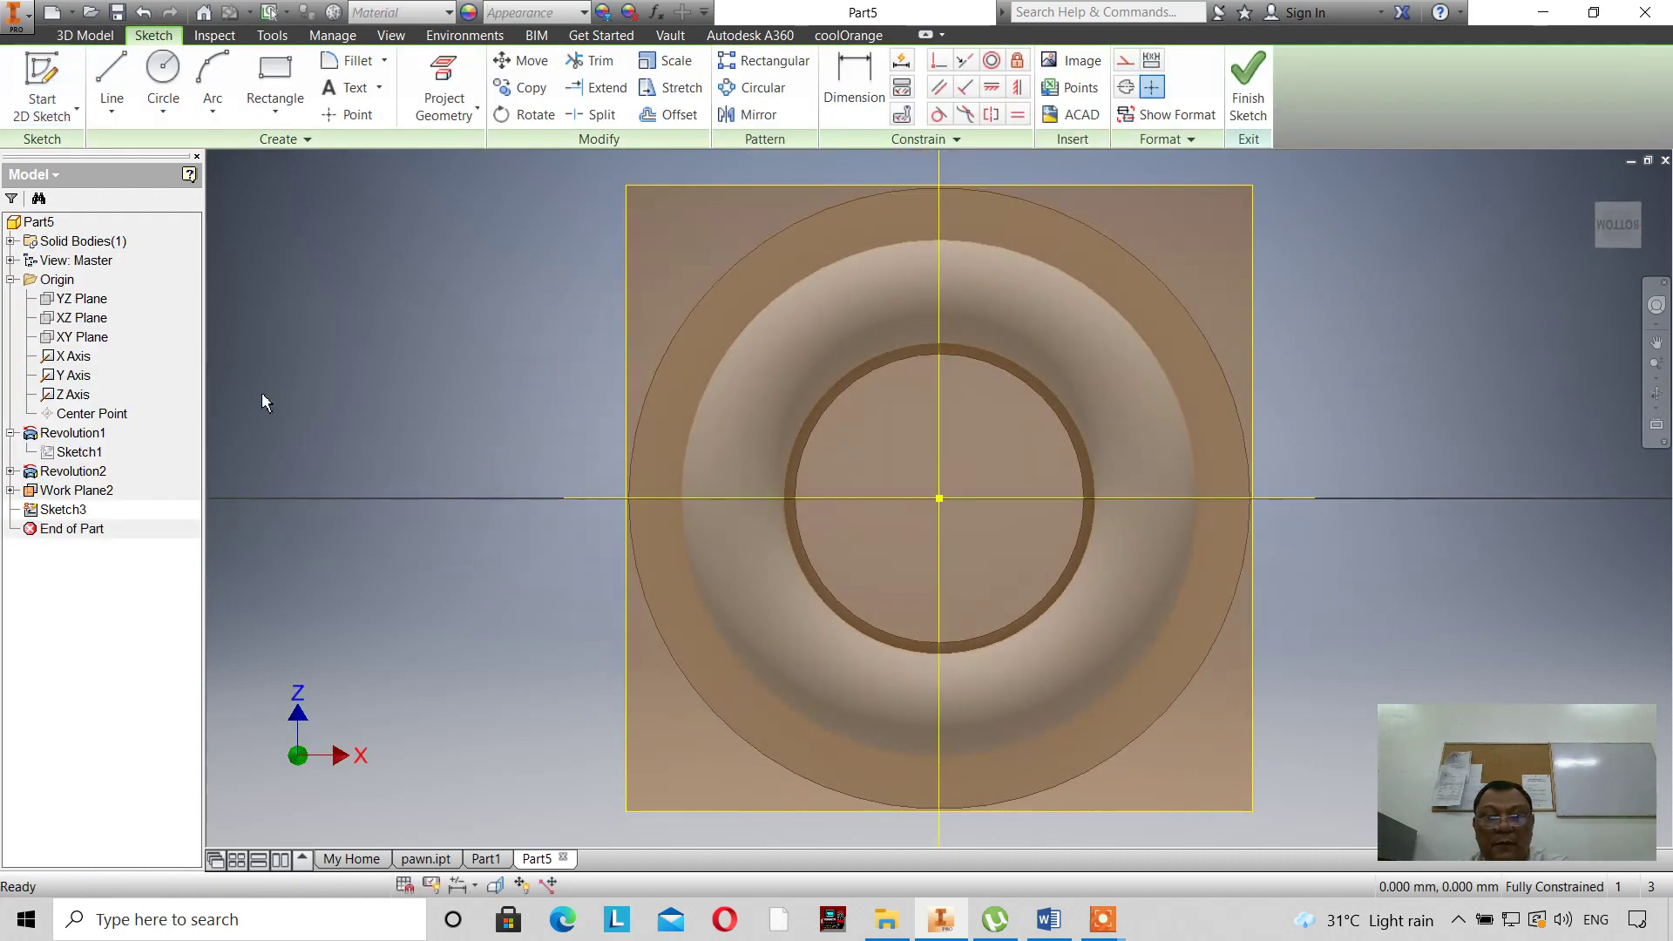
left_click(444, 87)
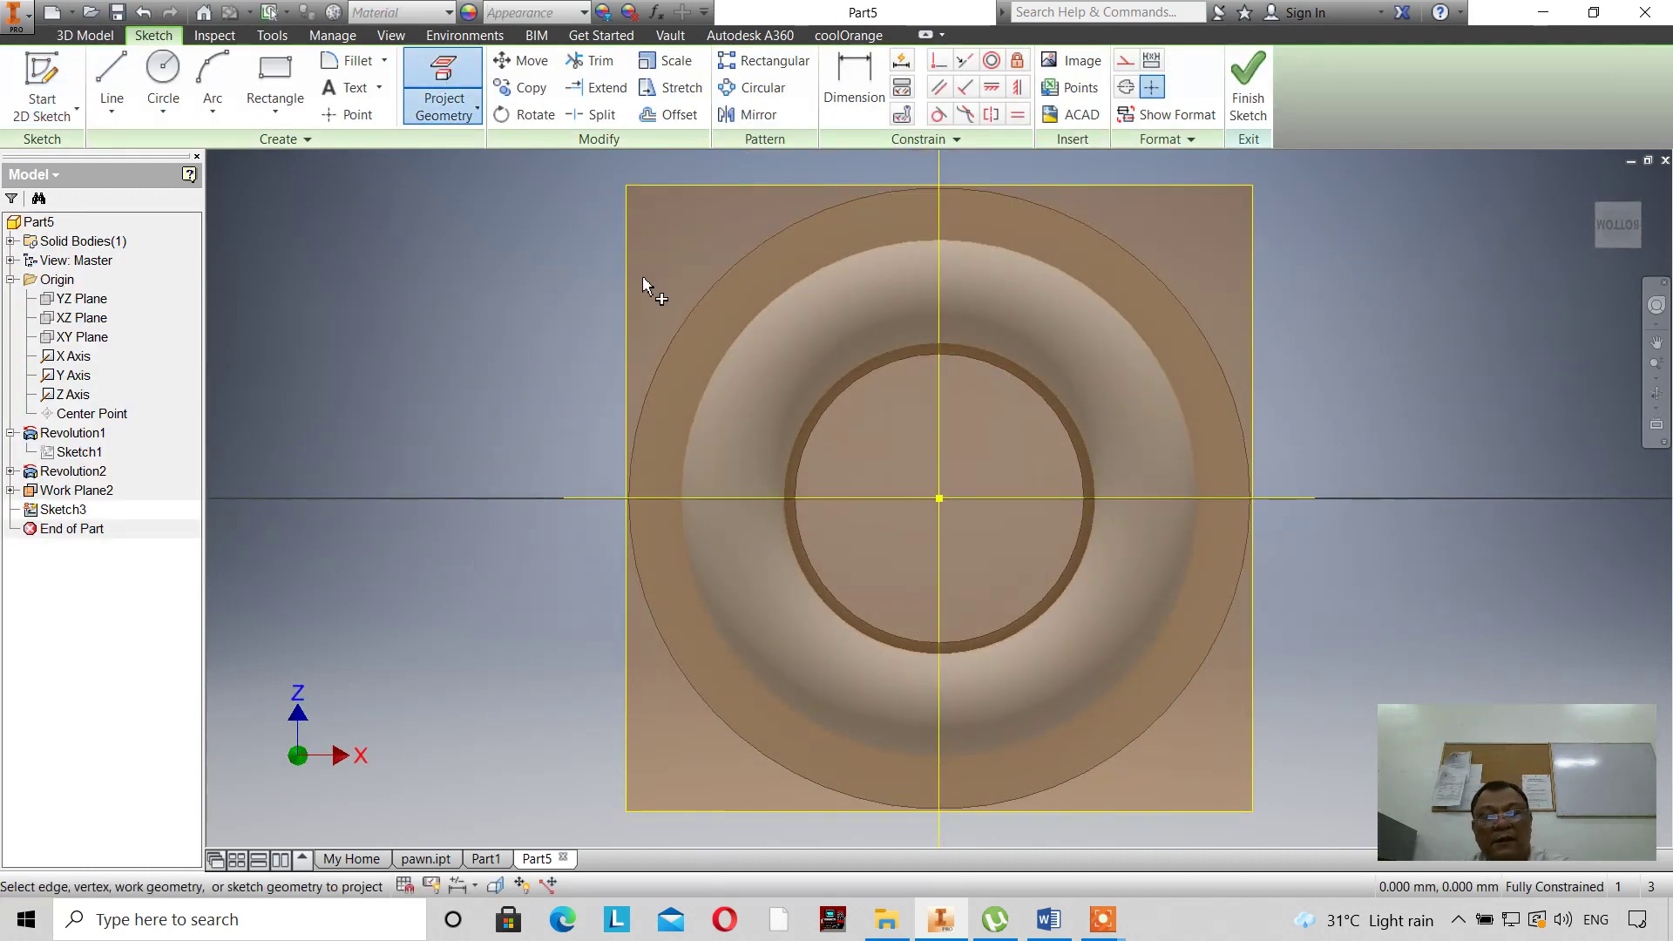
left_click(801, 432)
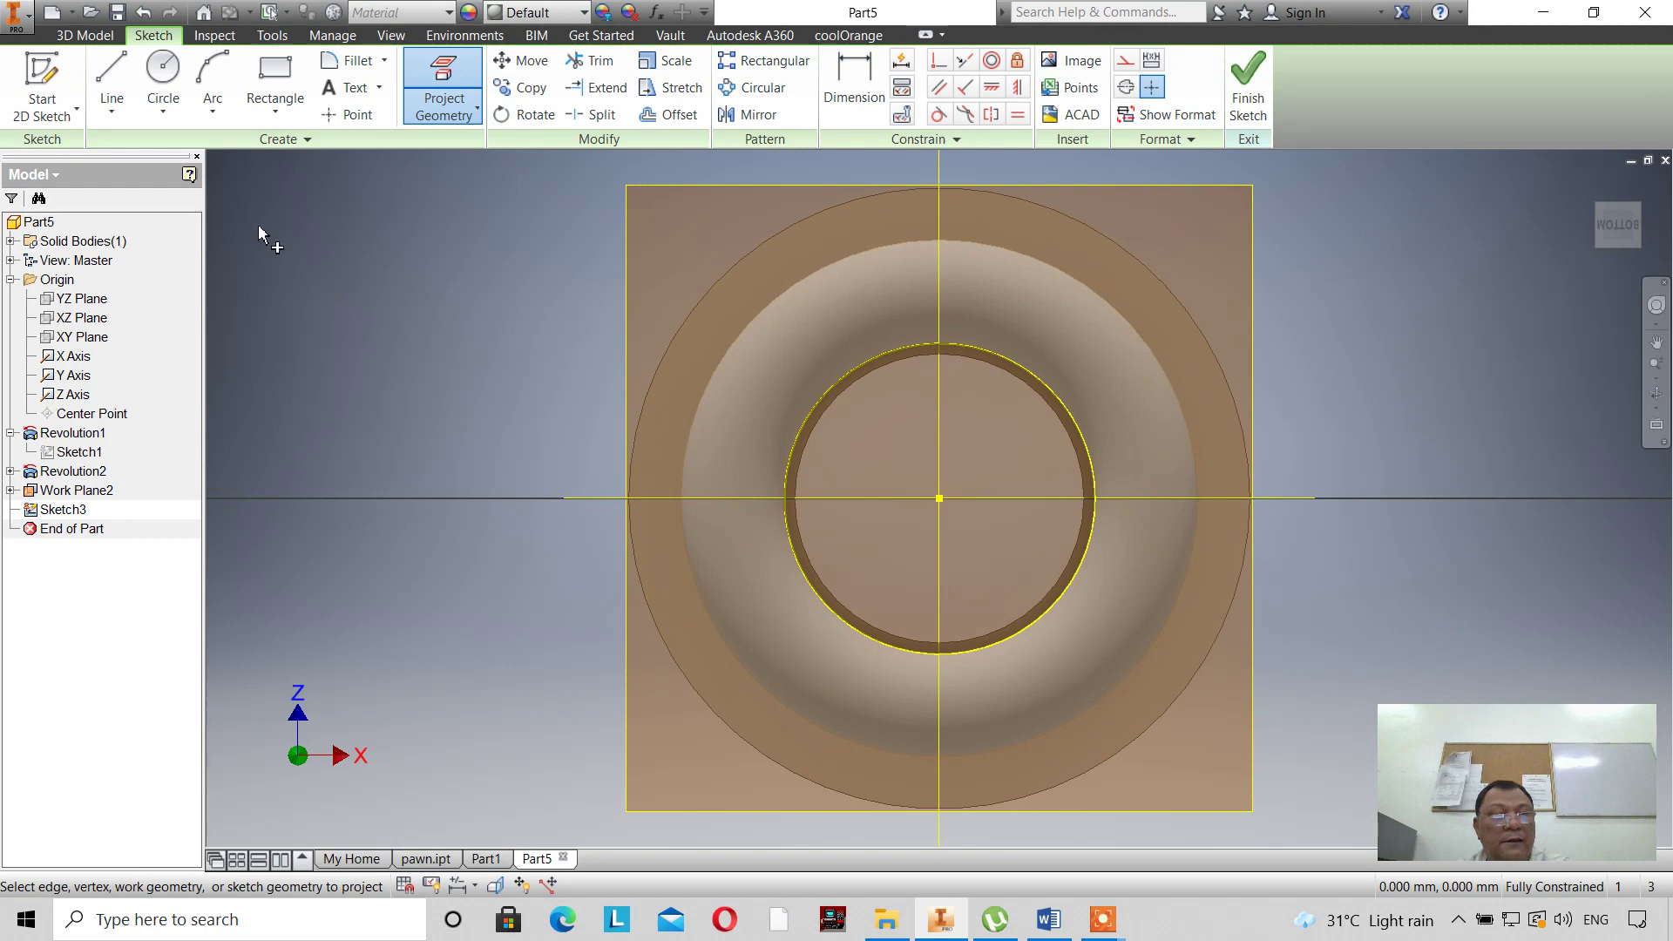
Draw a 15 mm diameter circle centred on the sketch origin and finish the sketch.
left_click(166, 85)
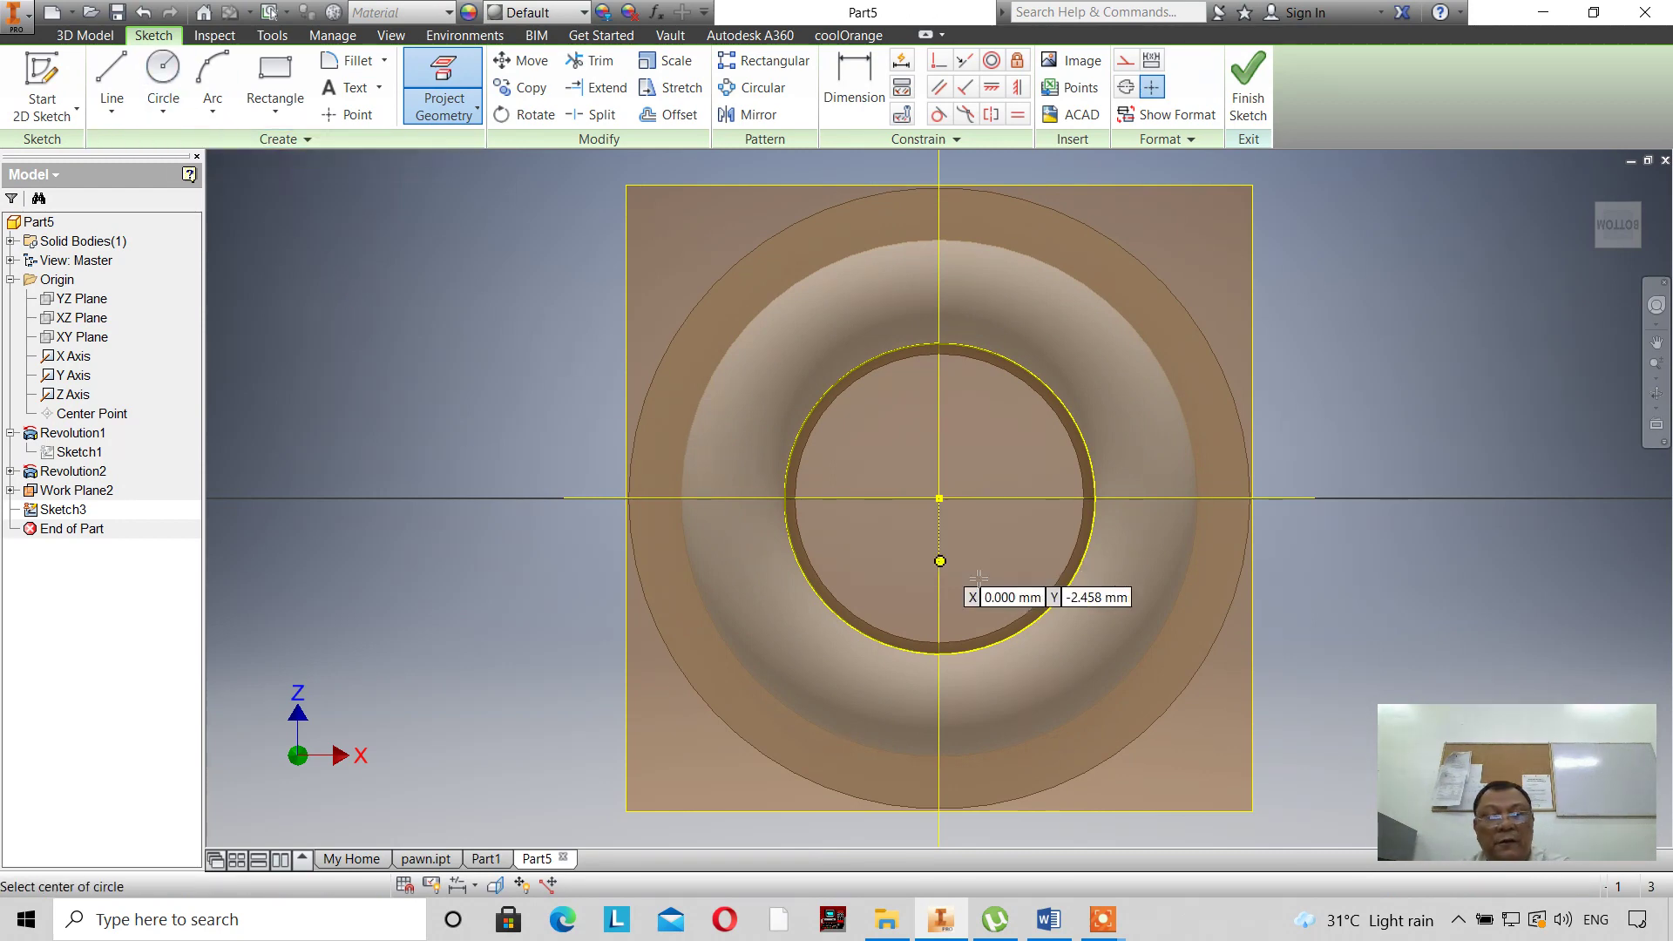
left_click(939, 497)
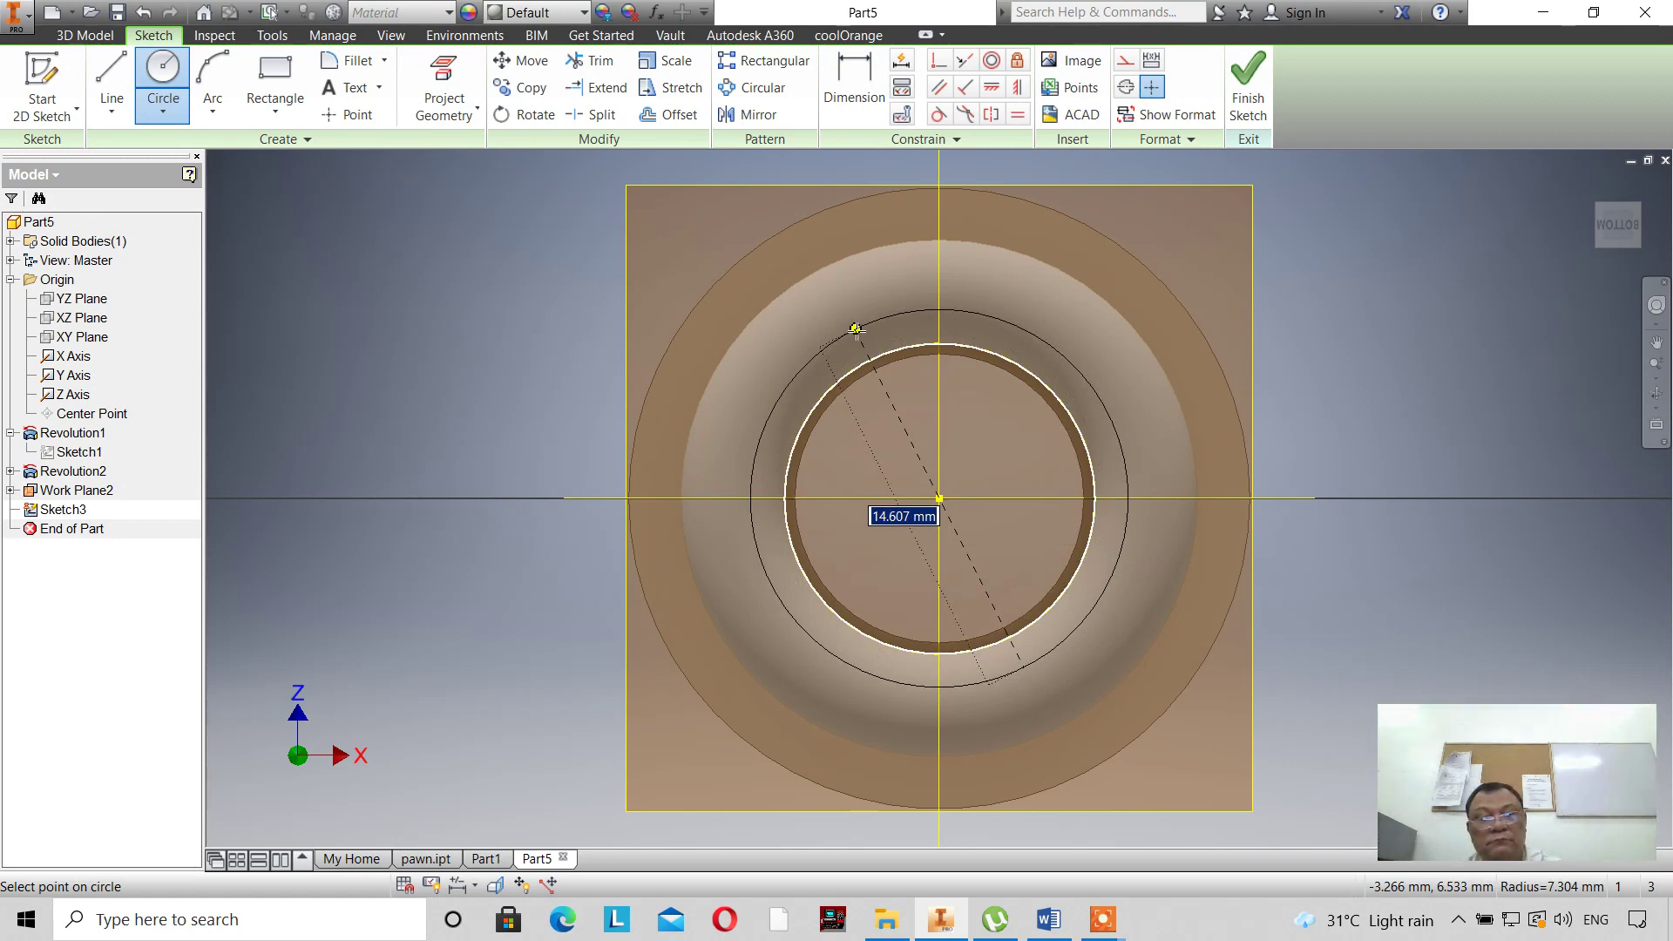
type("1")
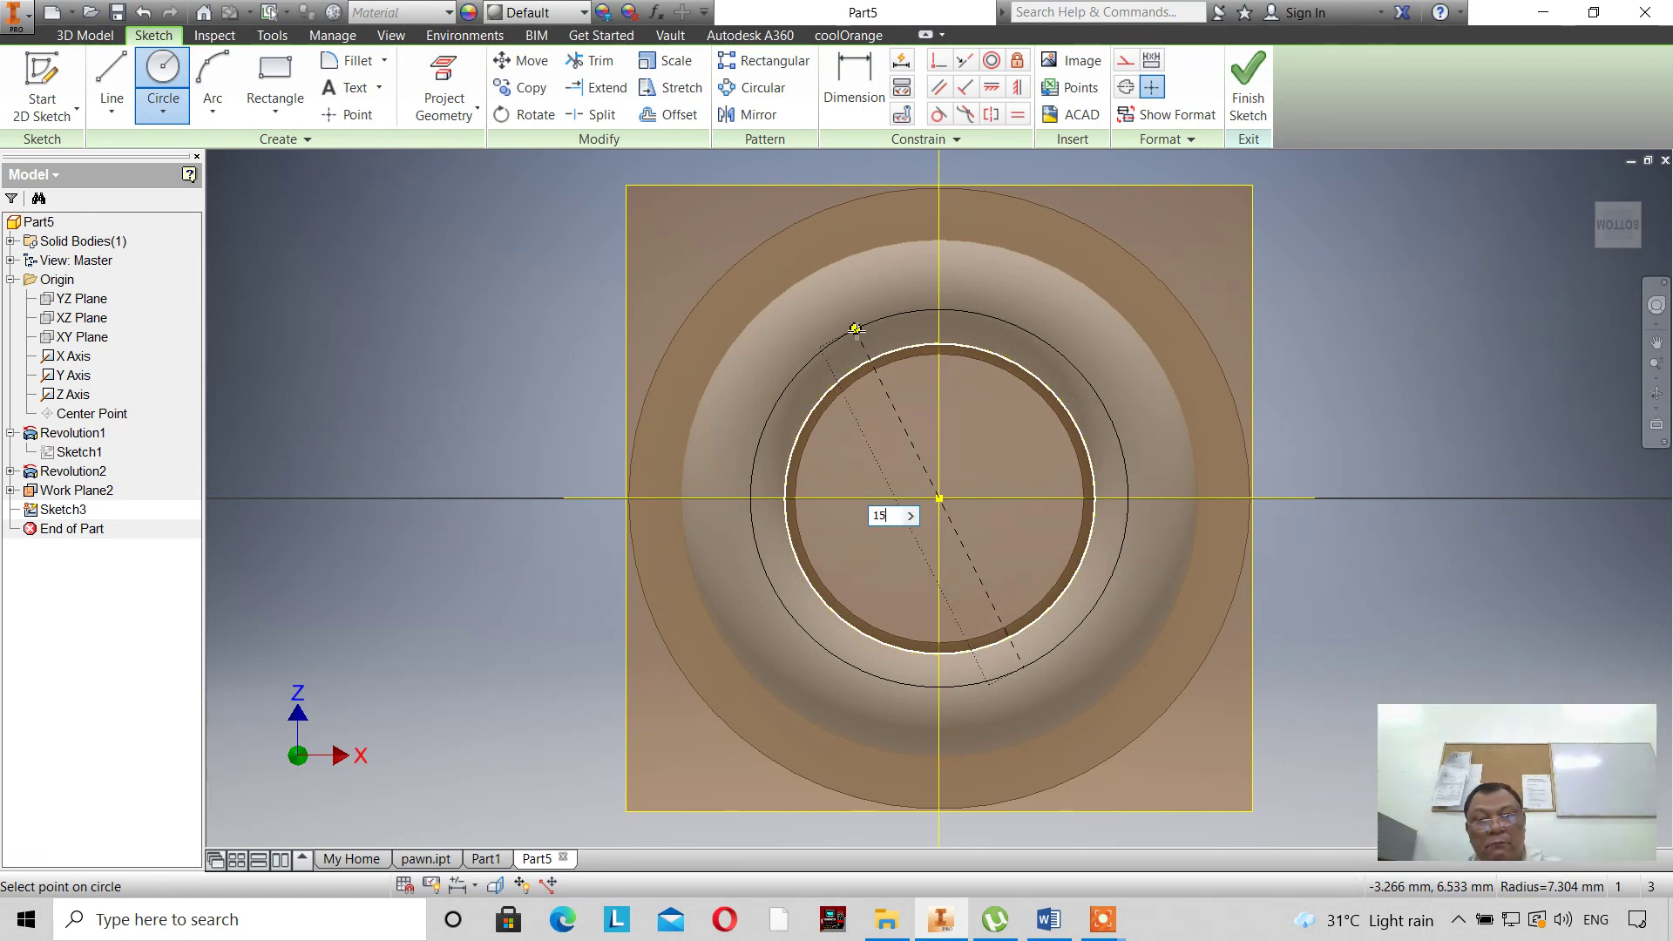
type("5")
key("Return")
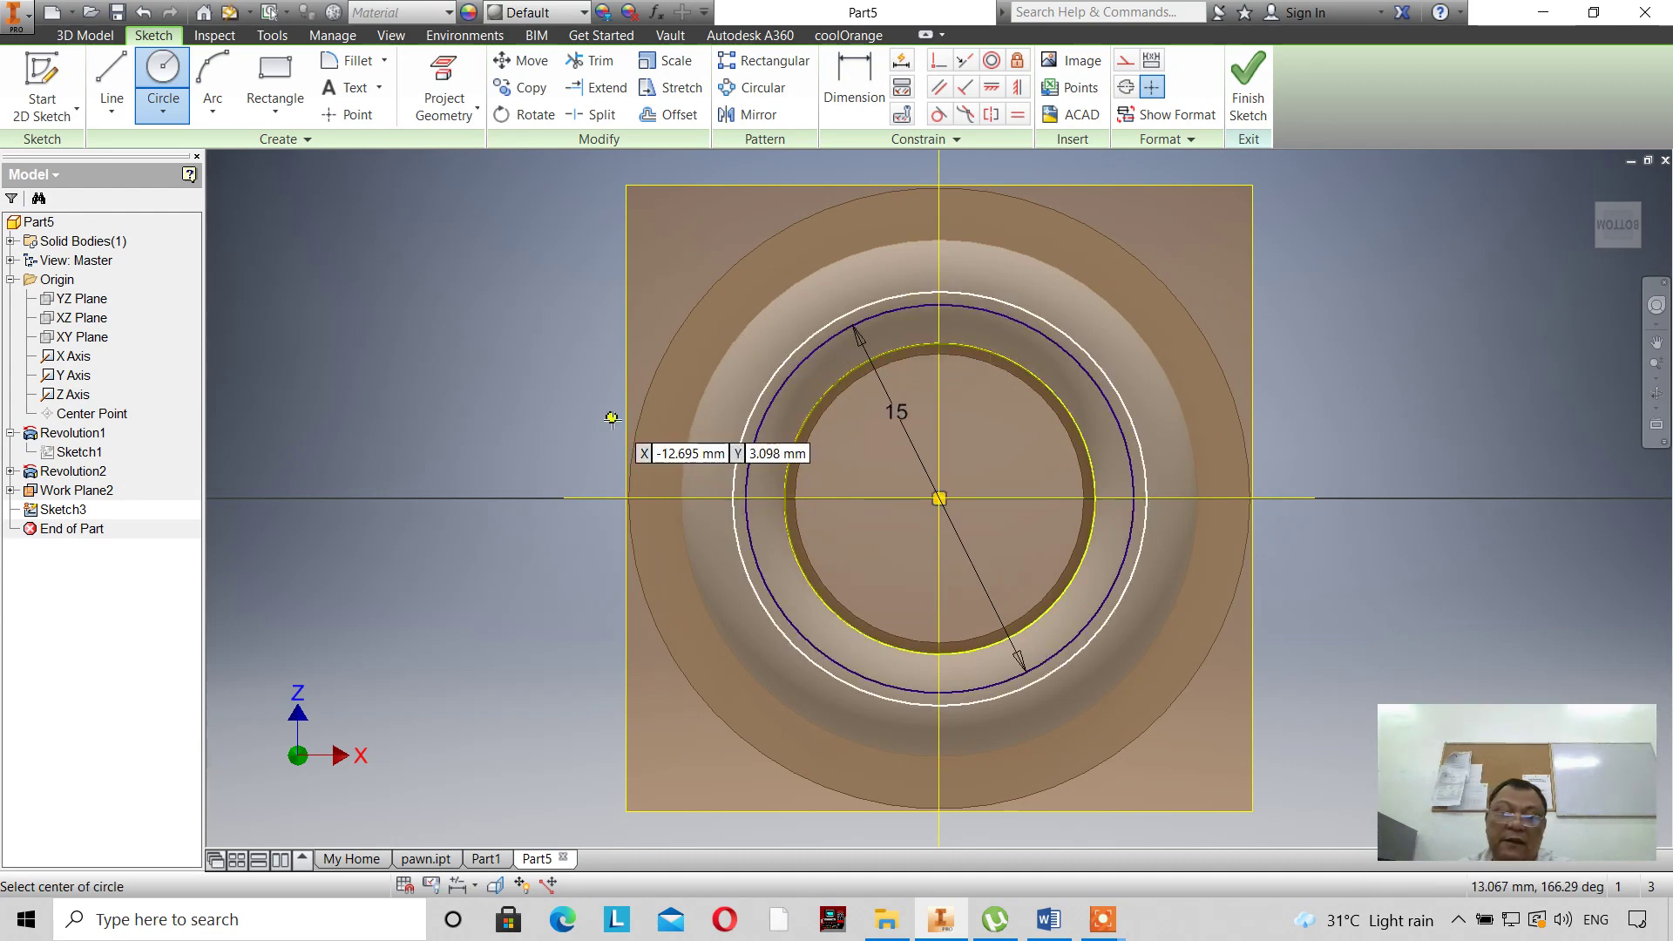
left_click(1265, 107)
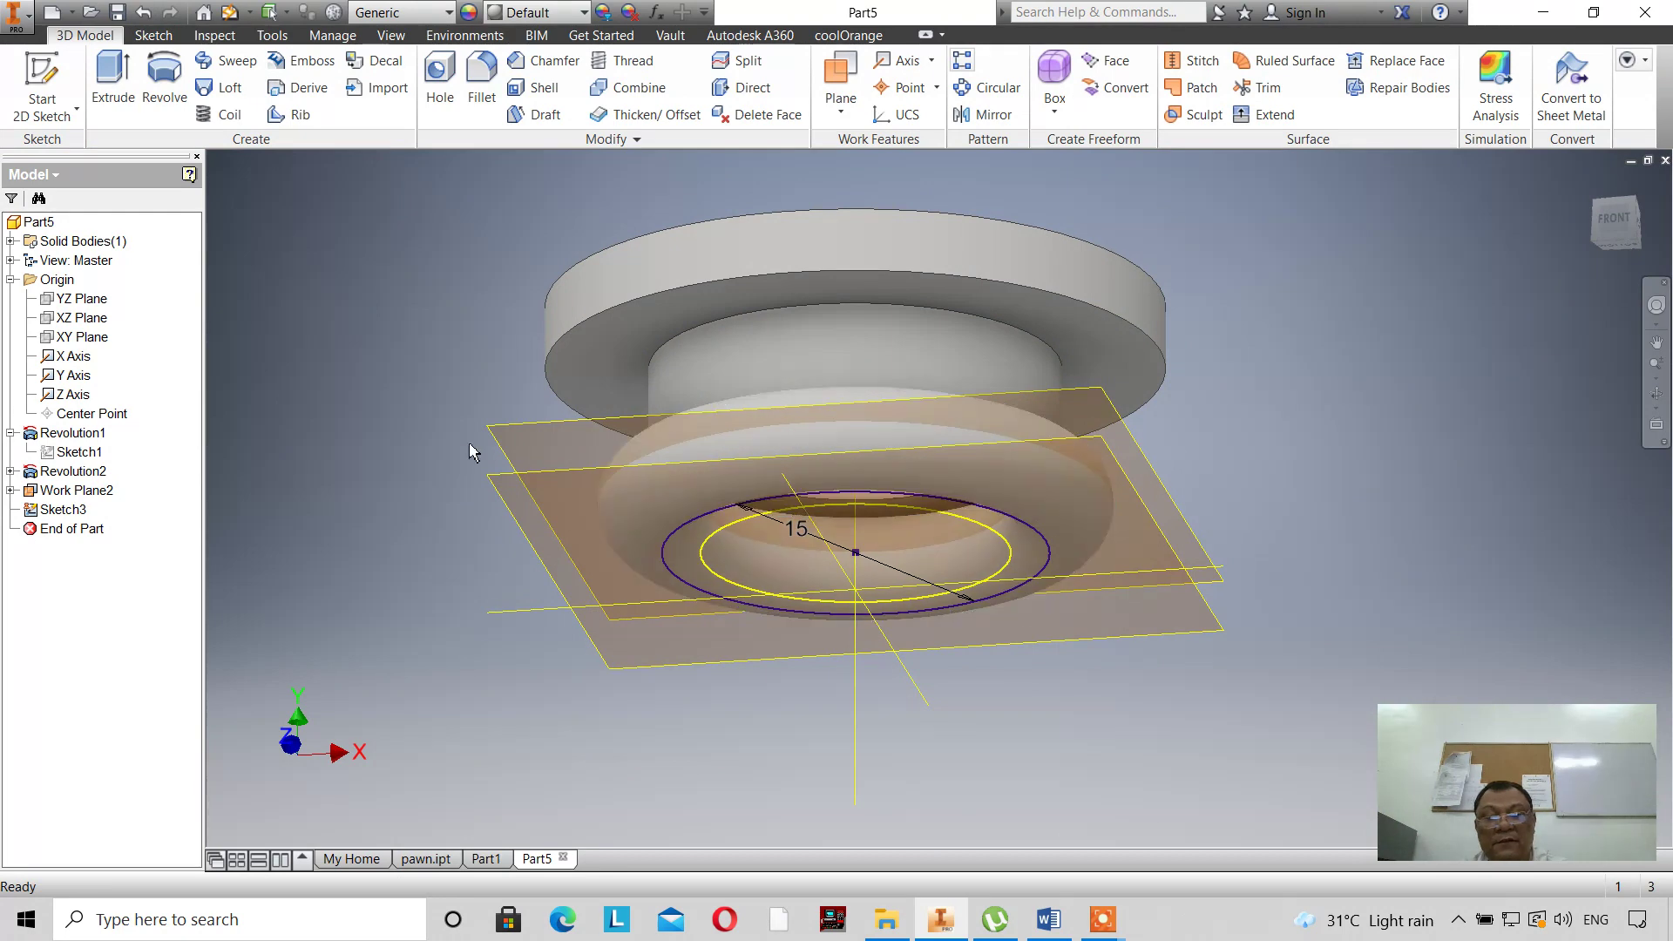
Extrude the full 15 mm circle 3 mm downward from the torus with a 45° taper, joining it to the body.
scroll(435, 449, "up", 3)
scroll(444, 438, "down", 2)
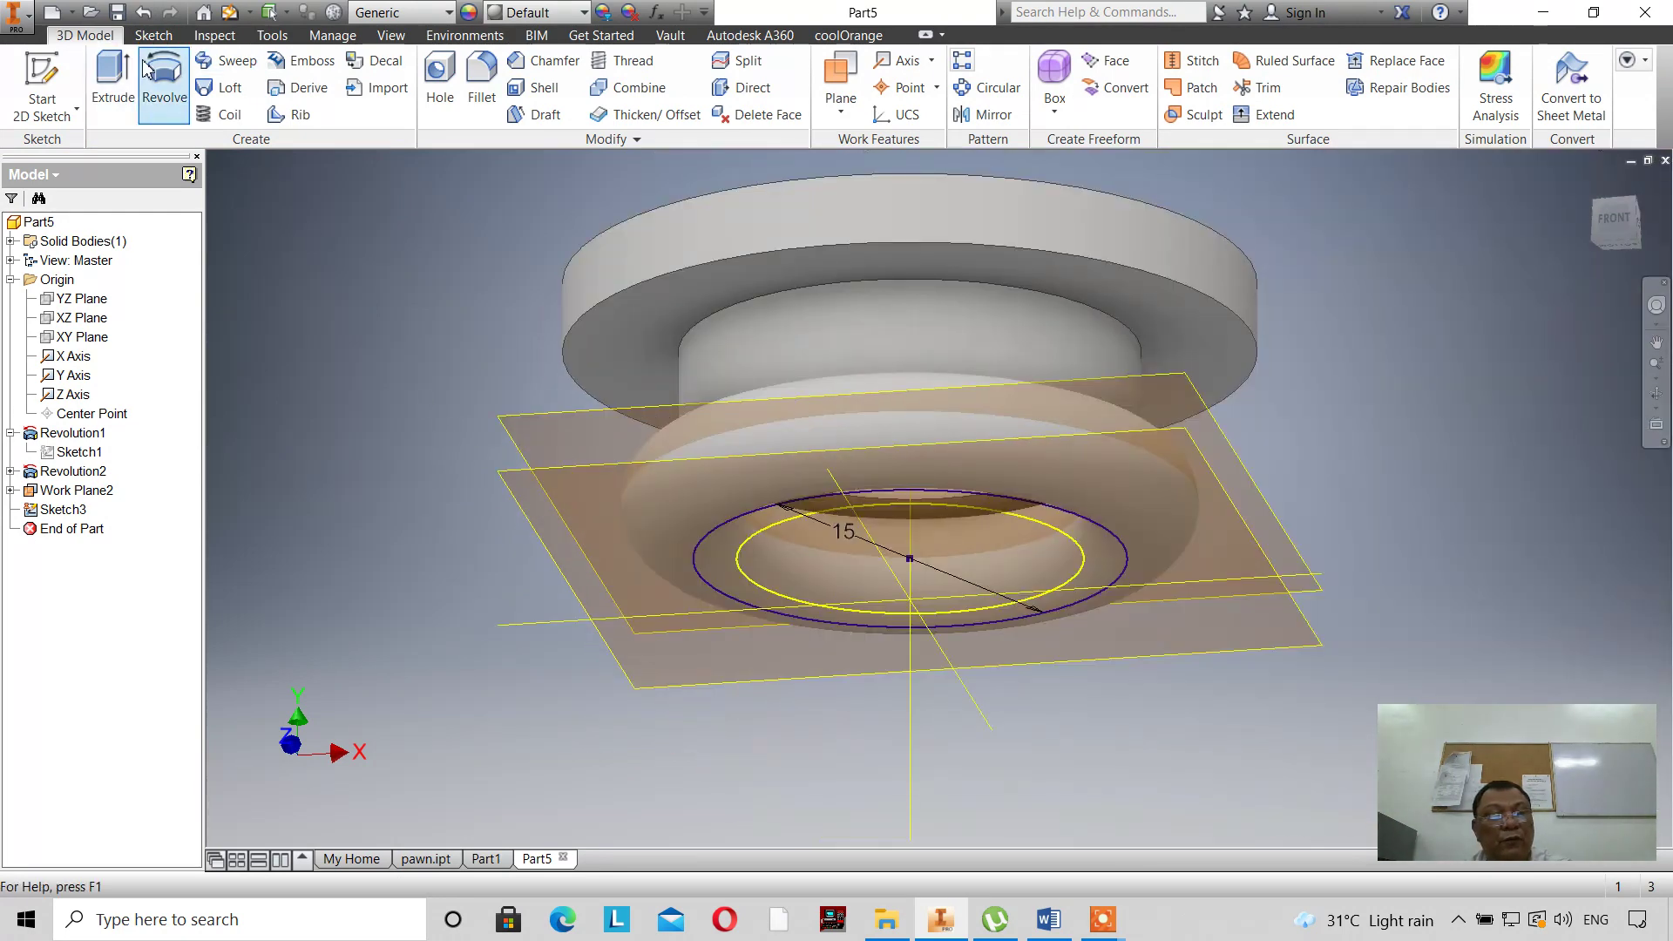
left_click(113, 76)
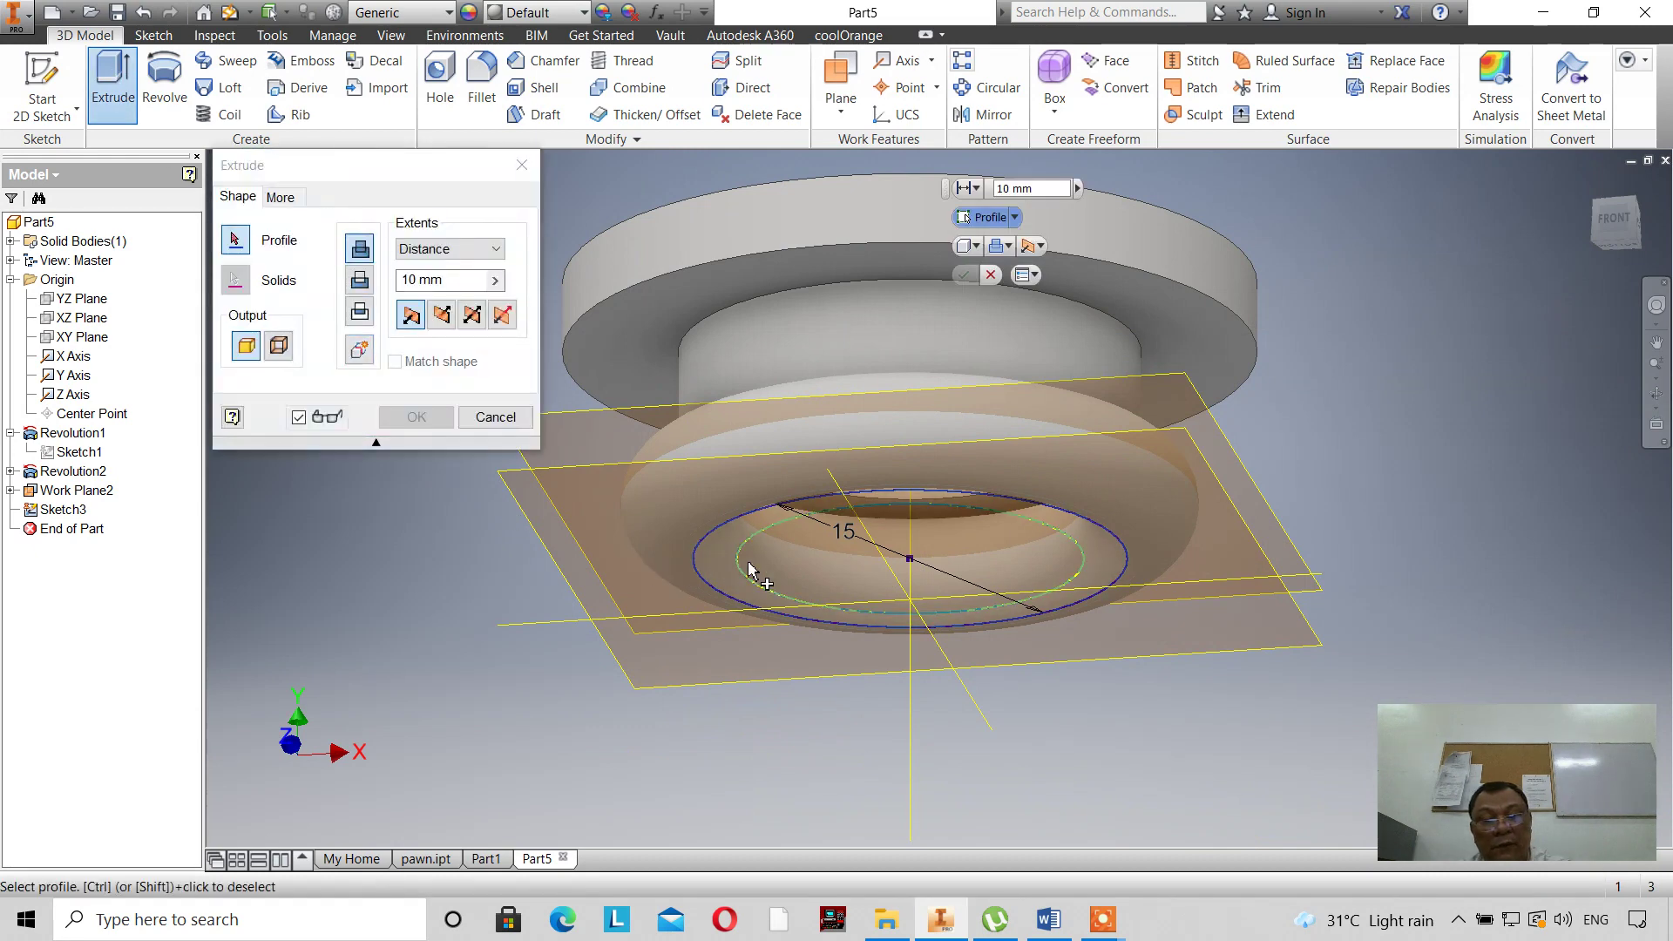
left_click(785, 580)
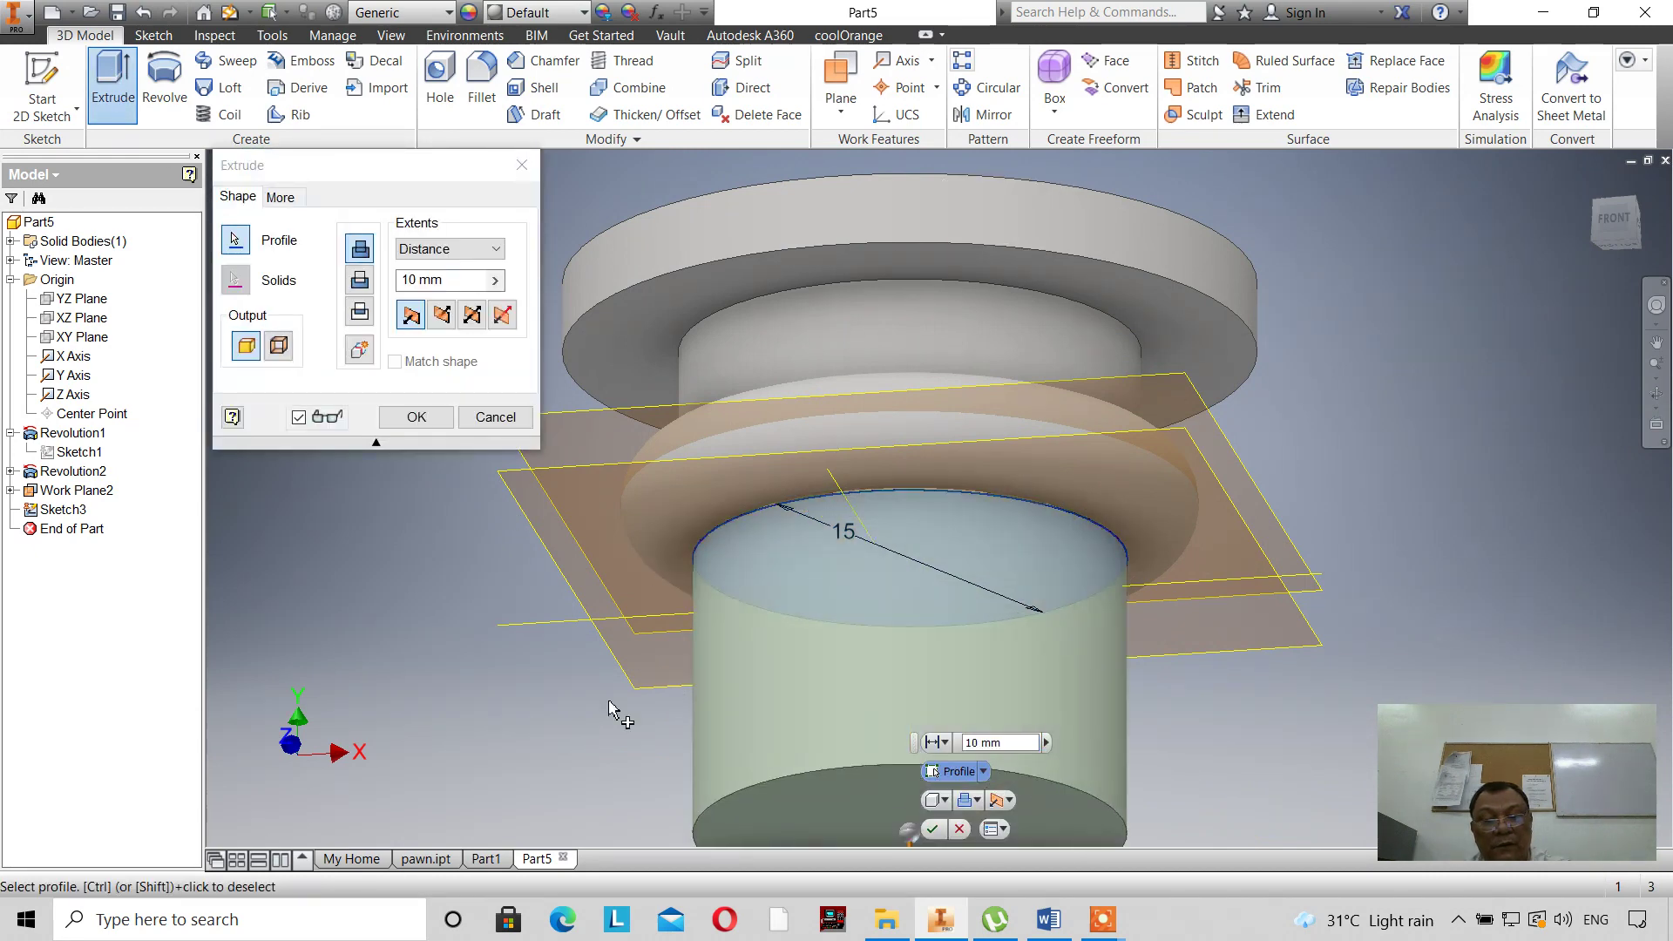
left_click(457, 280)
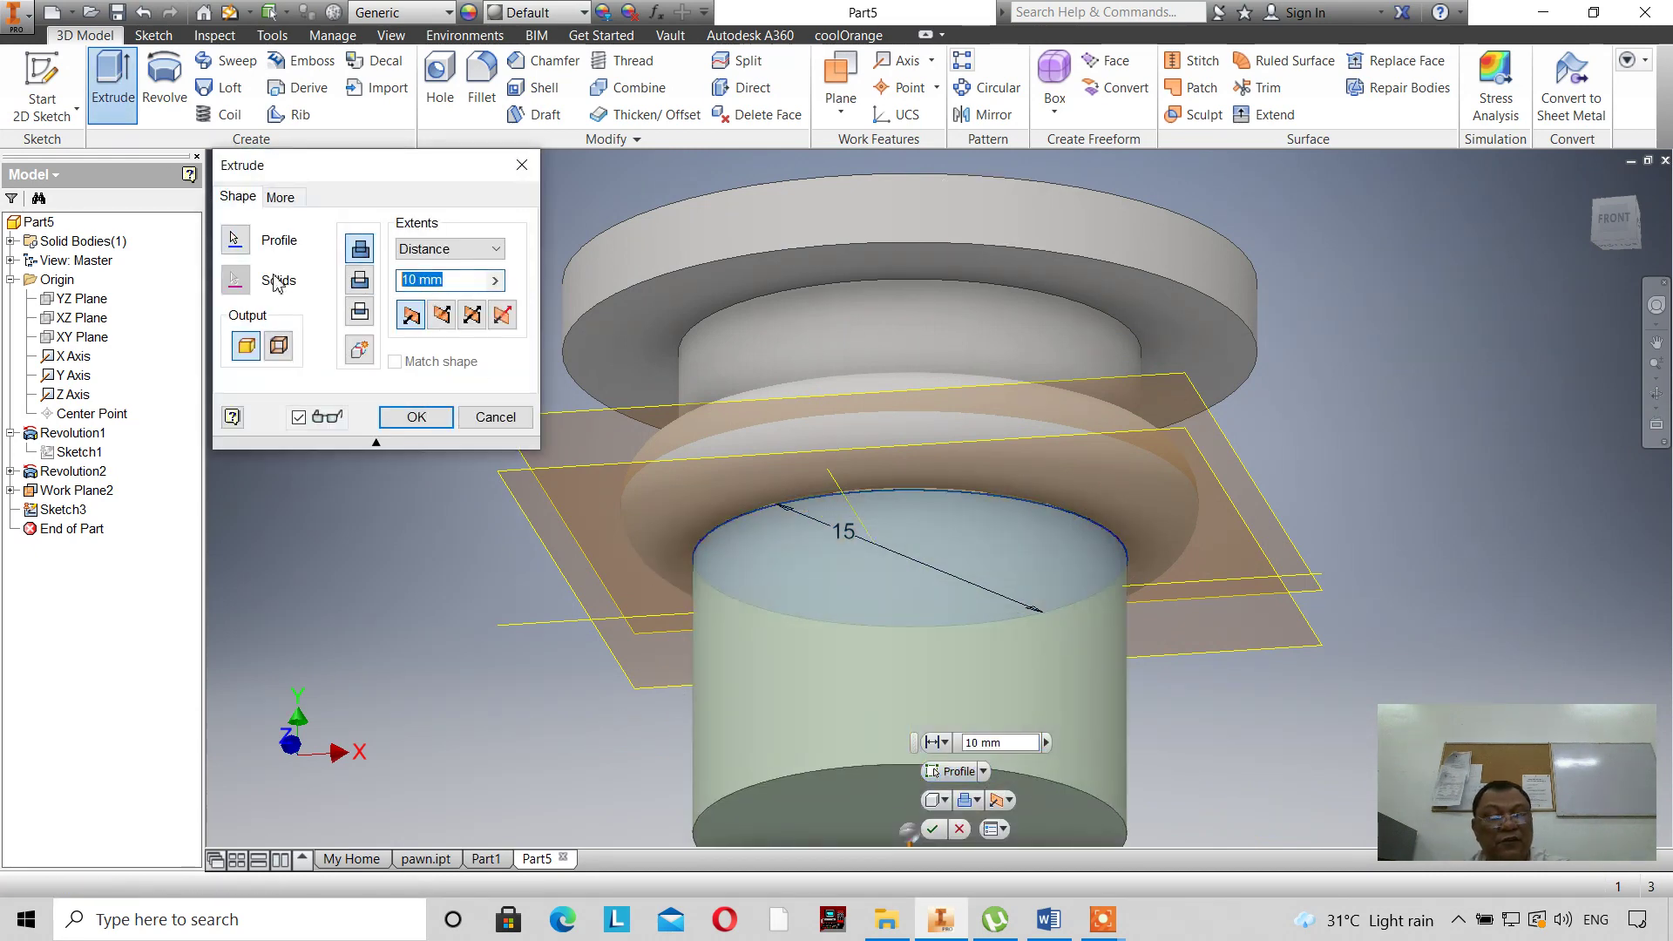
type("3")
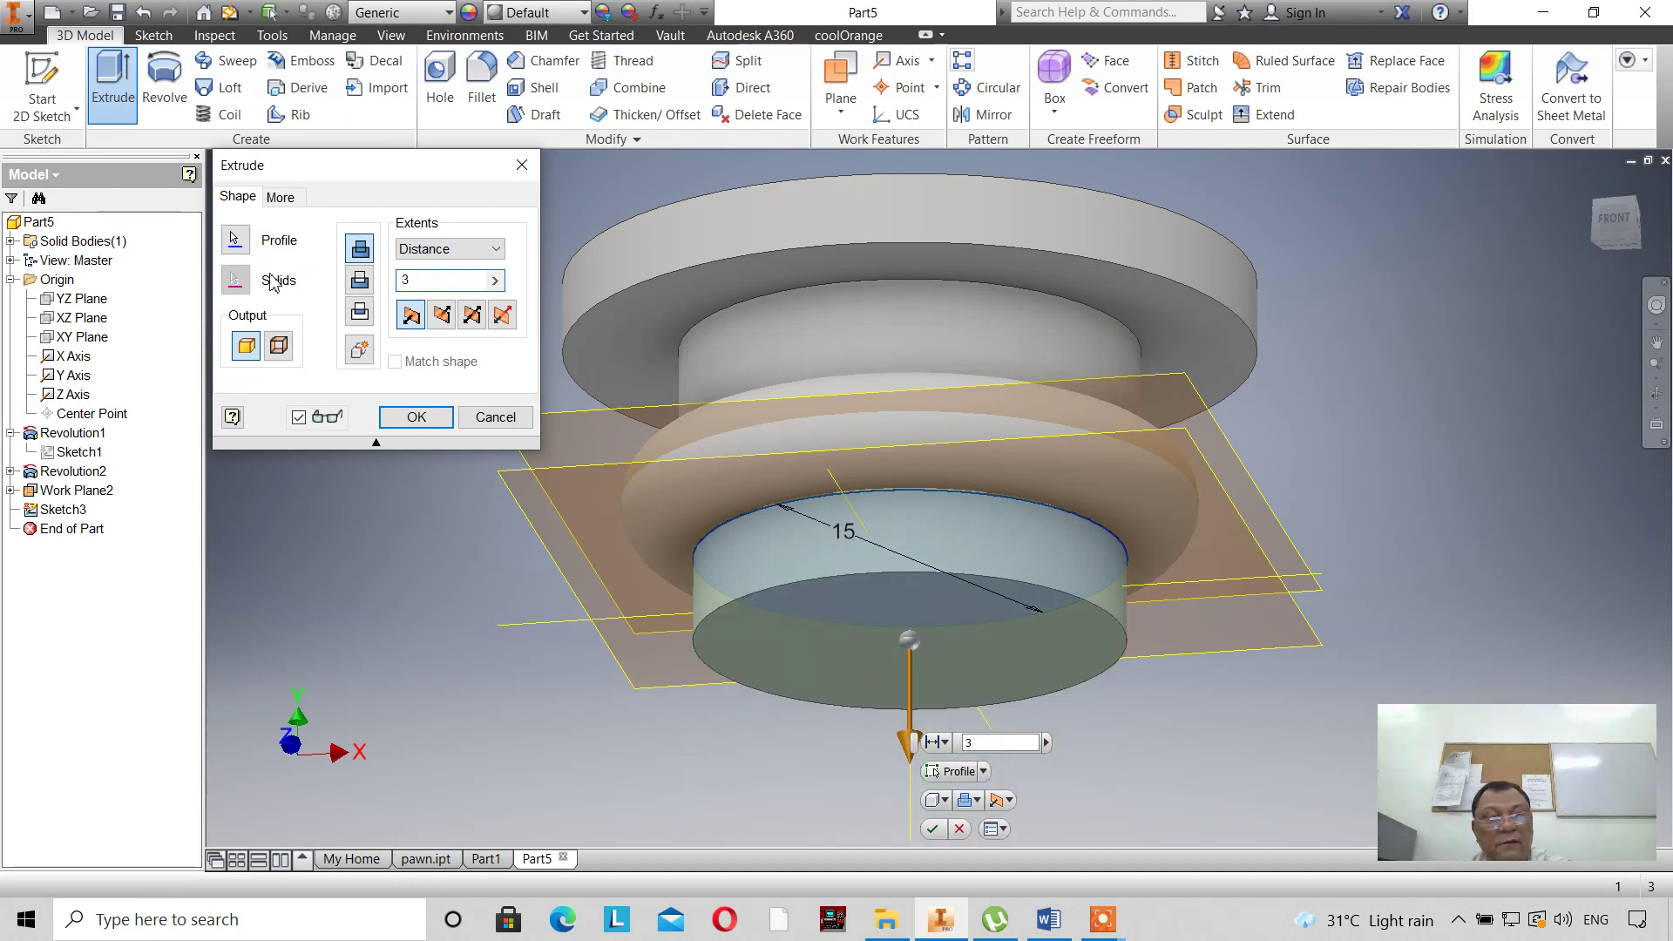
left_click(283, 200)
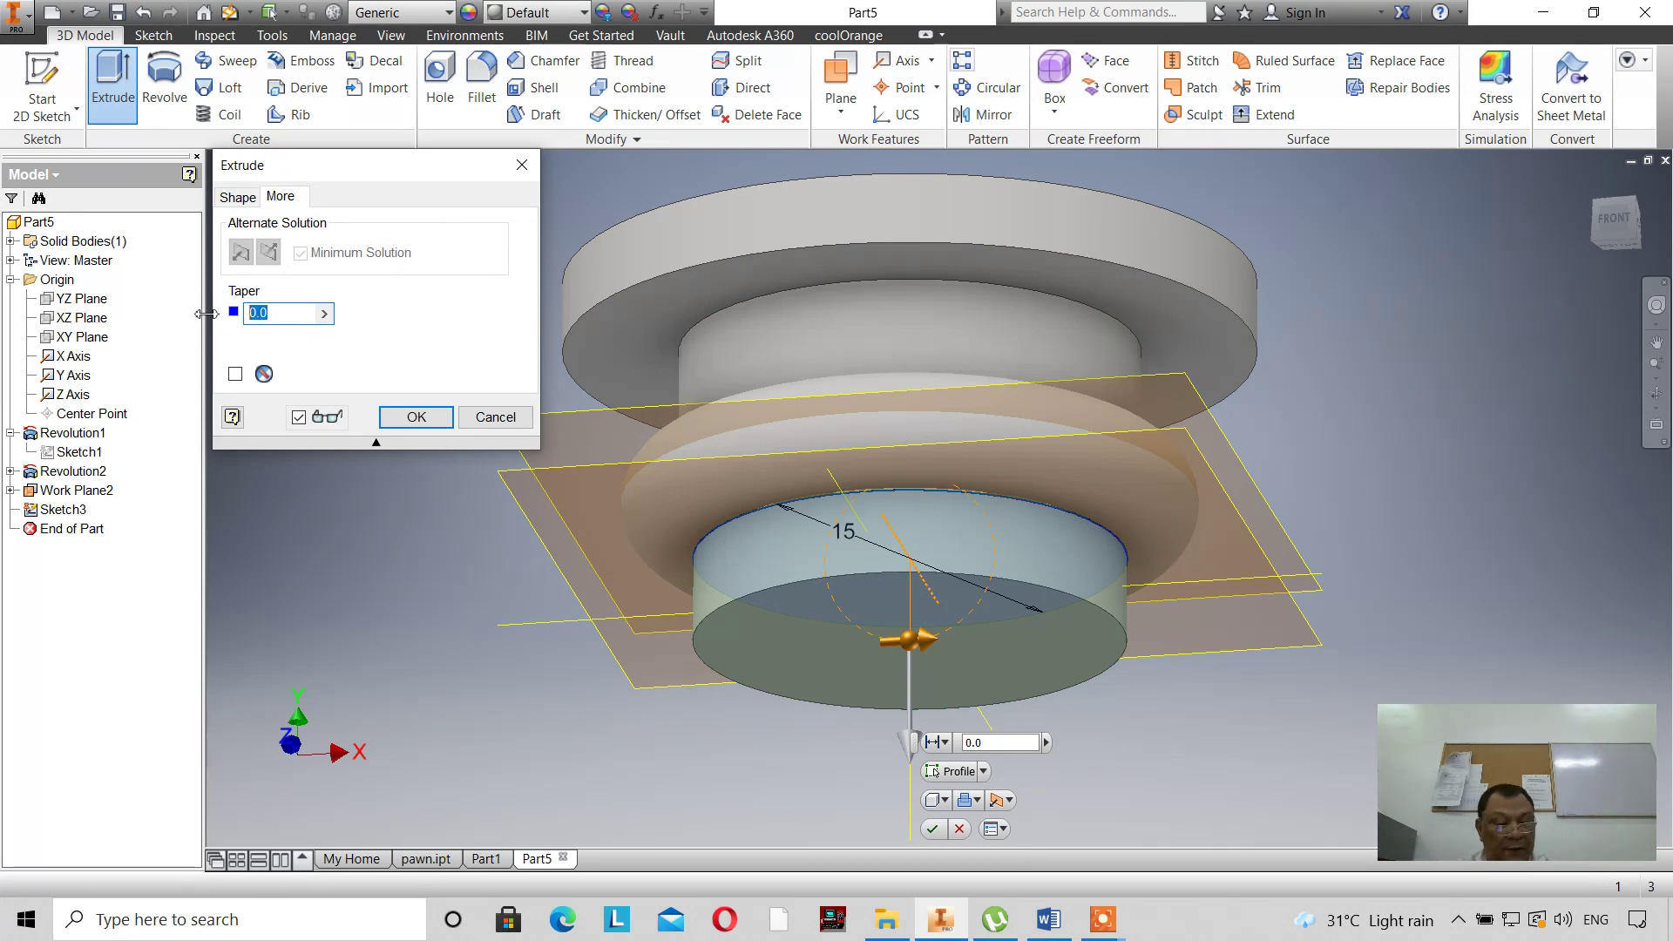
type("45")
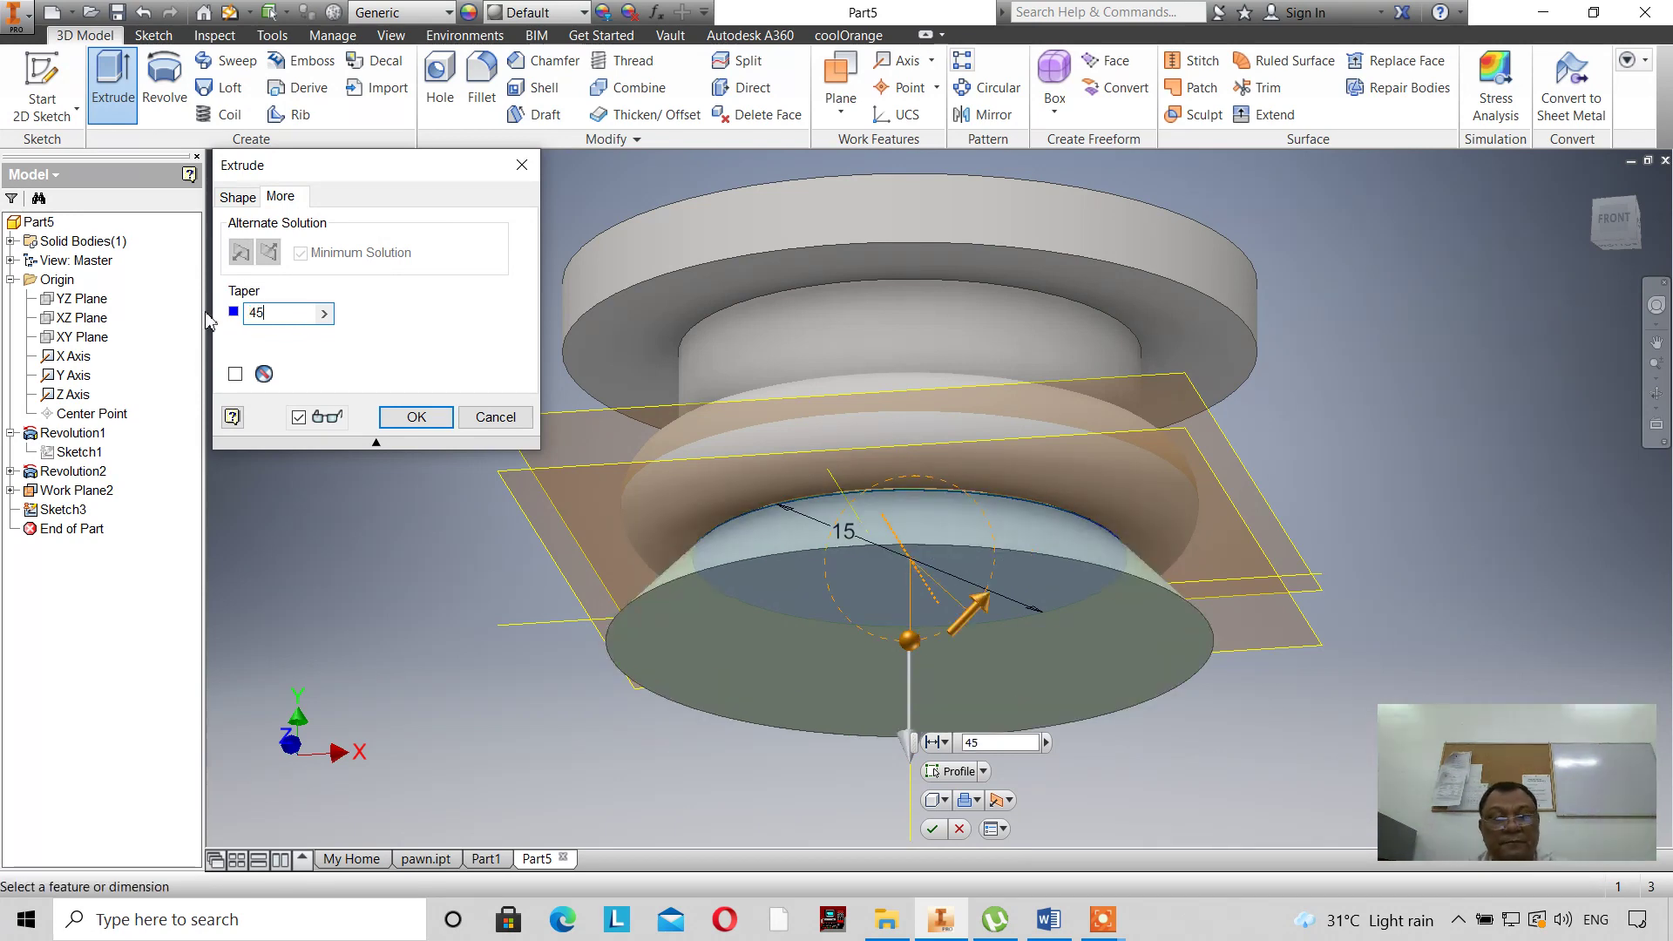
left_click(427, 426)
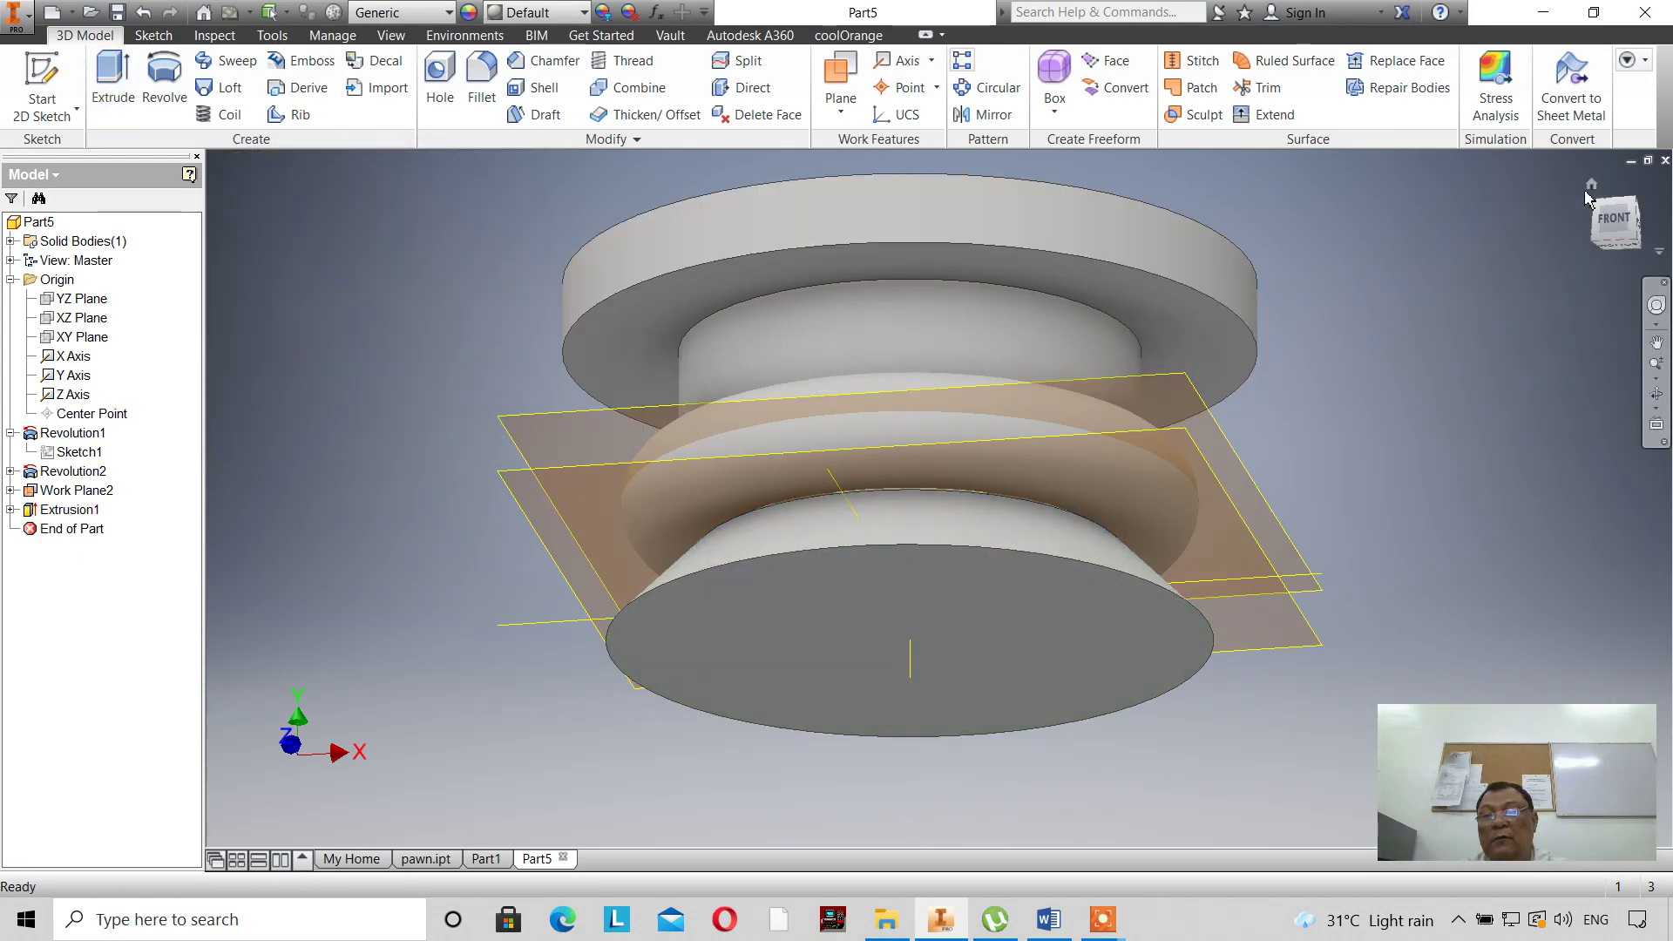
Hide both the offset work plane and the torus midplane work plane.
left_click(1591, 187)
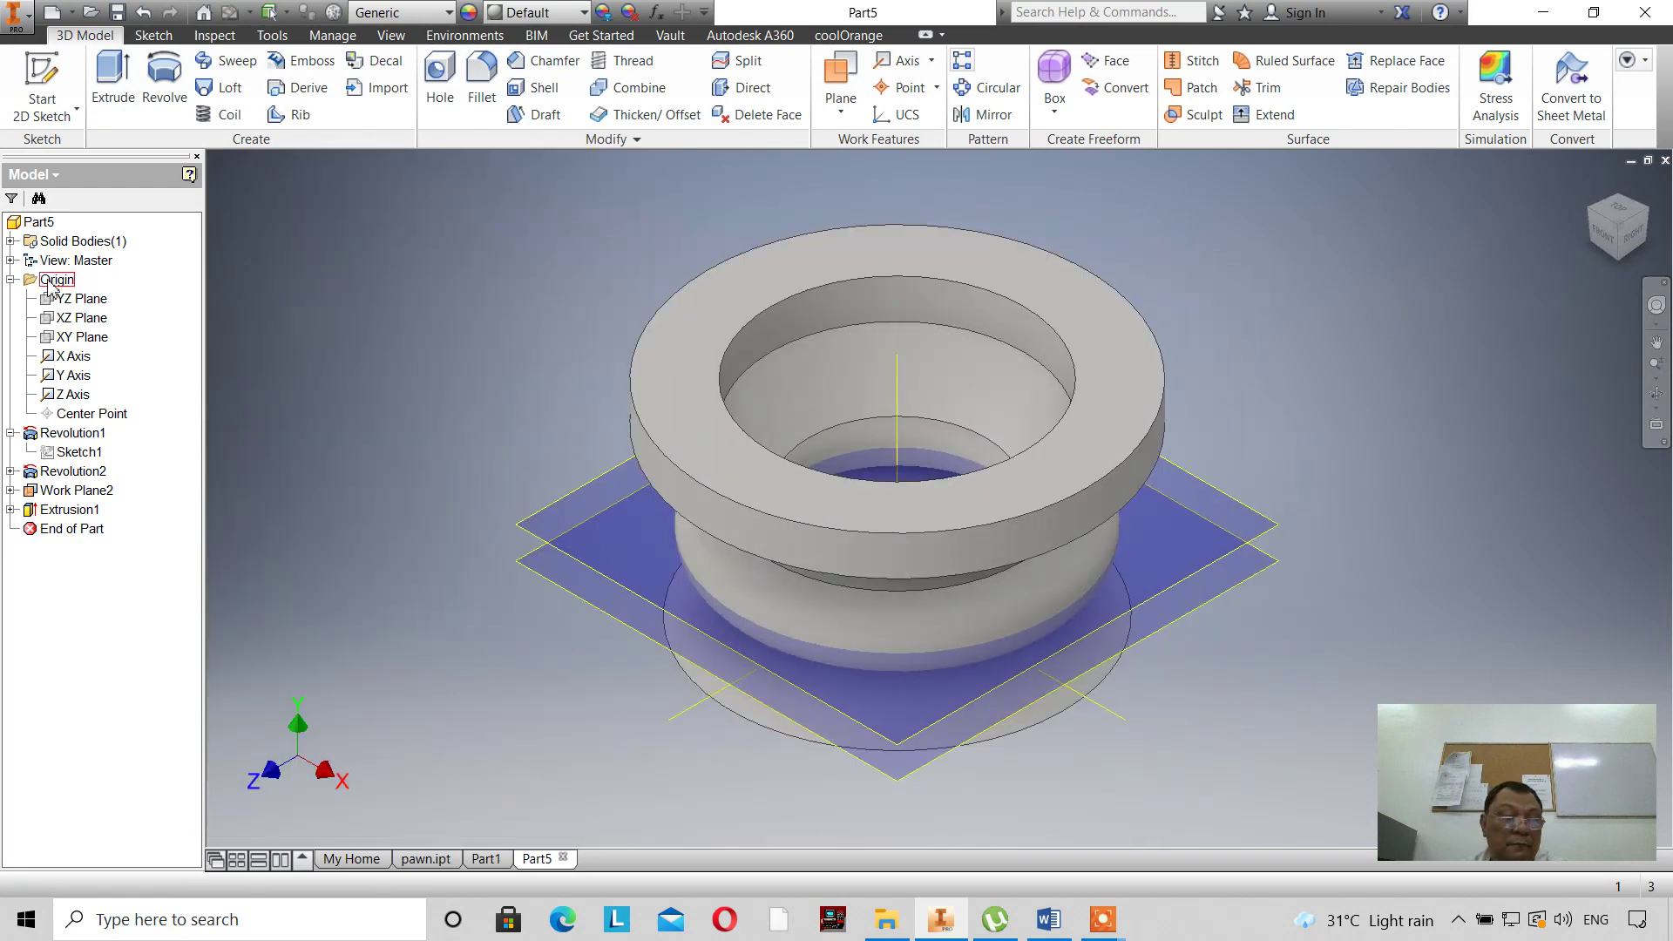
right_click(58, 492)
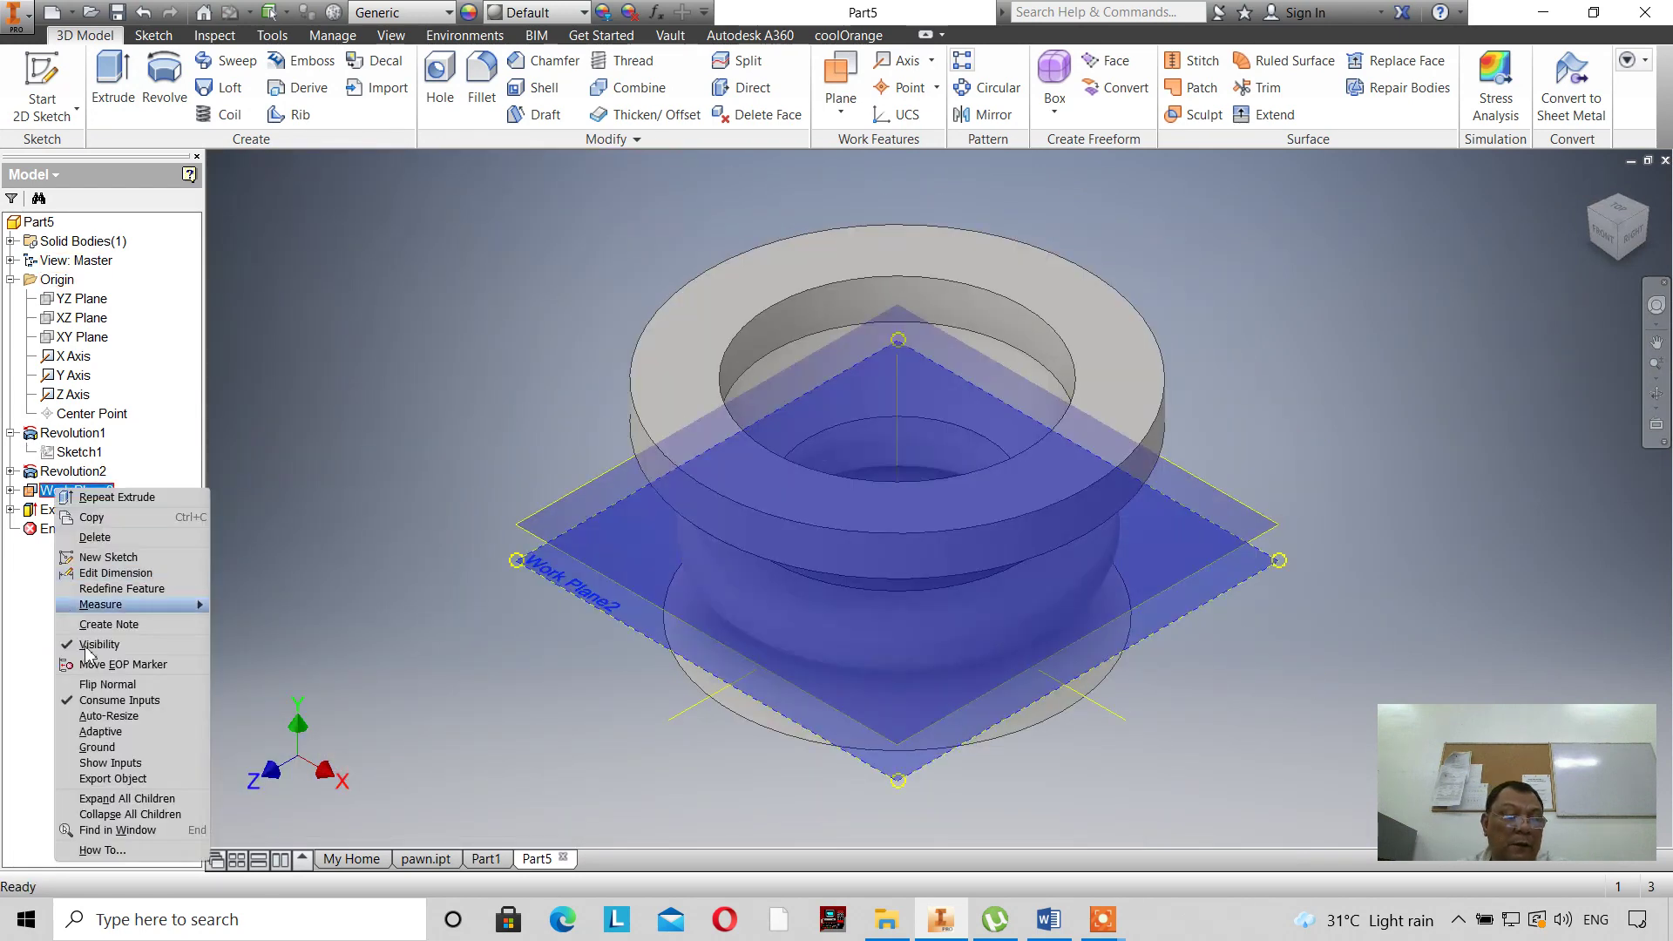
left_click(118, 642)
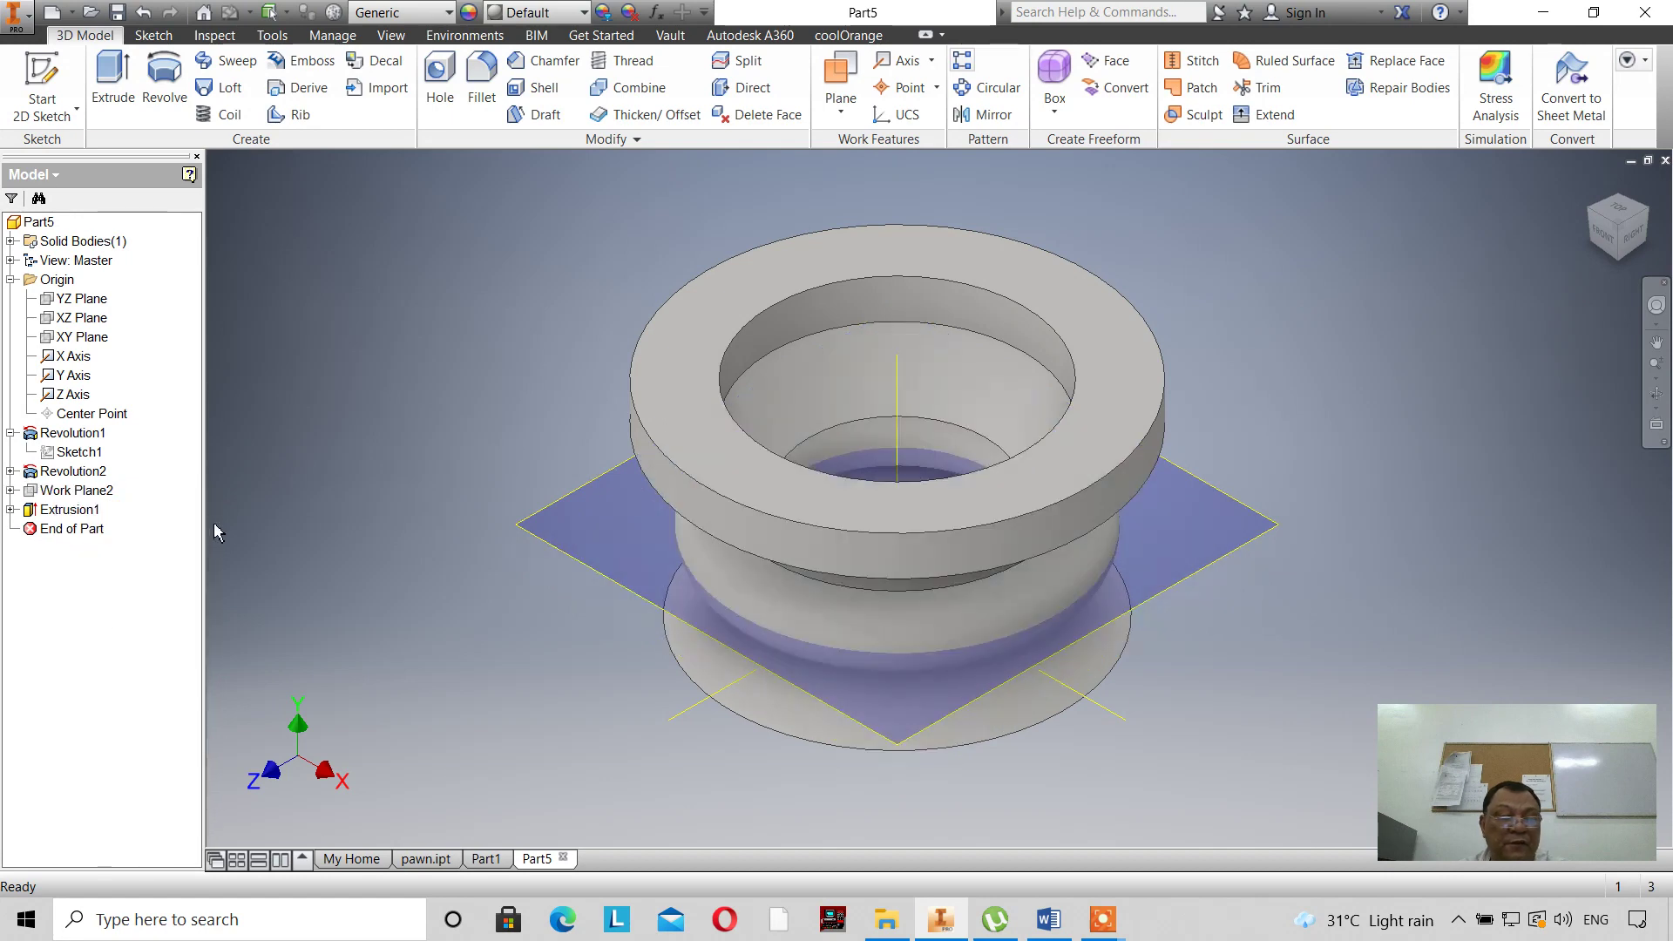
left_click(575, 558)
right_click(573, 567)
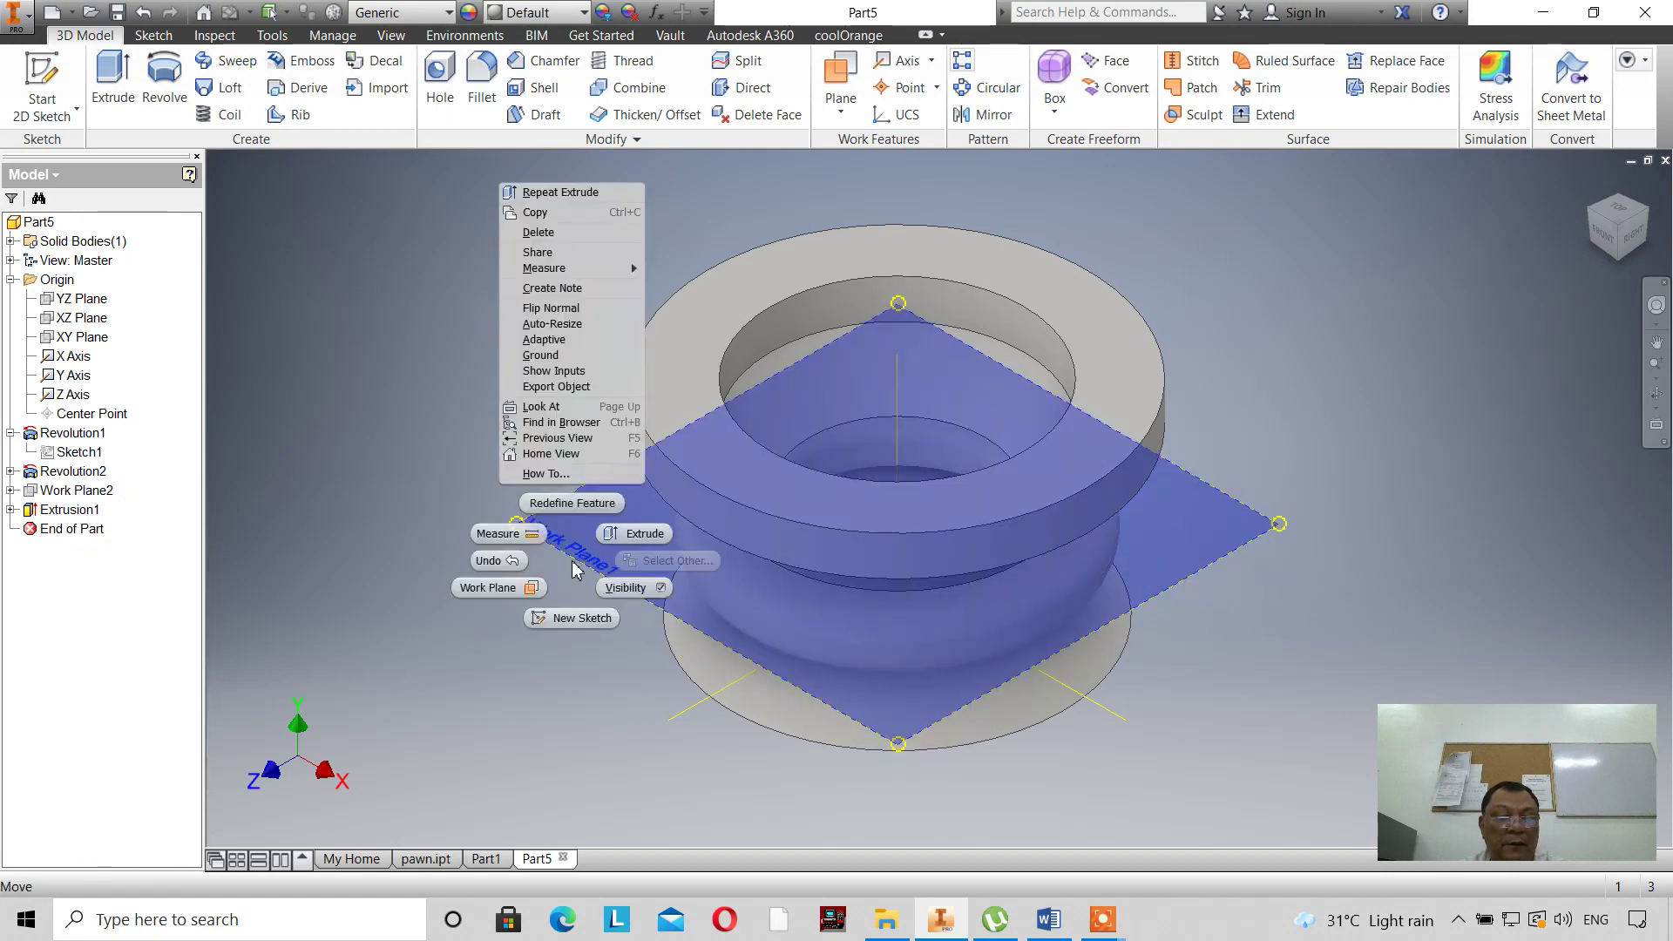
left_click(629, 587)
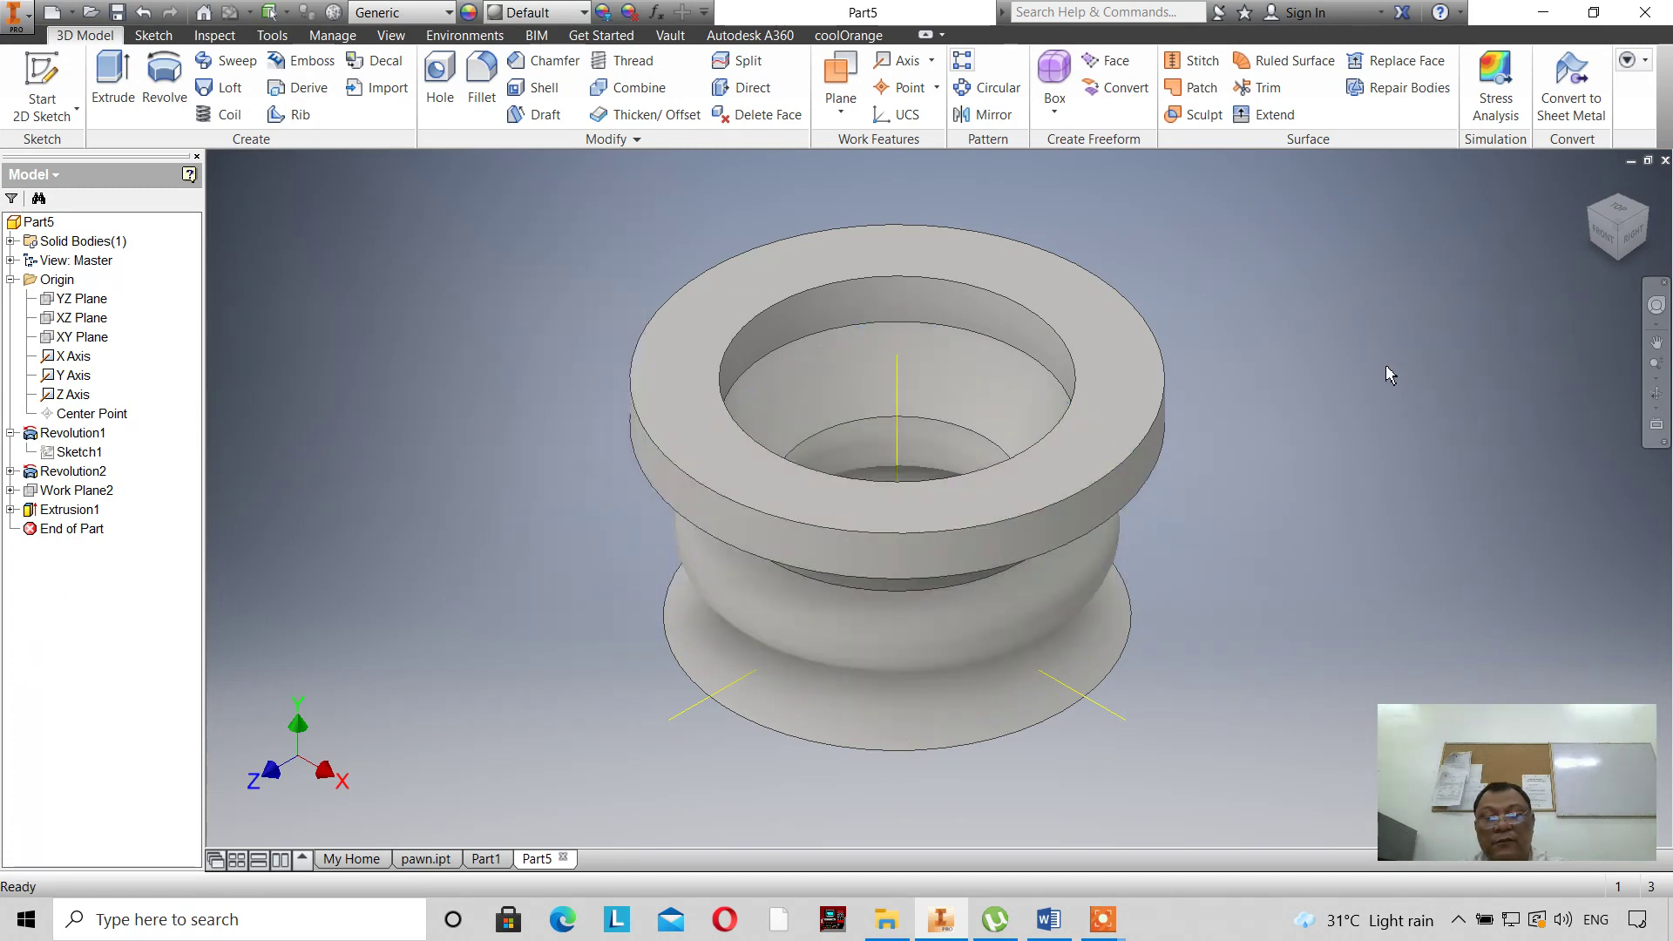
Inspect the part's profile from the side and from above, checking the flange, torus and tapered base.
scroll(1321, 390, "up", 4)
scroll(1320, 389, "down", 3)
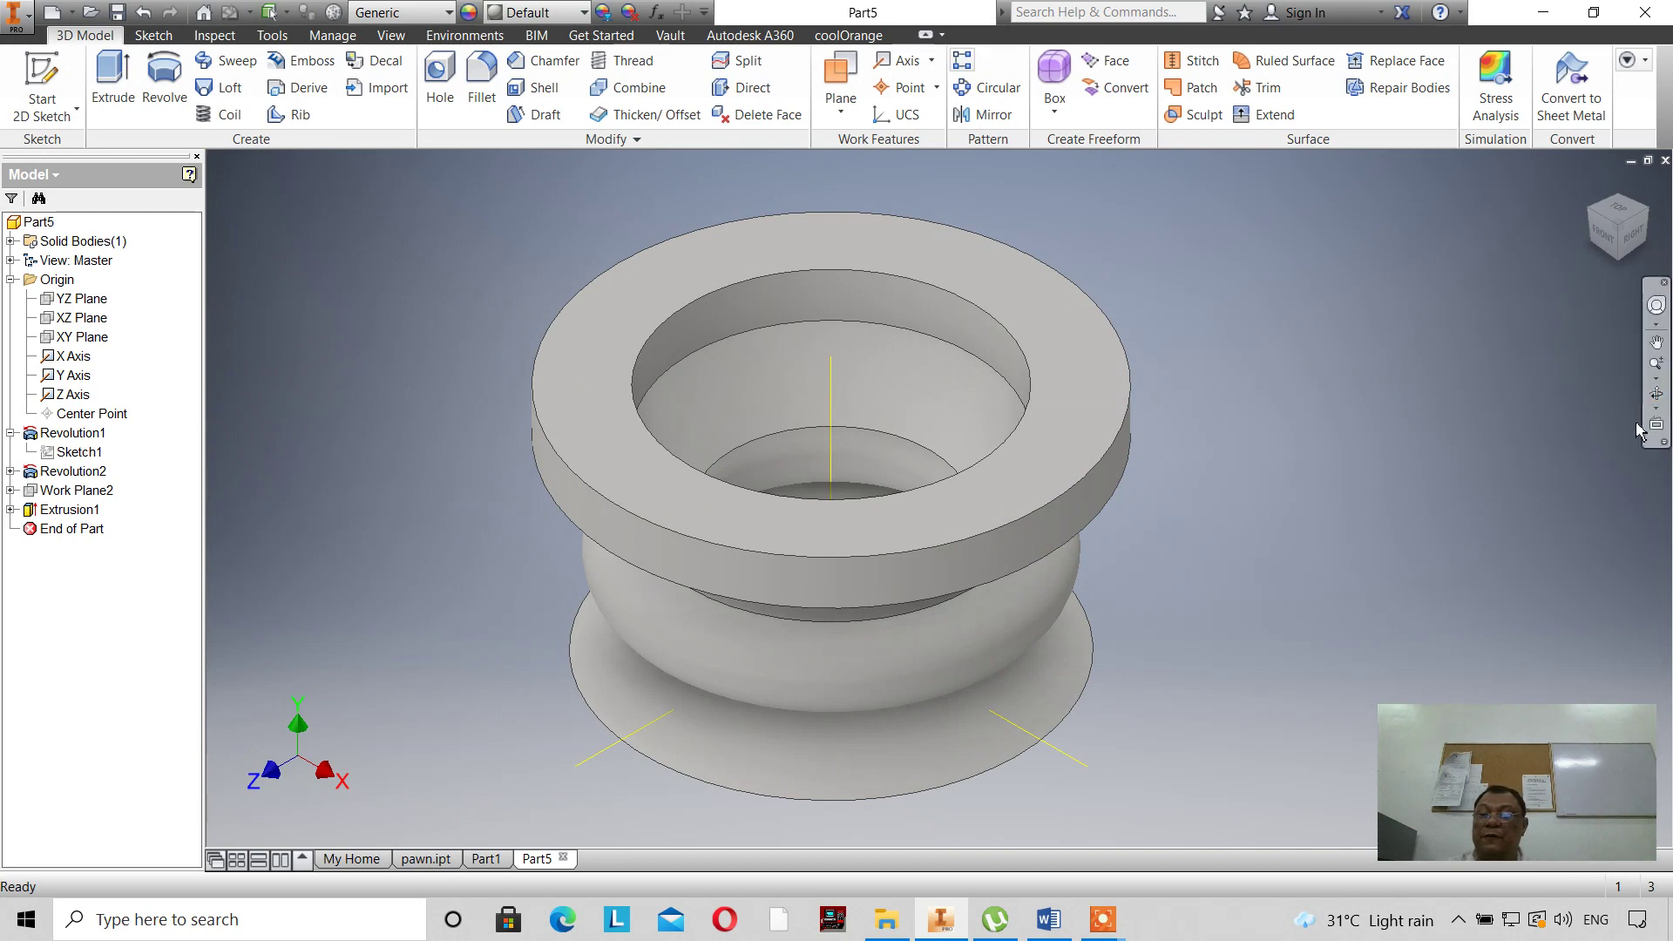
left_click(1656, 394)
left_click_drag(942, 598, 1046, 558)
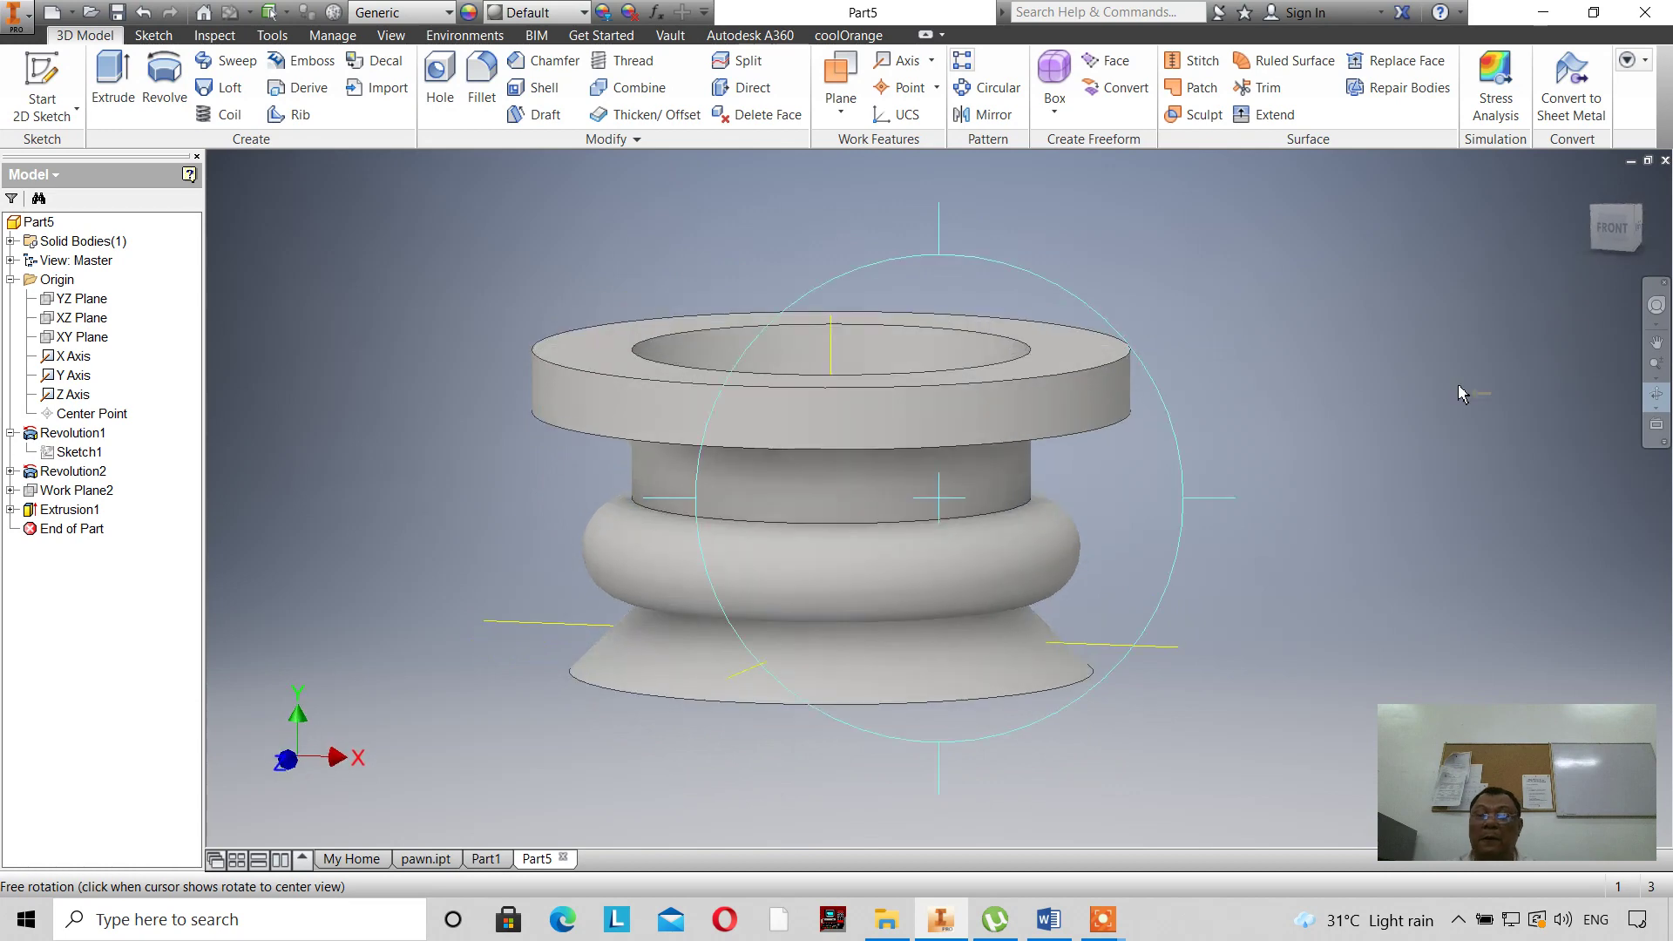
key("Escape")
left_click(1636, 214)
key("F4")
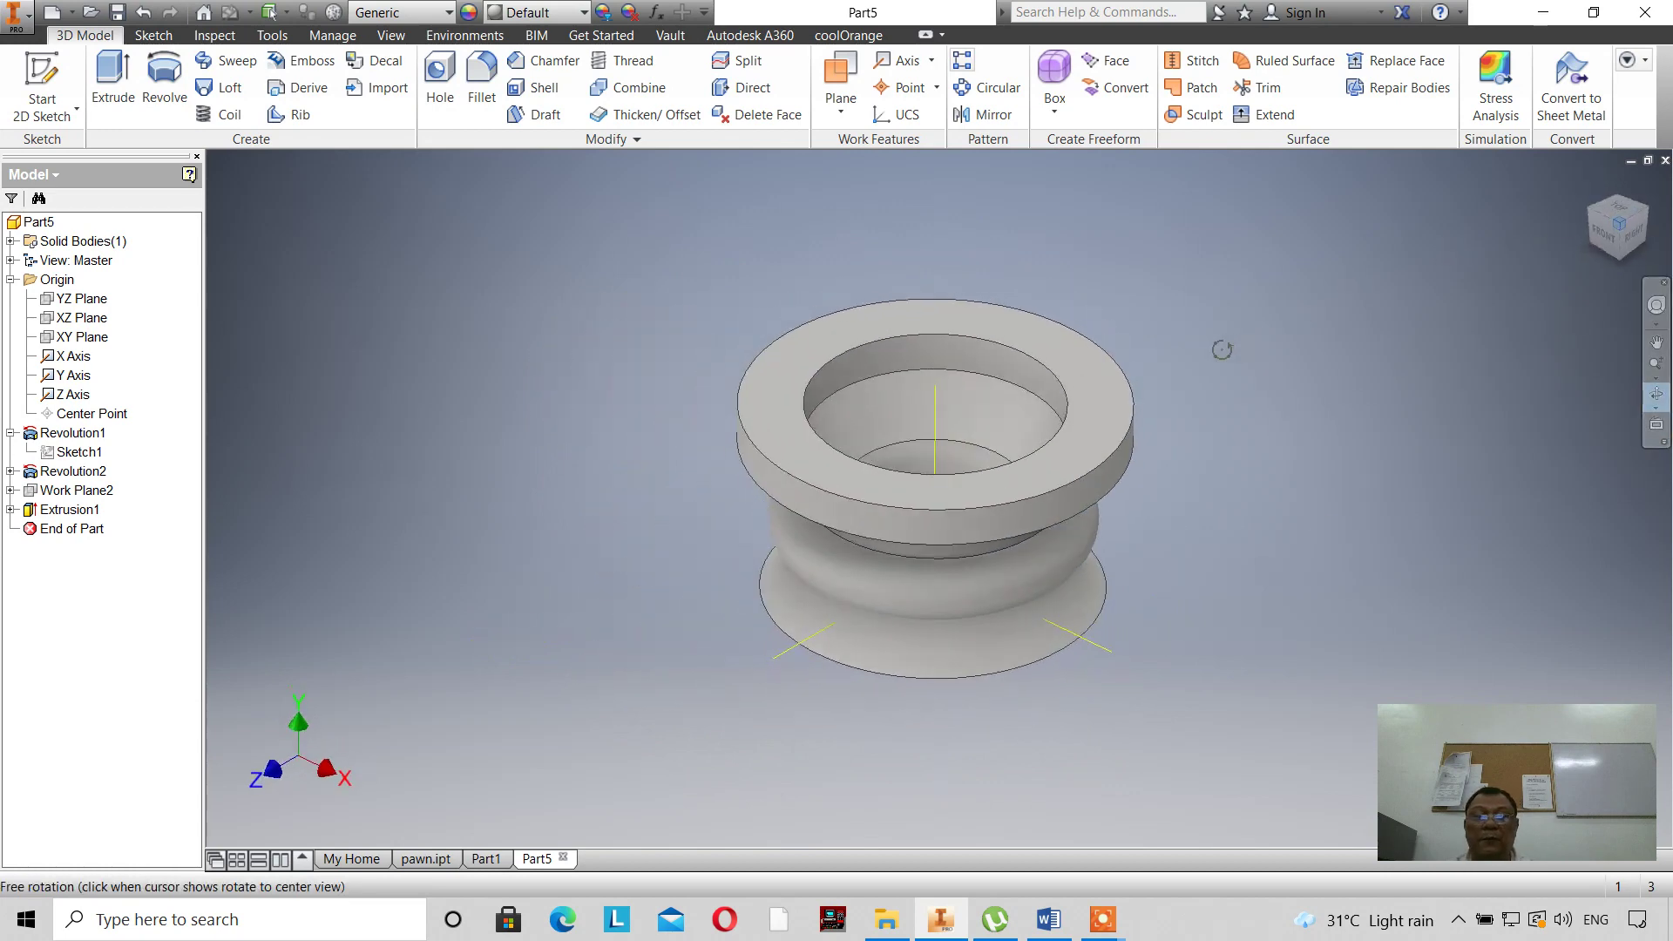
right_click(1230, 302)
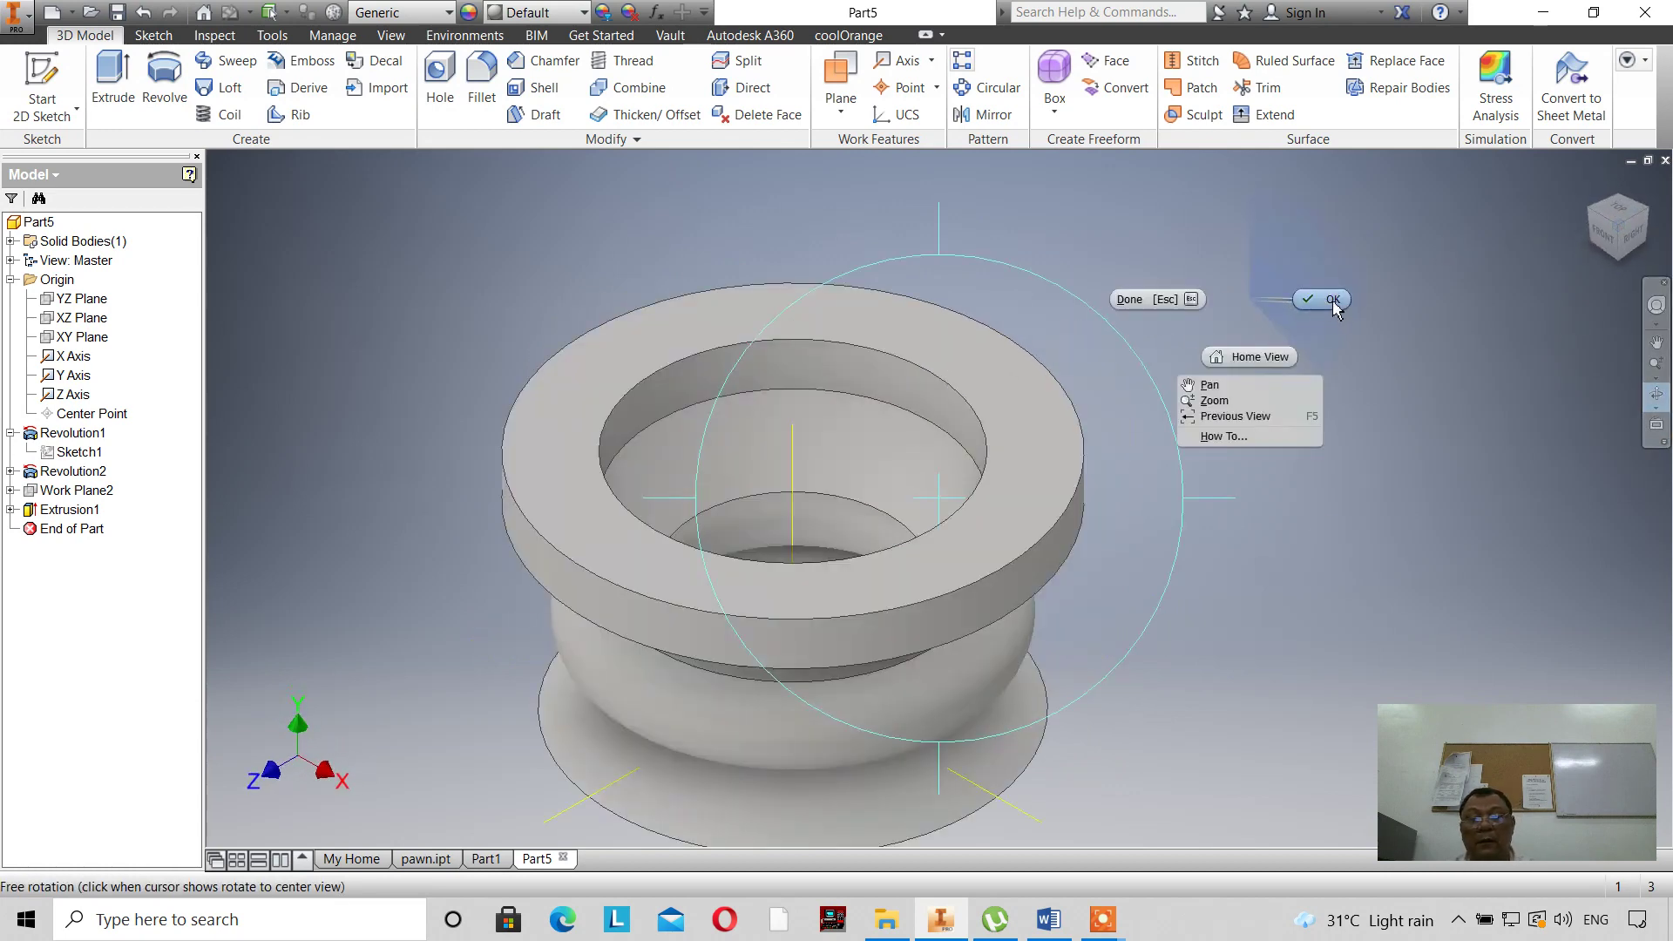
left_click(1332, 301)
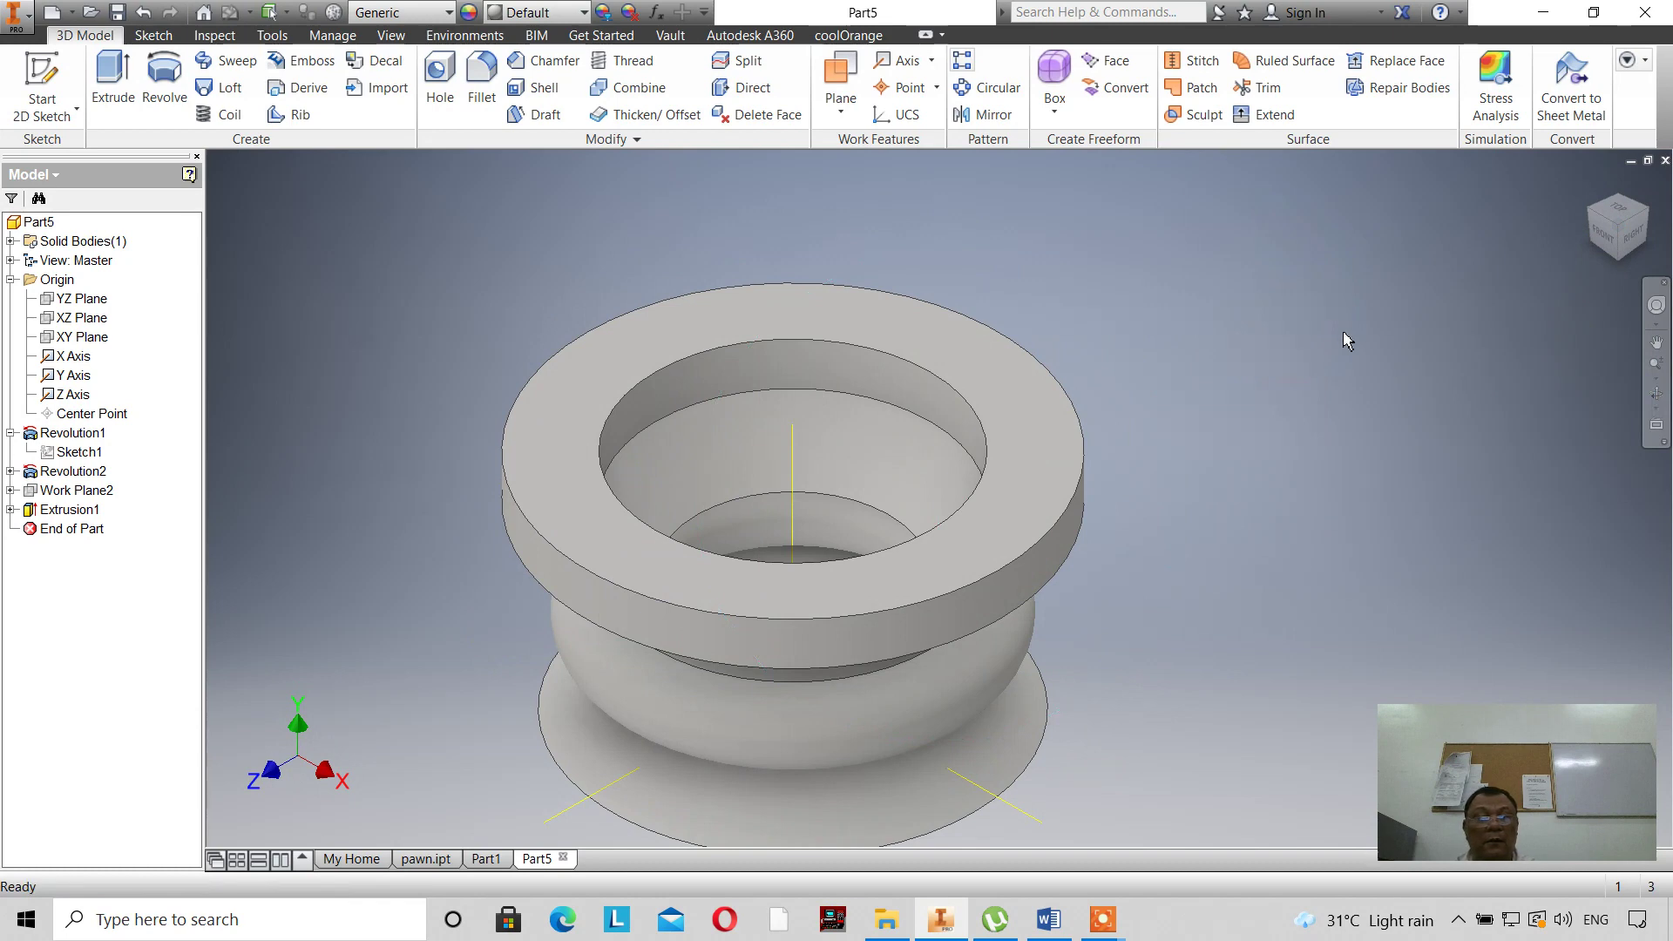
Start a sketch on the origin XY plane and slice the graphics to expose the part's cross-section.
left_click(38, 80)
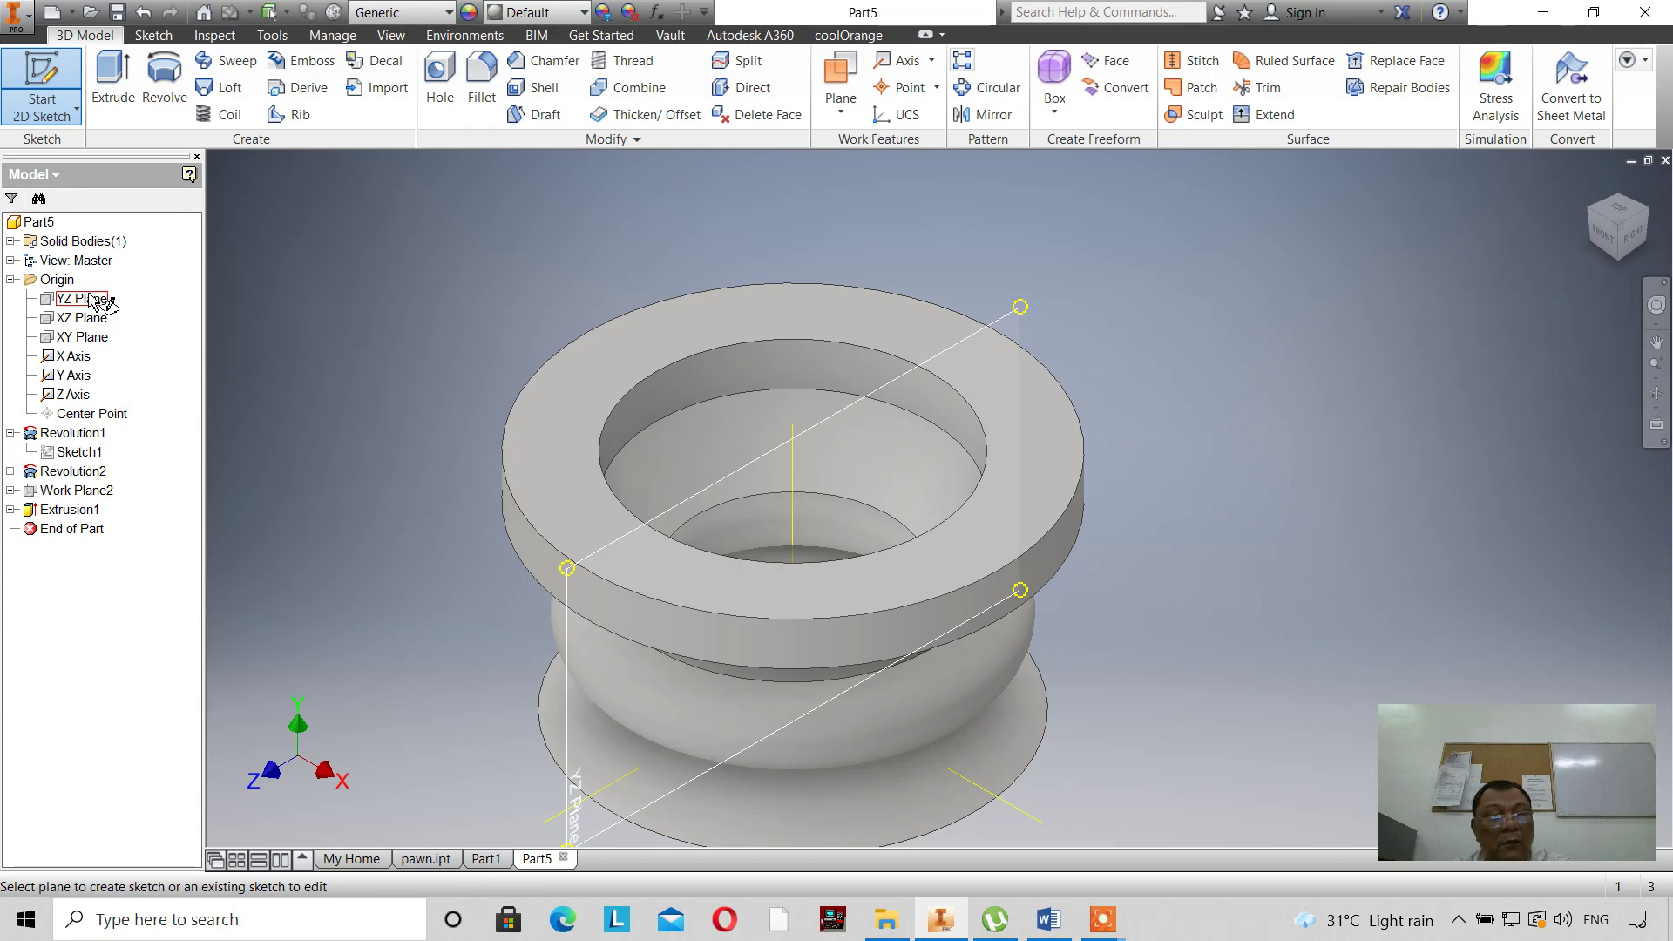
left_click(84, 339)
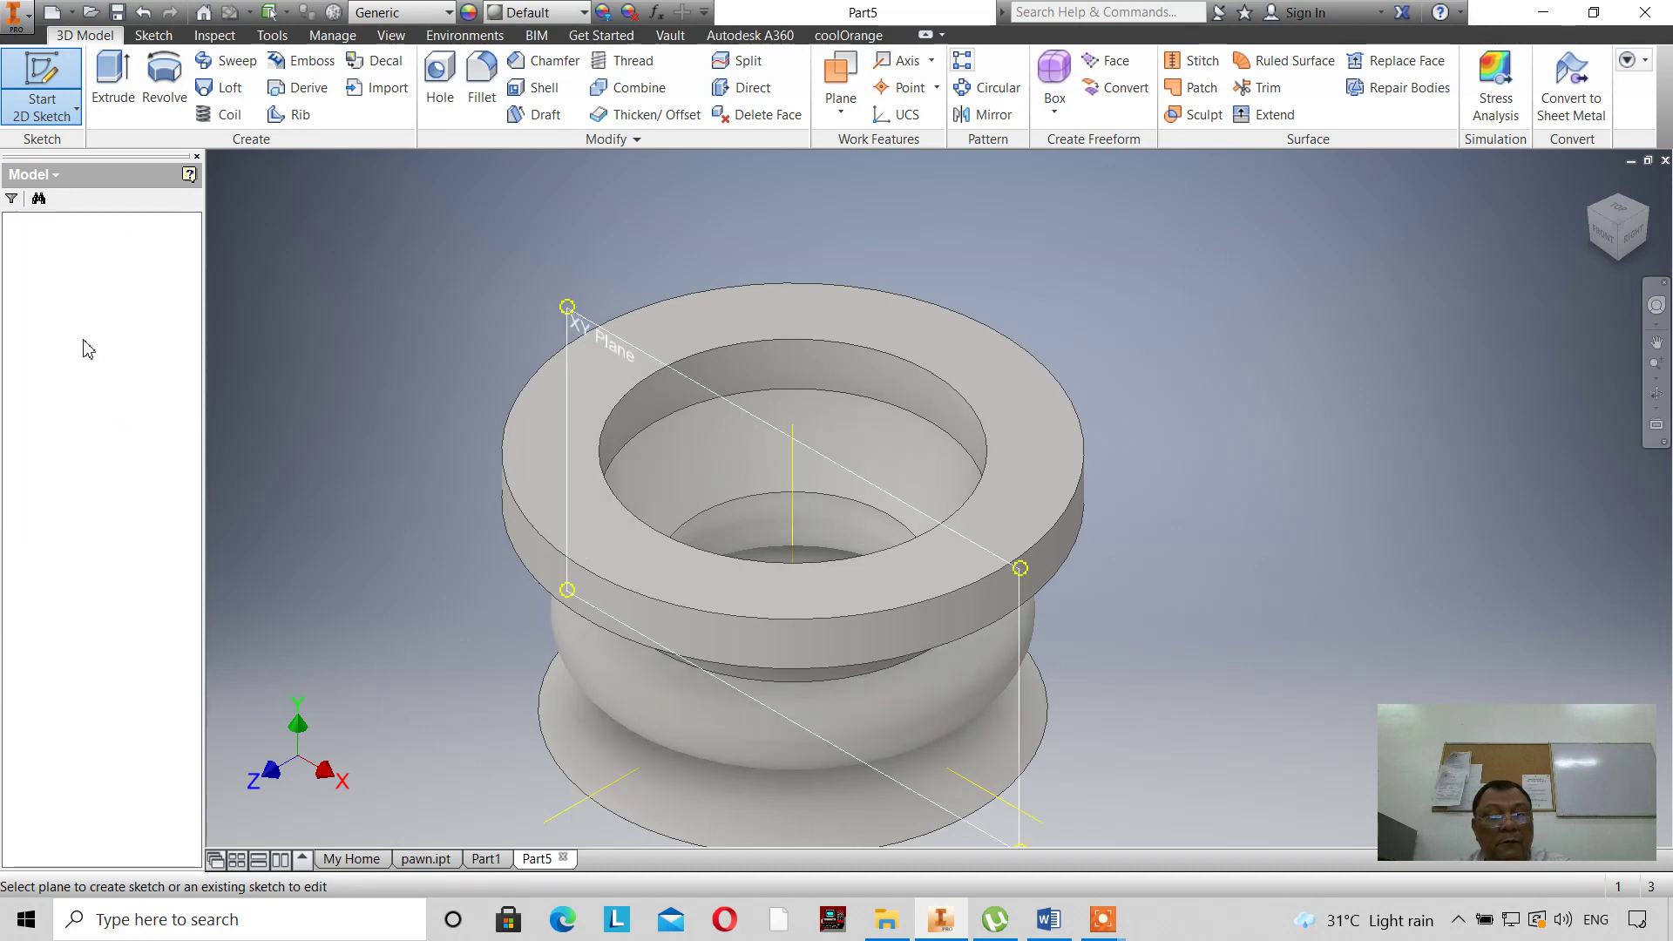
scroll(724, 467, "down", 5)
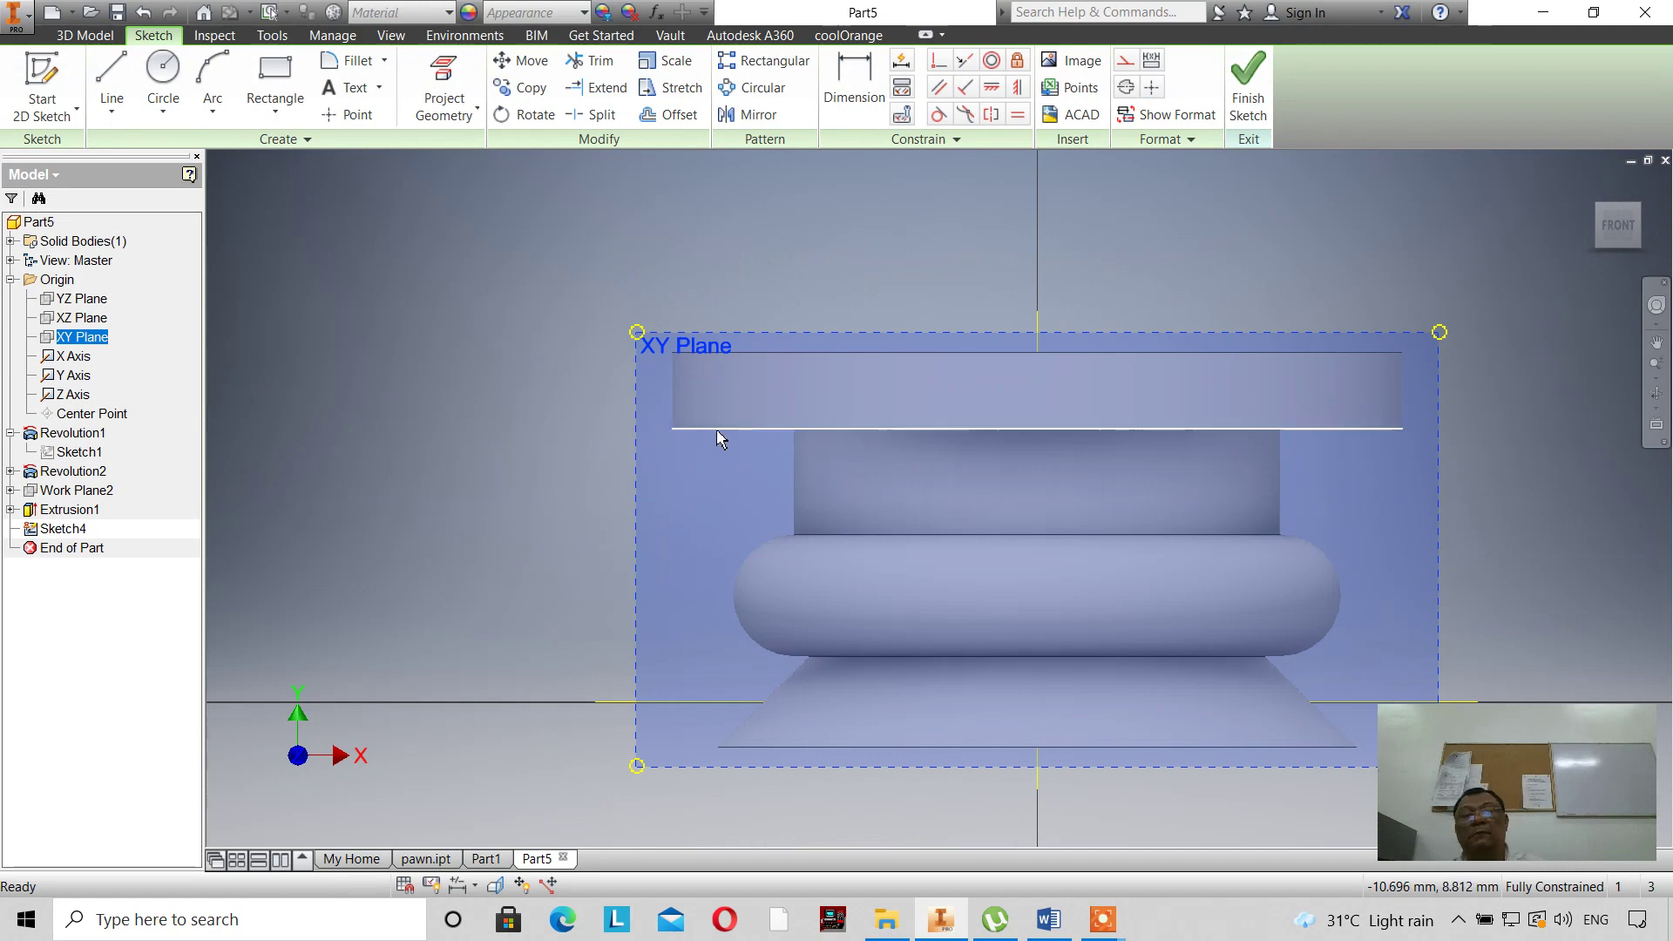
right_click(494, 315)
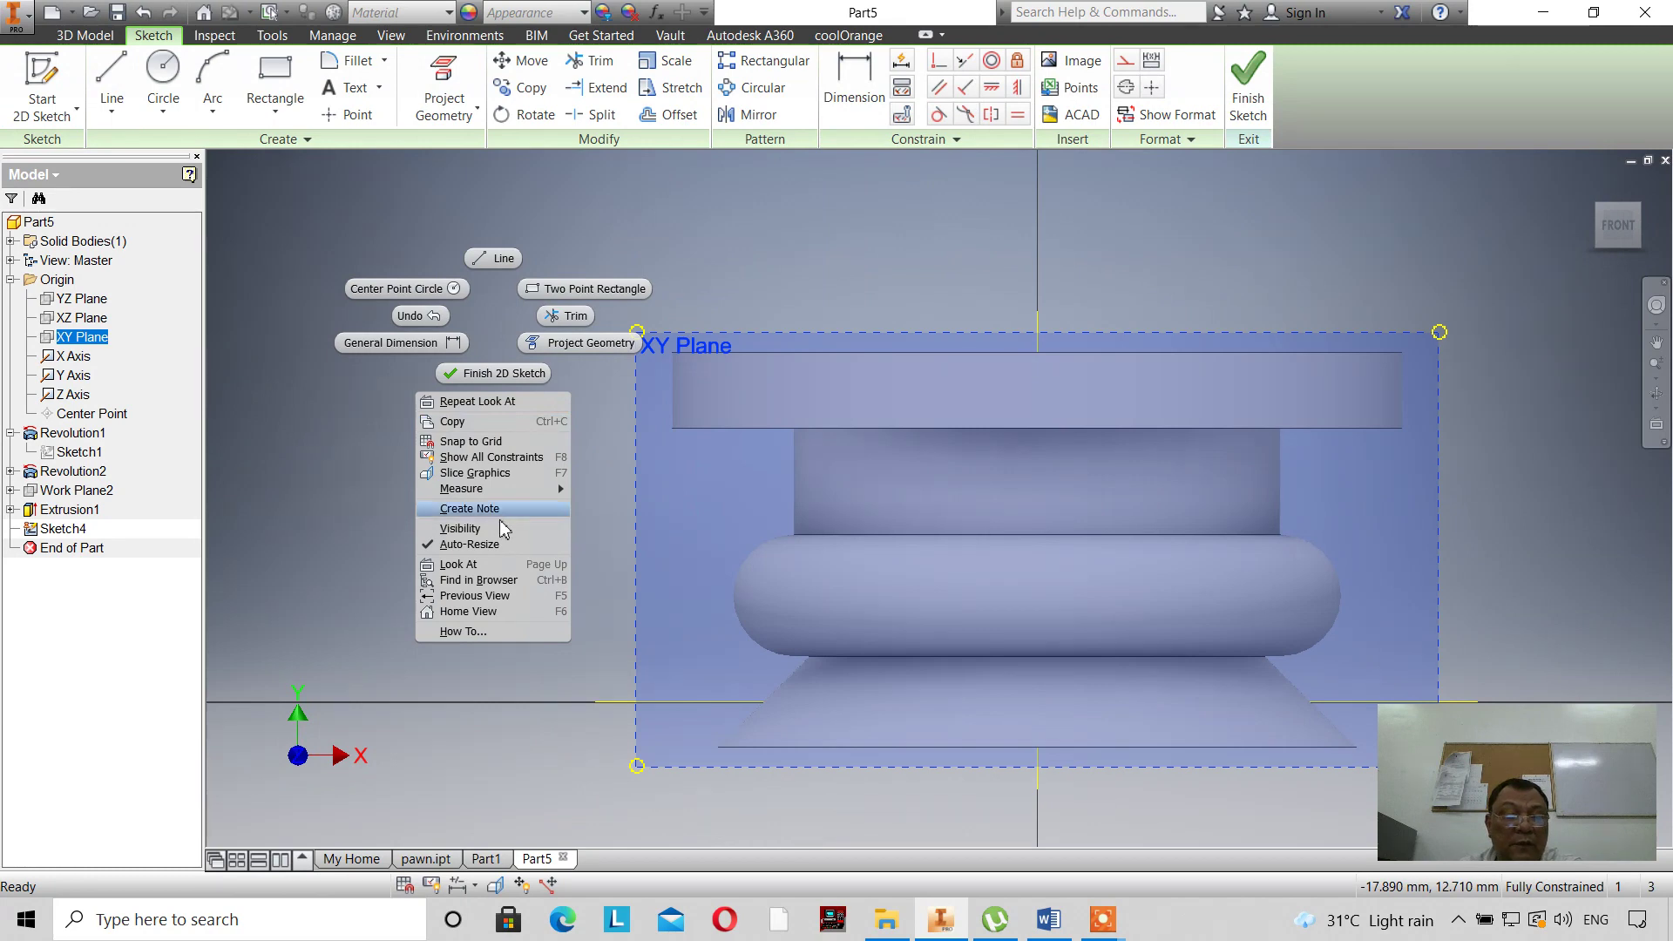
left_click(475, 472)
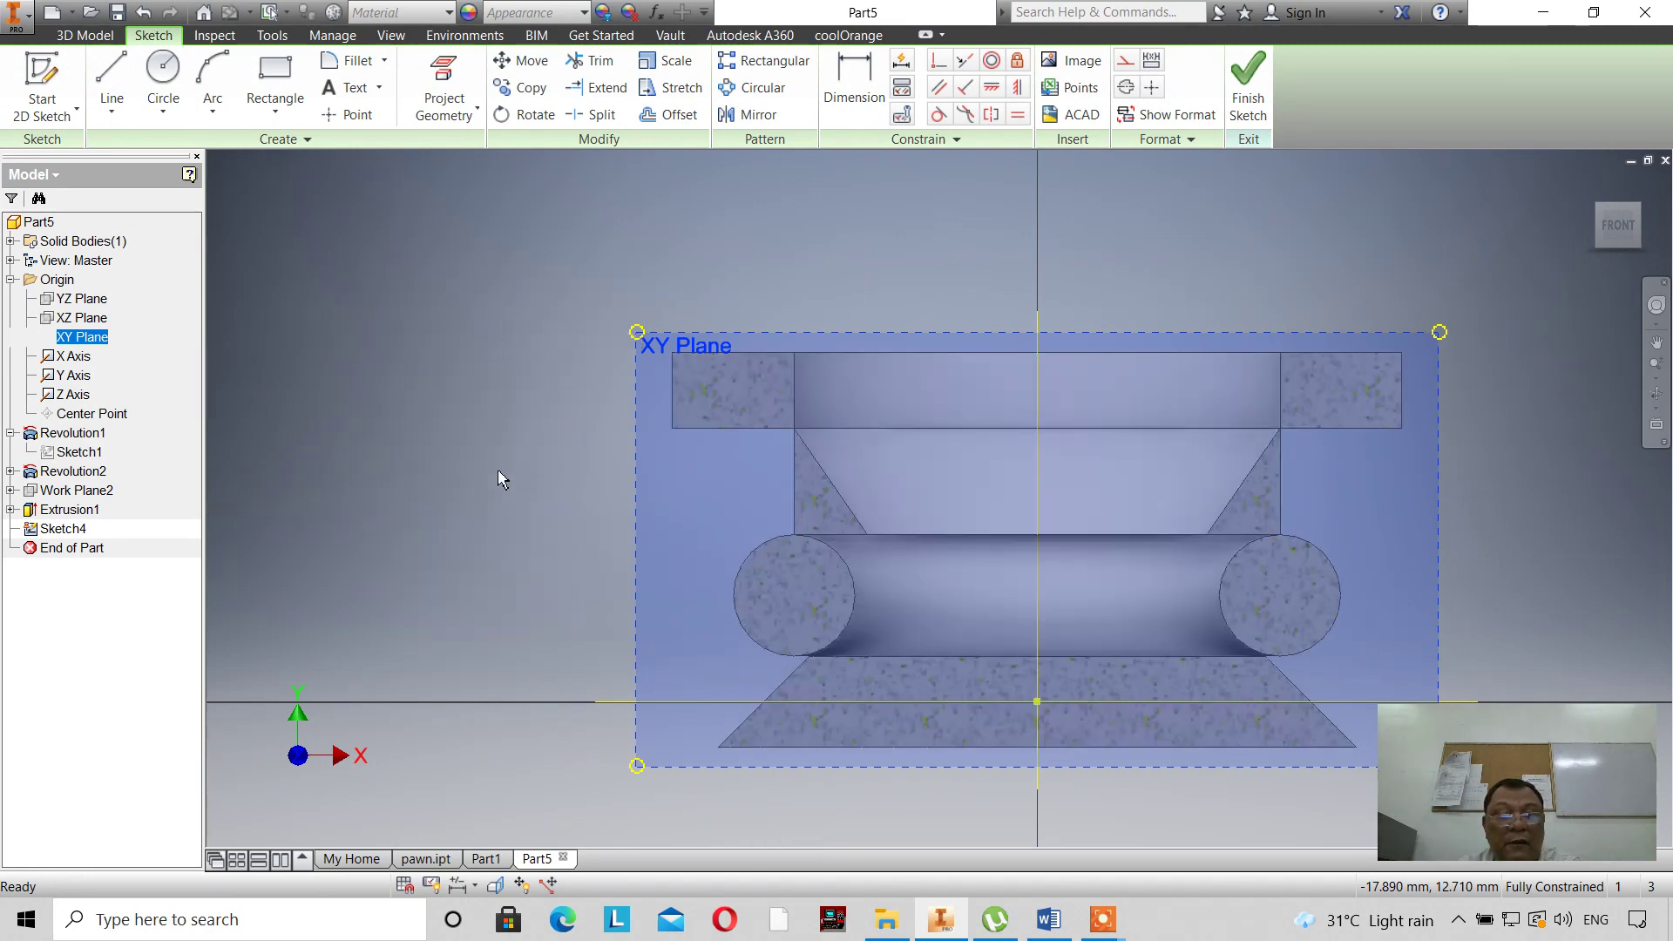
scroll(653, 336, "up", 3)
scroll(702, 305, "up", 5)
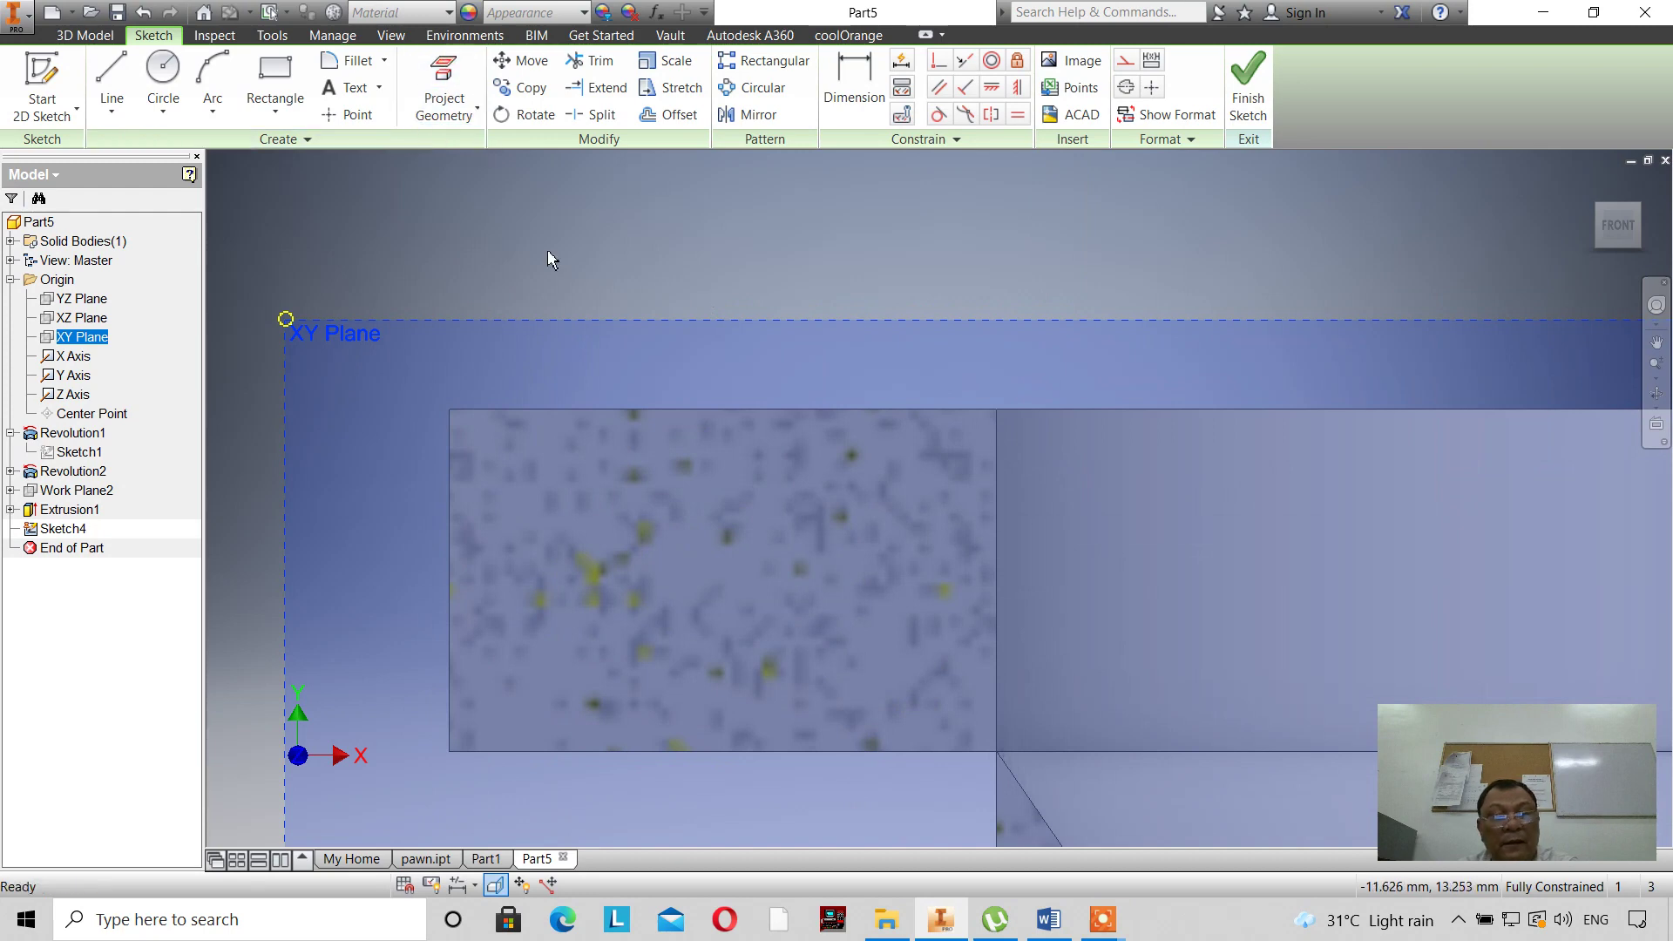
left_click(609, 299)
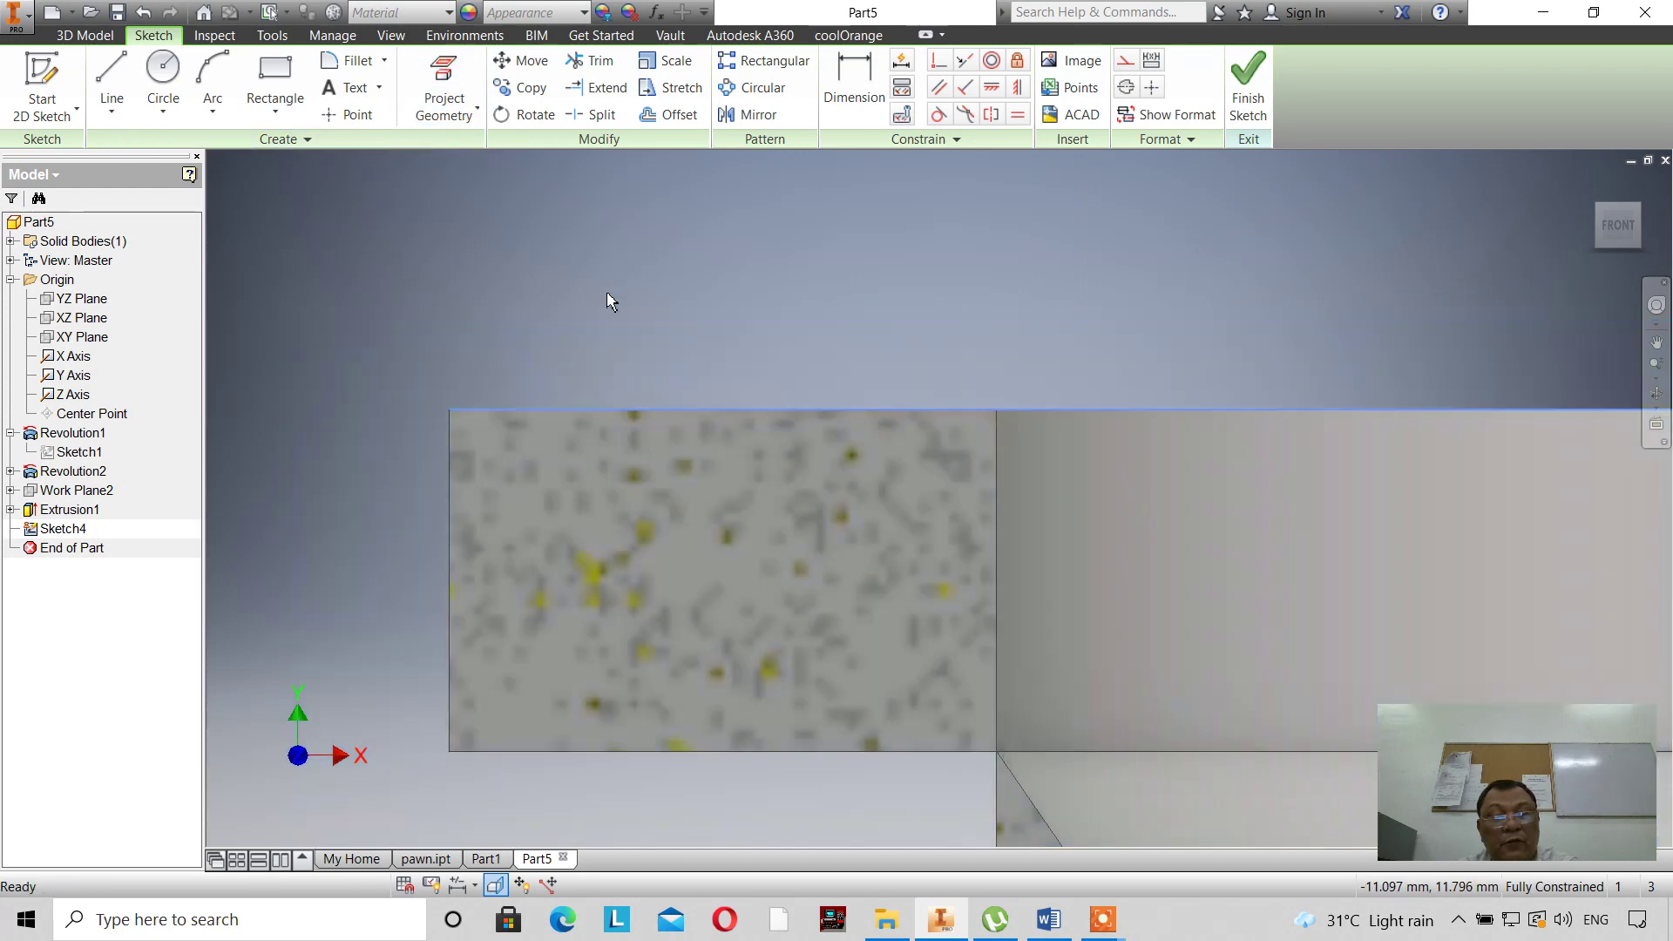
Project the flange's top edge into the sketch and draw a 2 mm diameter circle centred on it, over the left flange section.
scroll(676, 273, "up", 4)
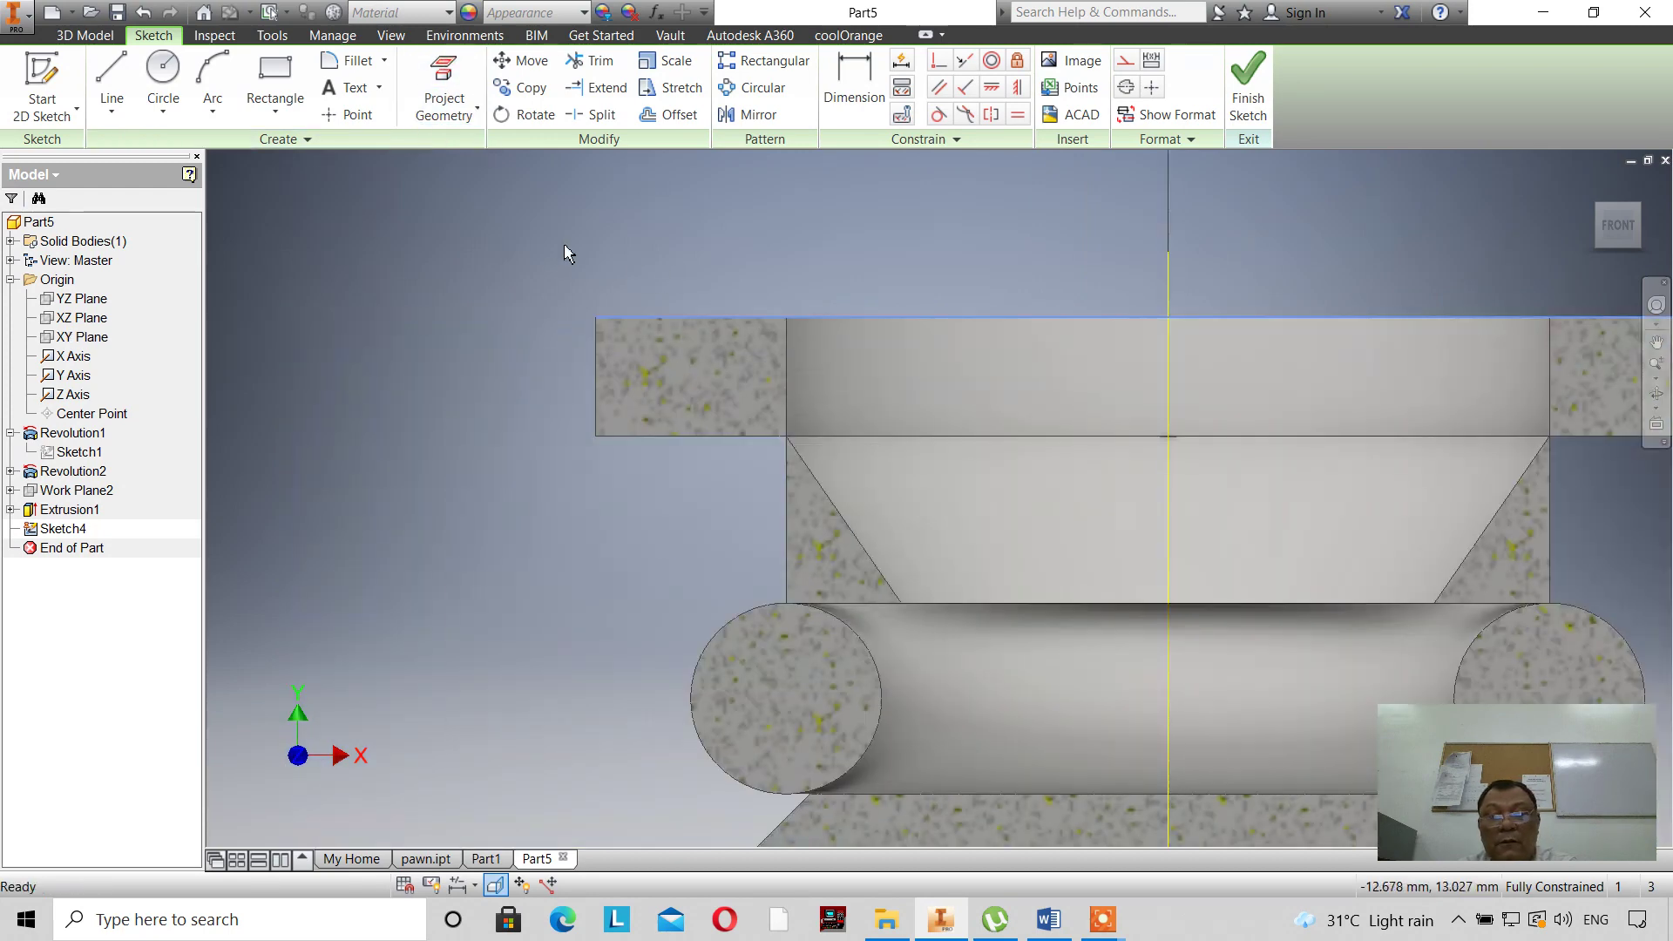
key("p")
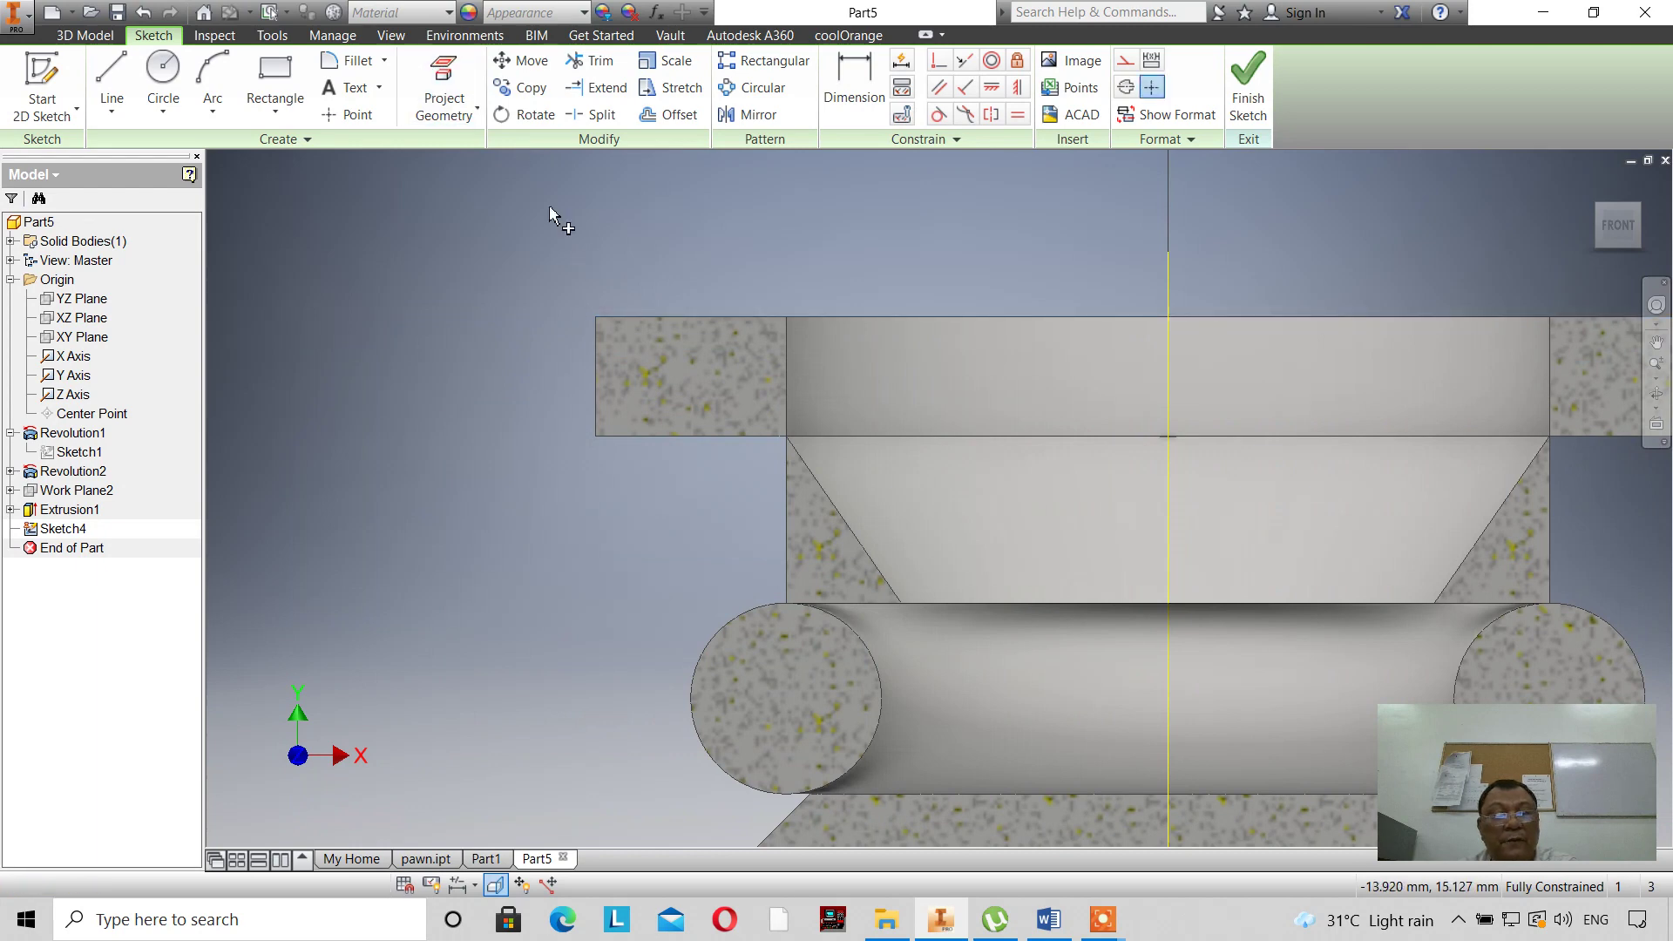
left_click(626, 320)
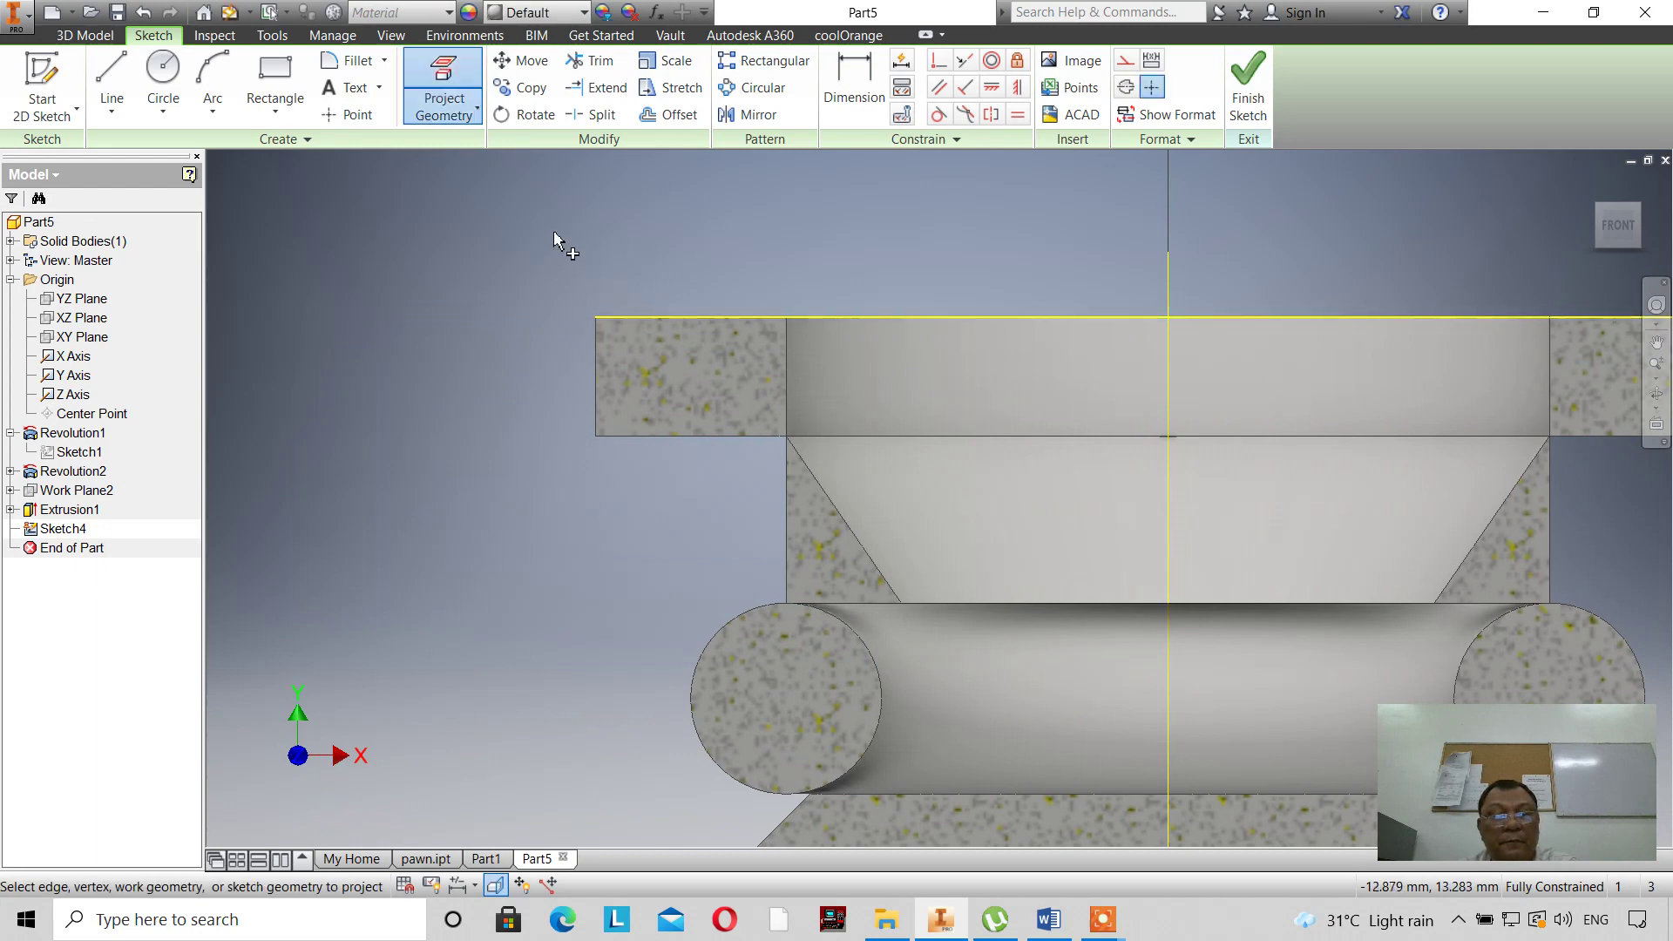
left_click(163, 74)
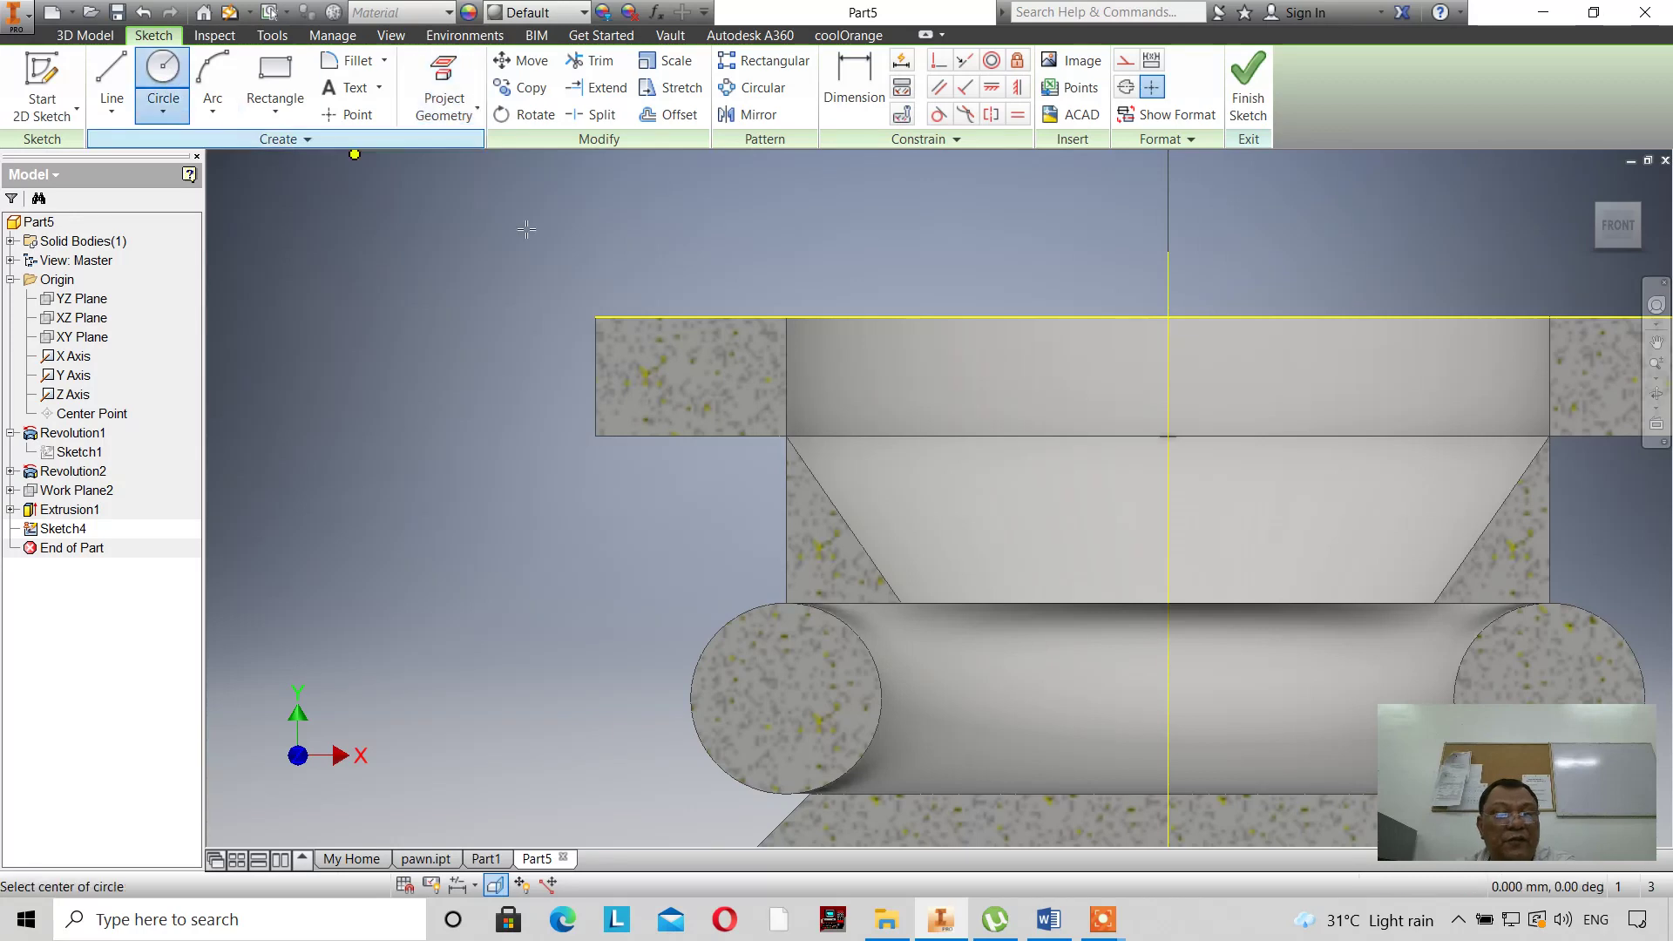
left_click(687, 317)
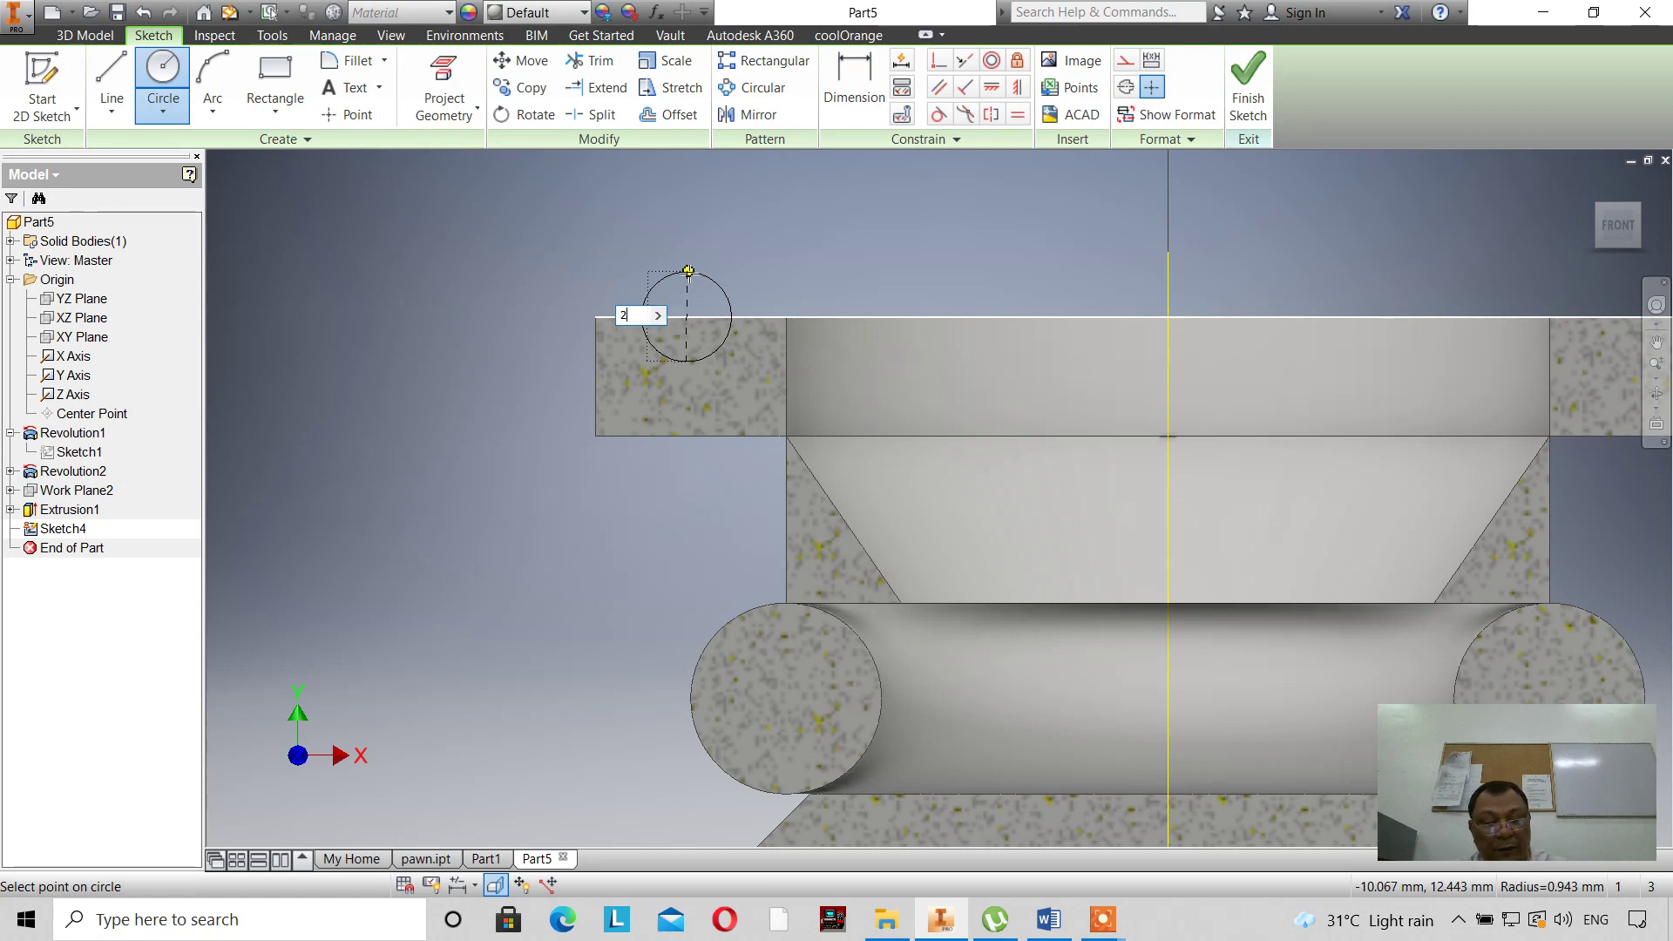
type("2")
key("Return")
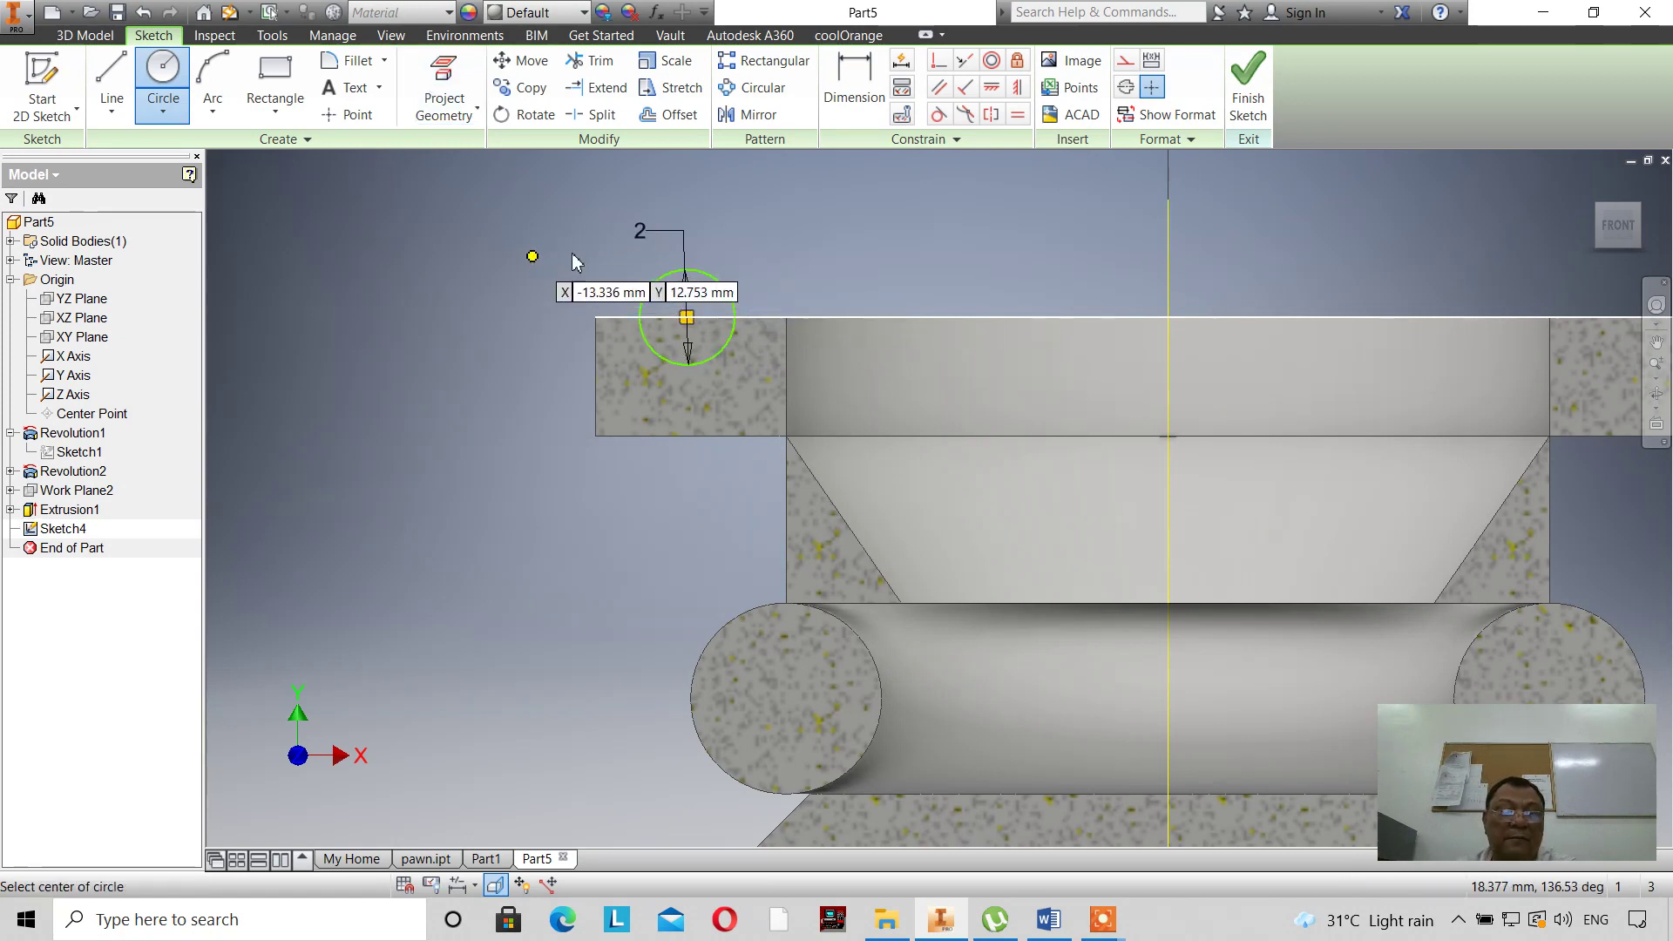
right_click(532, 261)
left_click(615, 262)
Dimension the circle's centre 2 mm from the flange's outer corner and finish the sketch.
left_click(860, 93)
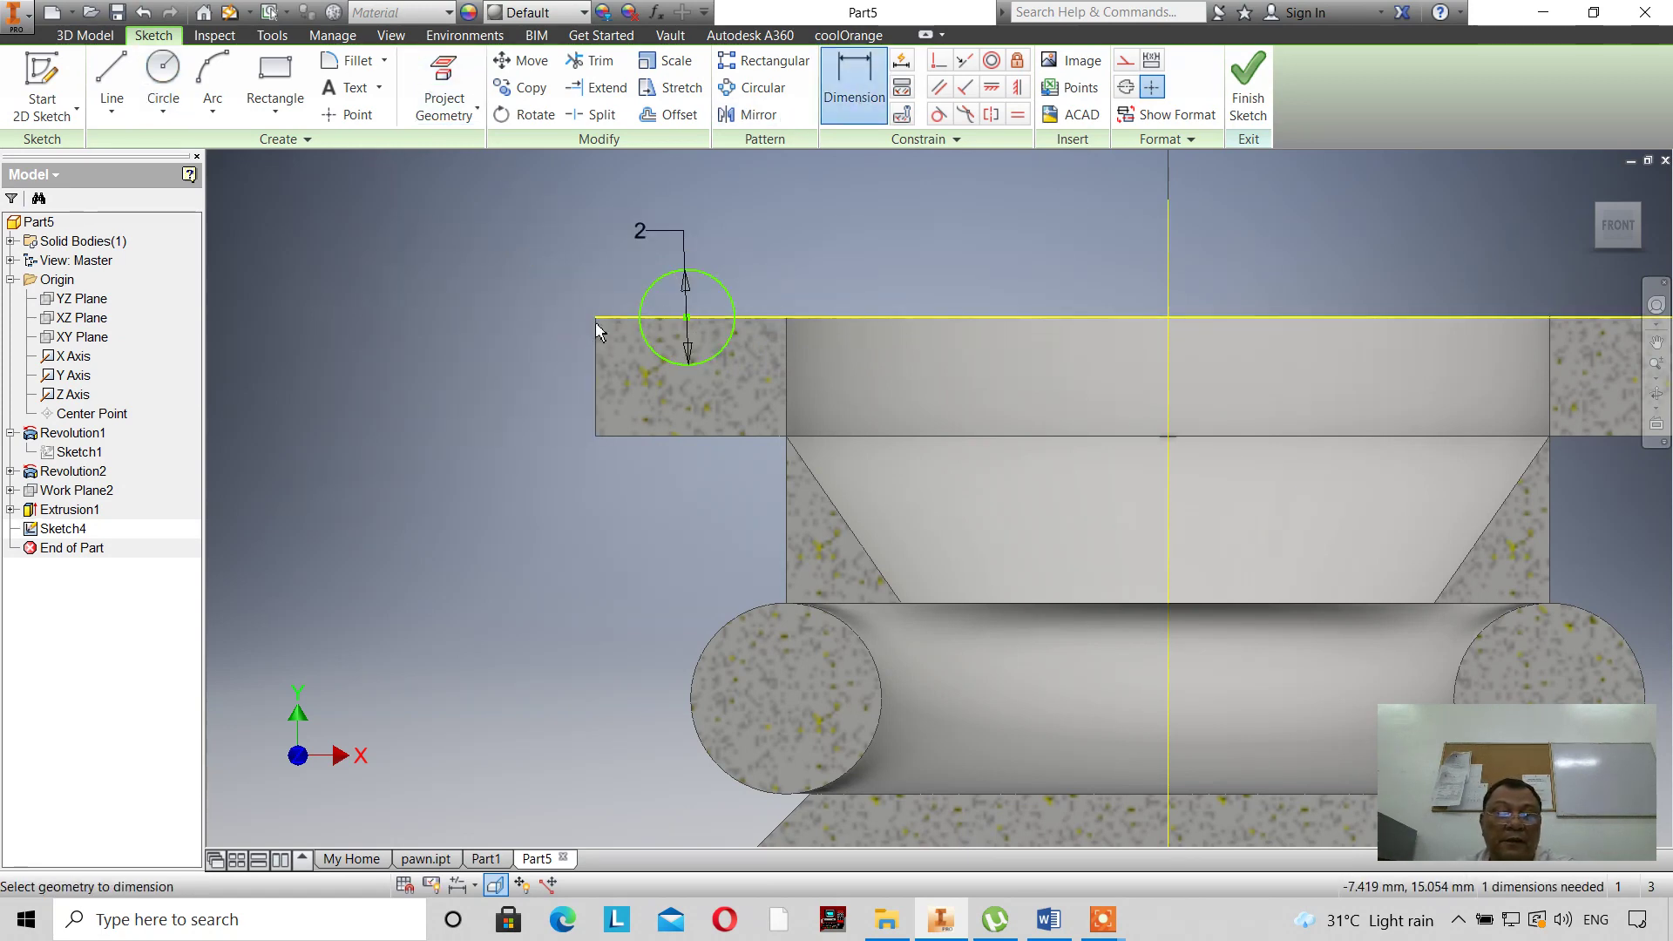
left_click(595, 317)
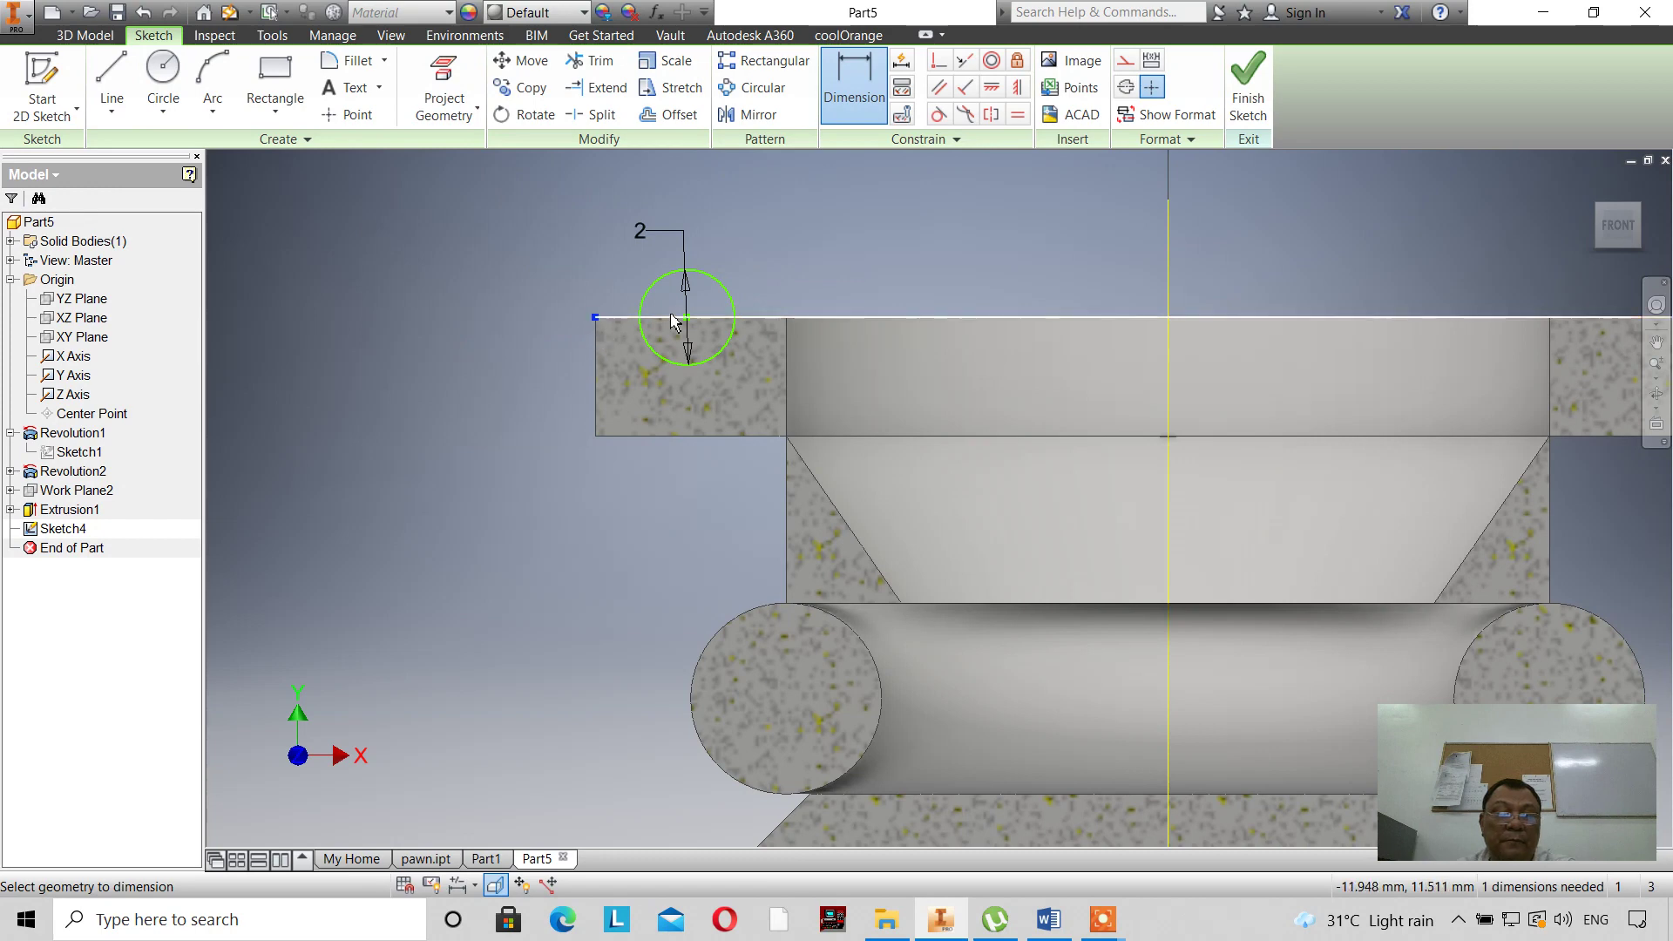
left_click(686, 318)
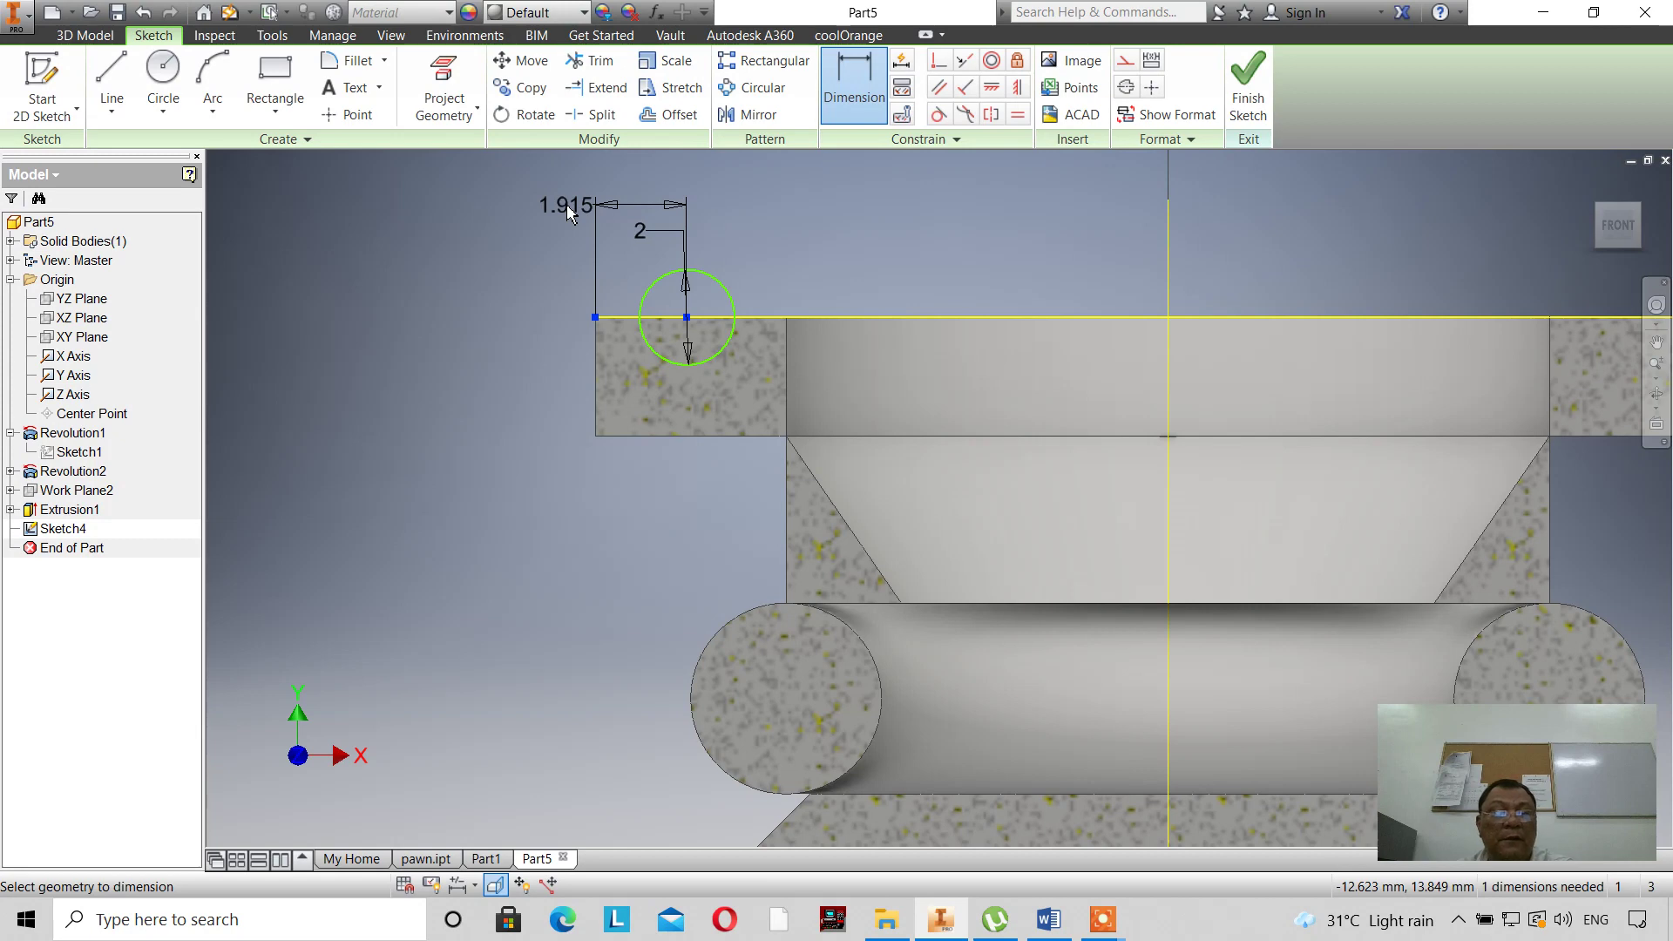
left_click(568, 211)
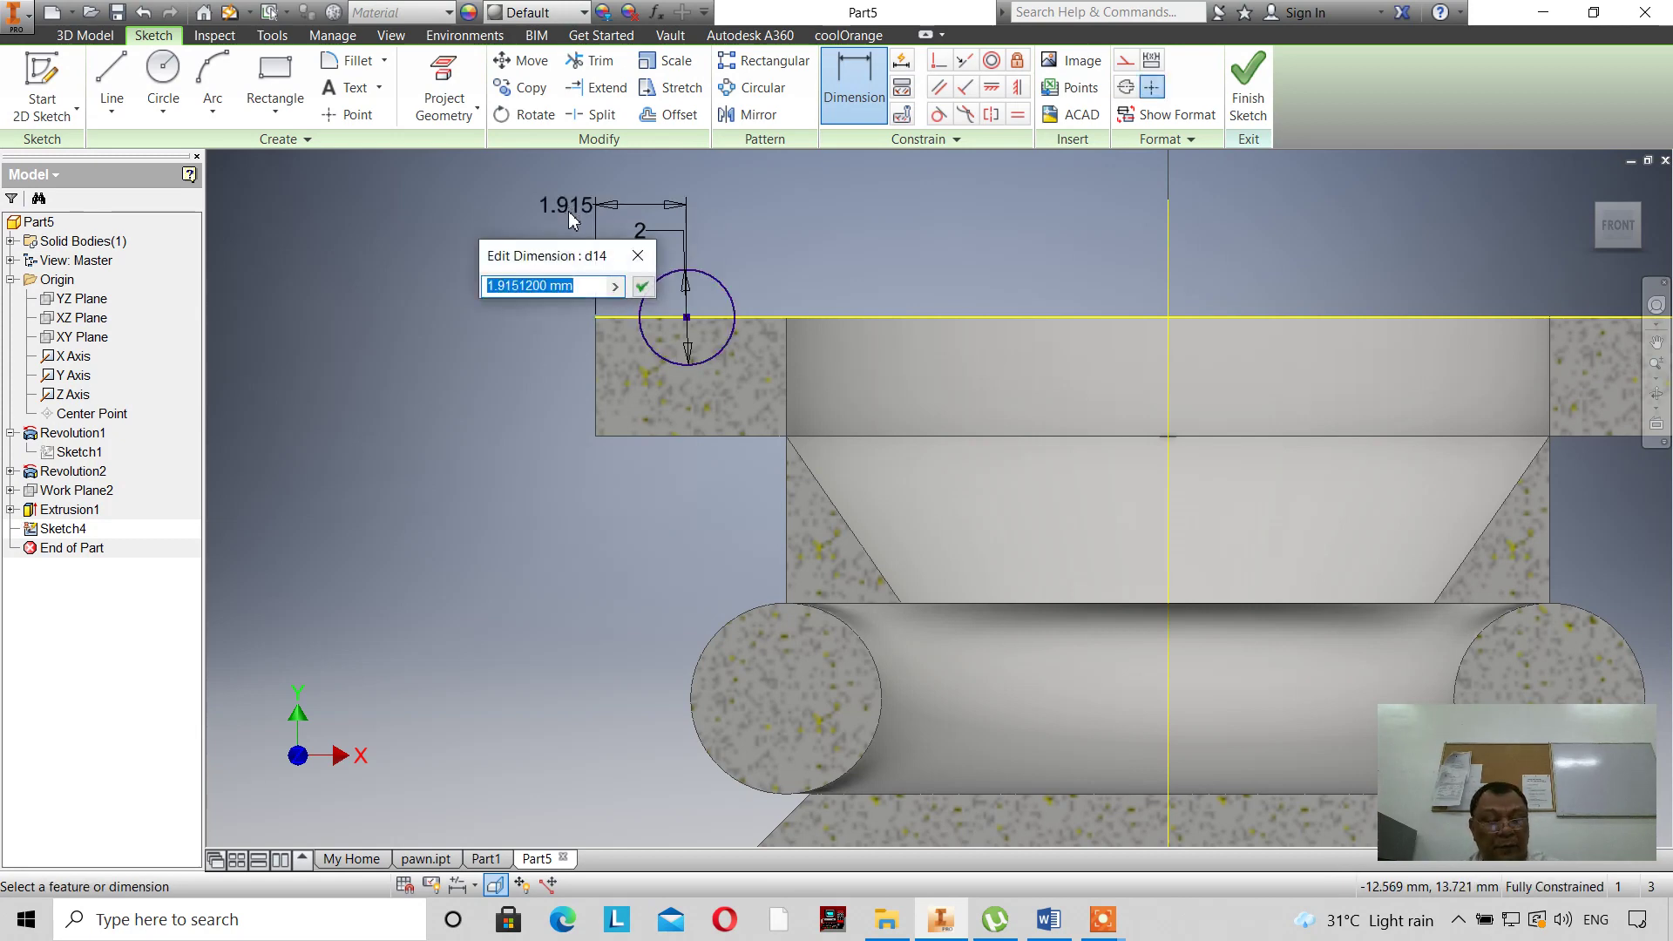
type("2")
key("Return")
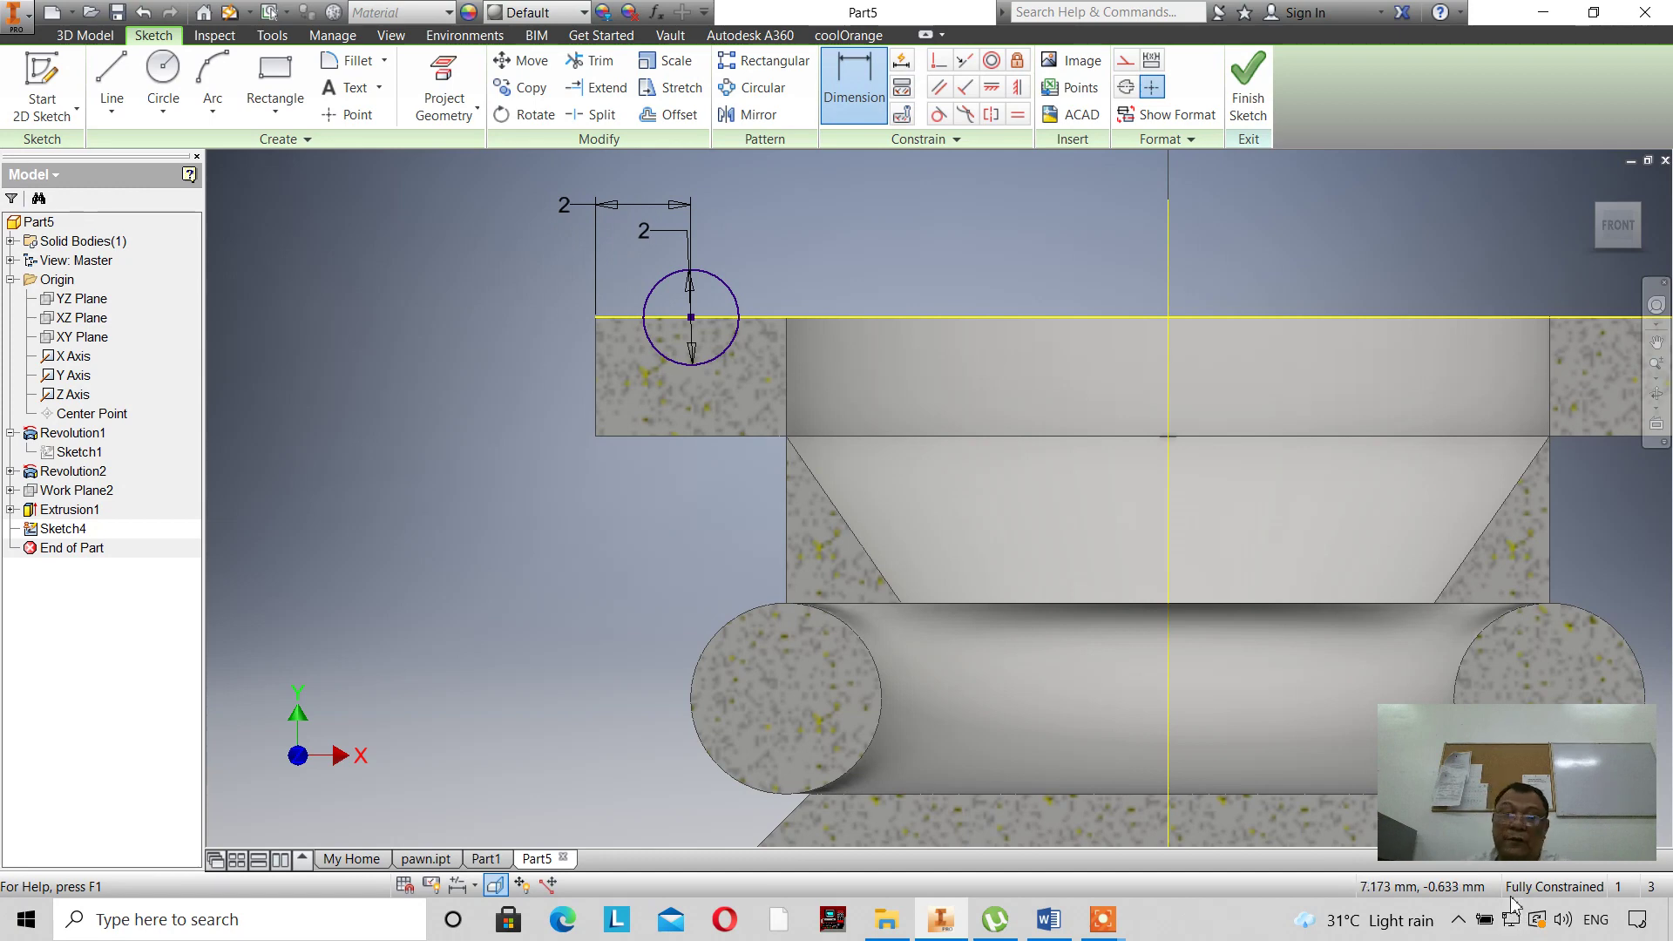
left_click(1257, 105)
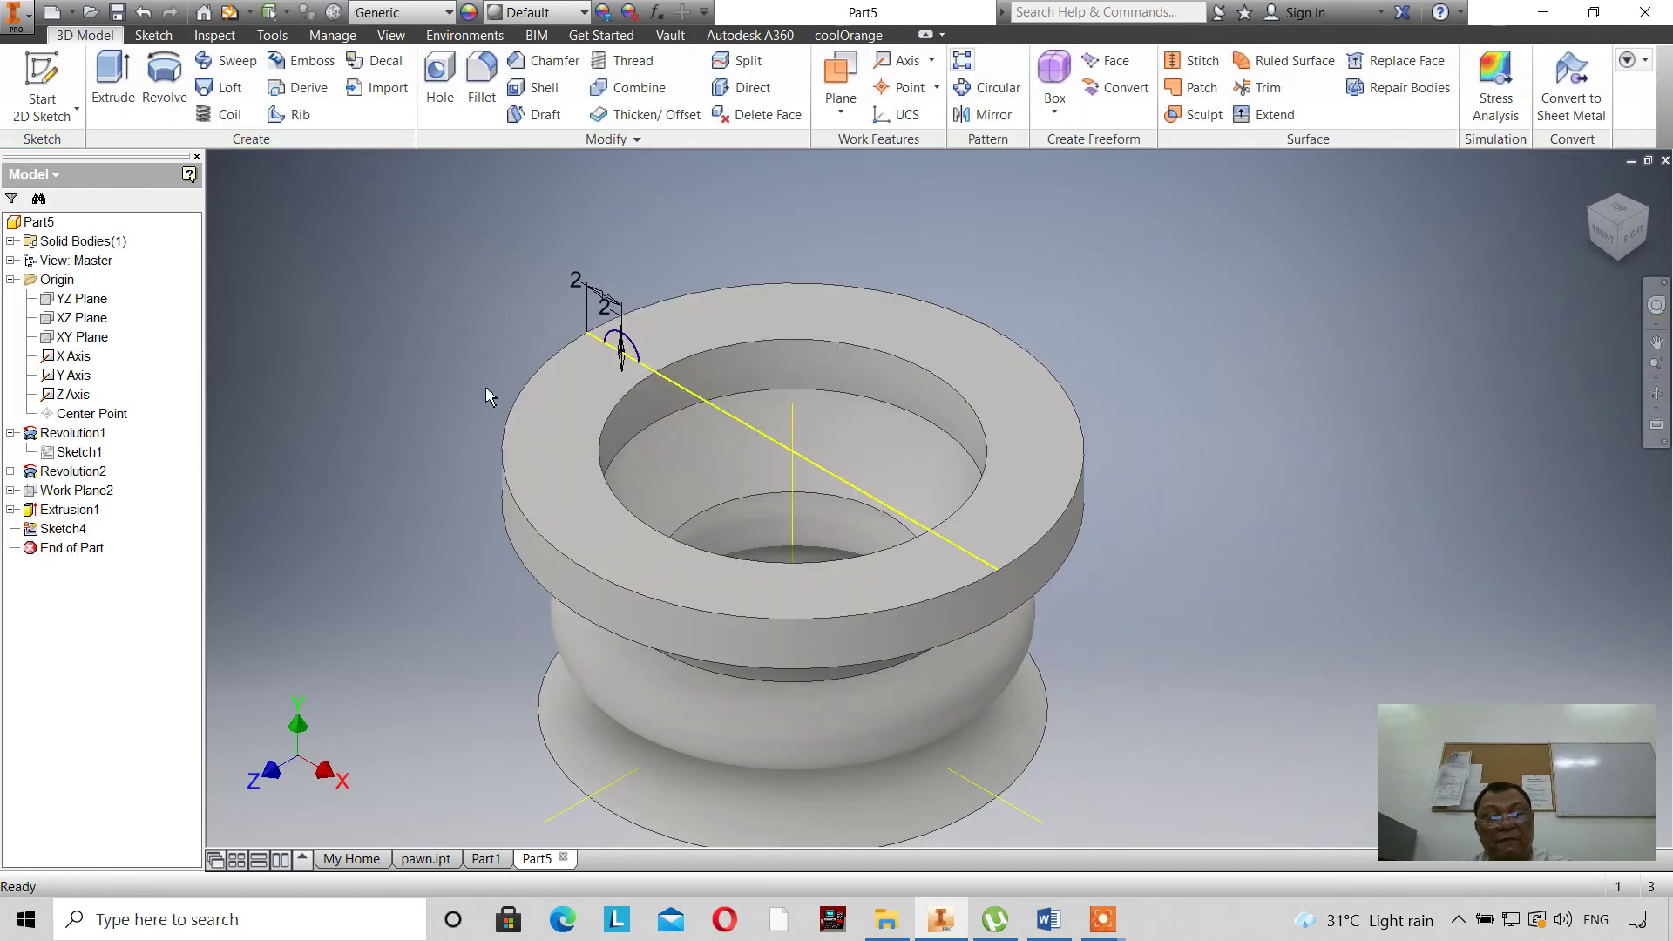
Revolve the circle profile fully around the Y axis as a cut, making a ring groove in the flange's top face.
scroll(485, 381, "up", 2)
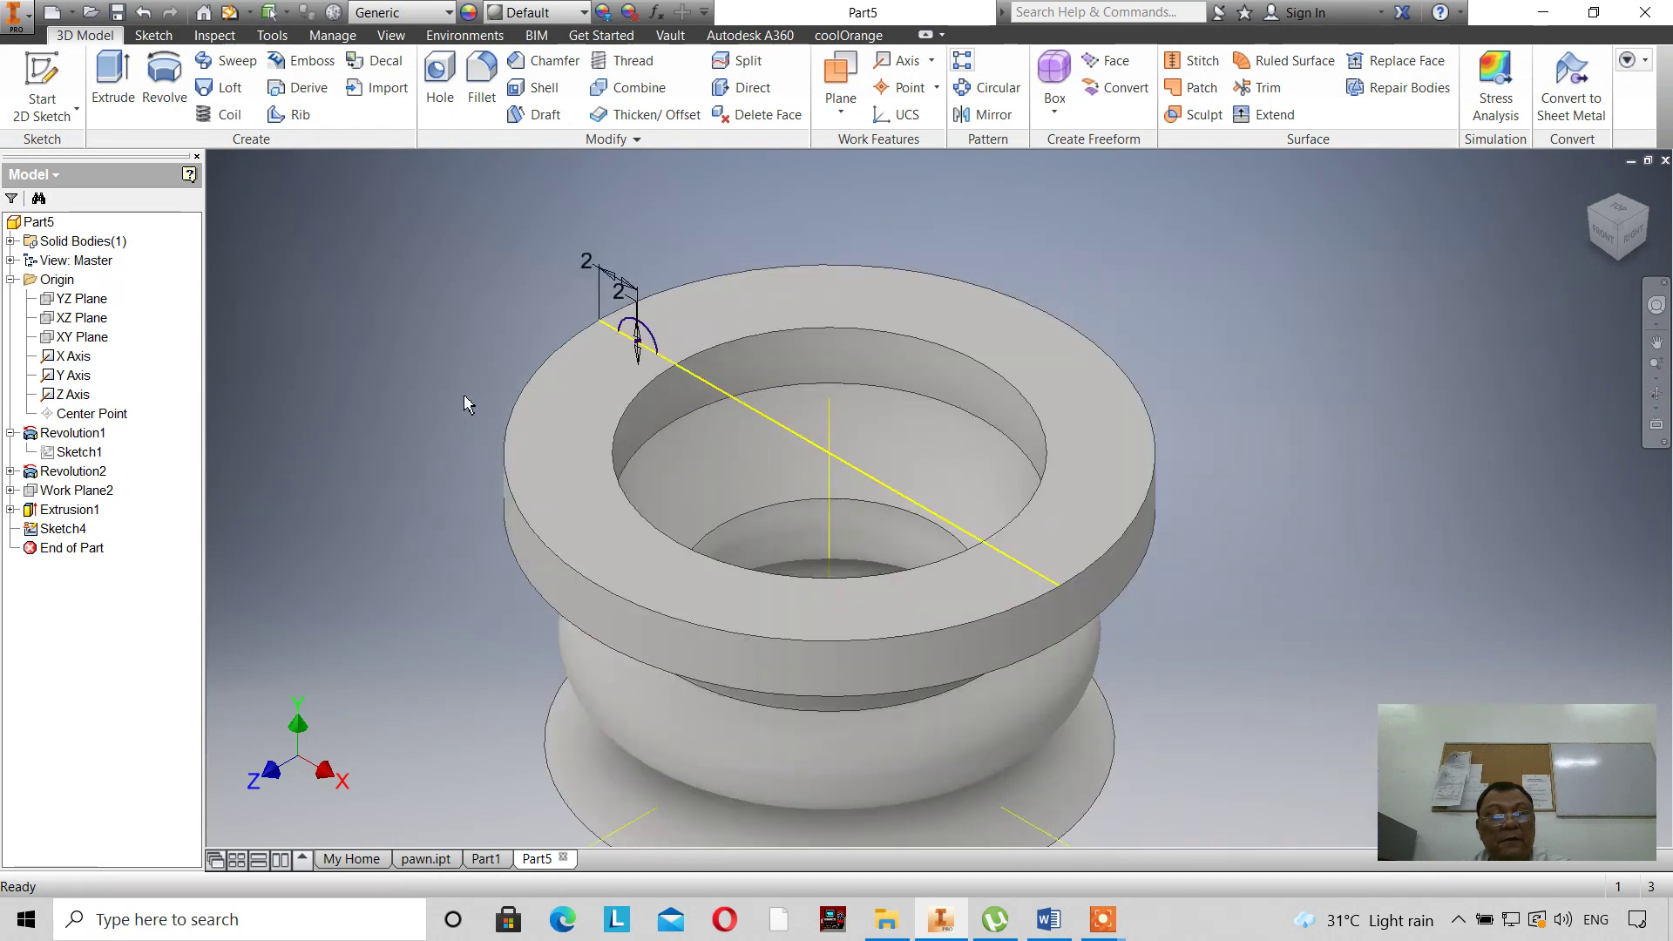
left_click(163, 92)
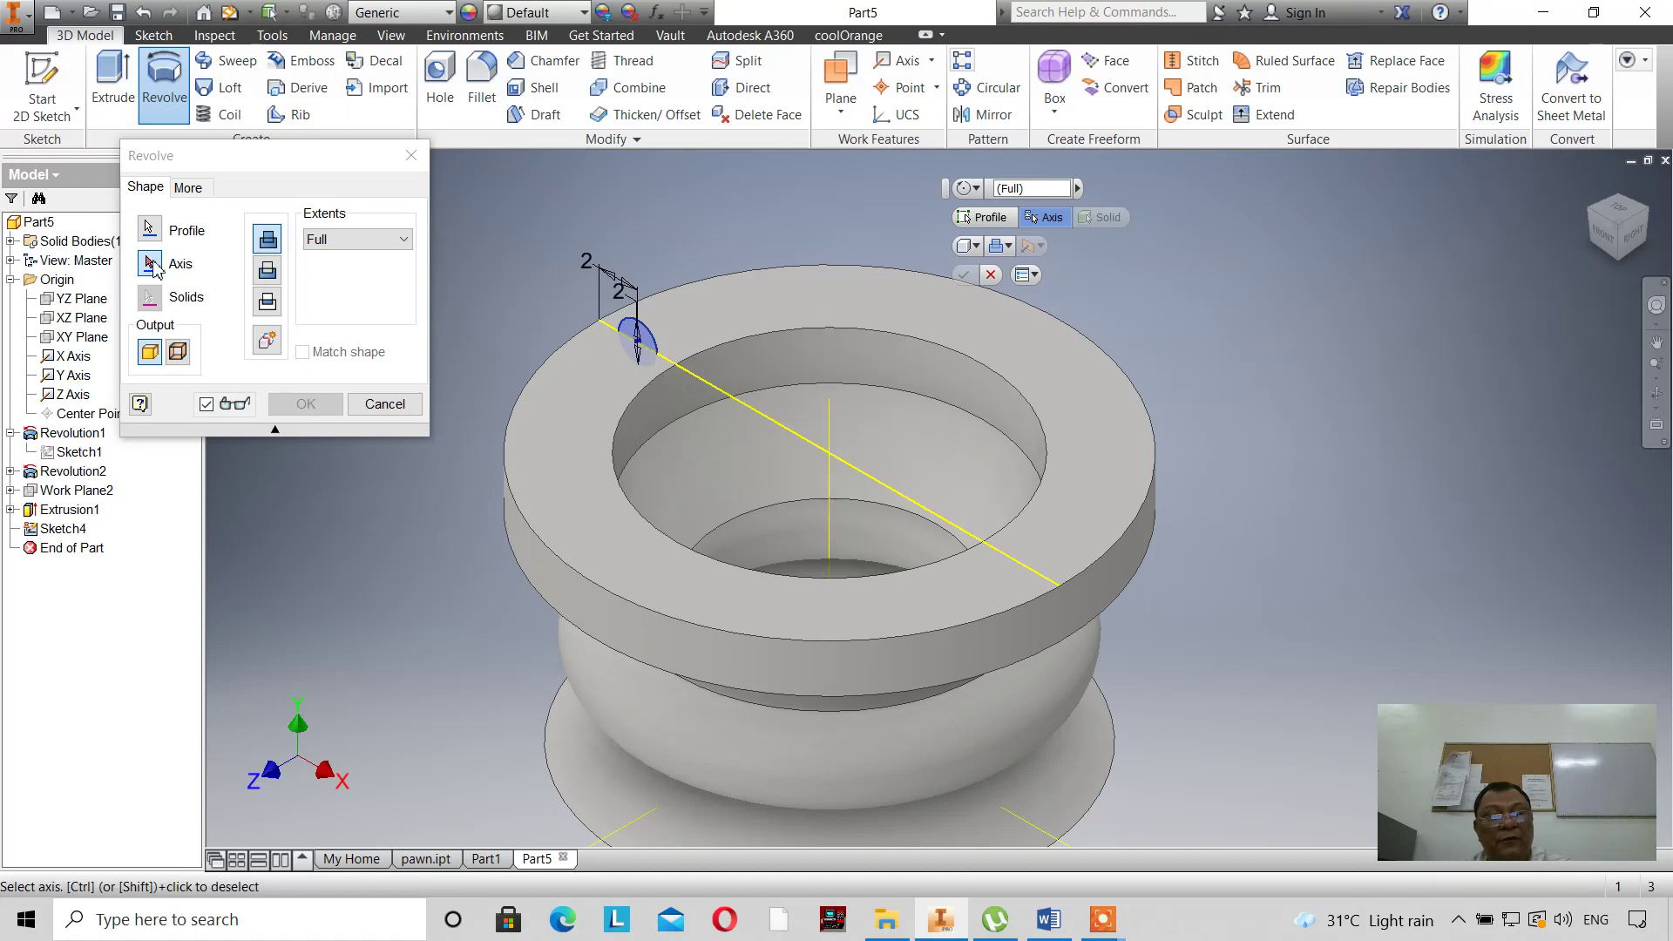
left_click(151, 264)
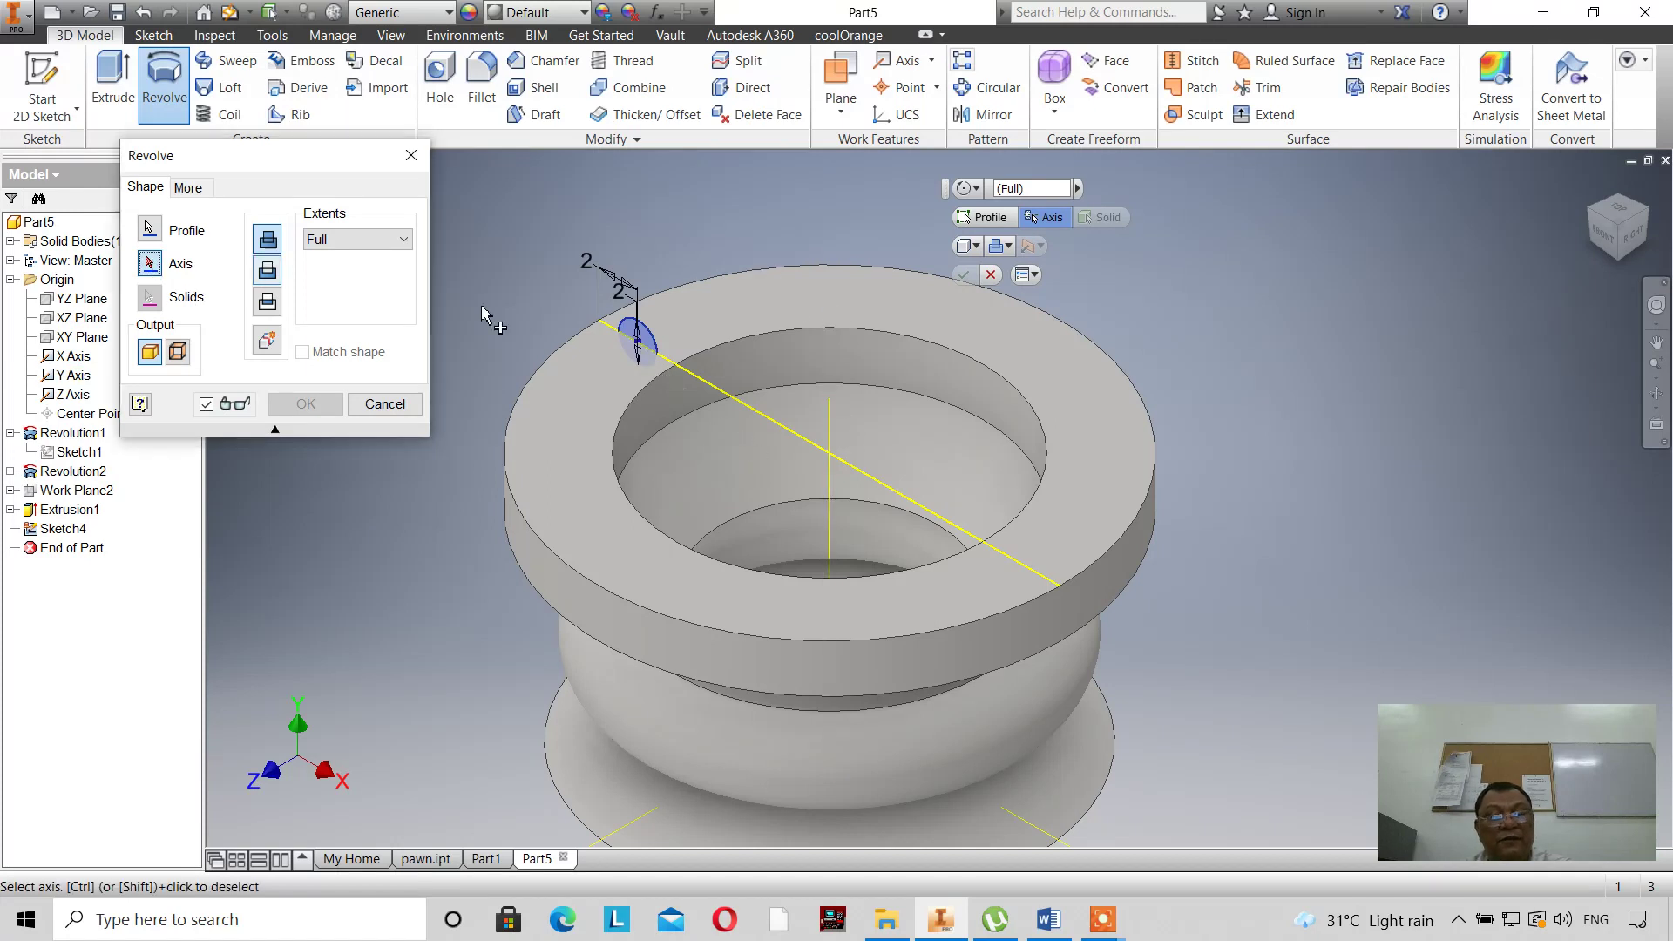
left_click(828, 426)
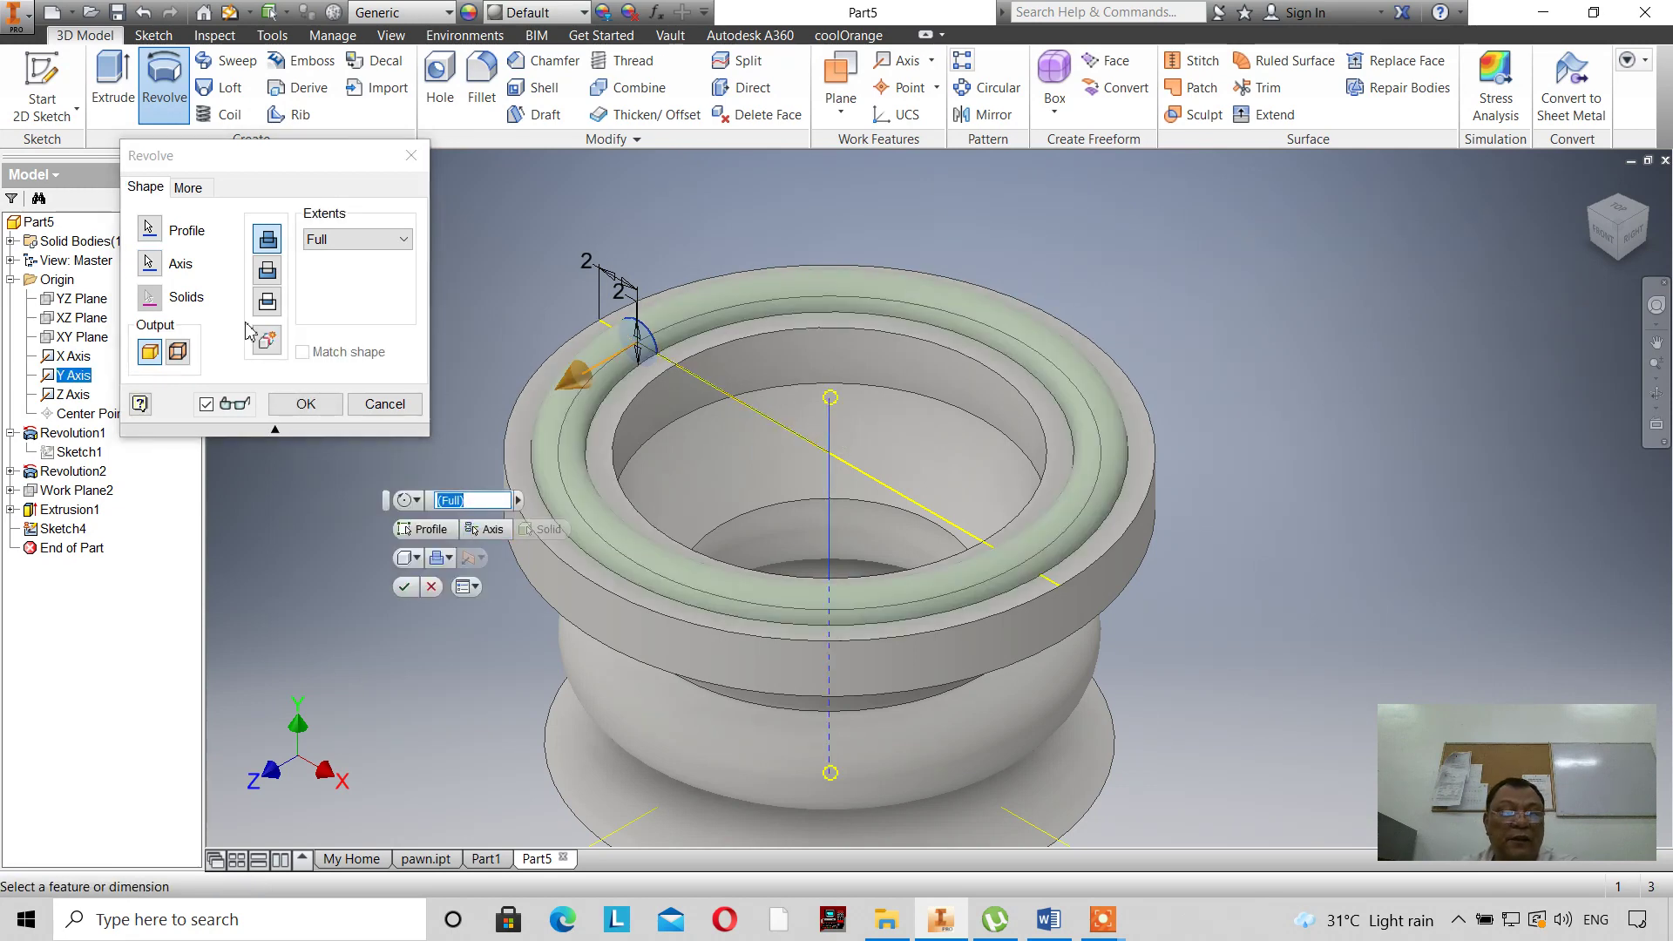
left_click(267, 271)
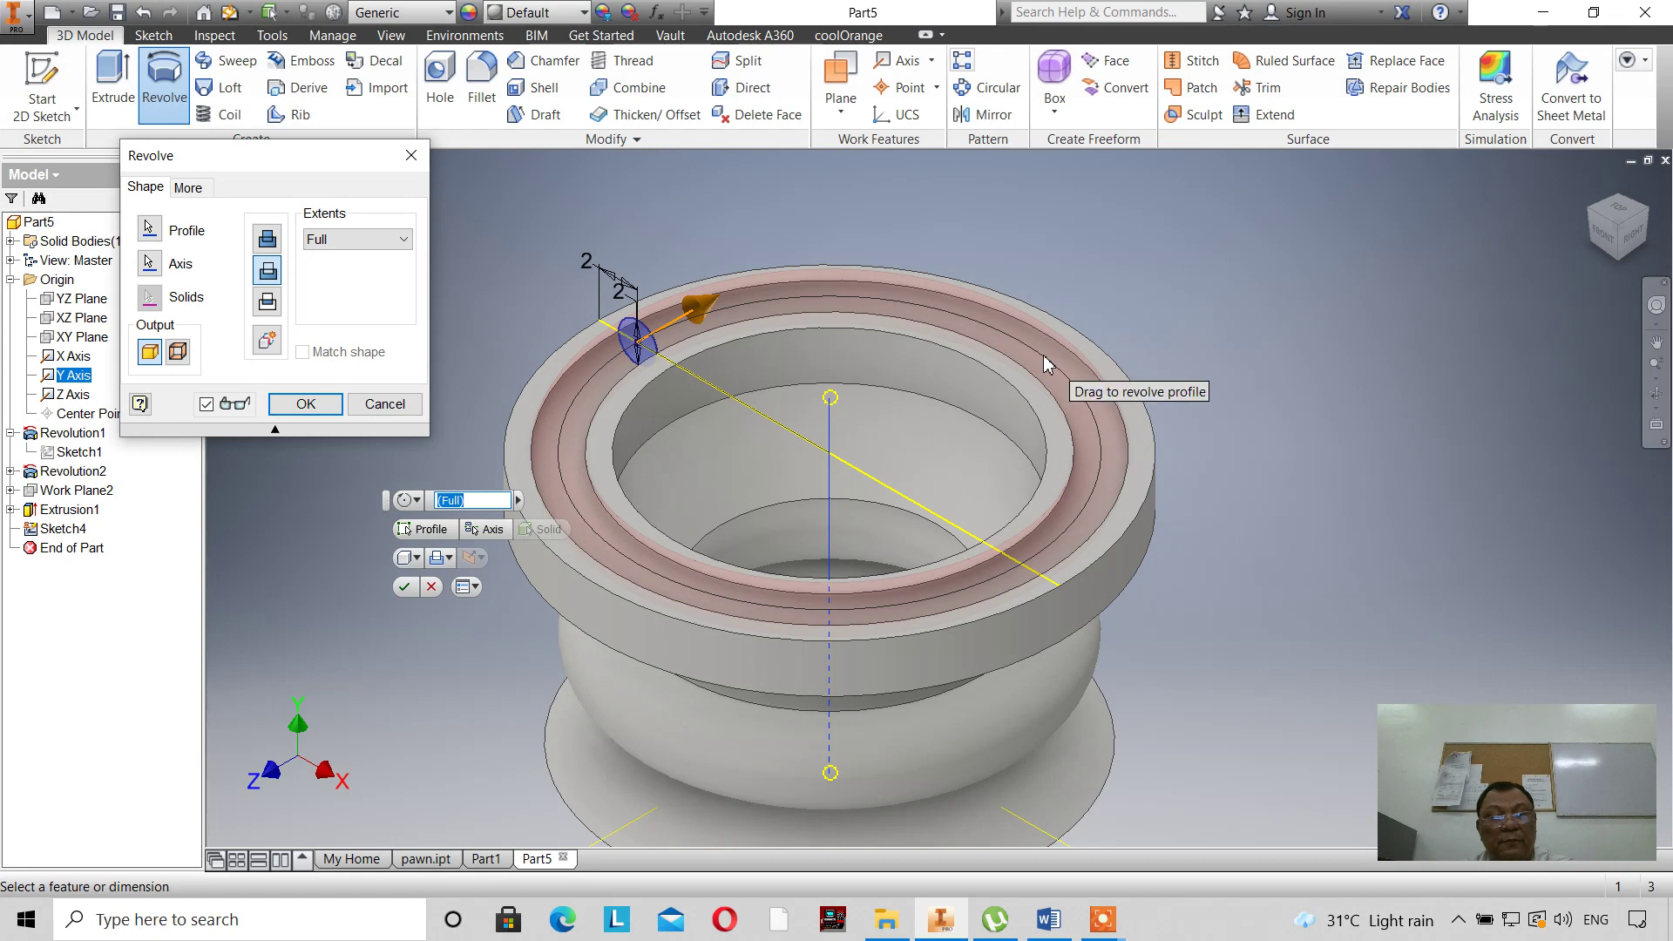
left_click(305, 405)
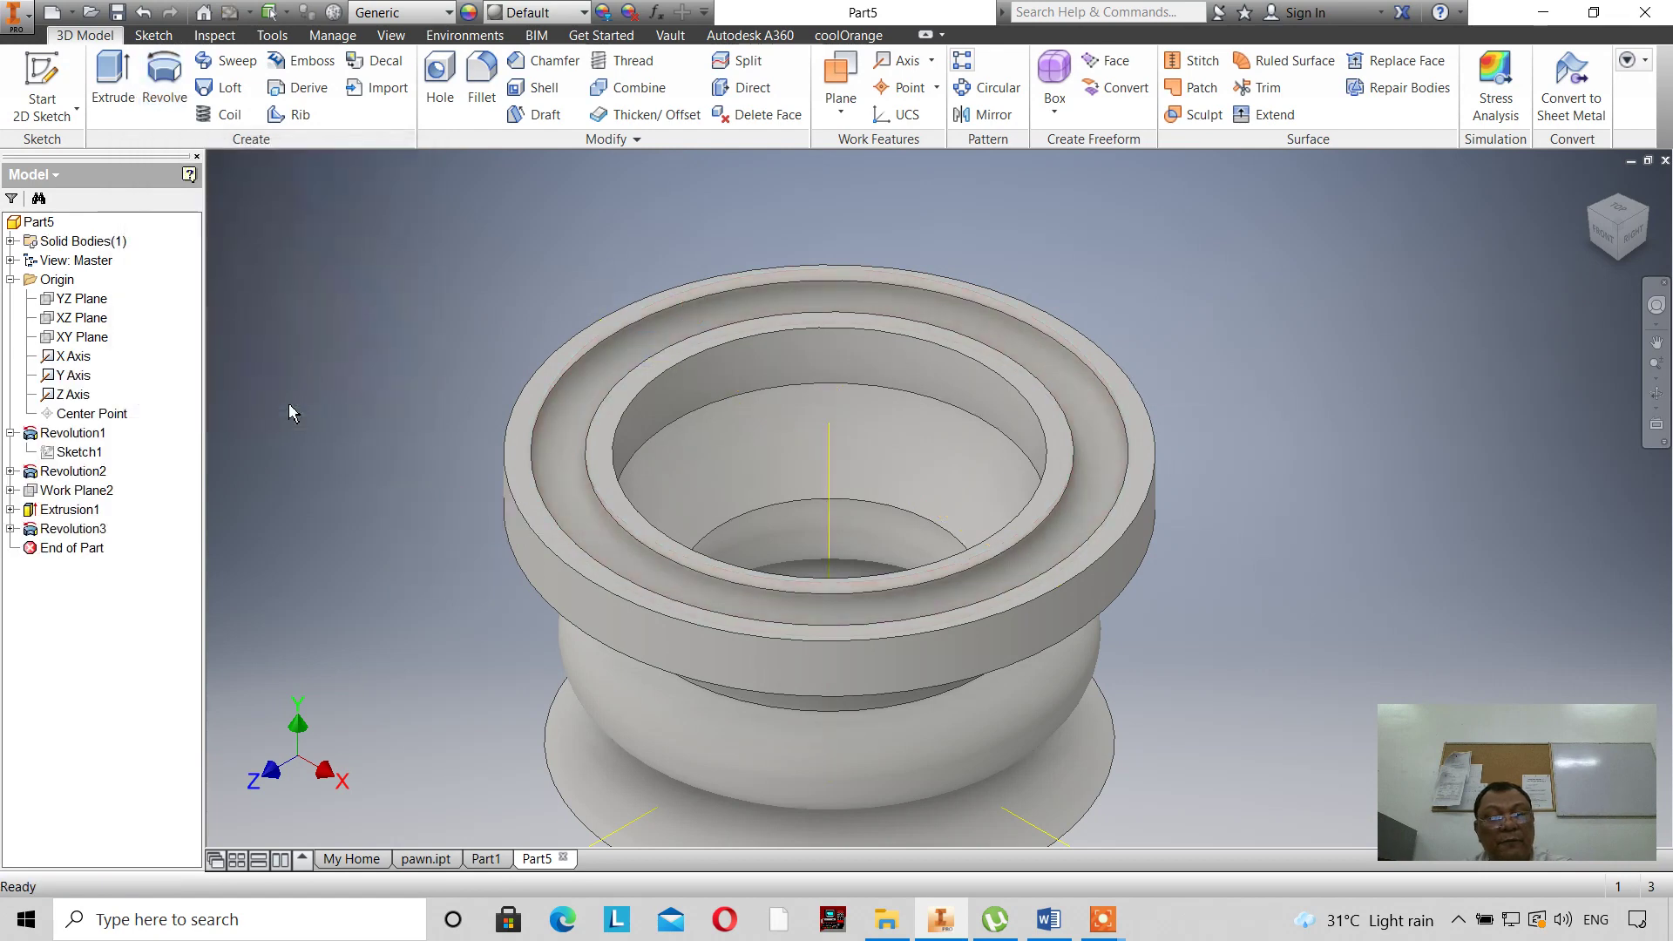
scroll(449, 297, "down", 4)
scroll(444, 298, "up", 5)
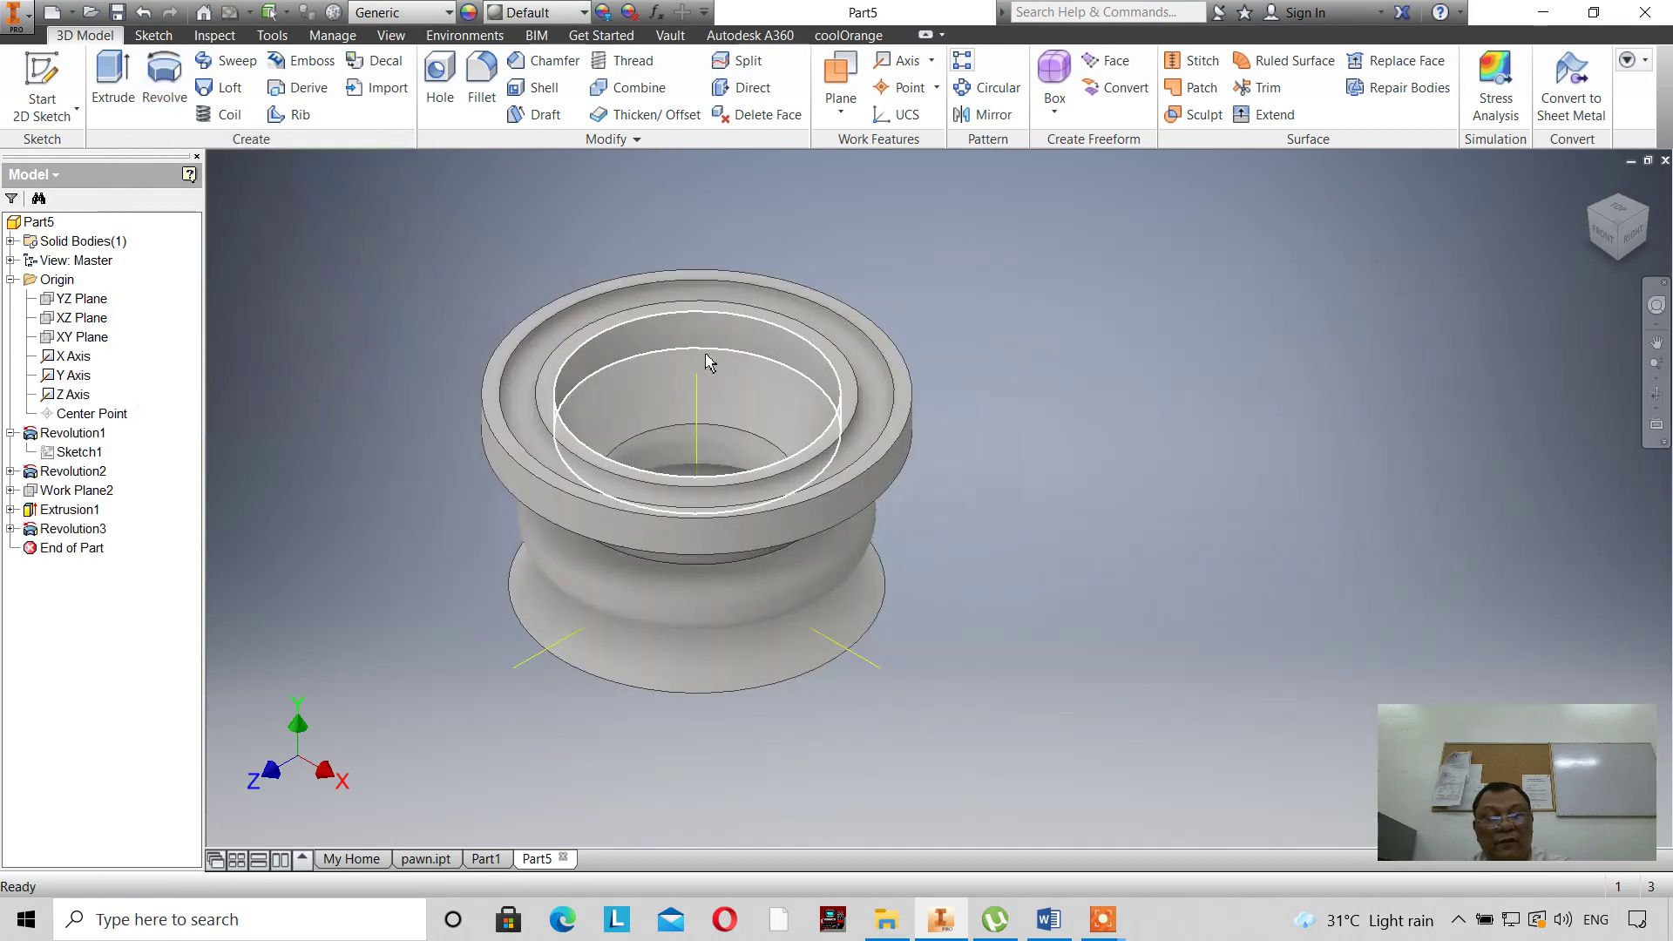
scroll(702, 347, "down", 2)
scroll(705, 342, "up", 2)
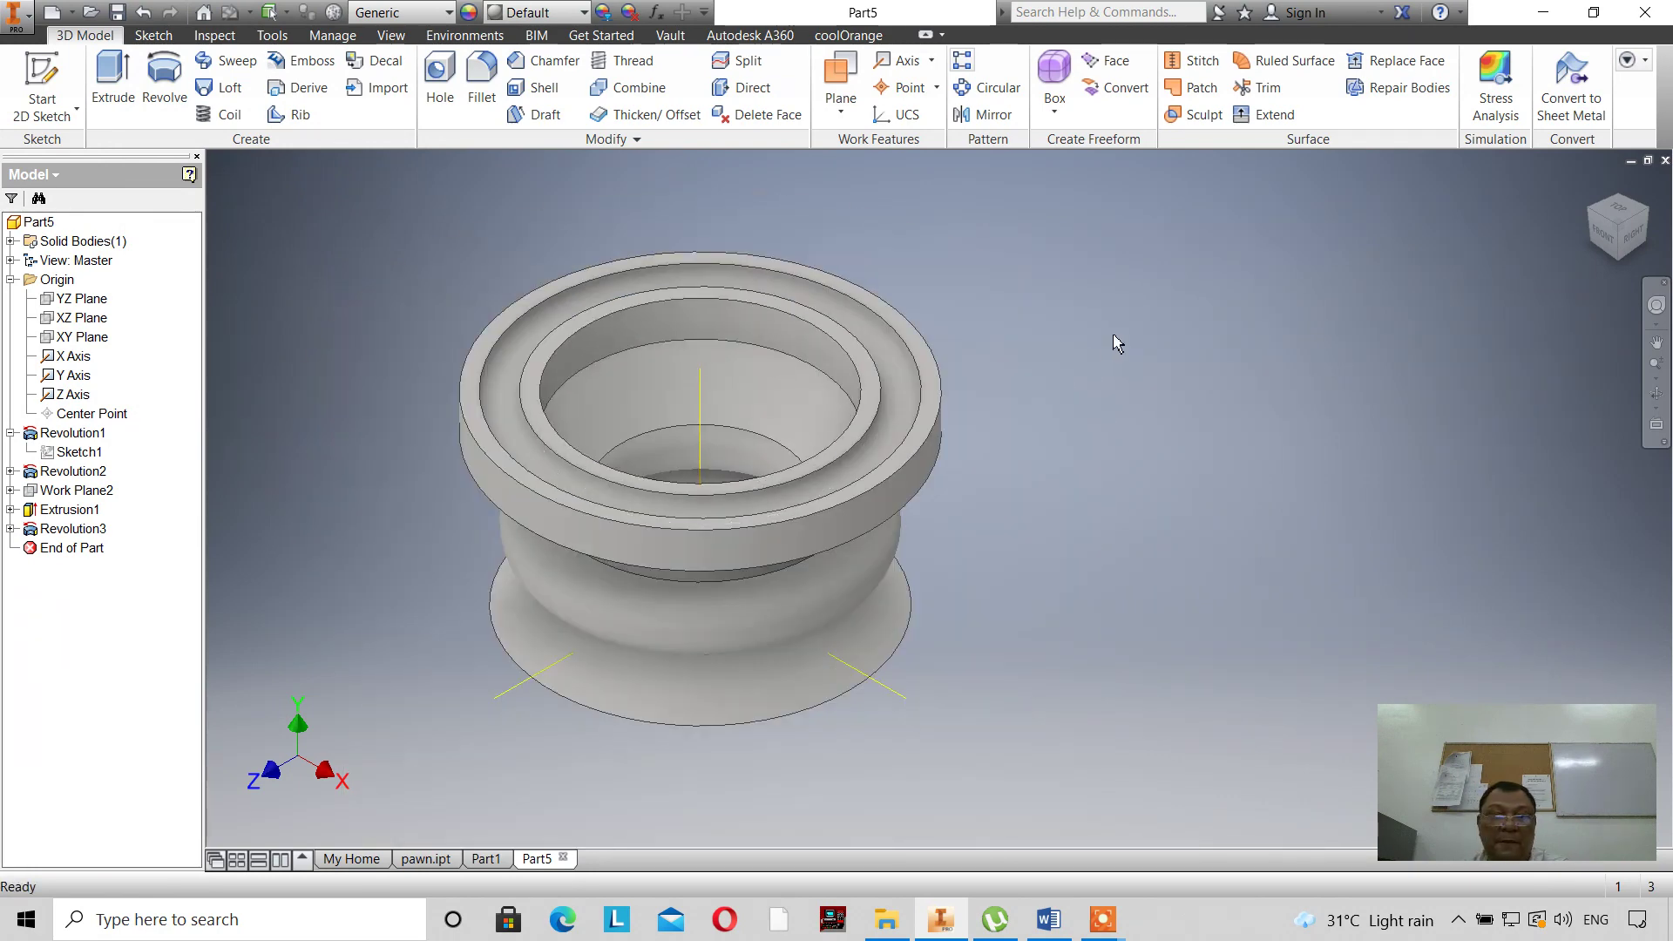
scroll(1084, 331, "down", 2)
scroll(1086, 338, "up", 1)
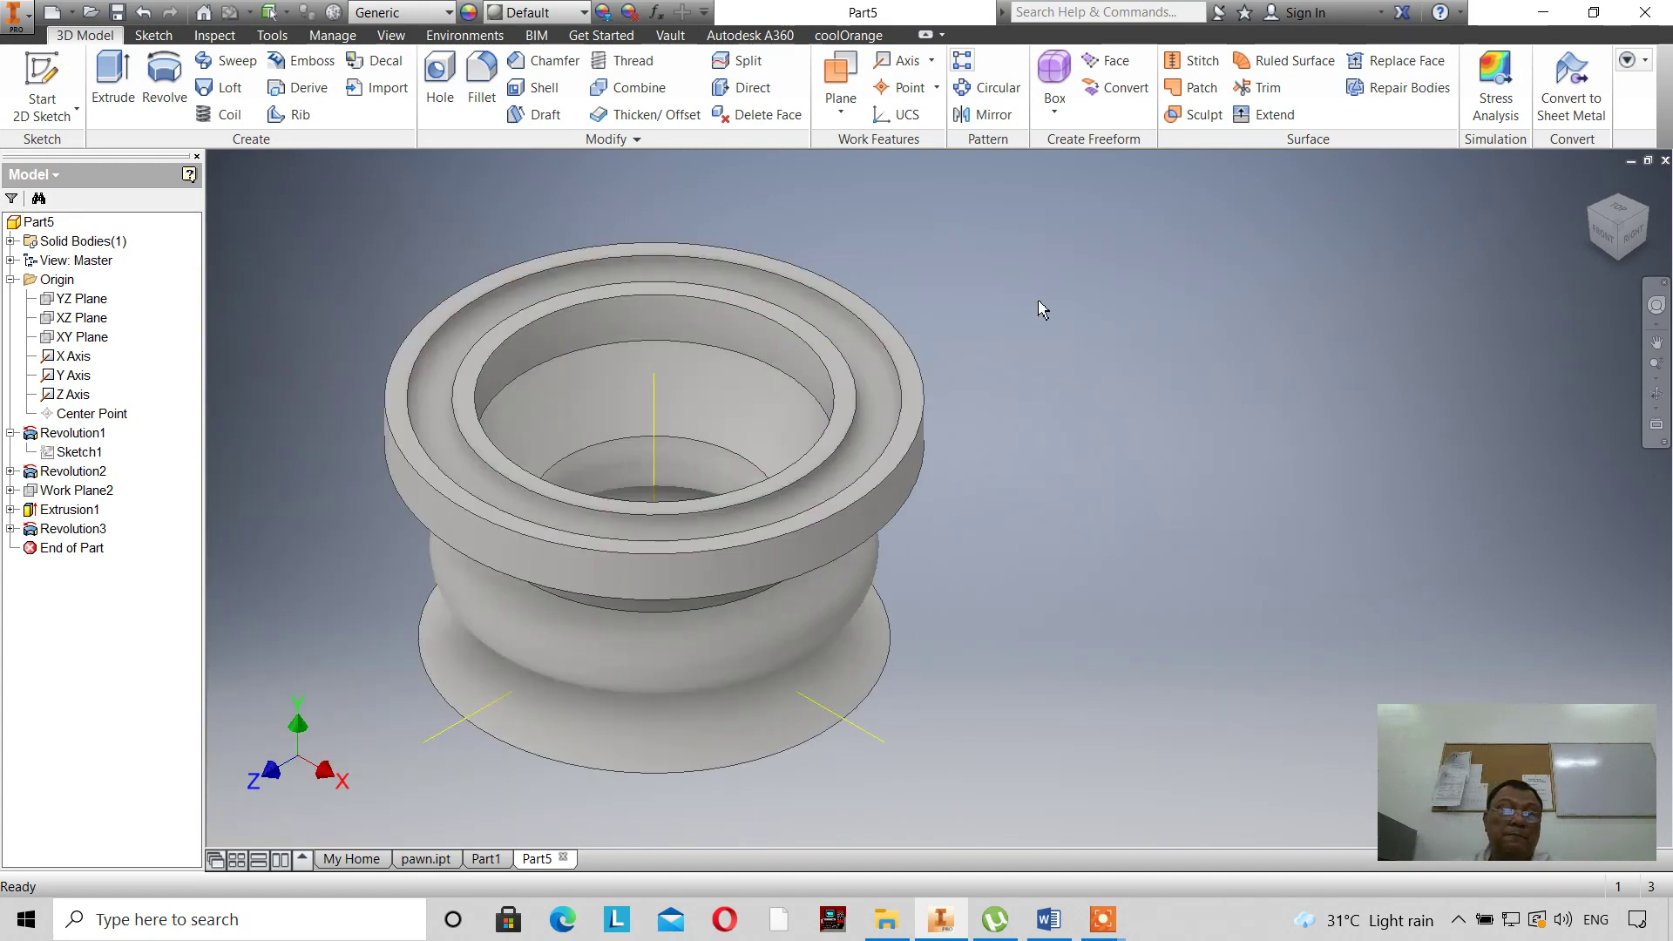
Apply the Chrome - Polished Black appearance to the whole part.
left_click(583, 12)
scroll(600, 218, "up", 5)
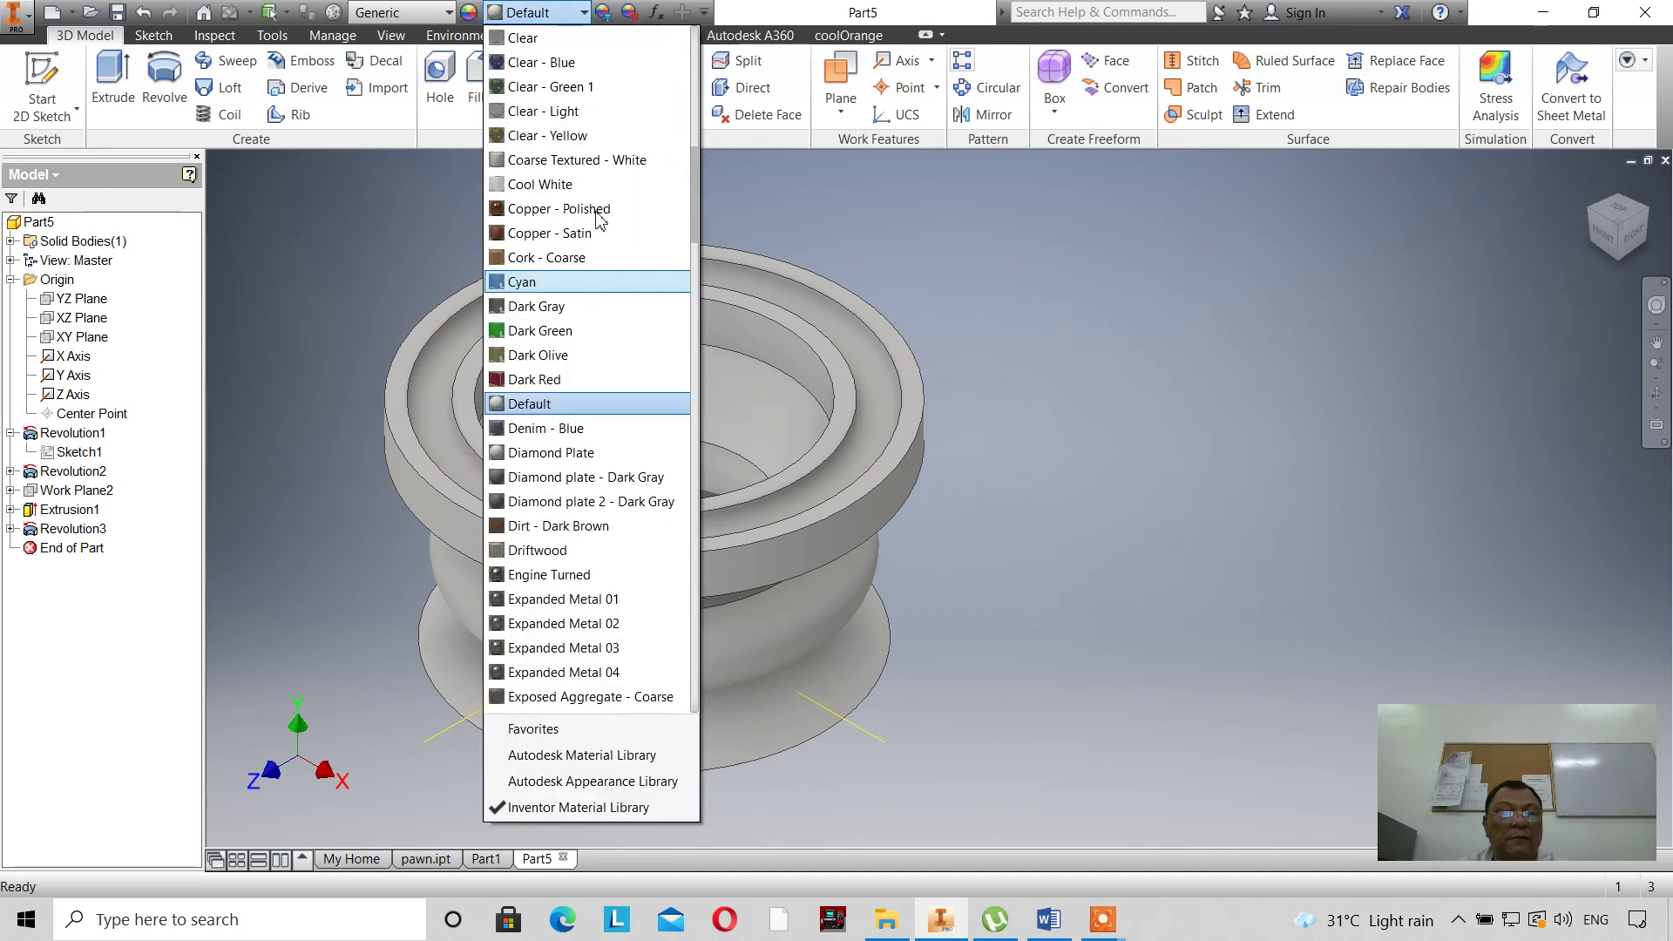
scroll(599, 218, "up", 3)
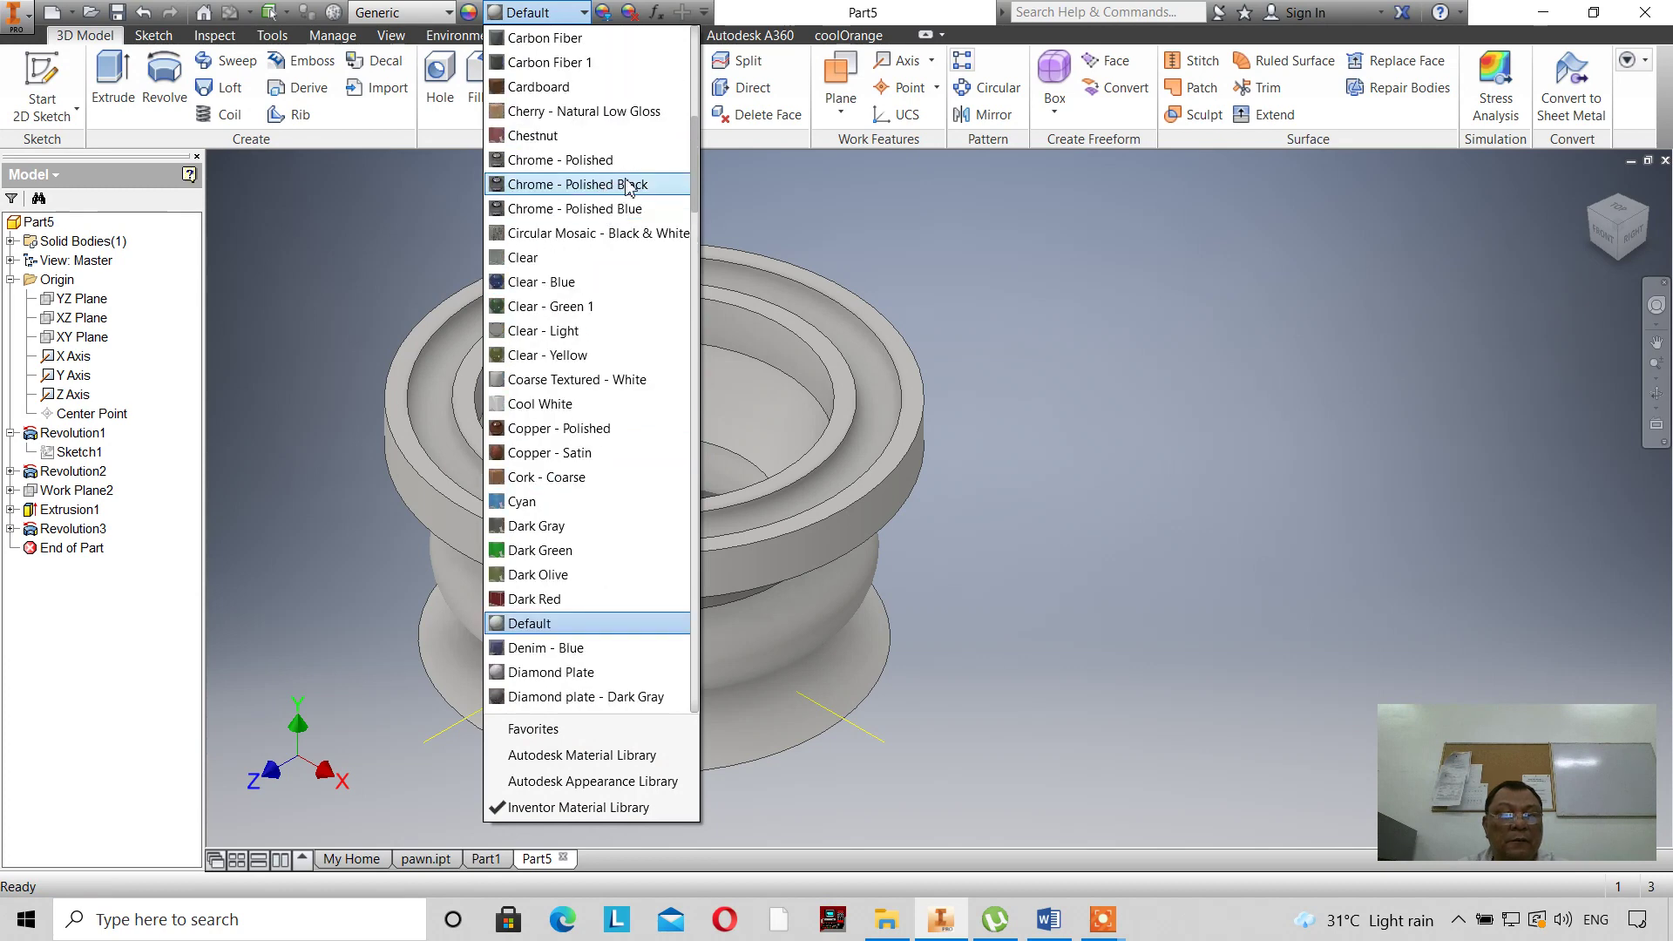
left_click(630, 185)
scroll(1101, 436, "up", 3)
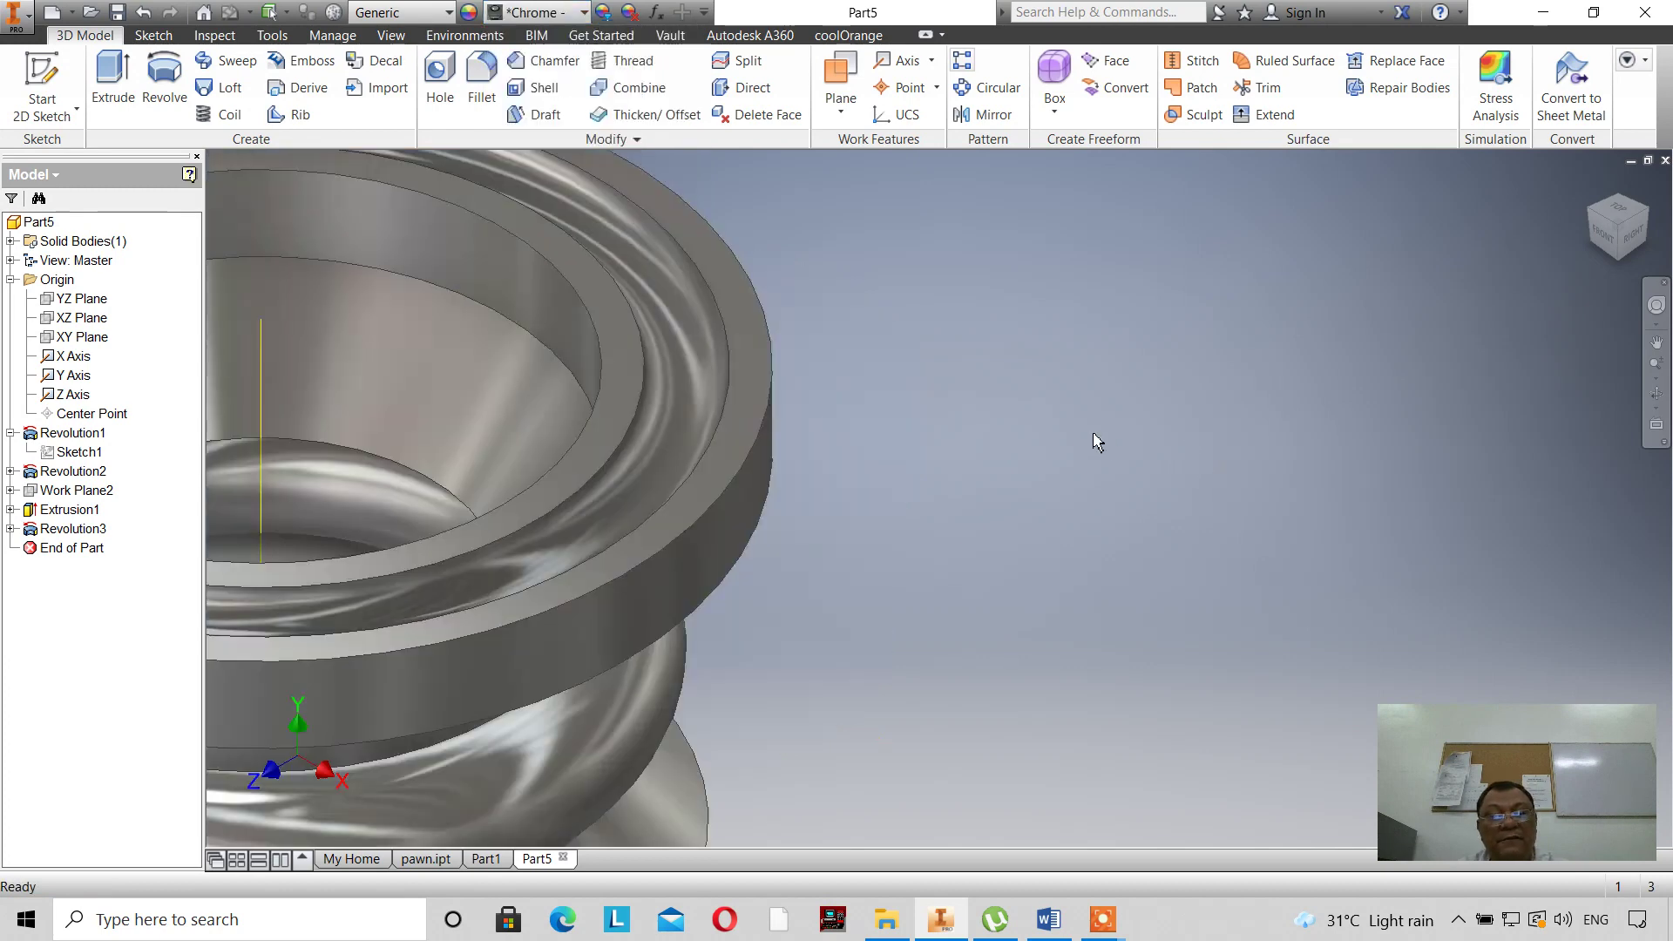
scroll(1101, 435, "down", 4)
scroll(1100, 434, "up", 2)
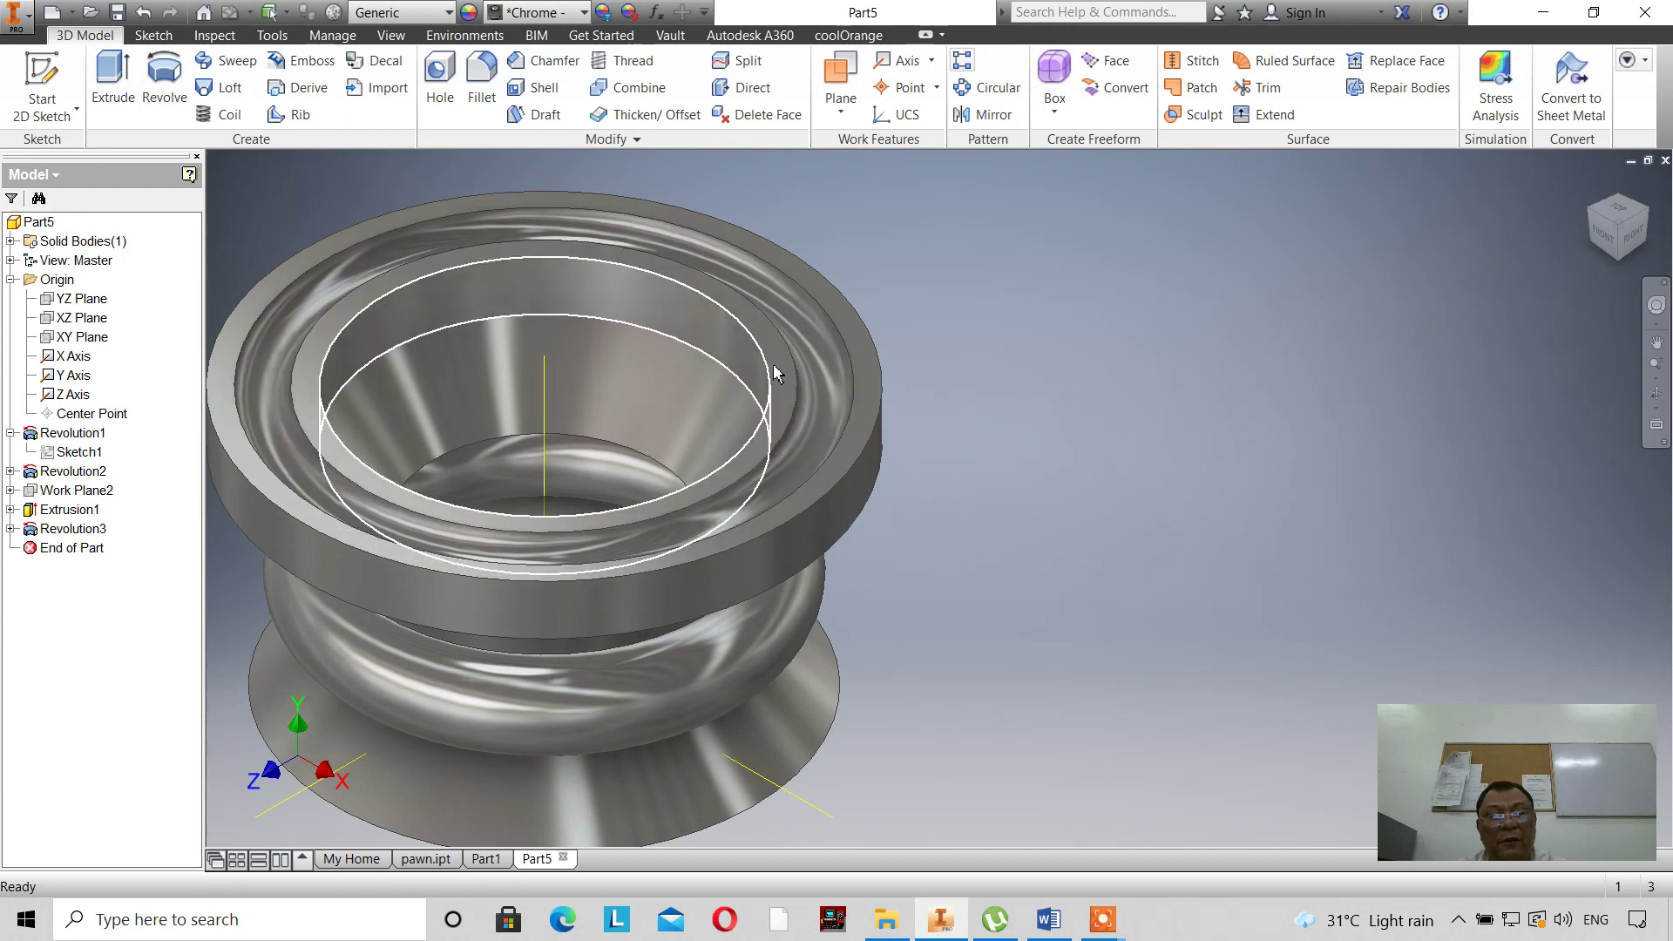
Turn off the visibility of the origin X, Y and Z axes.
left_click(1657, 343)
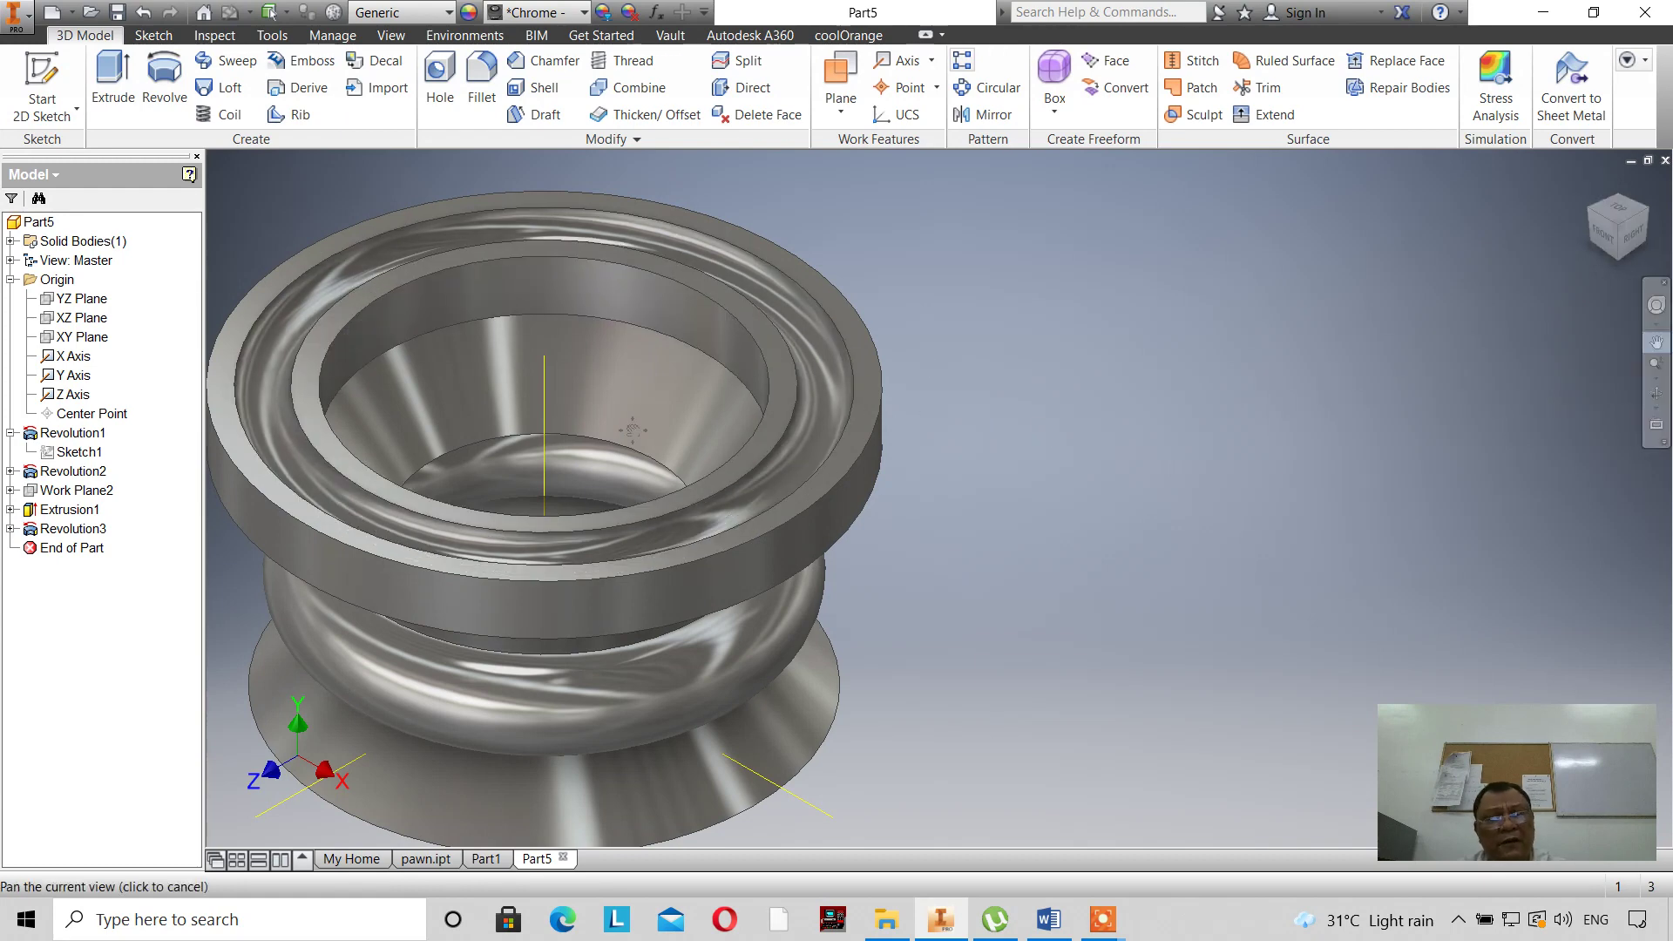
left_click_drag(636, 427, 695, 410)
right_click(1095, 298)
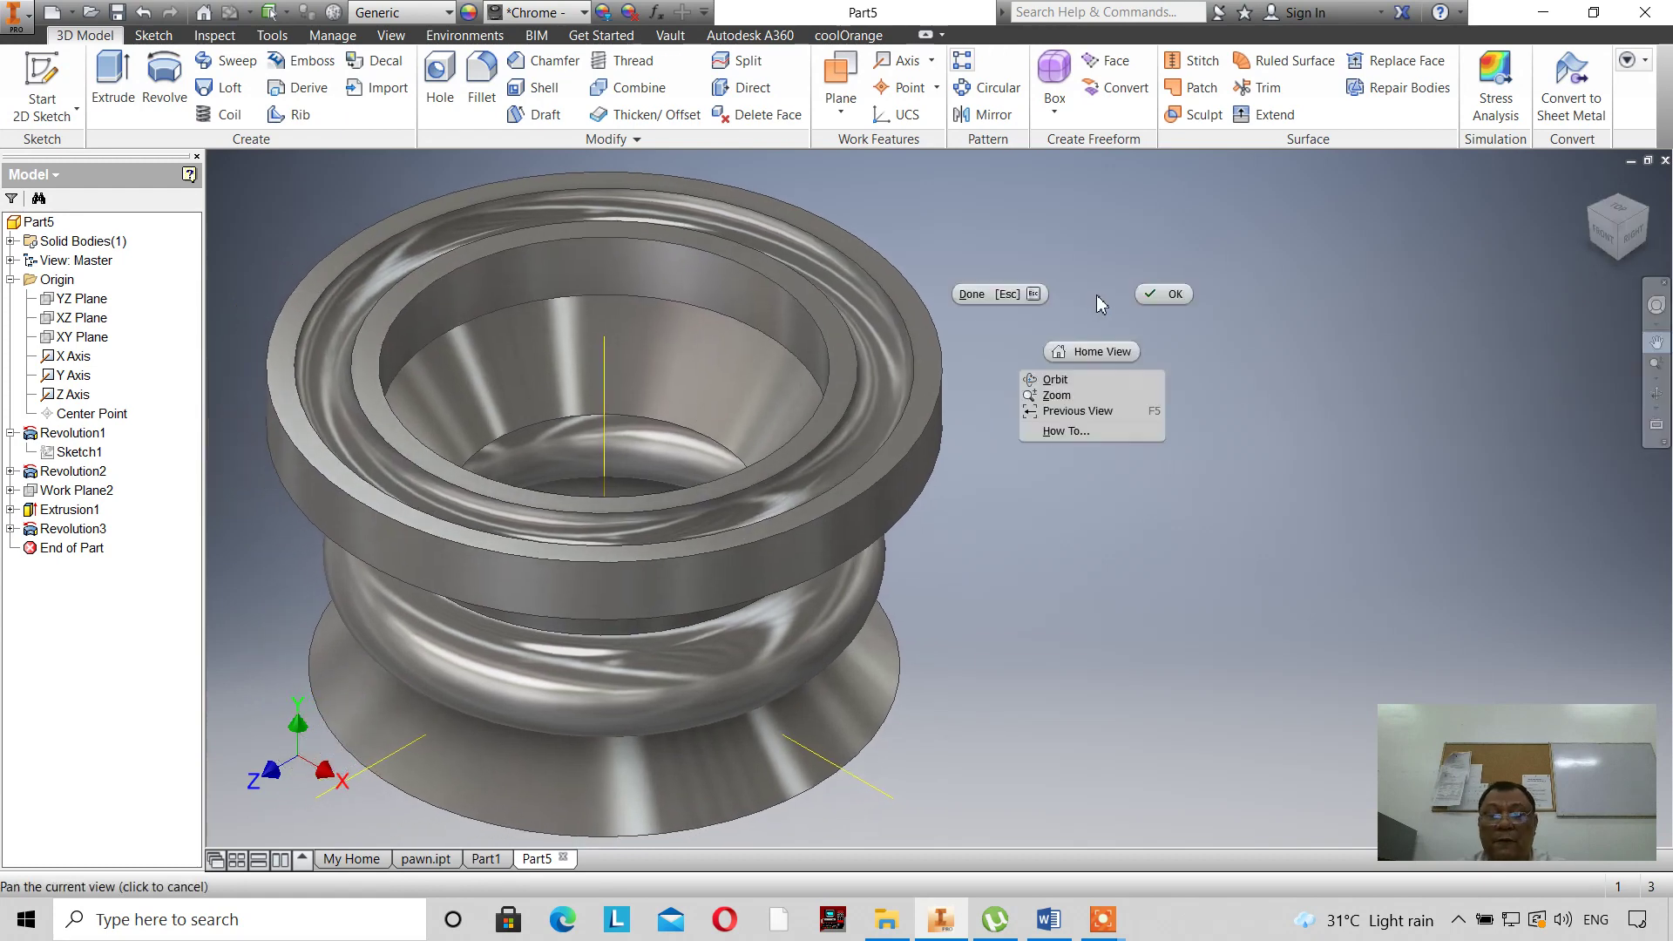
left_click(1164, 286)
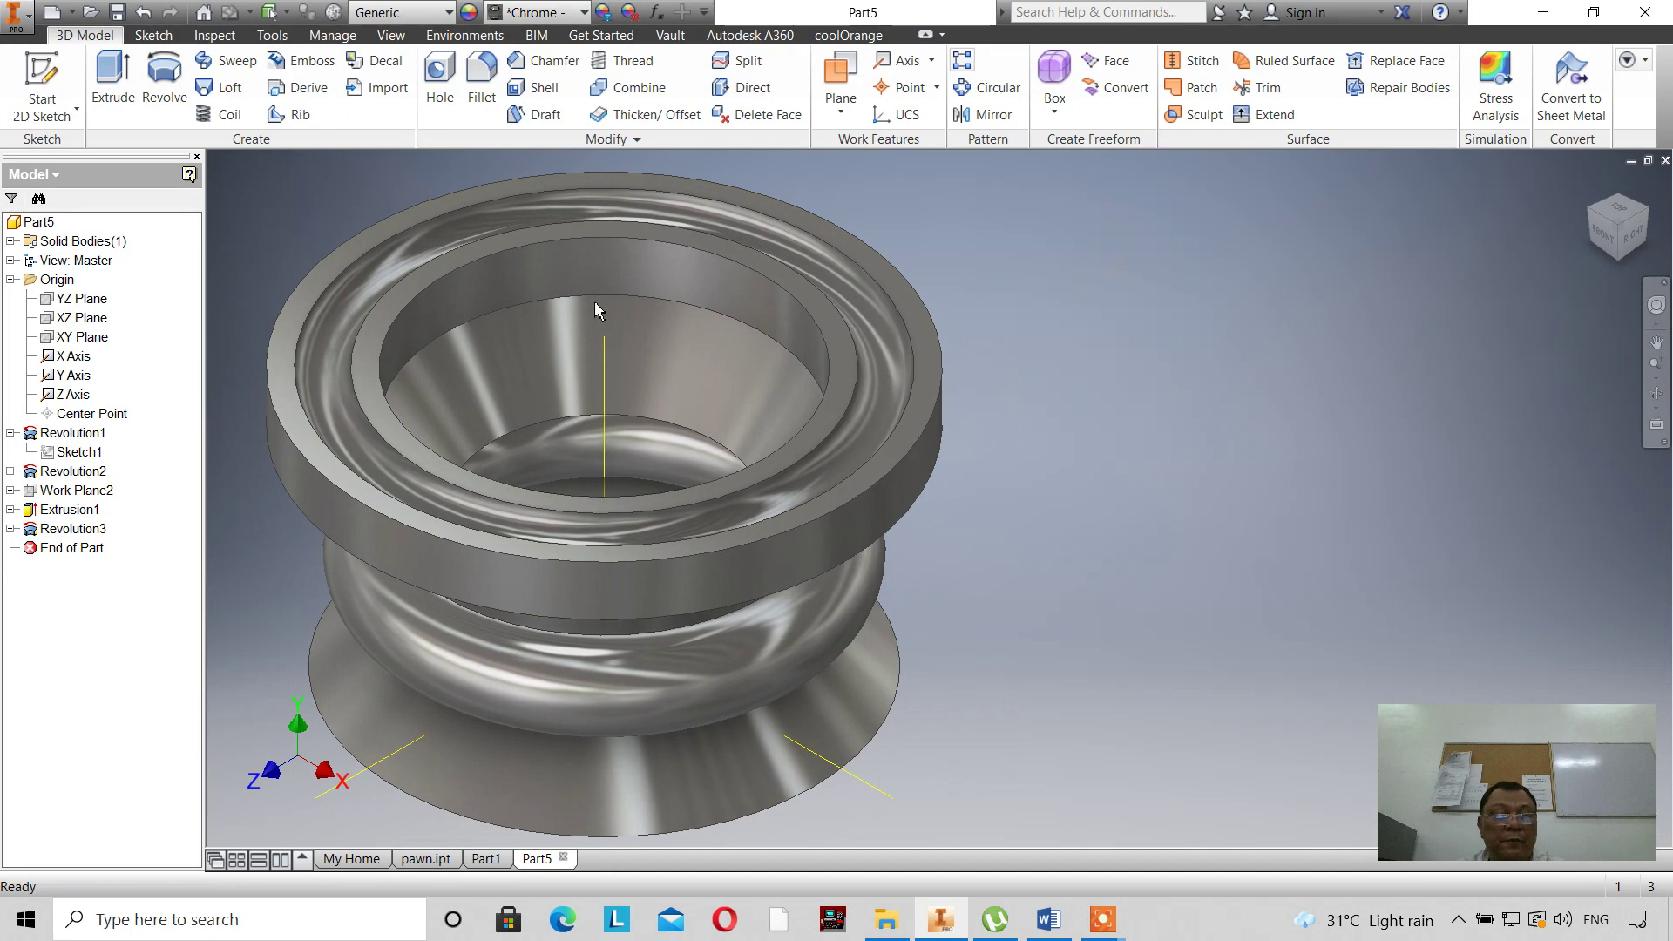
right_click(75, 357)
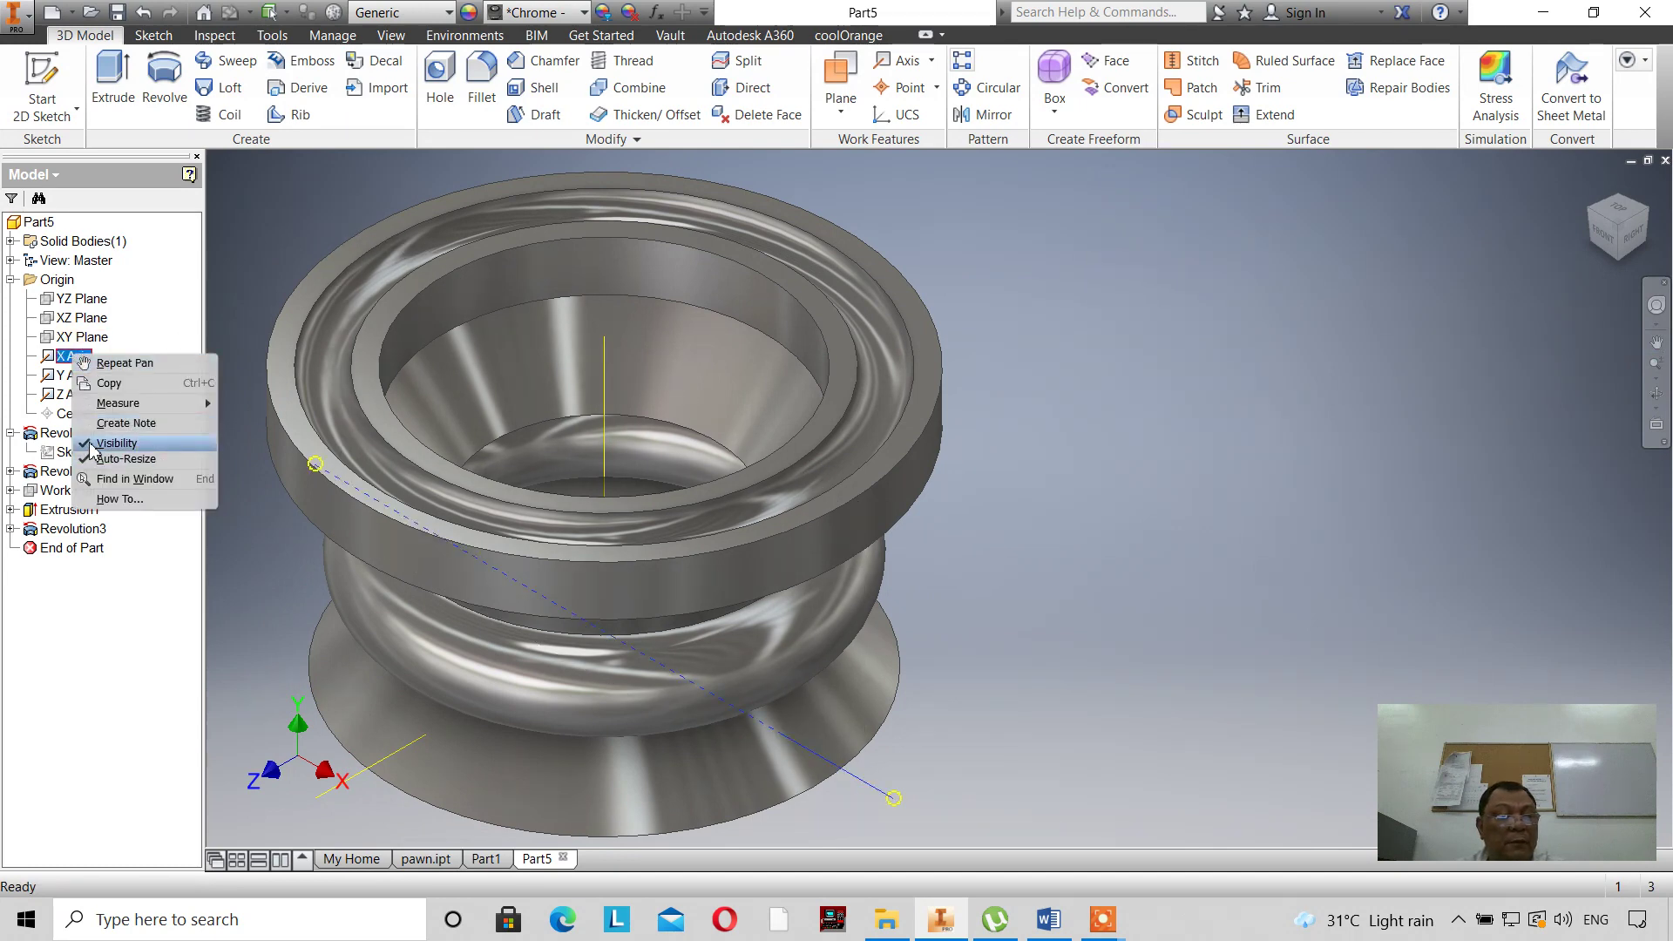
left_click(71, 377)
right_click(71, 383)
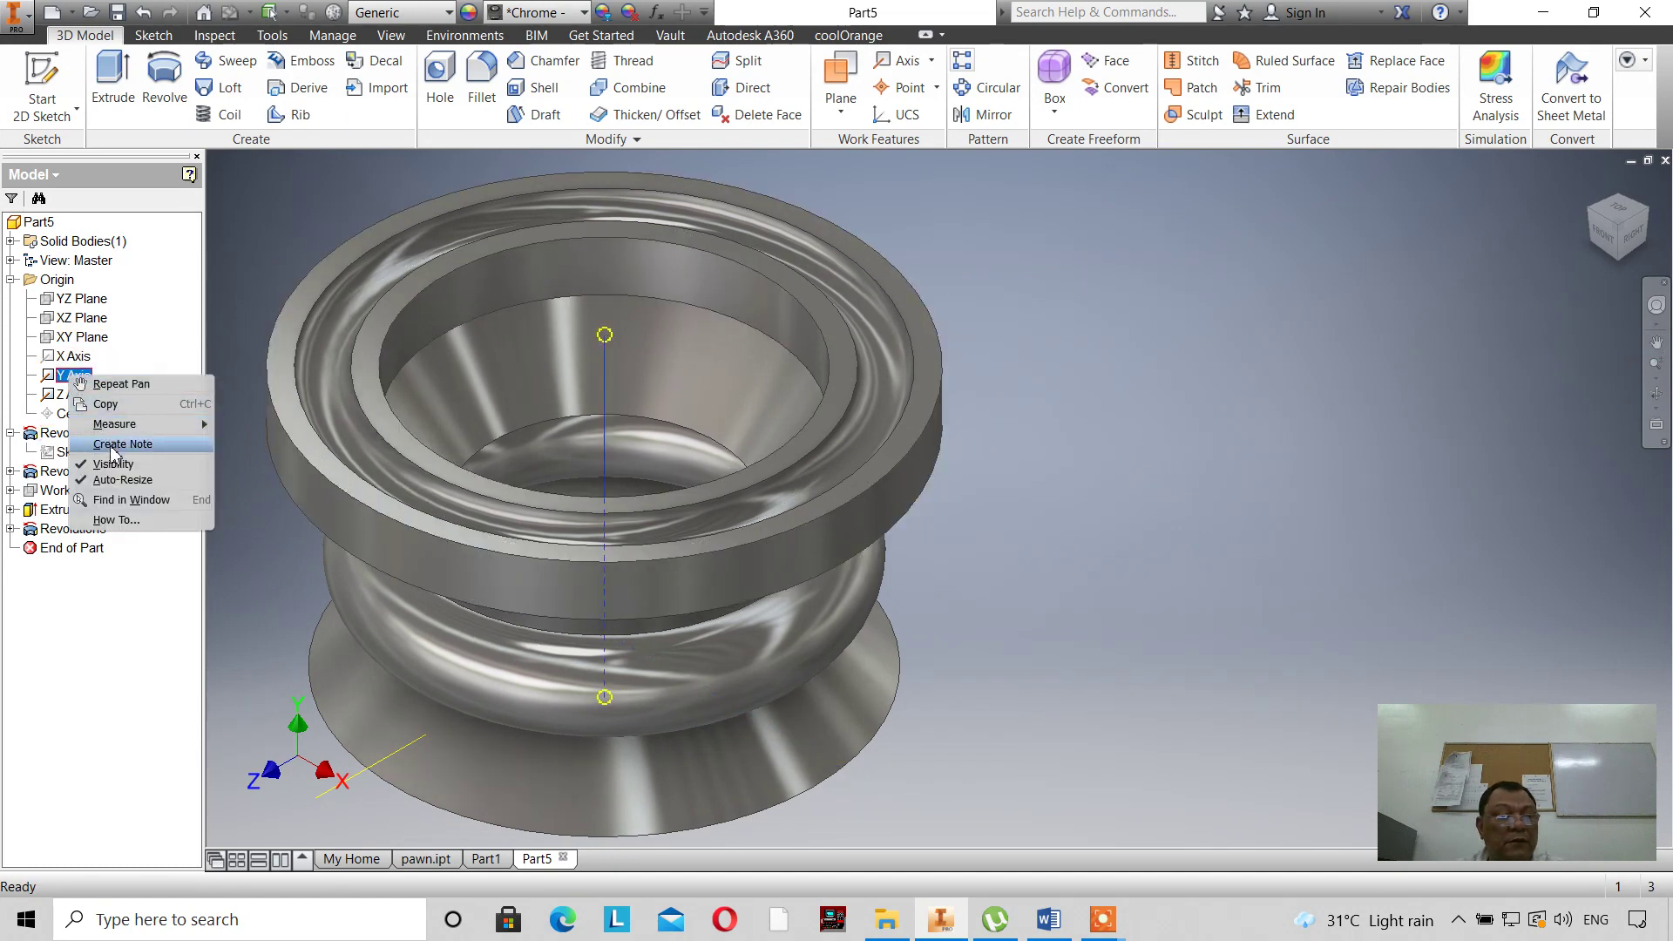
left_click(75, 405)
left_click(75, 395)
right_click(75, 394)
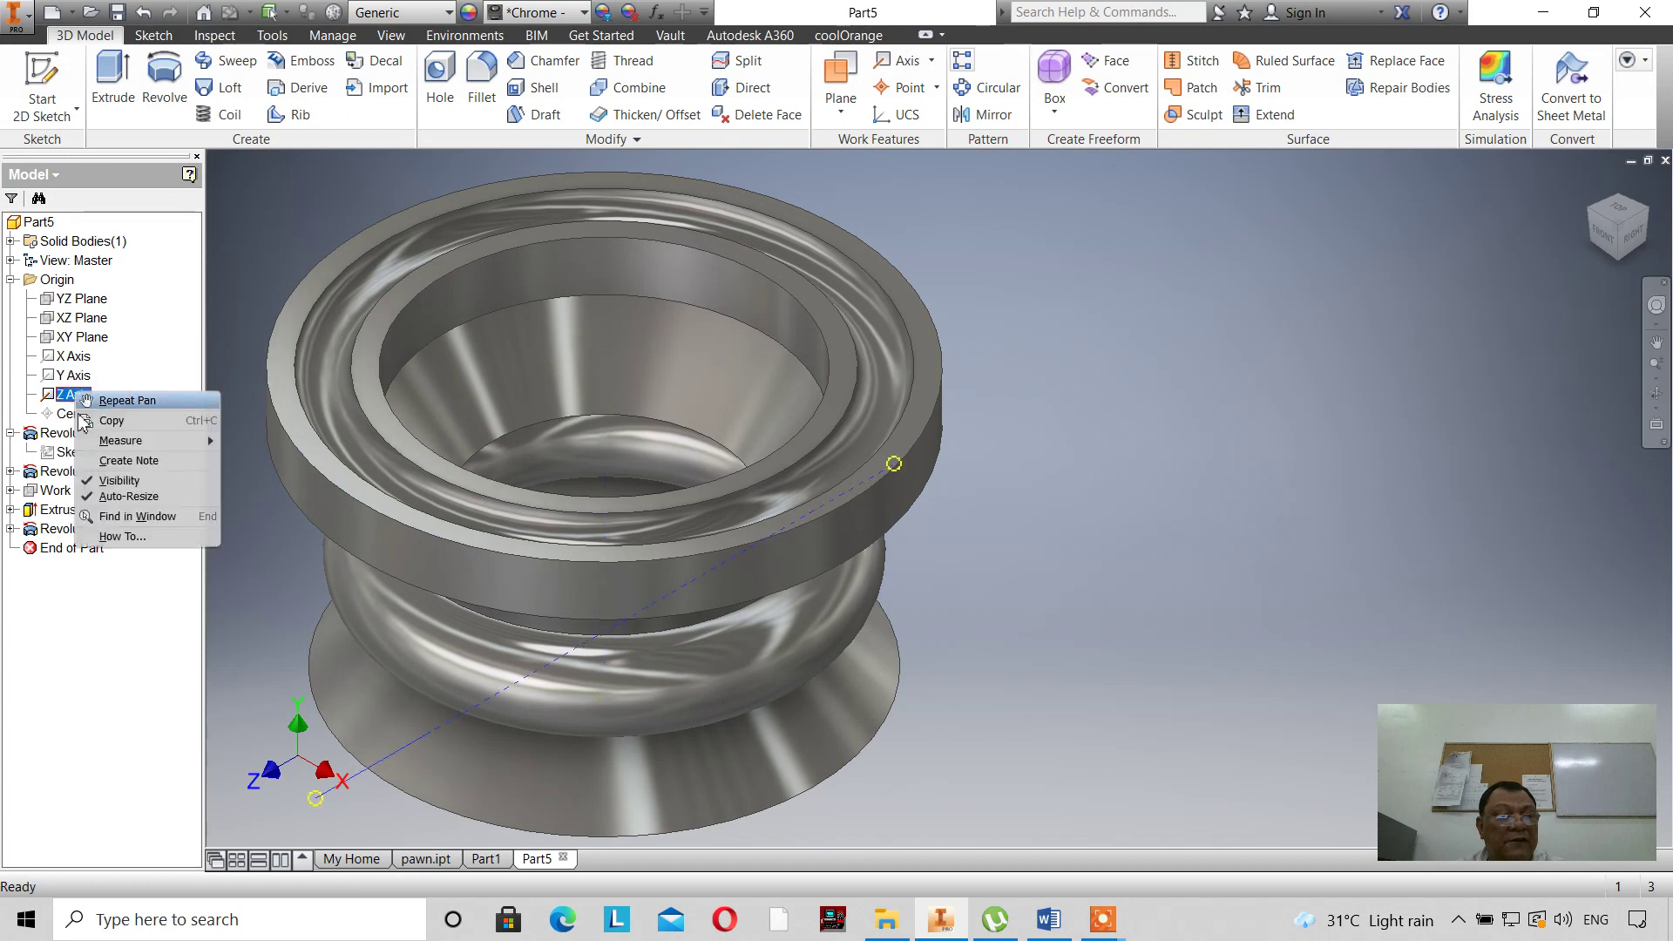
left_click(131, 486)
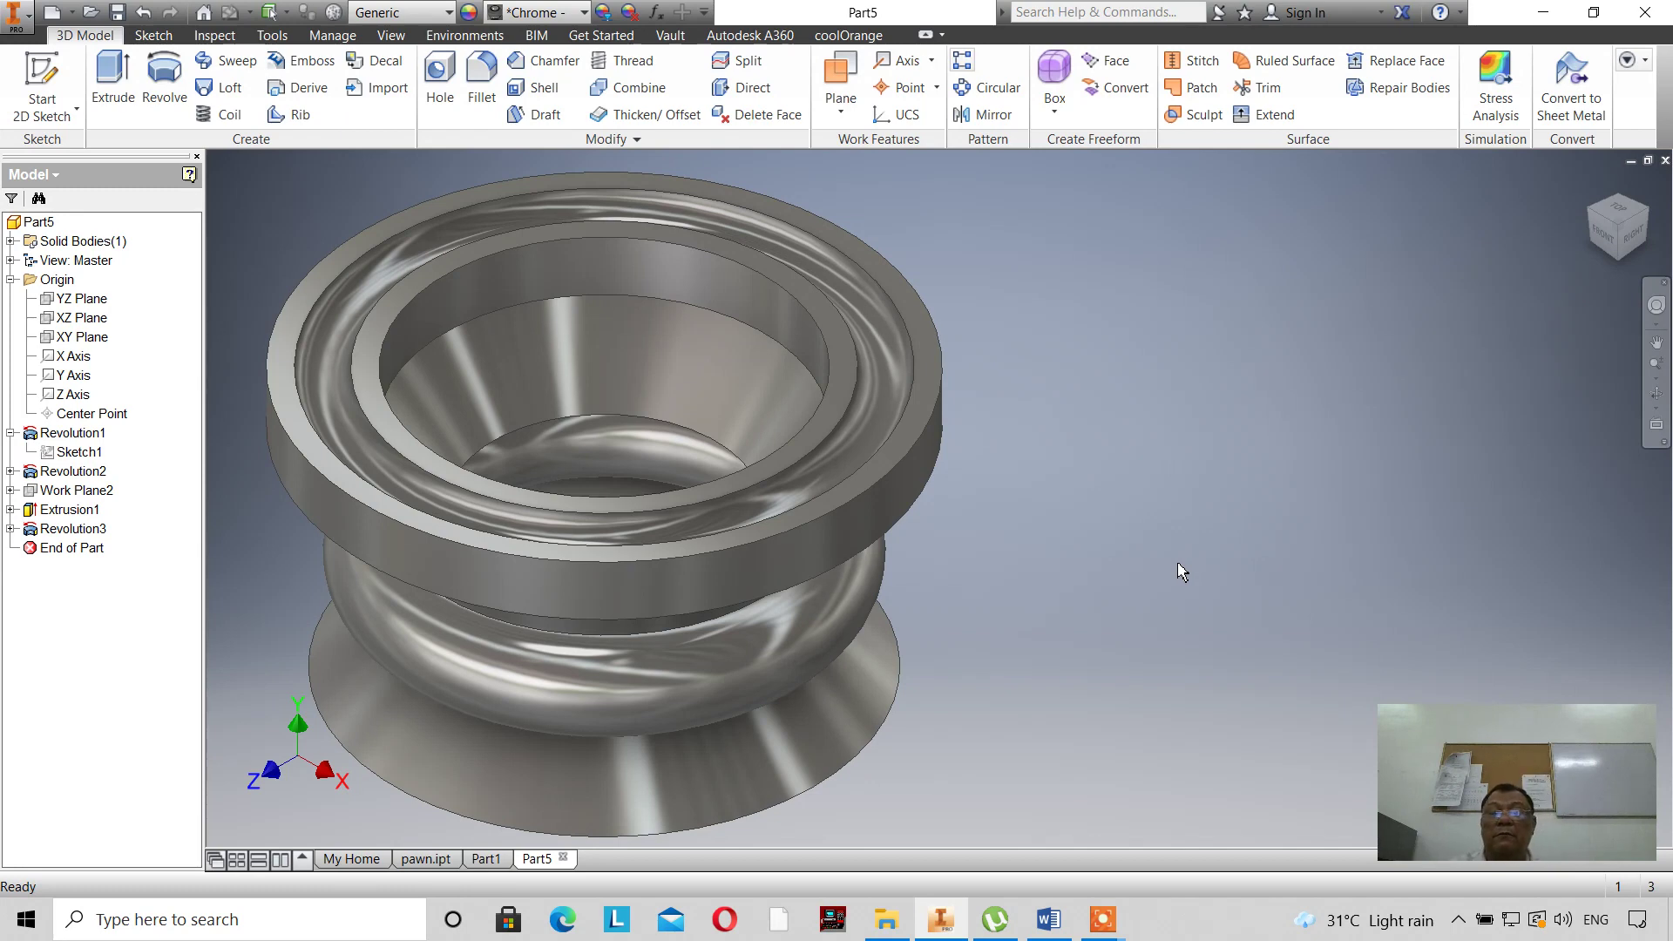
Examine the finished chrome part from another angle, restore the home view and inspect its groove, torus and tapered base up close.
left_click(1656, 393)
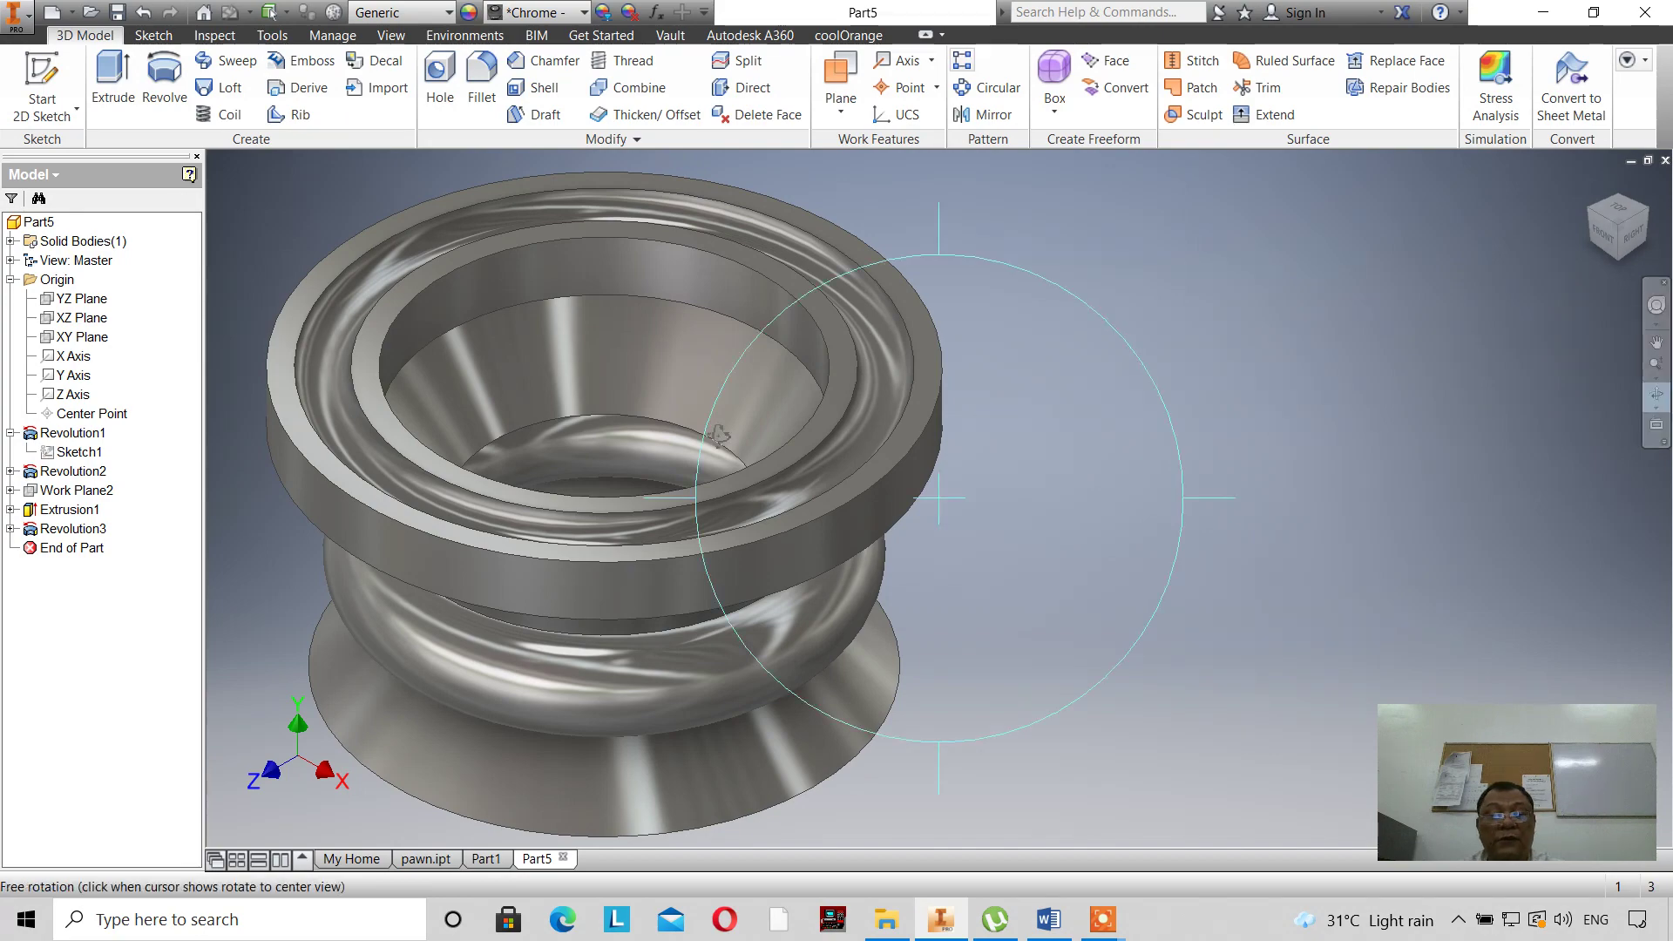
left_click_drag(691, 451, 560, 462)
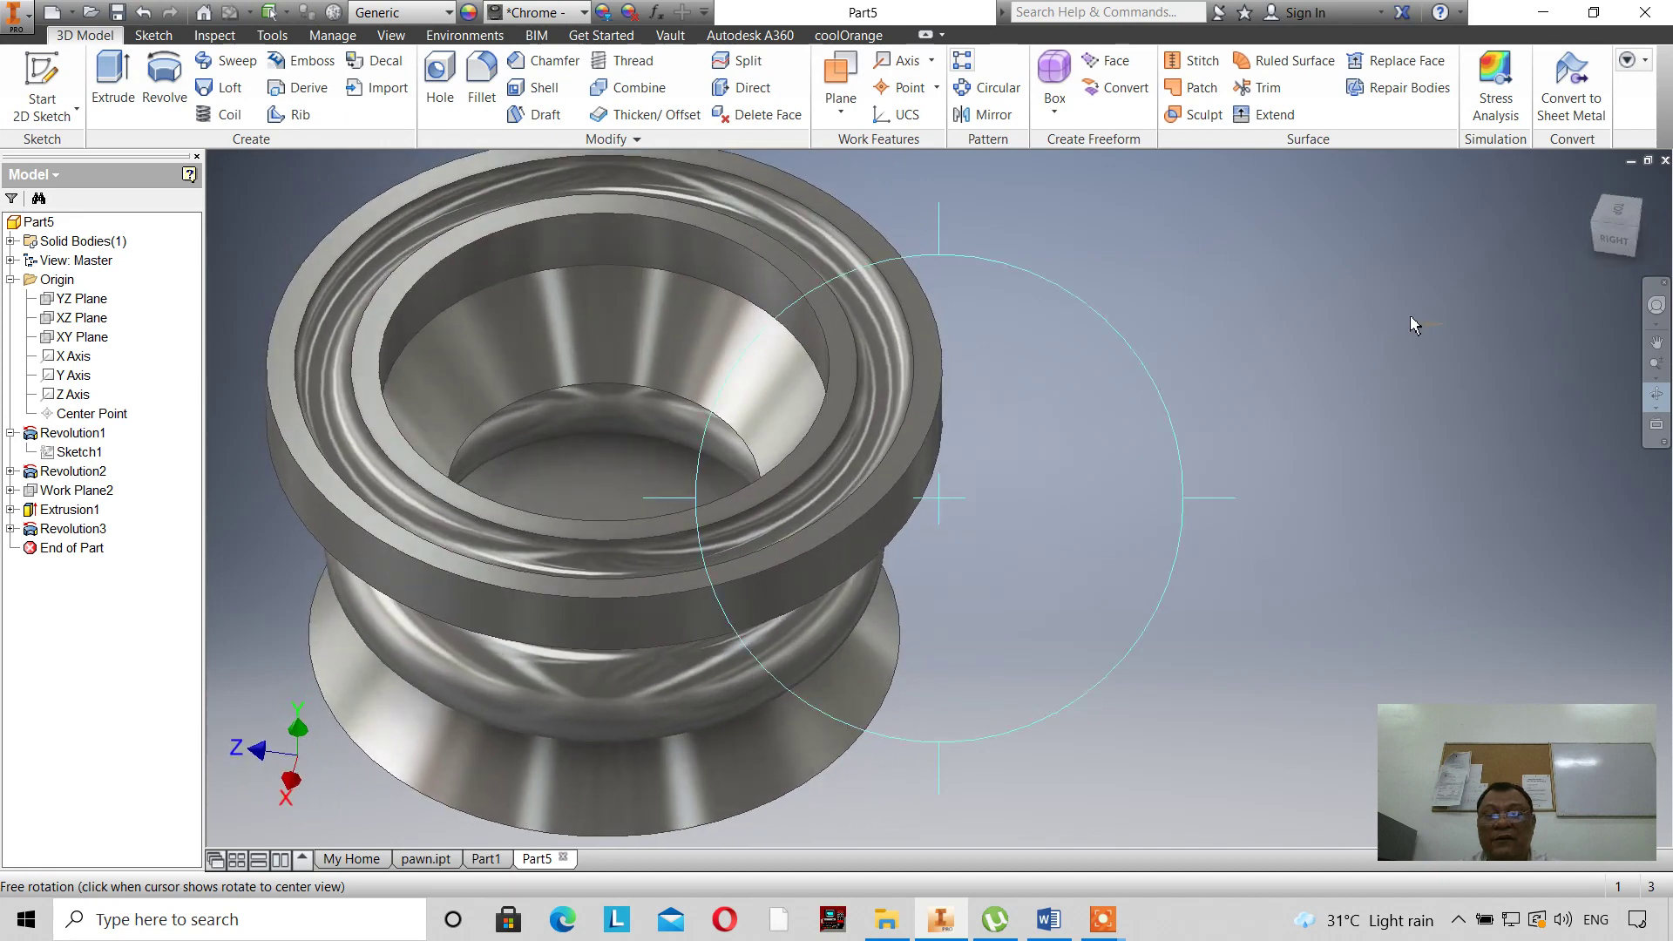
left_click(1590, 184)
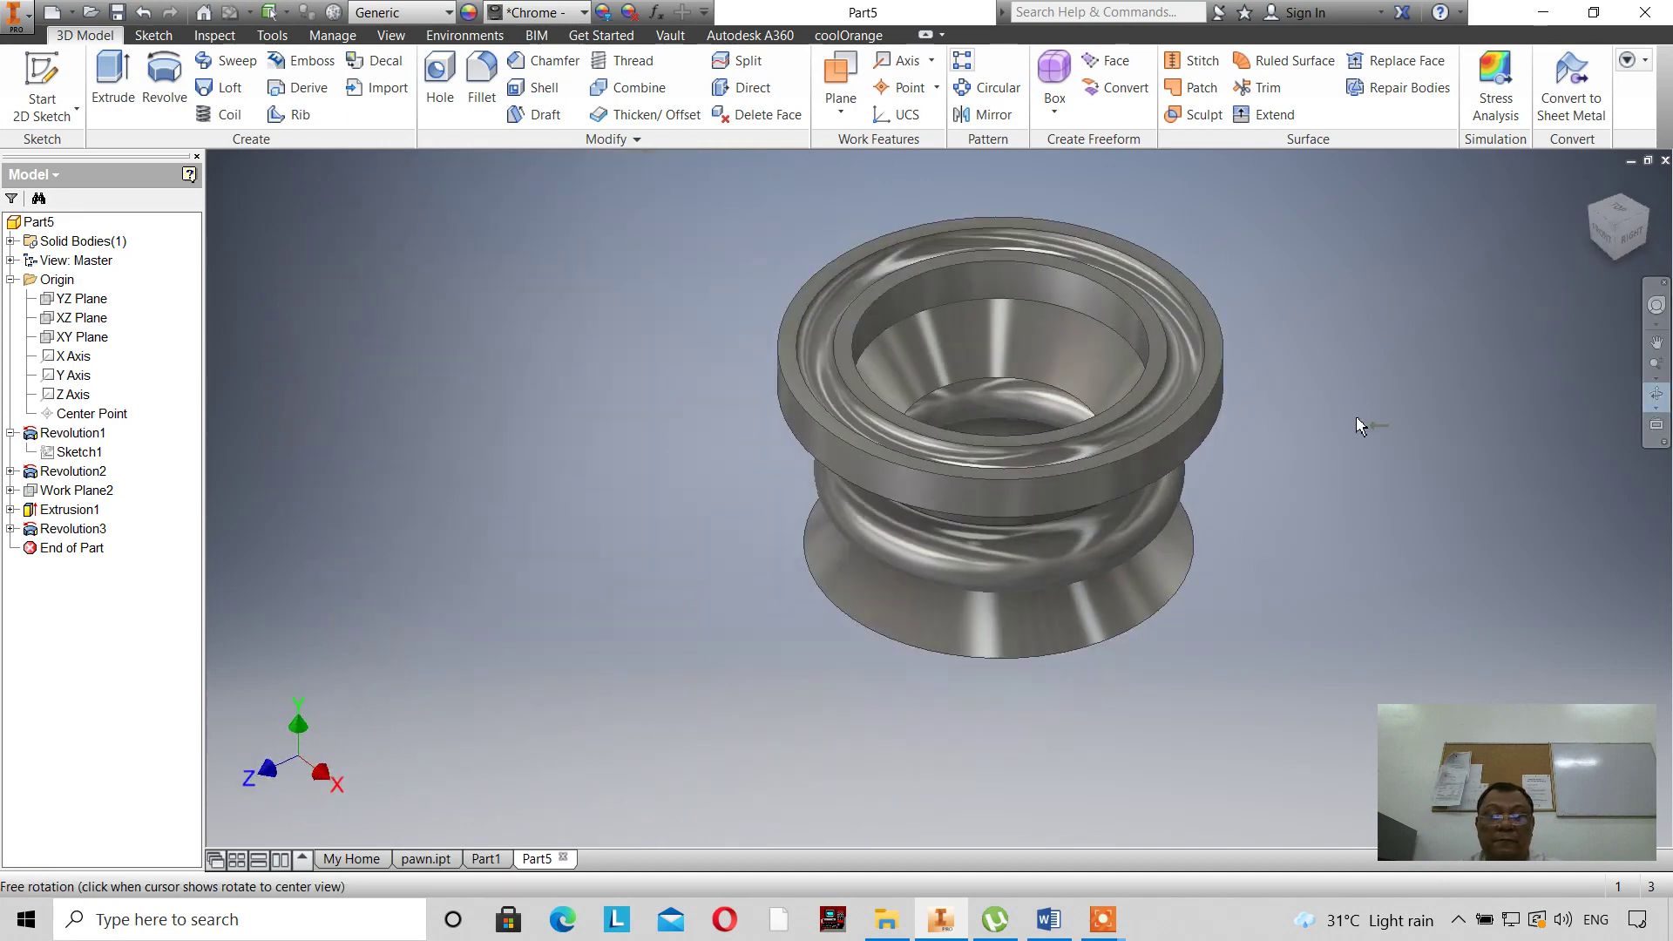
scroll(1473, 409, "down", 2)
scroll(1482, 396, "up", 5)
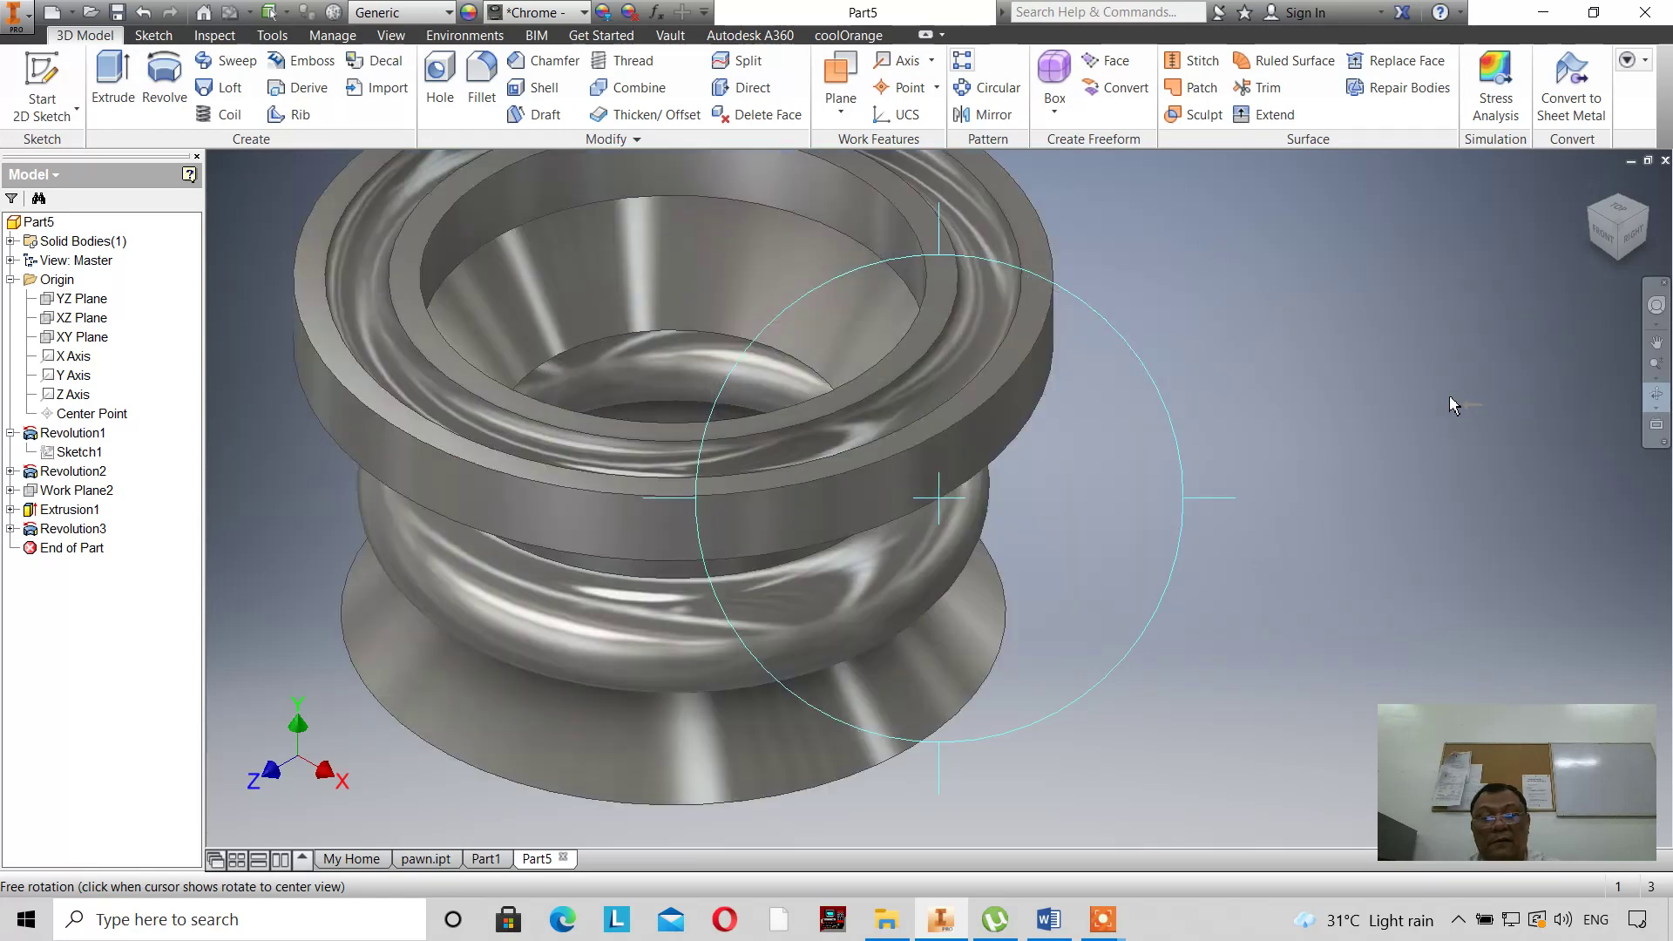
right_click(1484, 394)
left_click(1546, 382)
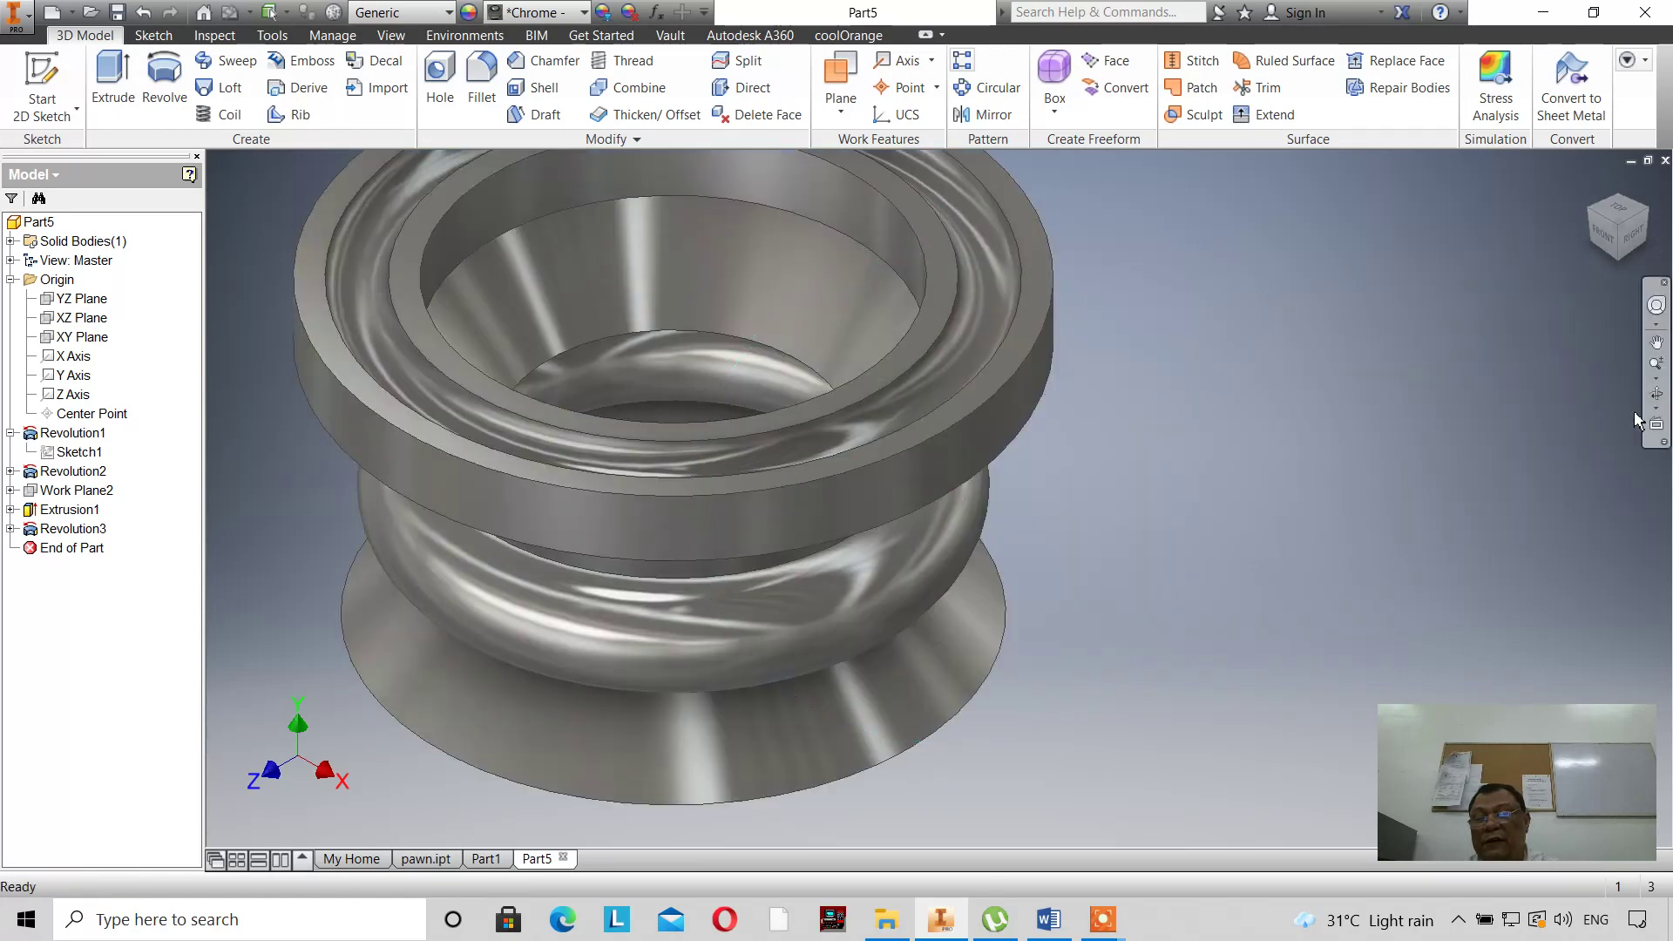
left_click(1655, 342)
left_click_drag(717, 402, 712, 471)
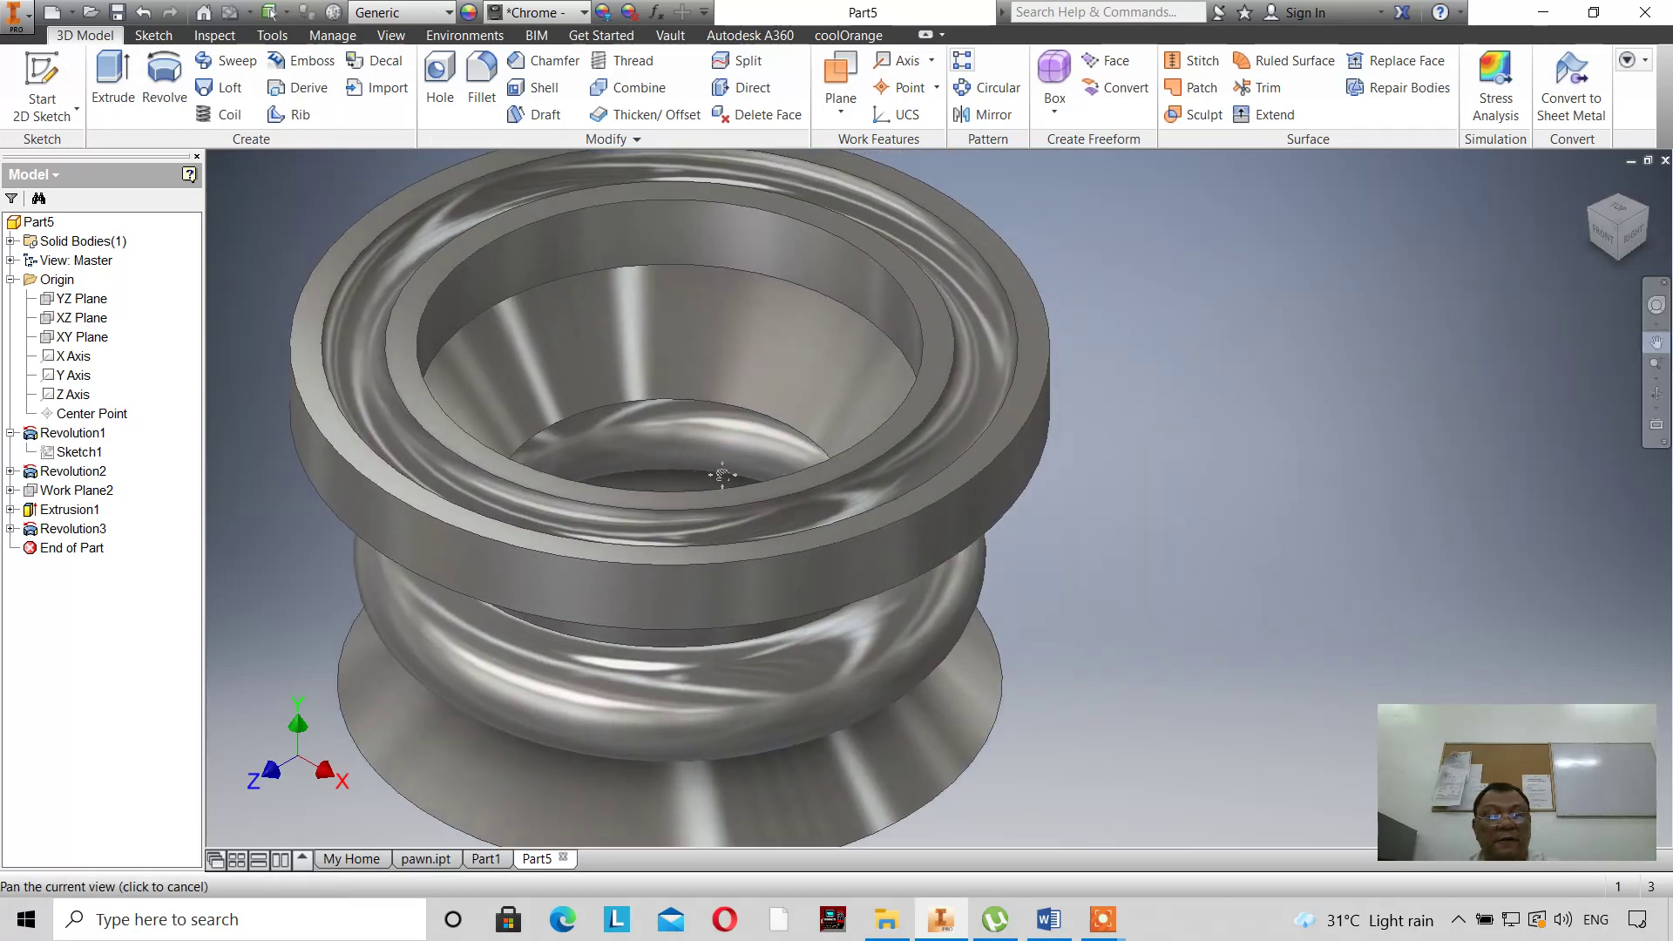
scroll(775, 454, "down", 2)
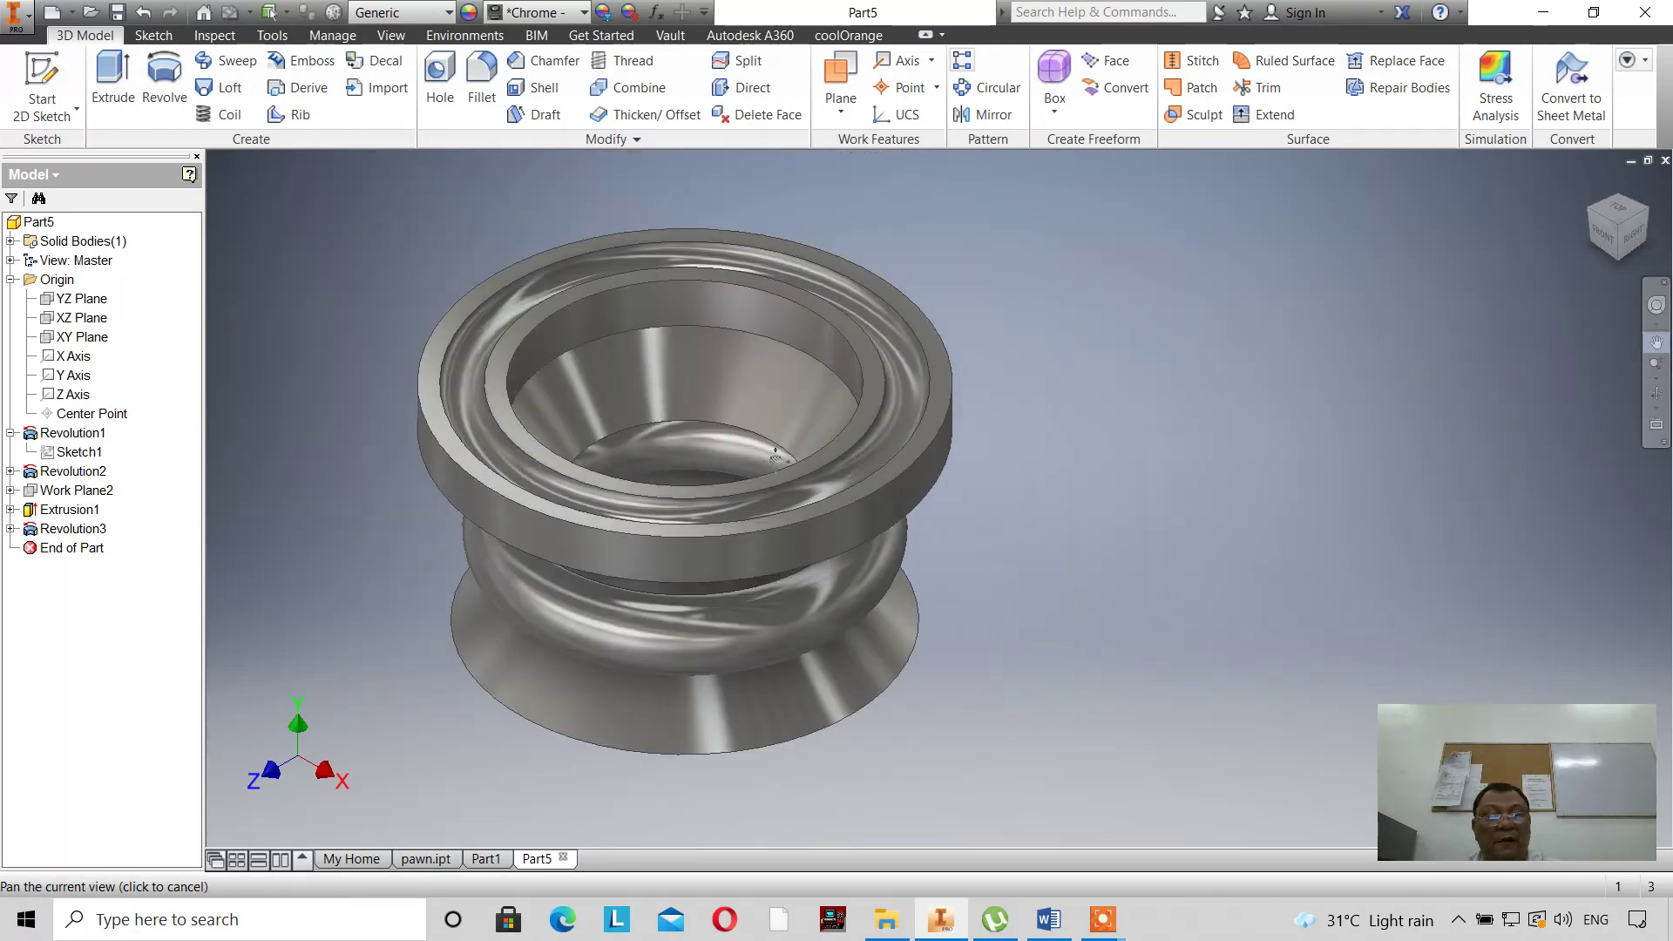
right_click(1199, 390)
left_click(1266, 390)
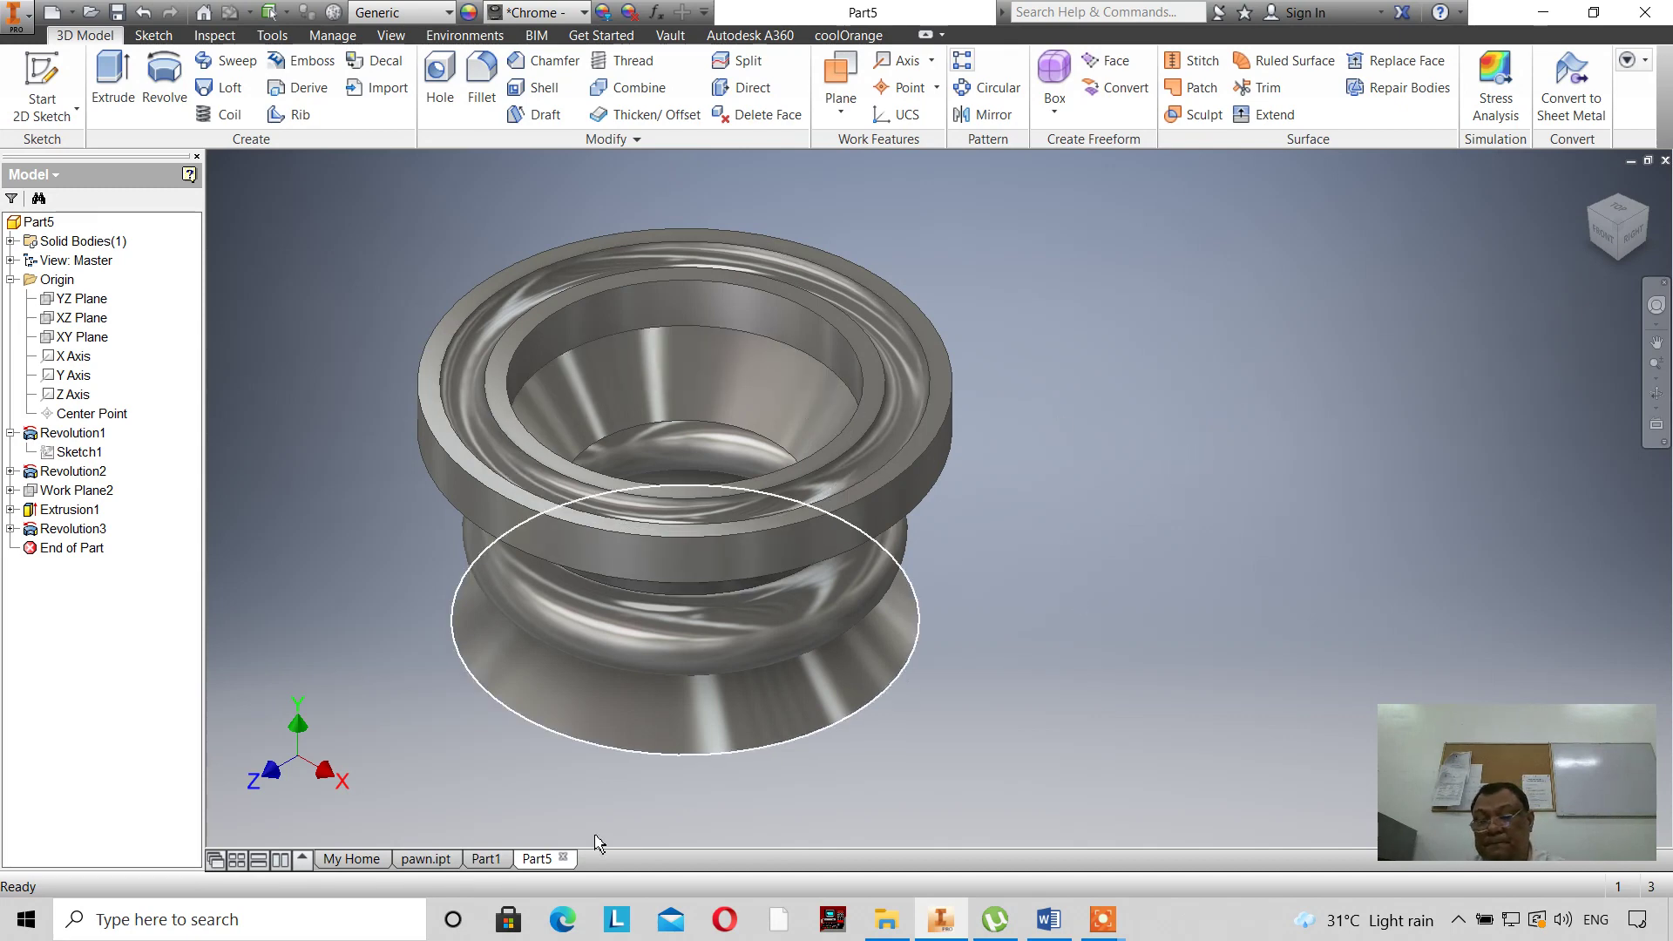
Switch to the pawn.ipt document and show its profile sketch in the isometric home view.
left_click(424, 858)
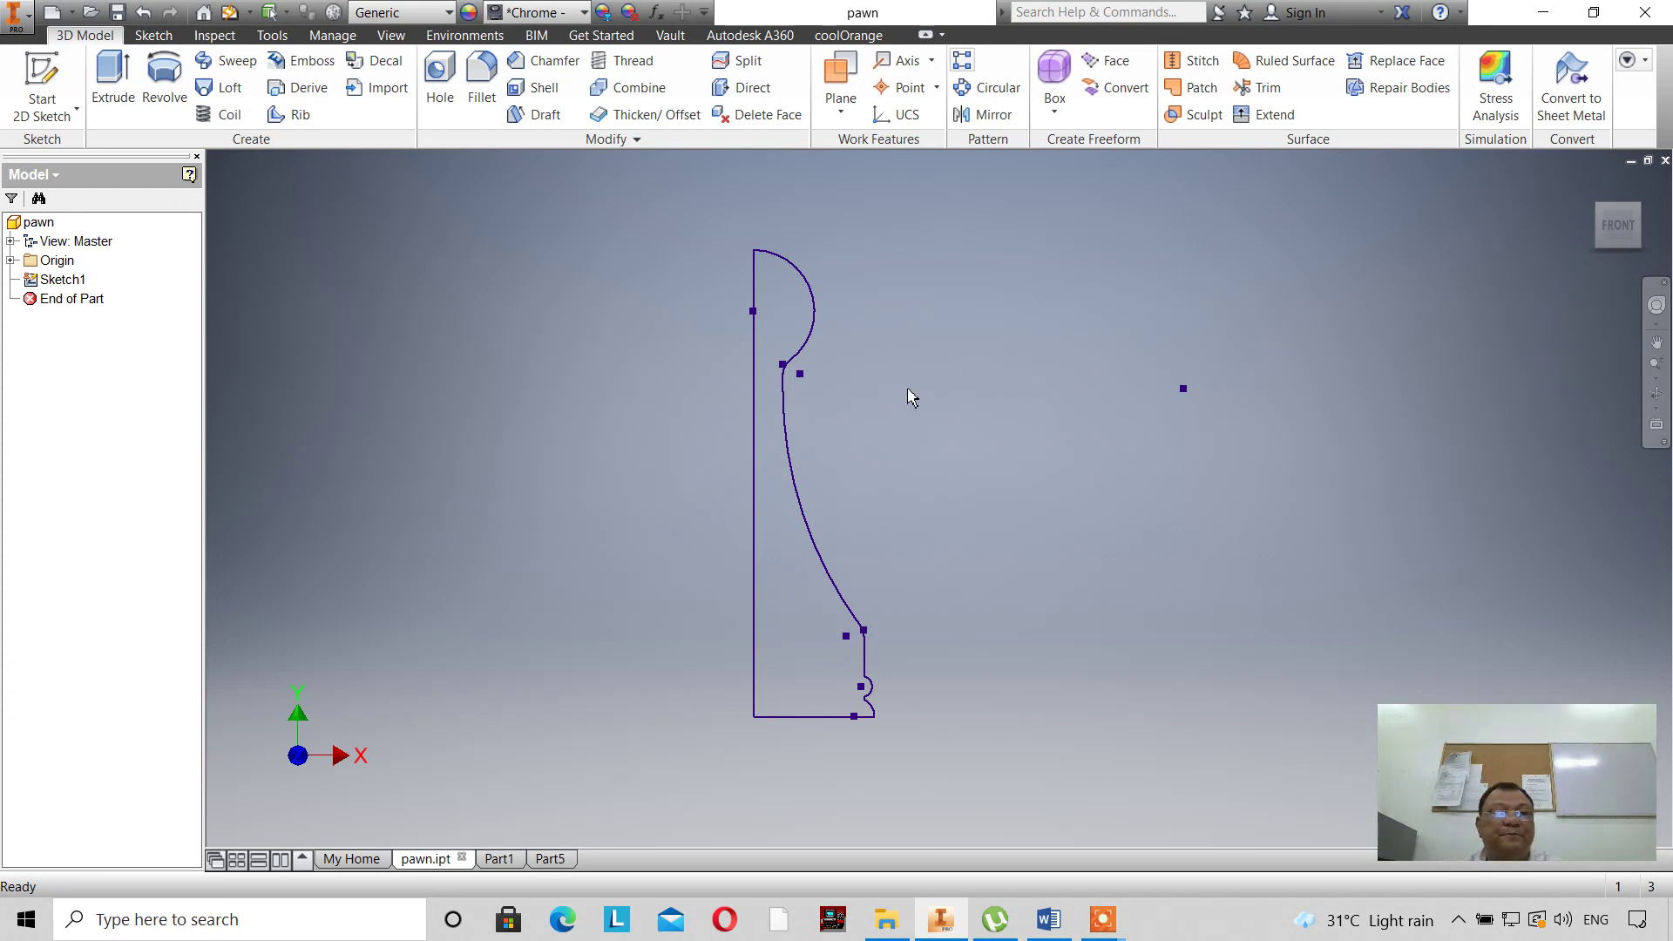
mouse_move(1641, 209)
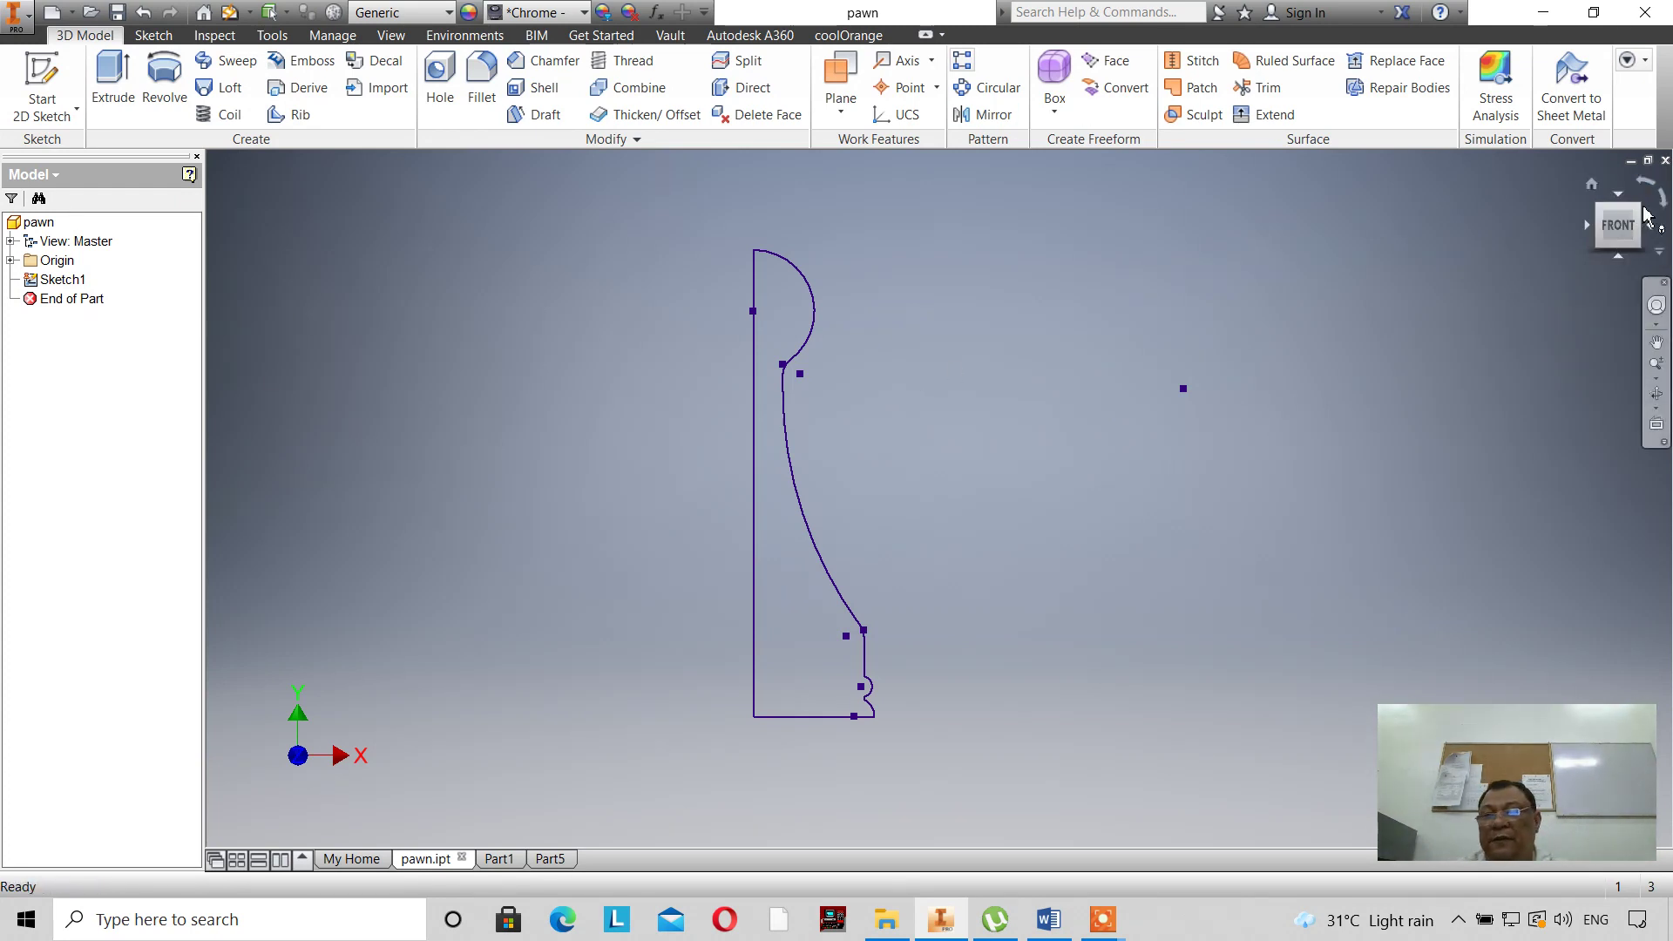
left_click(1640, 212)
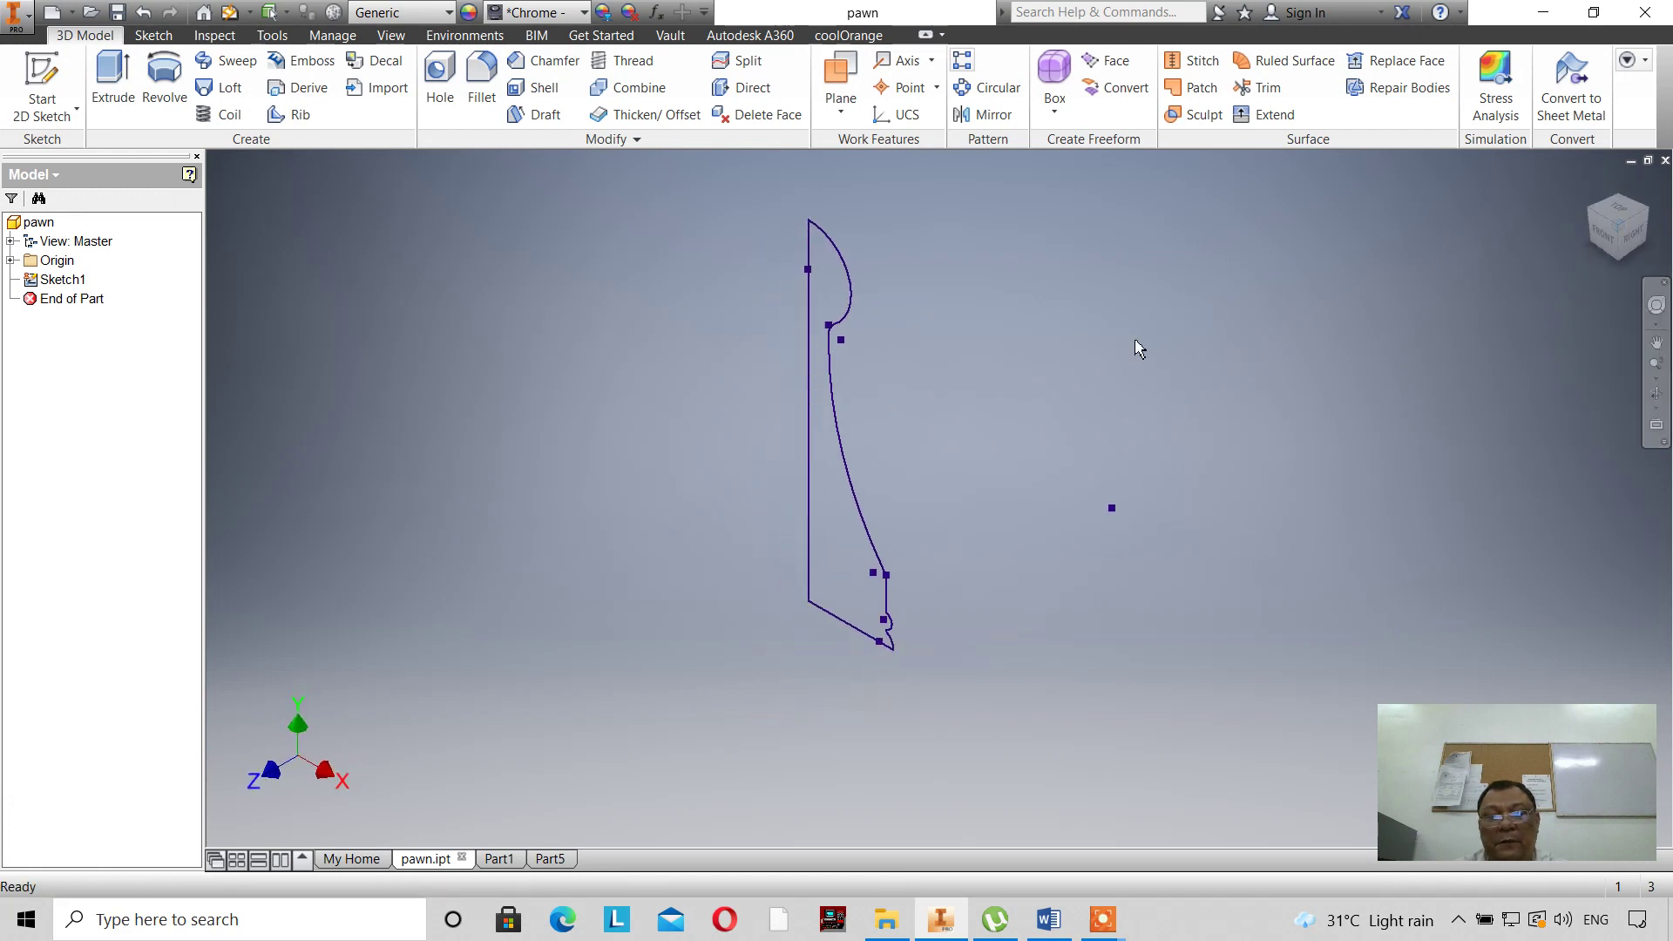
scroll(1032, 373, "up", 3)
scroll(956, 261, "down", 3)
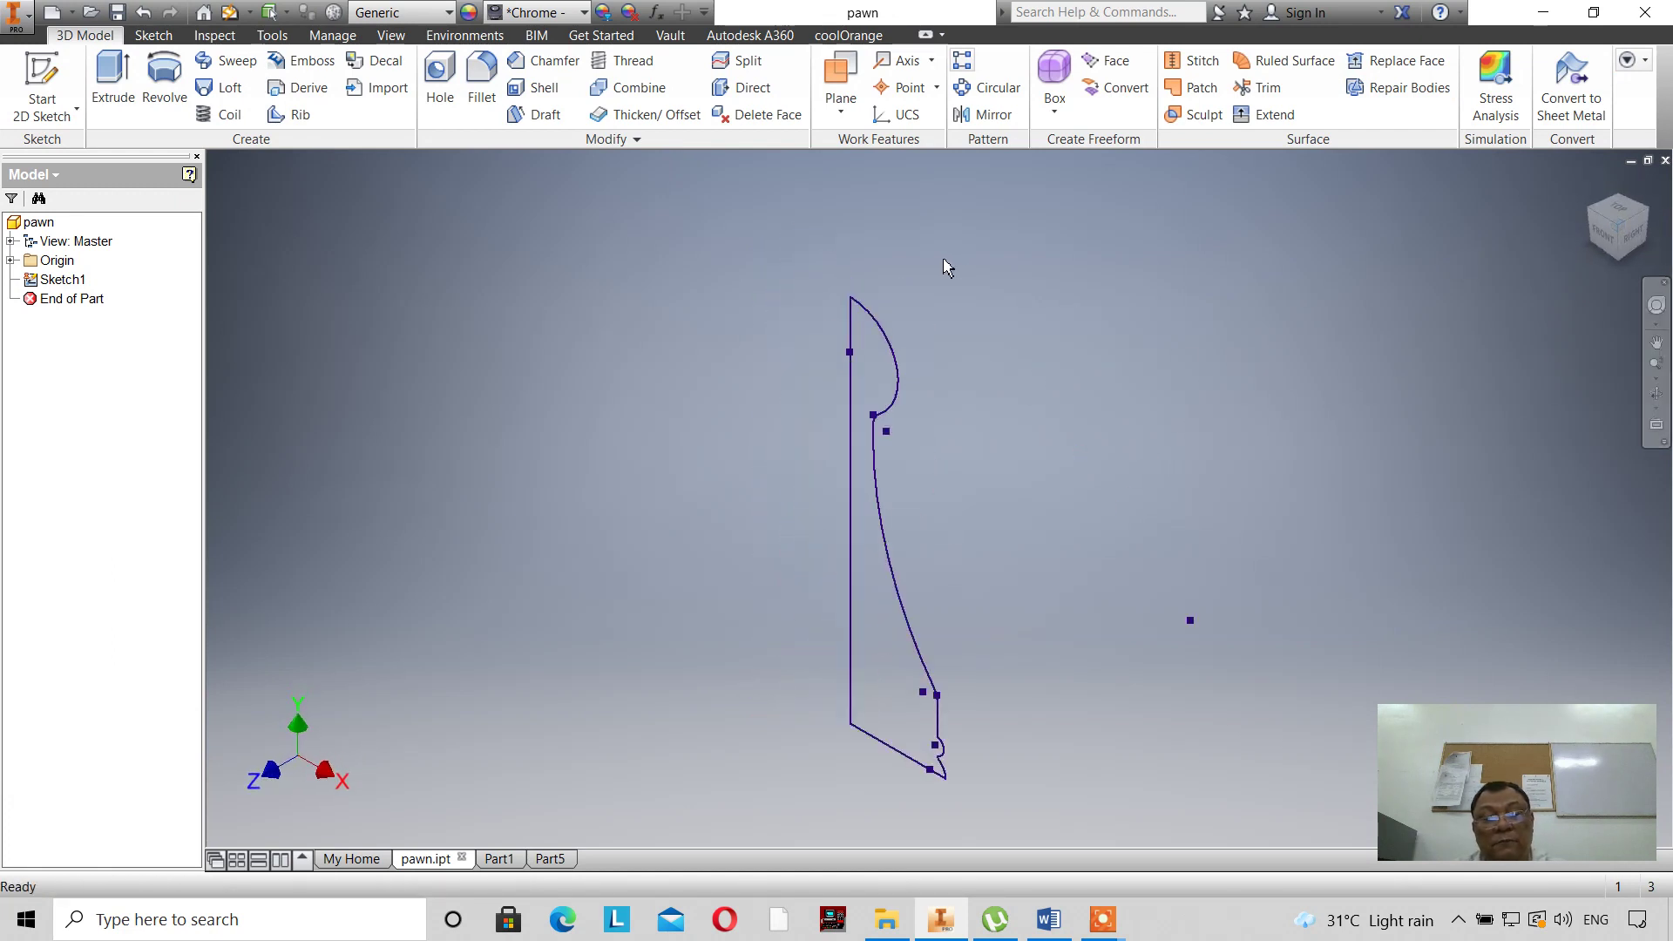
Revolve the pawn profile fully around its straight vertical edge as a new solid.
left_click(164, 90)
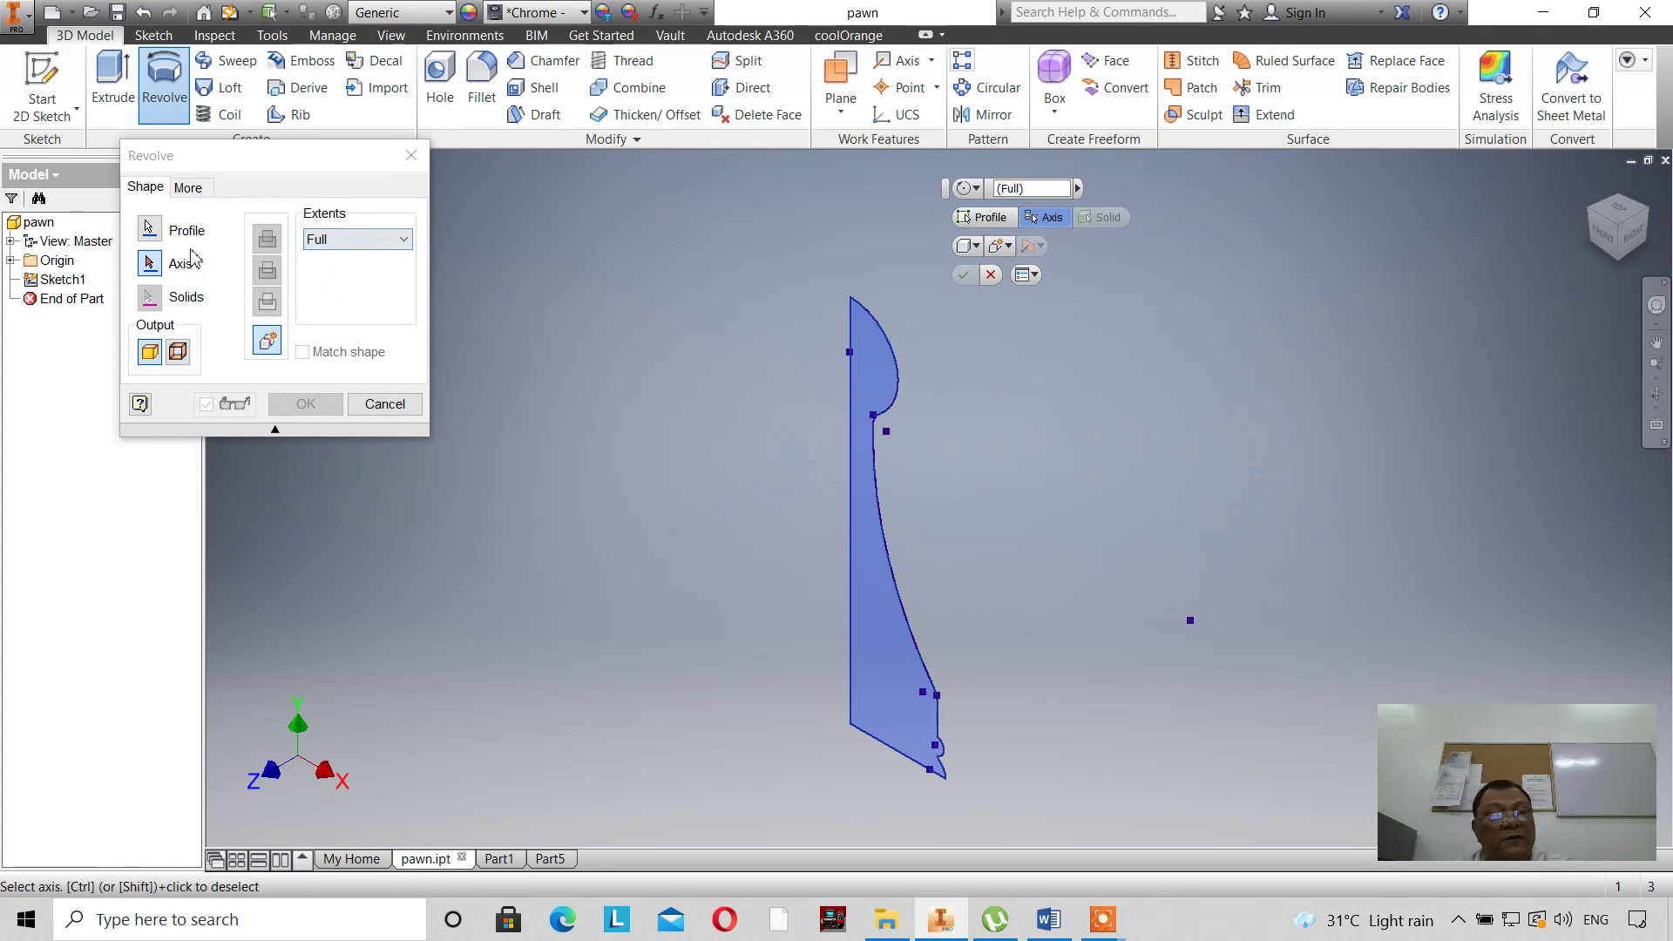
left_click(146, 277)
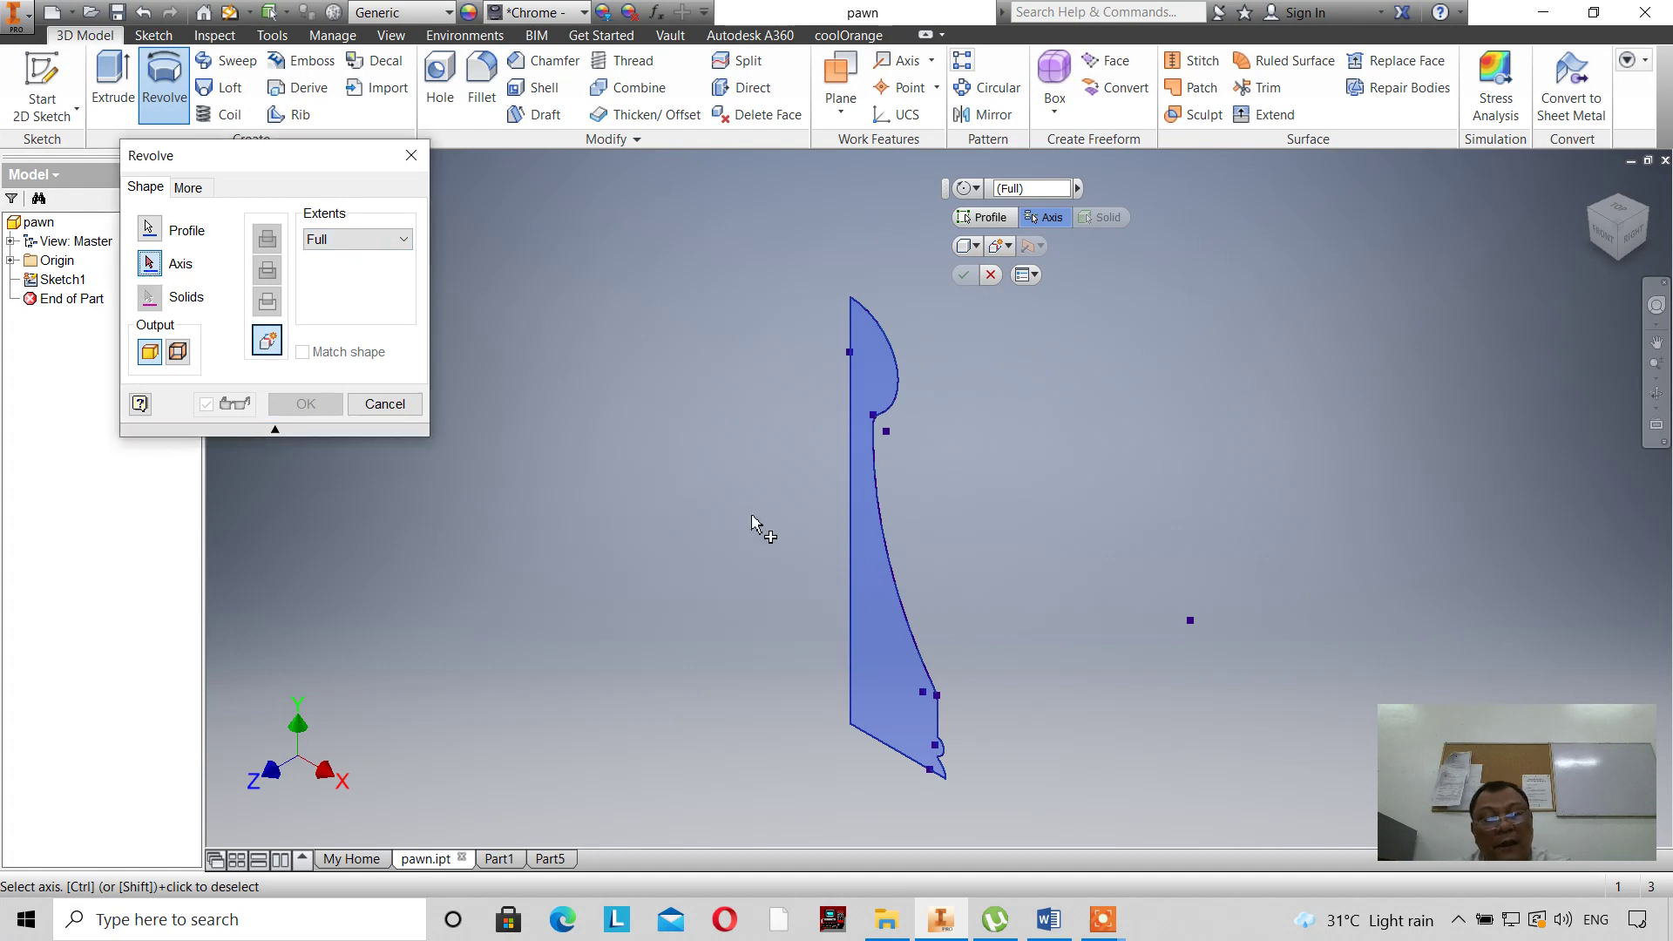
left_click(851, 551)
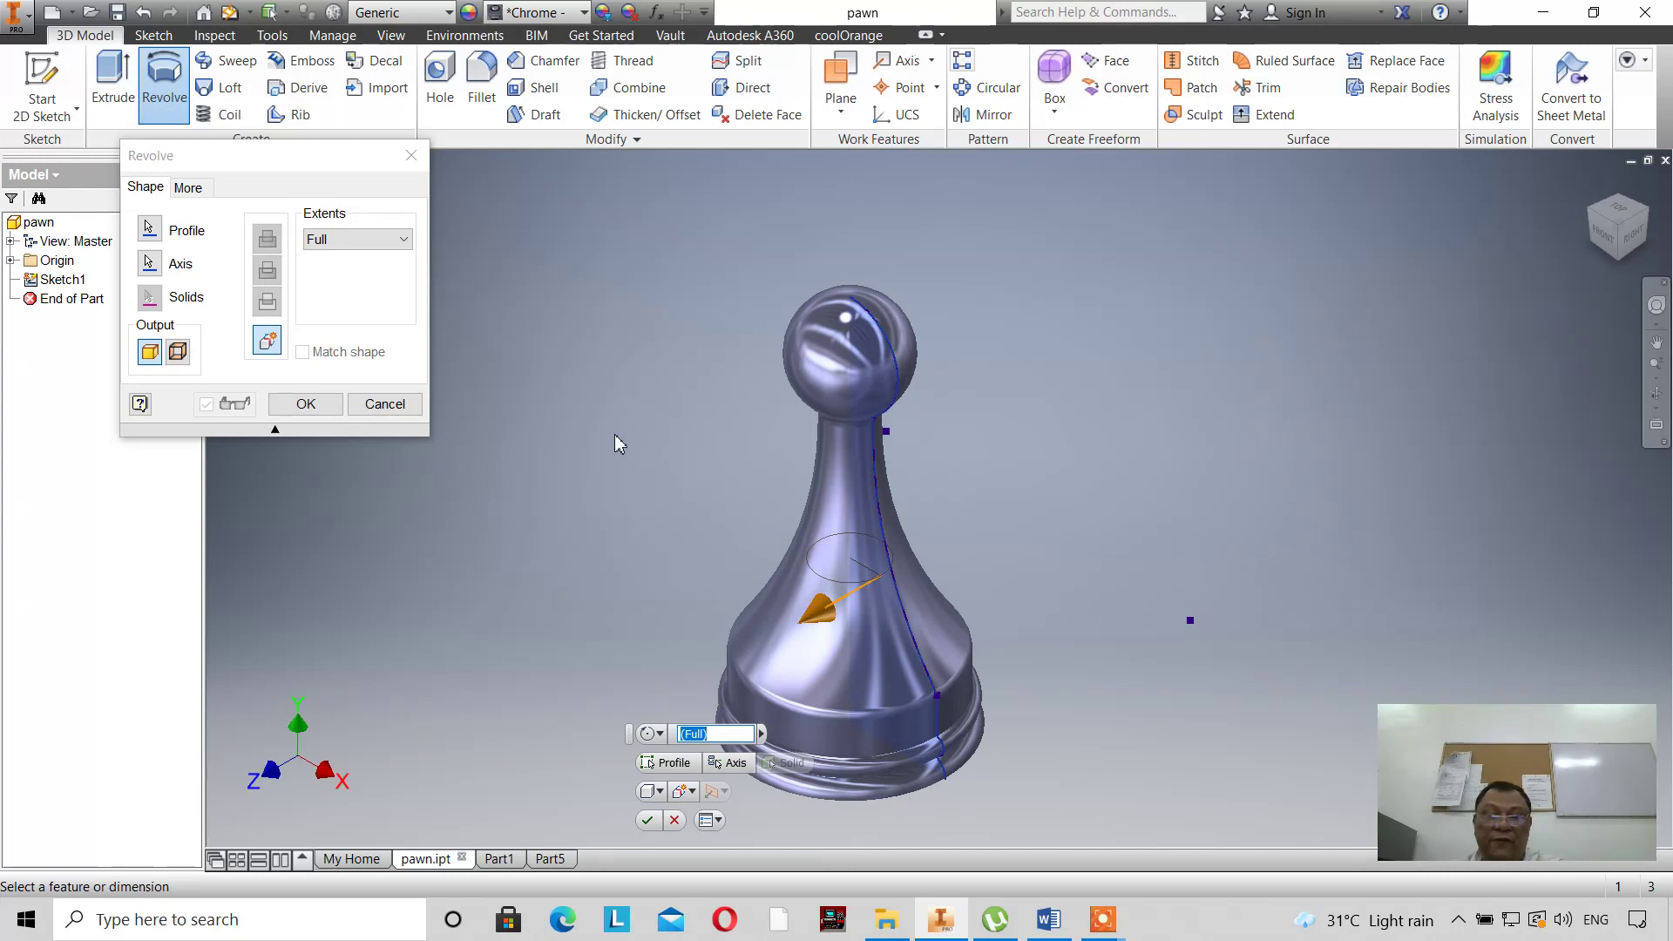
left_click(647, 820)
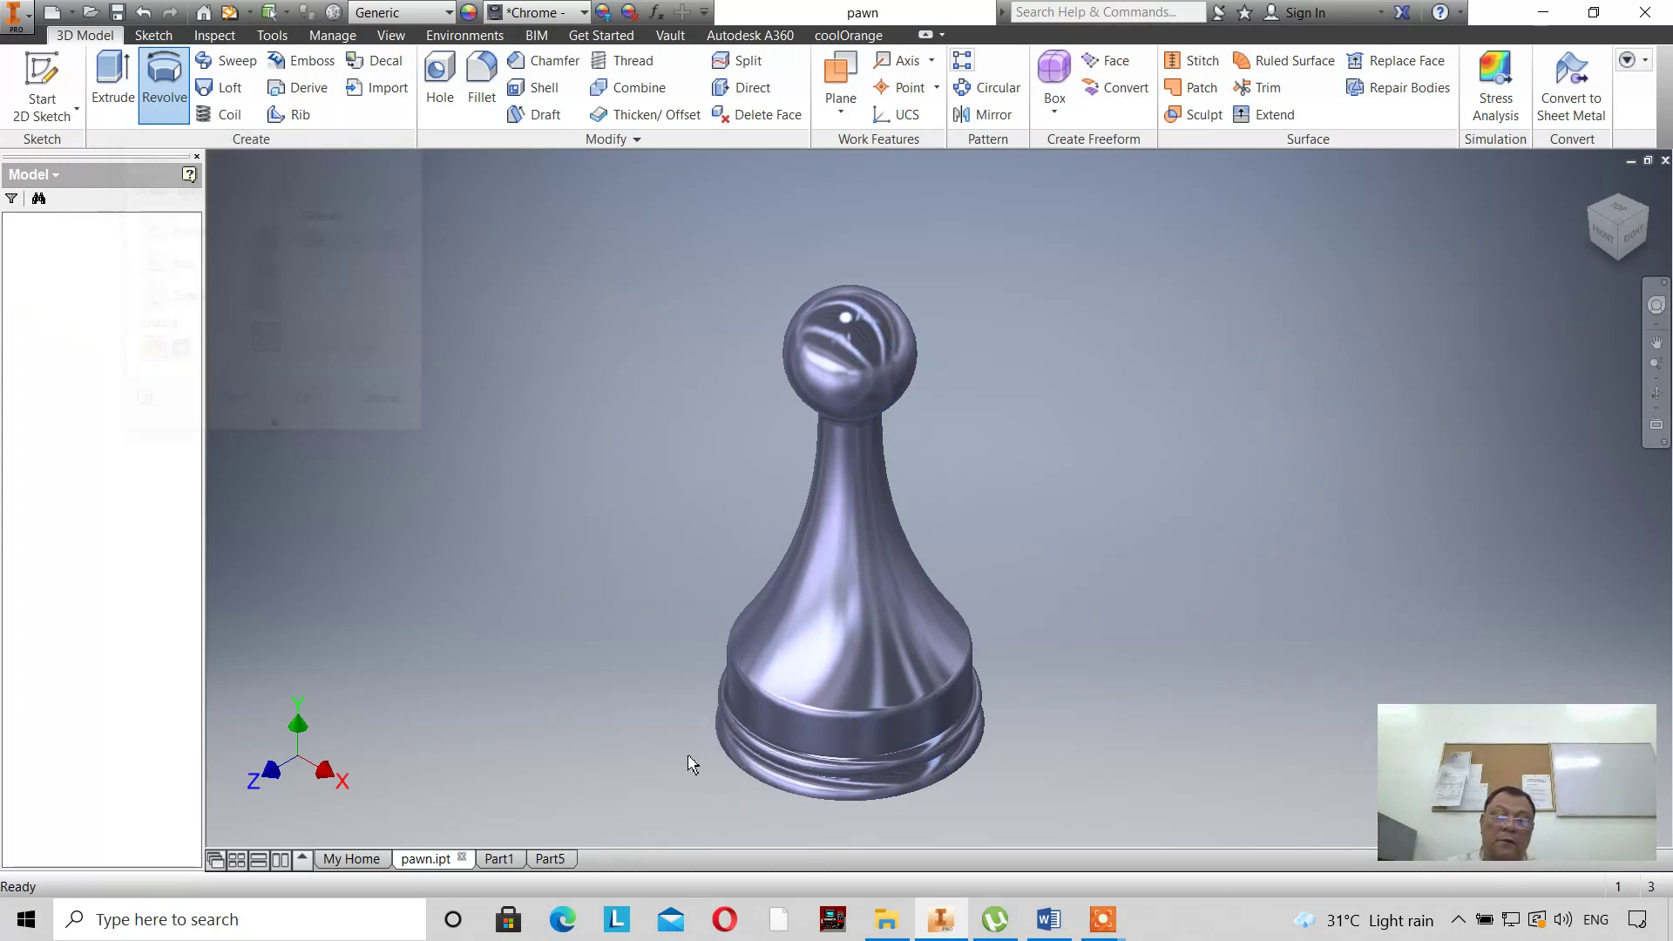
scroll(510, 546, "up", 3)
scroll(501, 536, "down", 3)
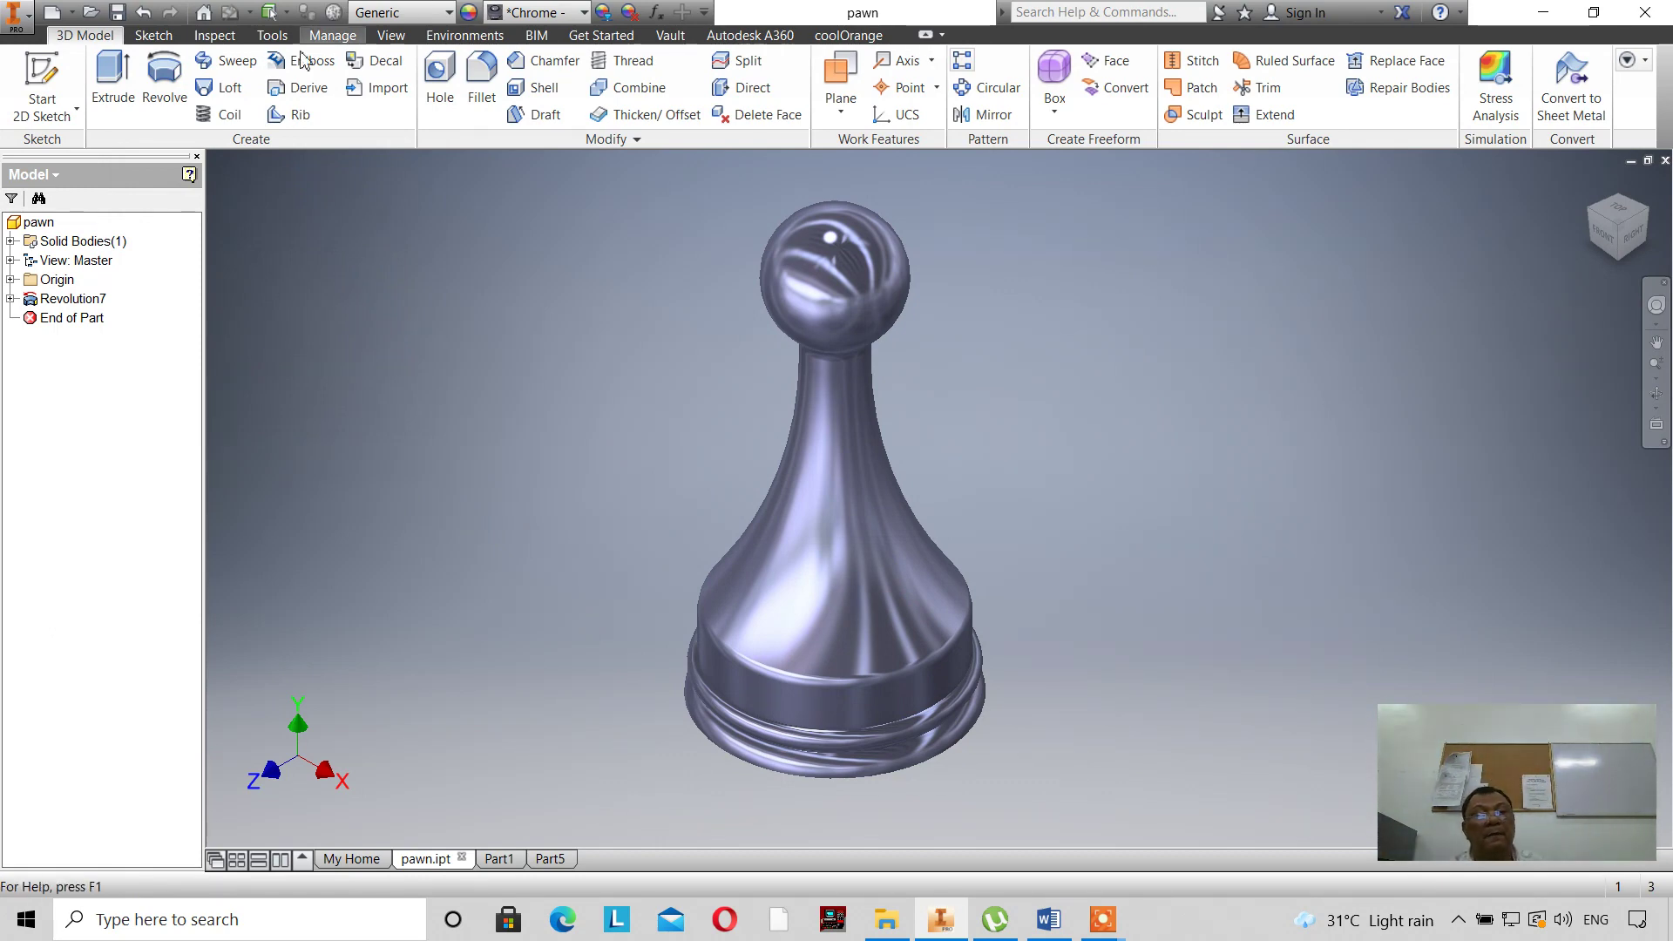
Set the pawn's visual style to Realistic and inspect the shaded model.
left_click(391, 35)
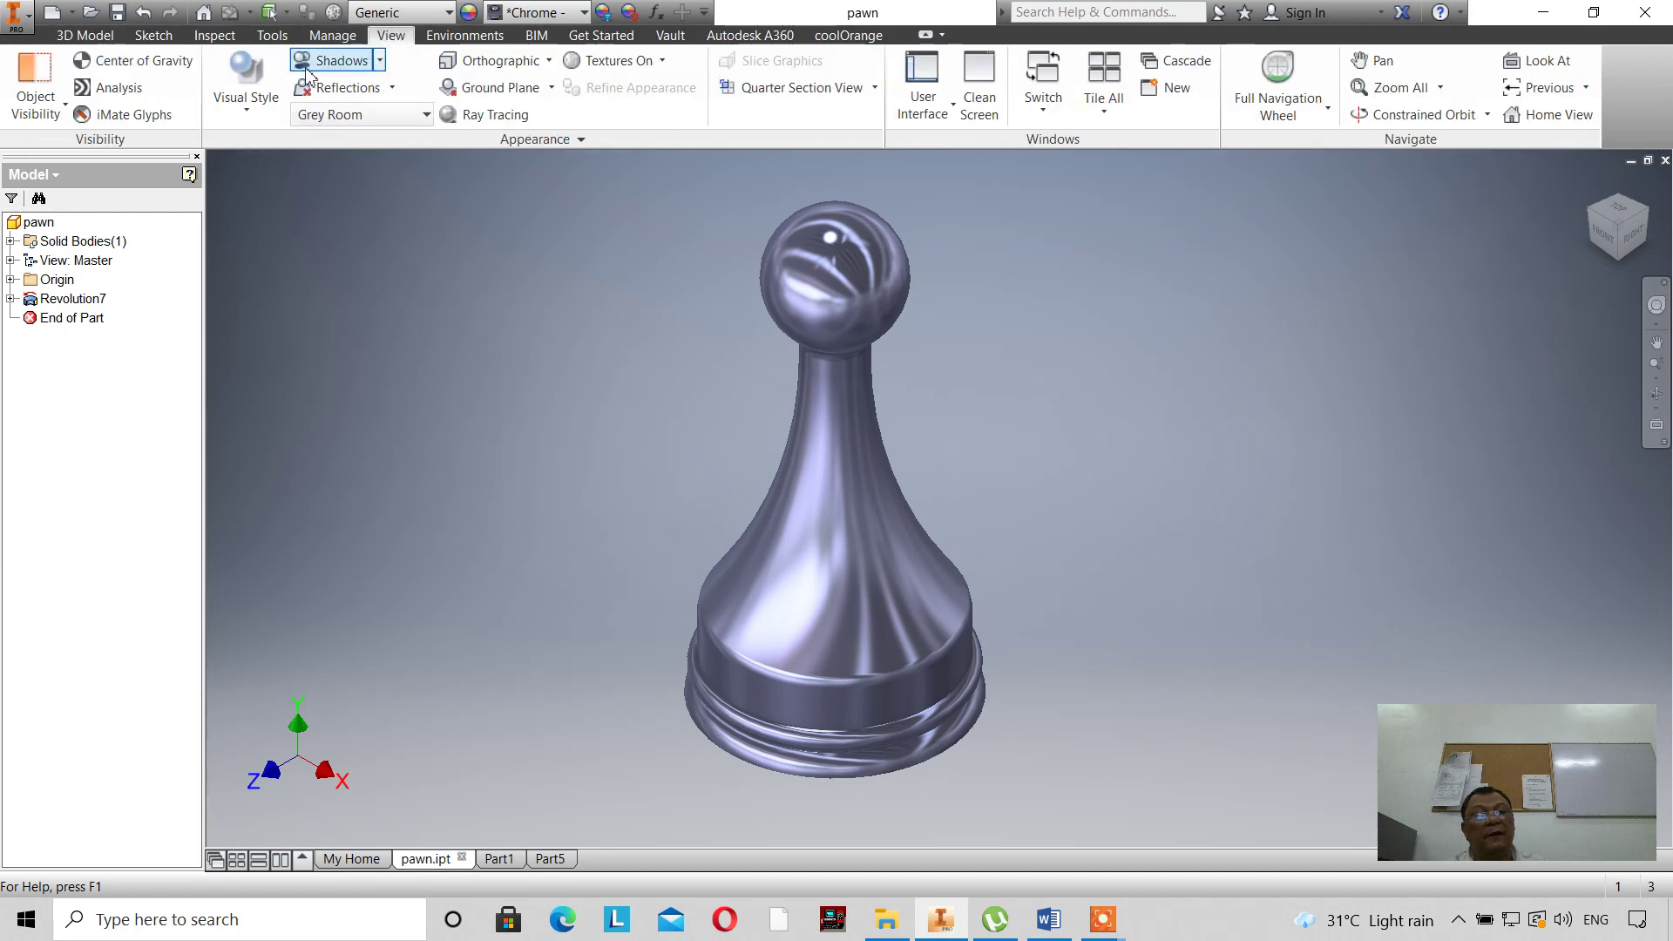
left_click(283, 90)
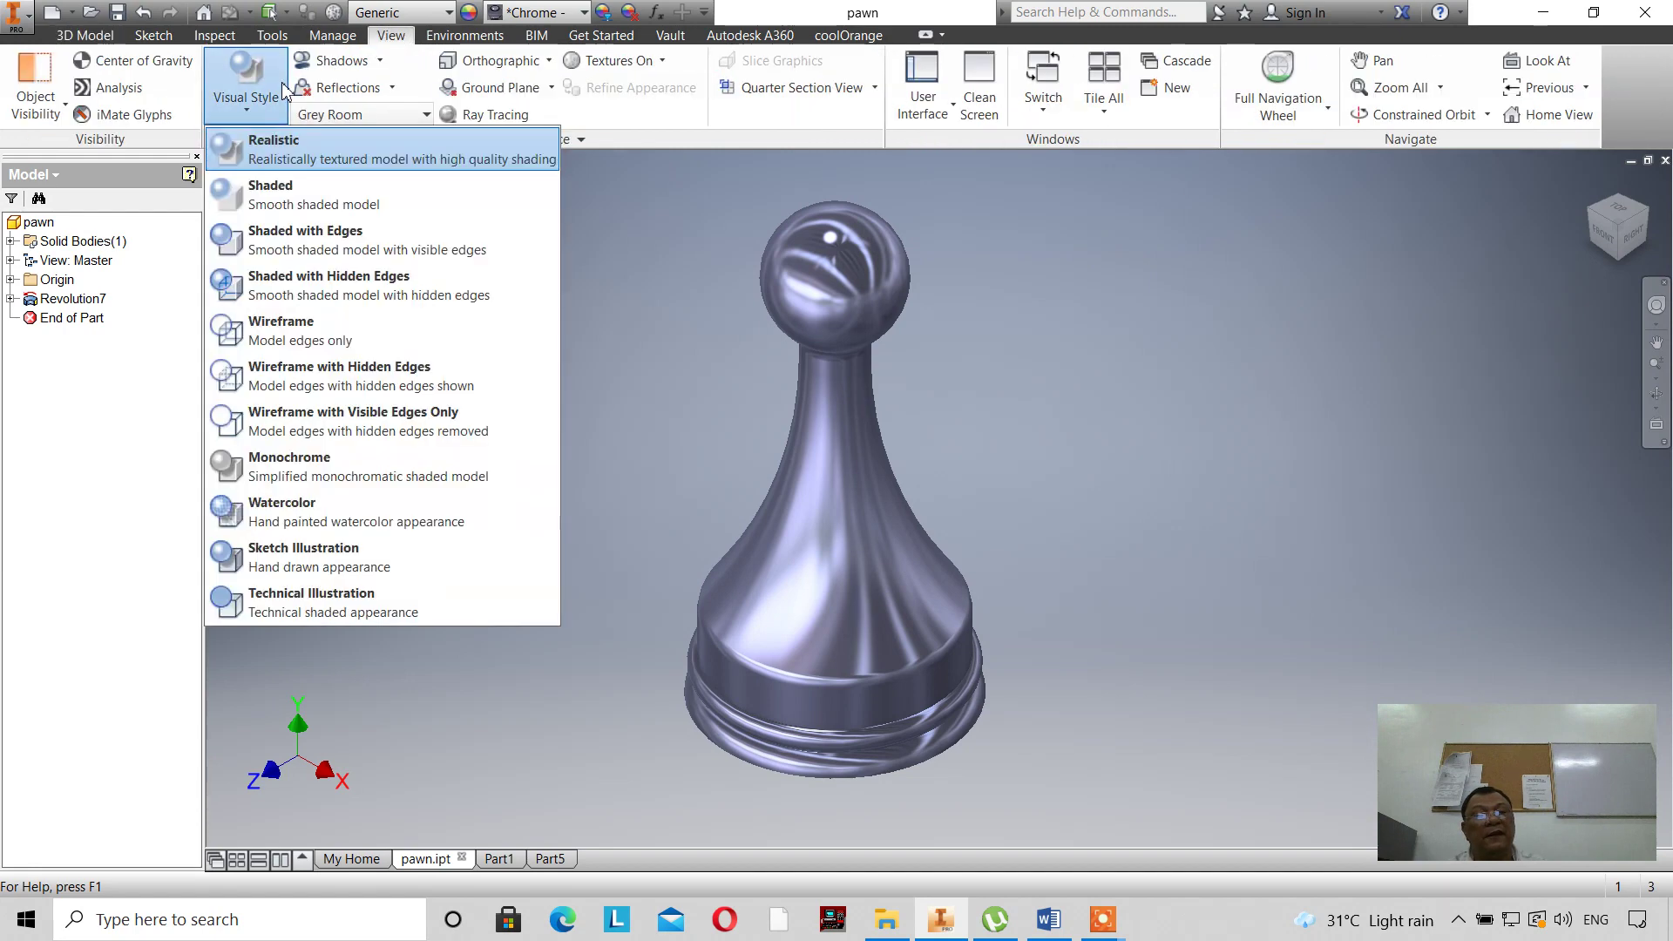
left_click(331, 149)
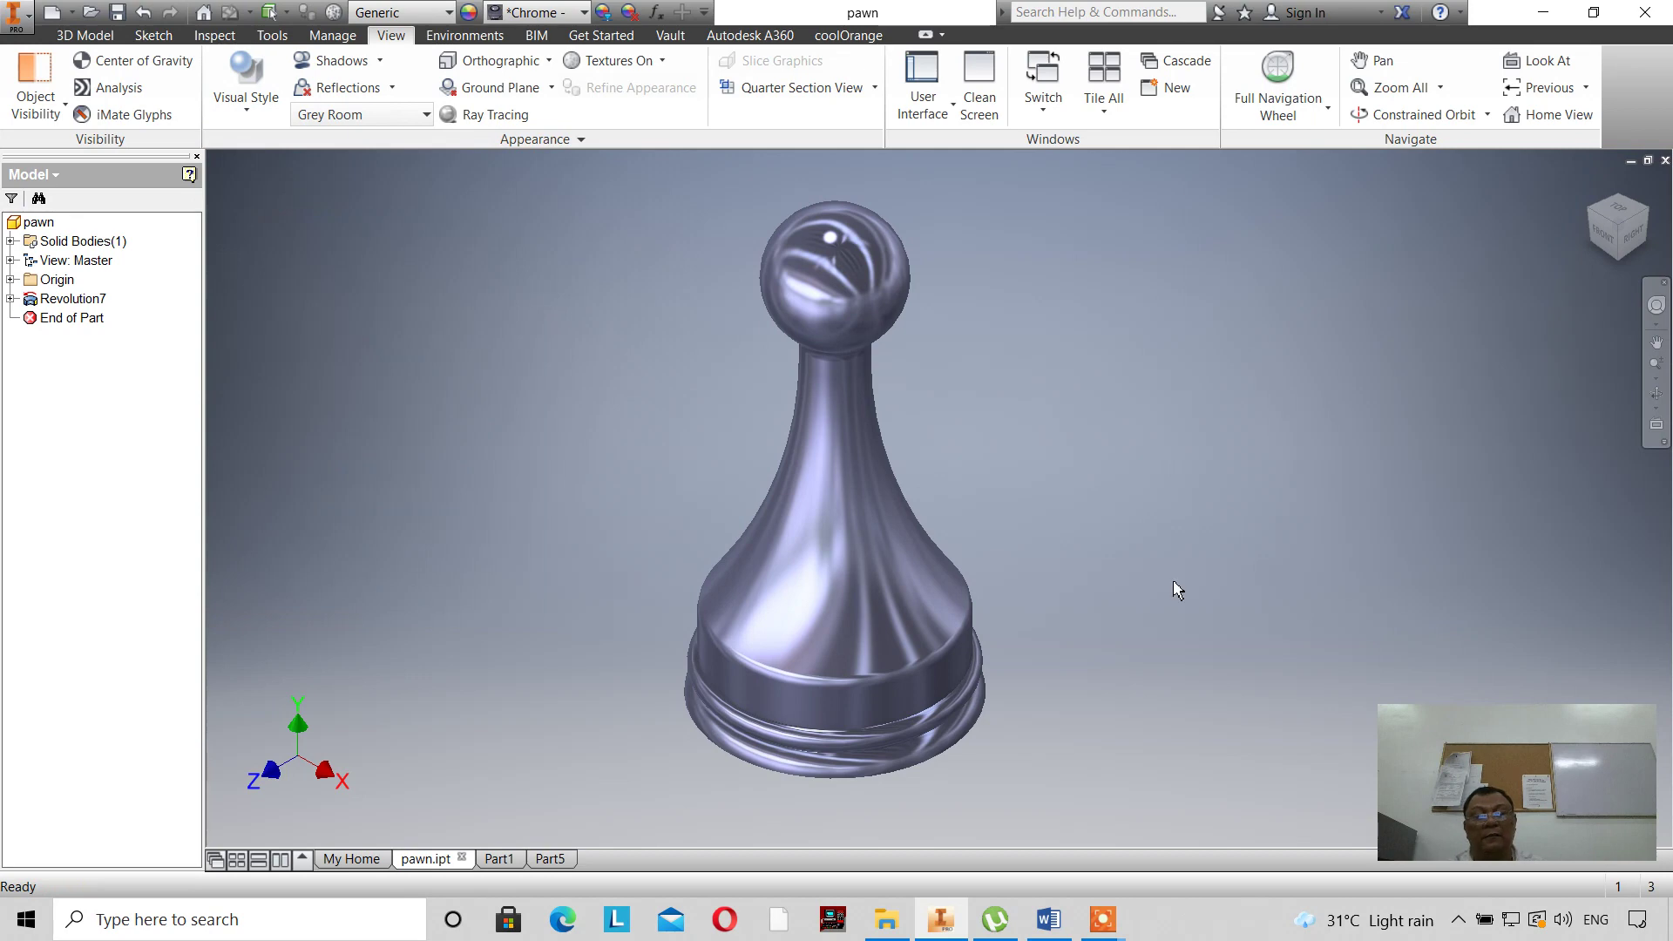
scroll(1056, 506, "down", 5)
scroll(1153, 494, "up", 8)
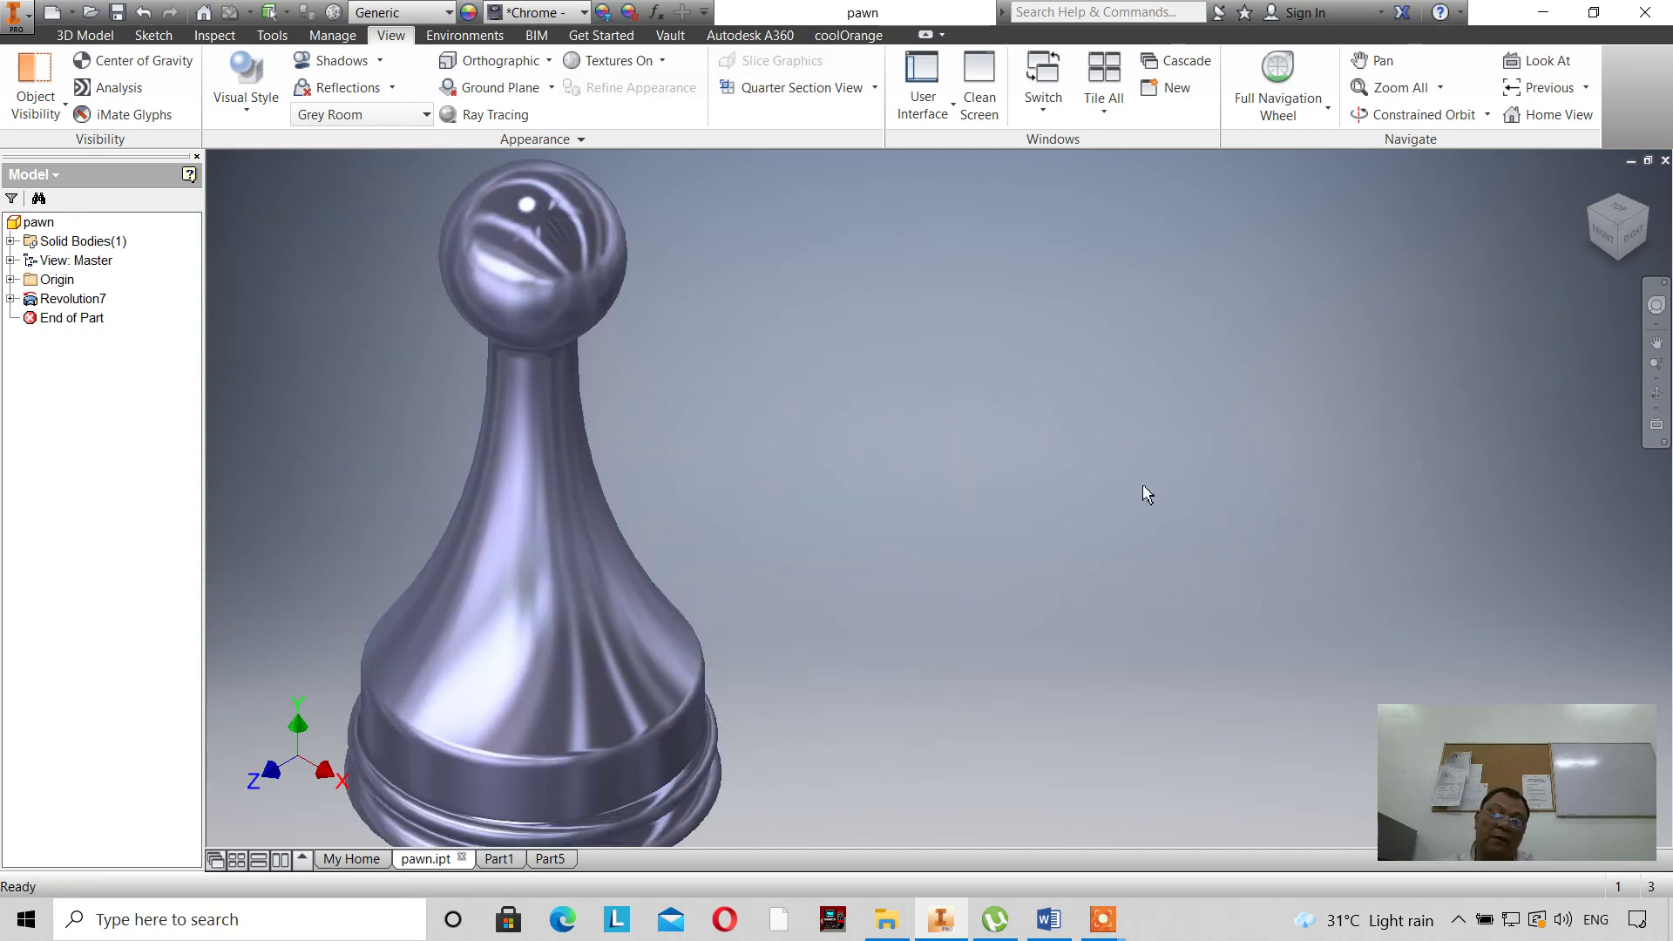
Open the sketch consumed by the pawn's revolution for editing.
scroll(1146, 495, "down", 3)
scroll(1144, 497, "up", 4)
scroll(1144, 497, "down", 3)
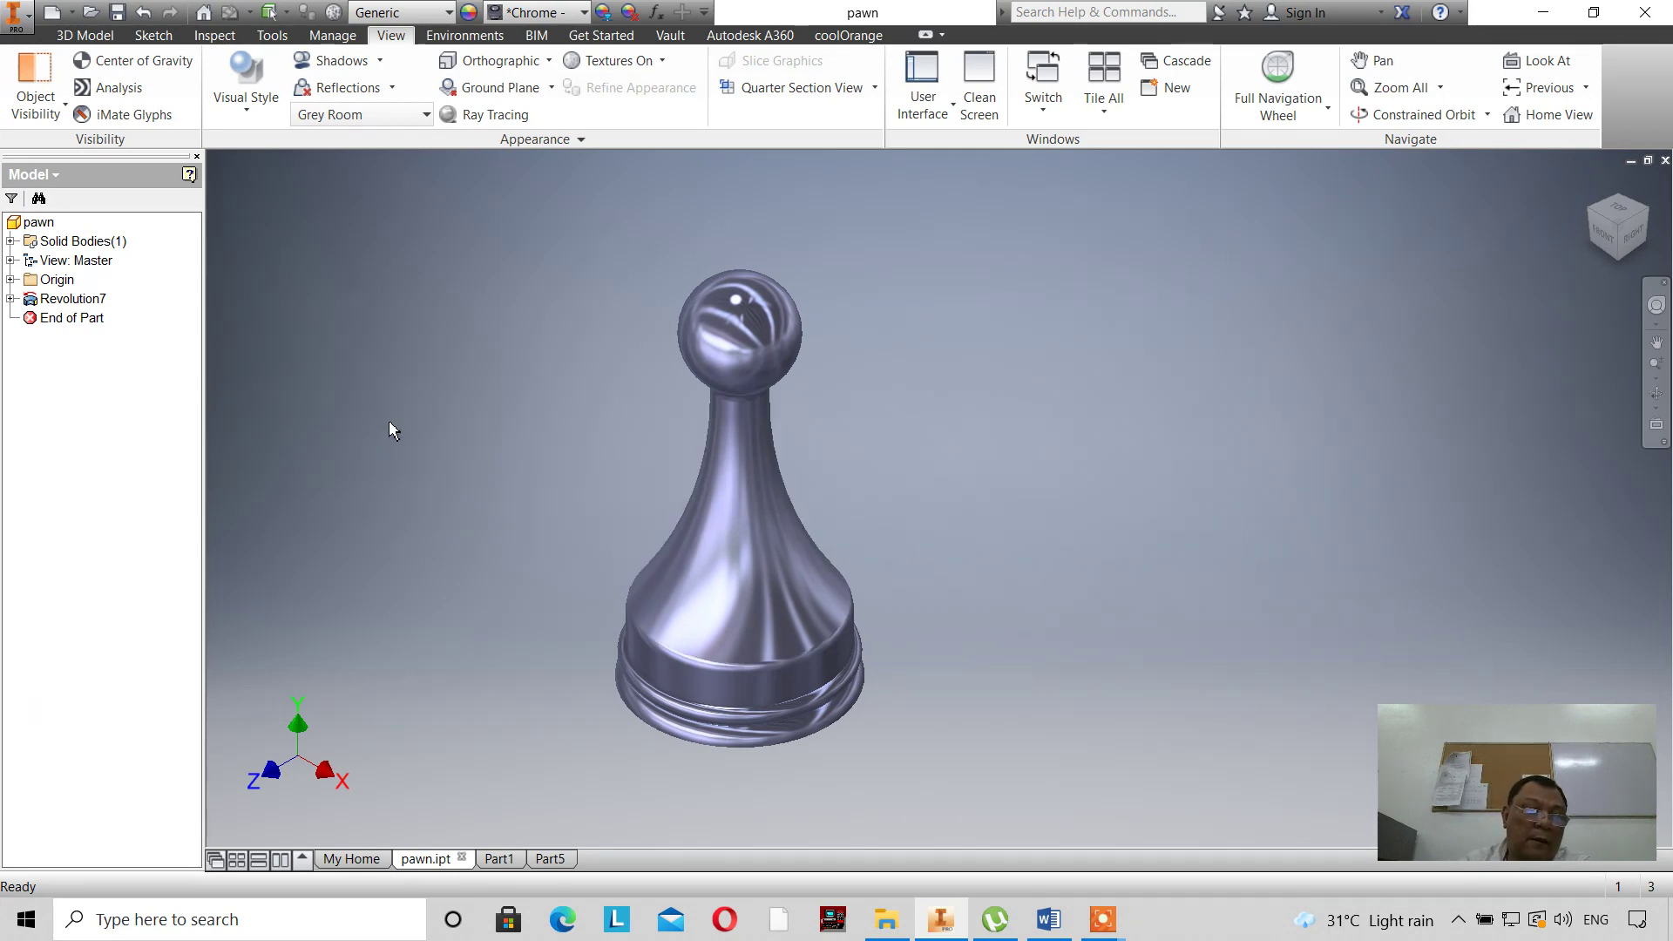
left_click(11, 298)
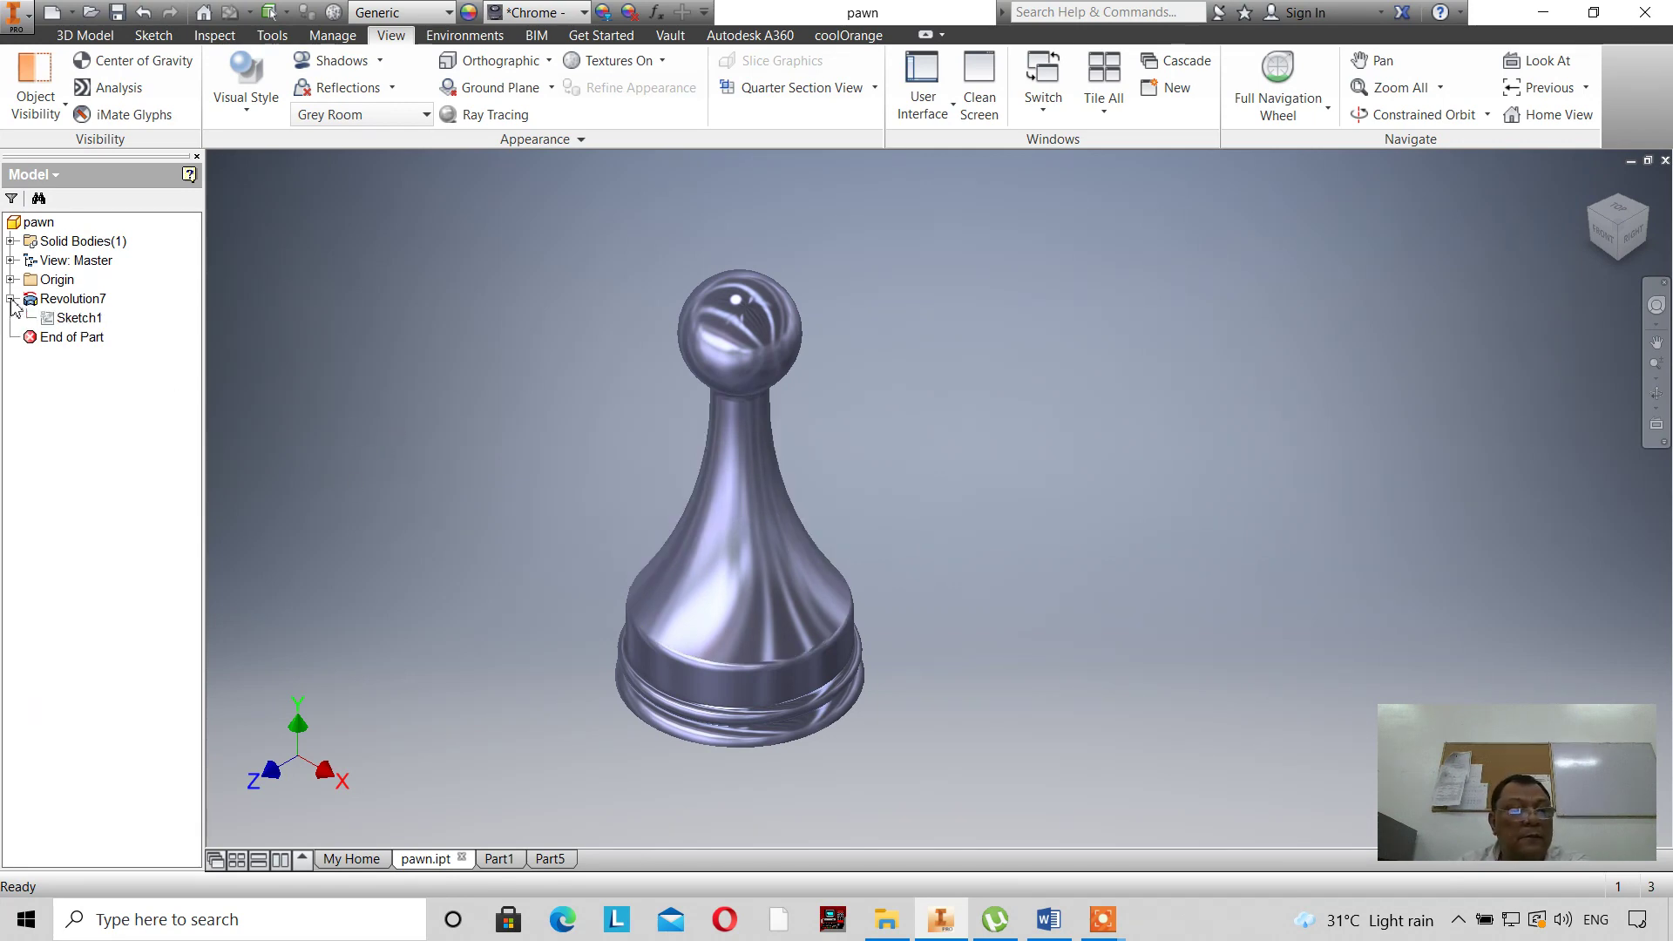
double_click(67, 320)
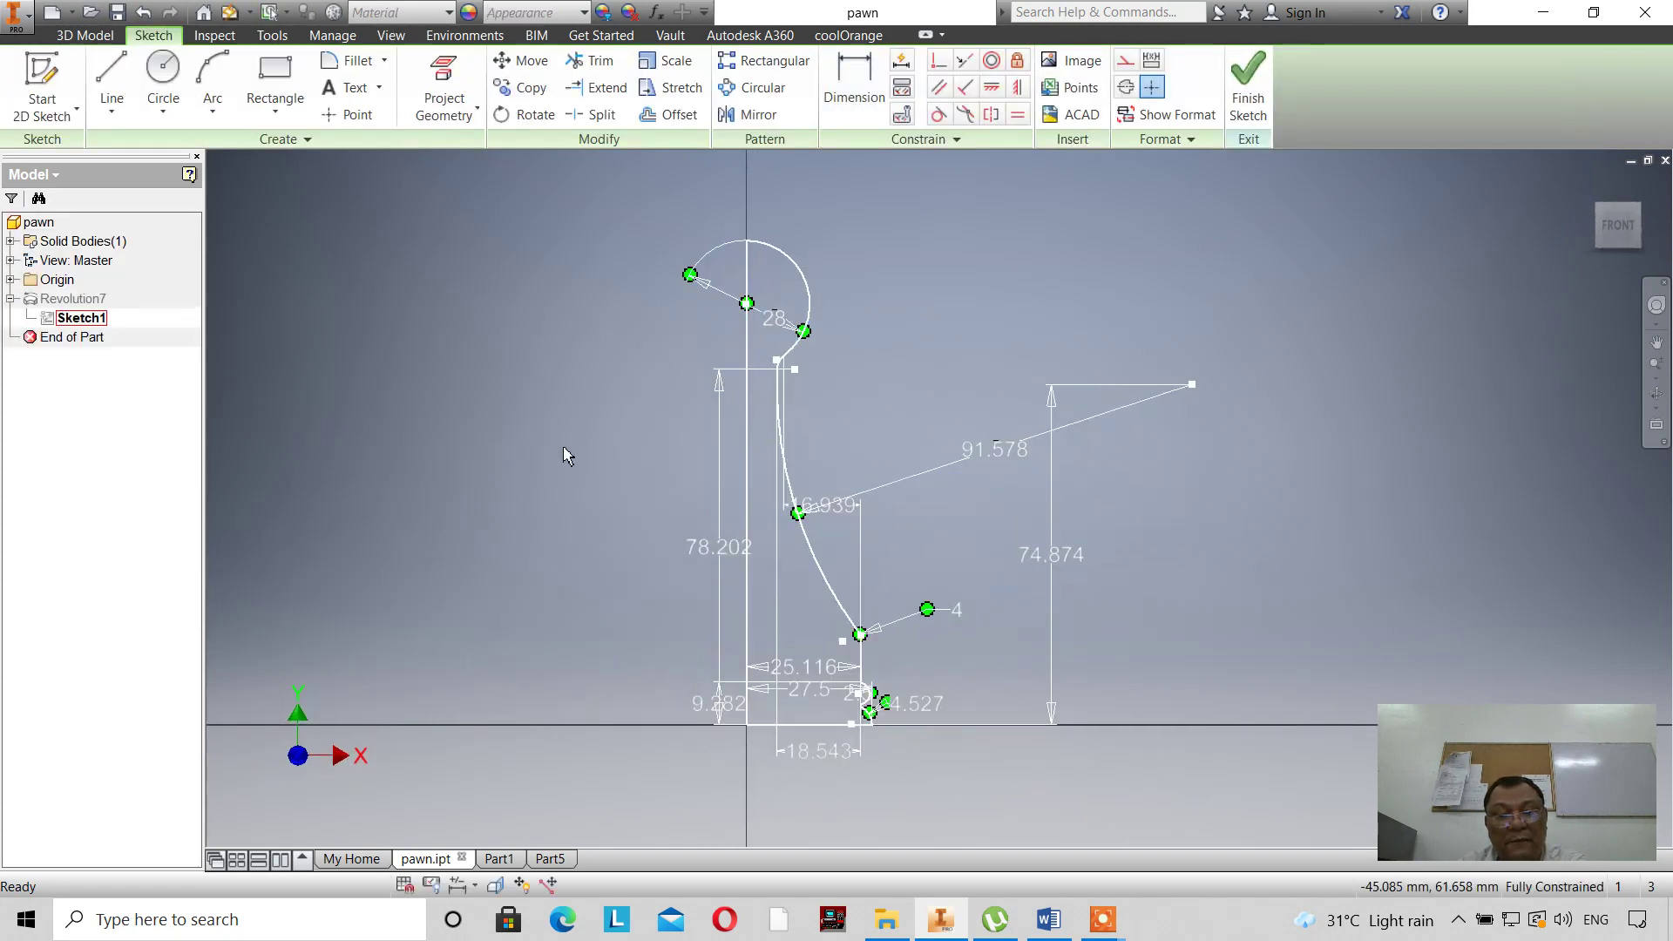
scroll(489, 415, "down", 3)
scroll(489, 415, "up", 4)
scroll(486, 415, "down", 1)
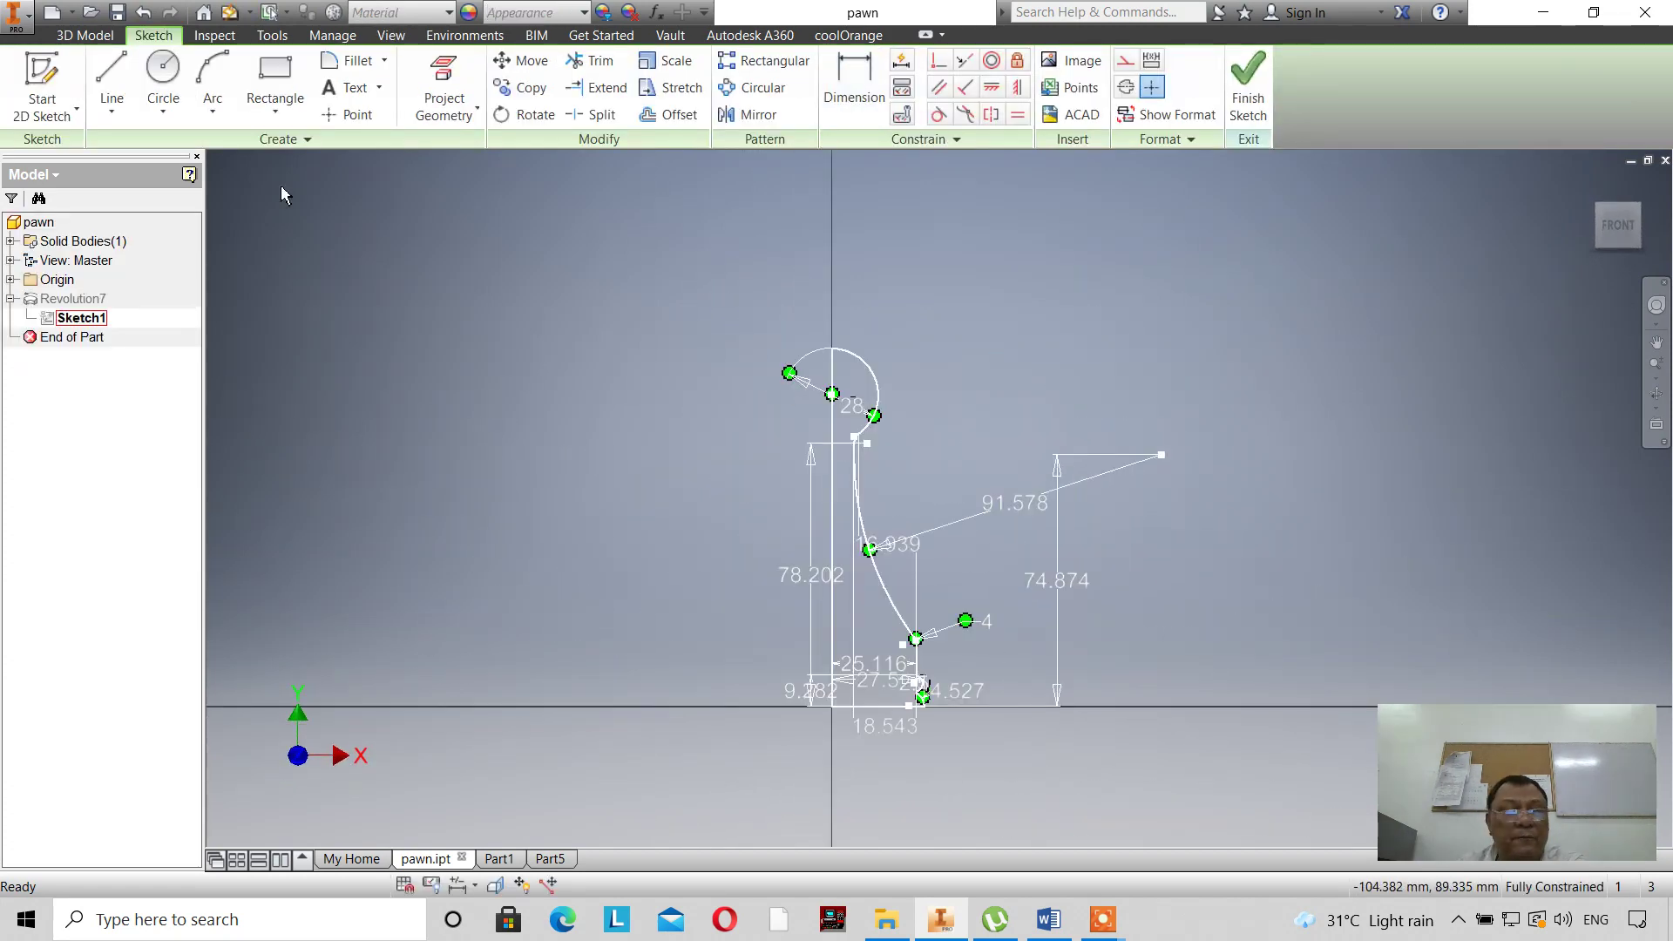
Draw a vertical line about 31 mm left of the pawn profile's straight edge, matching its full height, and convert it to construction geometry.
left_click(112, 83)
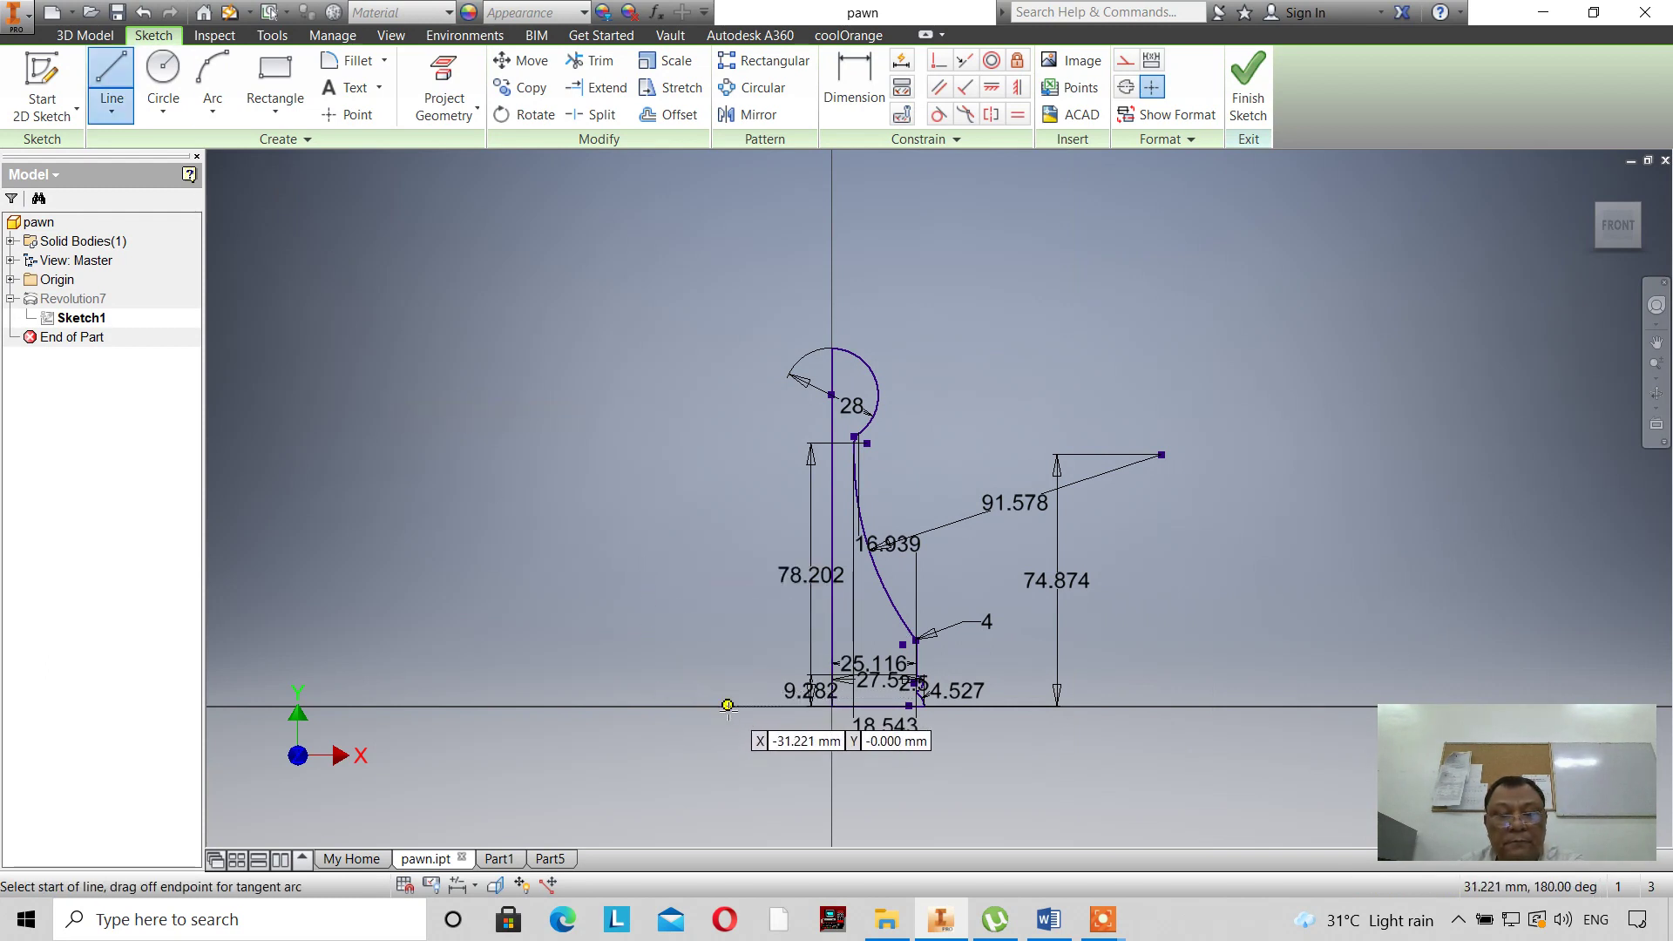
left_click(728, 704)
left_click(728, 347)
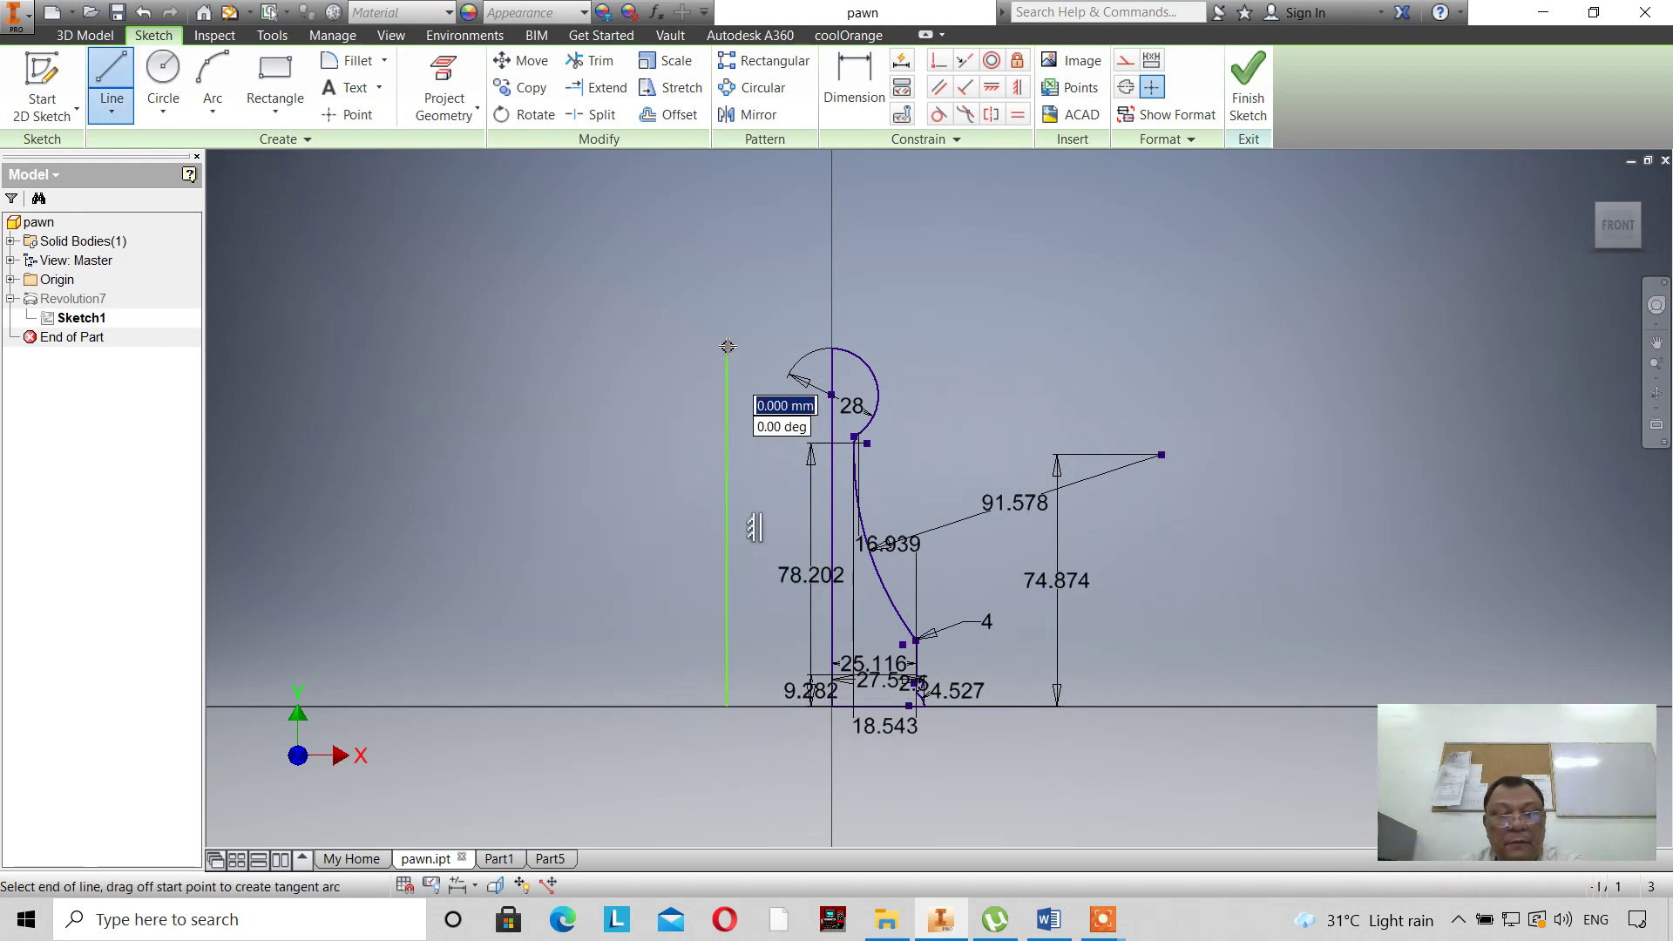
right_click(728, 347)
left_click(791, 351)
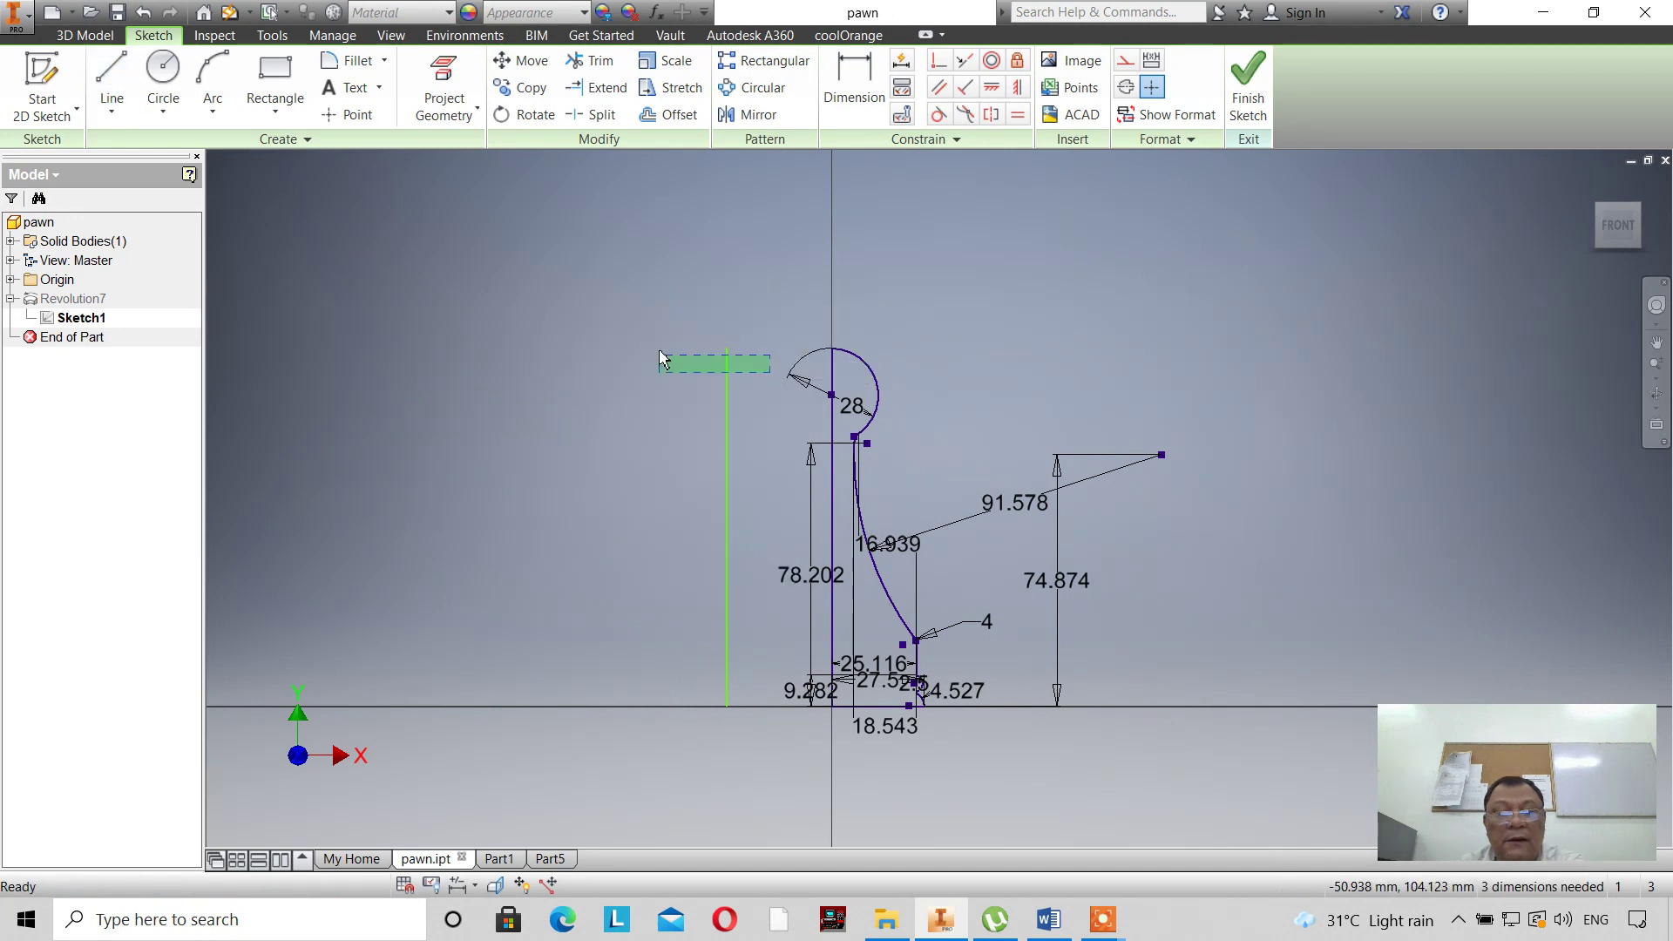
left_click(727, 359)
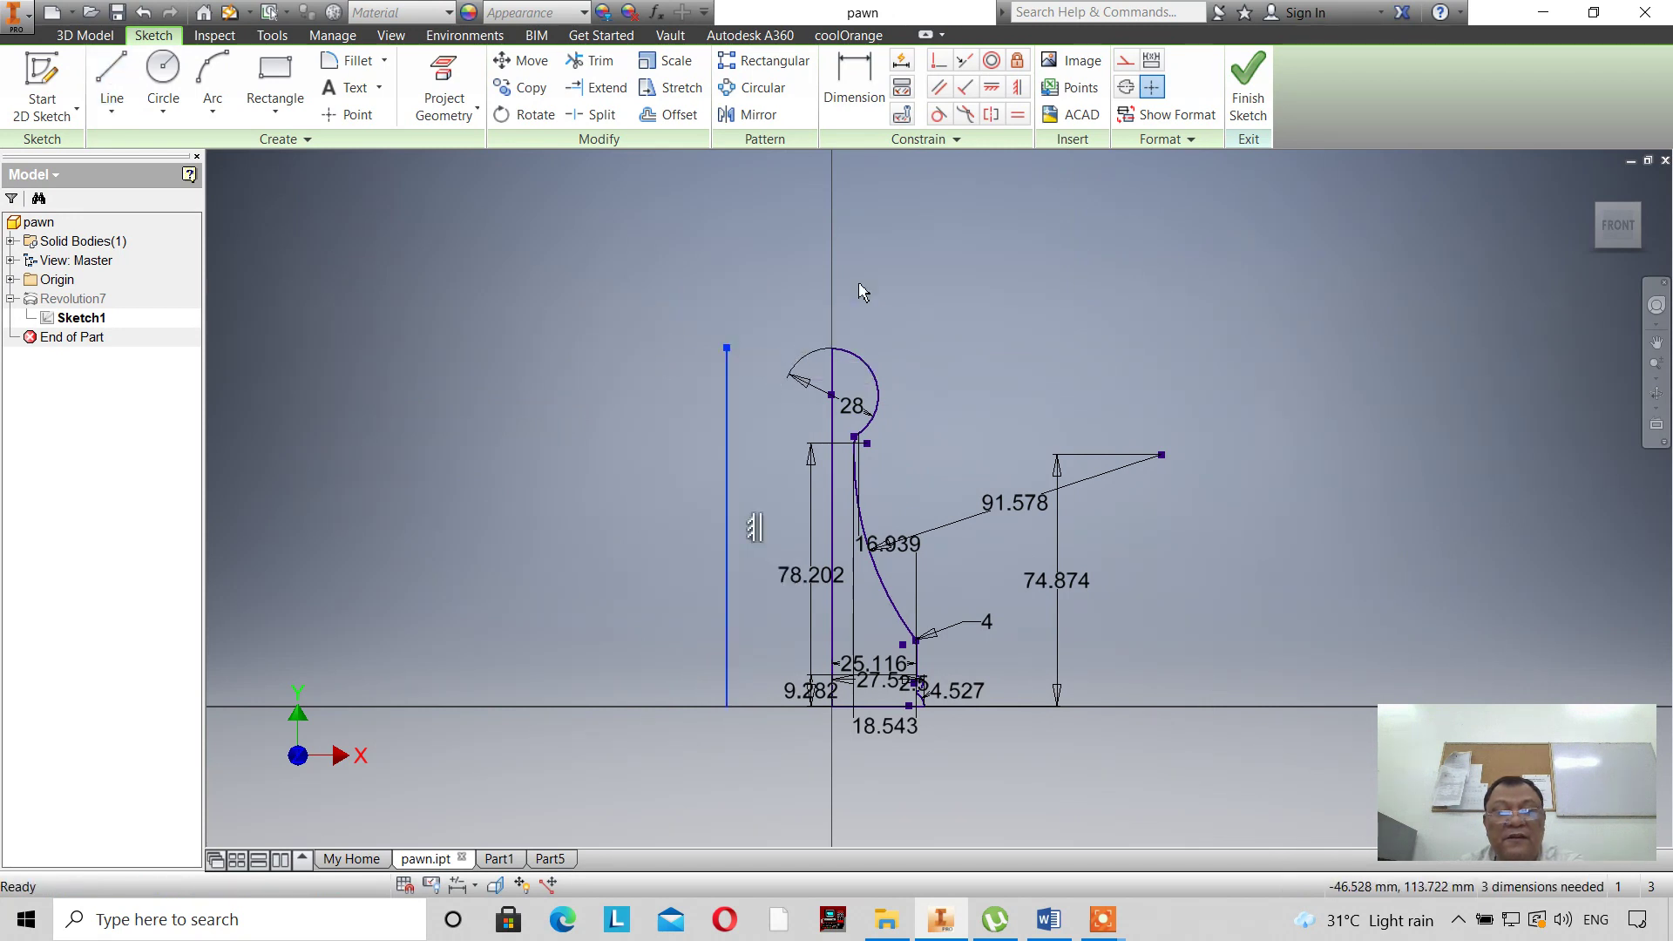
left_click(1123, 61)
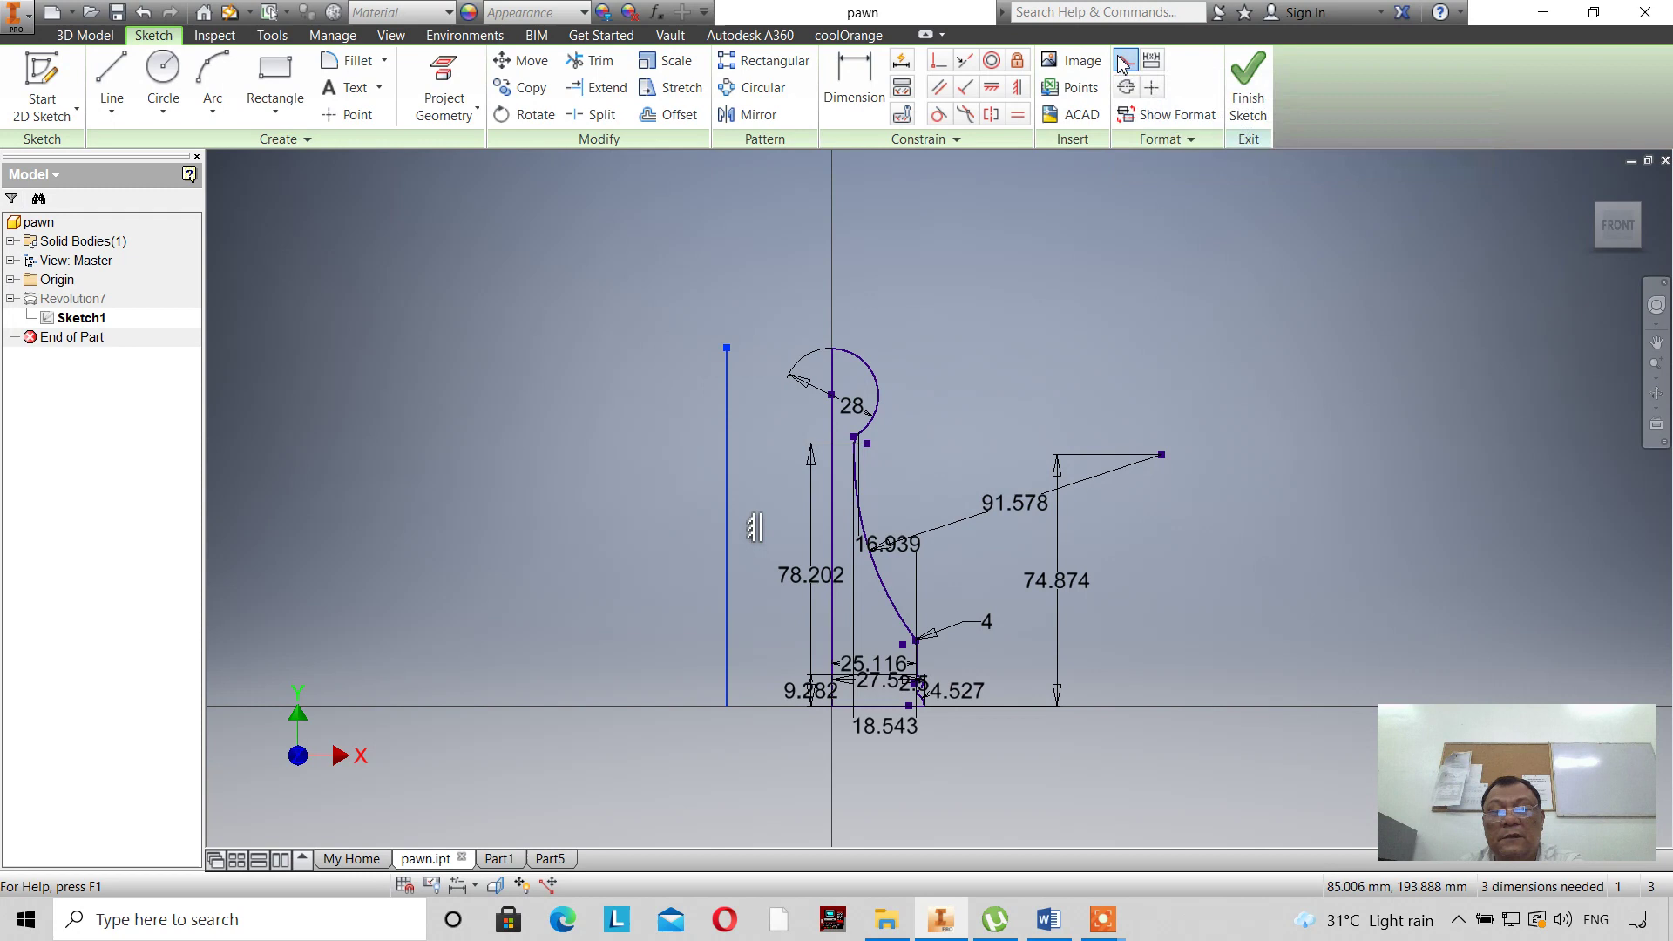
left_click(1156, 282)
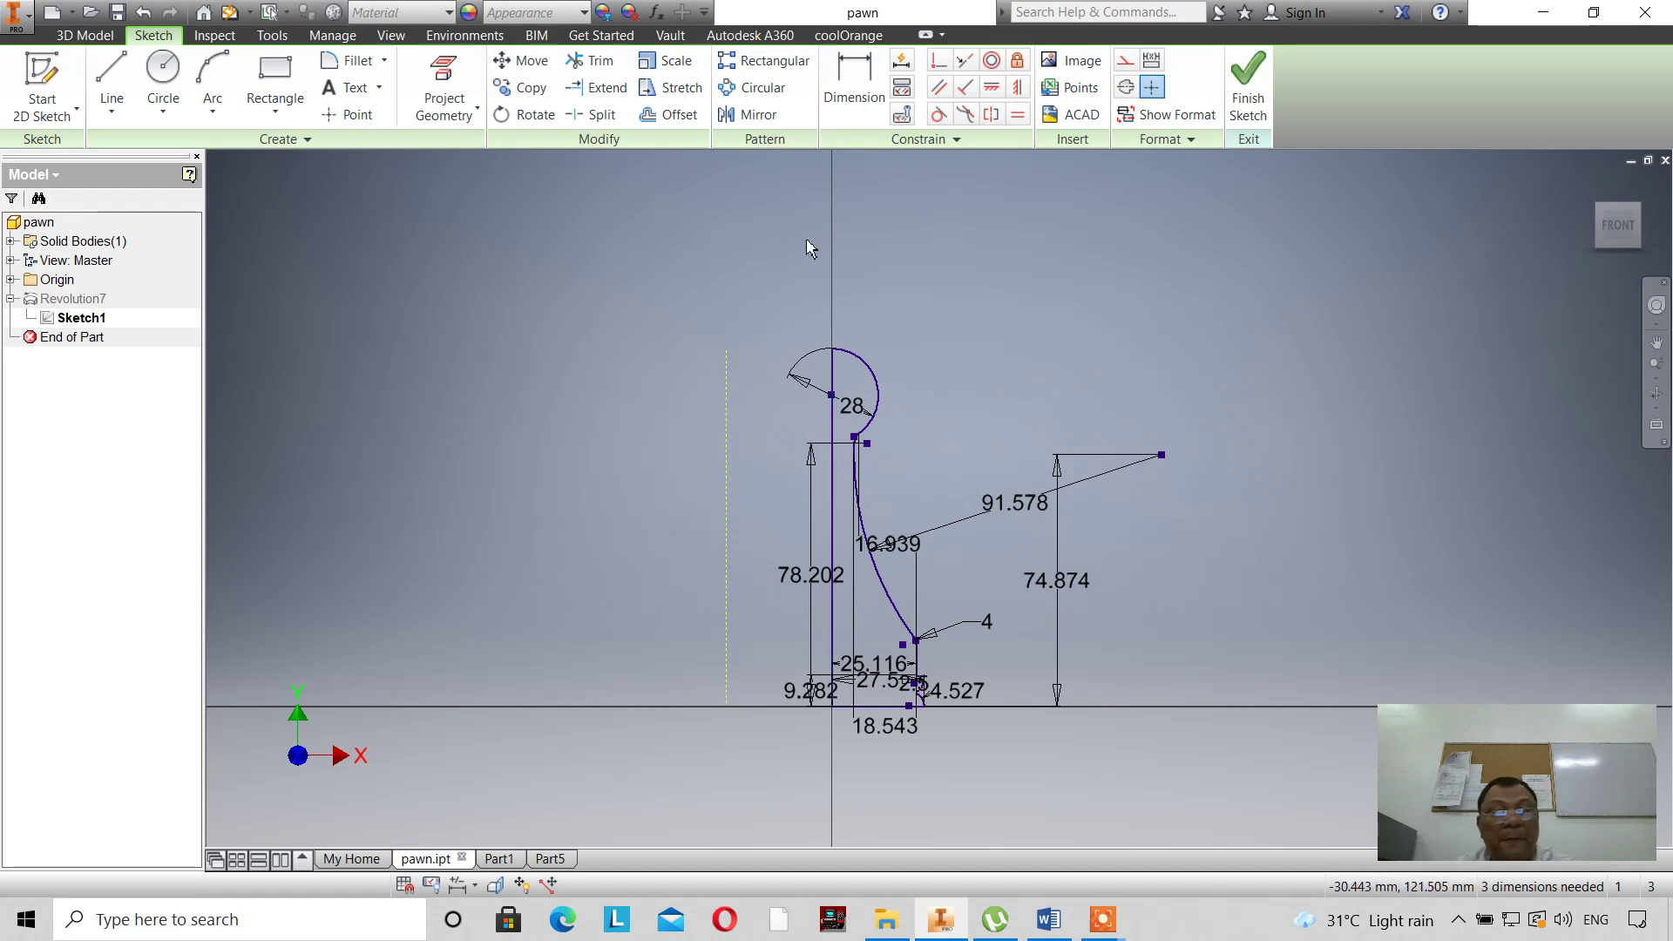
key("d")
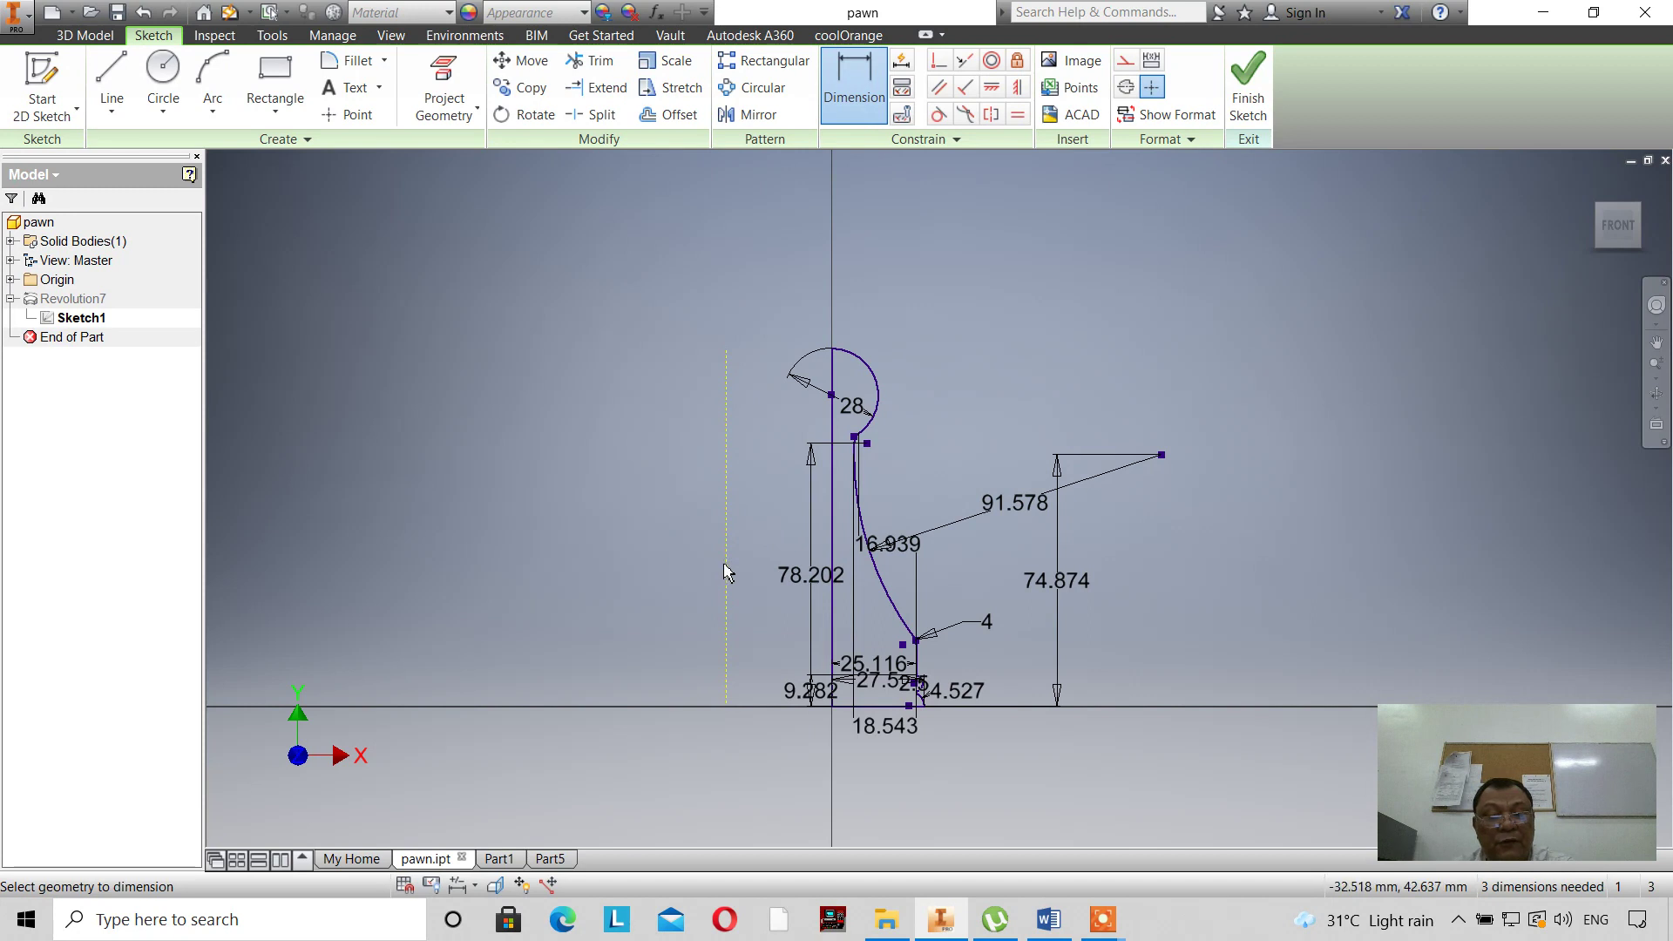
left_click(832, 626)
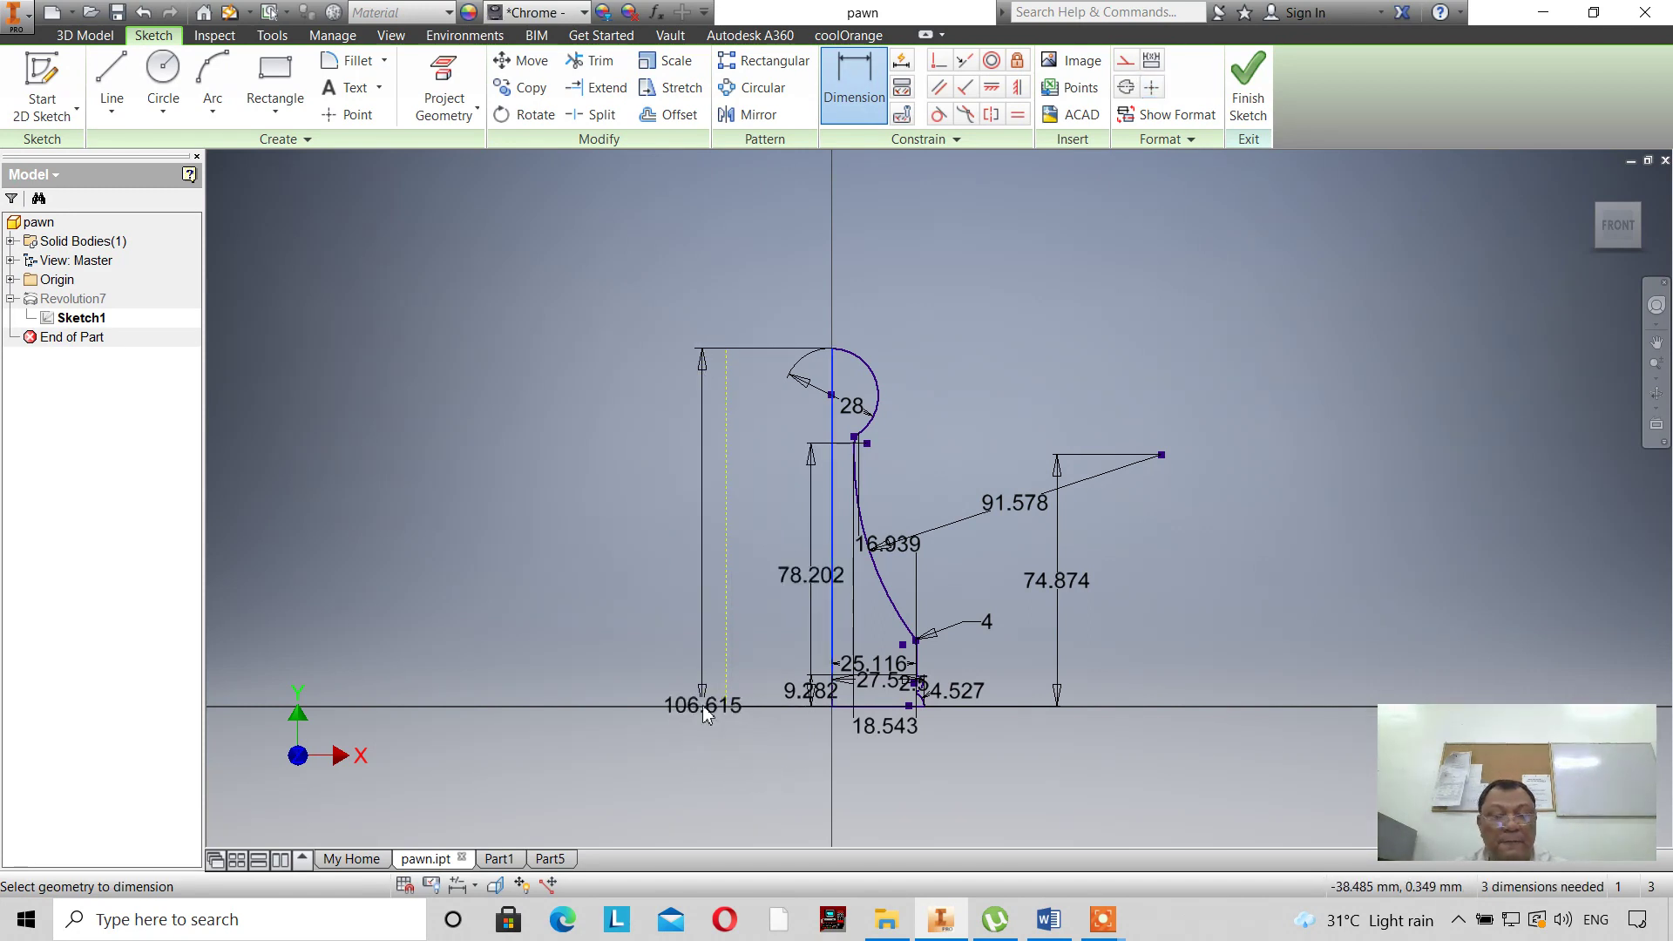
key("Escape")
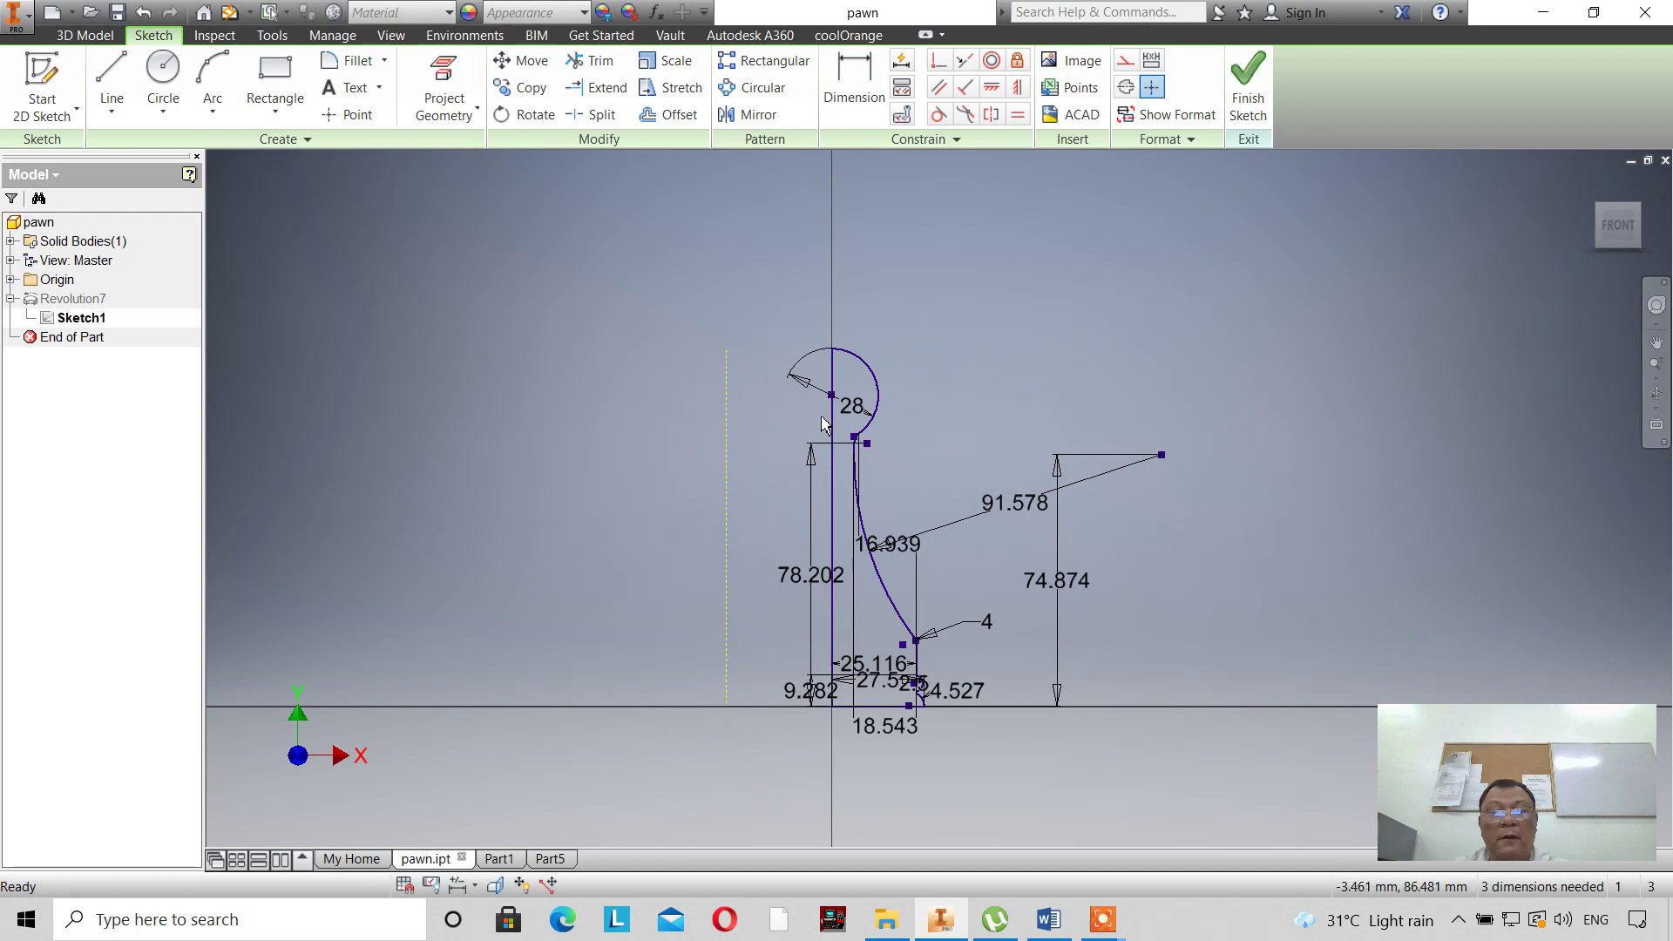
Dimension the construction line 26 mm from the profile's straight vertical edge and finish the sketch.
left_click(856, 87)
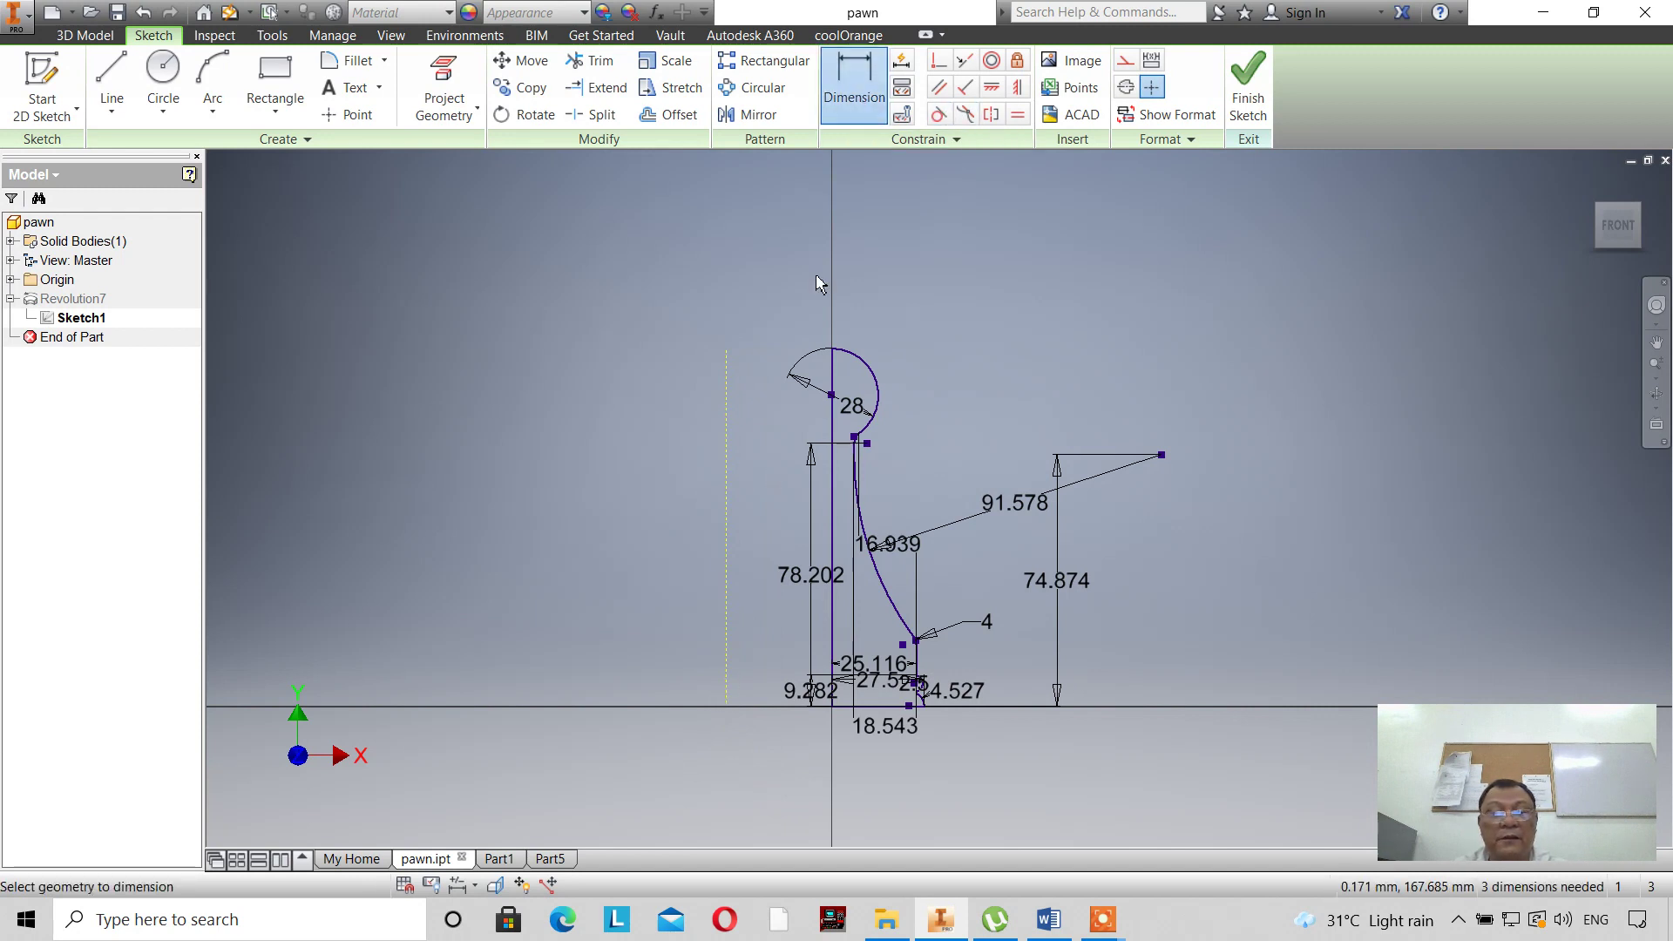
left_click(726, 705)
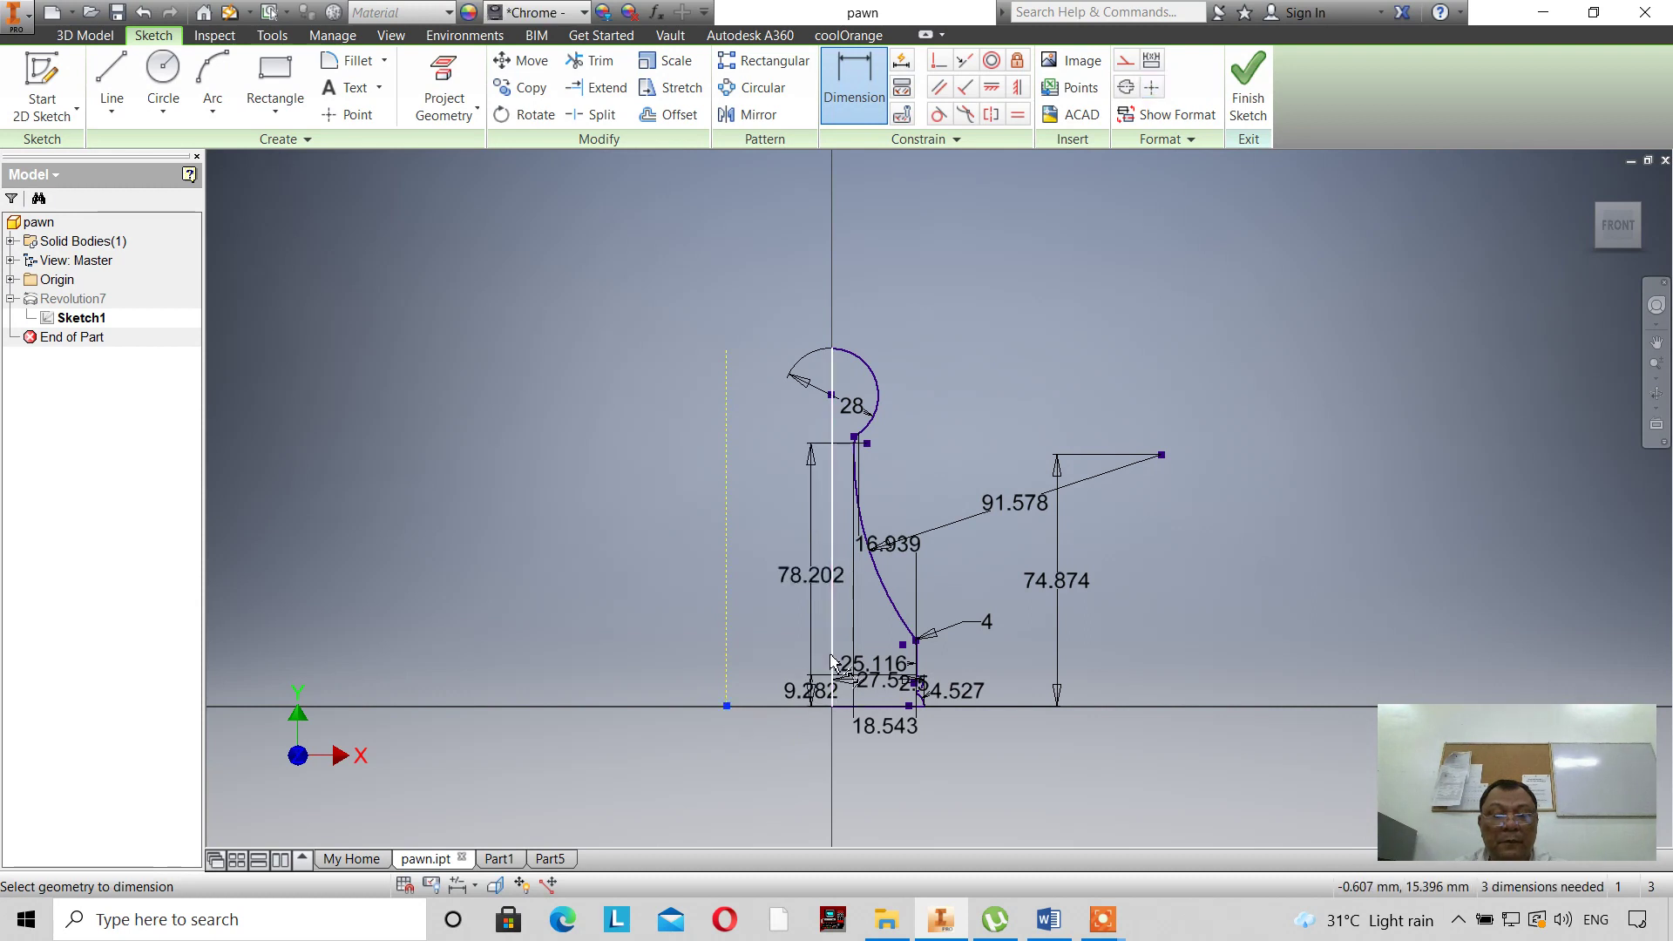
left_click(832, 671)
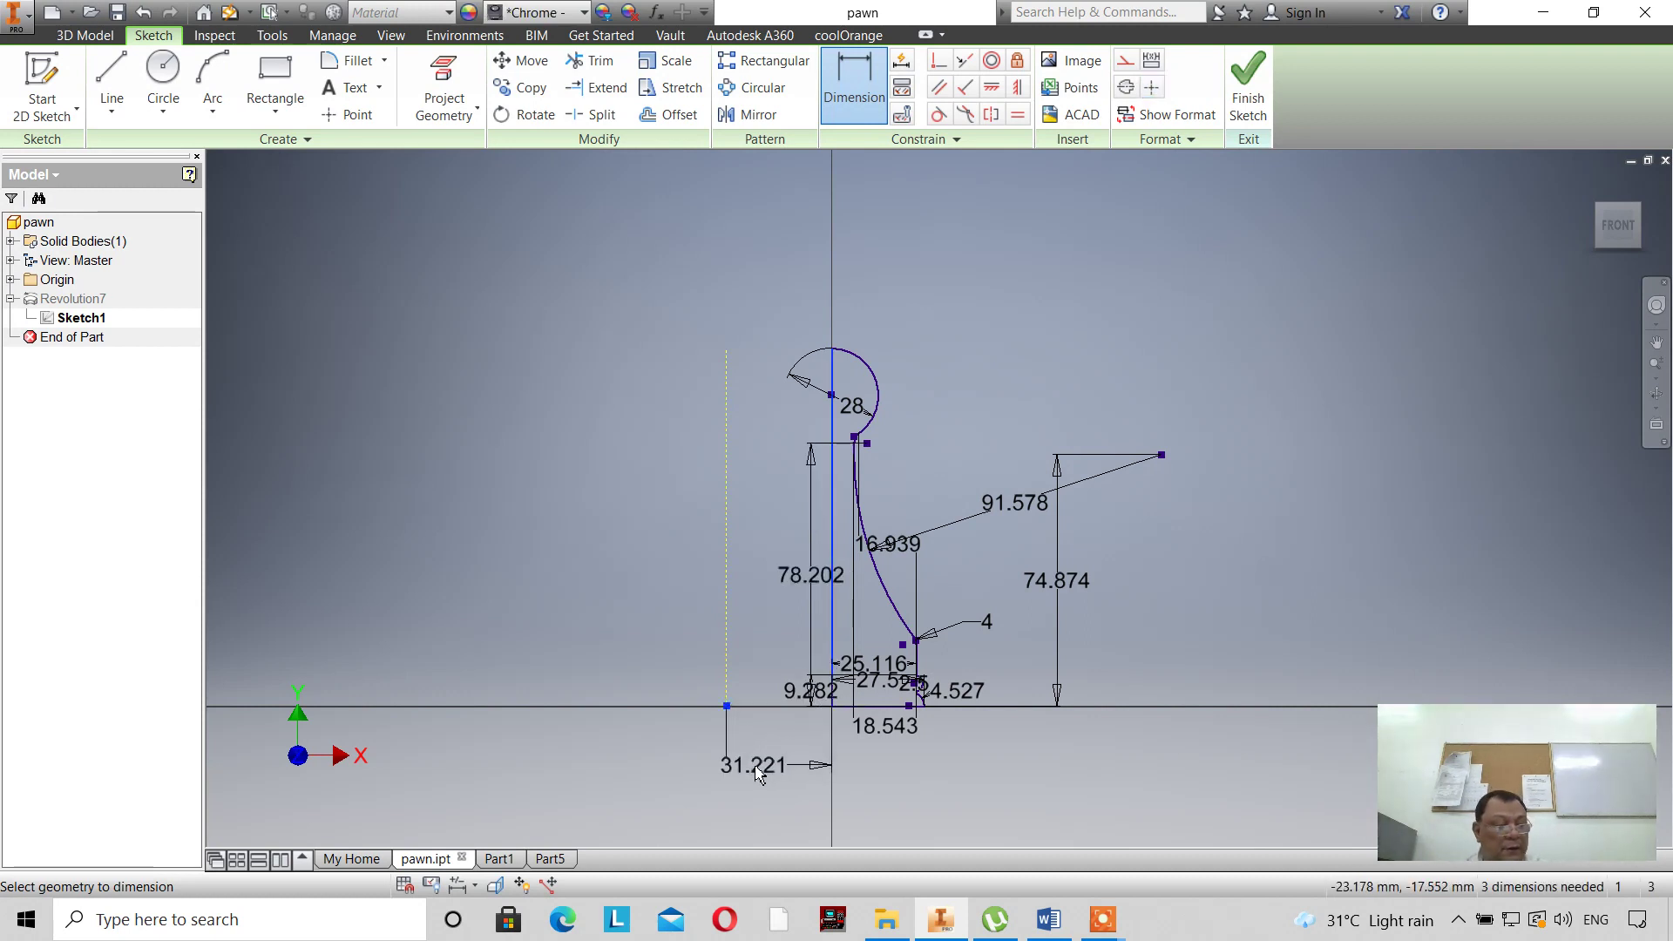
left_click(756, 773)
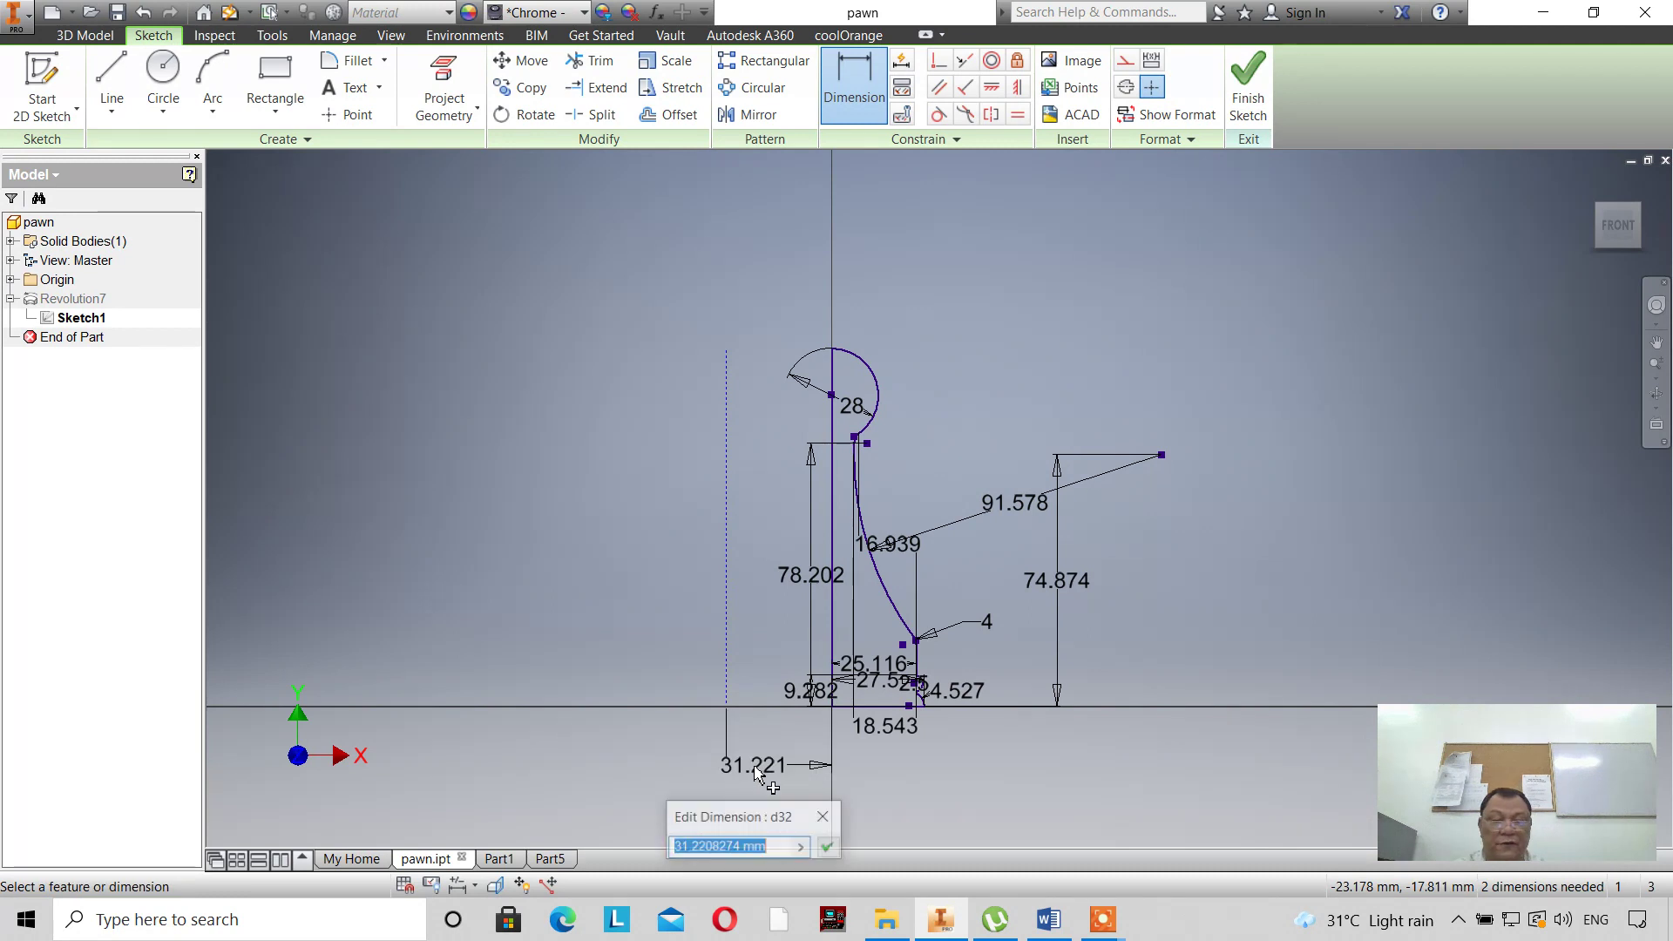
type("26")
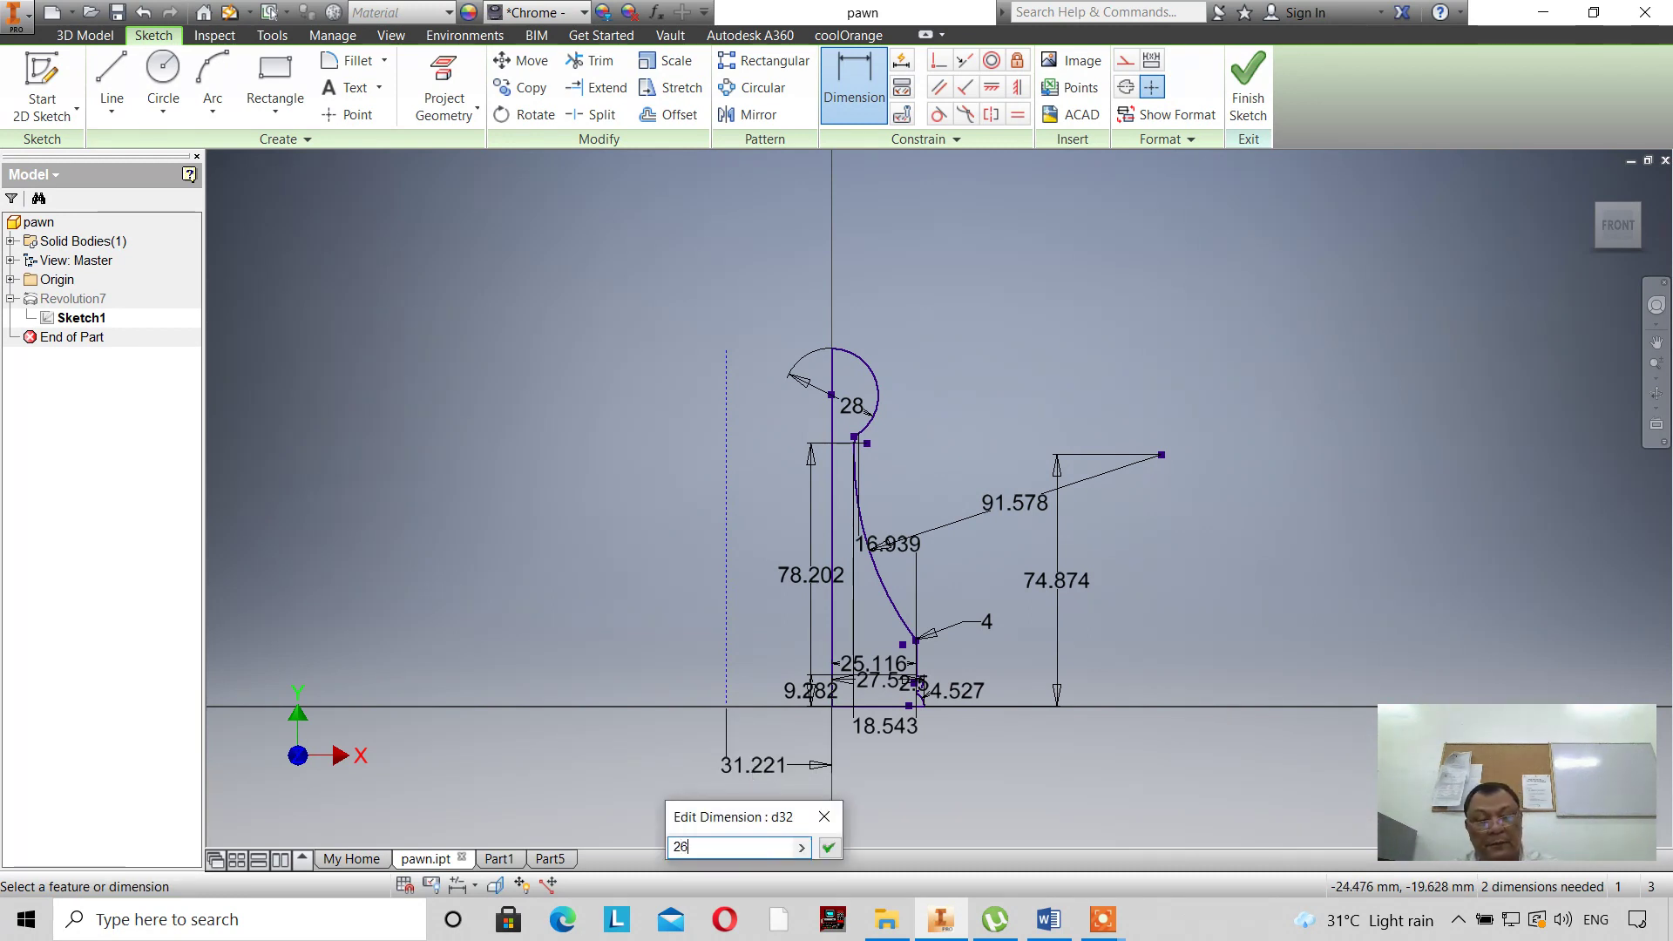
left_click(828, 849)
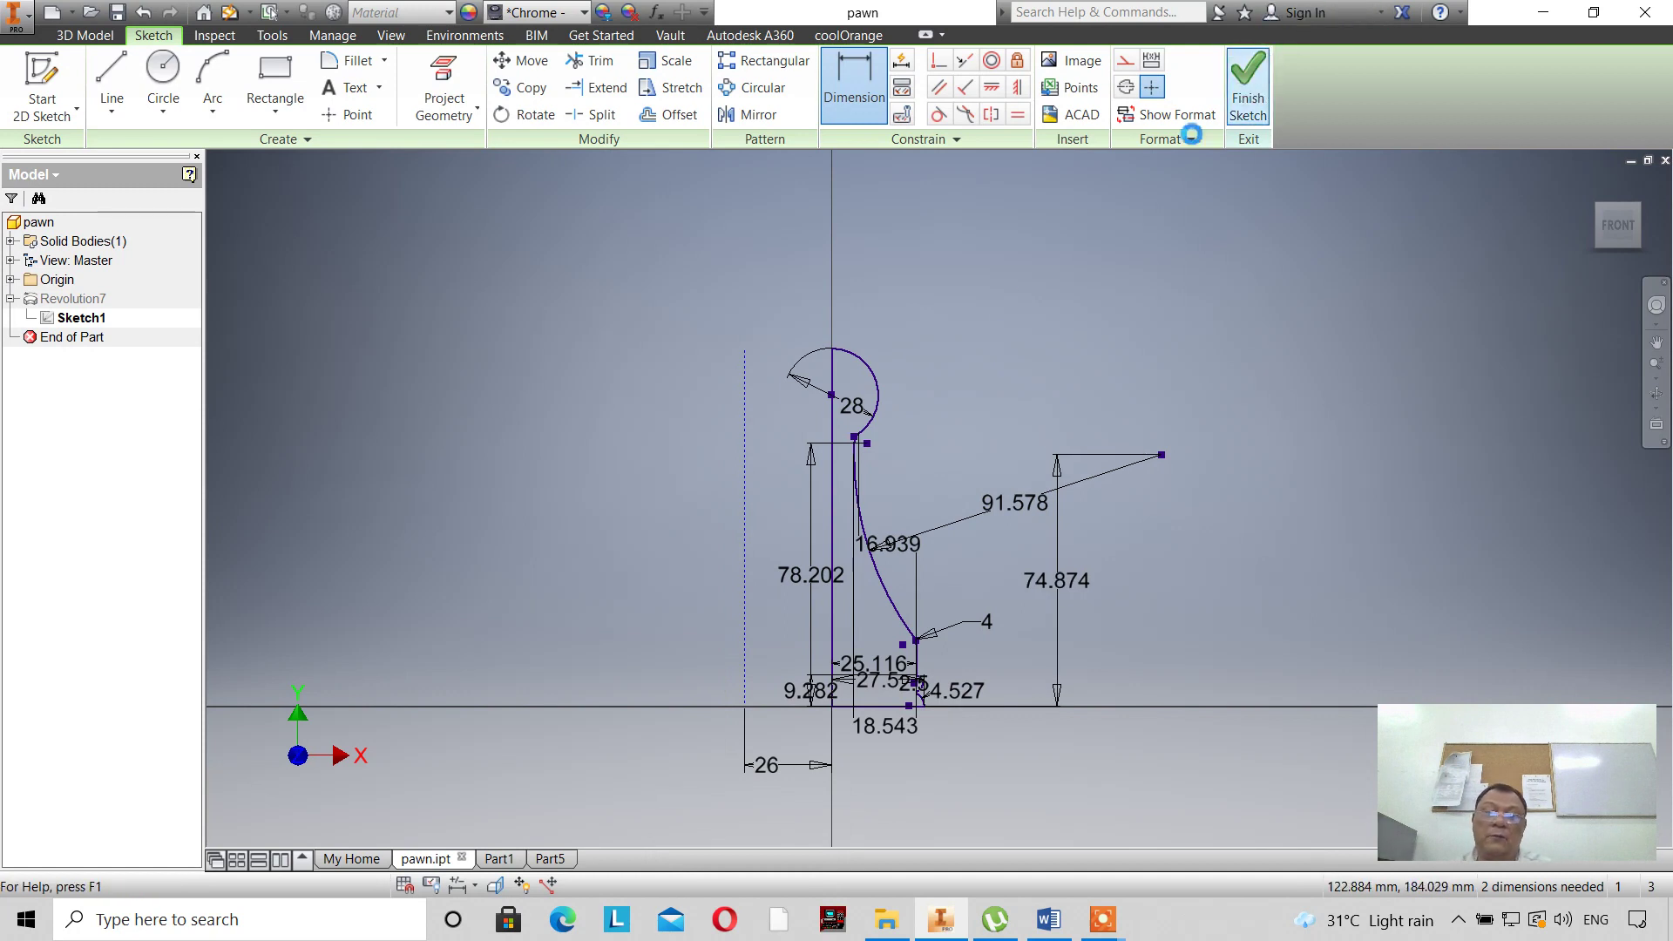
left_click(1248, 83)
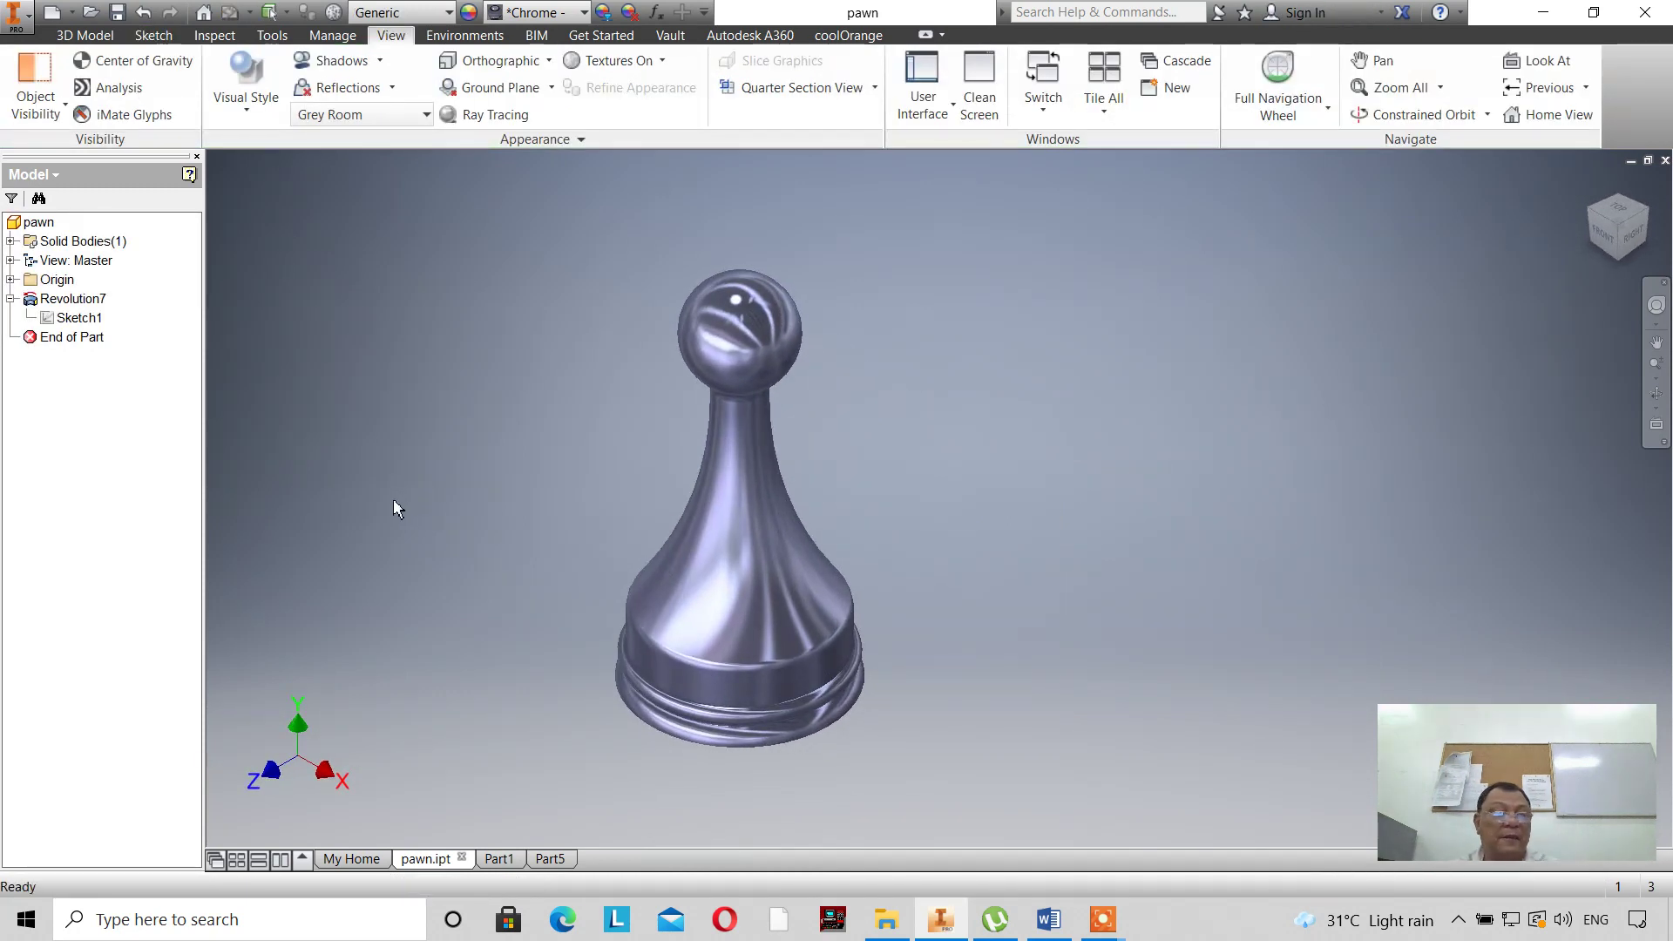
Delete the pawn's revolution feature while keeping its consumed sketch.
right_click(73, 305)
left_click(103, 383)
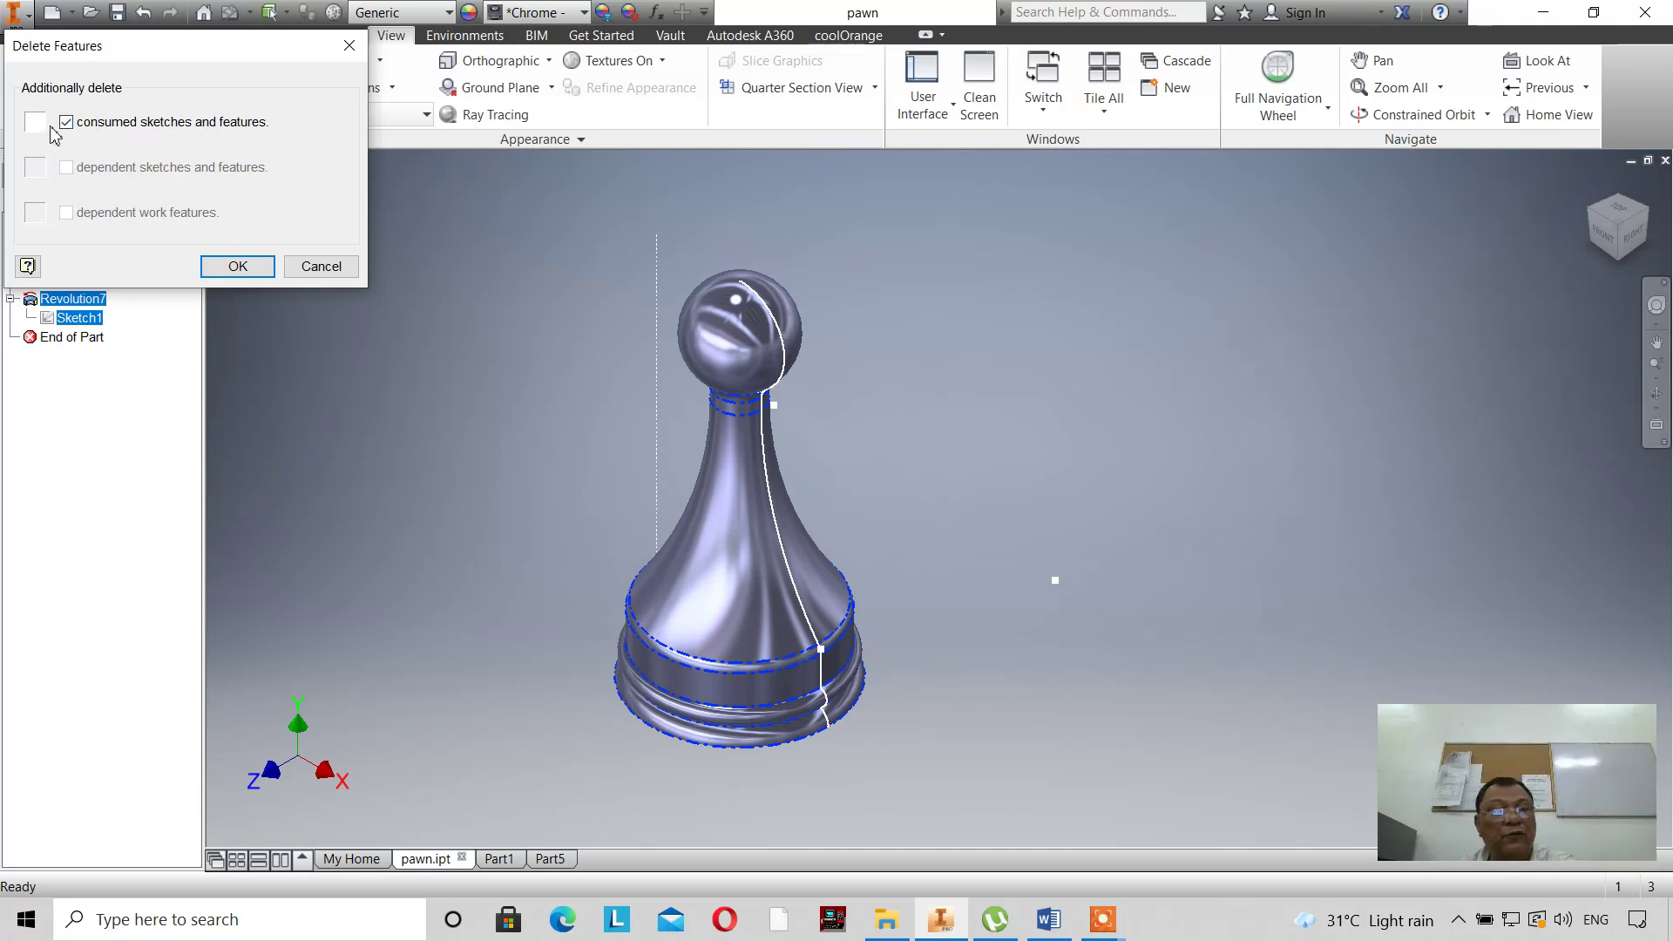
left_click(219, 267)
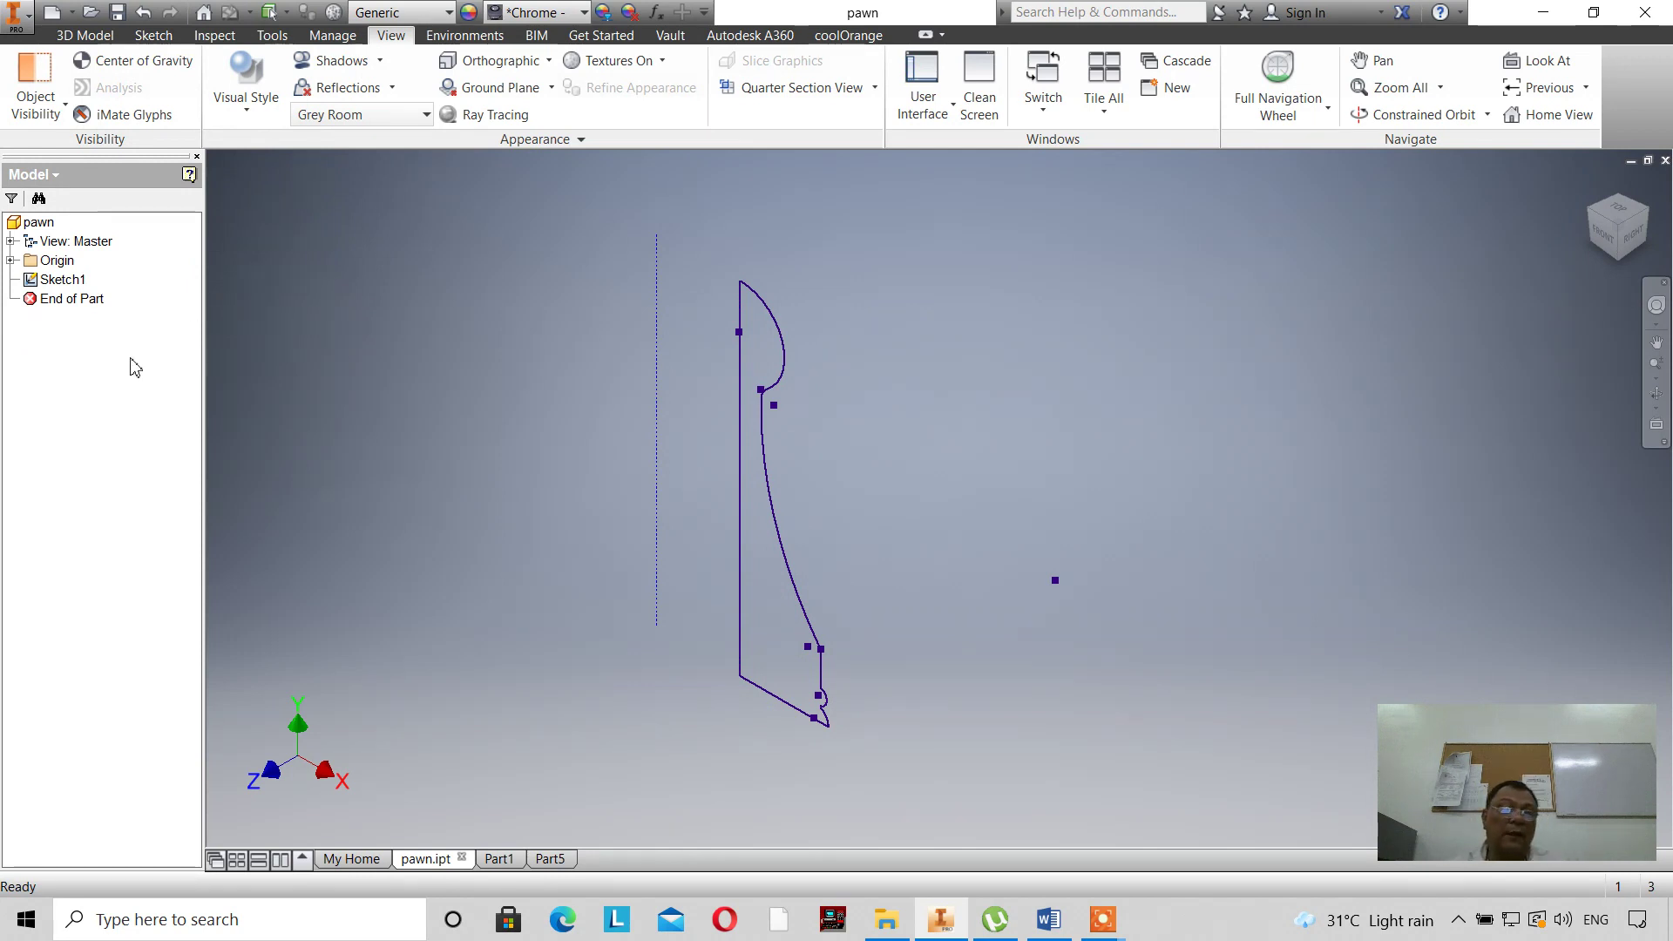
Revolve the pawn profile fully around the offset vertical construction line as a new solid.
left_click(87, 35)
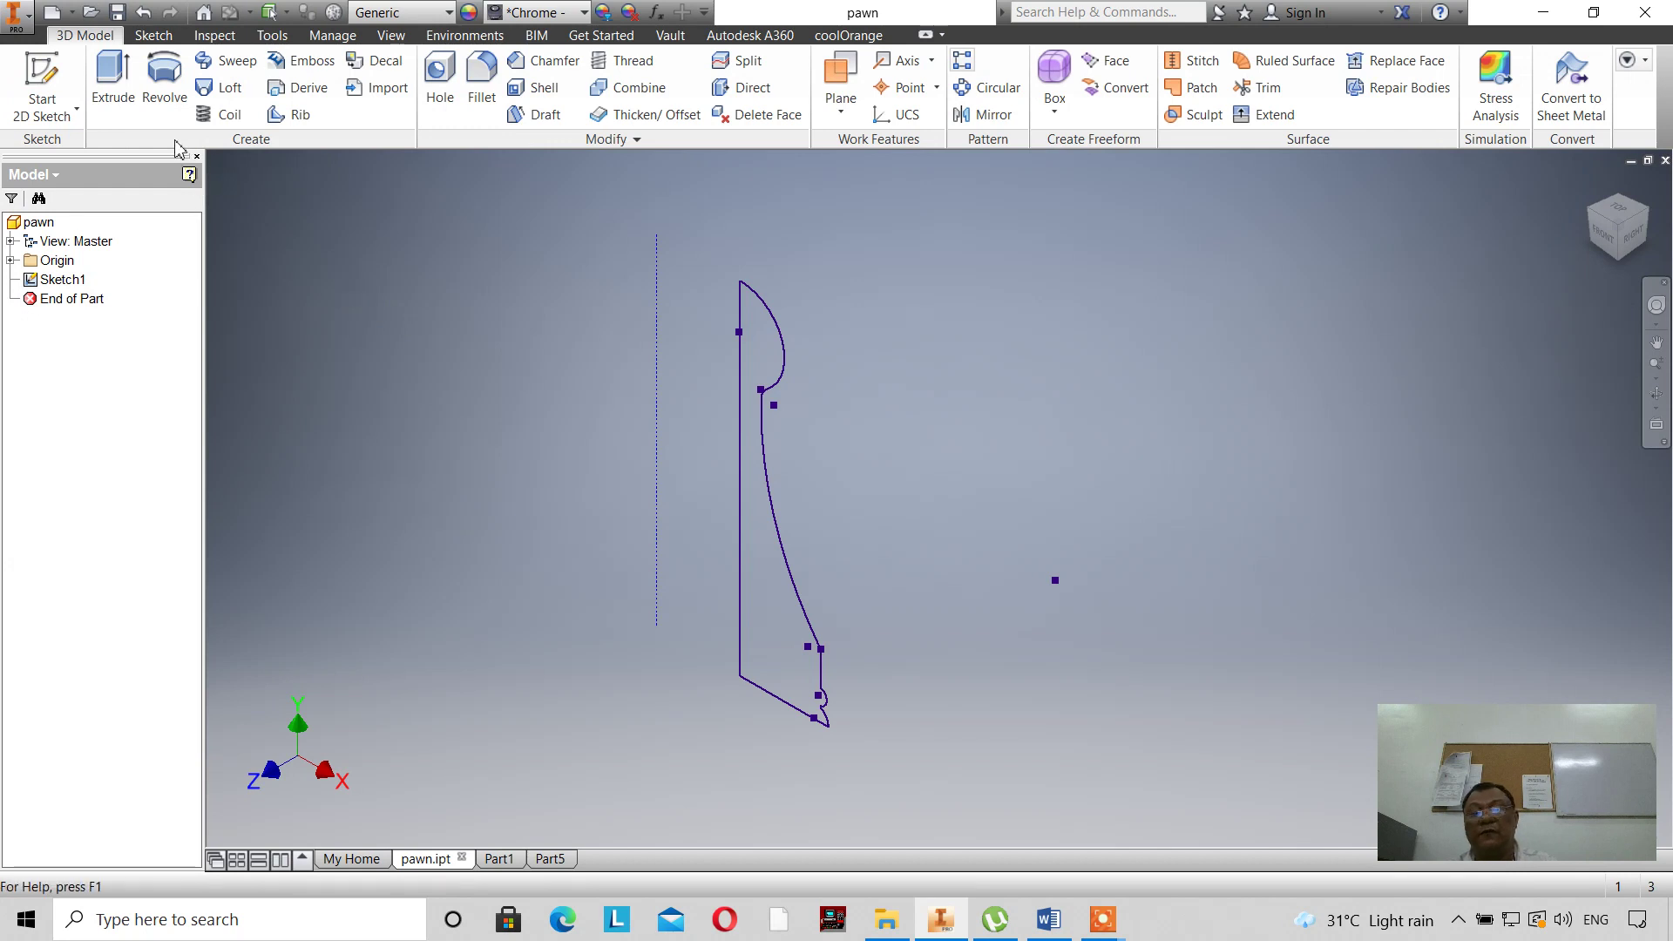
left_click(164, 80)
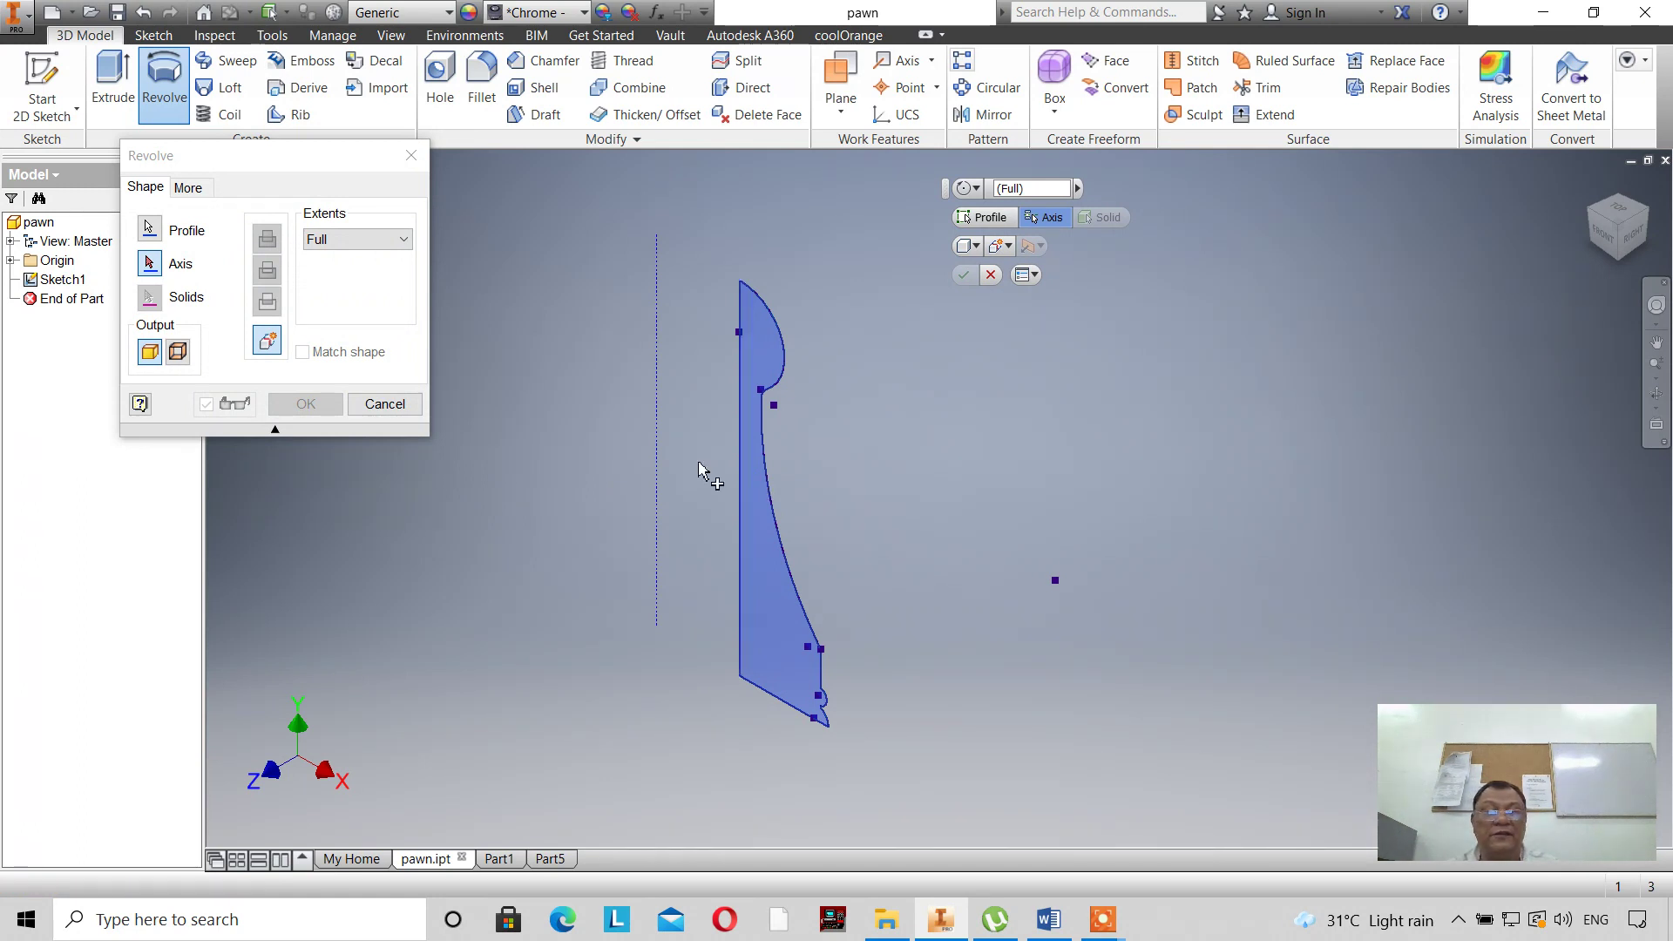
left_click(150, 264)
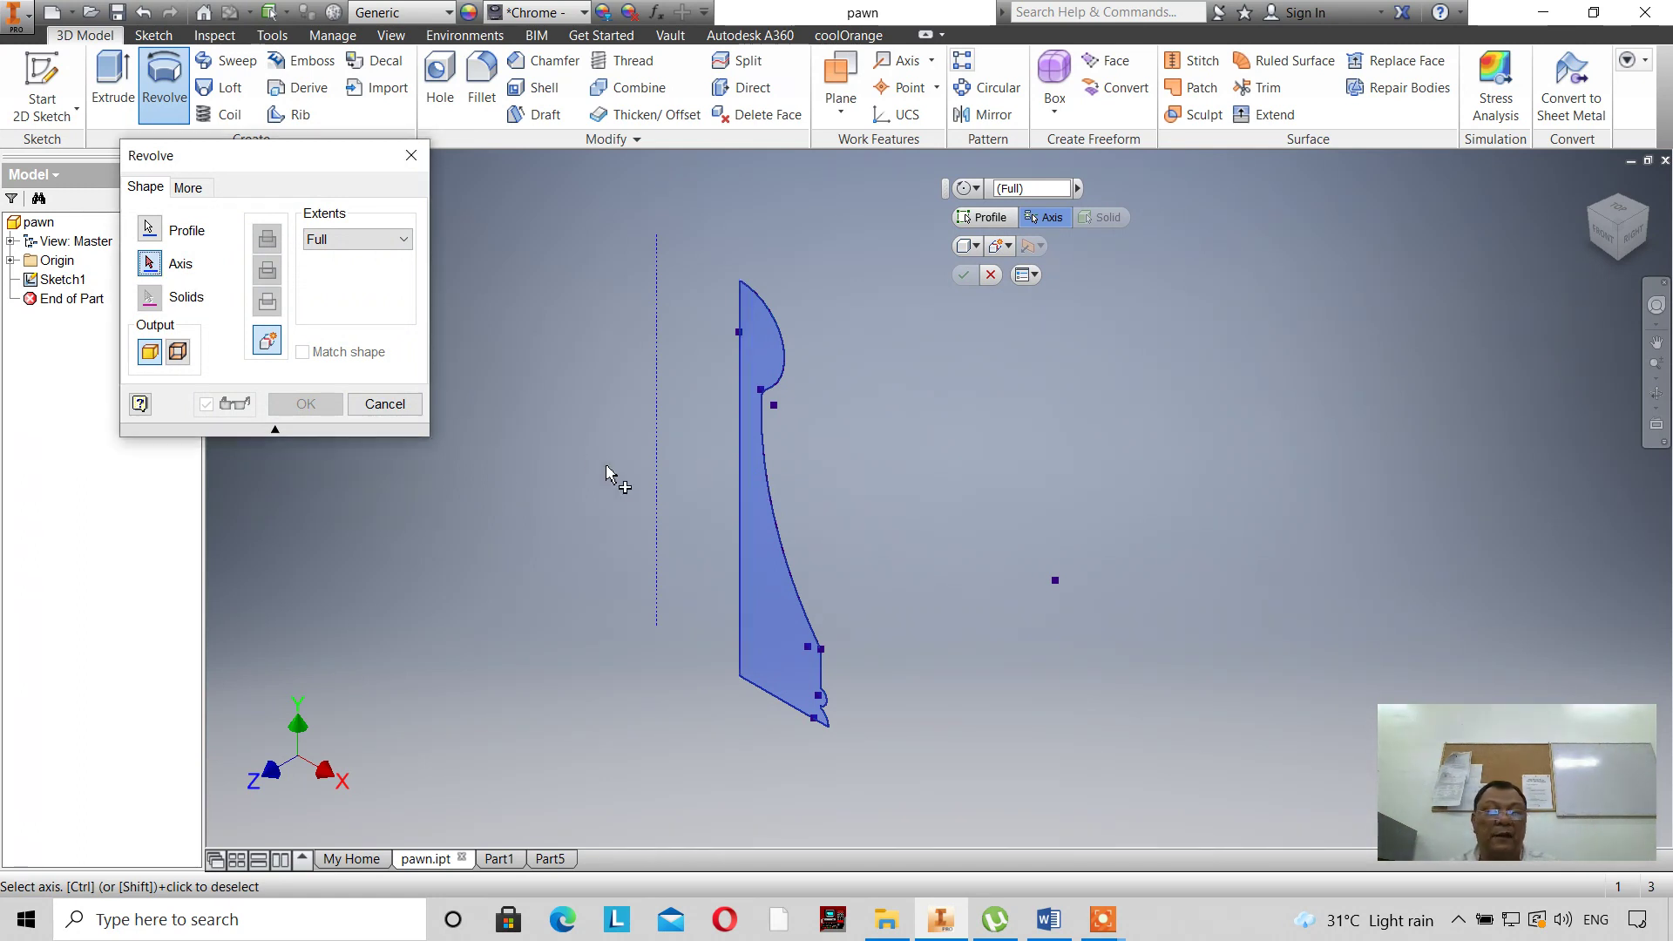
left_click(657, 491)
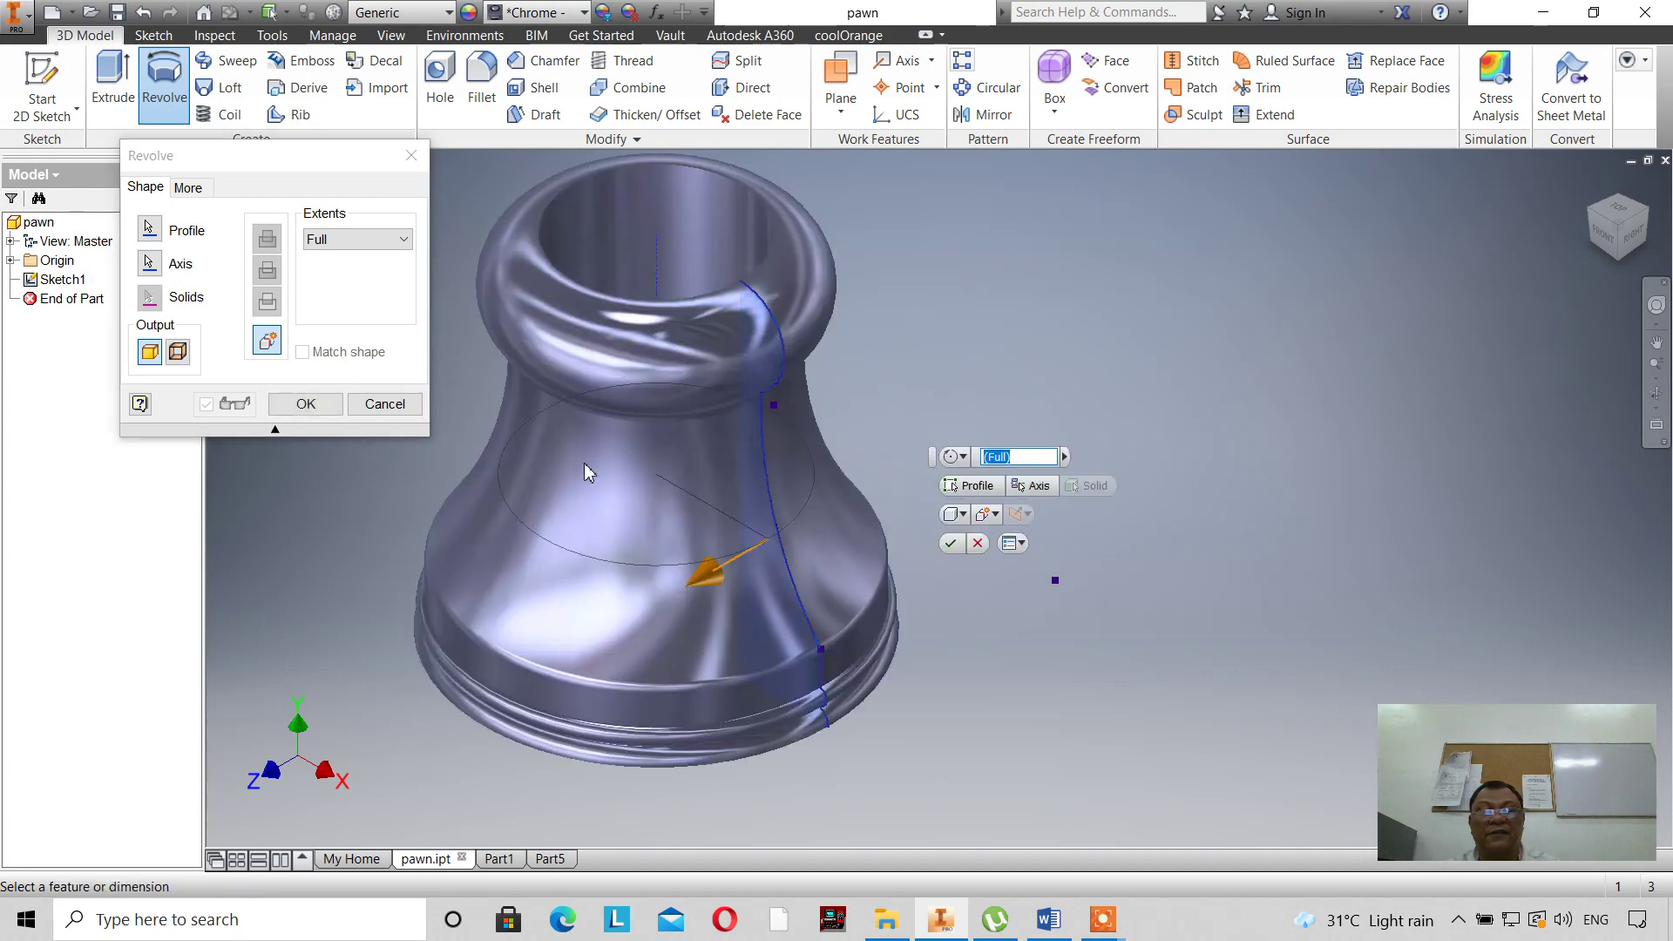
left_click(951, 544)
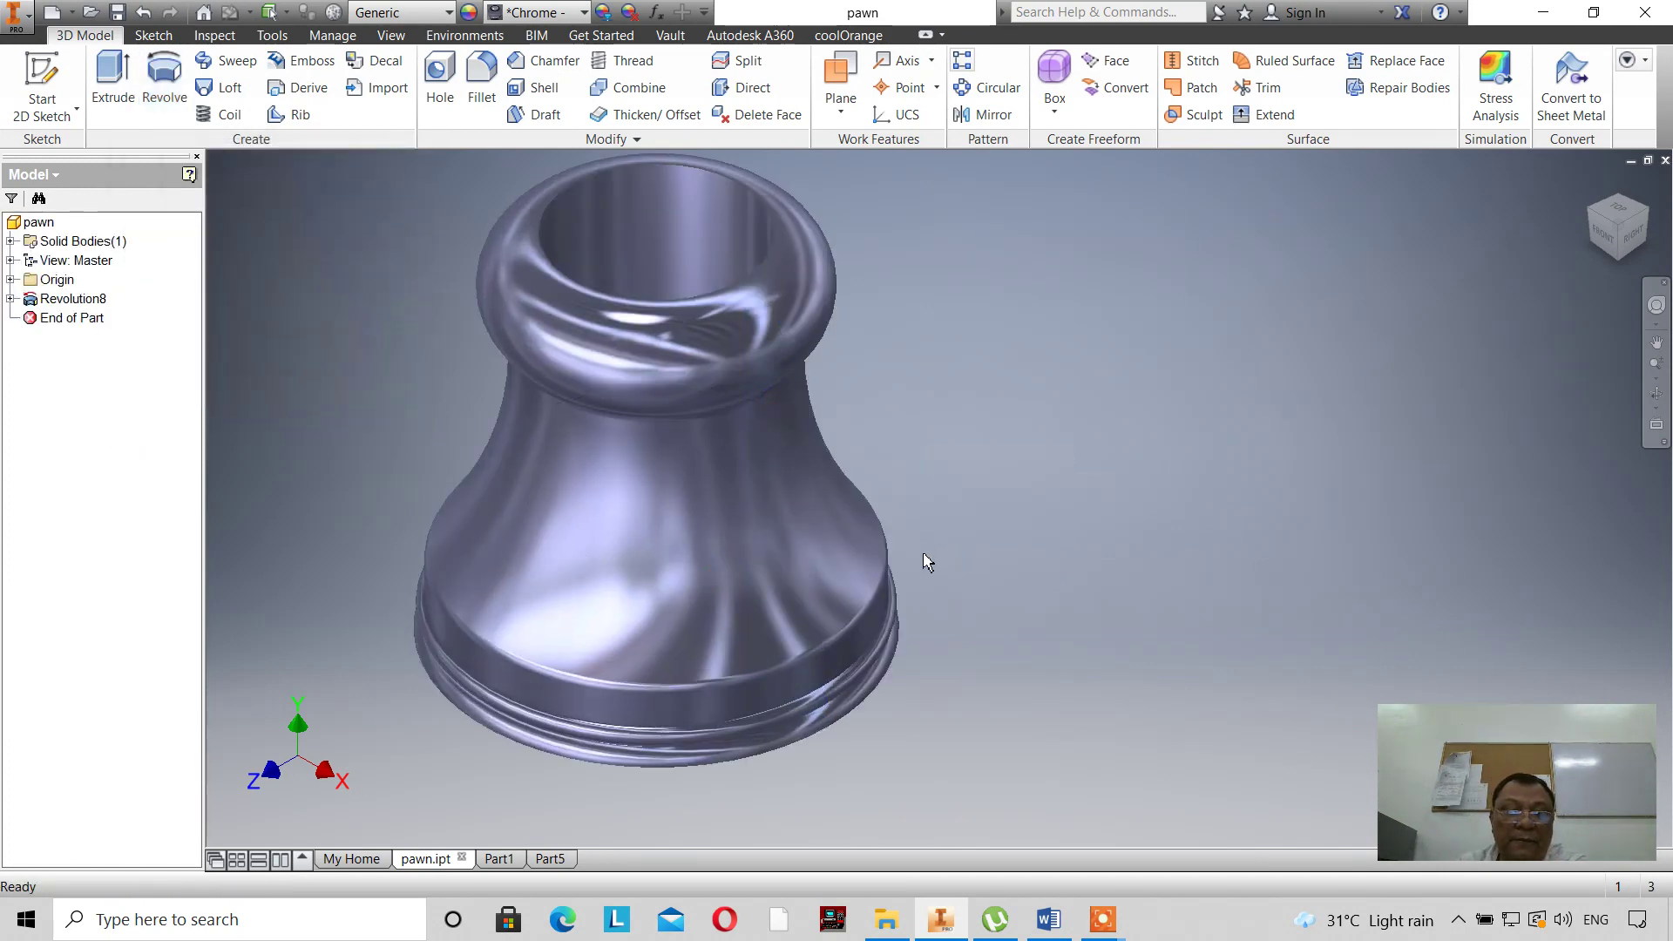
Inspect the hollow revolved part up close, from a tilted angle and from the front, and return to the isometric view.
scroll(927, 562, "up", 3)
scroll(986, 541, "down", 4)
scroll(997, 527, "up", 2)
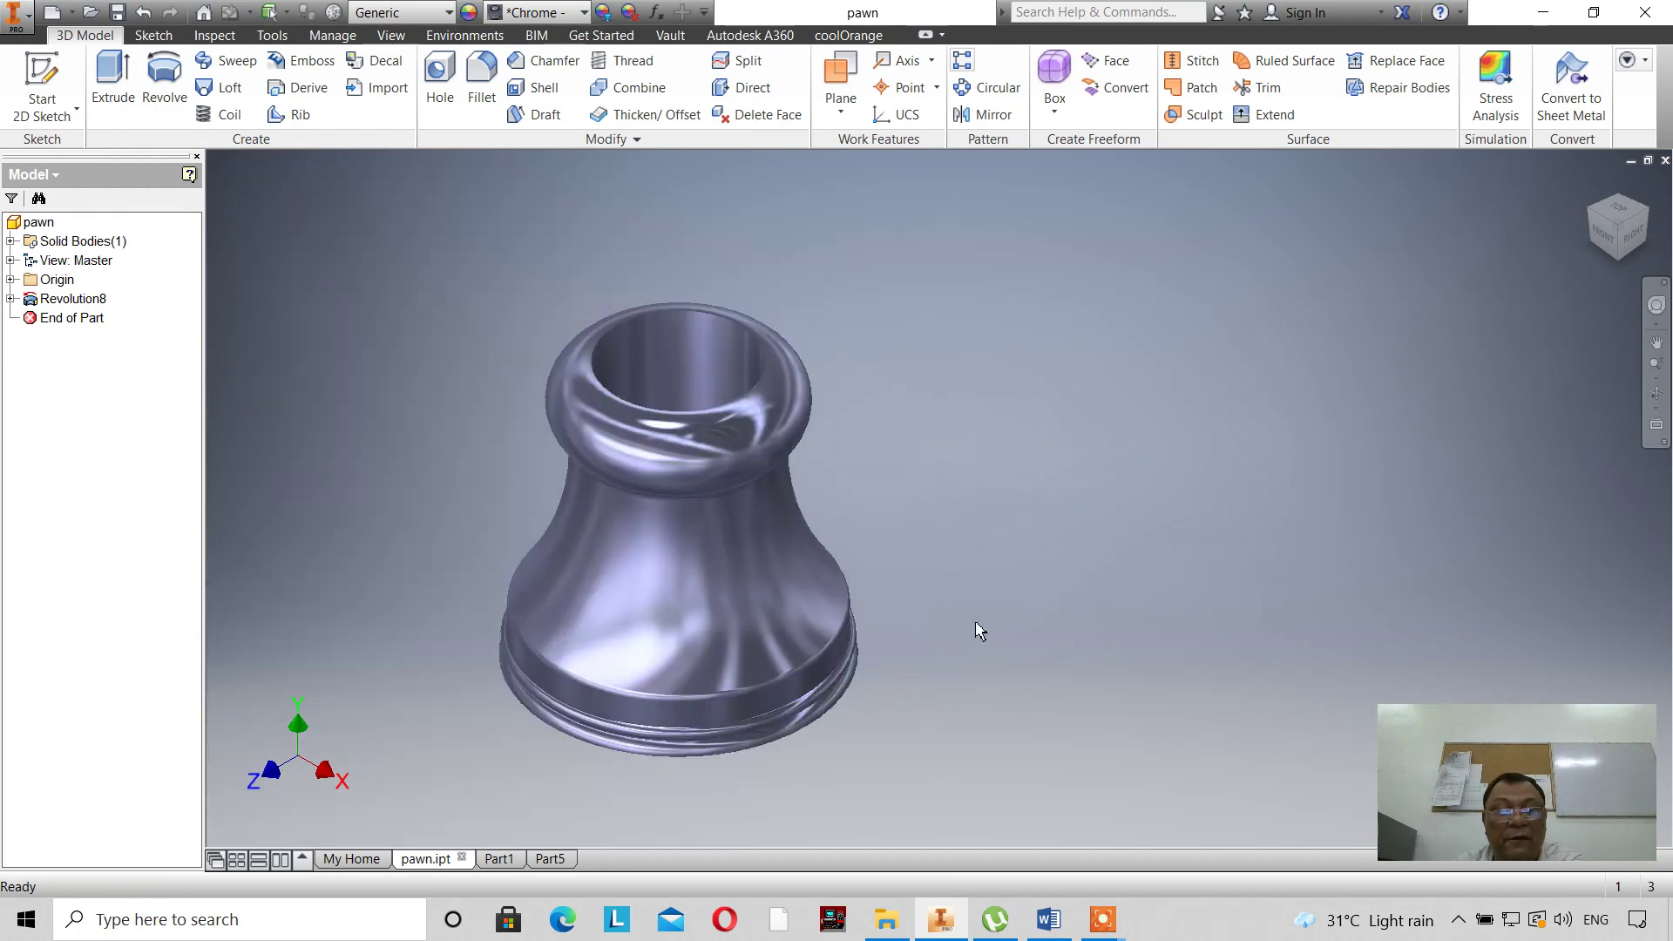
scroll(740, 584, "down", 3)
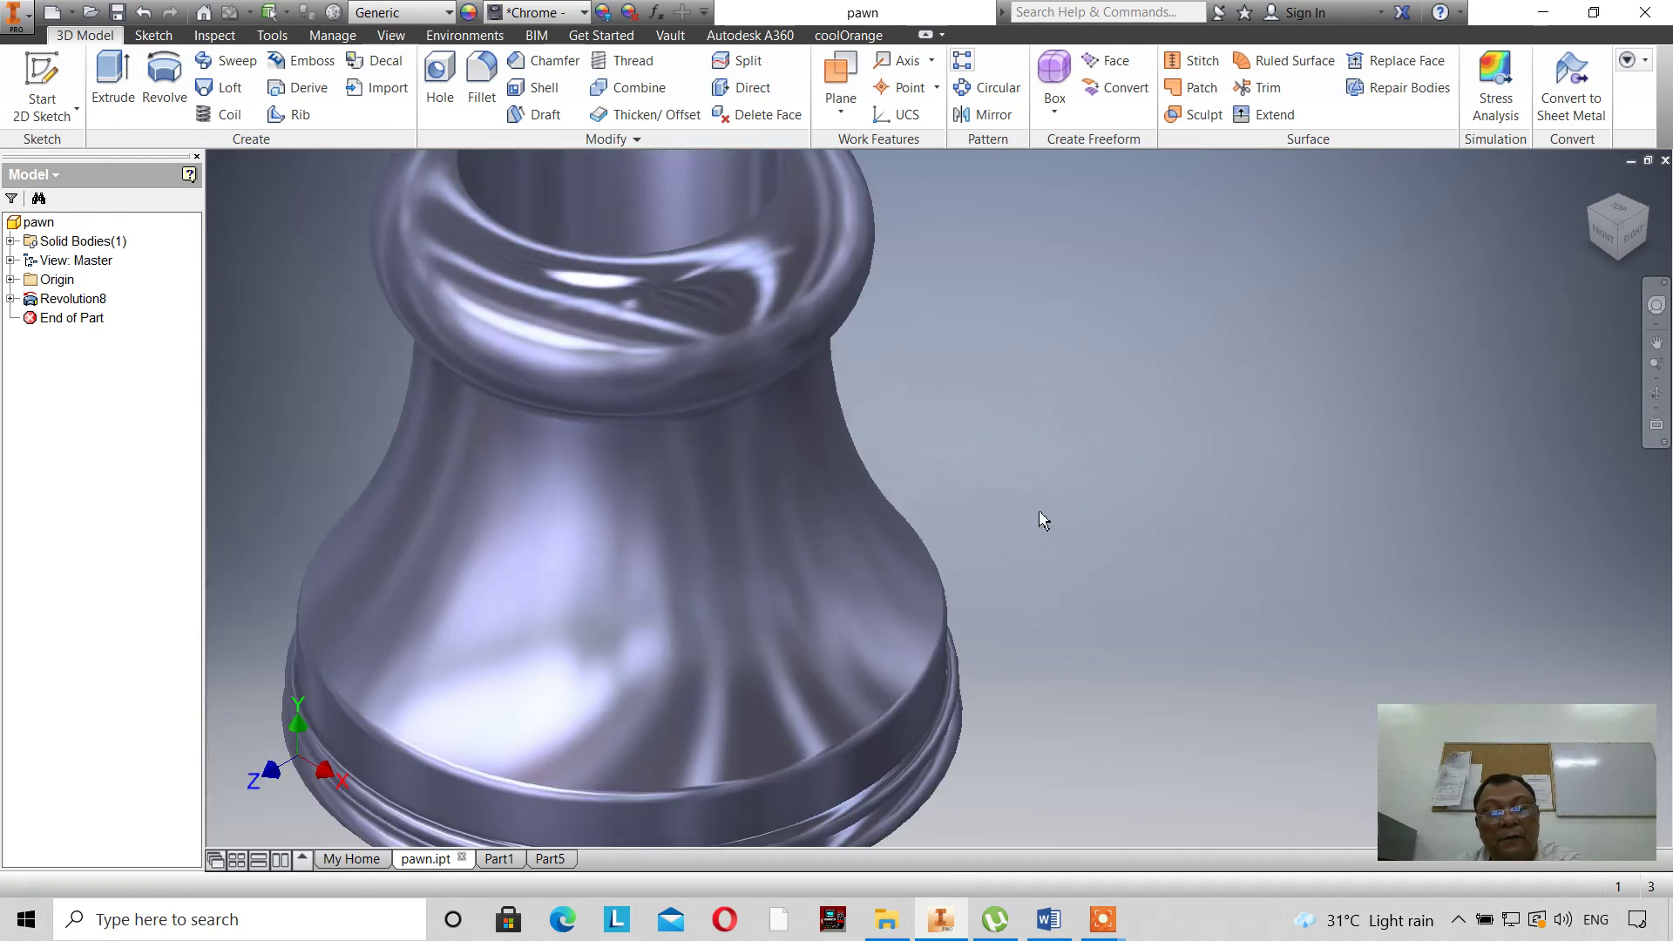
scroll(1040, 520, "up", 3)
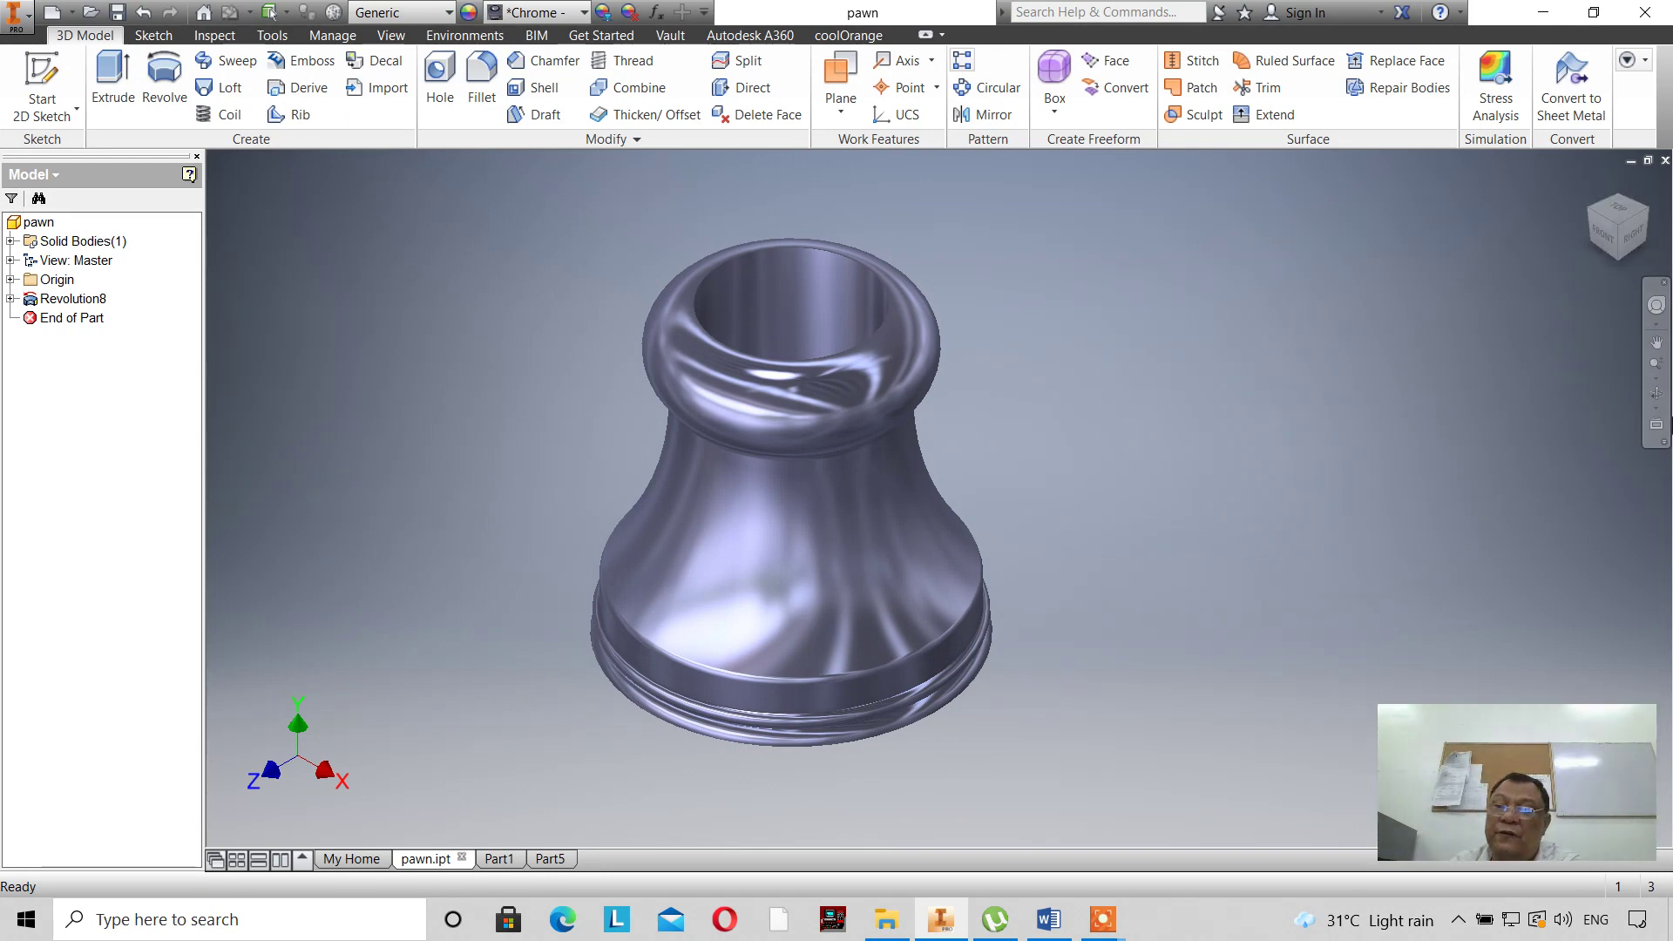
left_click(1657, 393)
left_click_drag(916, 386, 990, 359)
key("Escape")
left_click(1595, 186)
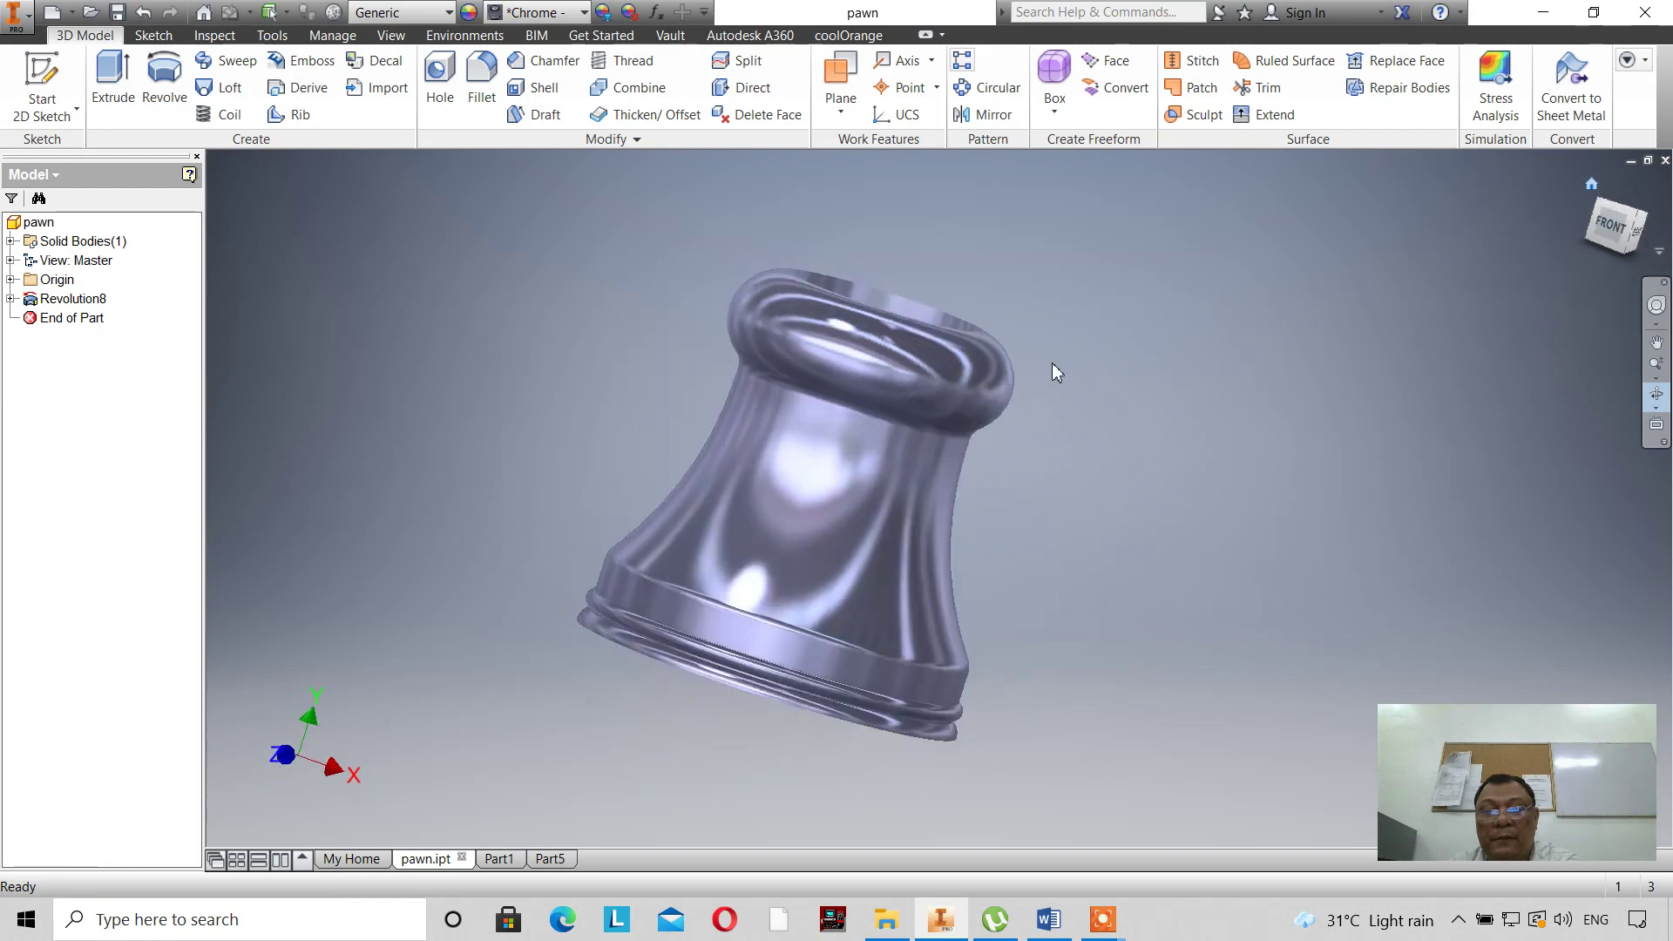
left_click(1614, 217)
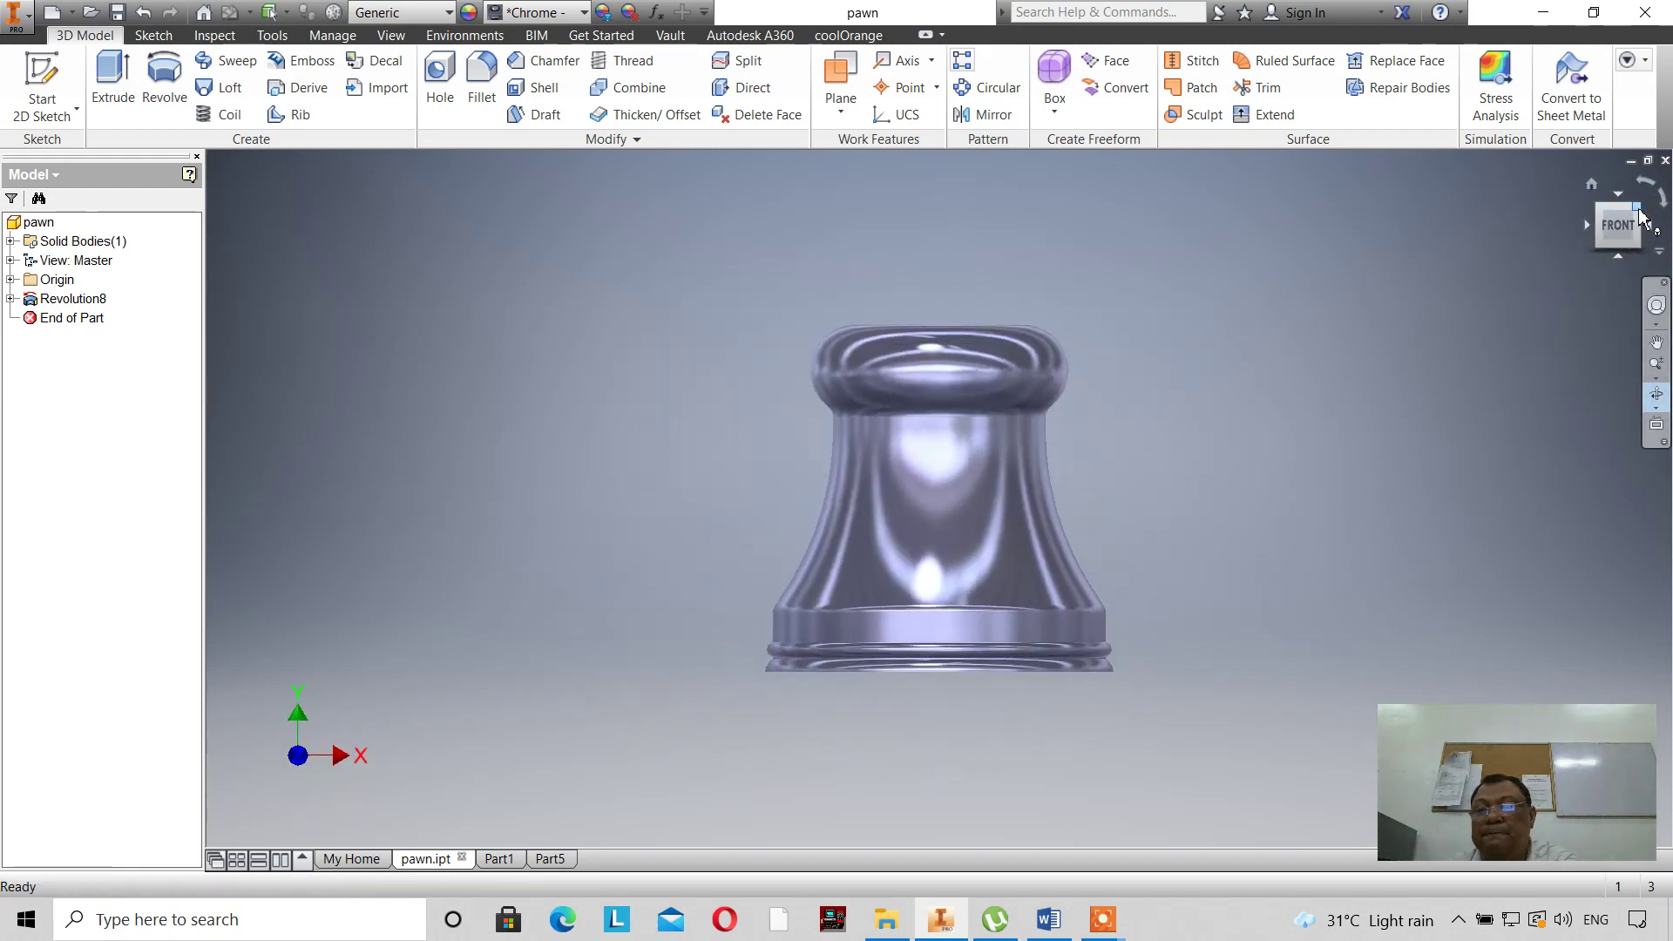
left_click(1638, 216)
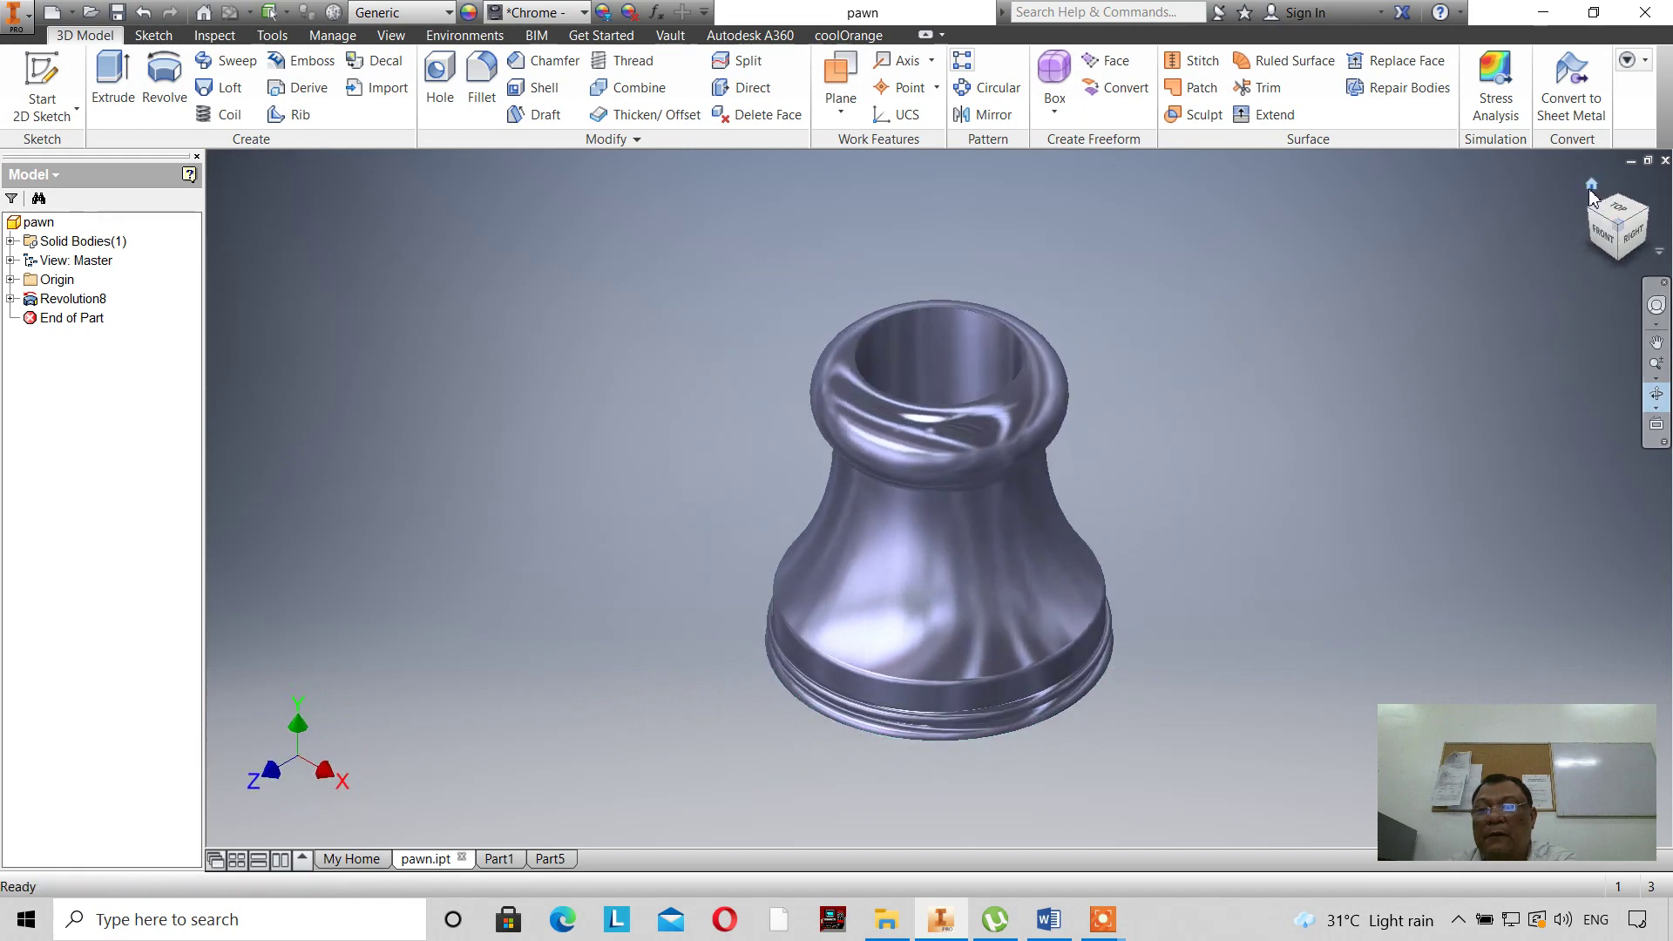
right_click(1506, 247)
left_click(1579, 243)
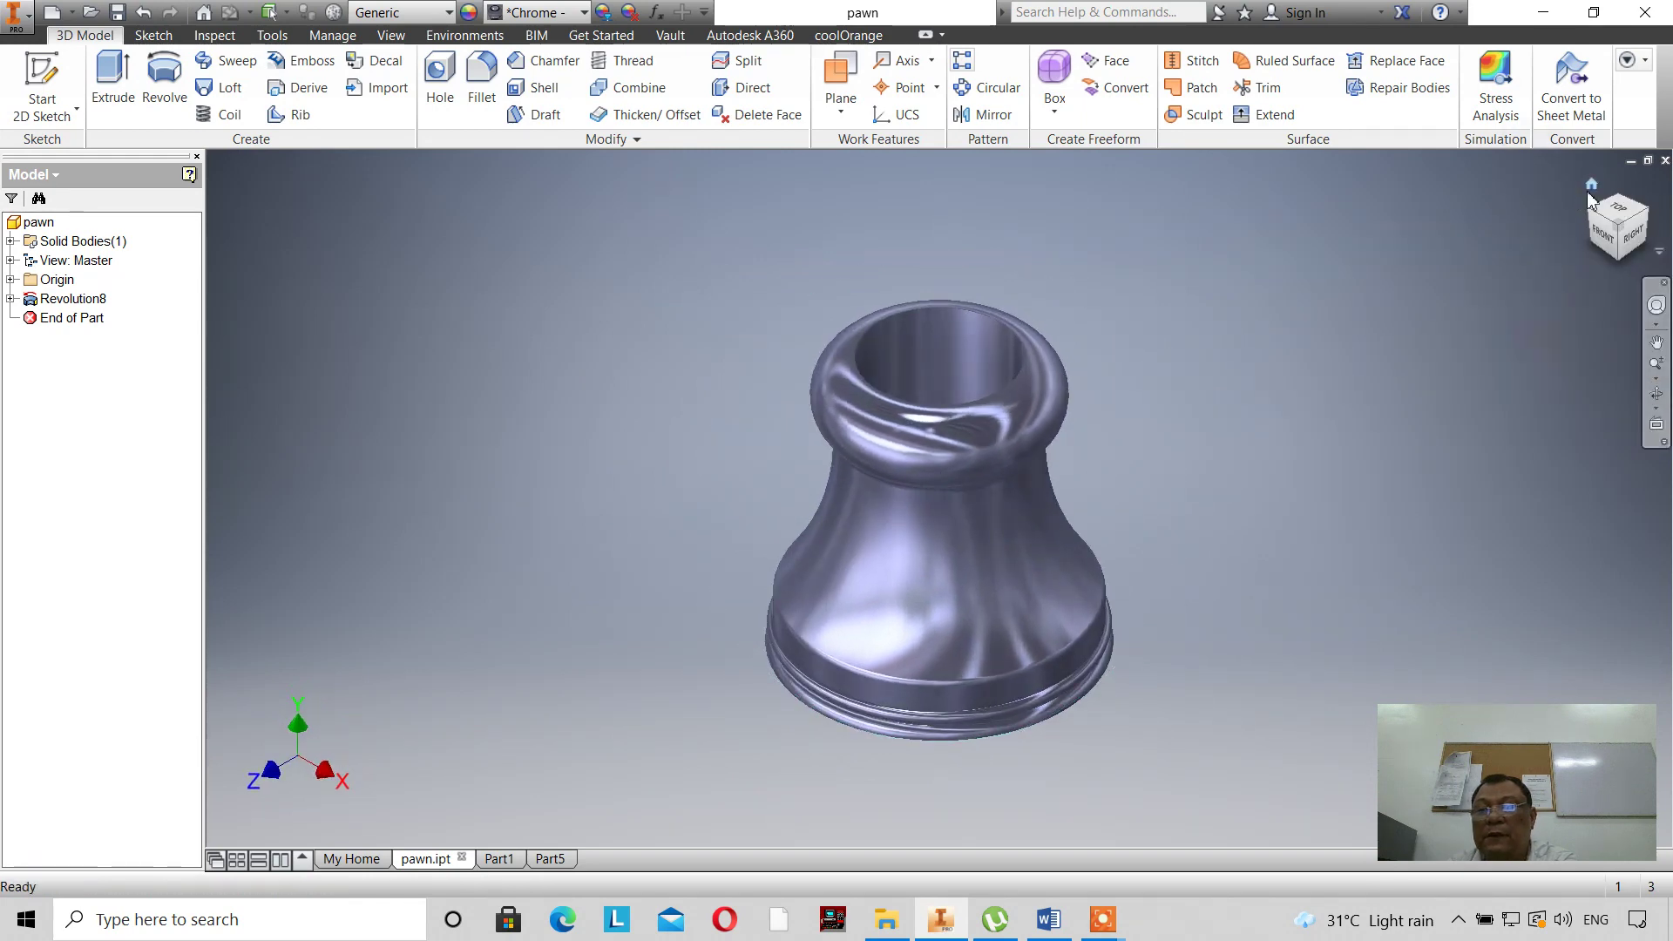
Set the current isometric view as the home view with a fixed distance.
right_click(1590, 191)
mouse_move(1560, 345)
left_click(1417, 347)
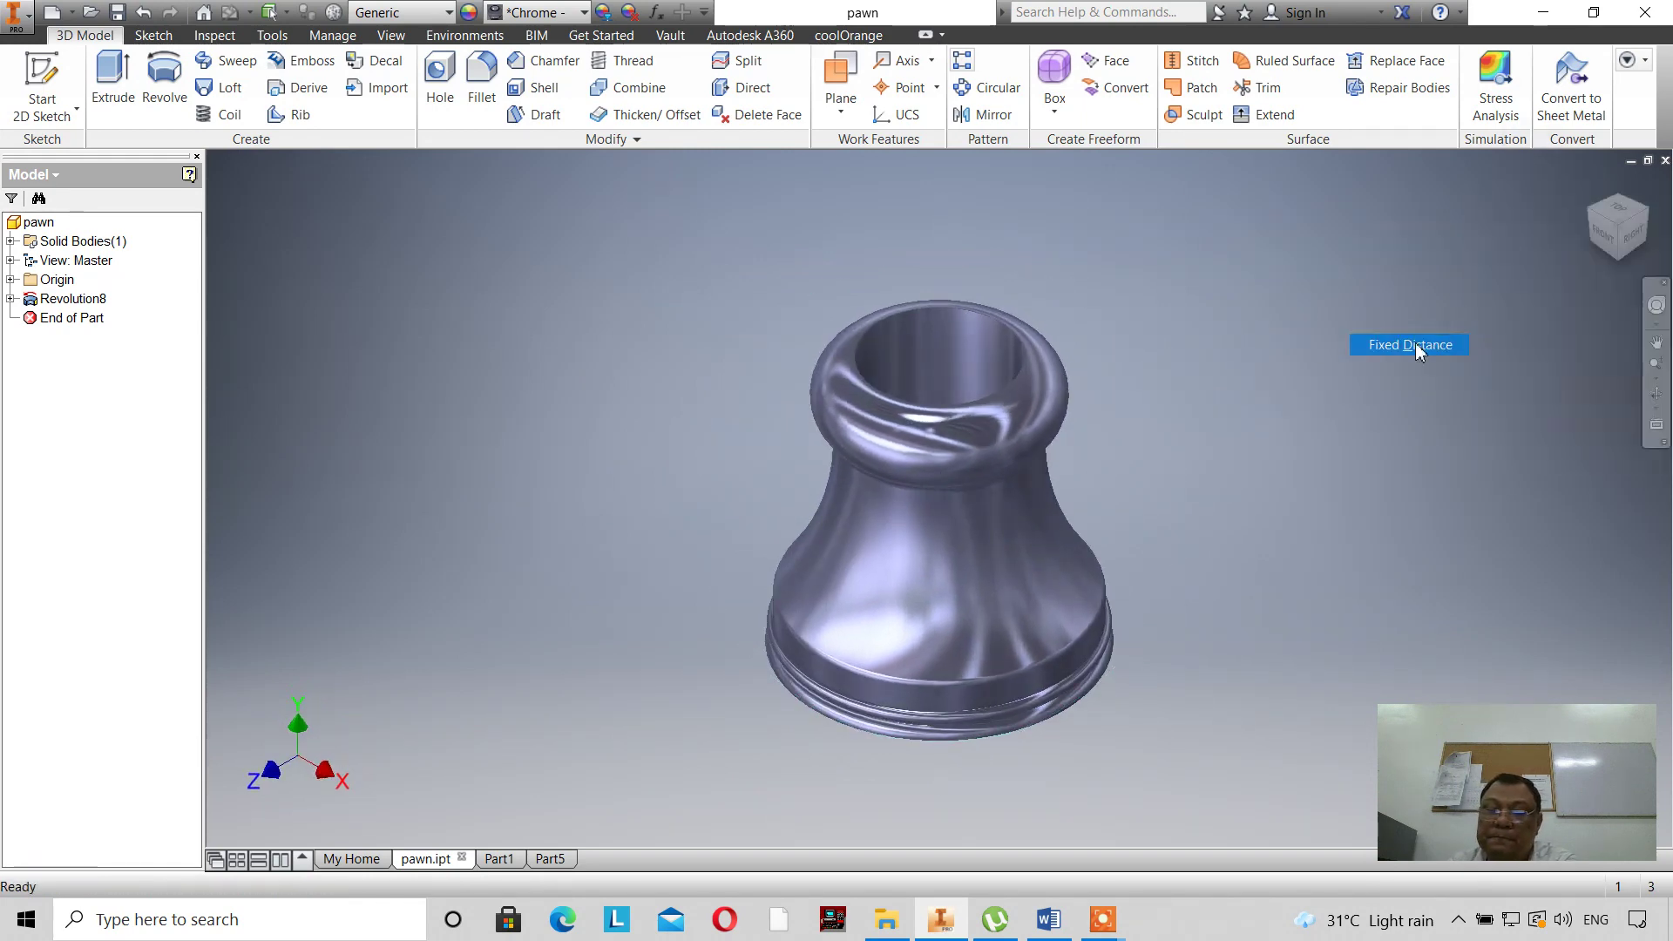
Delete the hollow part's revolution feature while keeping its consumed sketch.
left_click(70, 300)
right_click(70, 300)
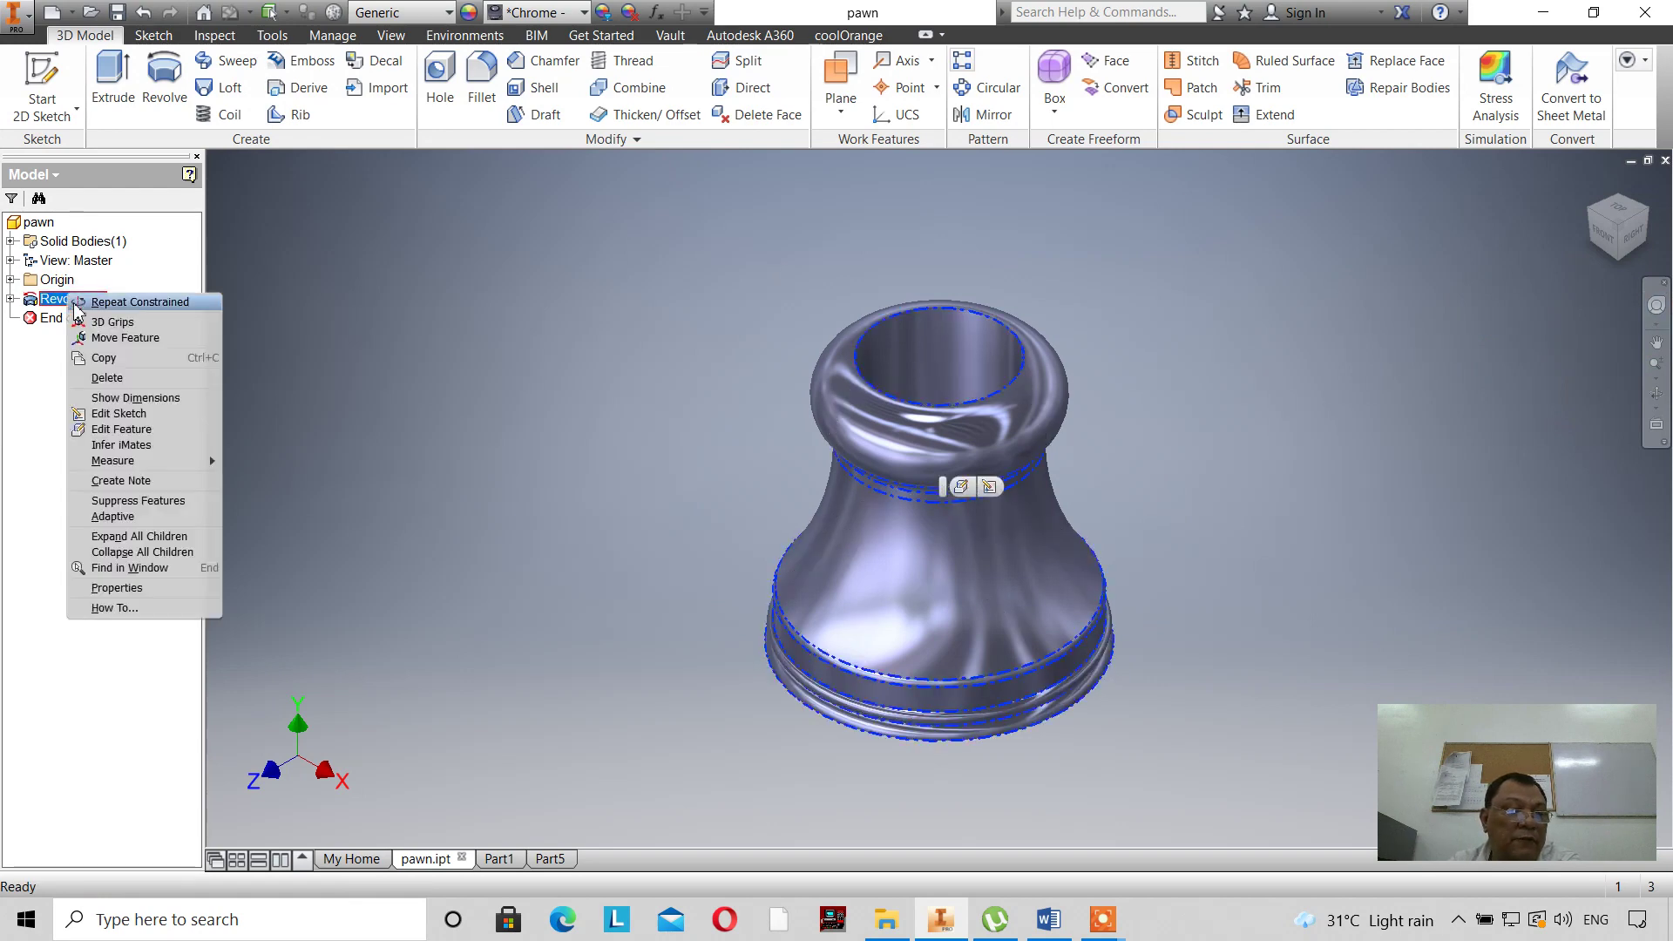
left_click(106, 378)
left_click(103, 133)
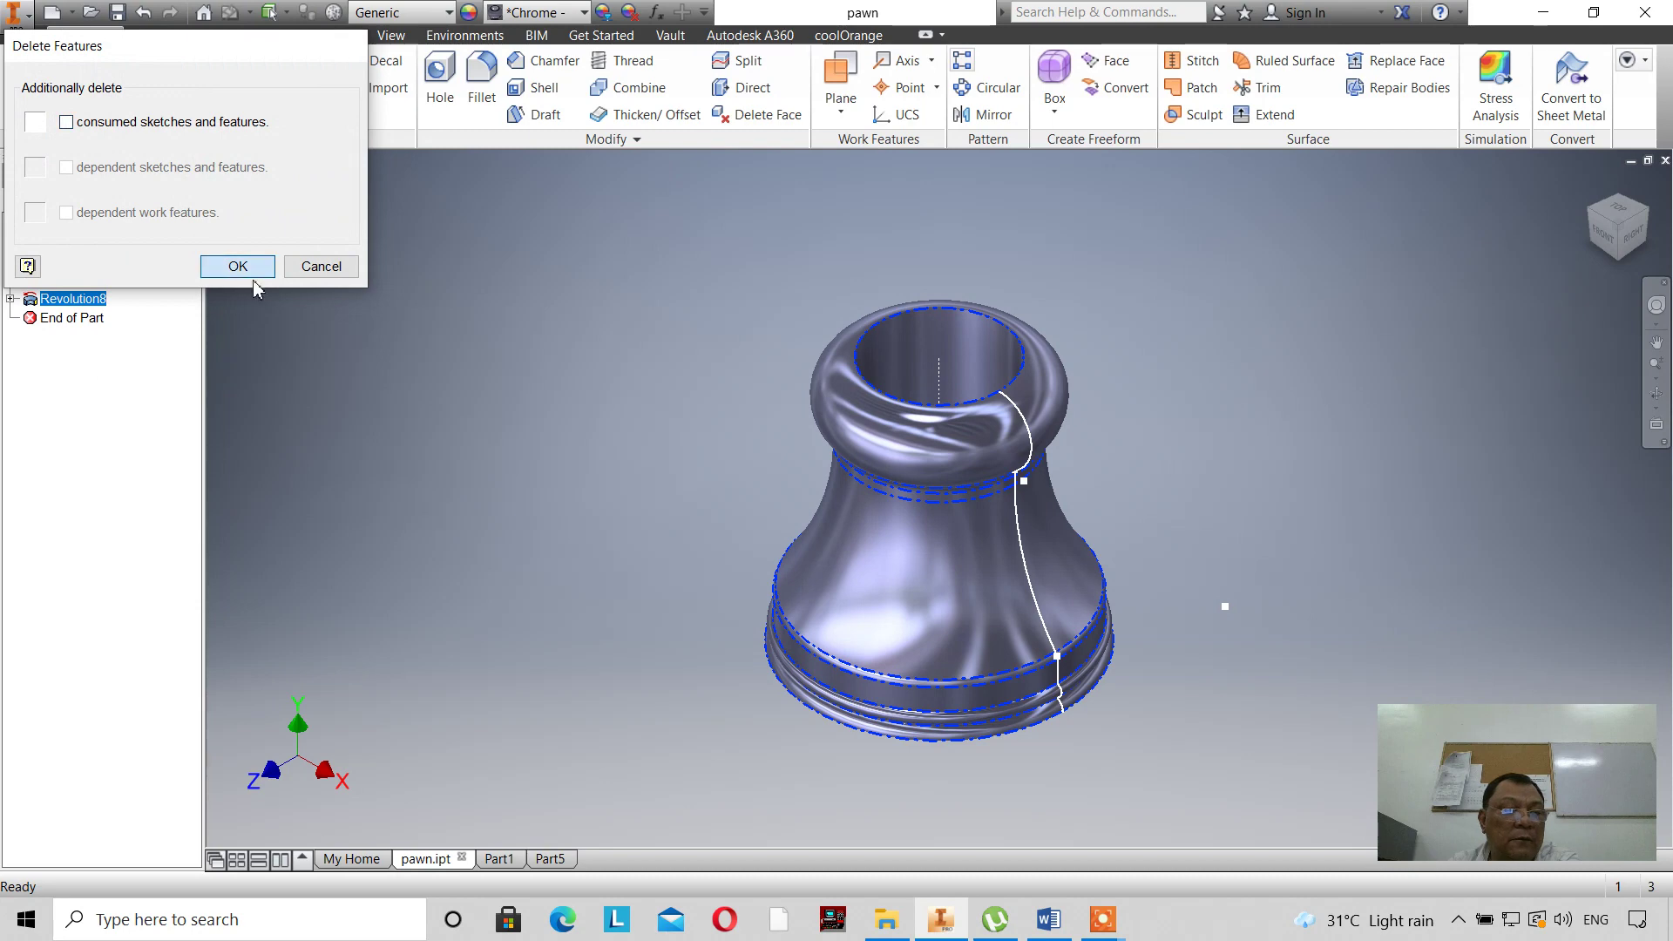
left_click(236, 264)
key("Home")
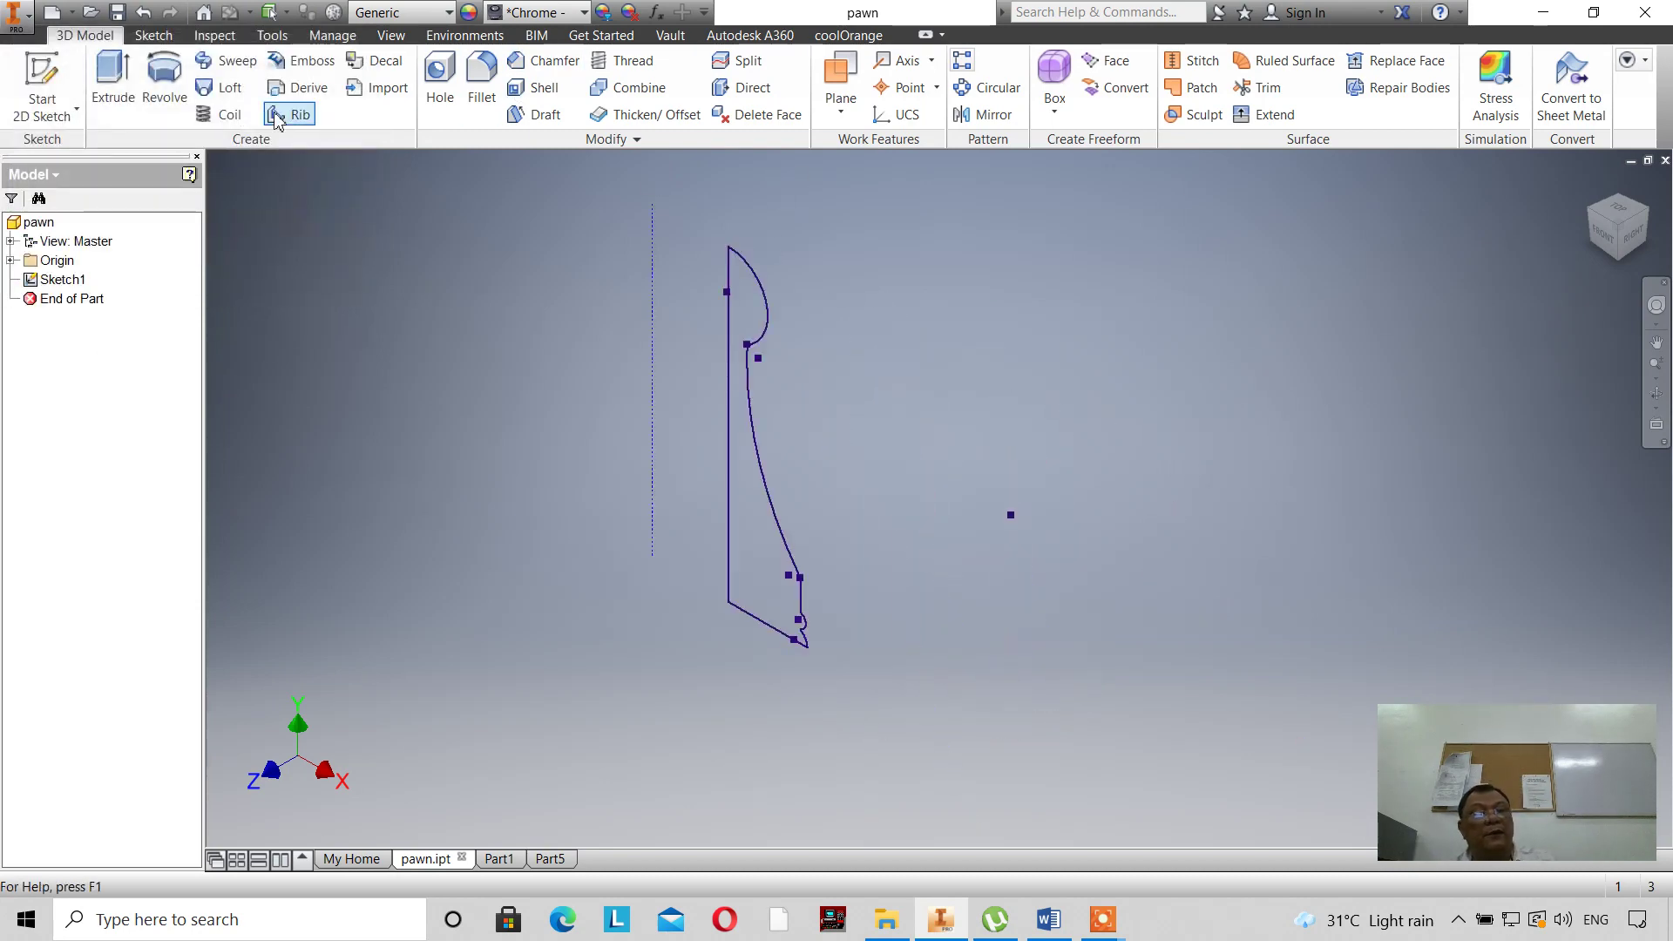
Set up a Revolve of the pawn profile around the profile's own straight vertical edge.
left_click(202, 98)
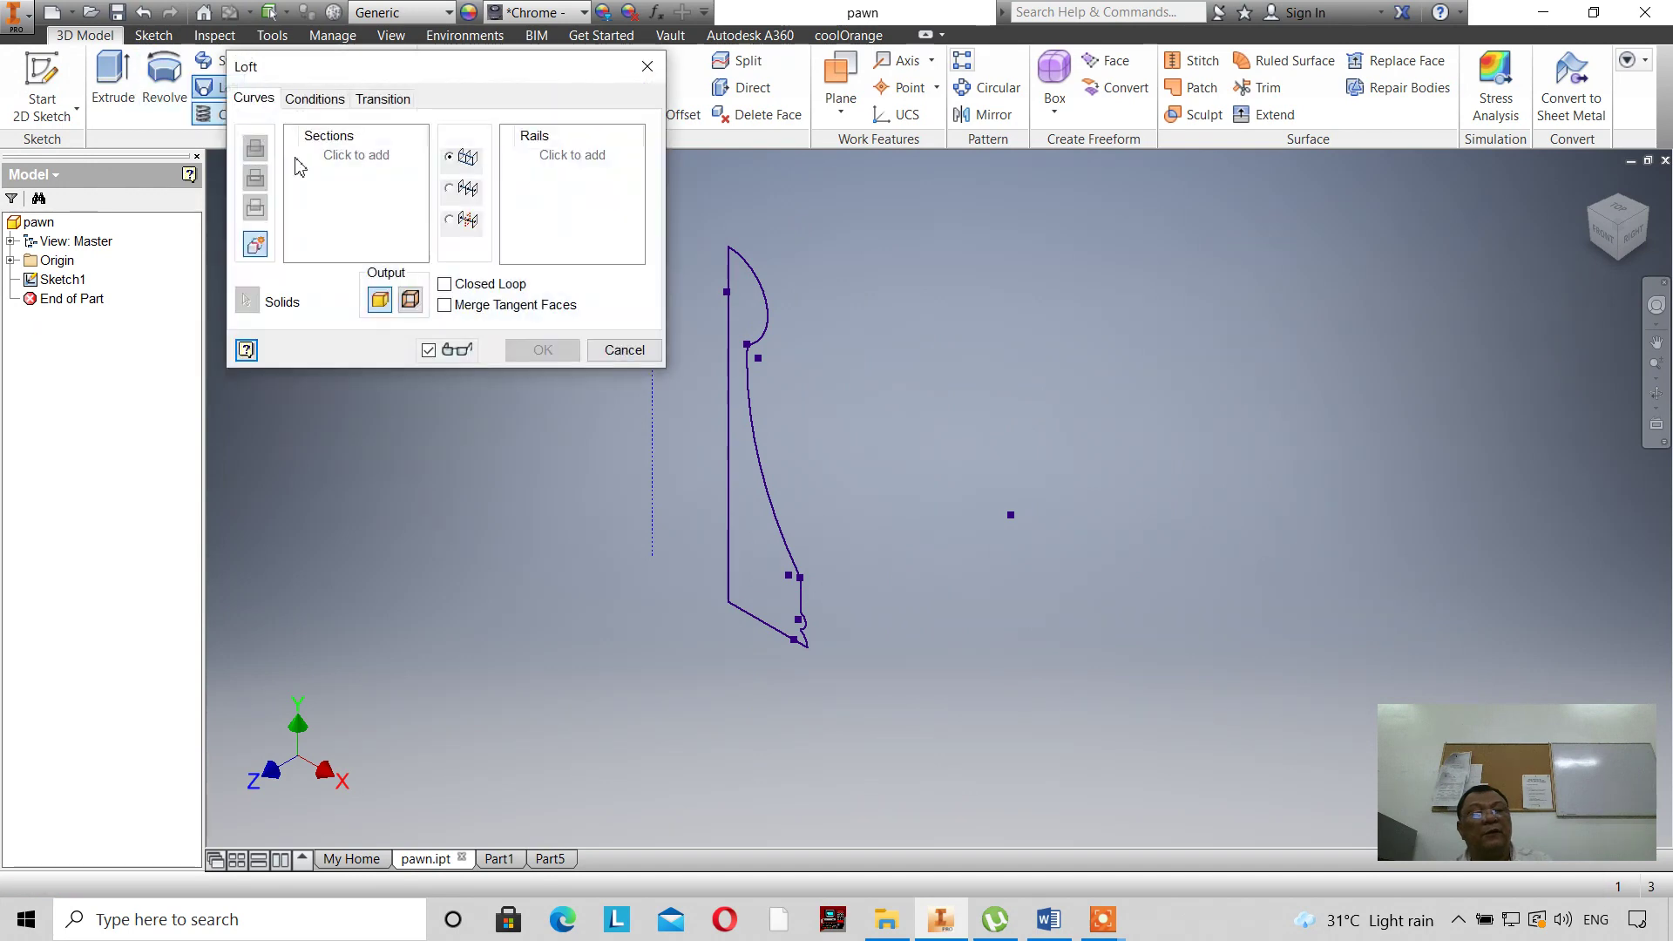
left_click(624, 350)
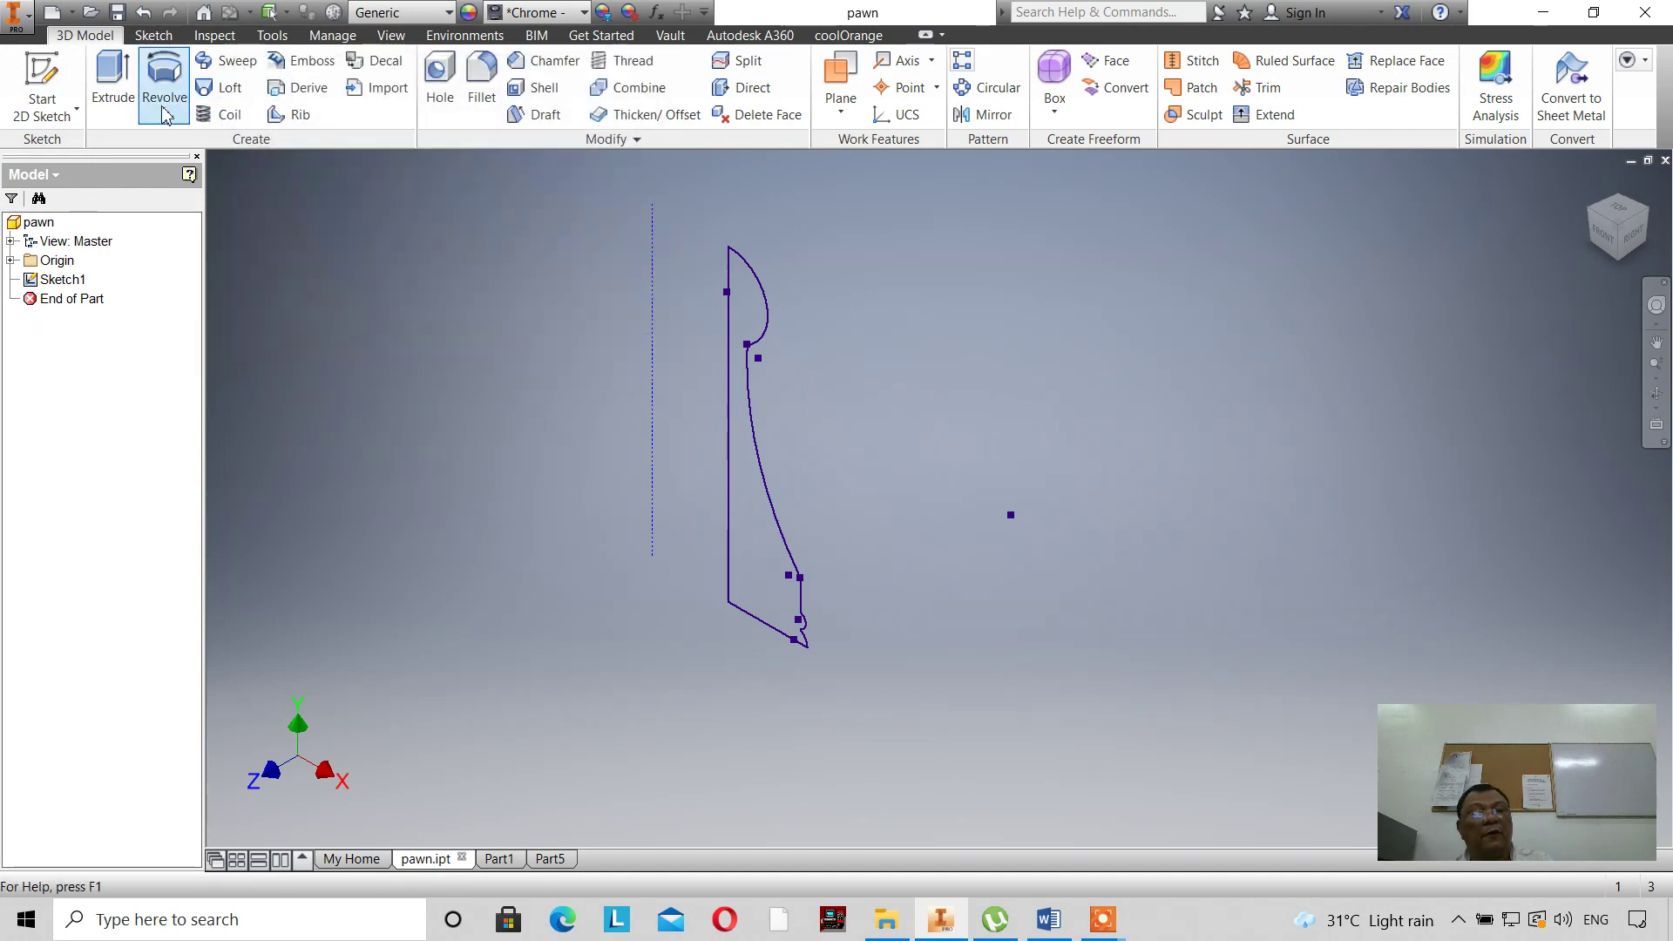
left_click(164, 78)
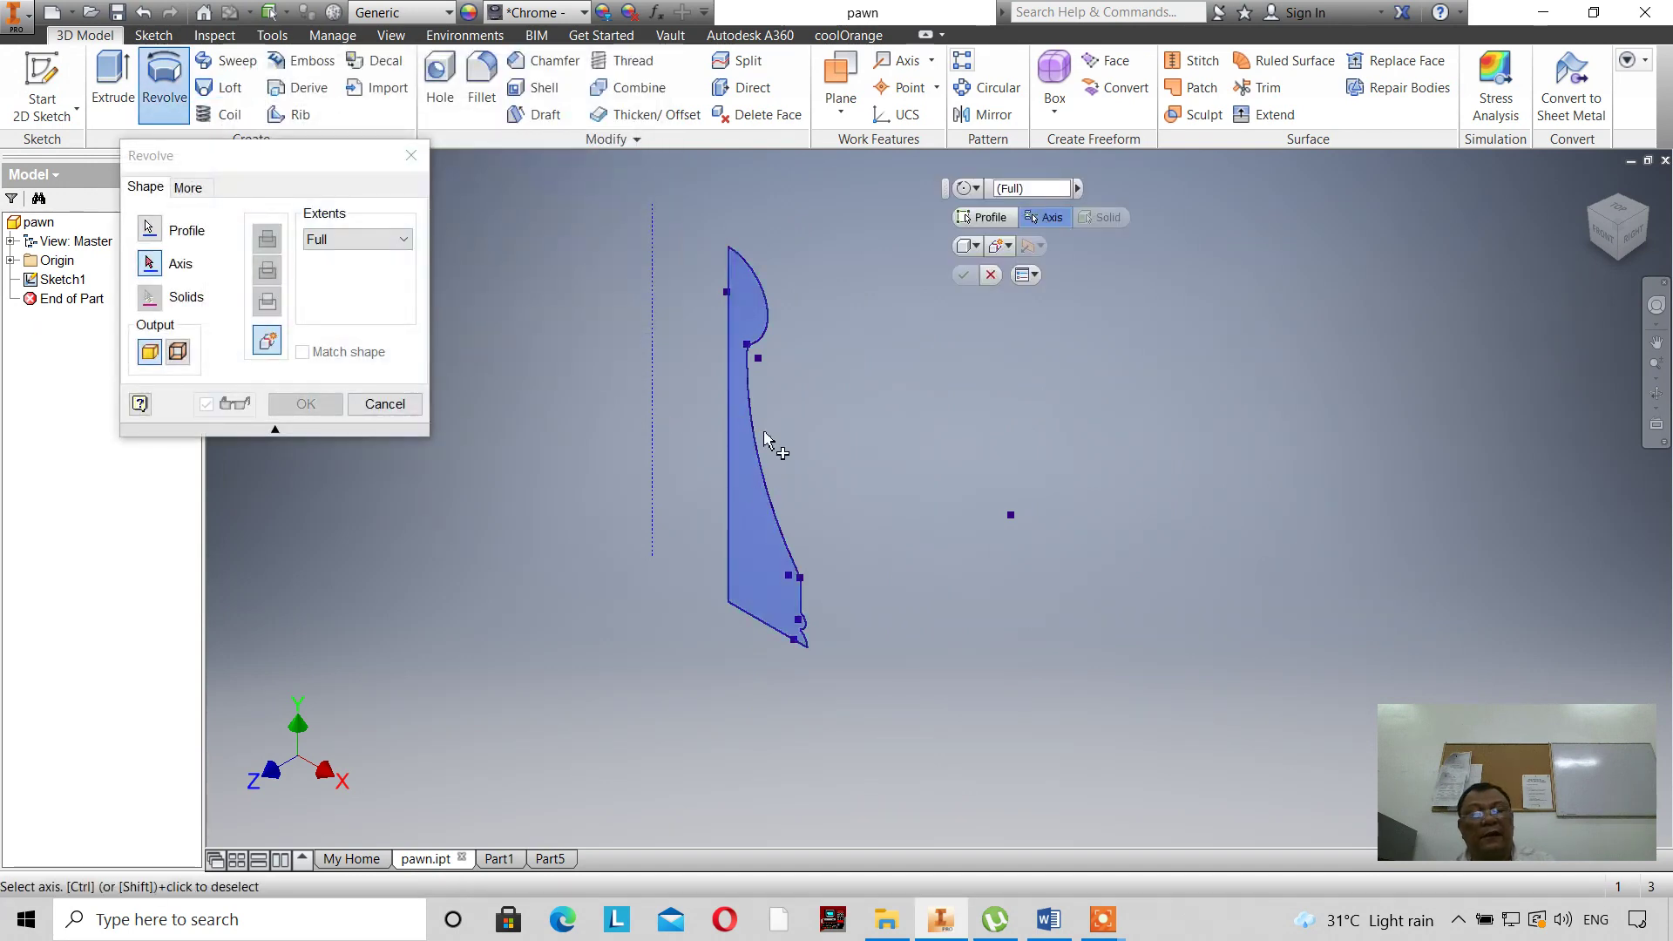
left_click(149, 264)
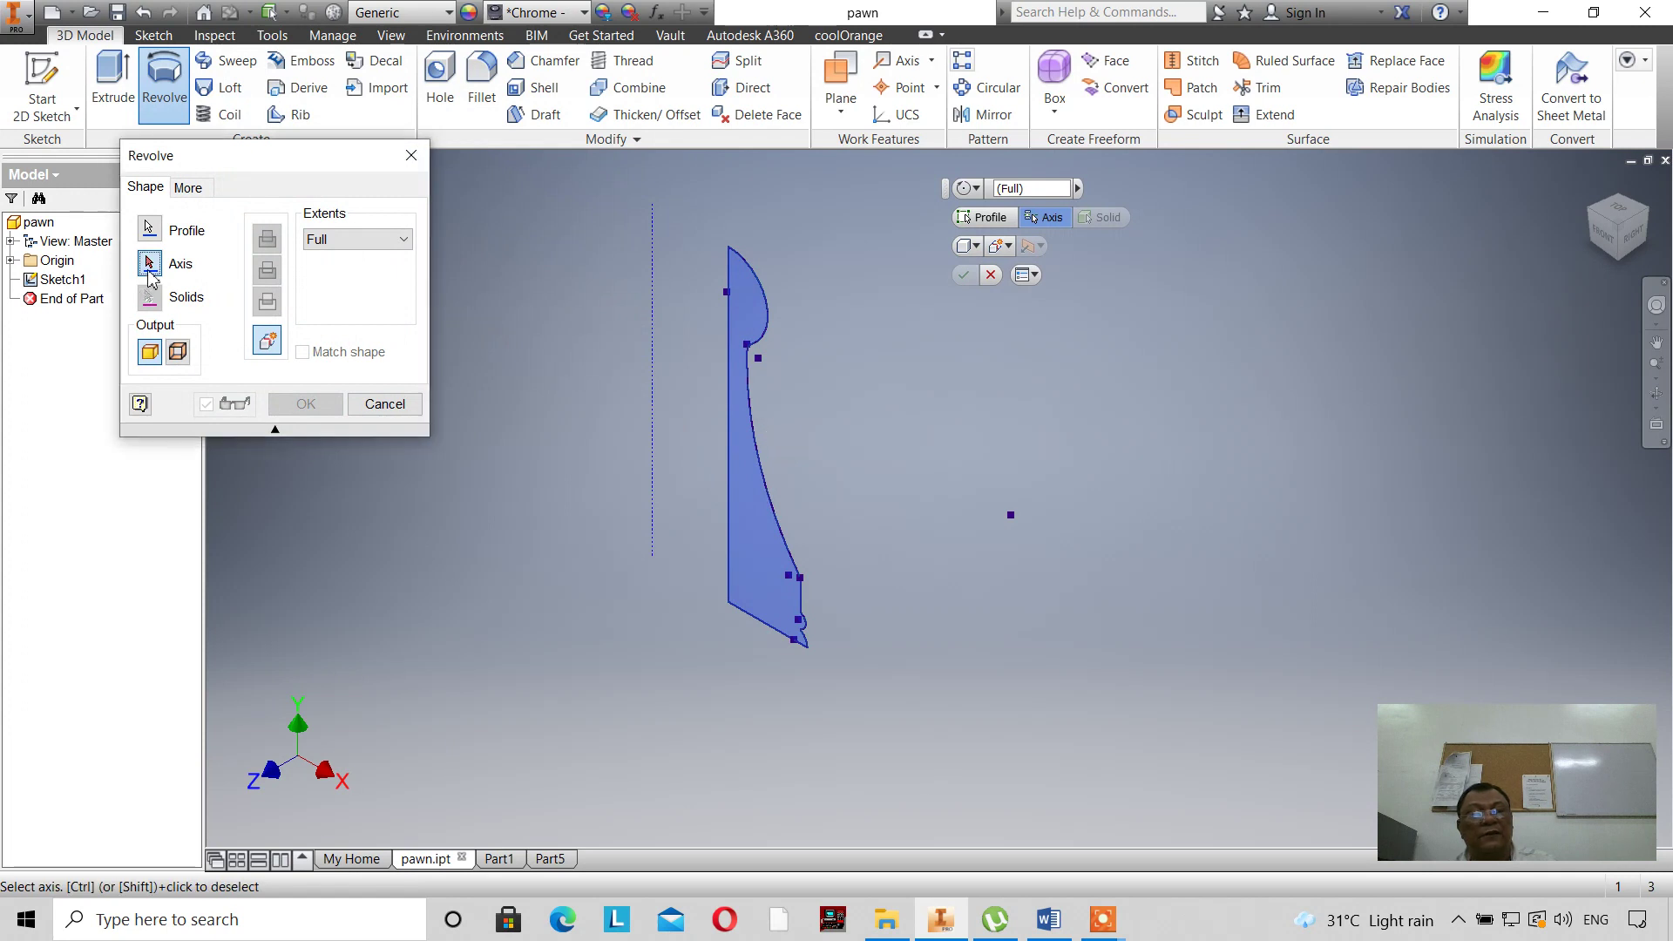
left_click(731, 447)
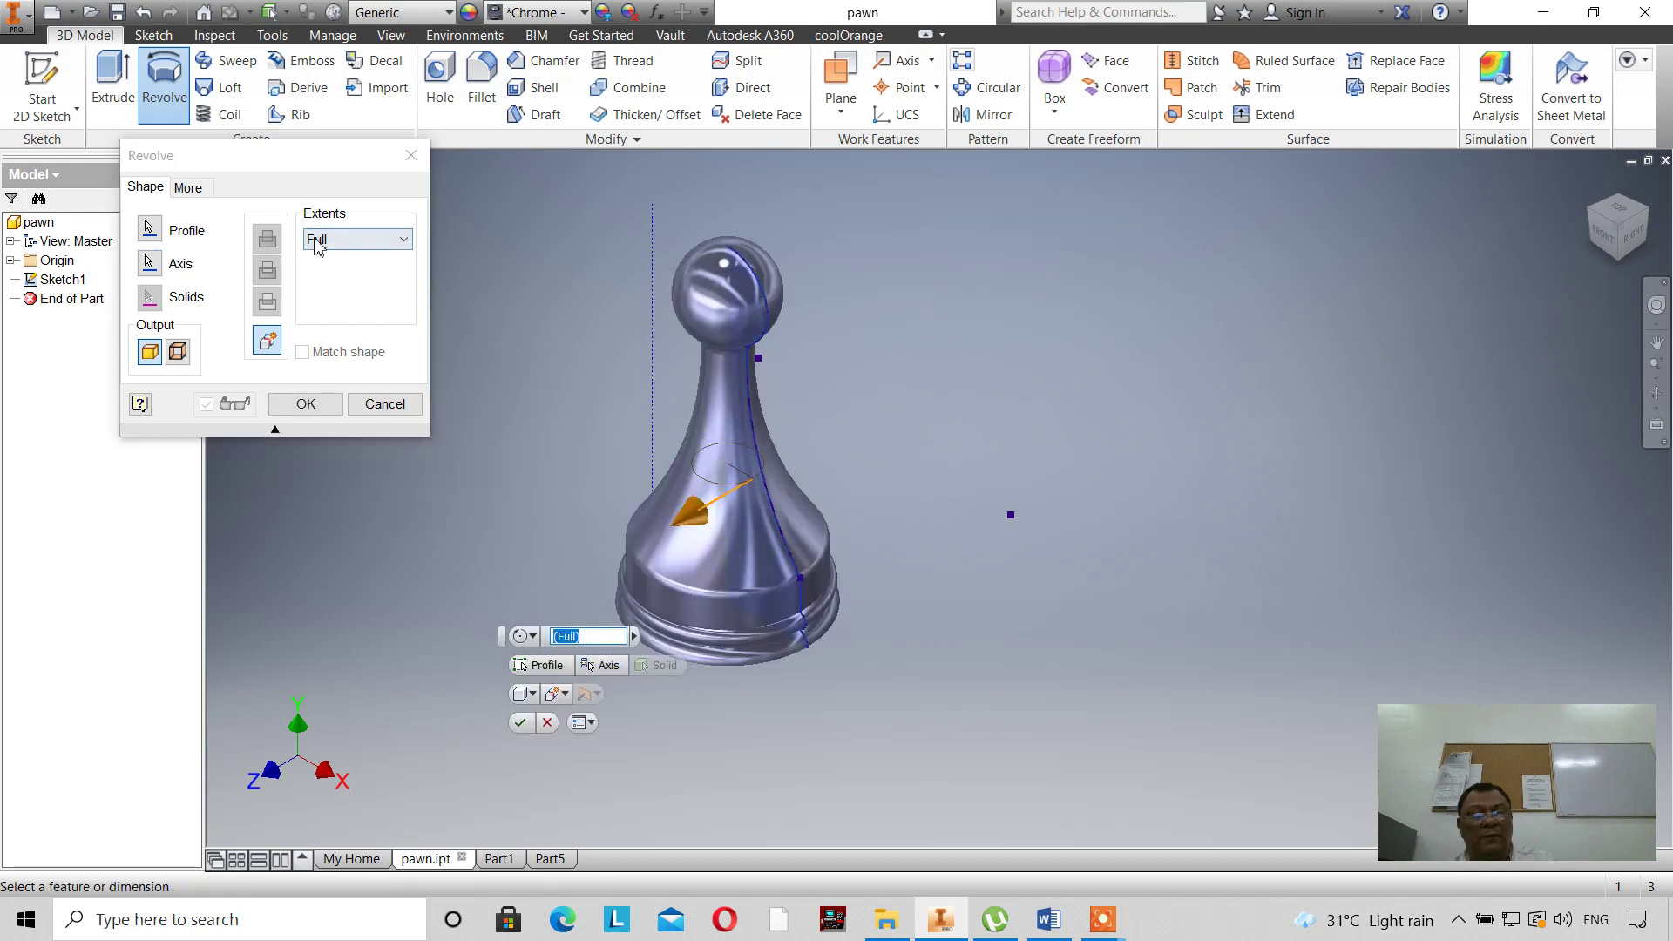
Preview the revolve with an angle extent of 180 degrees and check the half pawn from behind and in the home view.
left_click(534, 638)
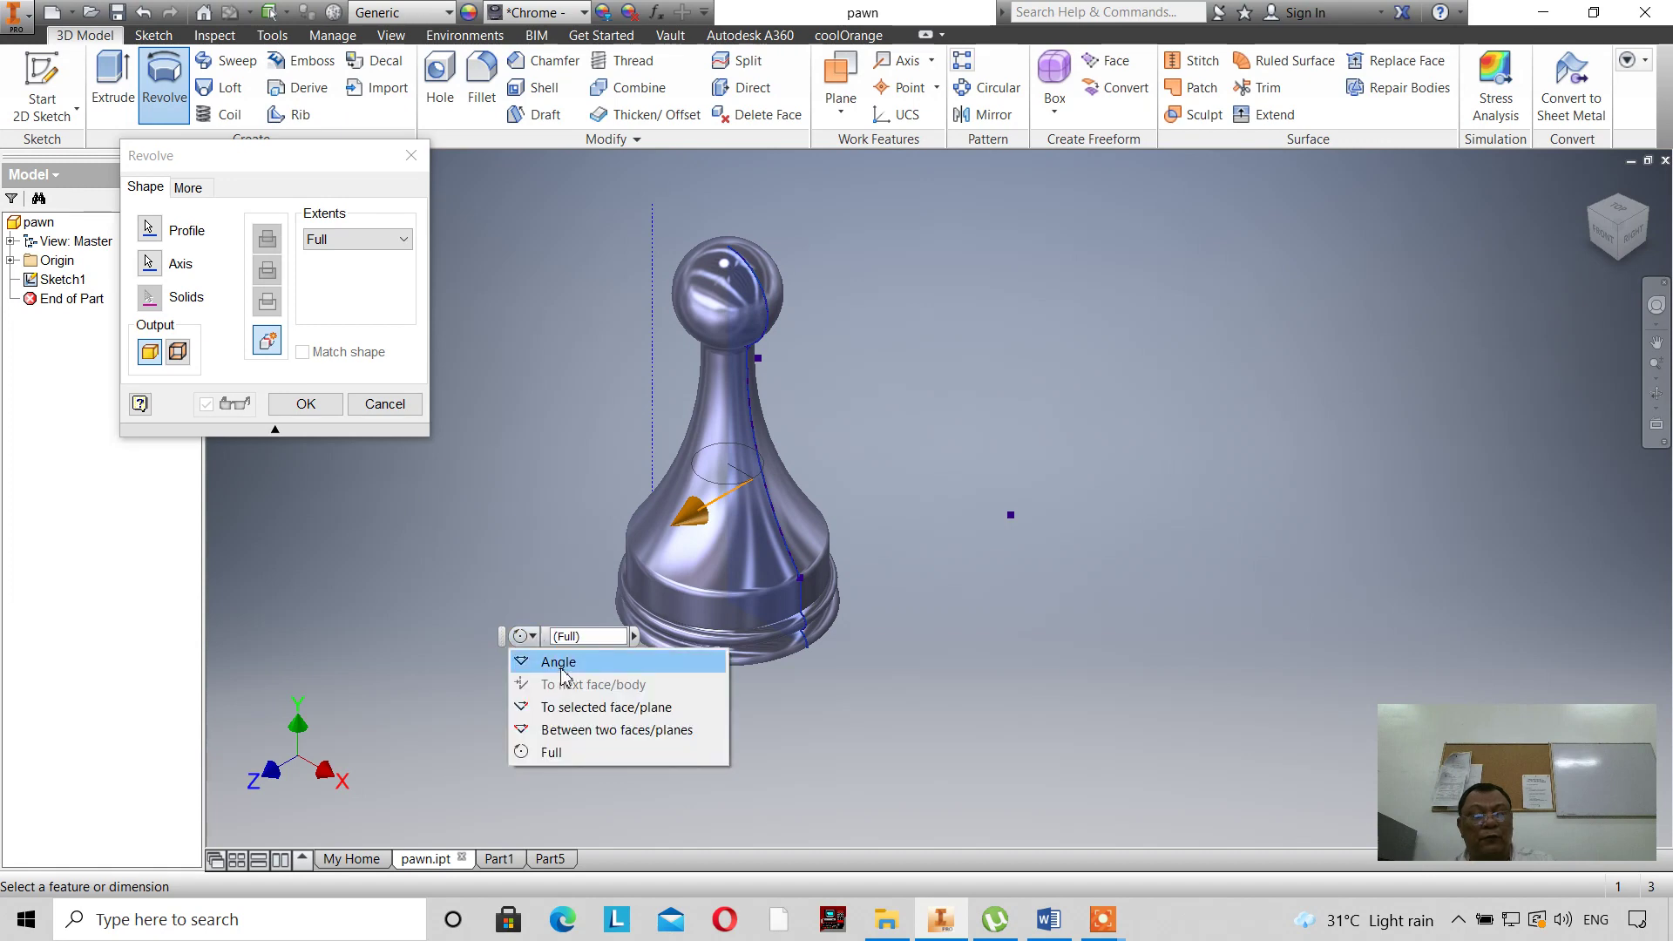
left_click(562, 663)
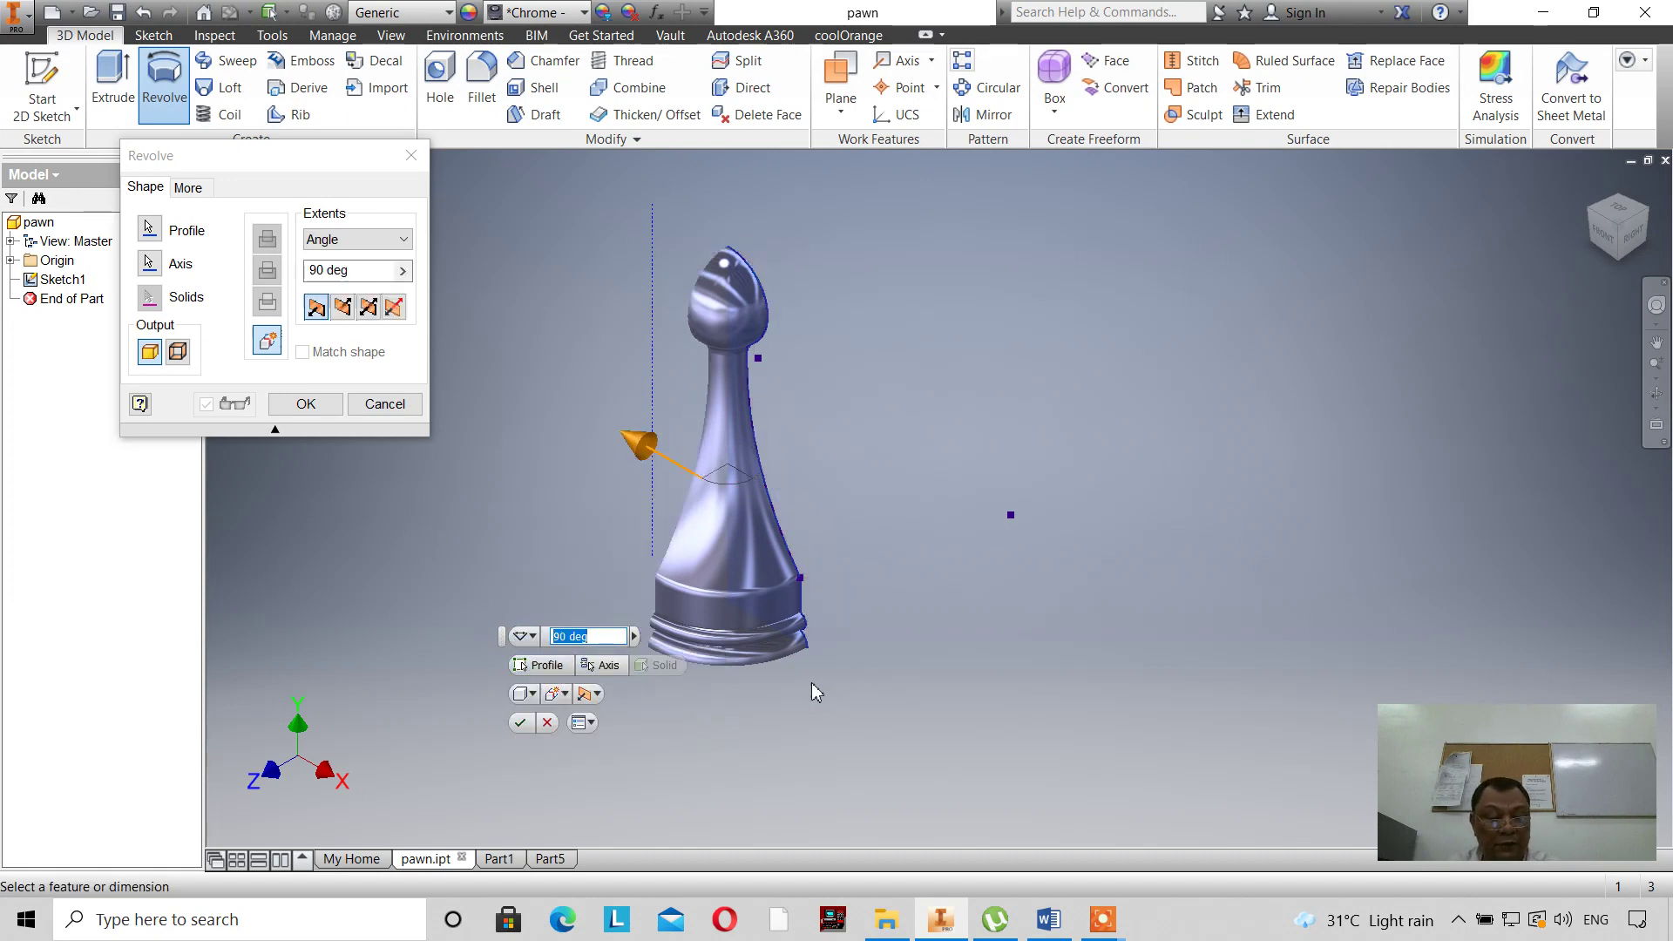
type("180")
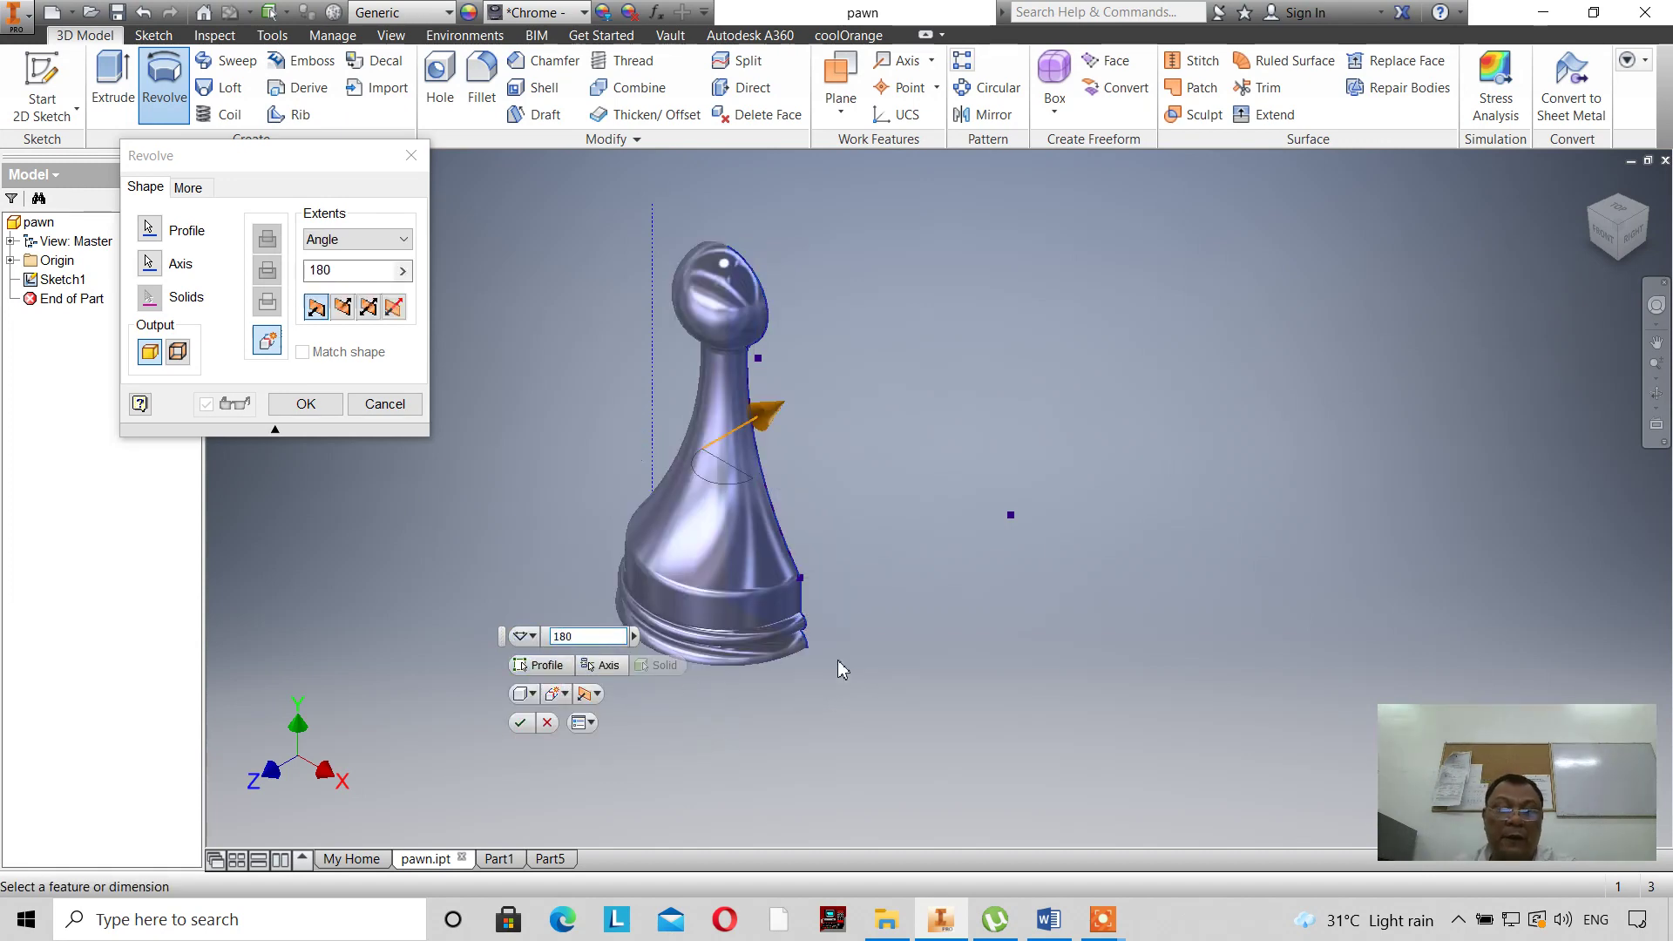
left_click(1650, 223)
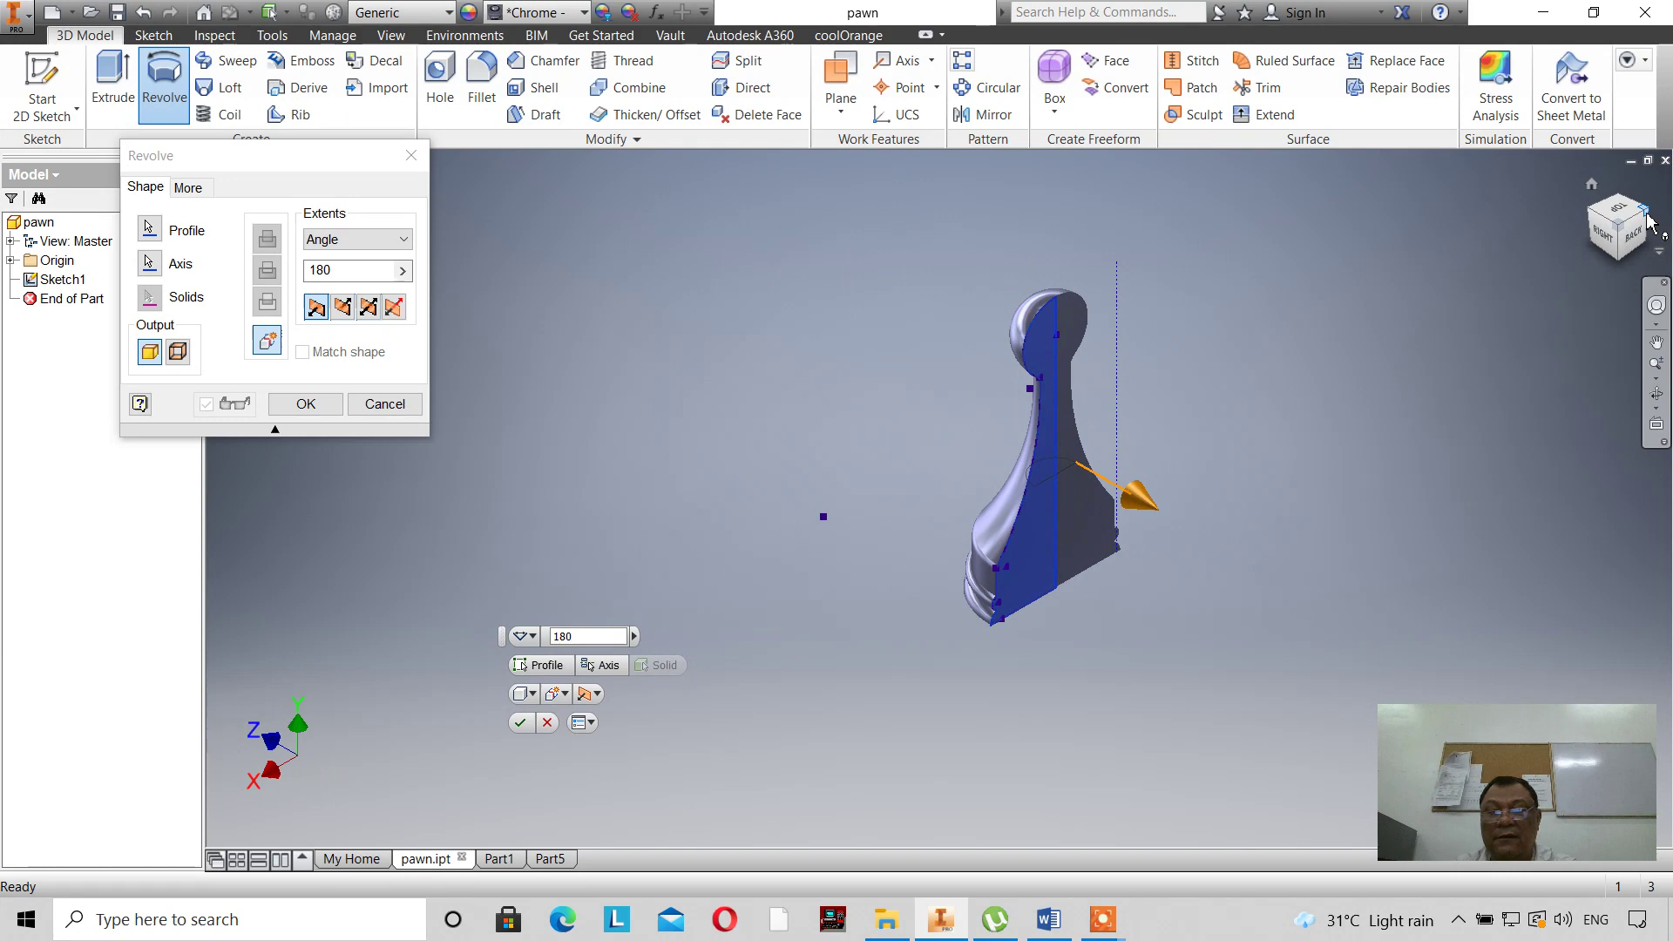
left_click(1591, 193)
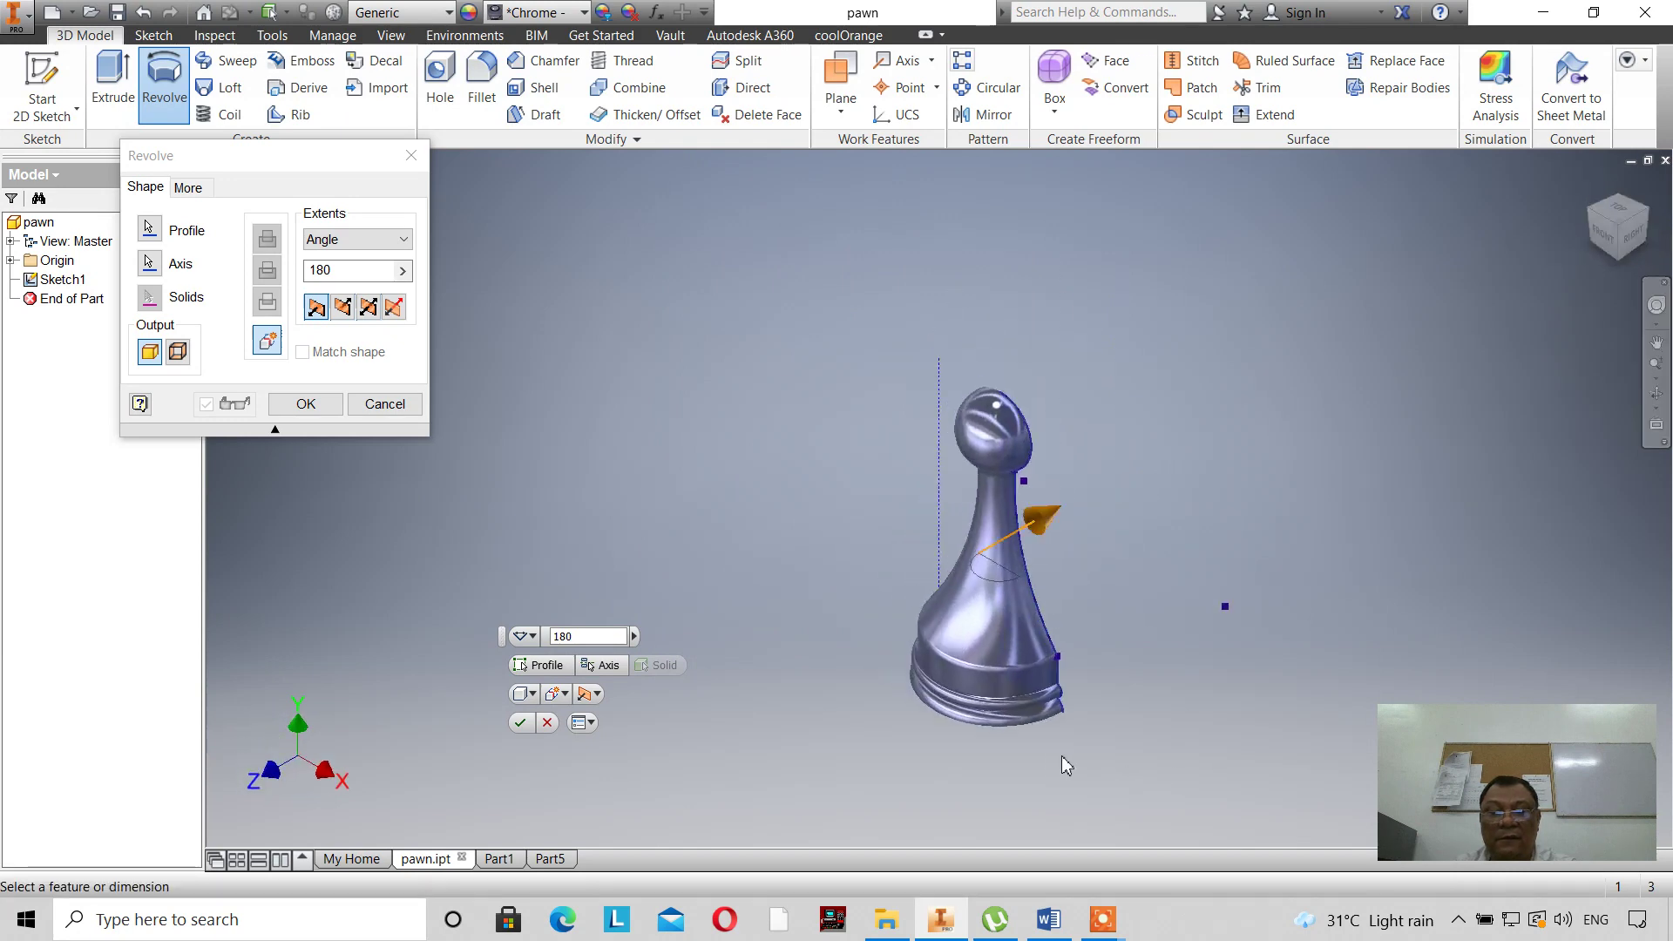
scroll(1065, 635, "down", 6)
scroll(813, 525, "up", 3)
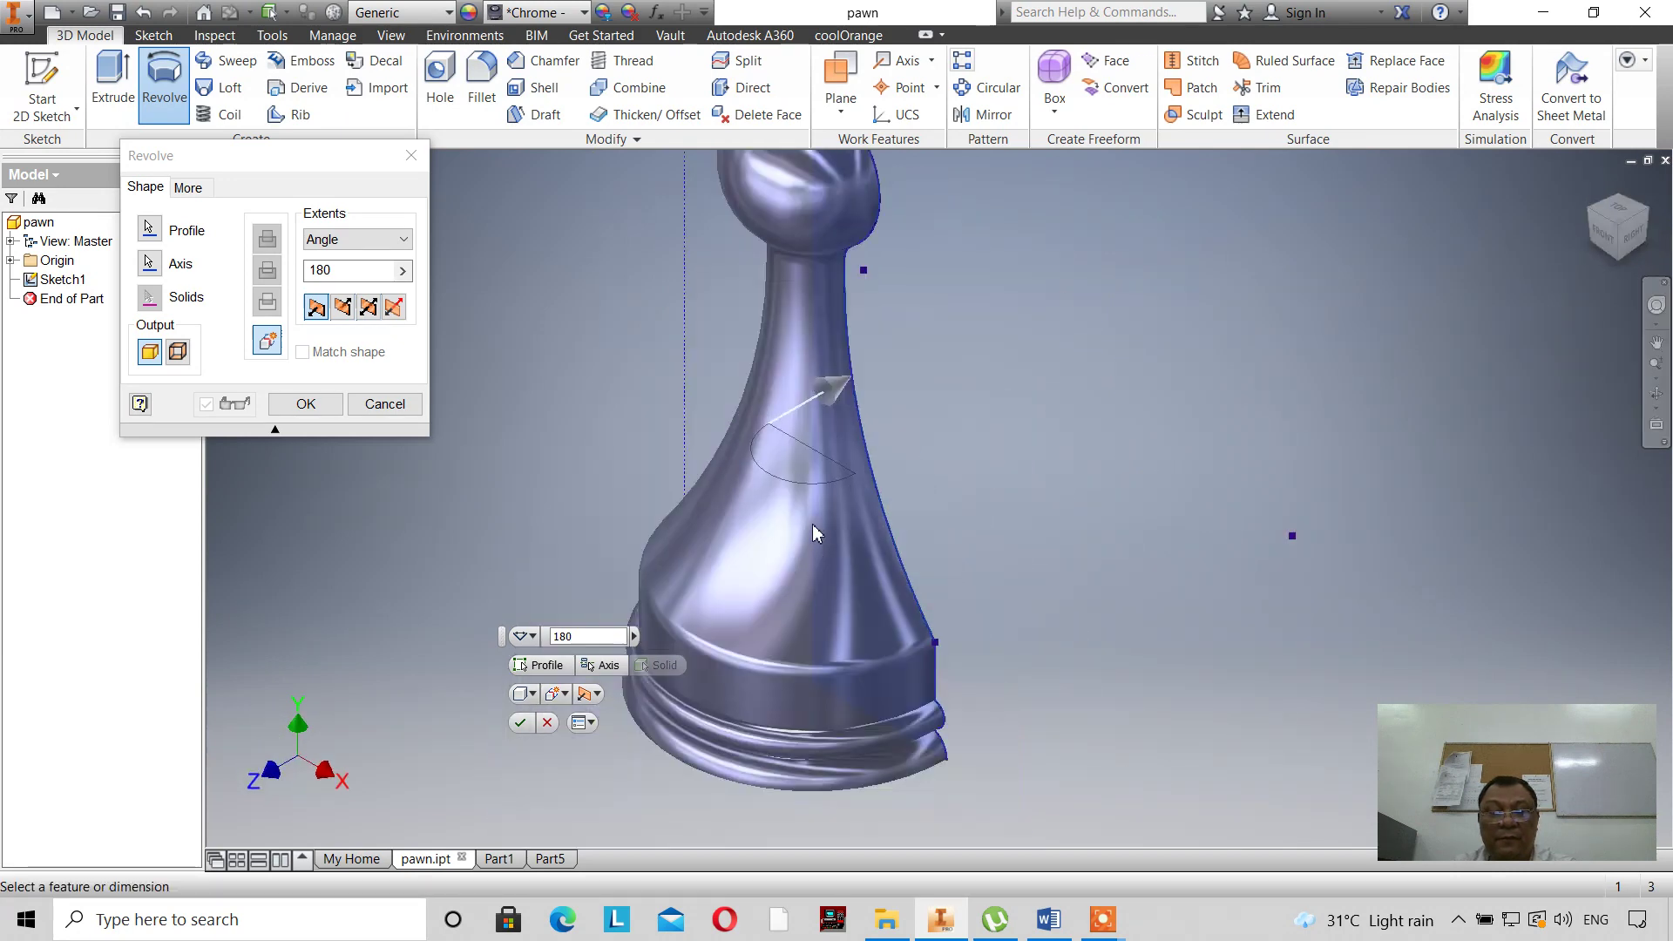
Set the revolve extents to Full and create the pawn as a new solid.
left_click(531, 649)
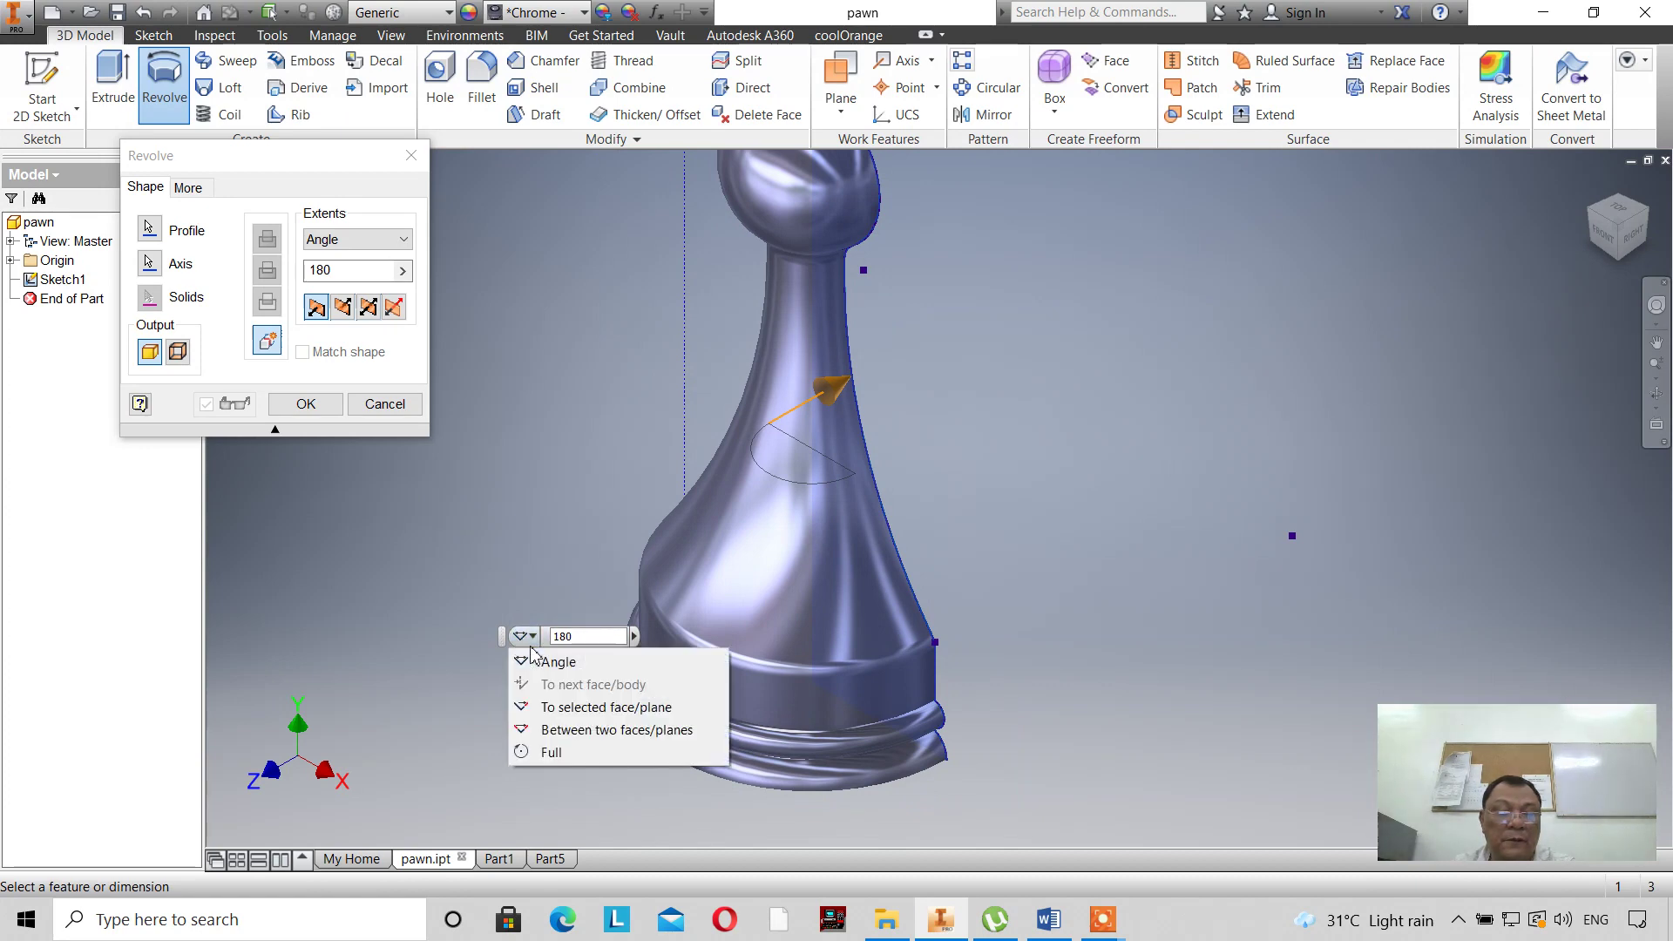
left_click(542, 755)
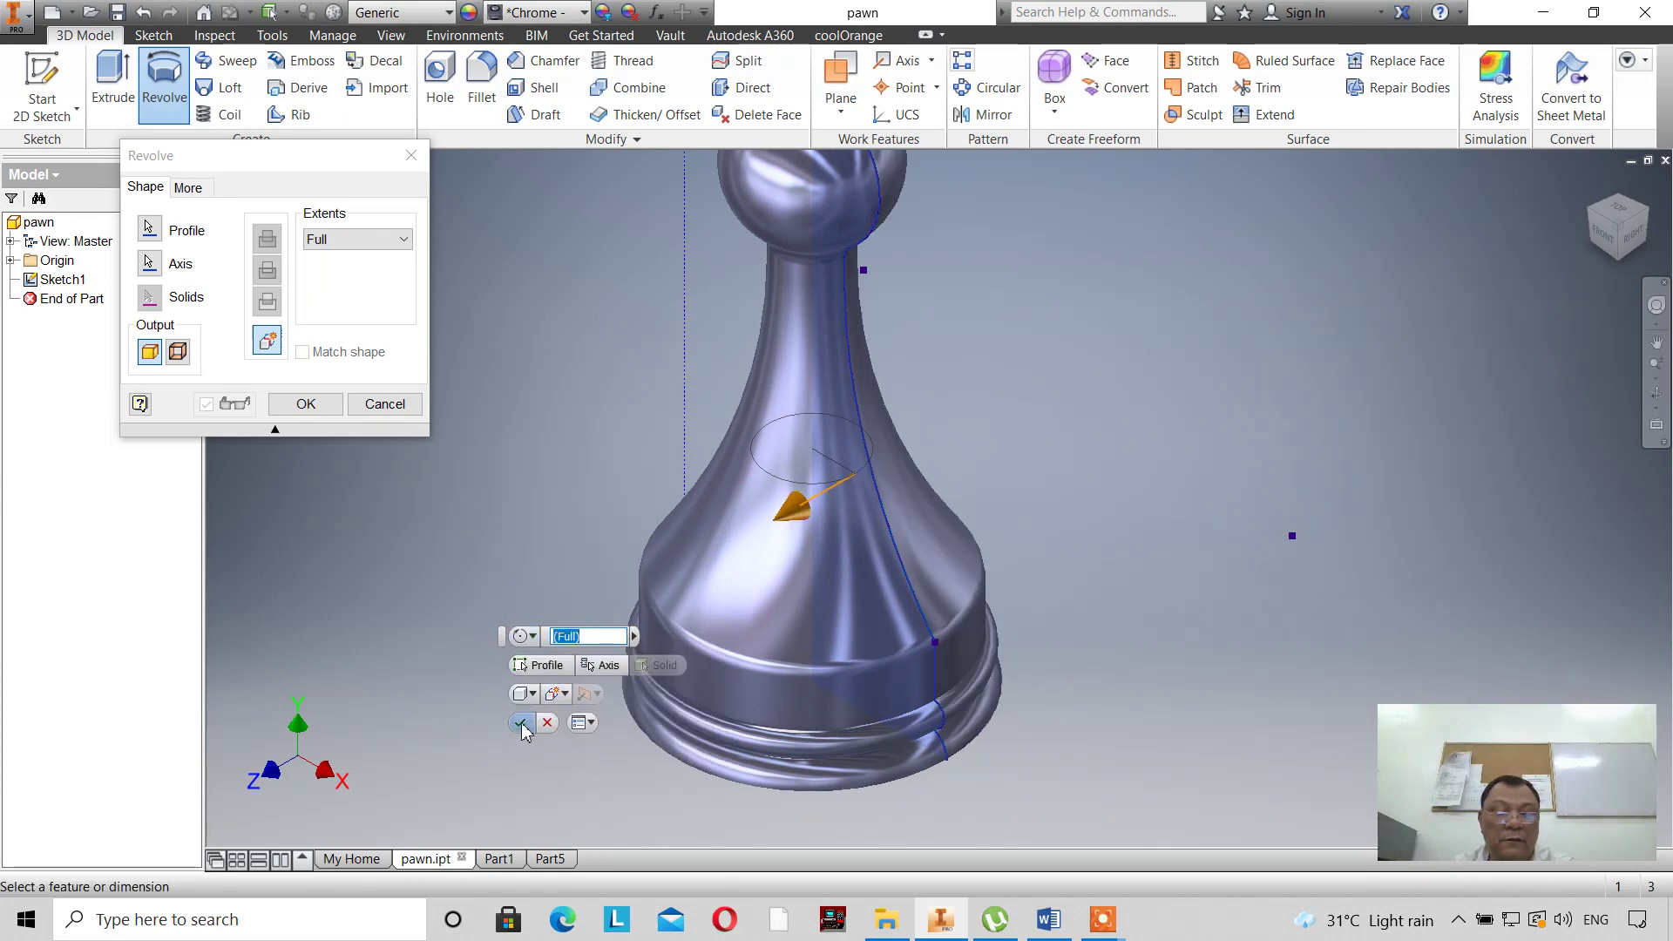
left_click(521, 723)
scroll(510, 671, "down", 5)
scroll(510, 664, "up", 5)
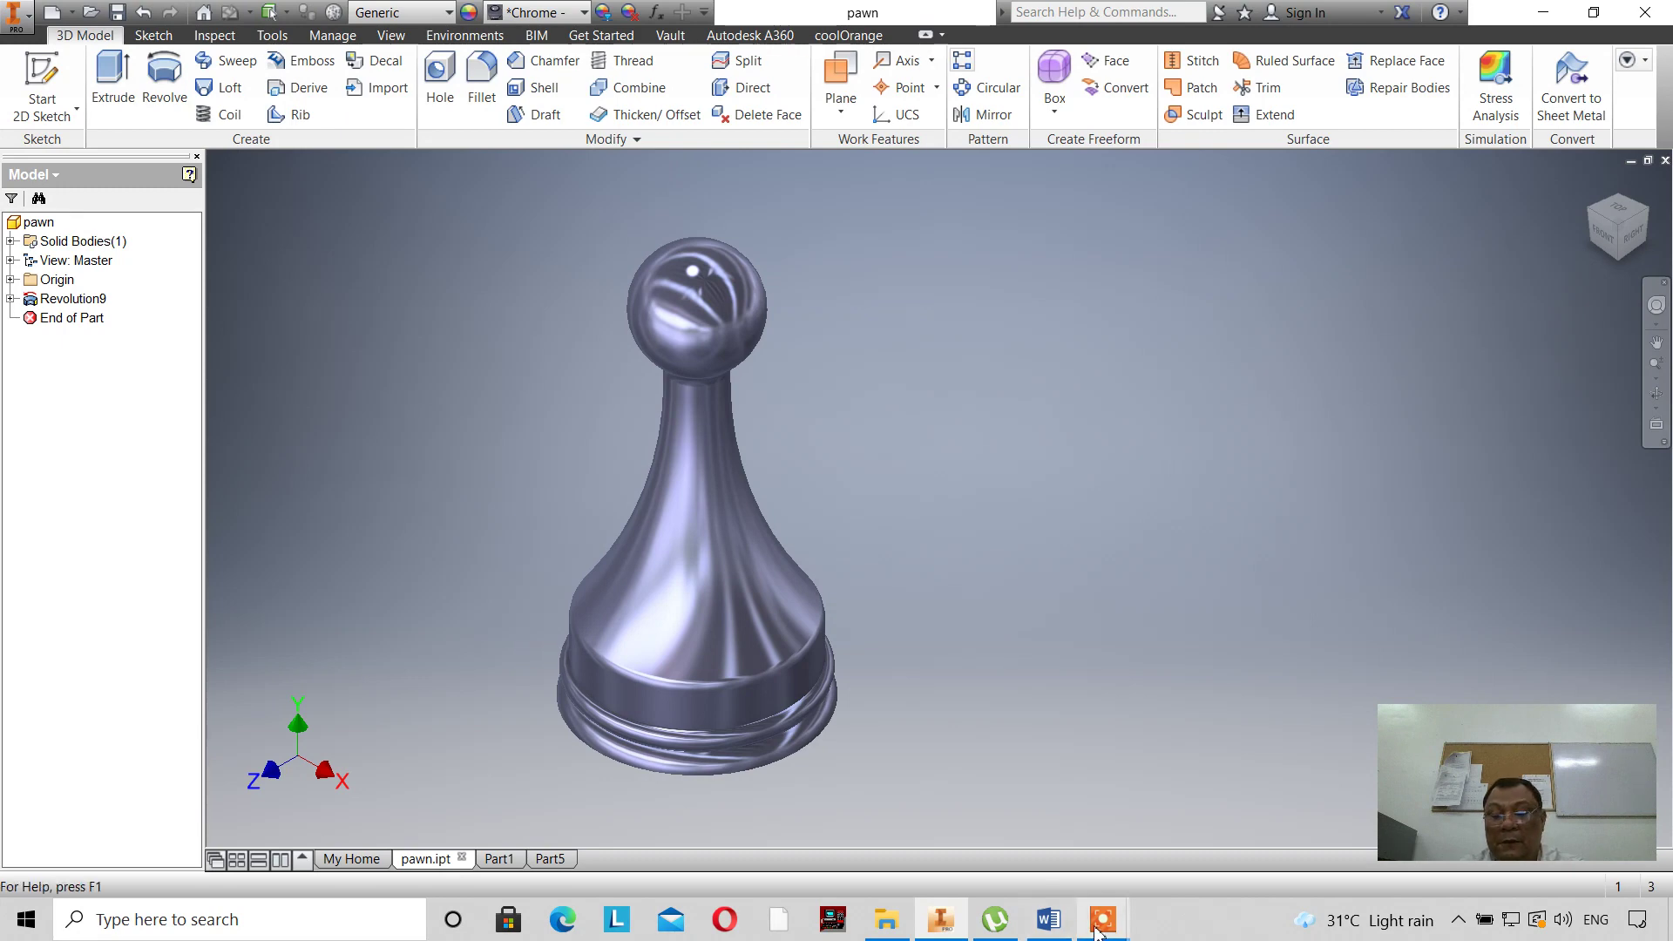
mouse_move(1095, 931)
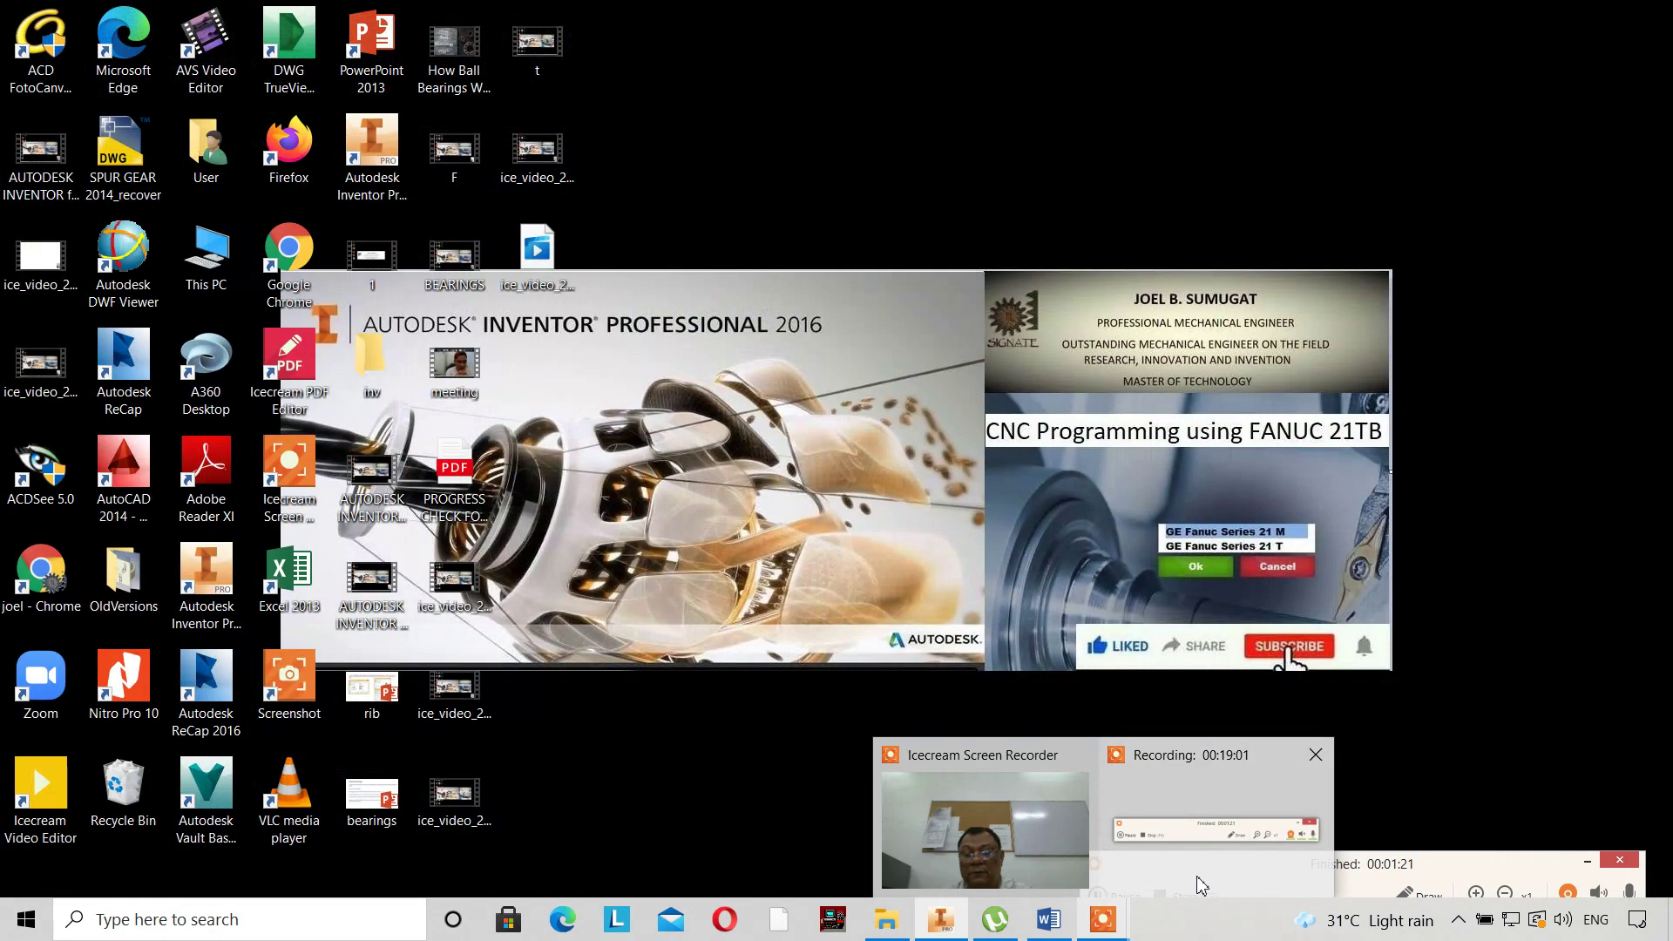
left_click(1200, 885)
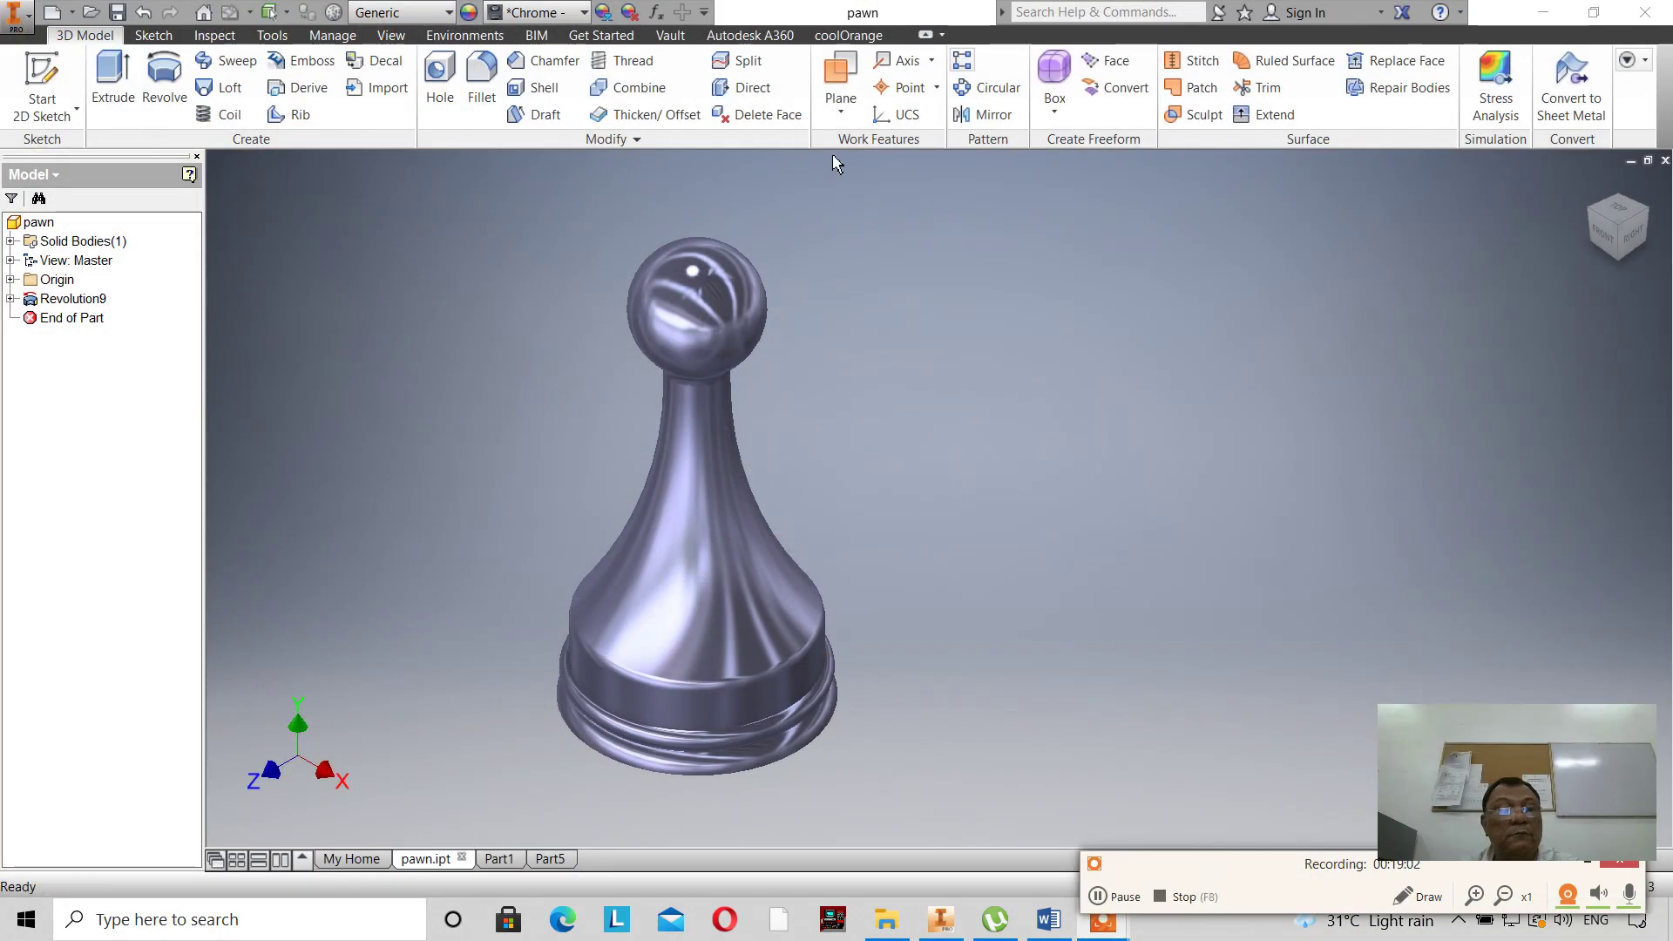